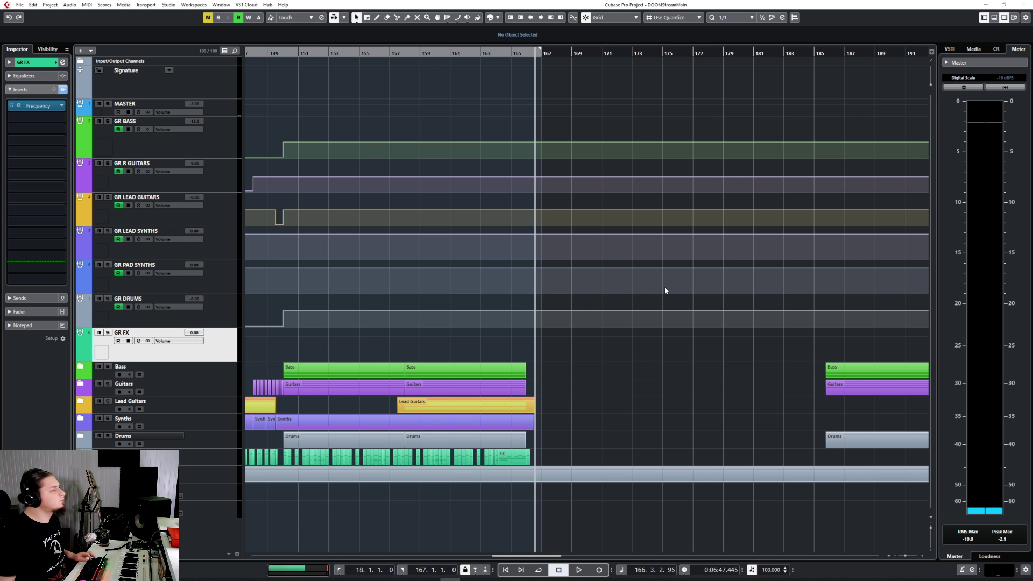
# Review the arrangement from its start at bar 18 to its ending at bar 166, placing the playback cursor at both ends.
pyautogui.click(580, 377)
pyautogui.scroll(9, 568, 397)
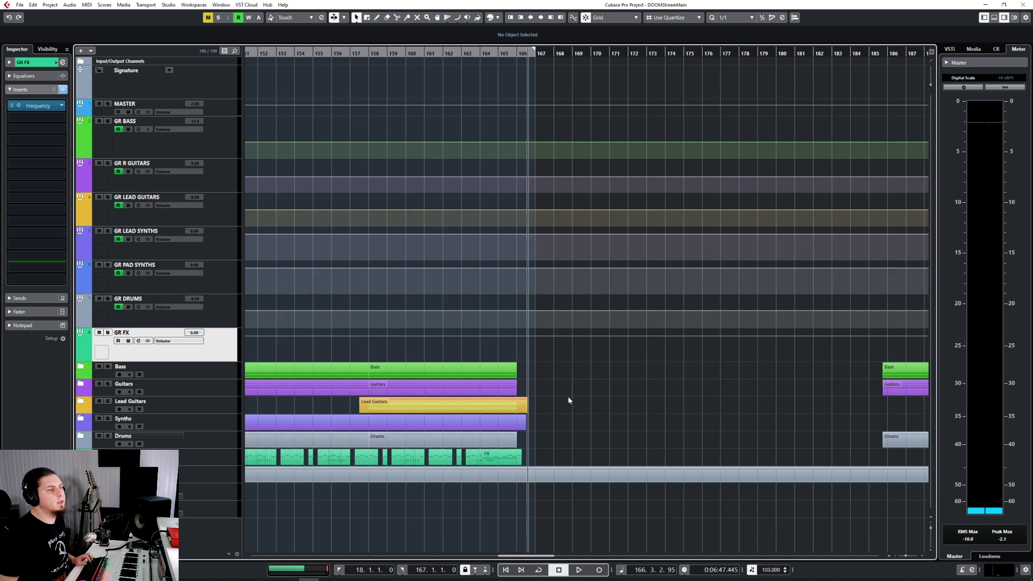
pyautogui.scroll(-5, 568, 397)
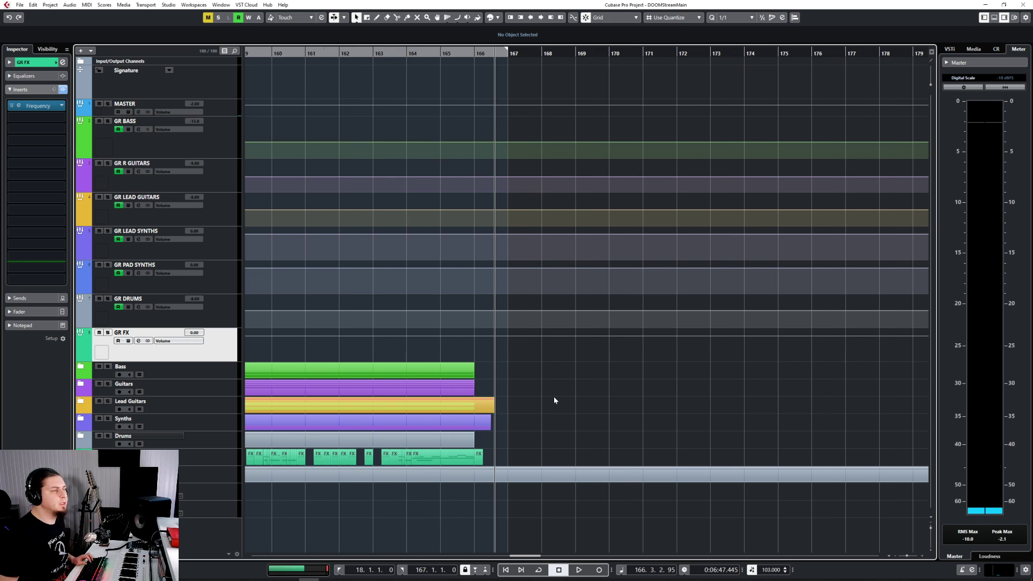
pyautogui.click(403, 52)
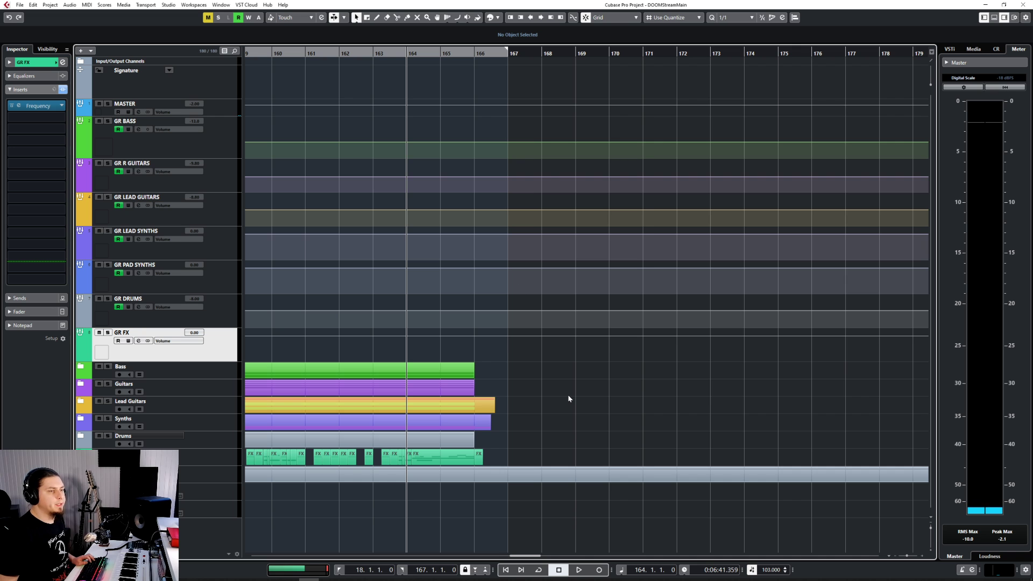
pyautogui.scroll(-4, 569, 396)
pyautogui.hscroll(-12, 569, 396)
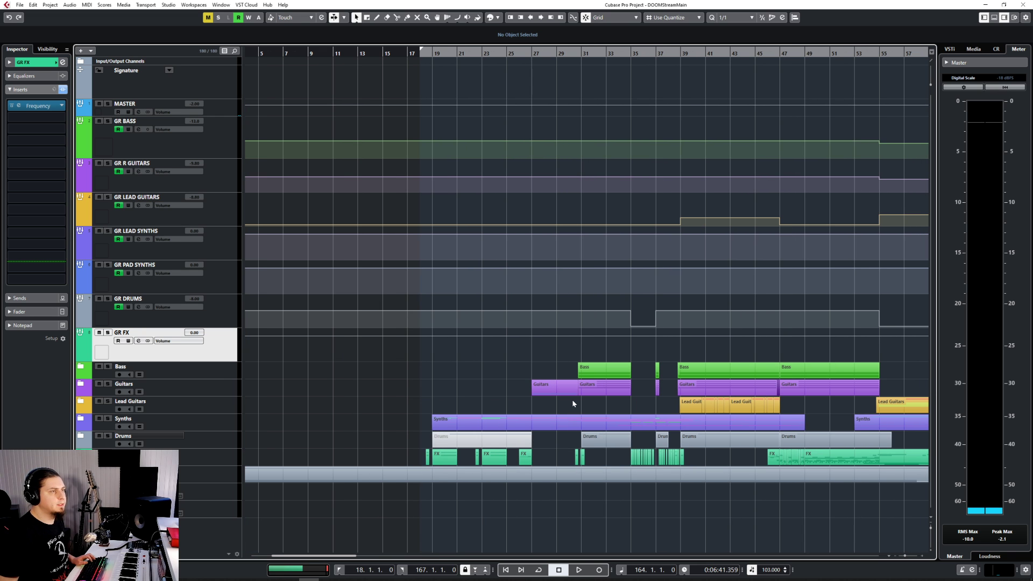
pyautogui.click(425, 52)
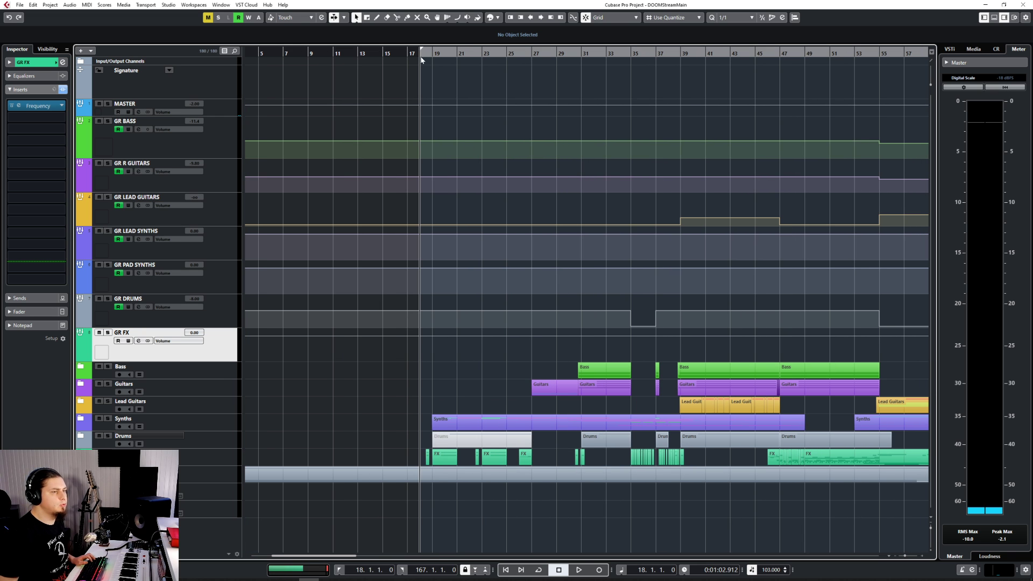
pyautogui.hscroll(10, 517, 370)
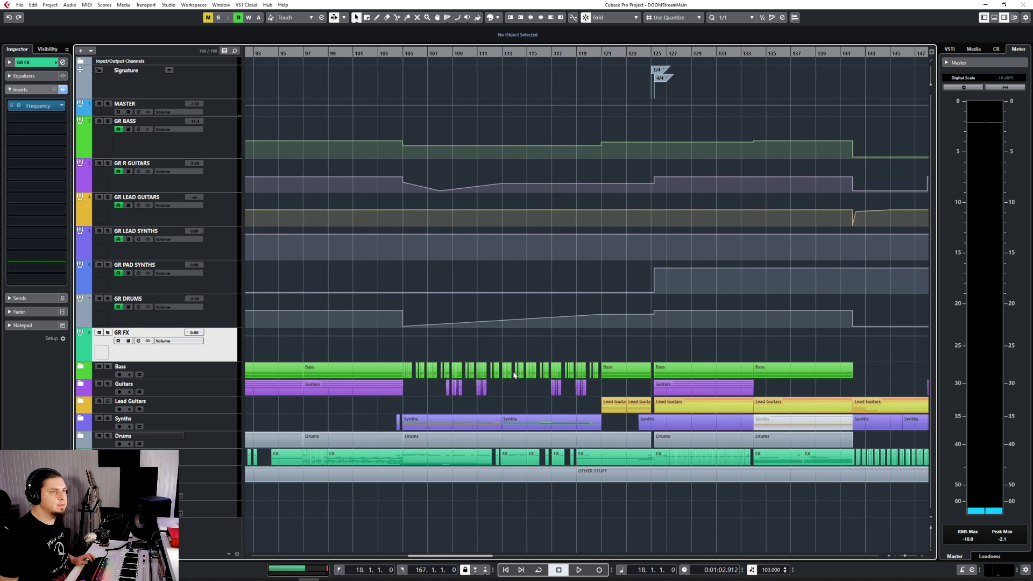
pyautogui.click(466, 53)
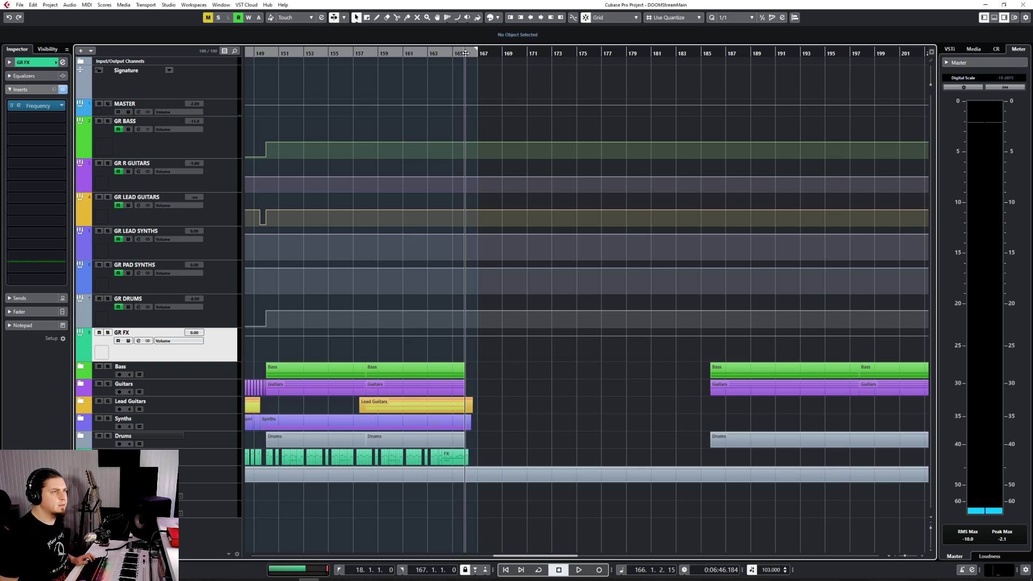
pyautogui.scroll(3, 530, 374)
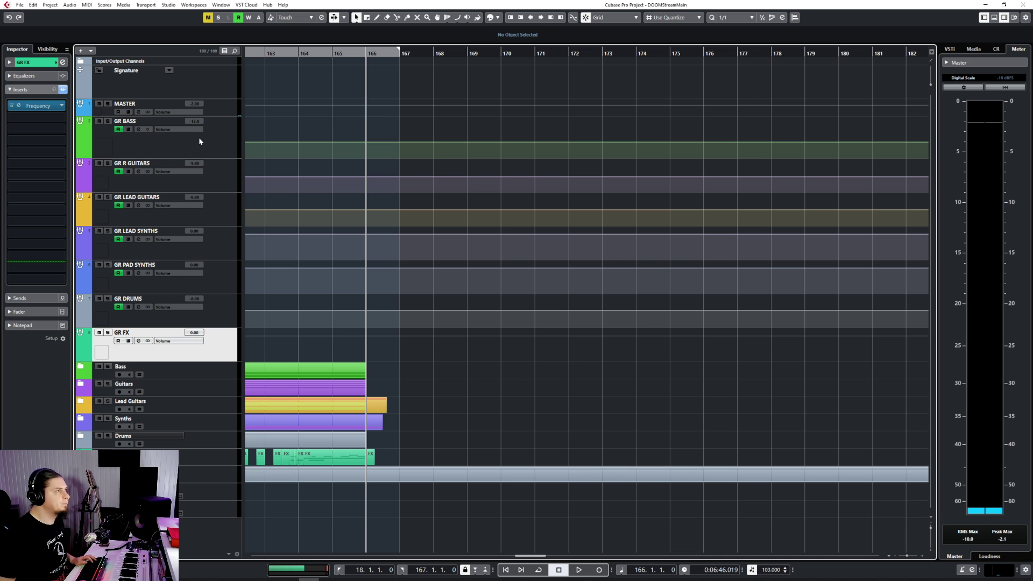
# Open the Slate Digital FG-X insert on the MASTER track, play the ending from bar 163 through it, and close the plug-in.
pyautogui.click(227, 113)
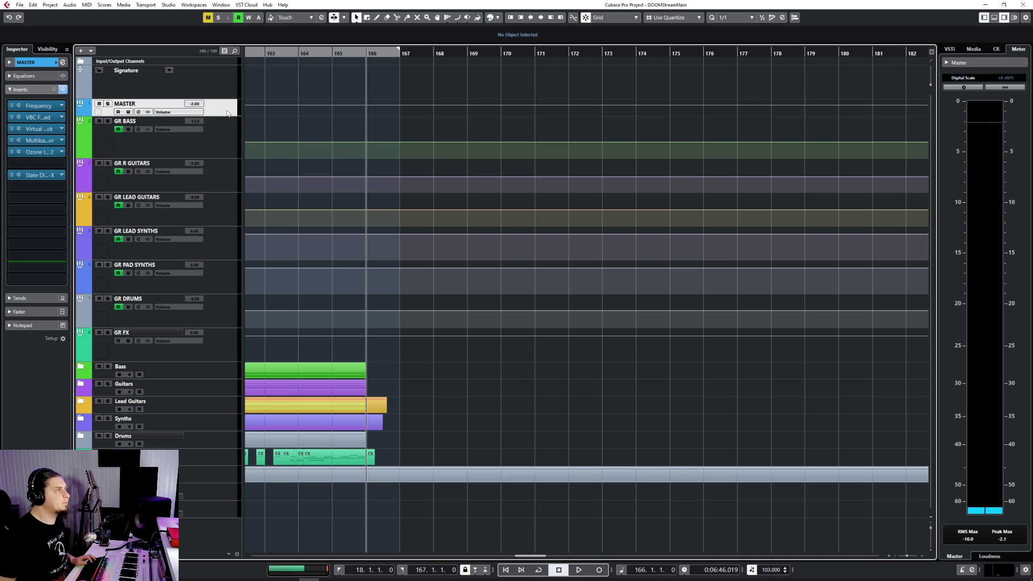
pyautogui.click(19, 175)
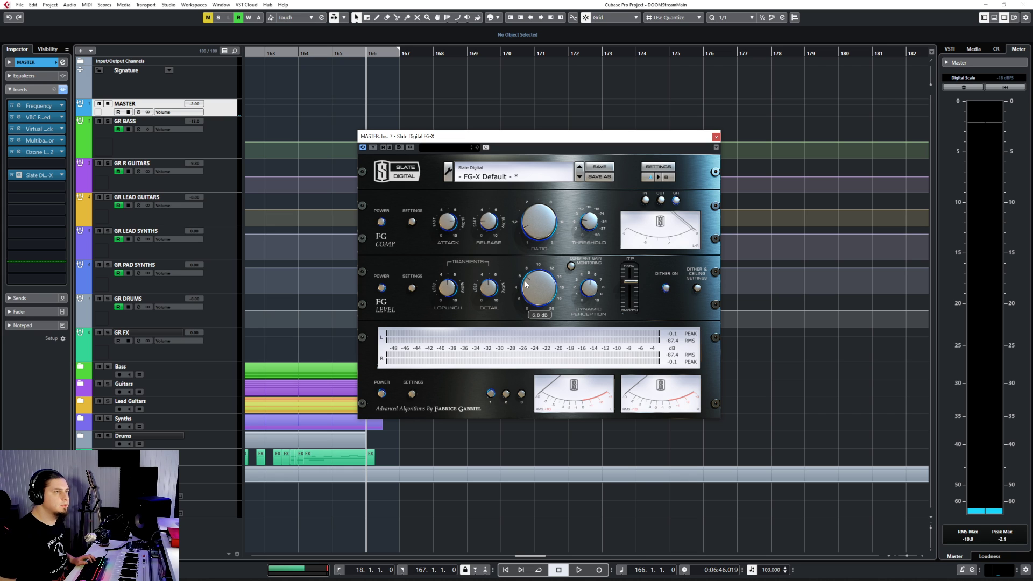
pyautogui.click(279, 54)
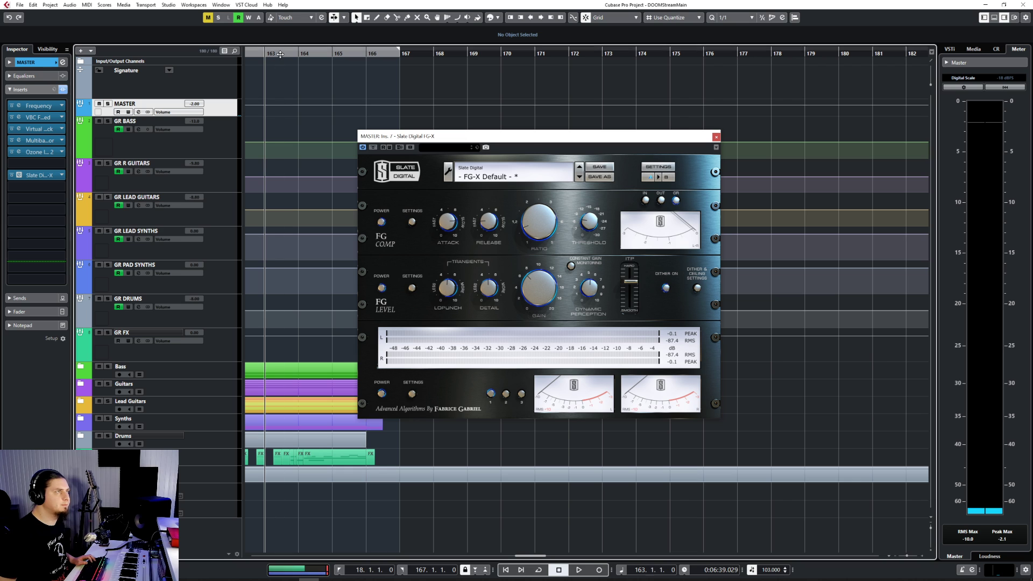
pyautogui.press('space')
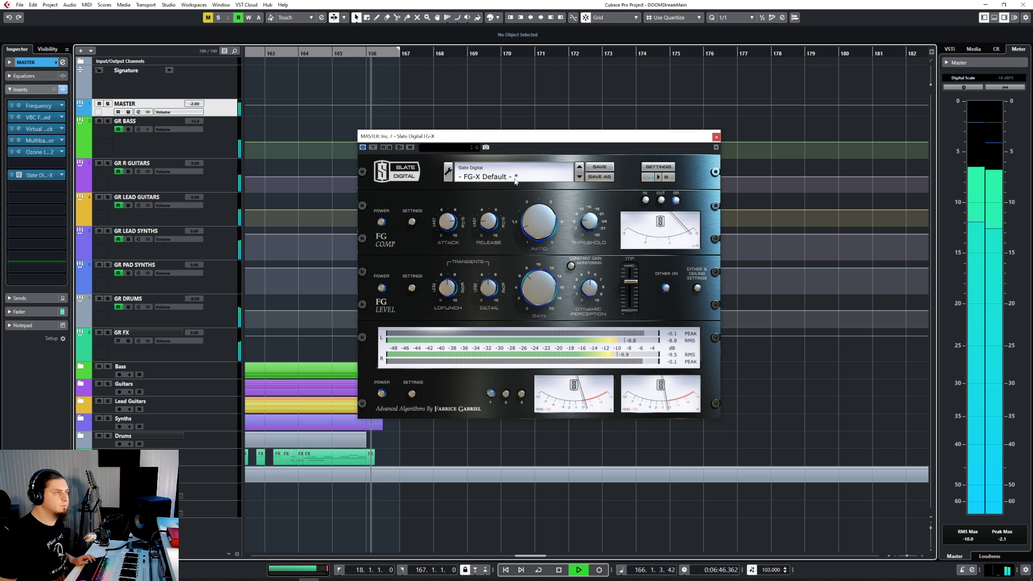
pyautogui.press('space')
pyautogui.press('Escape')
pyautogui.press('g')
pyautogui.press('g')
pyautogui.press('g')
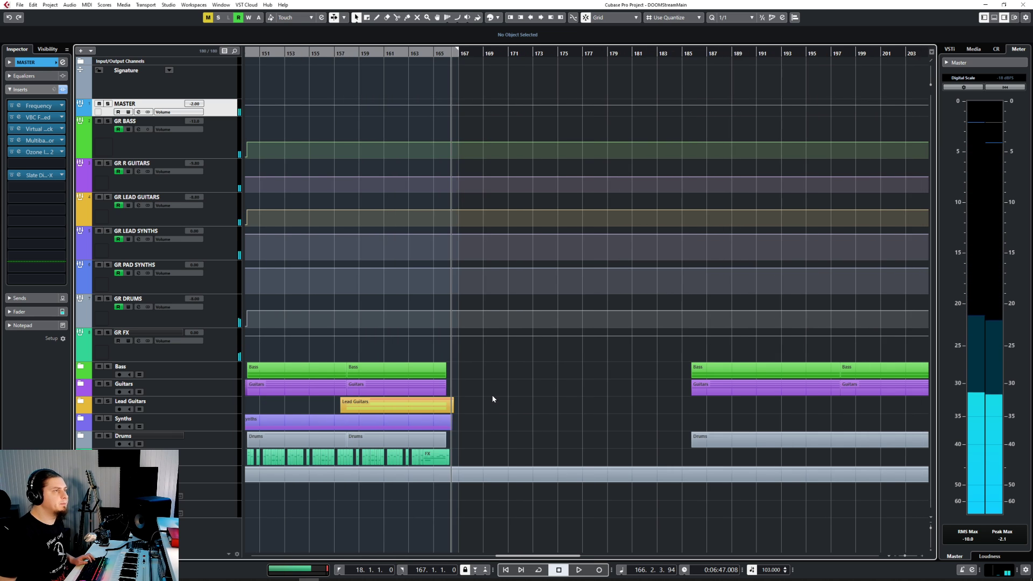
# Play the section starting at bar 105, where the drum group's volume automation begins its ramp.
pyautogui.hscroll(-10, 493, 399)
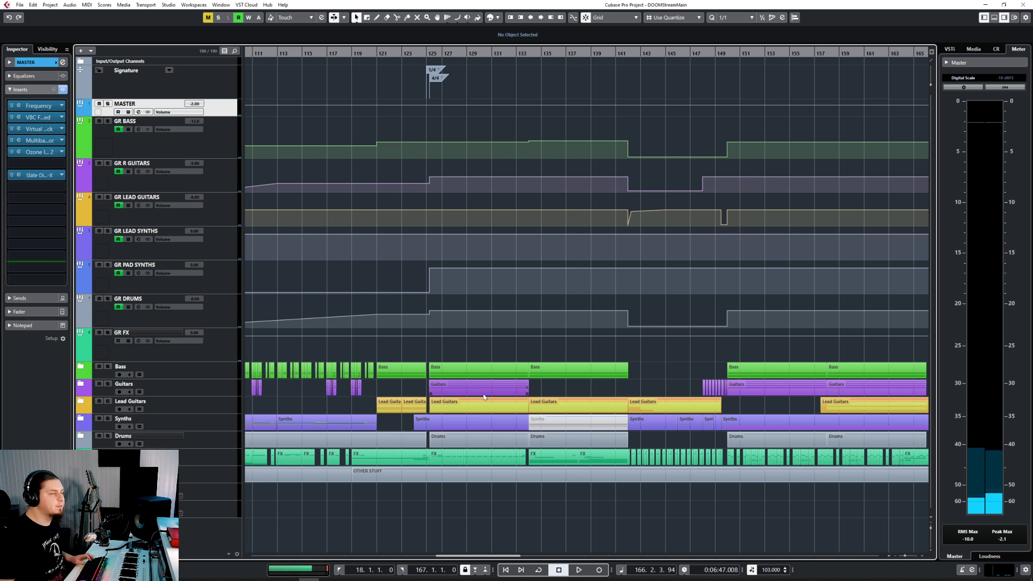
pyautogui.hscroll(-5, 484, 398)
pyautogui.click(450, 55)
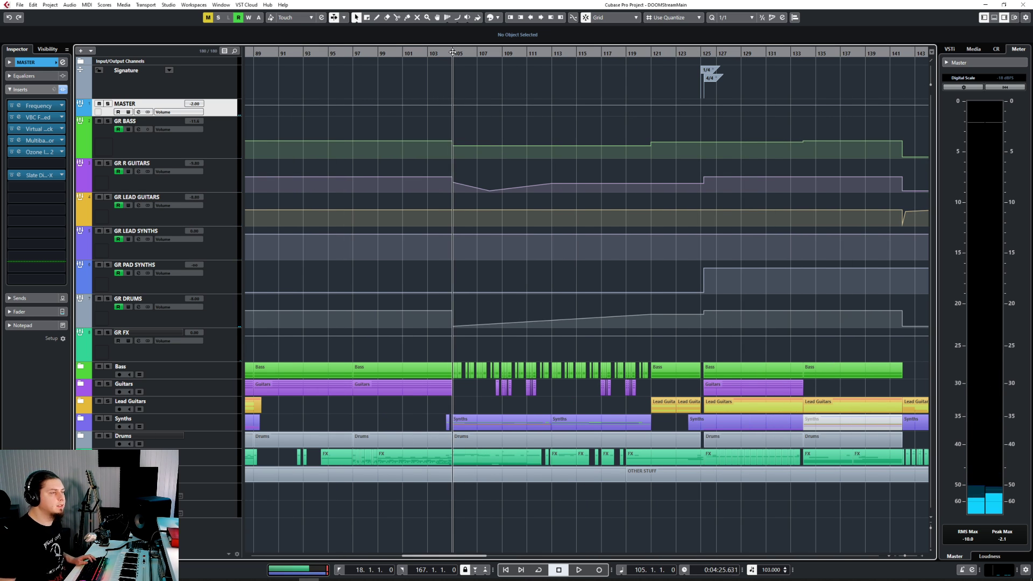
pyautogui.press('space')
# Play the lead guitar section from about bar 54 with transport cycle turned off, and stop playback.
pyautogui.hscroll(-13, 494, 365)
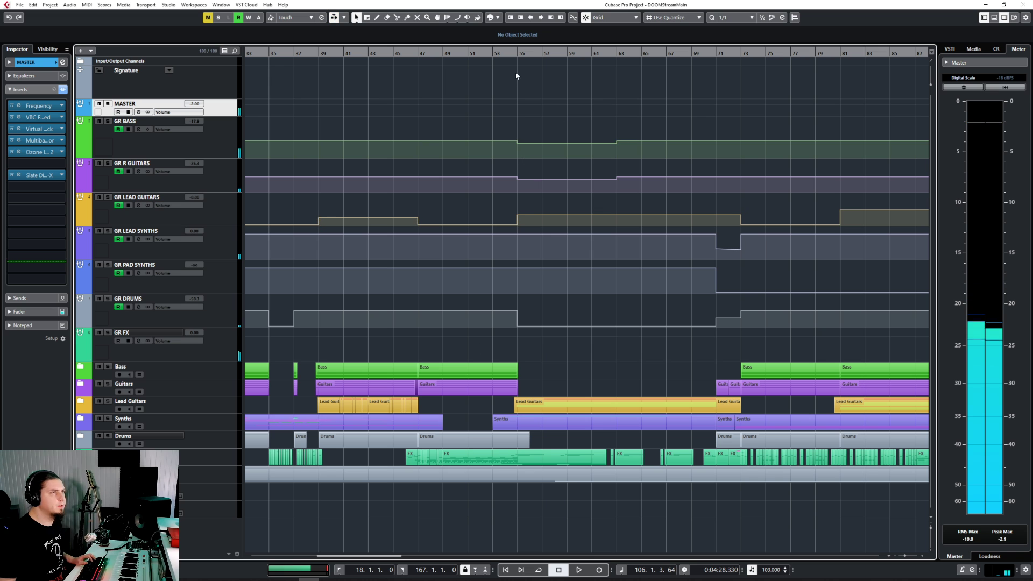
pyautogui.click(509, 52)
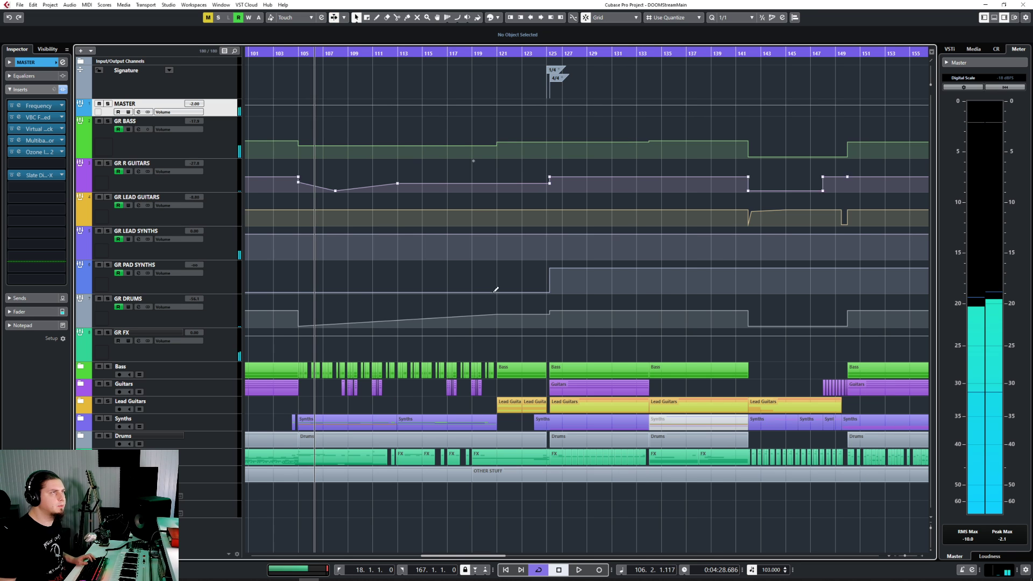
pyautogui.hscroll(-14, 516, 344)
pyautogui.click(423, 52)
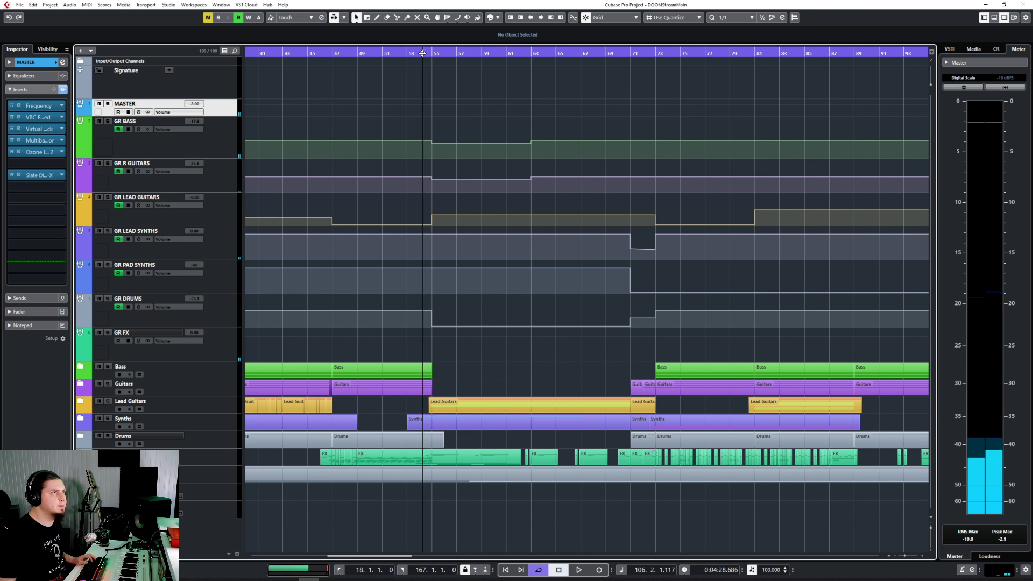
pyautogui.press('space')
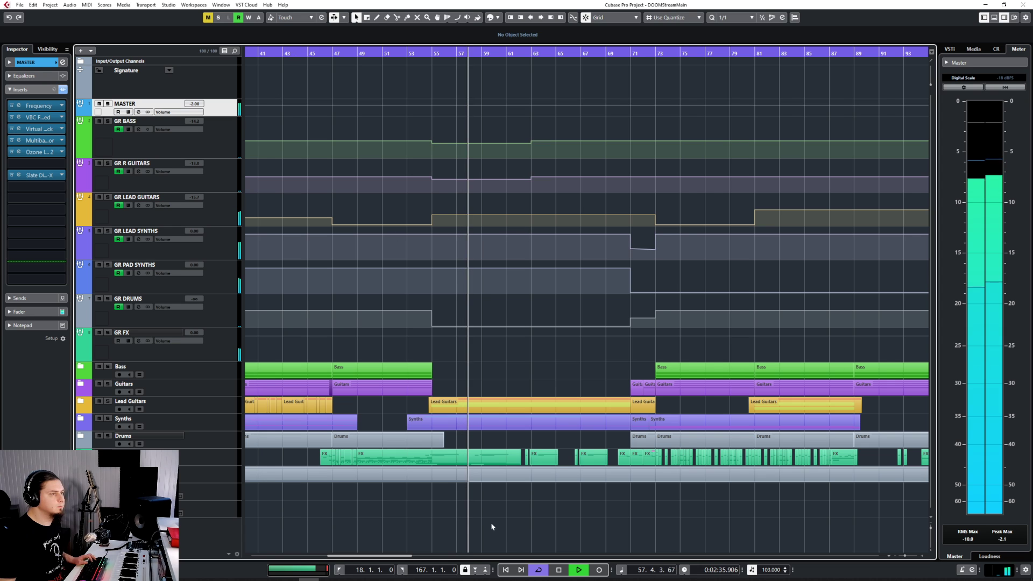
pyautogui.click(538, 570)
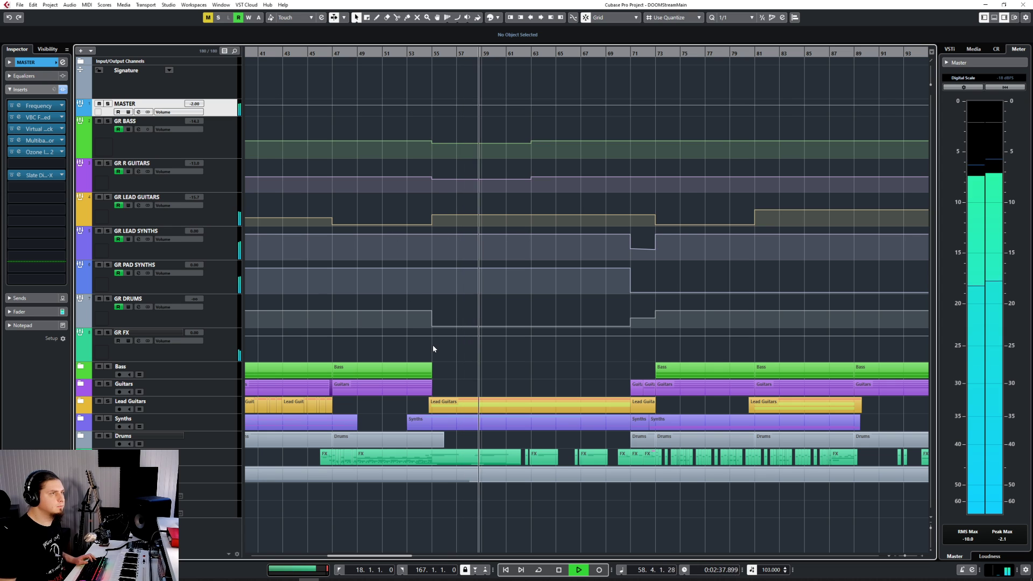
pyautogui.press('space')
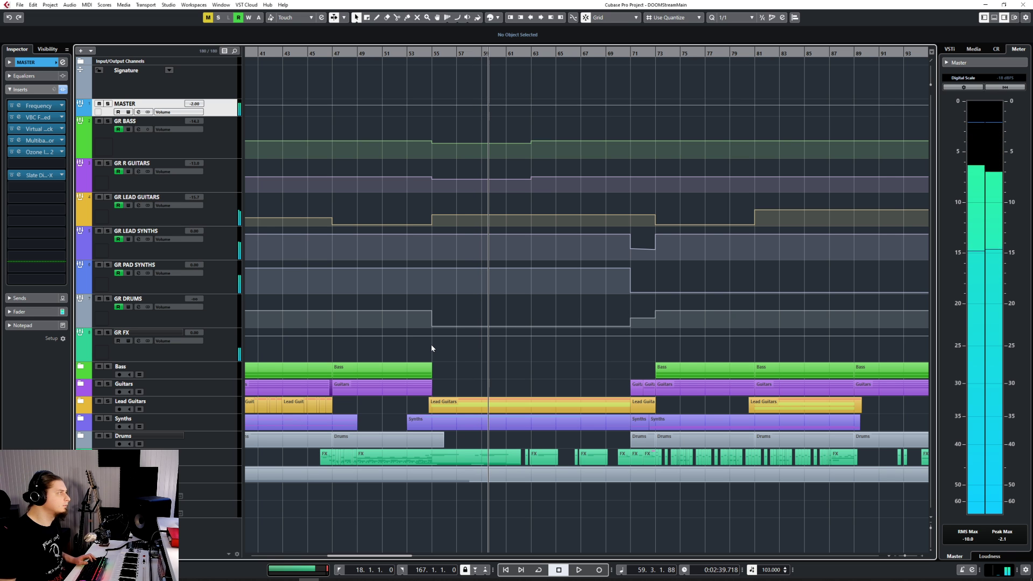
# Play the song's ending from about bar 165 to check how it finishes.
pyautogui.hscroll(5, 428, 345)
pyautogui.hscroll(15, 435, 341)
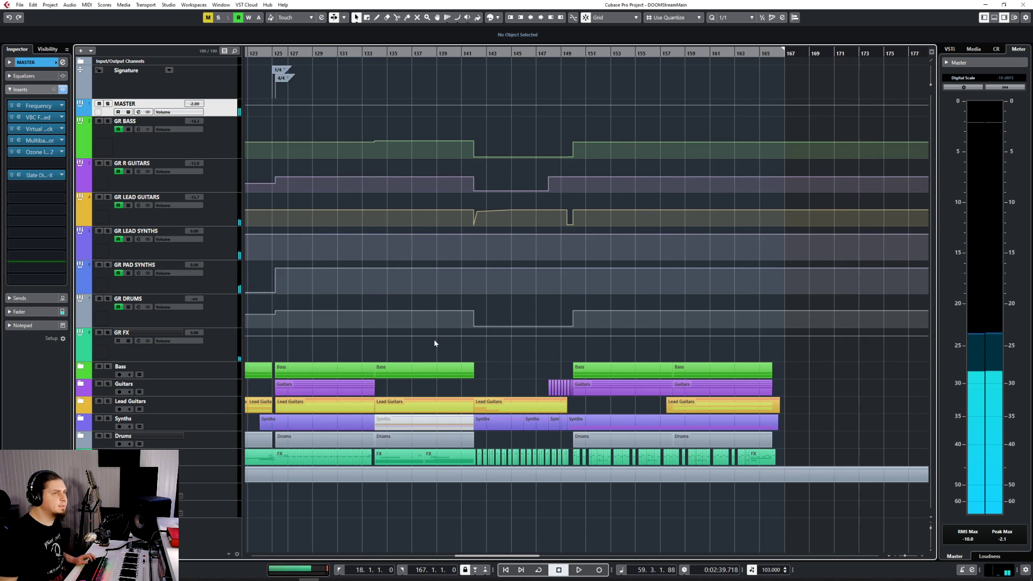
pyautogui.scroll(3, 447, 374)
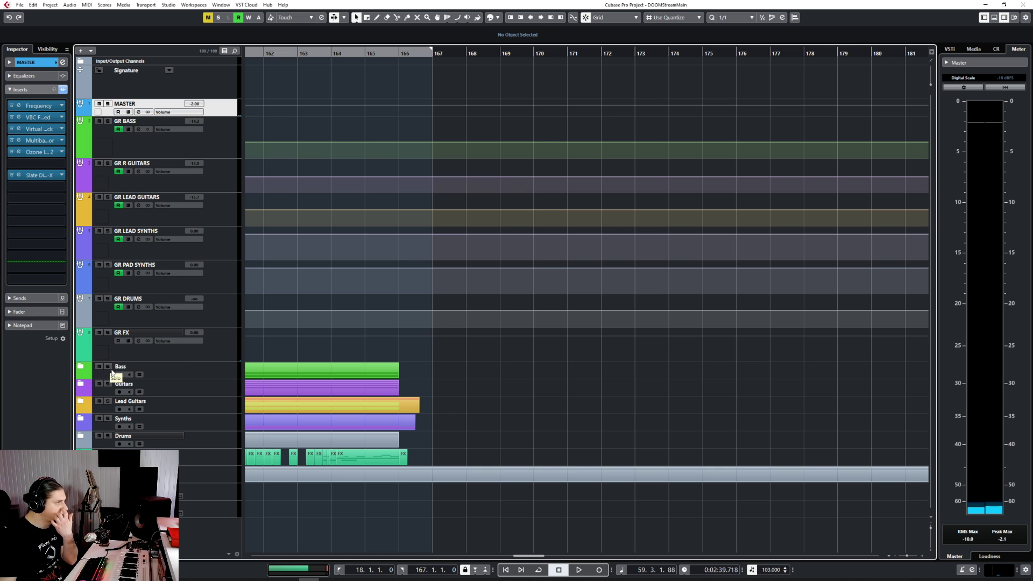
pyautogui.click(362, 55)
pyautogui.press('space')
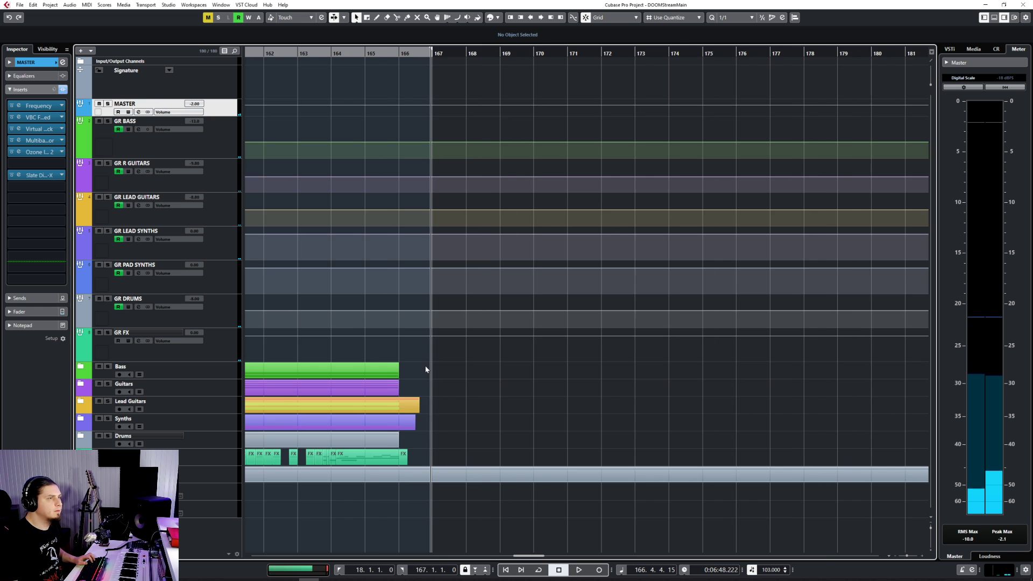
# Examine the group volume automation and the folder track parts across the whole arrangement.
pyautogui.scroll(-3, 425, 366)
pyautogui.hscroll(-10, 425, 367)
pyautogui.hscroll(-3, 425, 364)
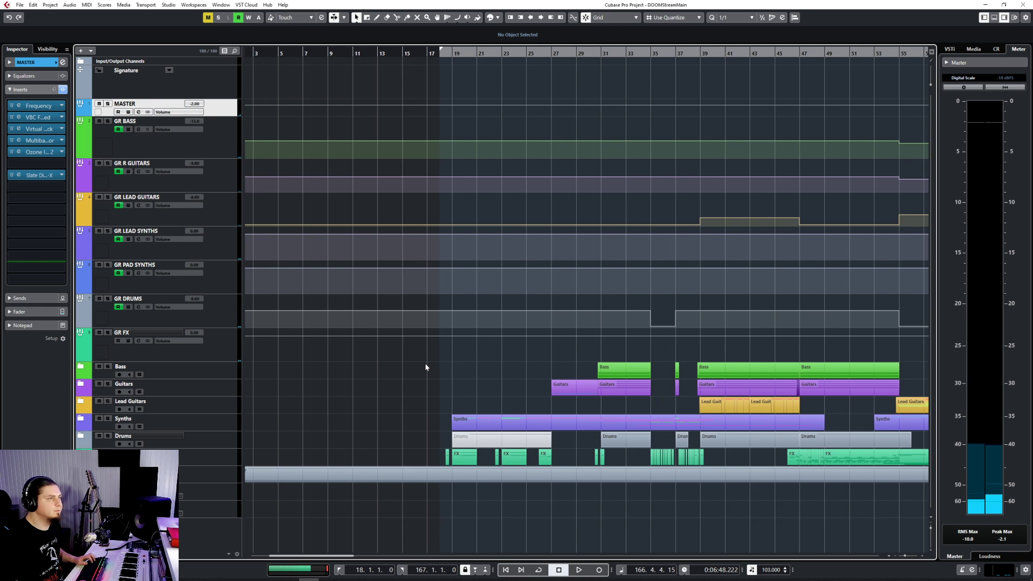
pyautogui.hscroll(-3, 425, 363)
pyautogui.hscroll(-1, 425, 364)
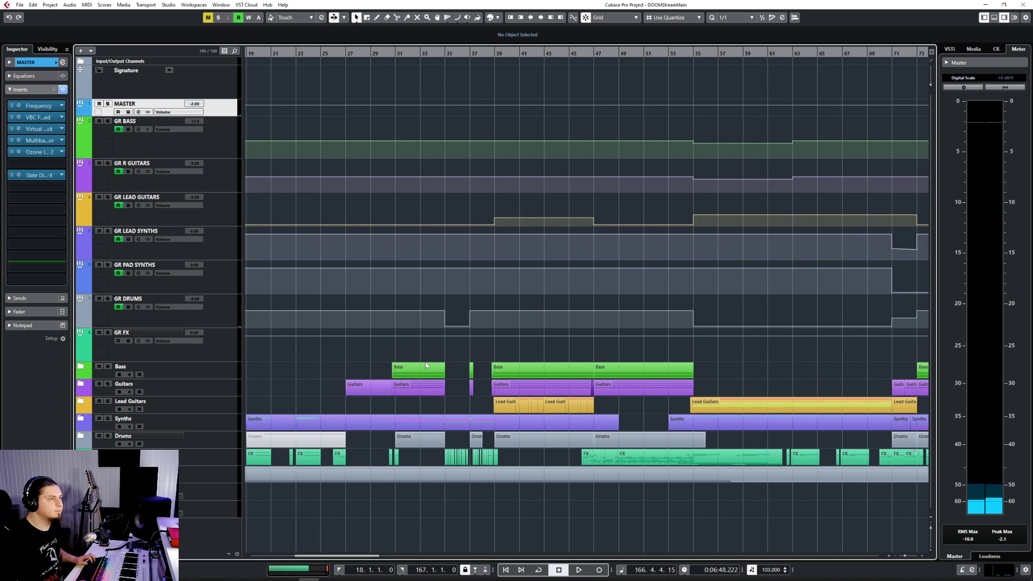
pyautogui.hscroll(6, 426, 364)
pyautogui.hscroll(-3, 425, 364)
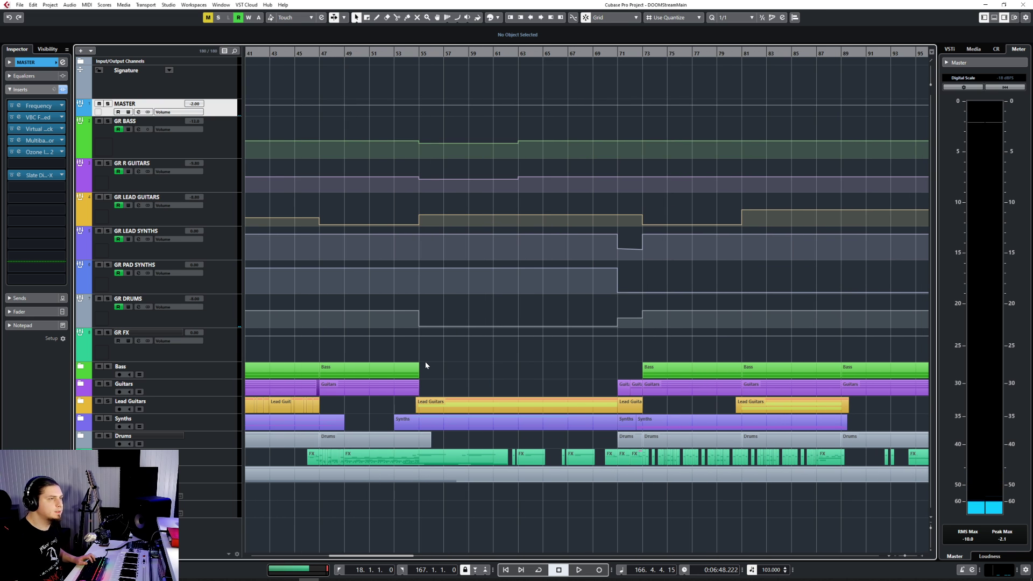
pyautogui.hscroll(10, 425, 364)
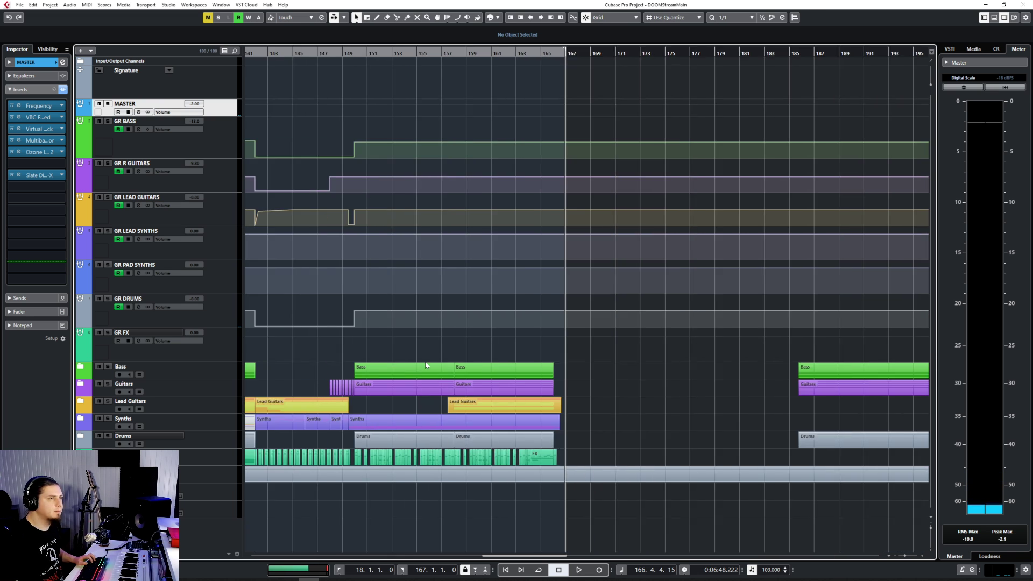
pyautogui.scroll(-4, 425, 364)
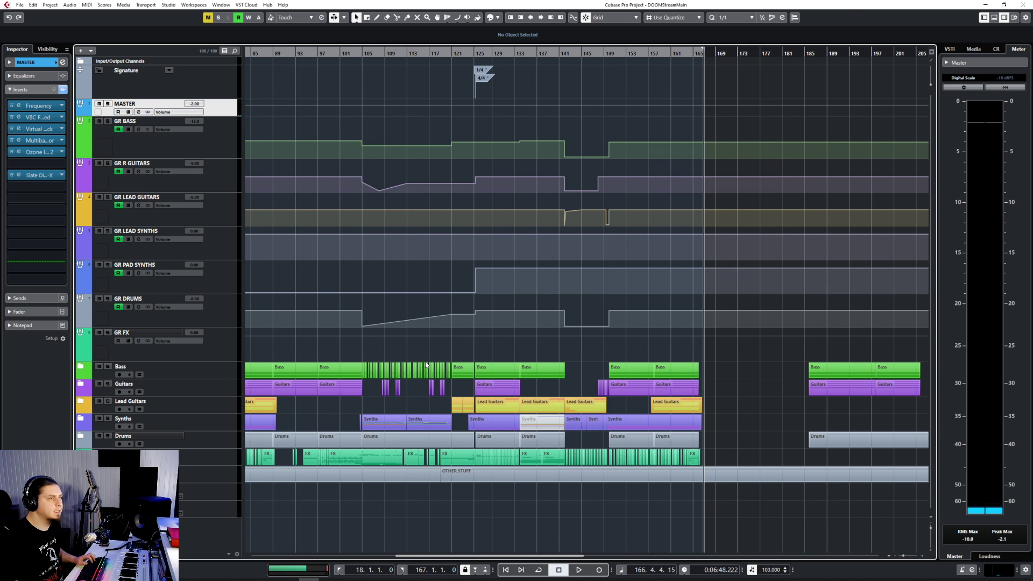
pyautogui.hscroll(-4, 425, 364)
pyautogui.hscroll(1, 426, 364)
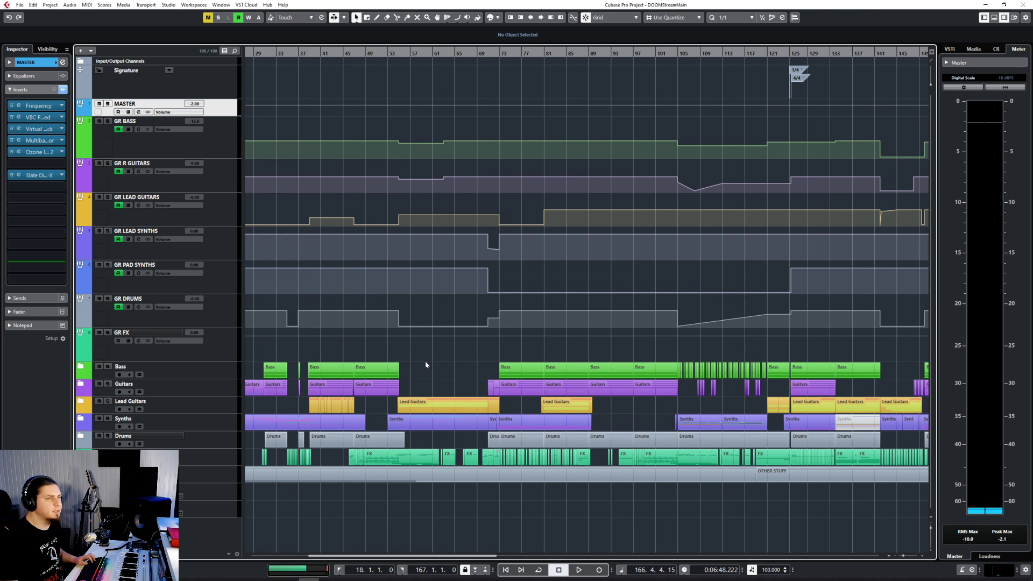
pyautogui.hscroll(1, 426, 364)
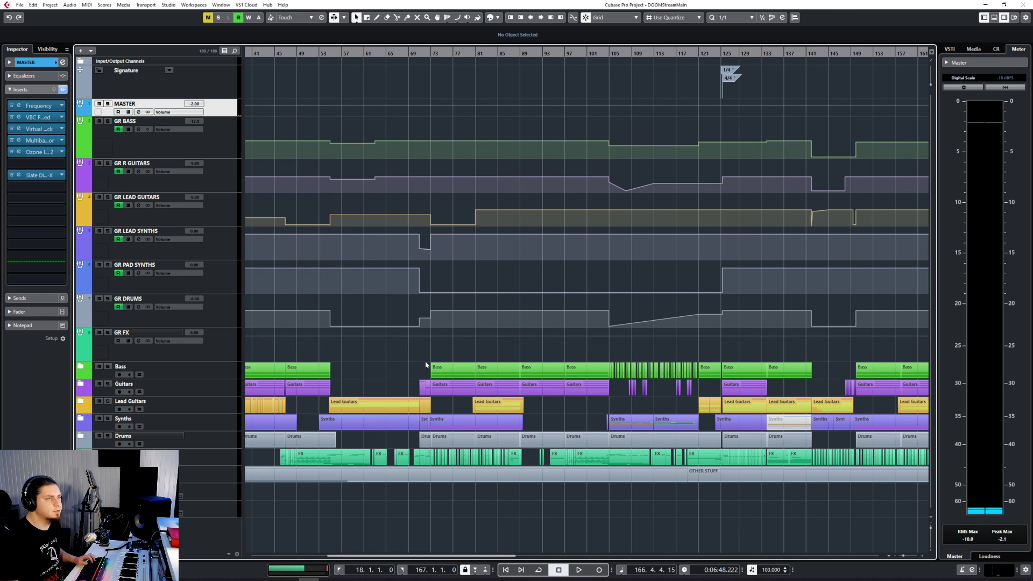
# Play the section starting at bar 73, where bass and drums re-enter, and stop playback.
pyautogui.click(431, 54)
pyautogui.press('space')
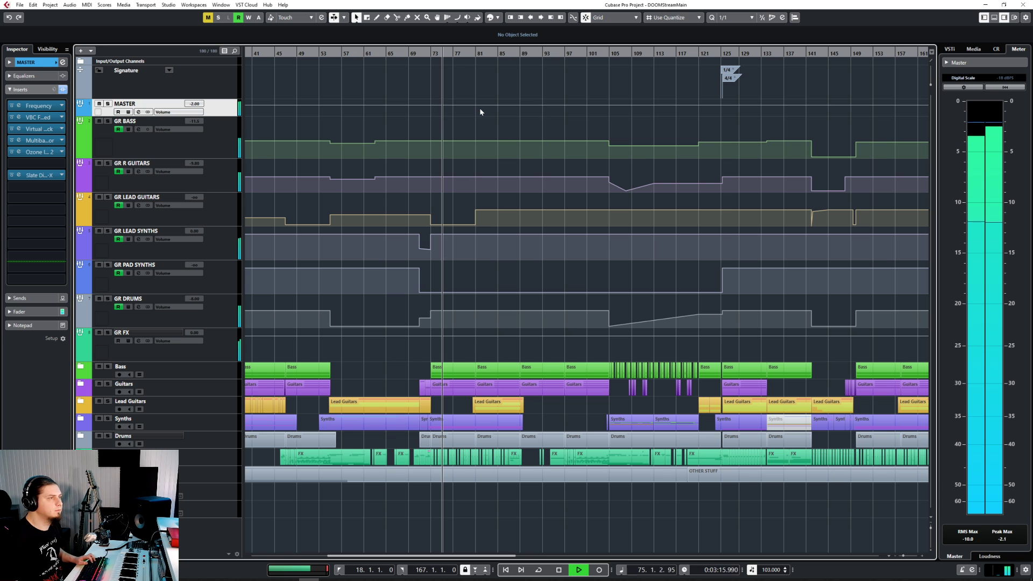
pyautogui.press('space')
# Play the song from bar 38, just before the first lead guitar parts.
pyautogui.hscroll(-5, 479, 108)
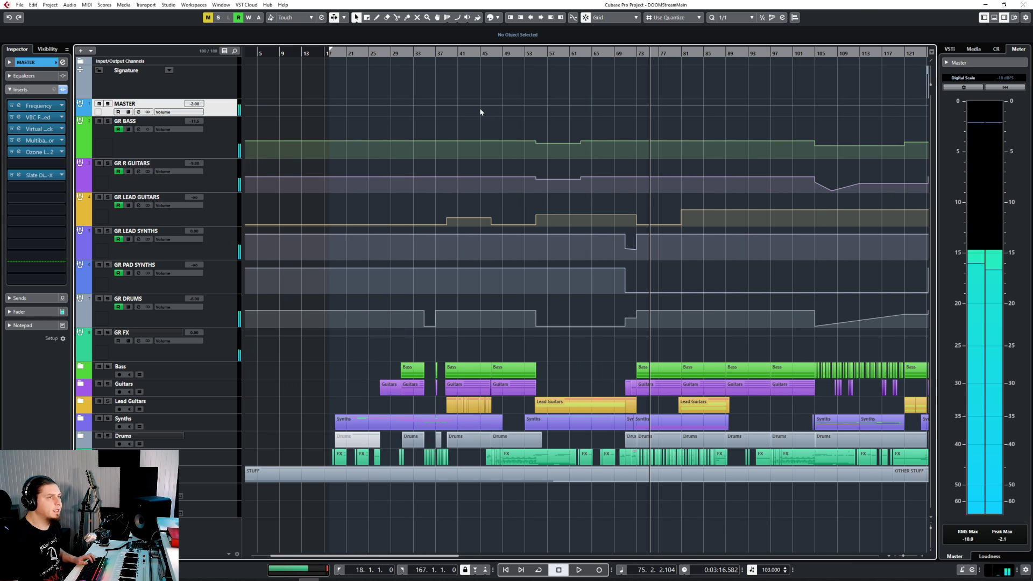
pyautogui.click(441, 54)
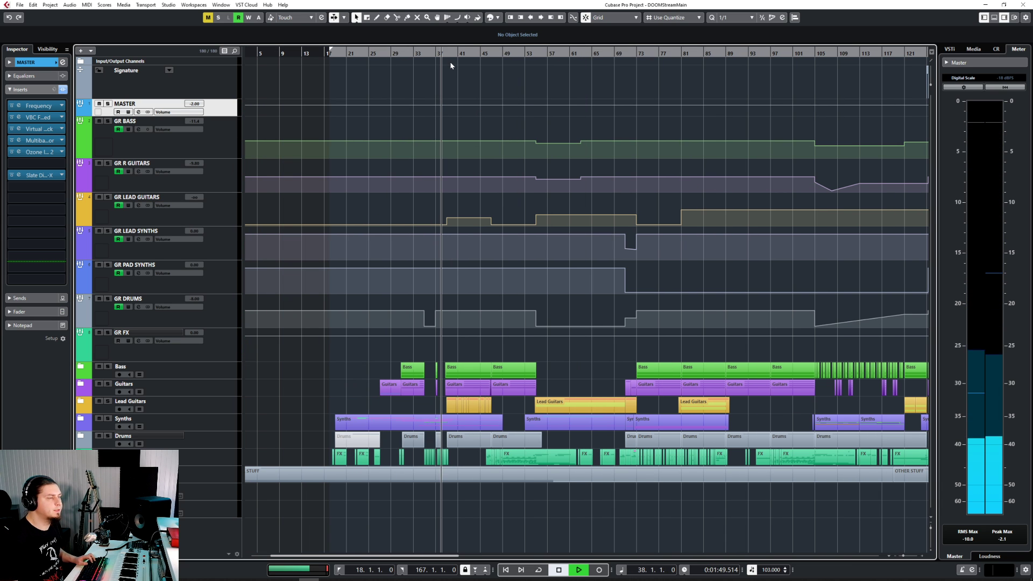
pyautogui.press('space')
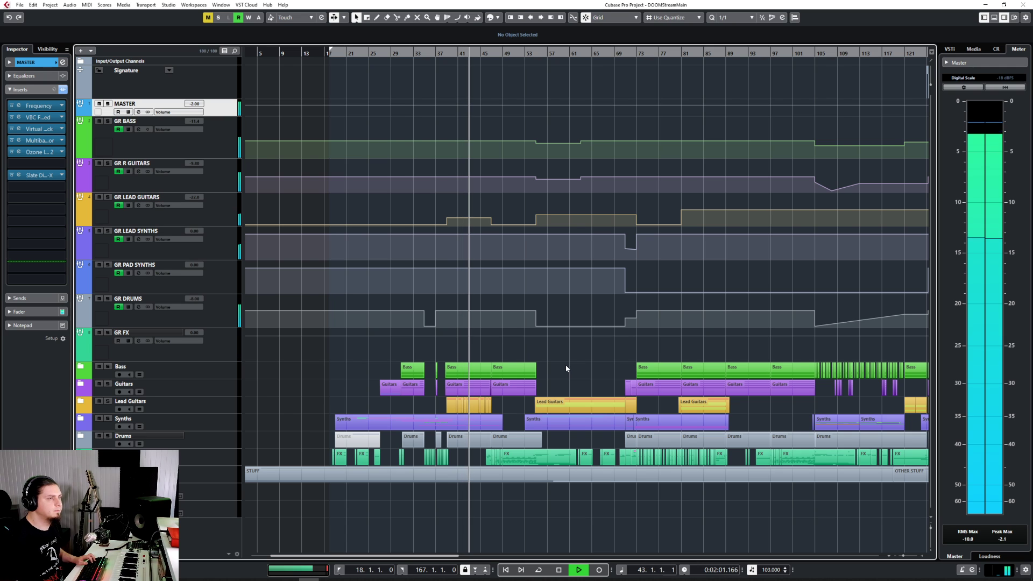
# Stop the current playback, play the passage starting at bar 126 where the guitars and pad synths enter, and stop it.
pyautogui.press('space')
pyautogui.hscroll(5, 567, 365)
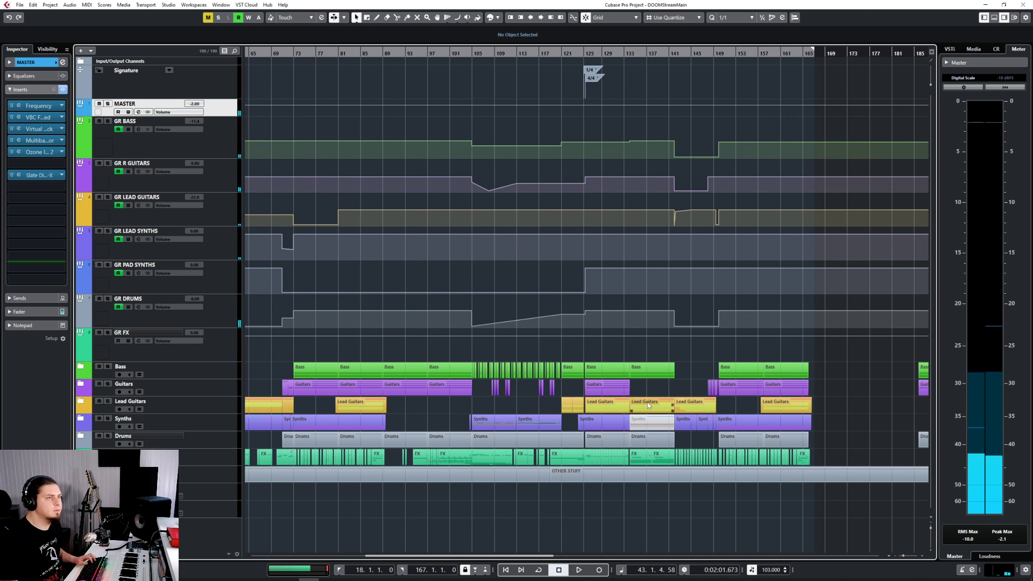
pyautogui.hscroll(4, 643, 402)
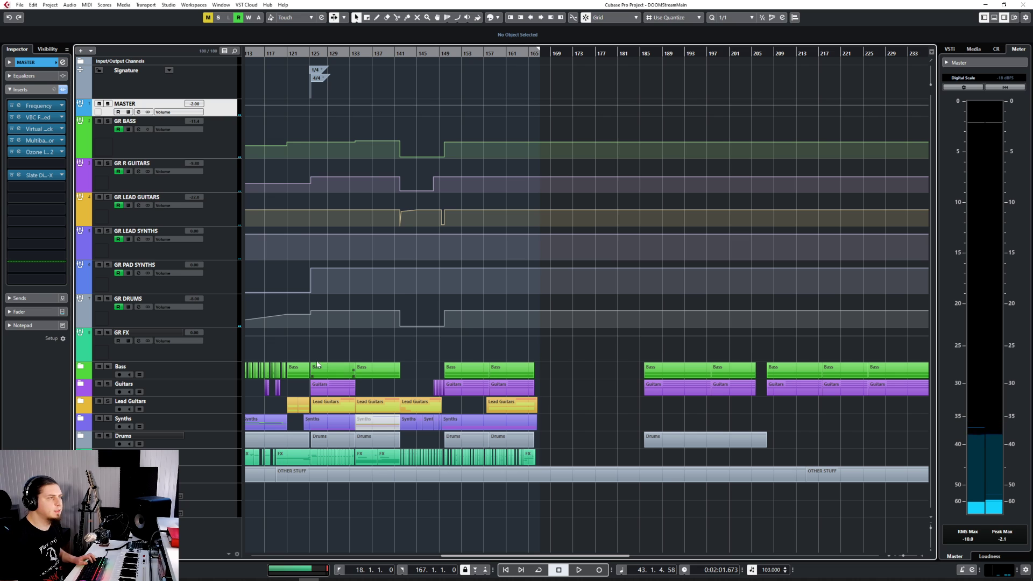
pyautogui.click(312, 53)
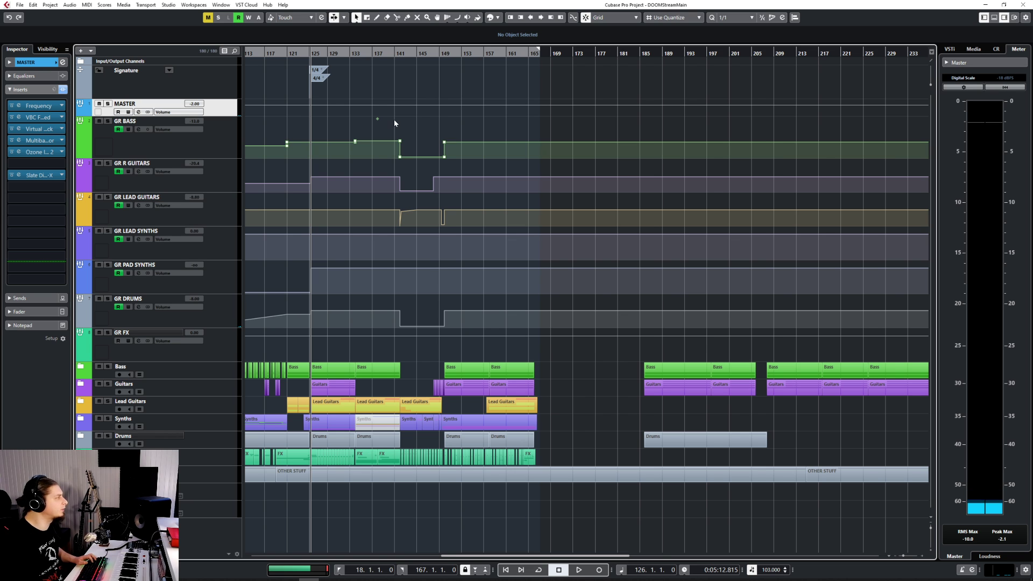
pyautogui.press('space')
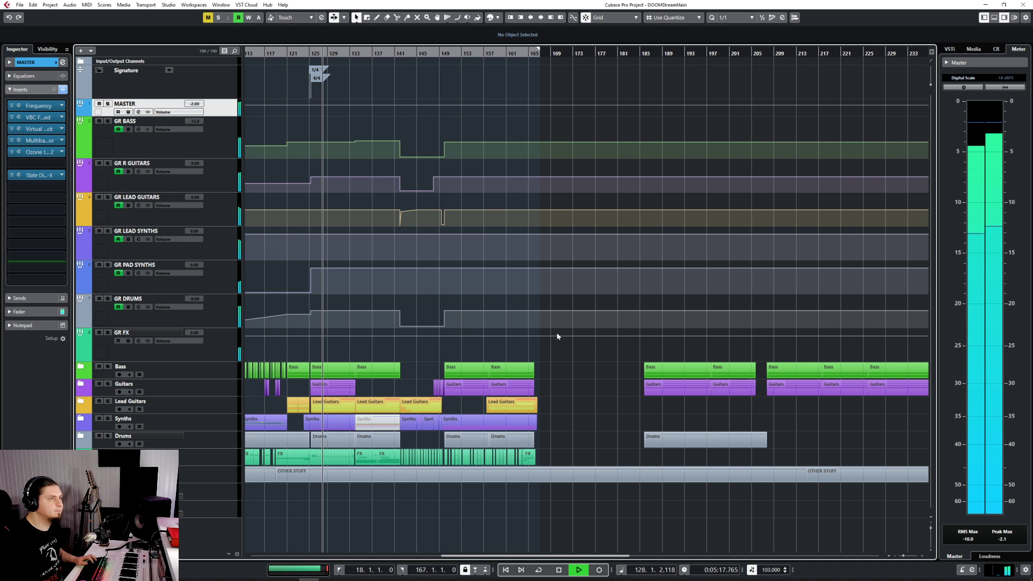
pyautogui.press('space')
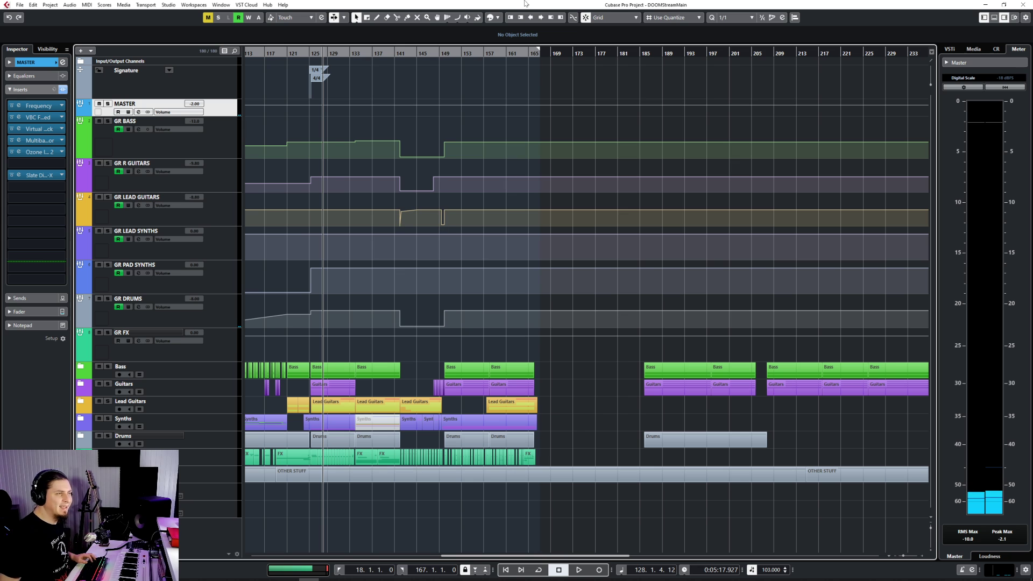
# Expand the Synths folder and ramp the Choir 1 volume automation from minus infinity at bar 165 to -14.0 at bar 167.
pyautogui.click(522, 54)
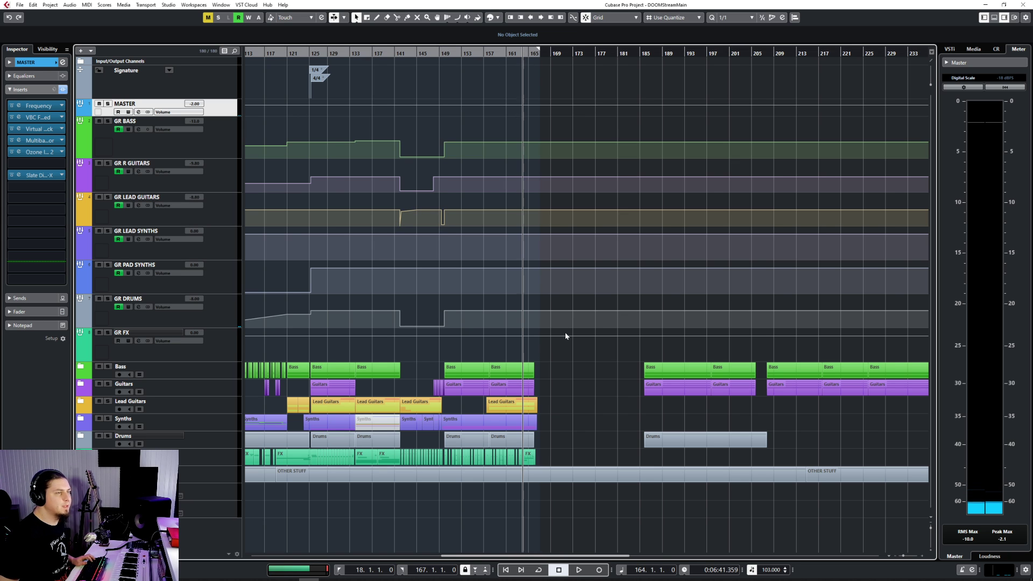
pyautogui.press('h')
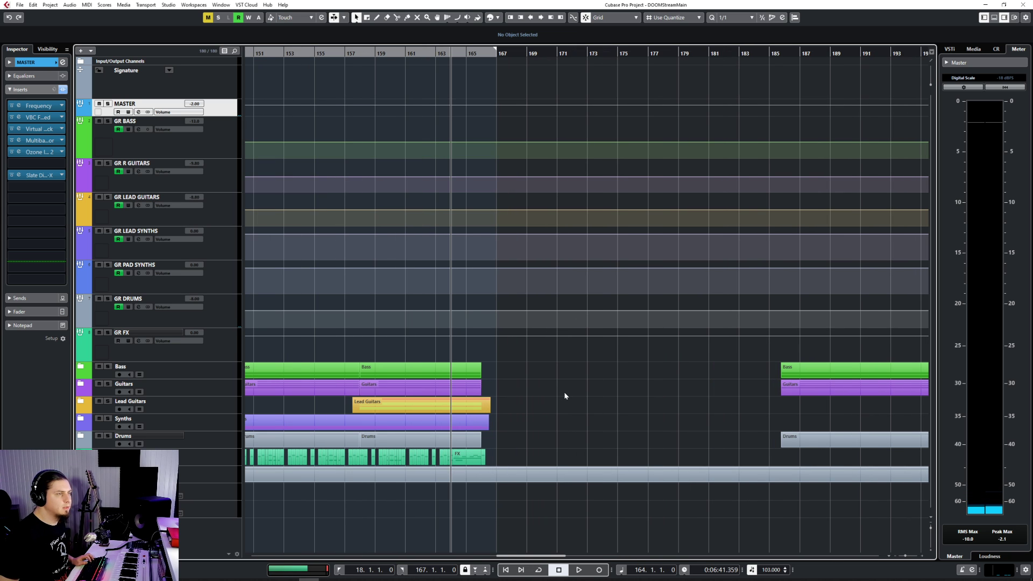
pyautogui.click(81, 420)
pyautogui.scroll(-10, 471, 386)
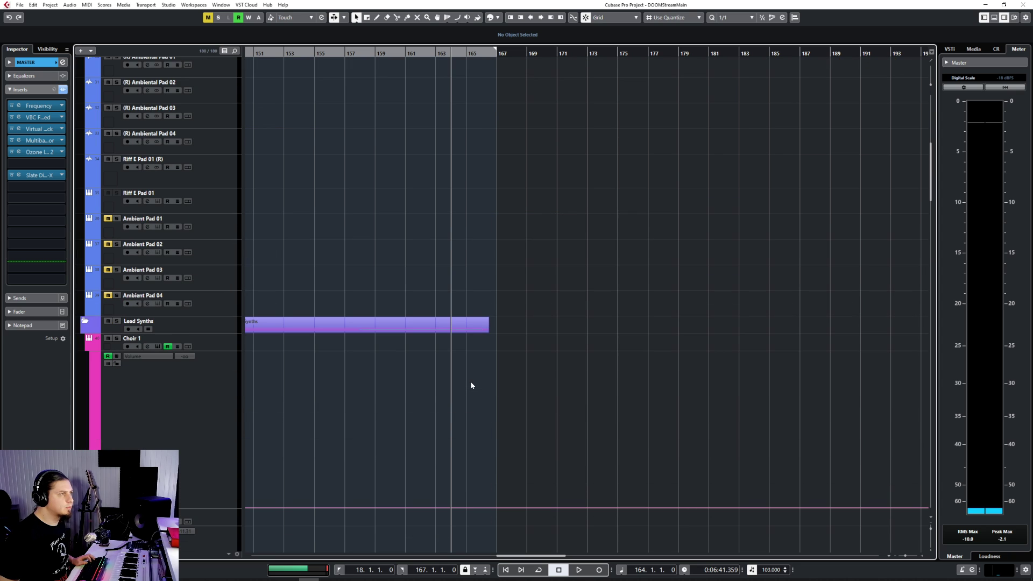
pyautogui.click(206, 349)
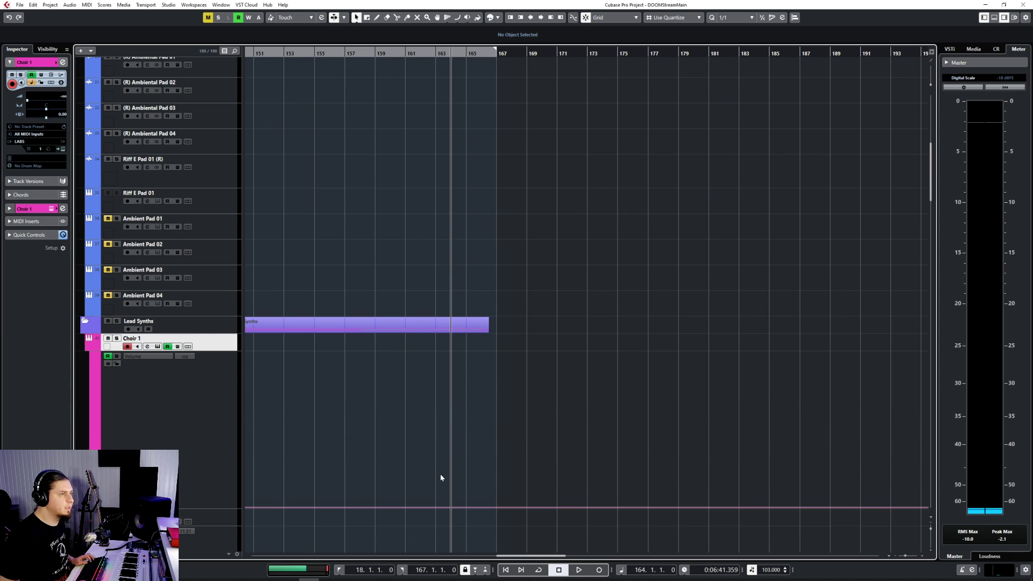
pyautogui.click(469, 508)
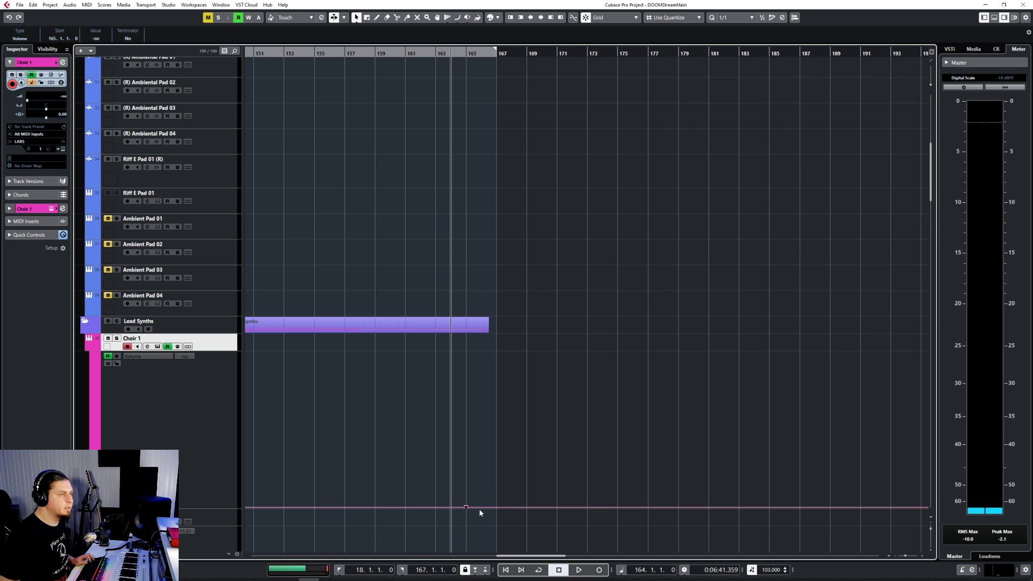
pyautogui.moveTo(491, 509); pyautogui.dragTo(497, 452)
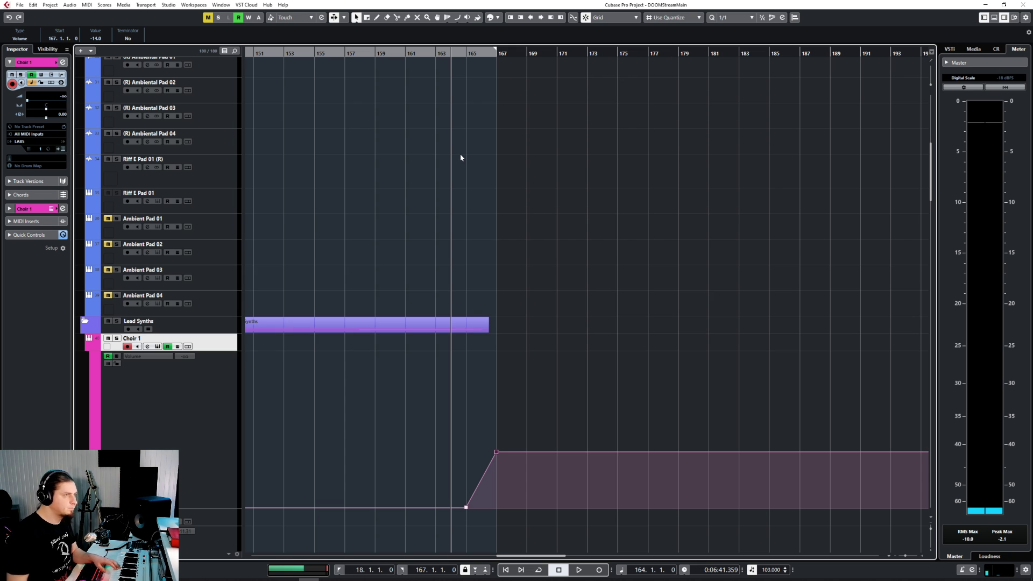
# Record a trial choir part on the Choir 1 track from bar 163 over the song's ending, and delete the recorded part.
pyautogui.click(435, 56)
pyautogui.press('KP_Multiply')
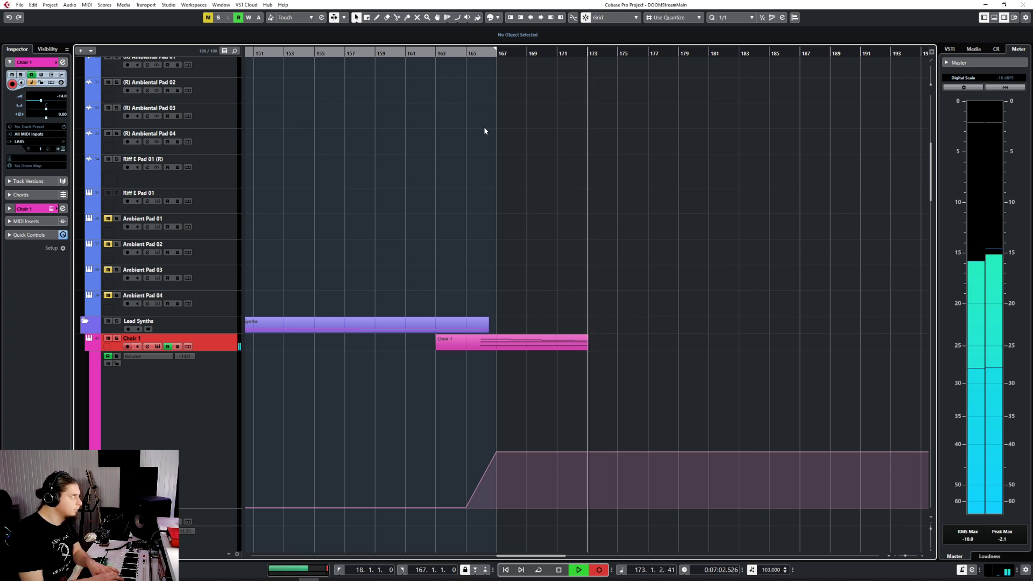
pyautogui.press('space')
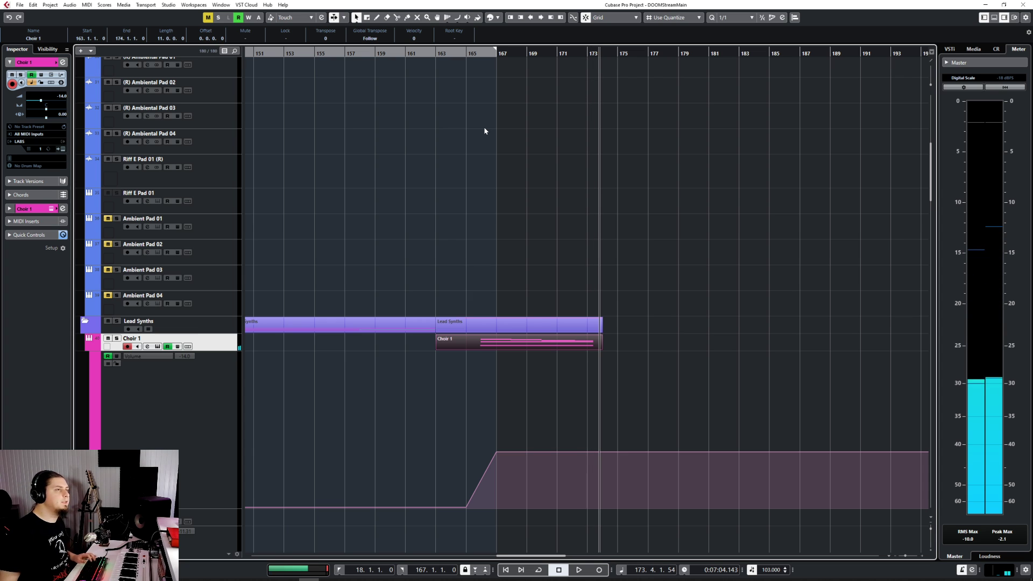
pyautogui.press('Delete')
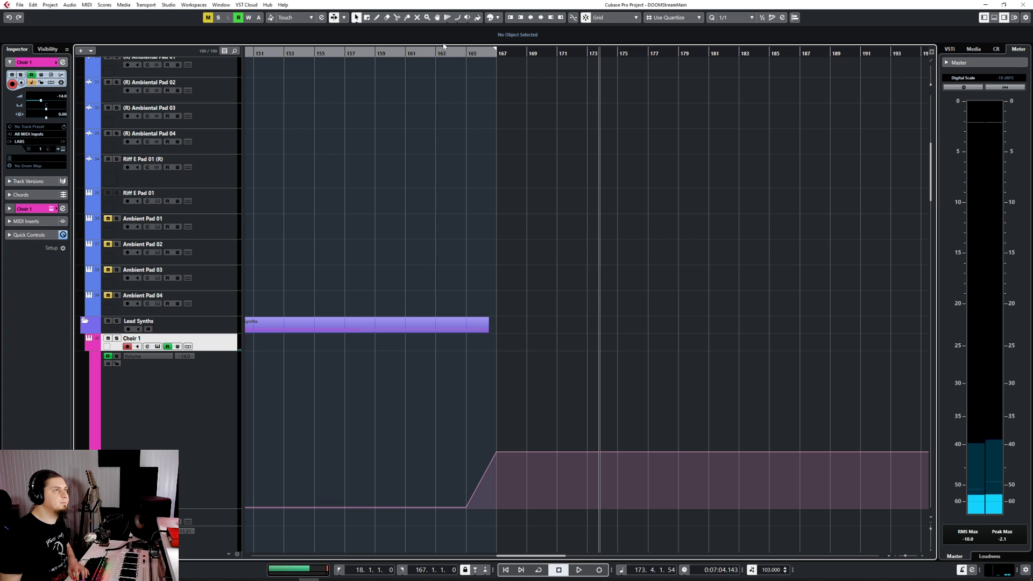
# Return the playhead to bar 163 and lower the Choir 1 volume automation point at bar 167 to minus infinity.
pyautogui.click(436, 50)
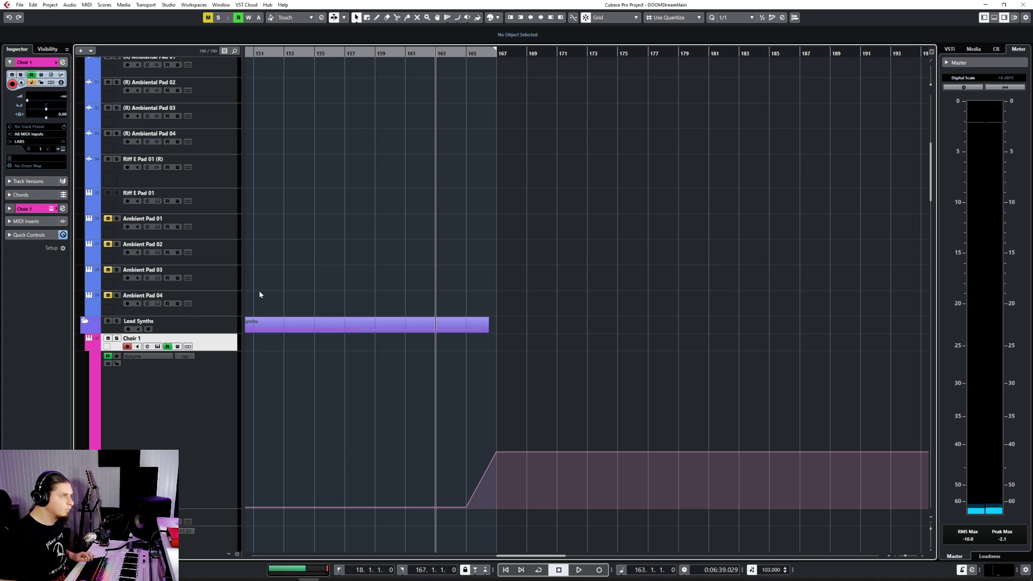
pyautogui.scroll(-4, 435, 383)
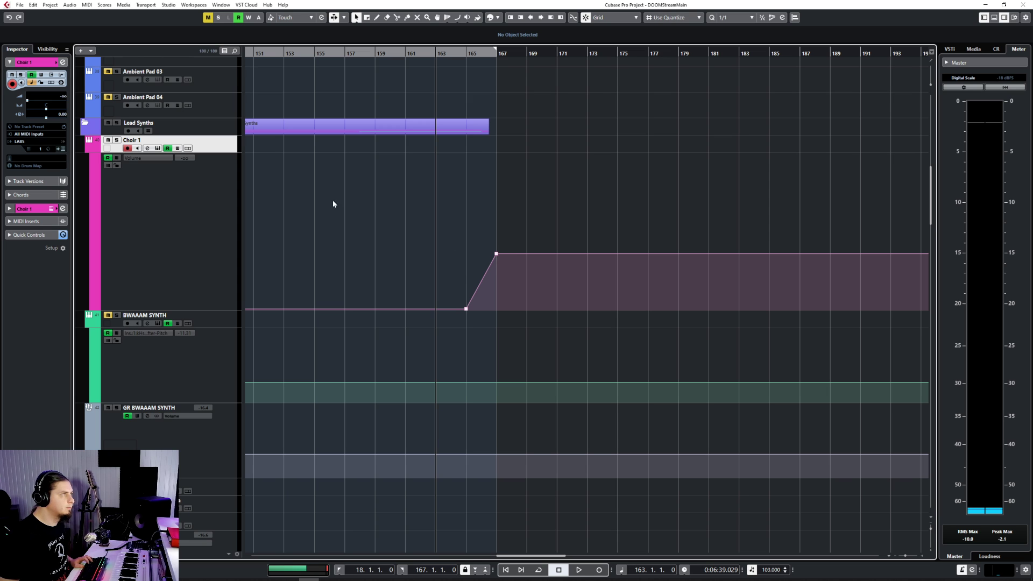
pyautogui.moveTo(496, 260); pyautogui.dragTo(498, 324)
# Select the BWAAAM SYNTH track and play its second part from bar 23, stopping at about bar 24.
pyautogui.click(218, 324)
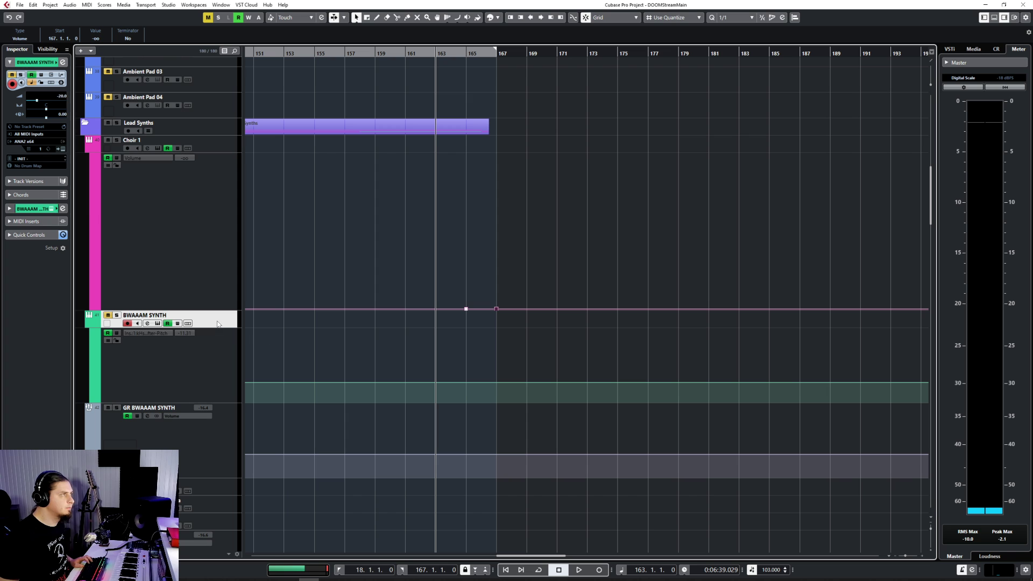
pyautogui.scroll(-4, 345, 351)
pyautogui.hscroll(-6, 346, 351)
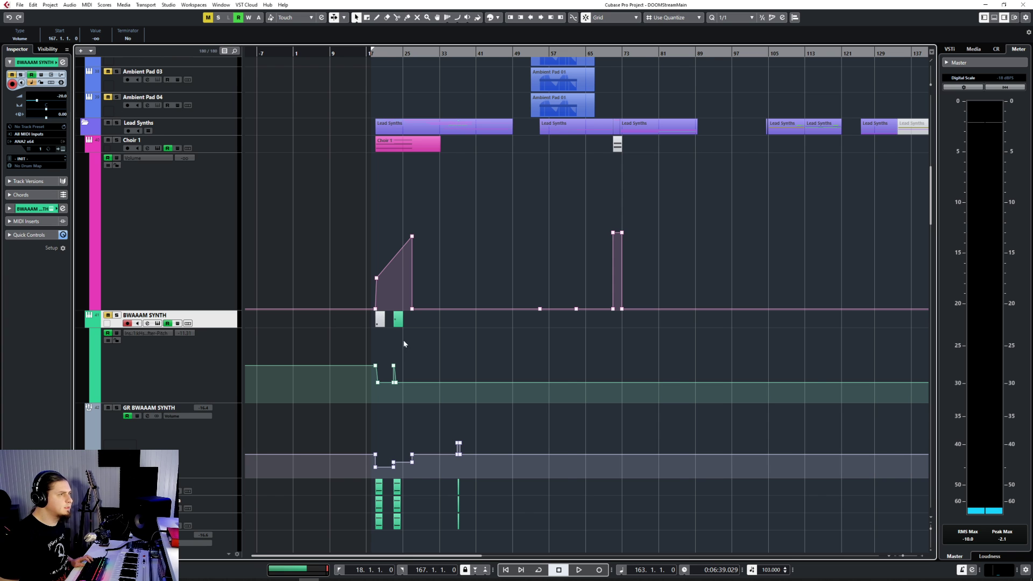
pyautogui.scroll(5, 363, 330)
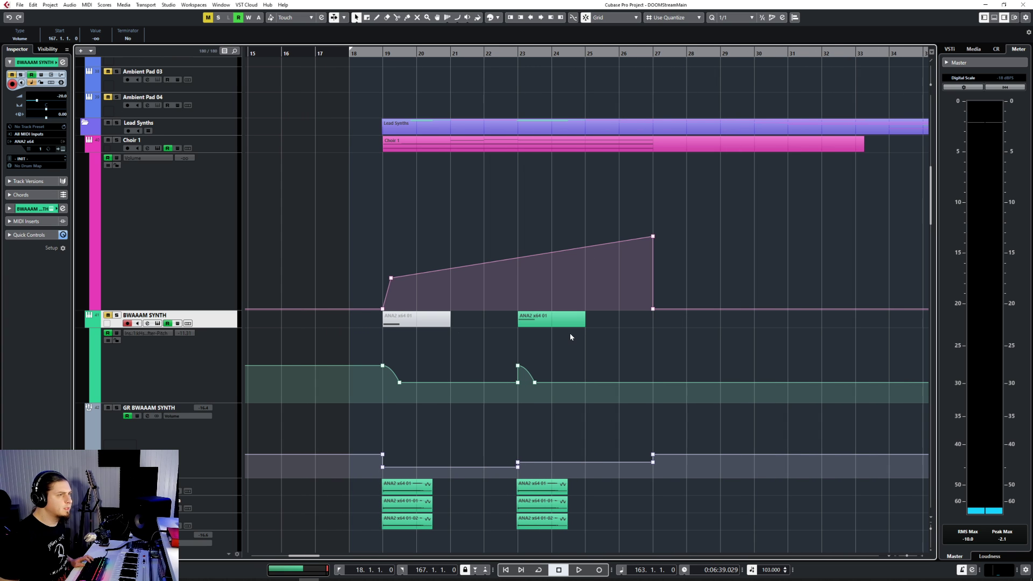
pyautogui.click(508, 52)
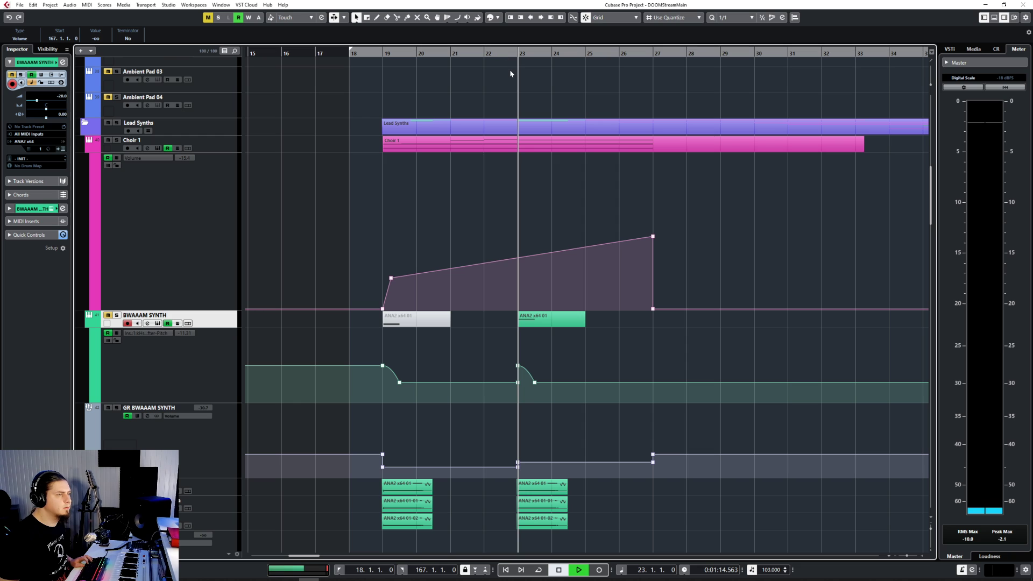
pyautogui.press('space')
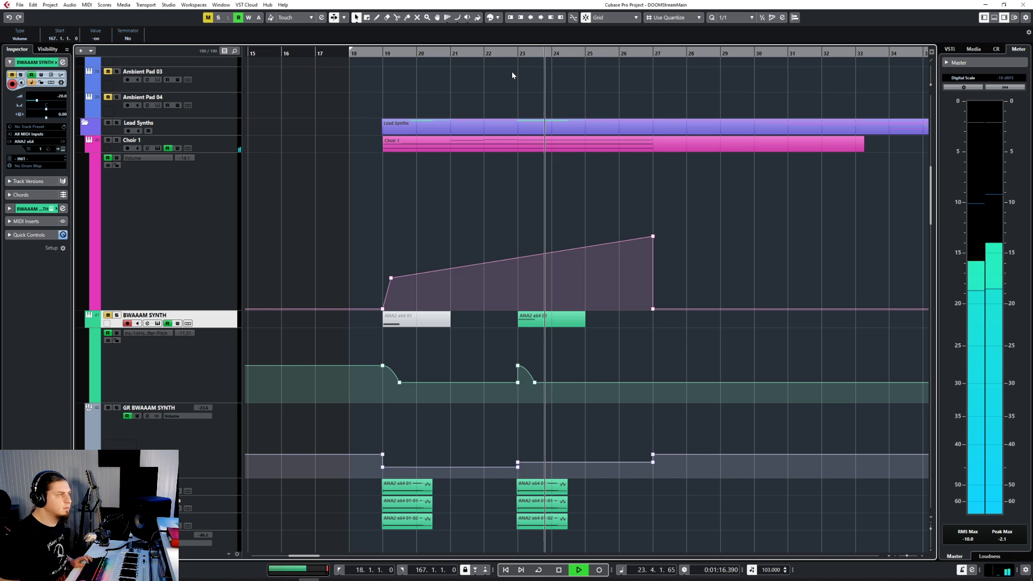
pyautogui.press('space')
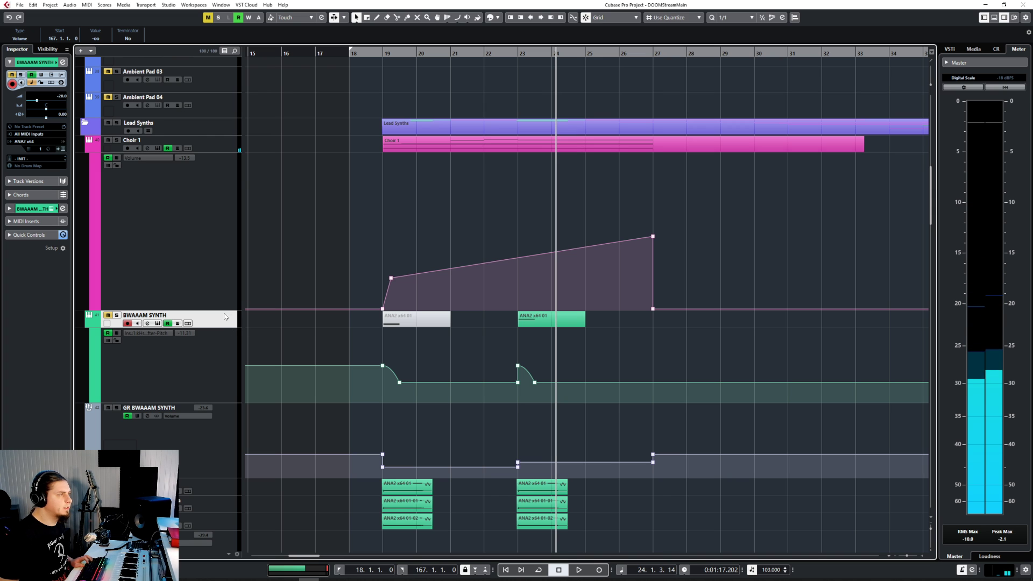
# Examine the rendered BWAAAM SYNTH tracks and the GR BWAAAM SYNTH group's inserts and output routing.
pyautogui.click(220, 526)
pyautogui.scroll(-3, 466, 419)
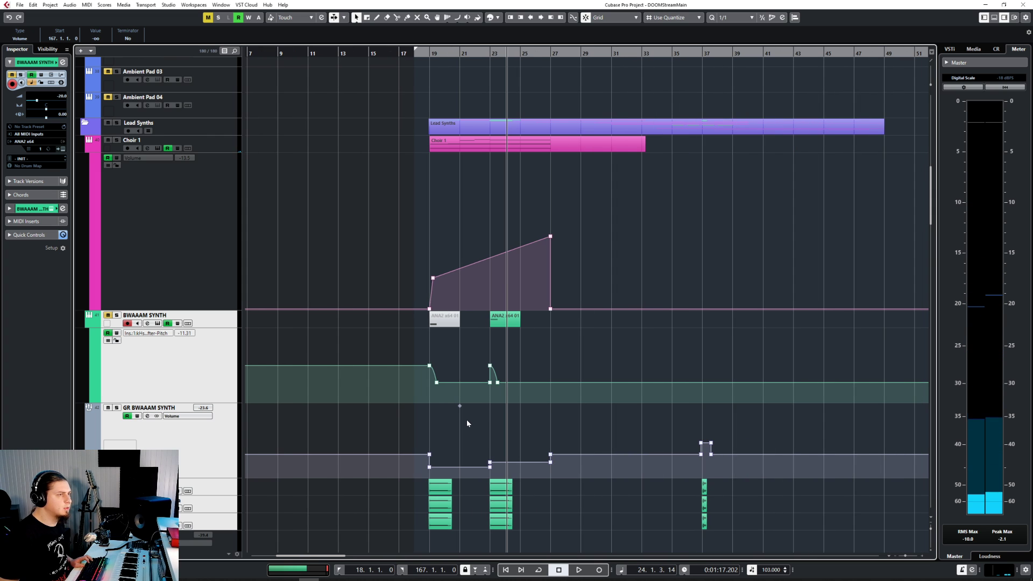
pyautogui.scroll(-6, 467, 418)
pyautogui.scroll(4, 467, 418)
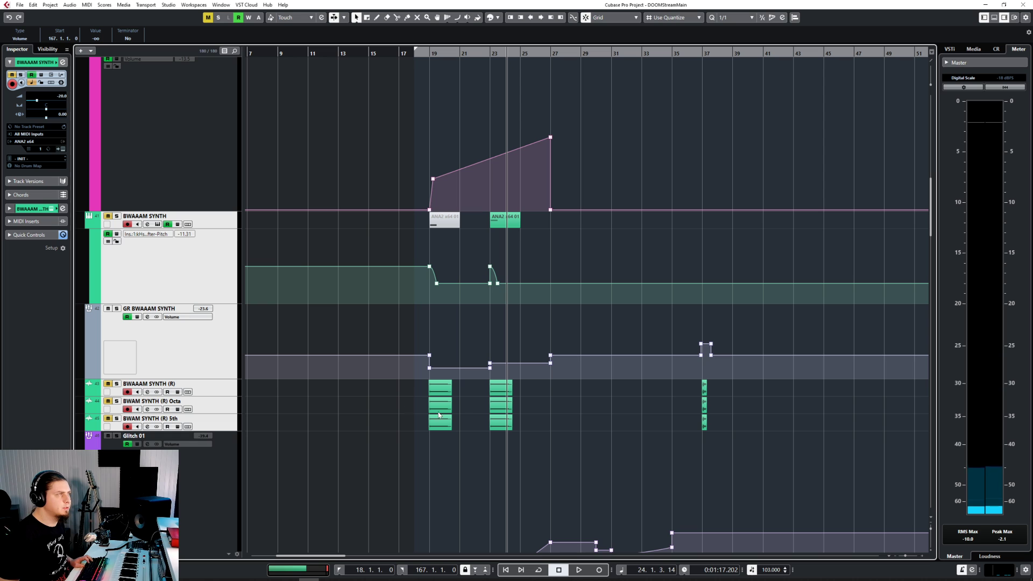
pyautogui.click(209, 227)
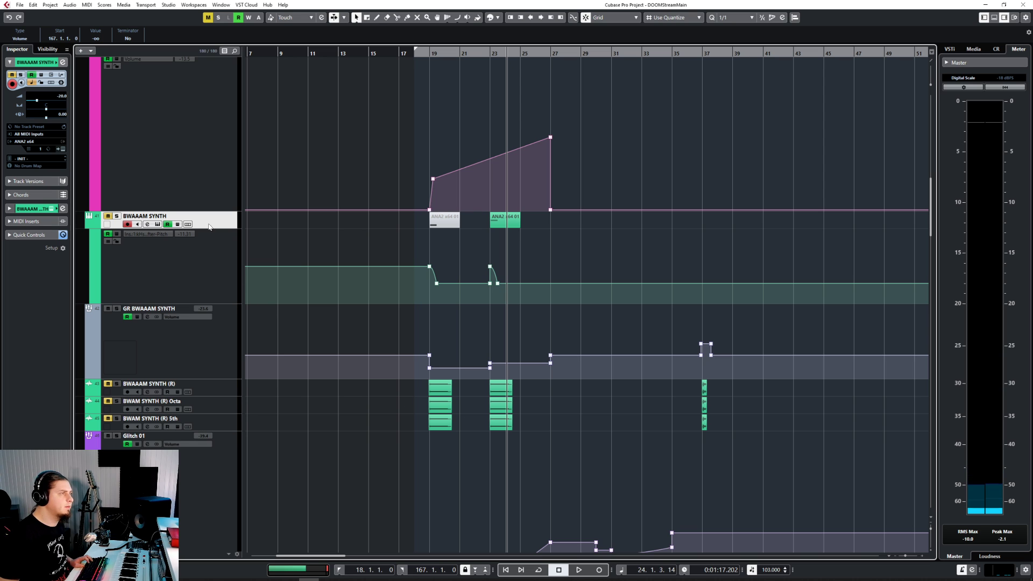
pyautogui.click(204, 342)
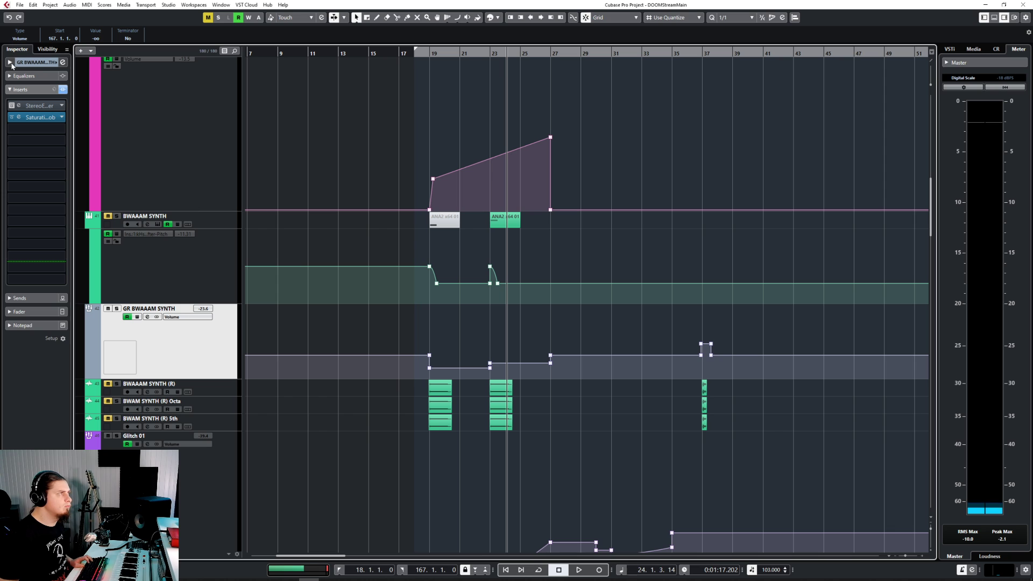
pyautogui.click(10, 63)
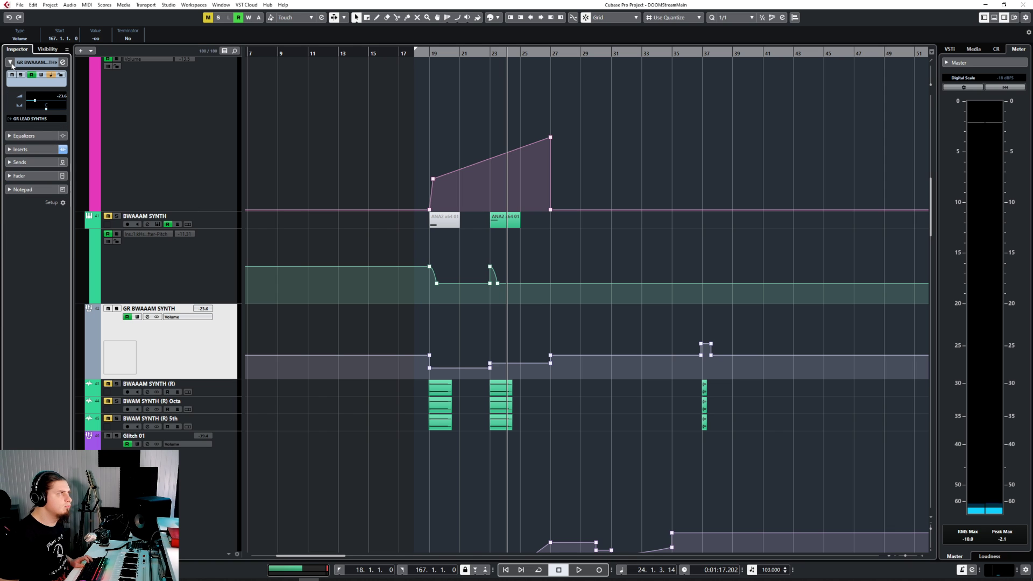
# Set the BWAAAM SYNTH track's instrument to No VST Instrument in place of ANA2 x64.
pyautogui.click(211, 228)
pyautogui.click(27, 143)
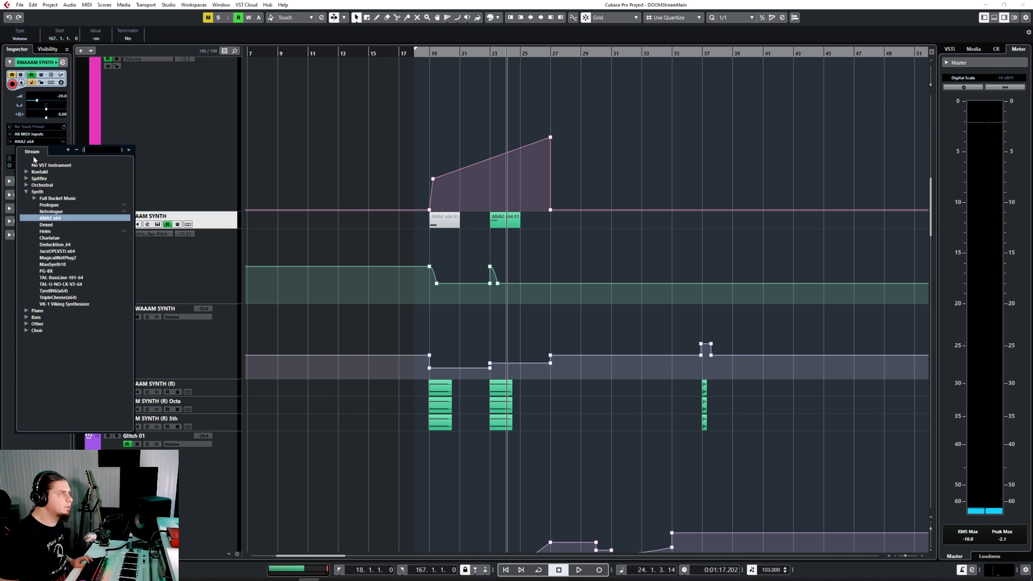
pyautogui.press('Escape')
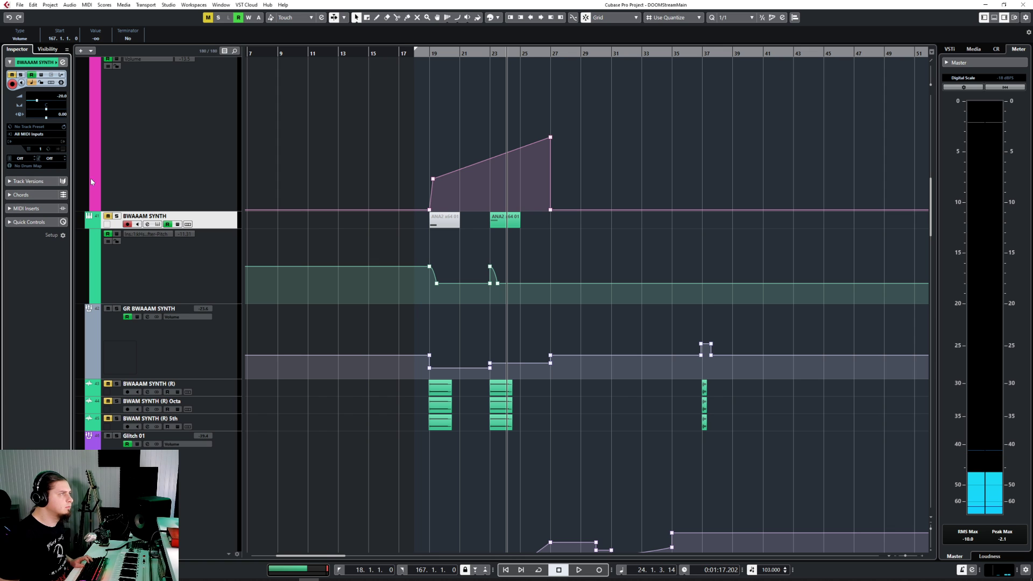
# Place the playhead at bar 162 near the song's ending and collapse the Pad Synths folder.
pyautogui.scroll(-3, 566, 377)
pyautogui.hscroll(10, 567, 378)
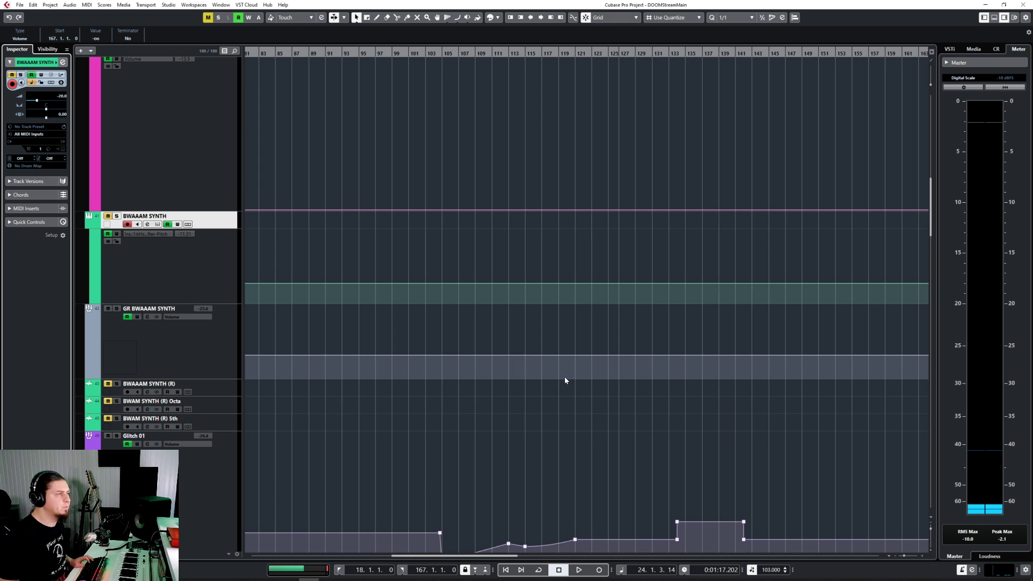
pyautogui.scroll(-5, 445, 392)
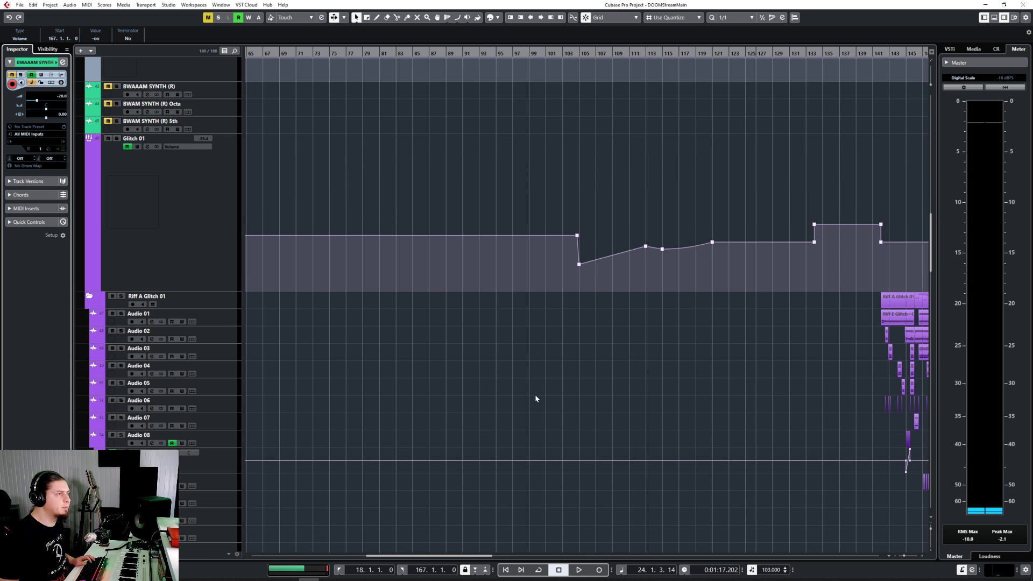
pyautogui.scroll(15, 544, 398)
pyautogui.scroll(-2, 544, 401)
pyautogui.hscroll(4, 530, 401)
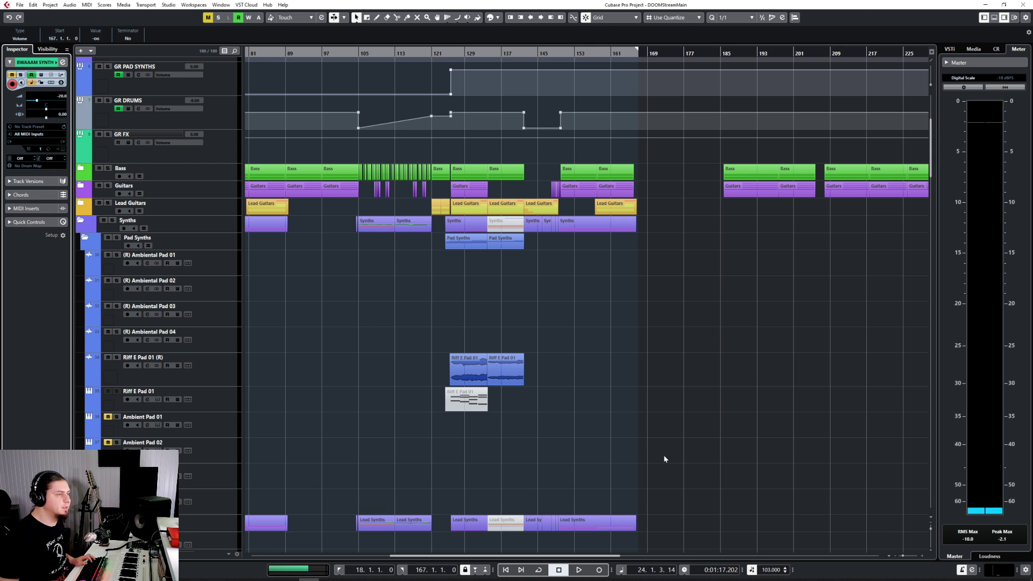
pyautogui.hscroll(5, 663, 456)
pyautogui.hscroll(-3, 618, 424)
pyautogui.click(478, 53)
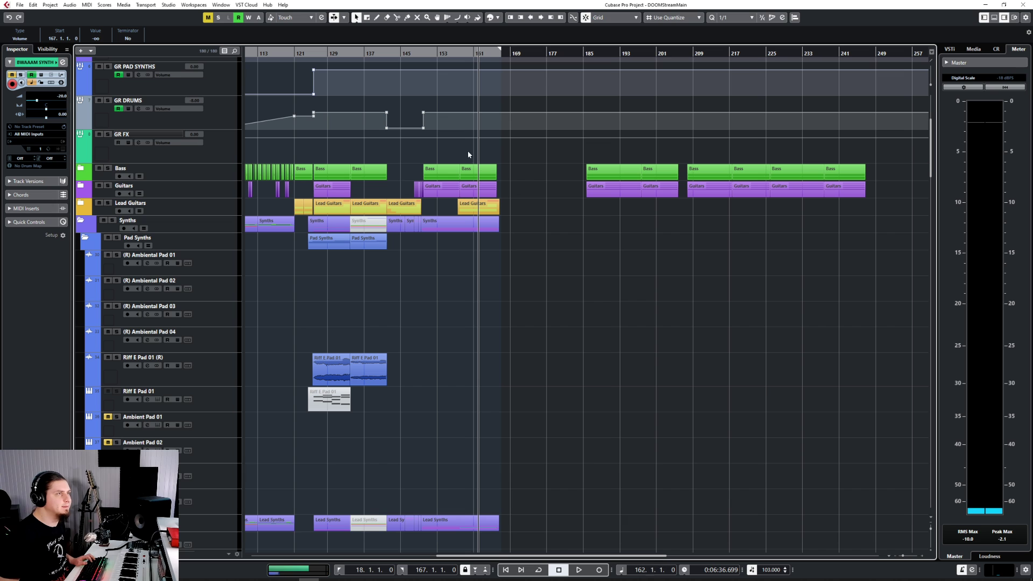
pyautogui.click(86, 243)
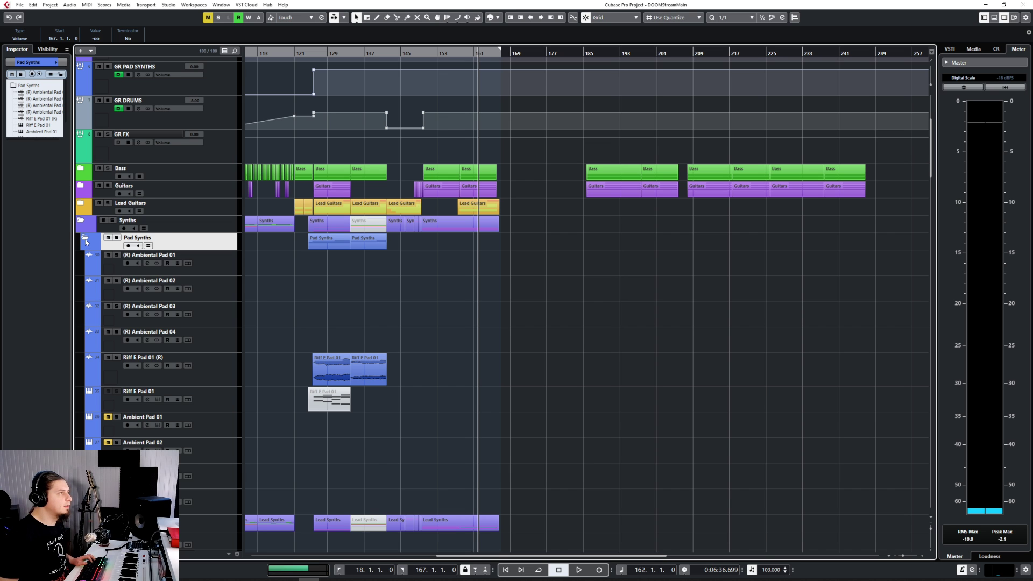
pyautogui.click(85, 239)
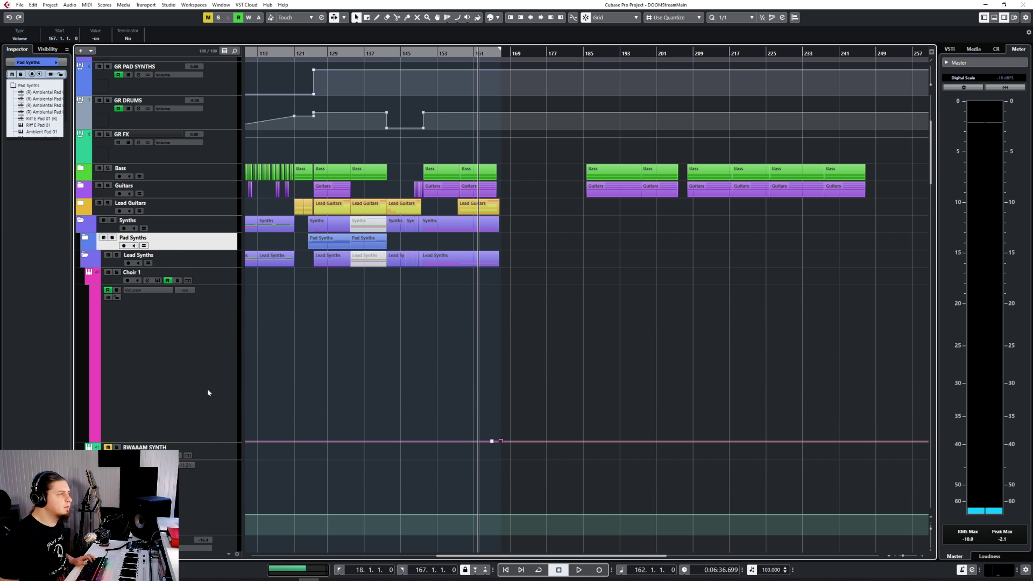
# Look through the glitch, Riff A, Ambiental Aggro and Riff C lead synth tracks and their automation across the earlier sections.
pyautogui.scroll(-10, 365, 309)
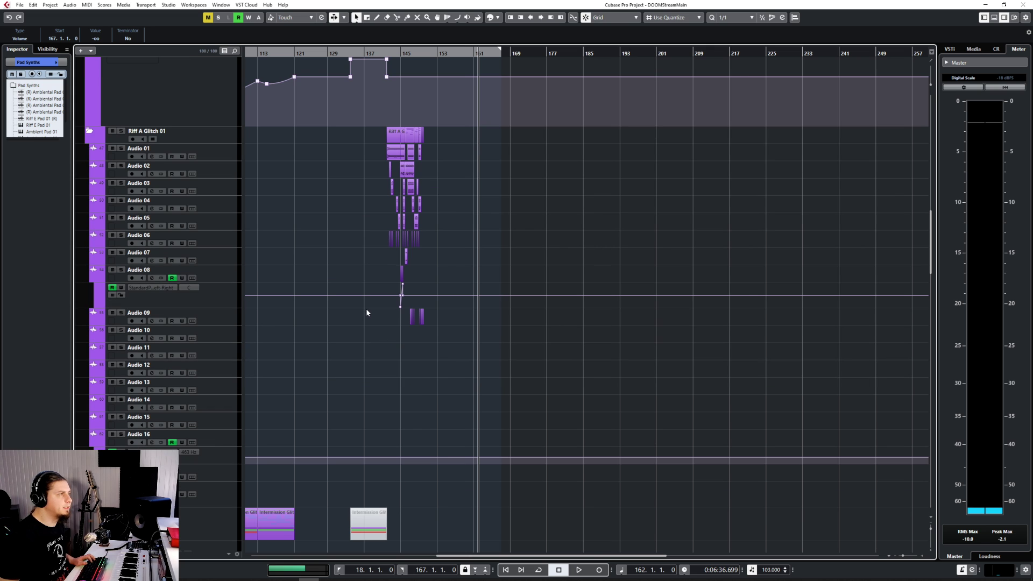
pyautogui.scroll(4, 362, 341)
pyautogui.scroll(-2, 363, 341)
pyautogui.hscroll(-5, 363, 341)
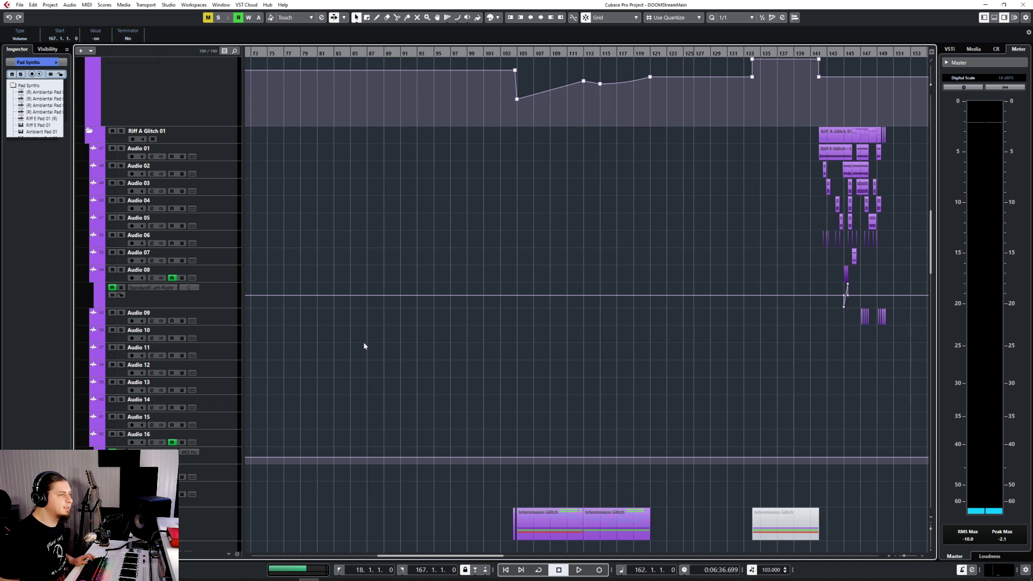
pyautogui.hscroll(-8, 364, 342)
pyautogui.scroll(-8, 363, 341)
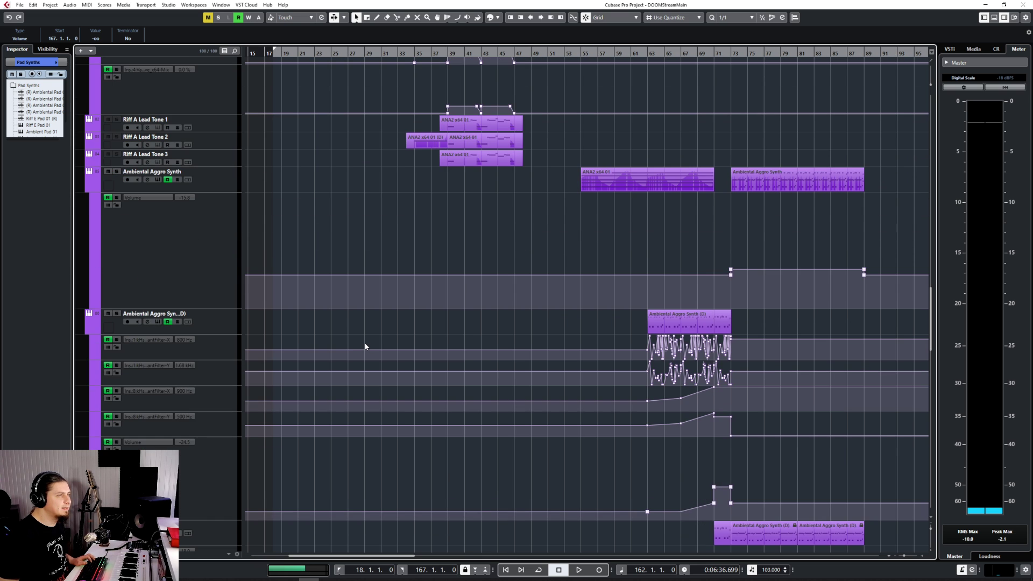
pyautogui.scroll(5, 365, 347)
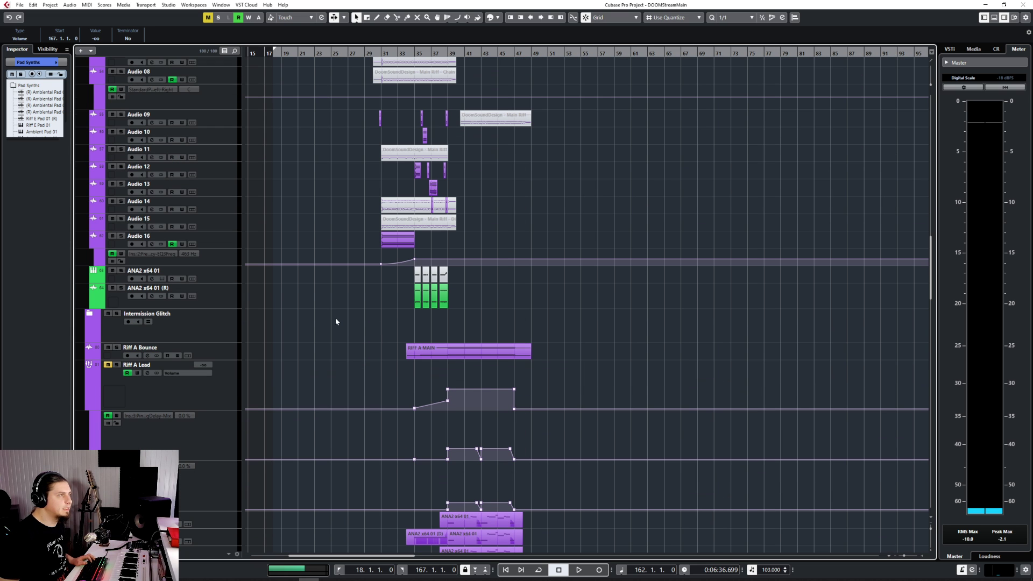
pyautogui.scroll(-12, 335, 319)
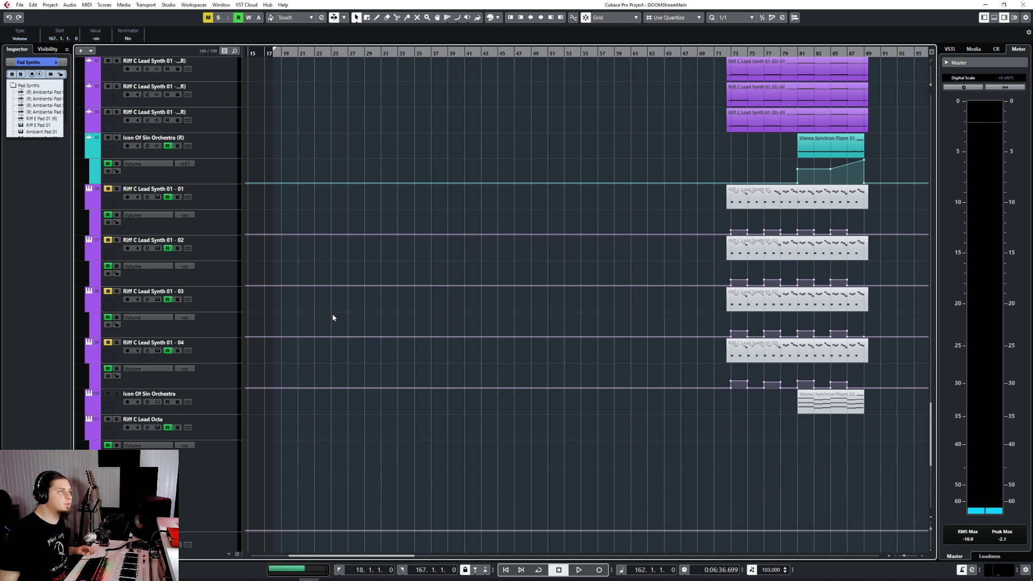
pyautogui.scroll(12, 428, 322)
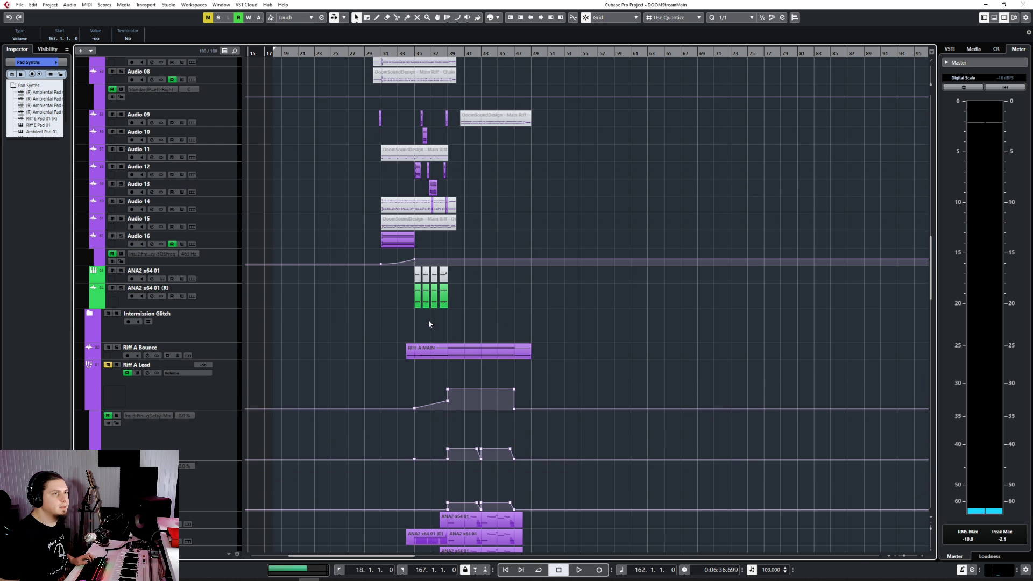
# Collapse the Lead Synths folder and expand the Pad Synths folder at the song's ending.
pyautogui.scroll(10, 428, 320)
pyautogui.hscroll(8, 430, 318)
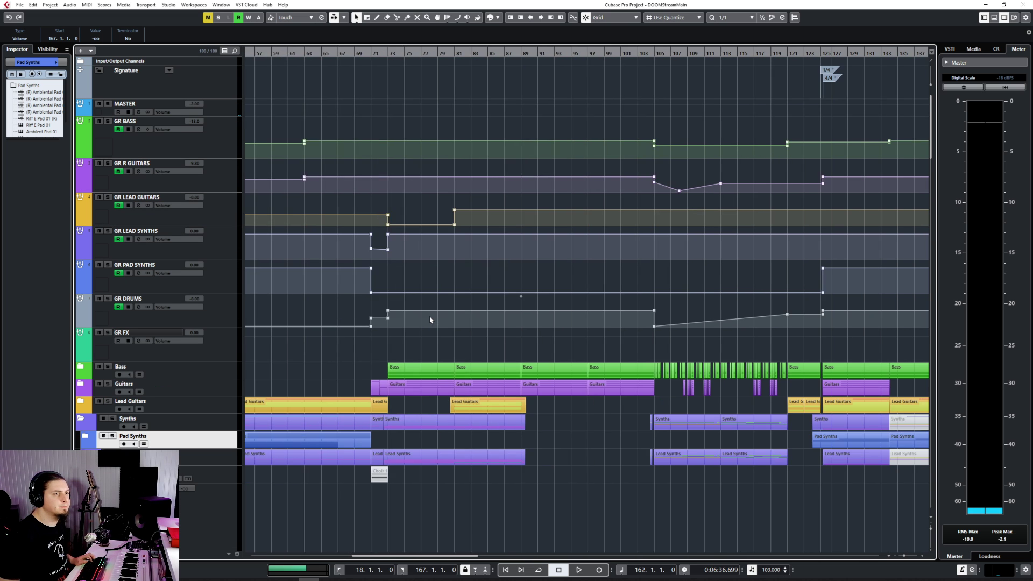
pyautogui.hscroll(4, 430, 317)
pyautogui.scroll(6, 467, 390)
pyautogui.scroll(-3, 468, 385)
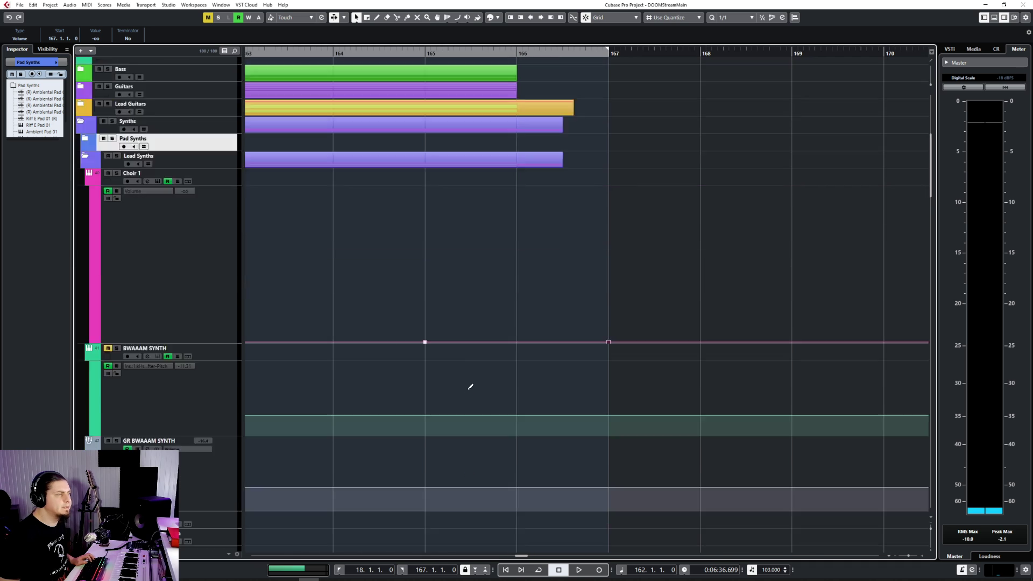
pyautogui.scroll(2, 467, 385)
pyautogui.scroll(-4, 431, 376)
pyautogui.scroll(2, 395, 374)
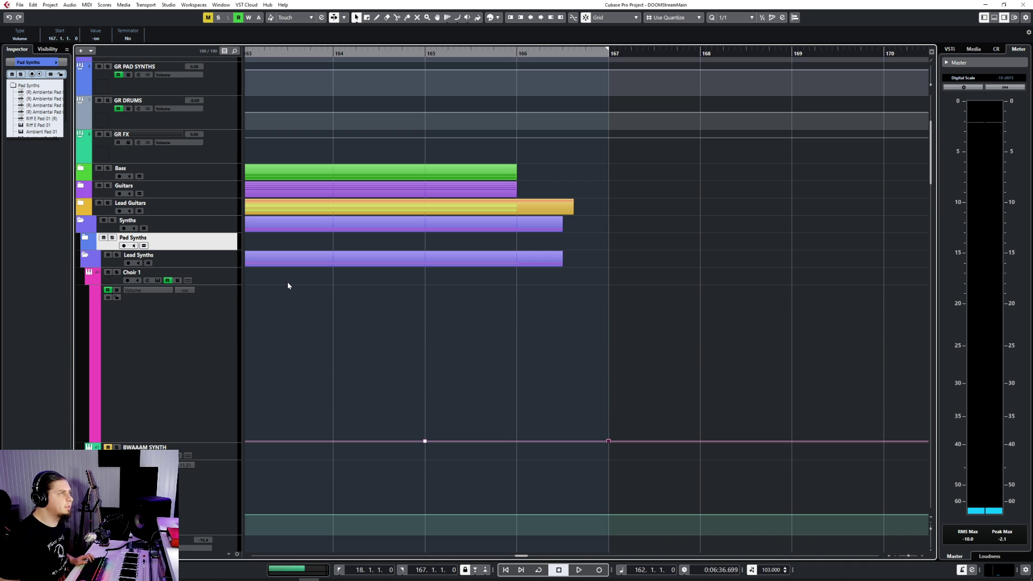
pyautogui.click(223, 262)
pyautogui.click(85, 257)
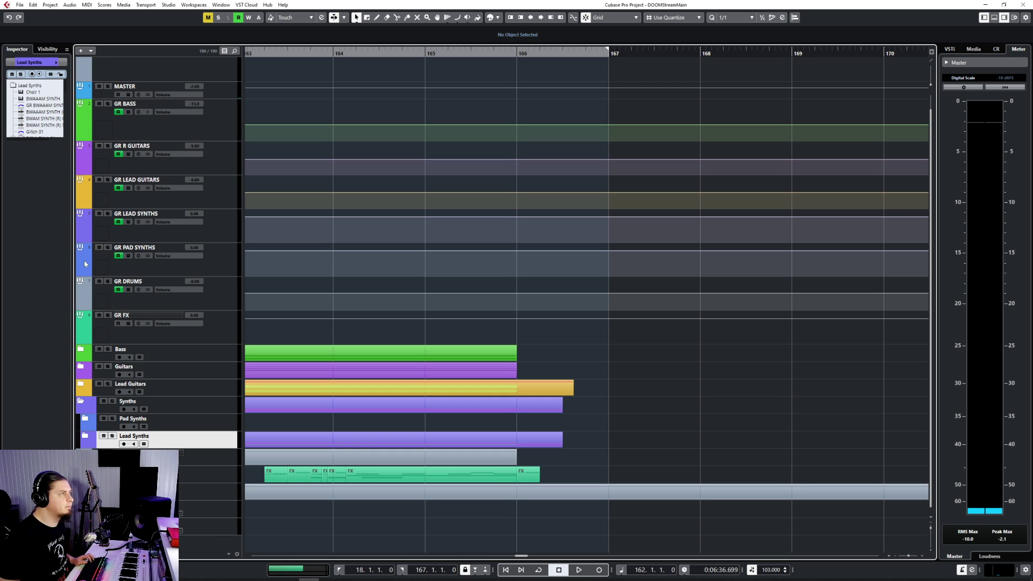
pyautogui.click(86, 418)
pyautogui.scroll(-5, 216, 351)
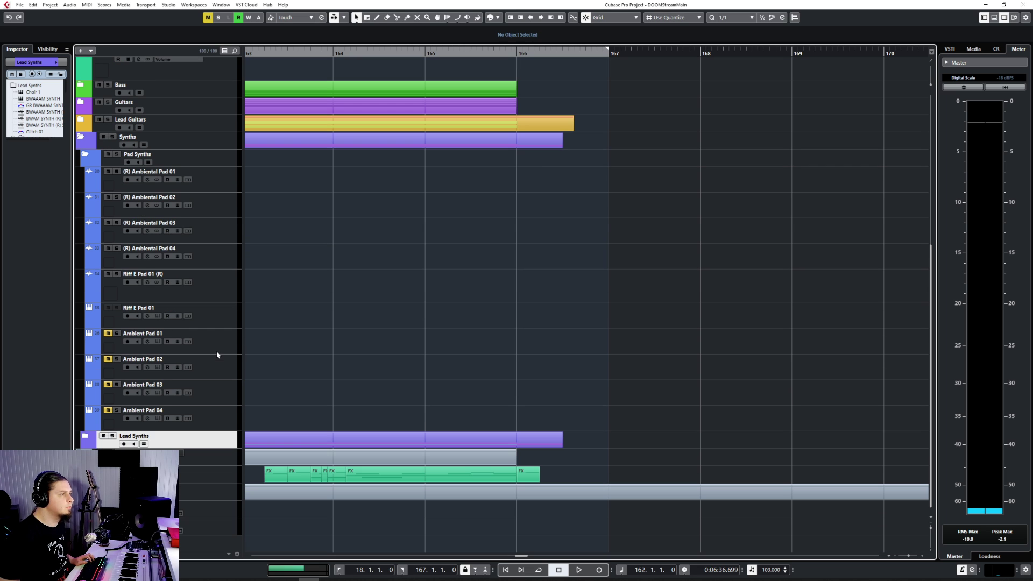
# Start adding an instrument track below Ambient Pad 04, with its audio output routed to GR PAD SYNTHS.
pyautogui.click(209, 308)
pyautogui.click(225, 285)
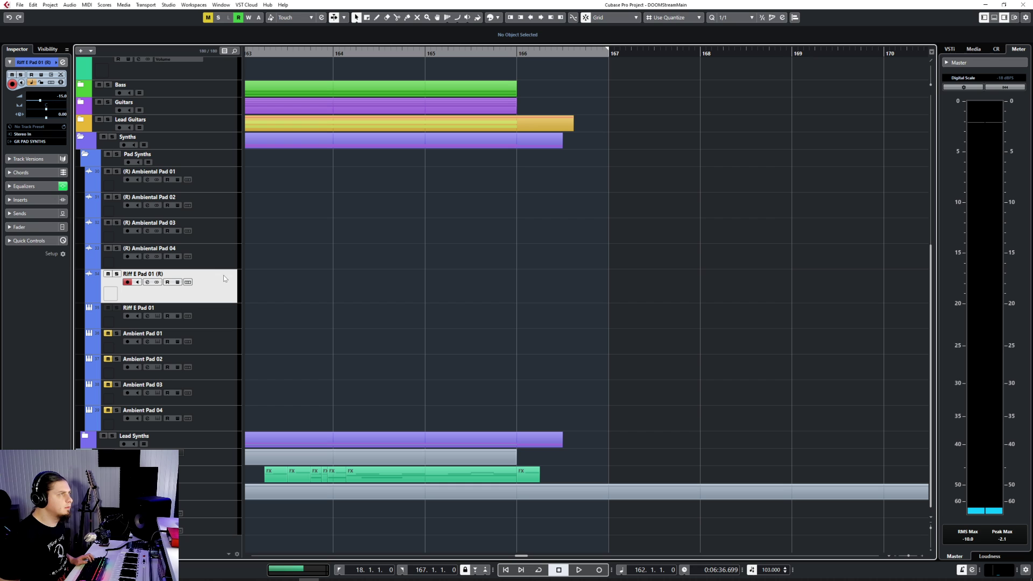
pyautogui.click(215, 409)
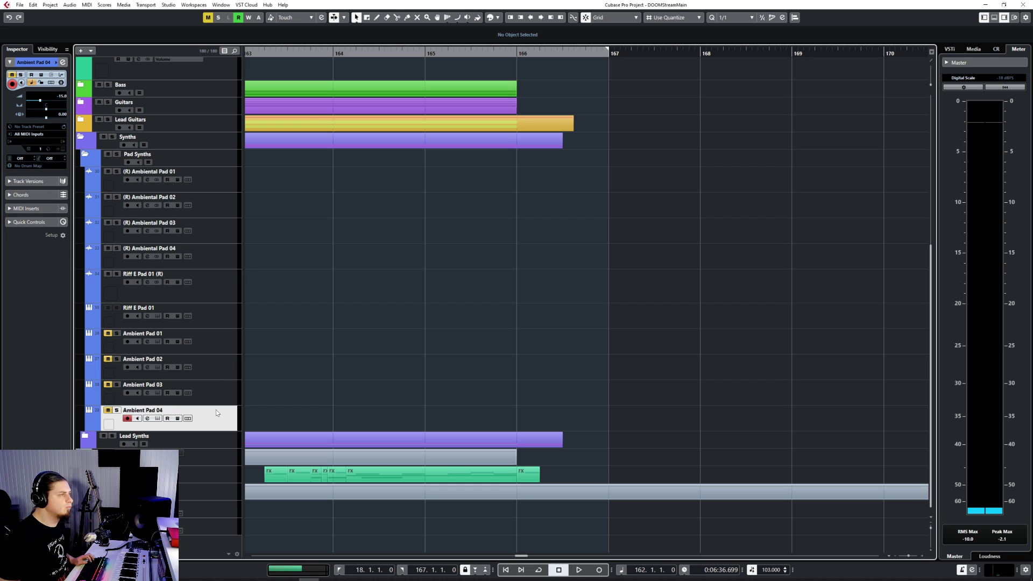
pyautogui.rightClick(221, 415)
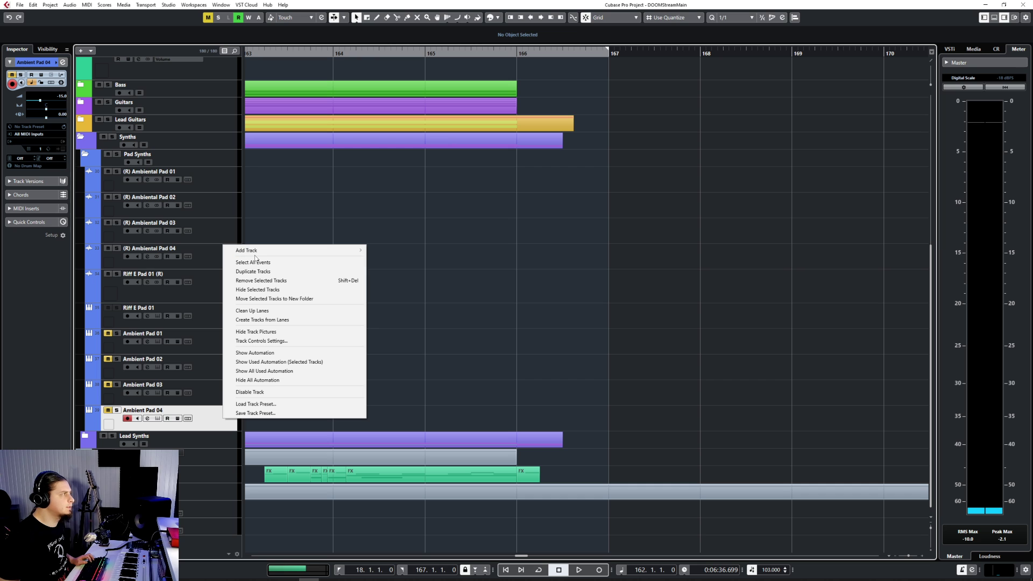
pyautogui.moveTo(256, 251)
pyautogui.click(392, 260)
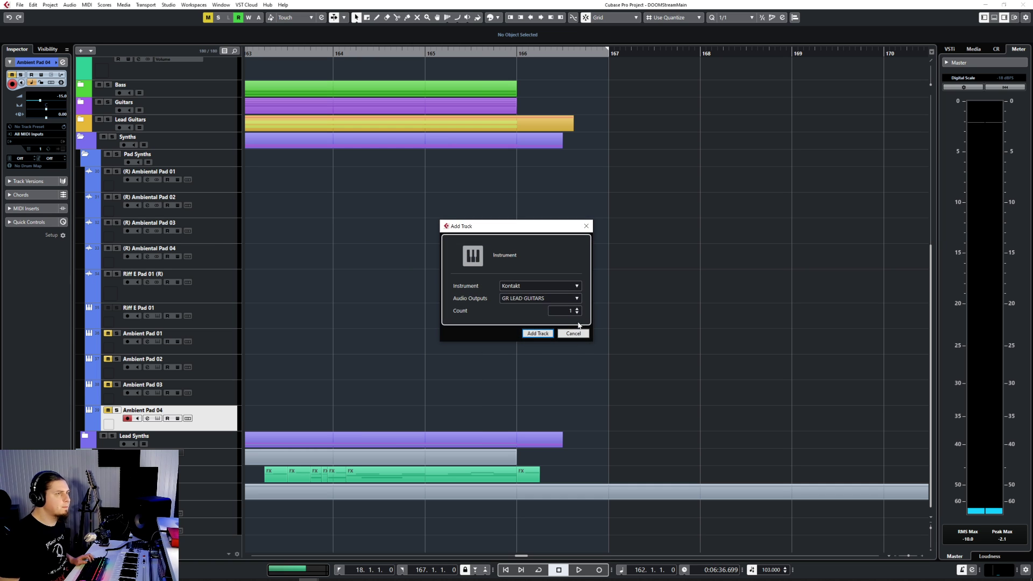
pyautogui.click(542, 299)
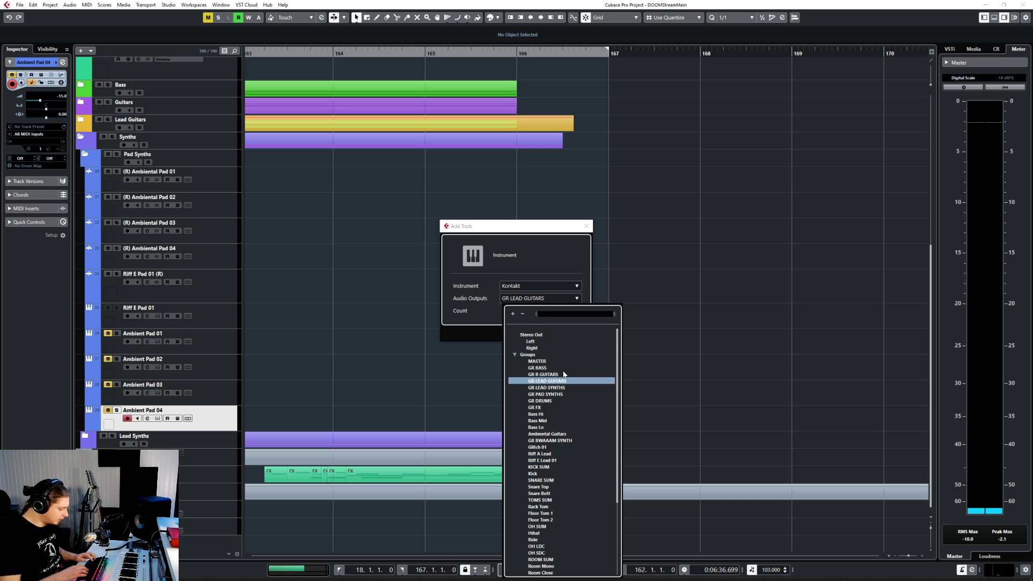
pyautogui.write('pad')
pyautogui.click(569, 342)
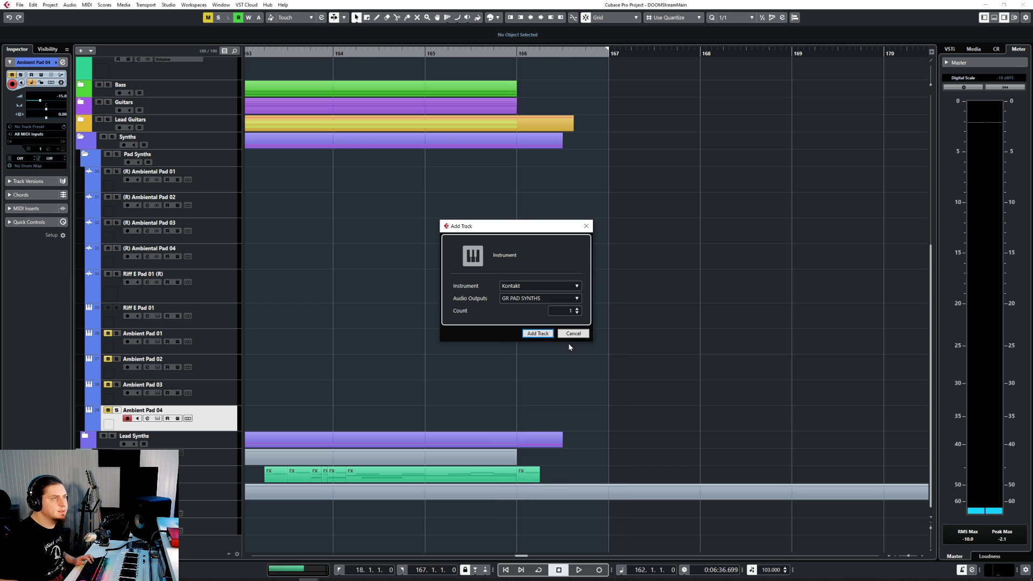
# Choose ANA2 x64 as the new track's instrument and add the single track.
pyautogui.click(524, 283)
pyautogui.write('ana')
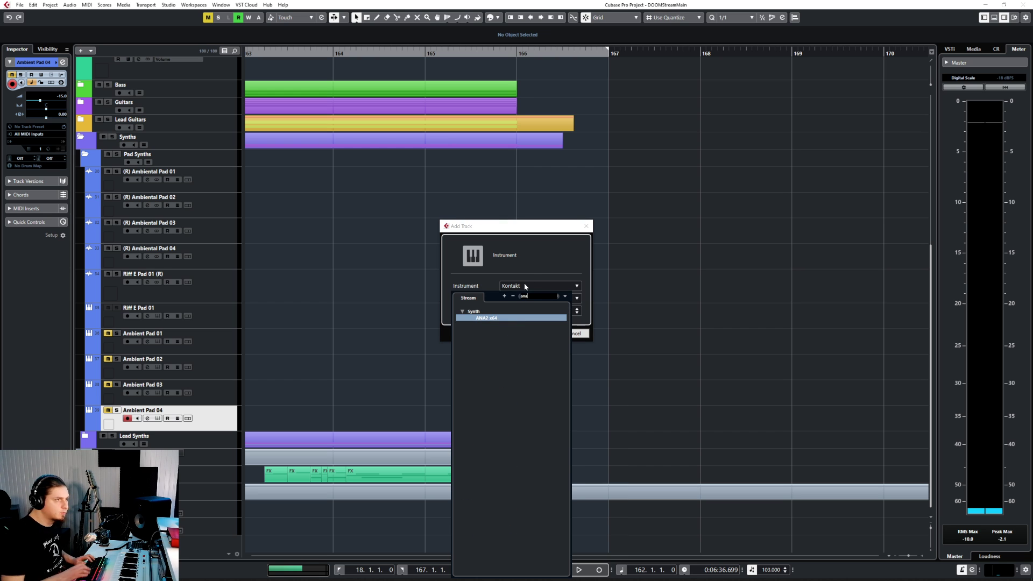
pyautogui.press('Return')
pyautogui.click(526, 287)
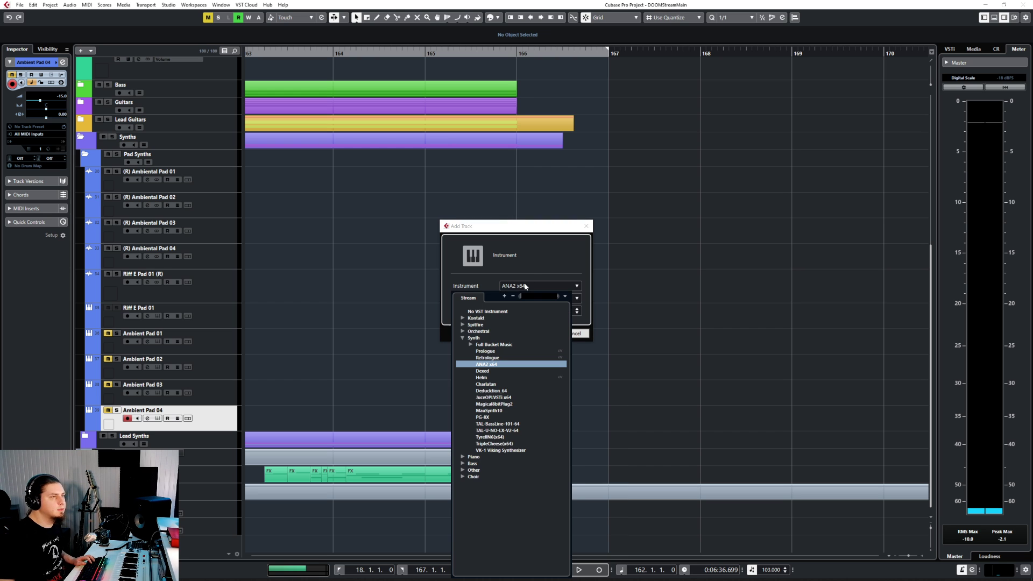
pyautogui.click(471, 345)
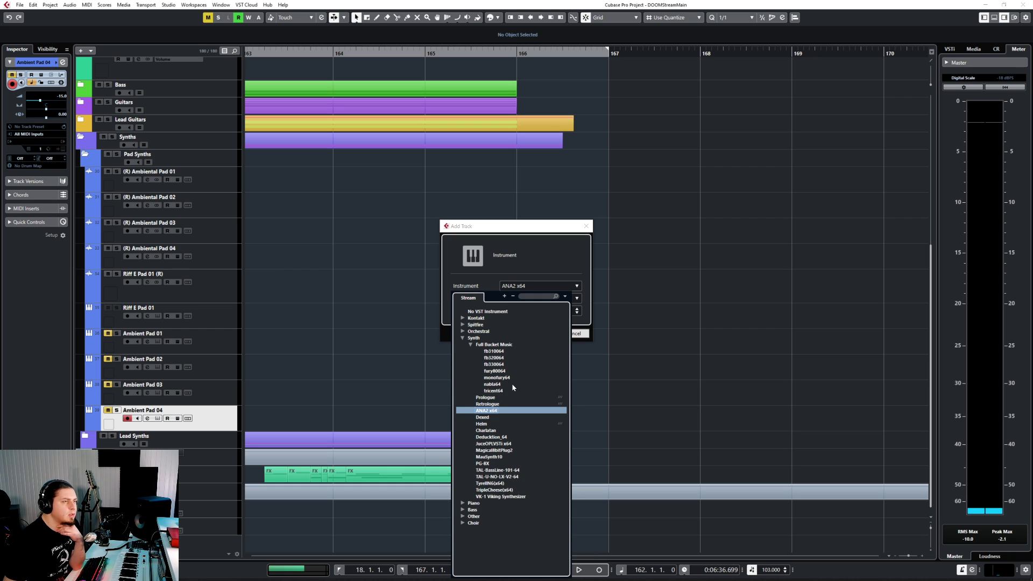
pyautogui.click(497, 411)
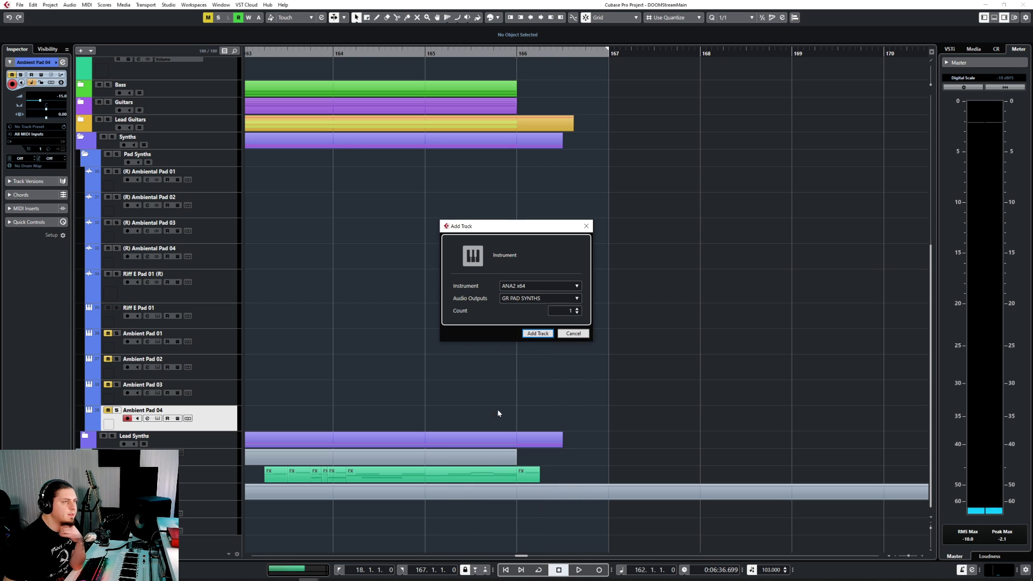
pyautogui.click(530, 334)
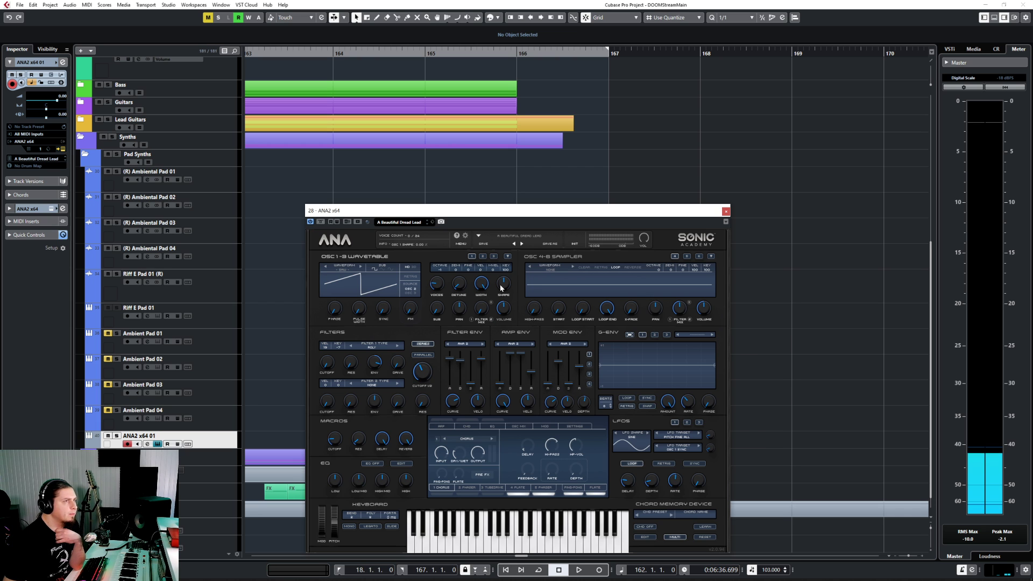
# Browse ANA2's presets in the Pads category and load the Eternal preset.
pyautogui.click(504, 236)
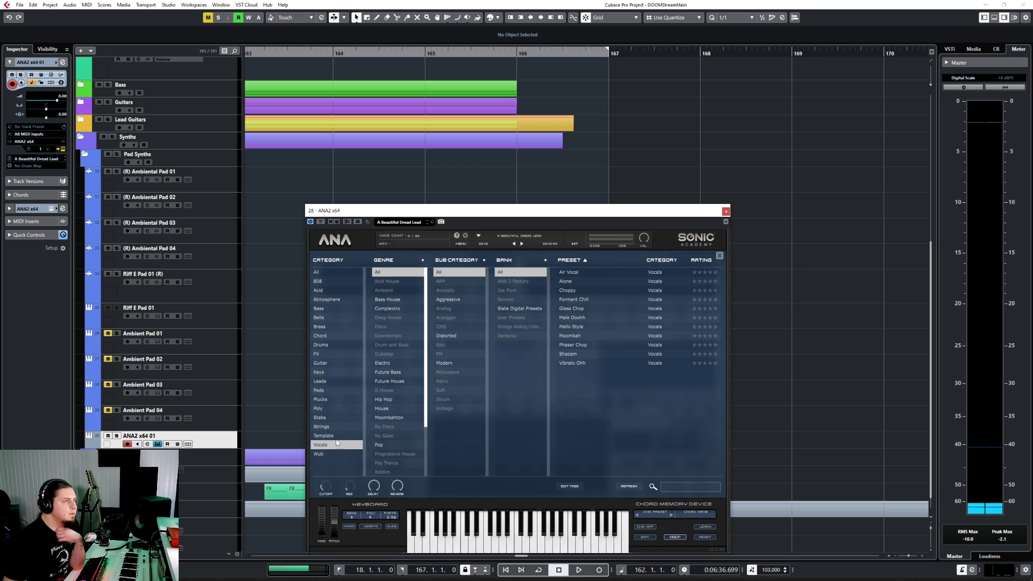
pyautogui.click(330, 391)
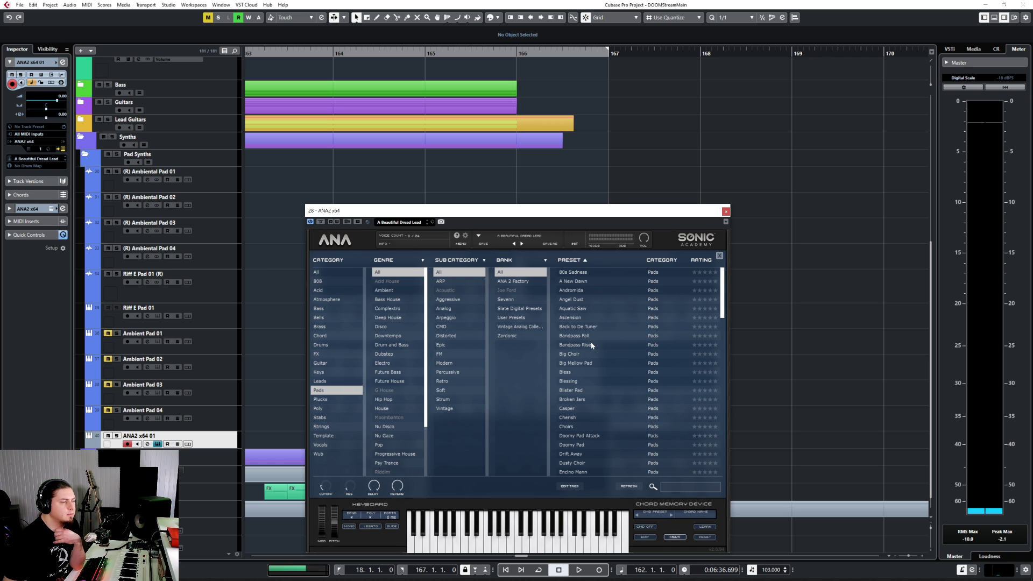
pyautogui.scroll(-1, 588, 379)
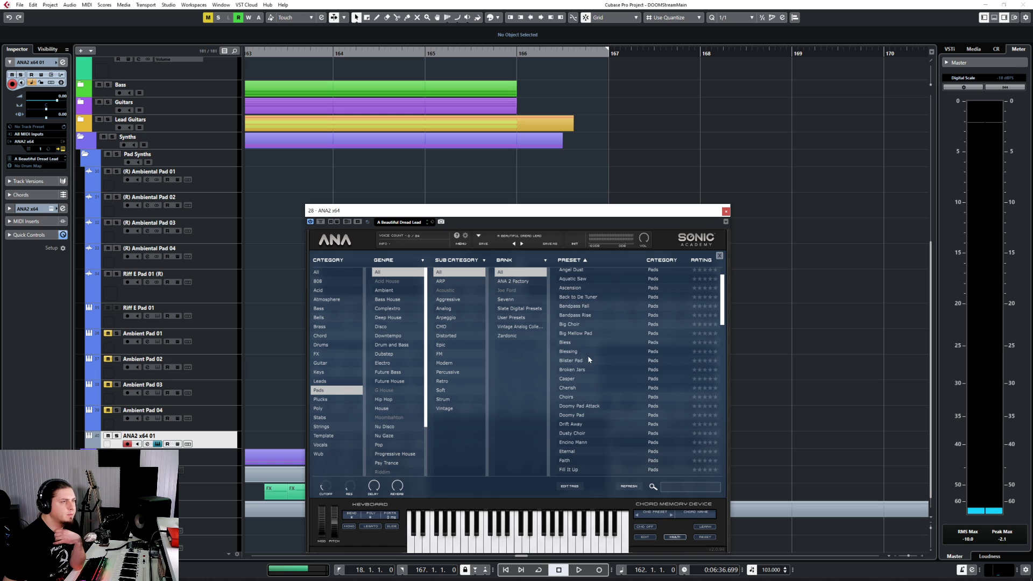
pyautogui.scroll(-1, 592, 380)
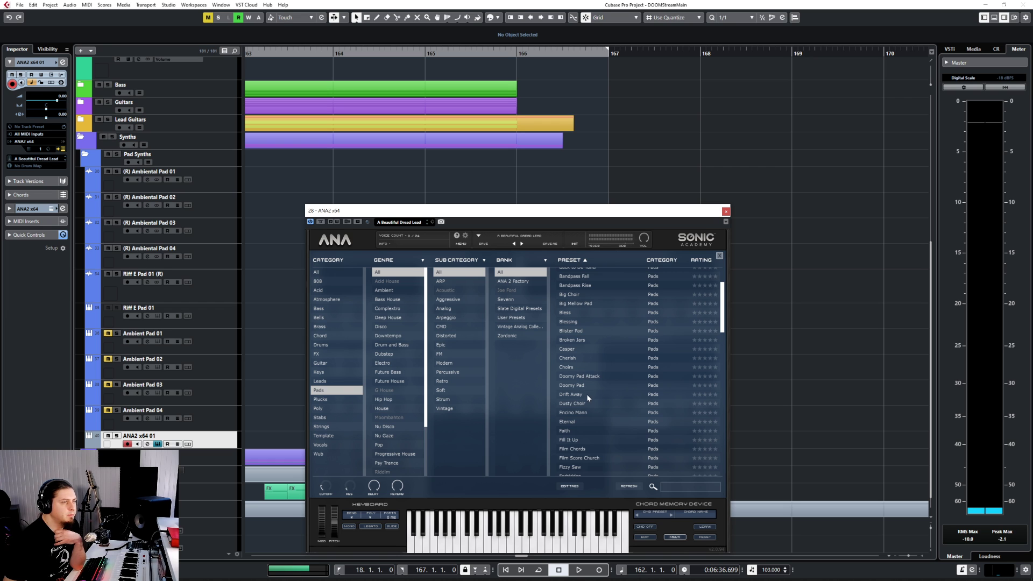
pyautogui.scroll(-2, 588, 411)
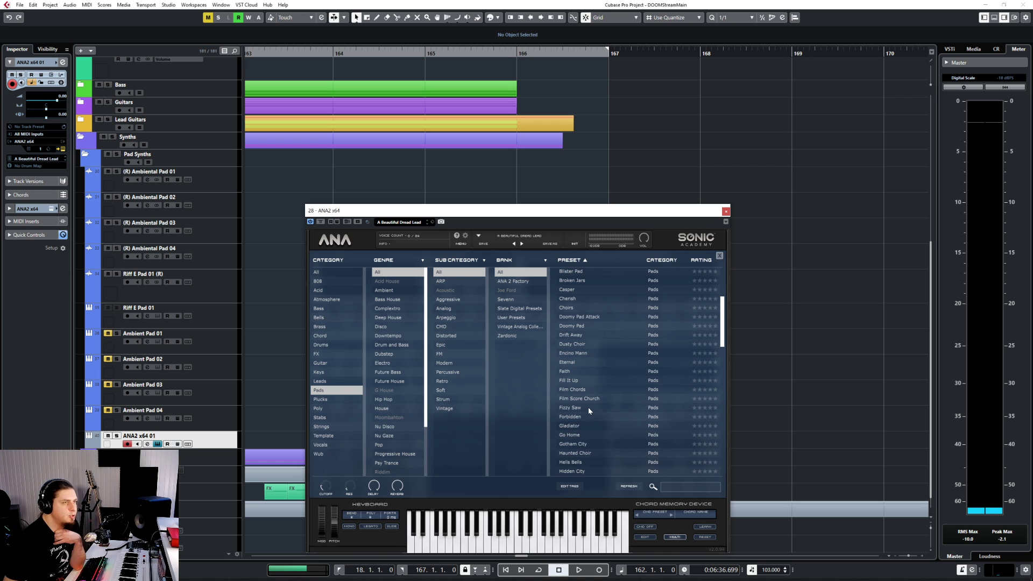
pyautogui.doubleClick(582, 365)
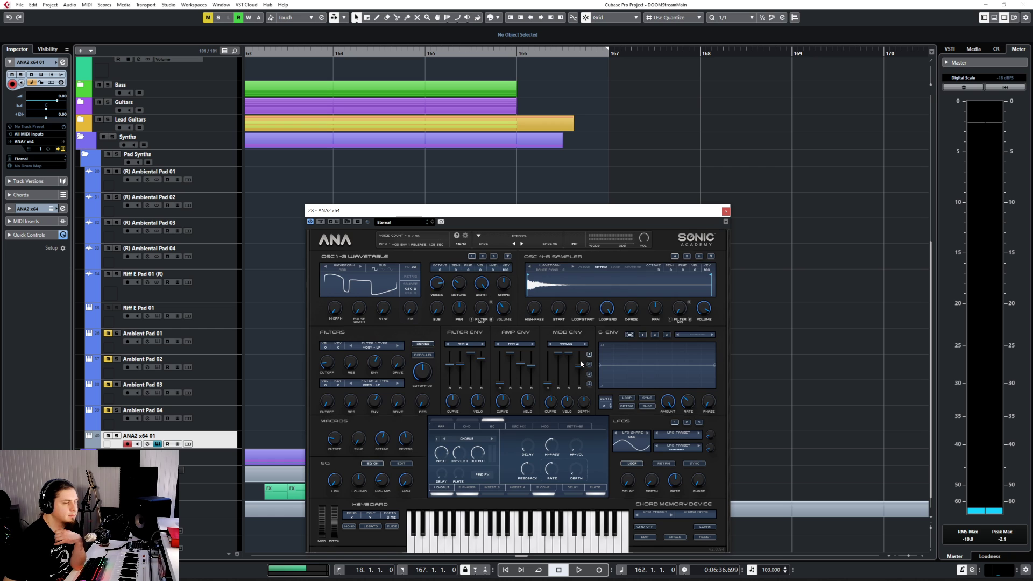
# Place the playhead at bar 165 and set the ANA2 track's volume to -20.
pyautogui.click(422, 58)
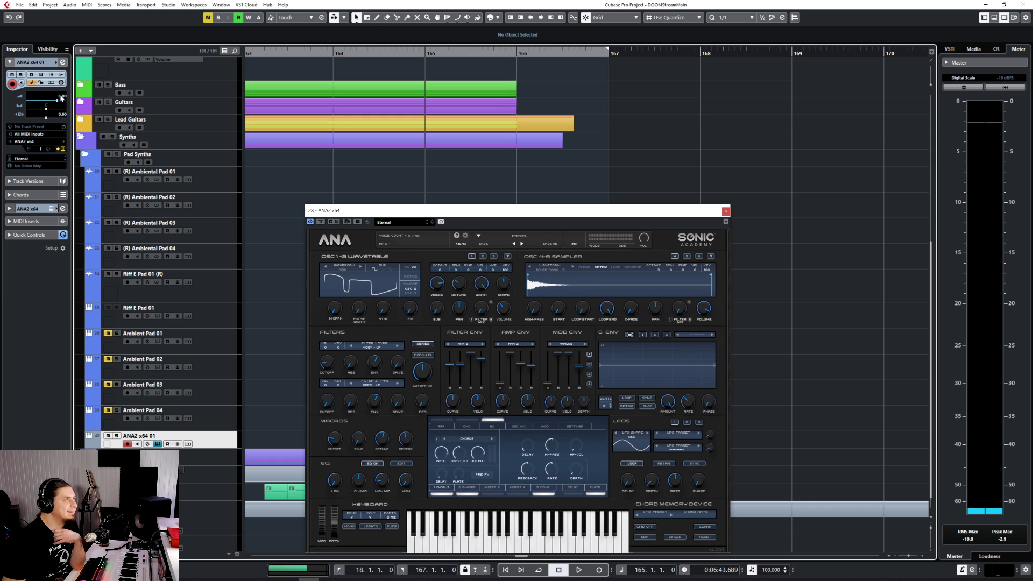
pyautogui.doubleClick(61, 96)
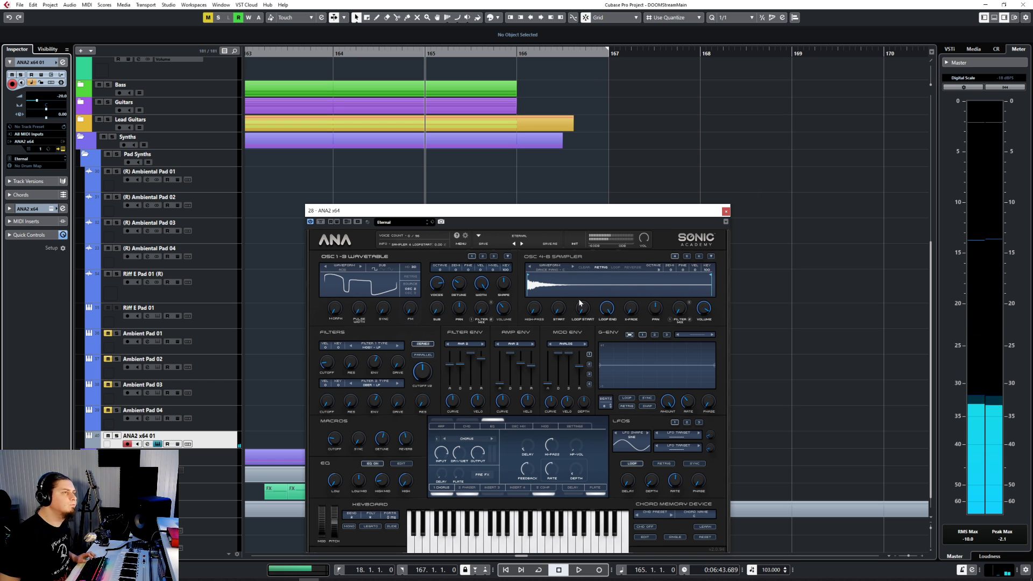
# Audition the Film Score Church and Hells Bells pad presets in ANA2 and load the Haunted Choir preset.
pyautogui.click(533, 235)
pyautogui.scroll(-5, 665, 396)
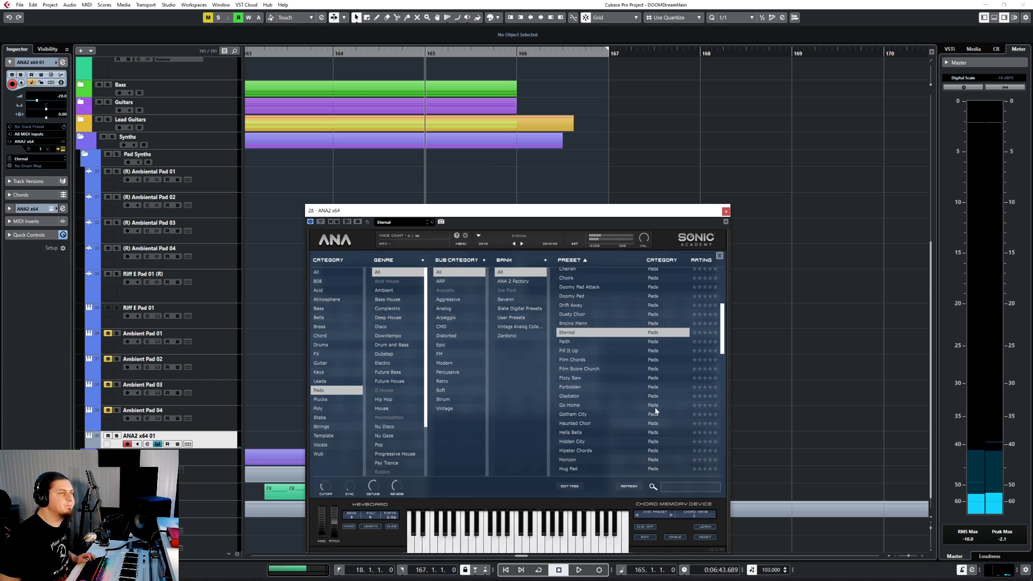
pyautogui.scroll(2, 604, 341)
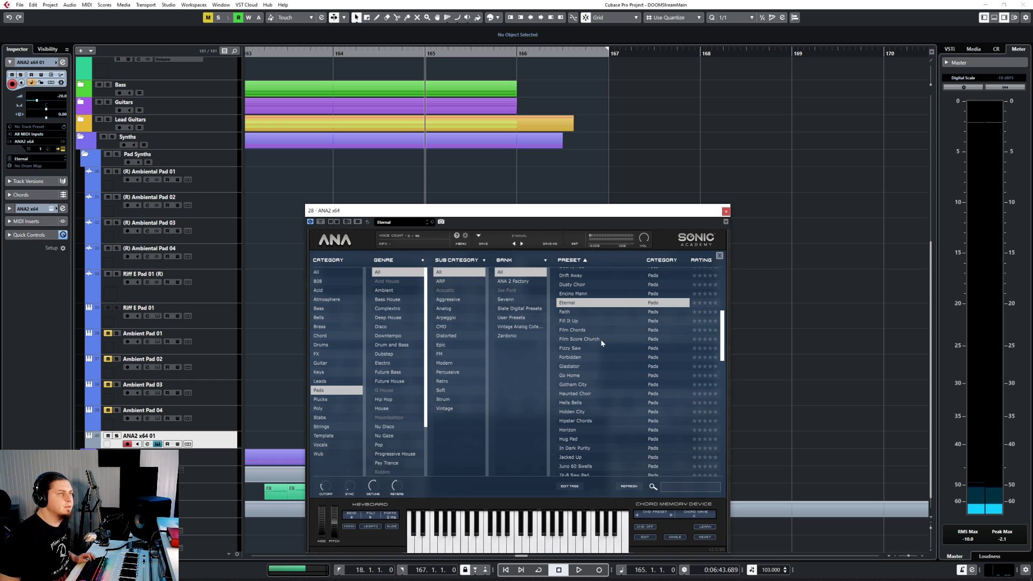
pyautogui.click(597, 342)
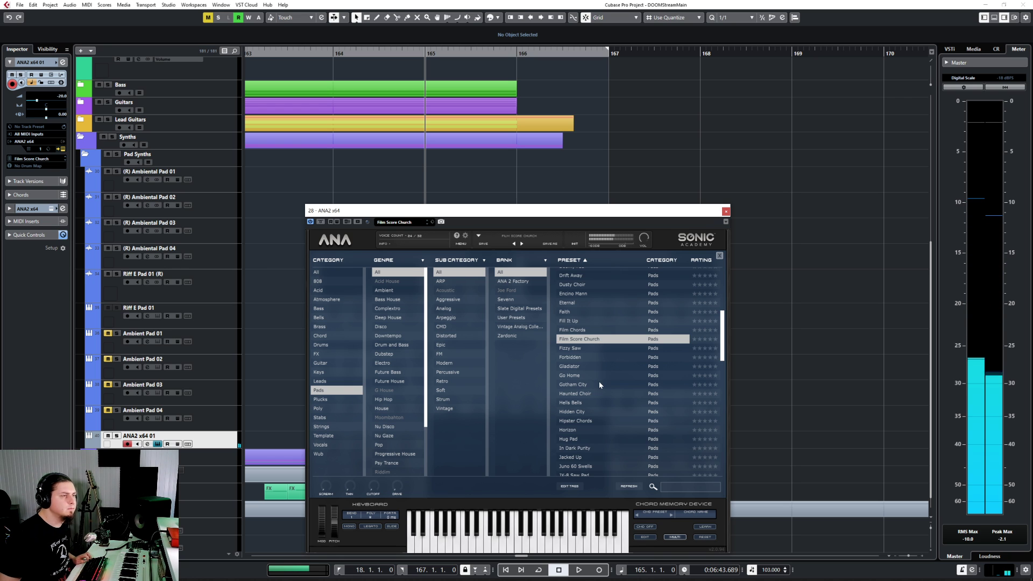
pyautogui.click(590, 404)
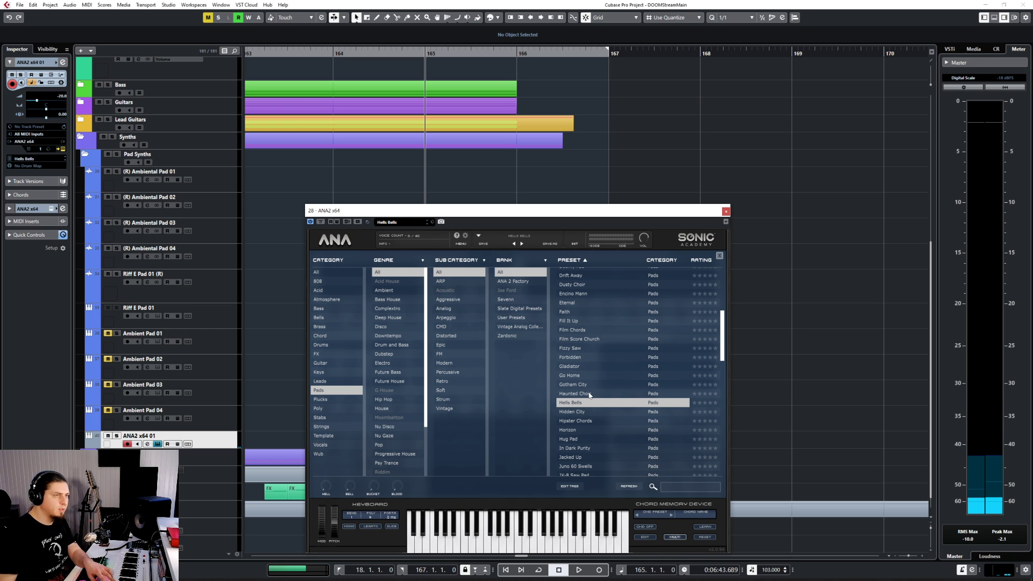
pyautogui.click(589, 395)
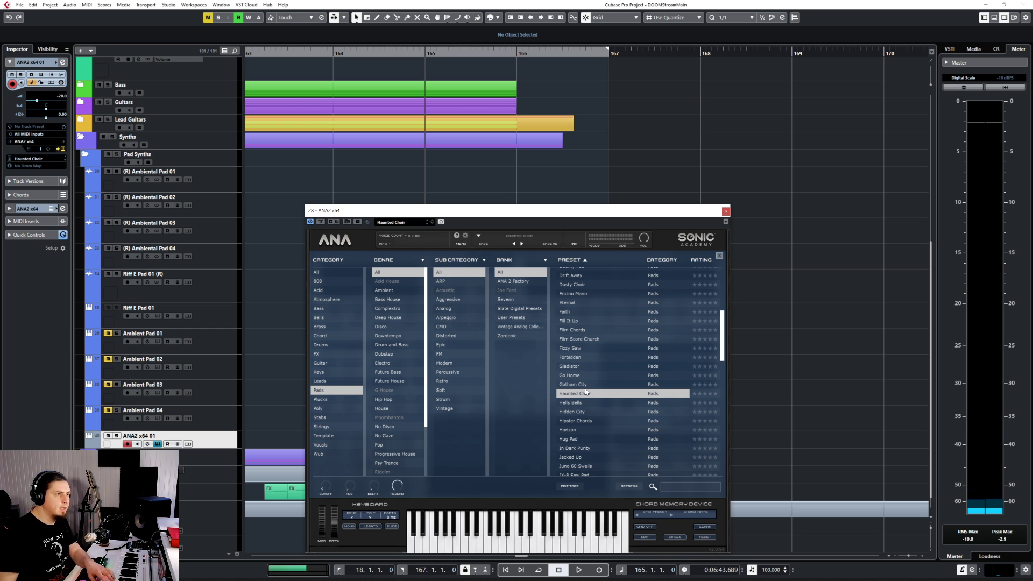
# Audition the Gotham City pad preset in ANA2 and load the In Dark Purity preset.
pyautogui.click(586, 386)
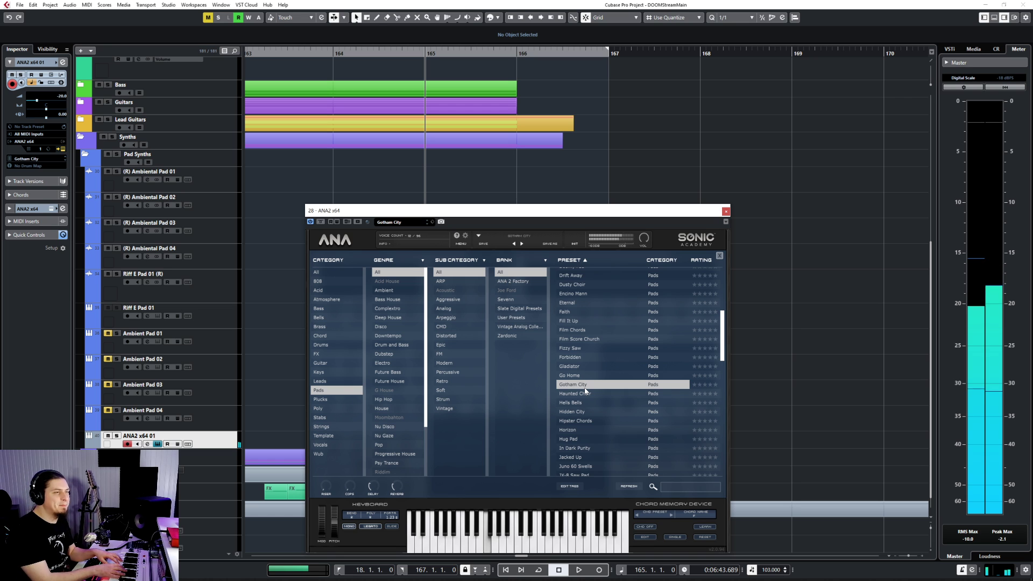
pyautogui.click(576, 448)
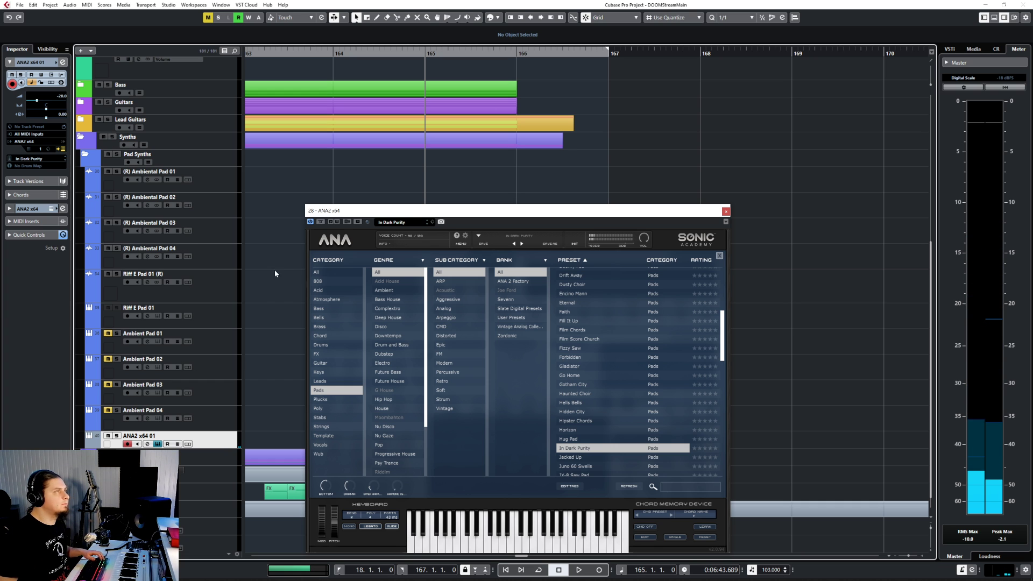
# Insert the Toneforge - Misha Mansoor plugin in the first insert slot of the ANA2 channel.
pyautogui.press('F3')
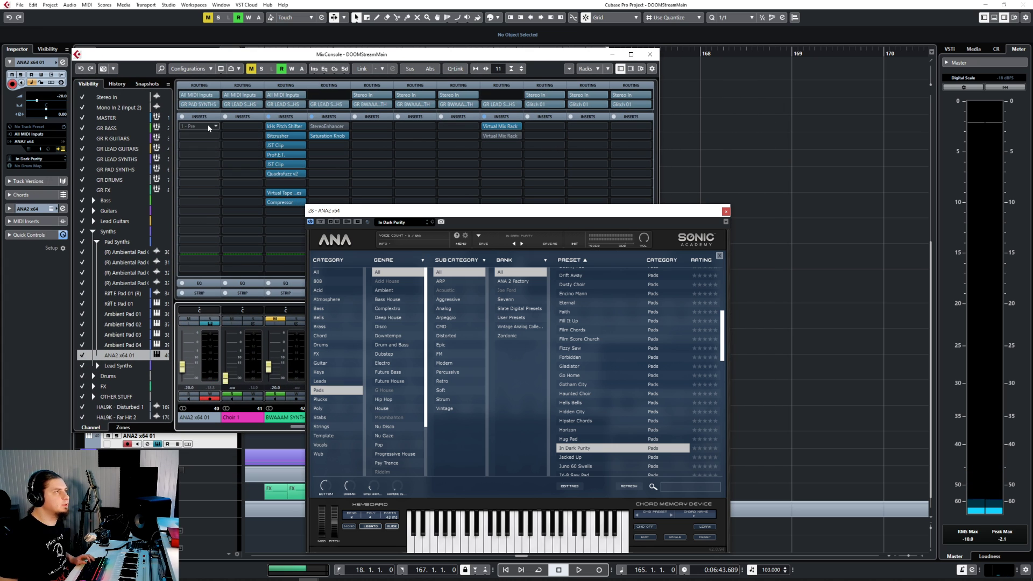
pyautogui.click(277, 154)
pyautogui.write('sup')
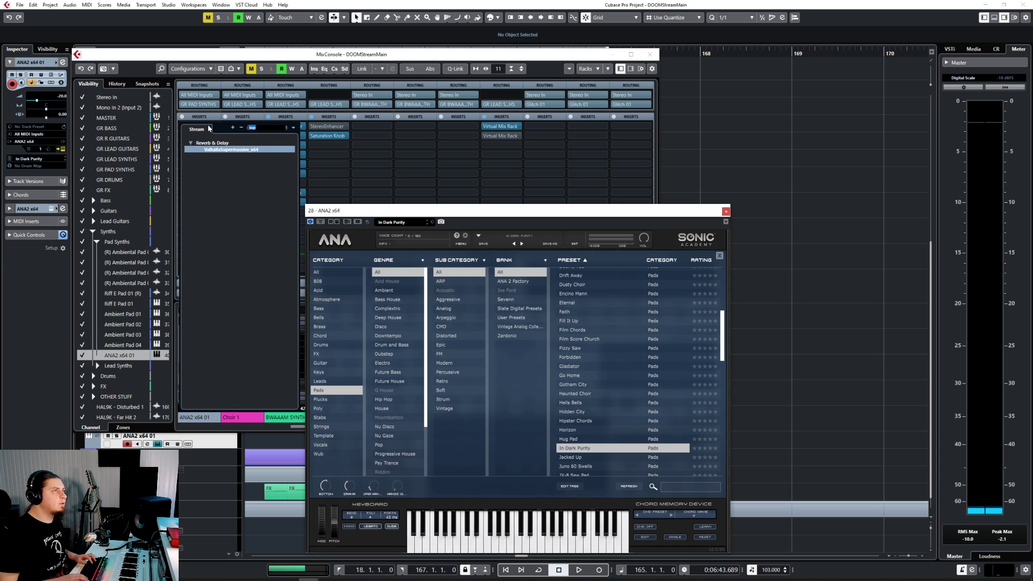
pyautogui.write('tone')
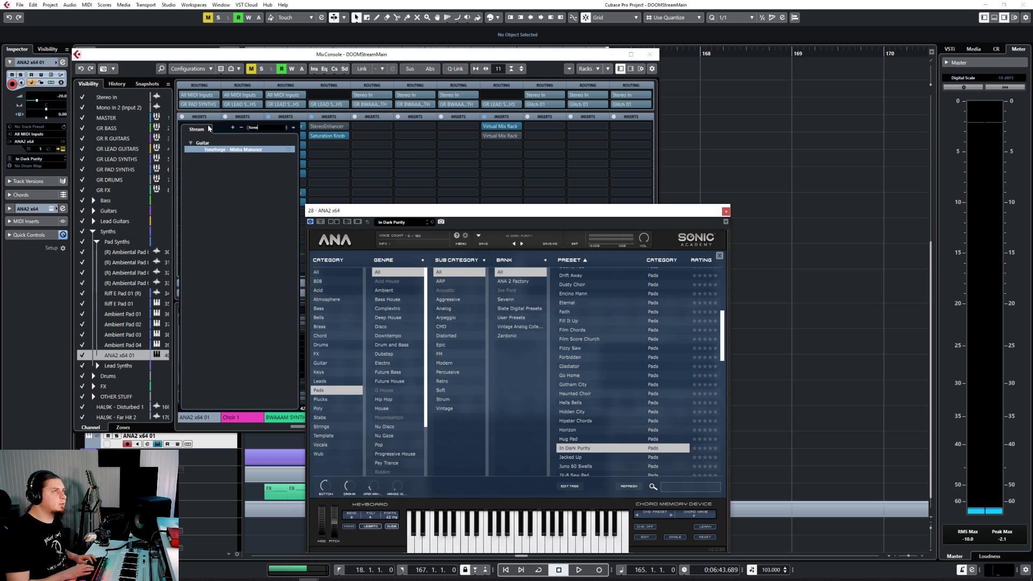
pyautogui.press('Escape')
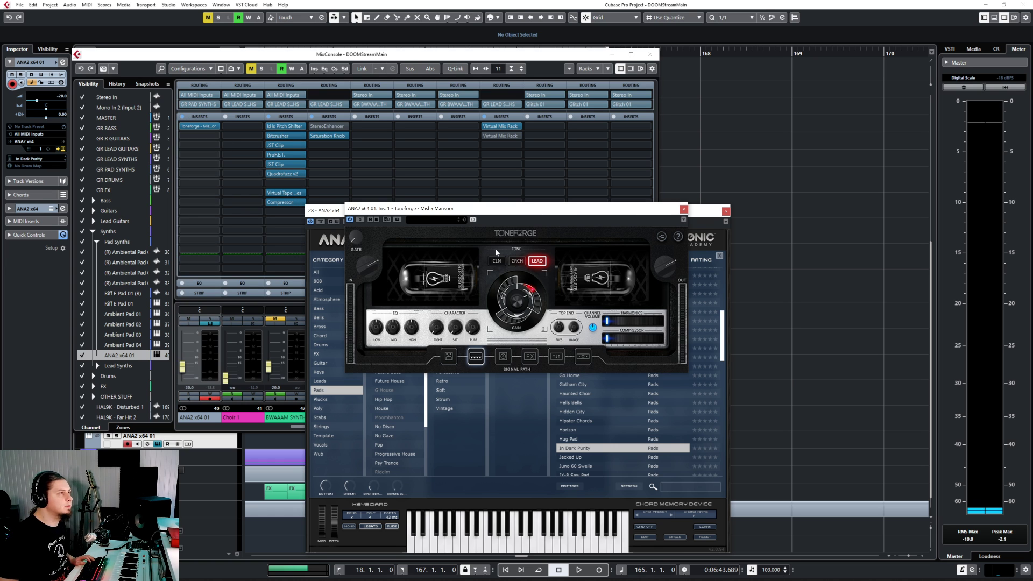
pyautogui.moveTo(463, 206); pyautogui.dragTo(315, 161)
# Turn off the Pedal, Amp, Cab, Magic, Effects, EQ and Limiter modules in Toneforge's signal path.
pyautogui.click(370, 325)
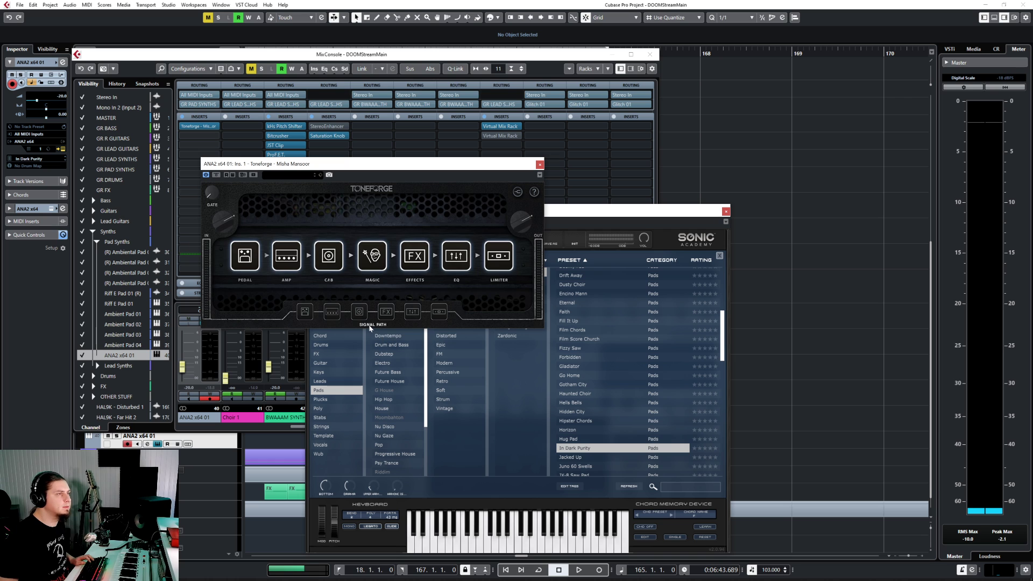
pyautogui.click(245, 266)
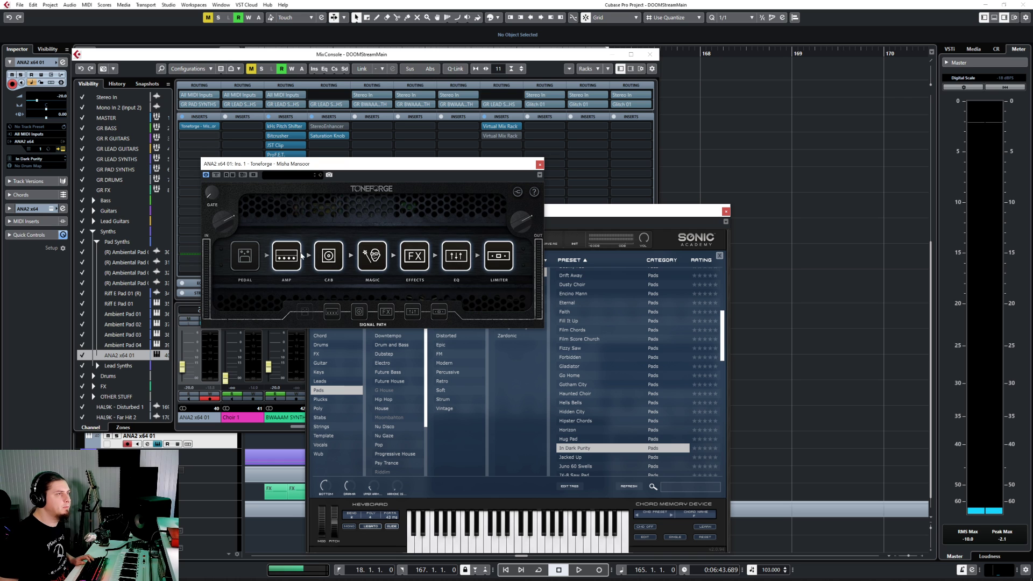
pyautogui.click(299, 257)
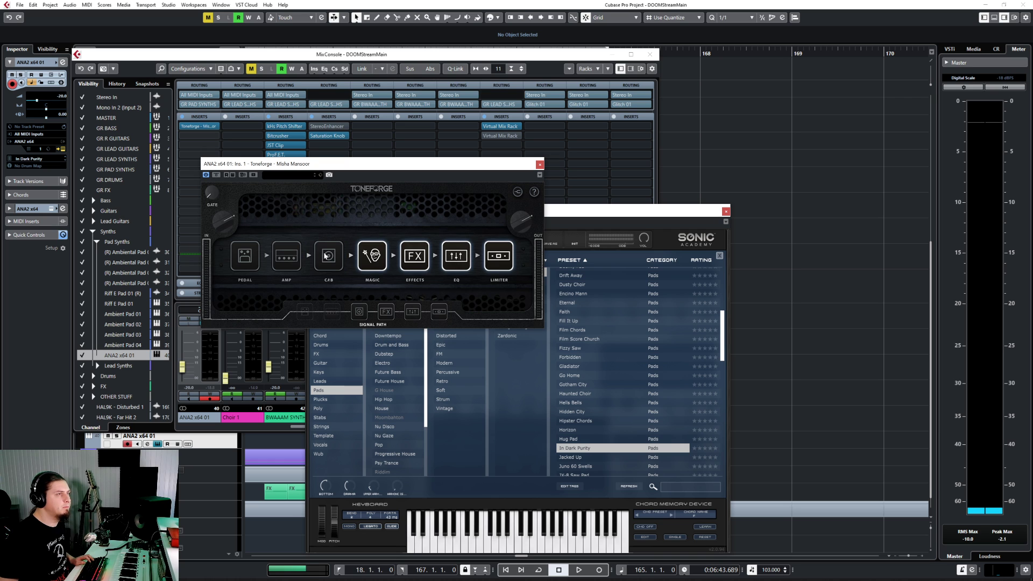
pyautogui.click(379, 262)
pyautogui.click(457, 257)
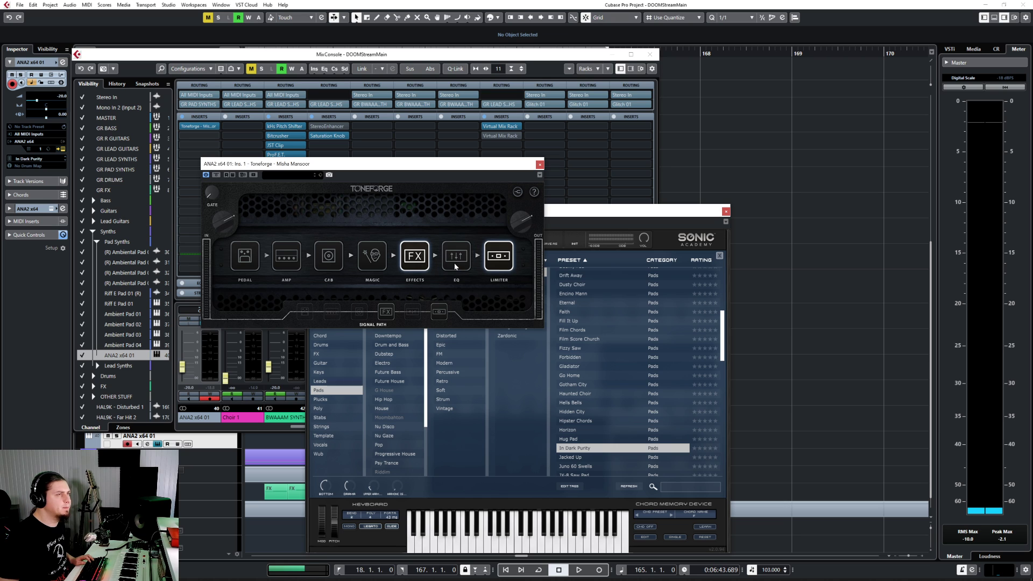
pyautogui.click(499, 258)
pyautogui.click(407, 263)
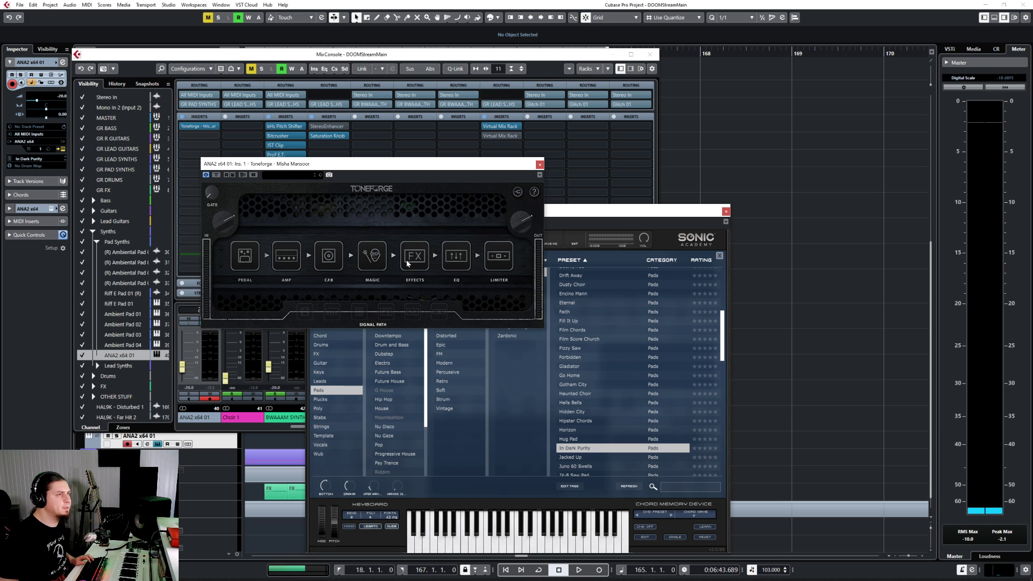
# Open Toneforge's effects section and switch on the reverb, chorus and delay units.
pyautogui.click(385, 318)
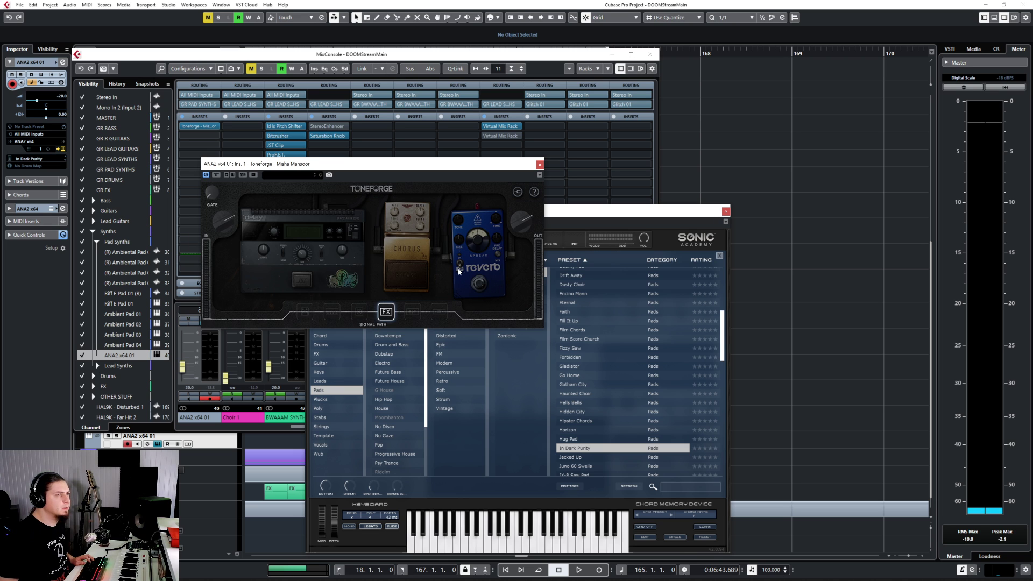
pyautogui.click(474, 284)
pyautogui.click(372, 296)
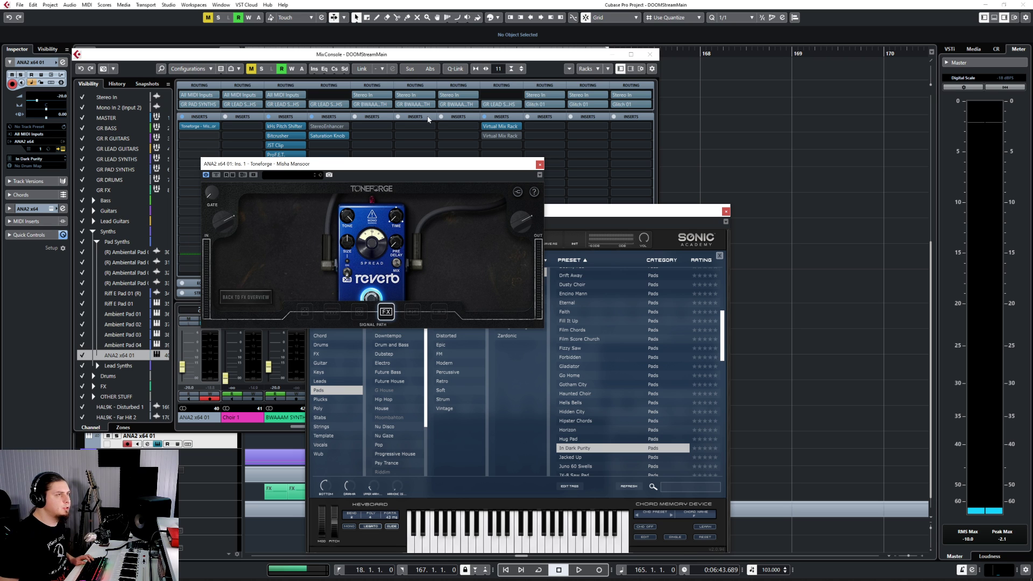
pyautogui.click(258, 301)
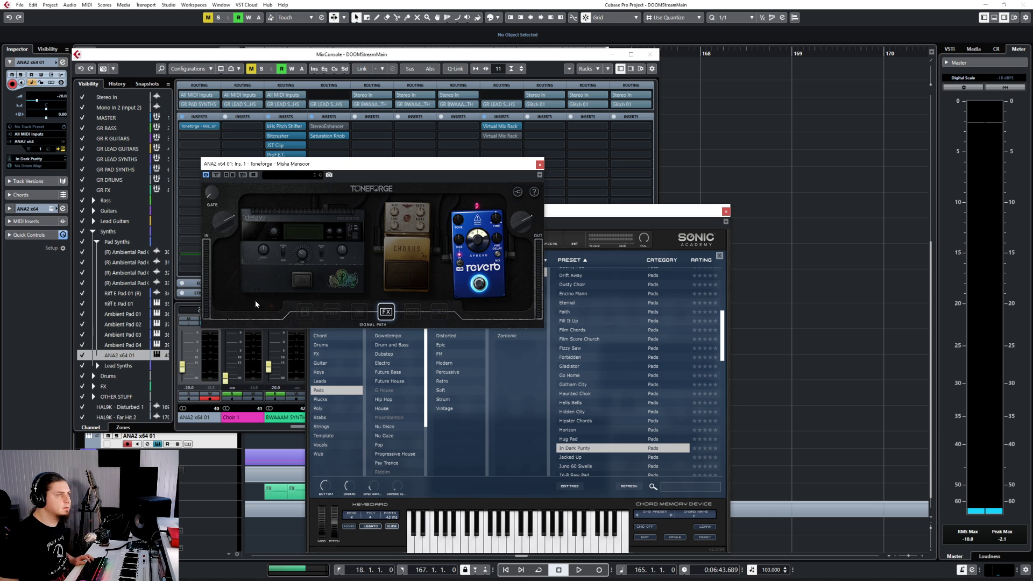
pyautogui.click(416, 272)
pyautogui.click(372, 285)
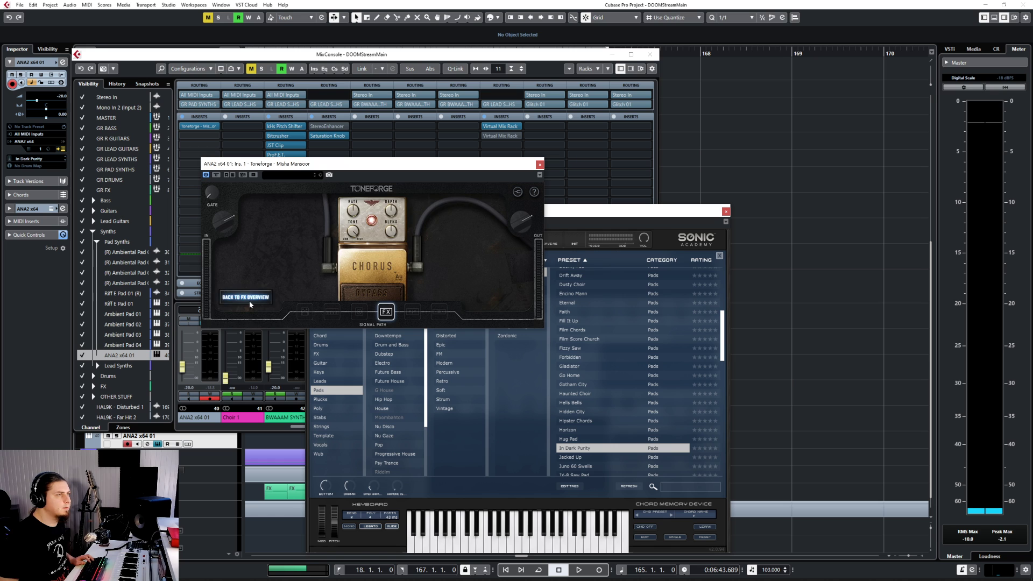
pyautogui.click(253, 298)
pyautogui.click(303, 268)
pyautogui.click(366, 295)
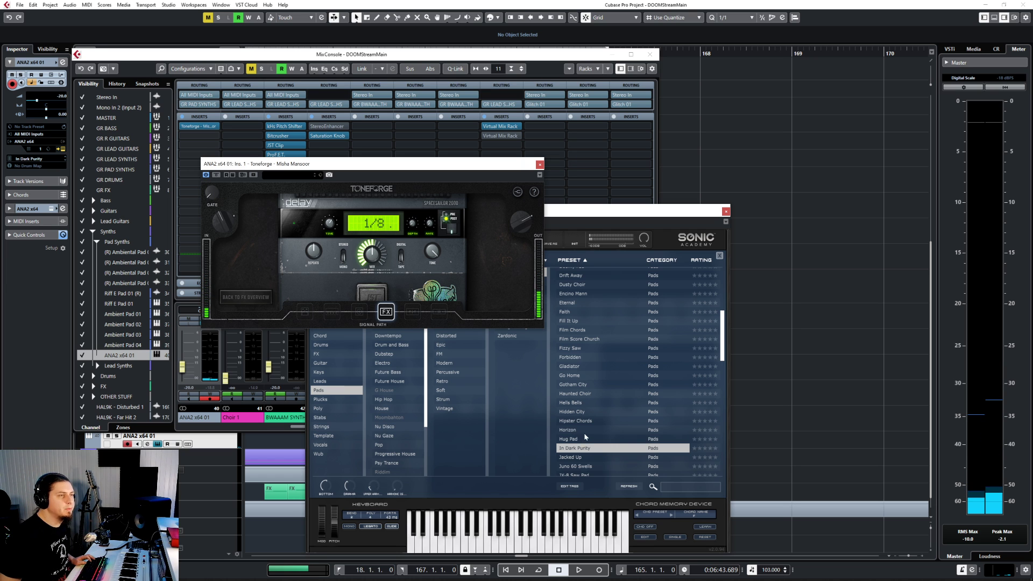
# Set the ANA2 track's volume to -10 and audition the Roar Pad preset.
pyautogui.scroll(-3, 589, 430)
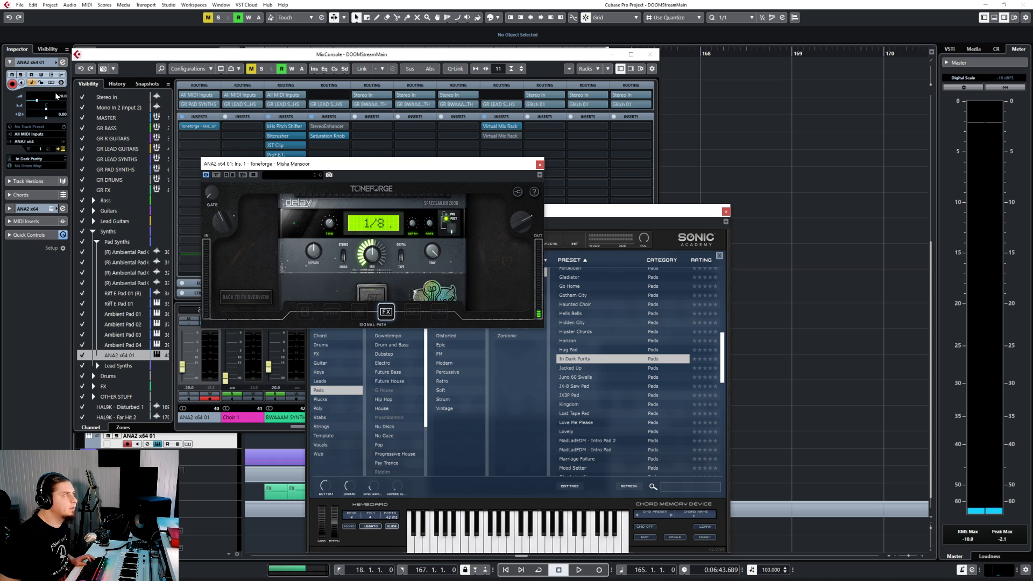
pyautogui.press('F3')
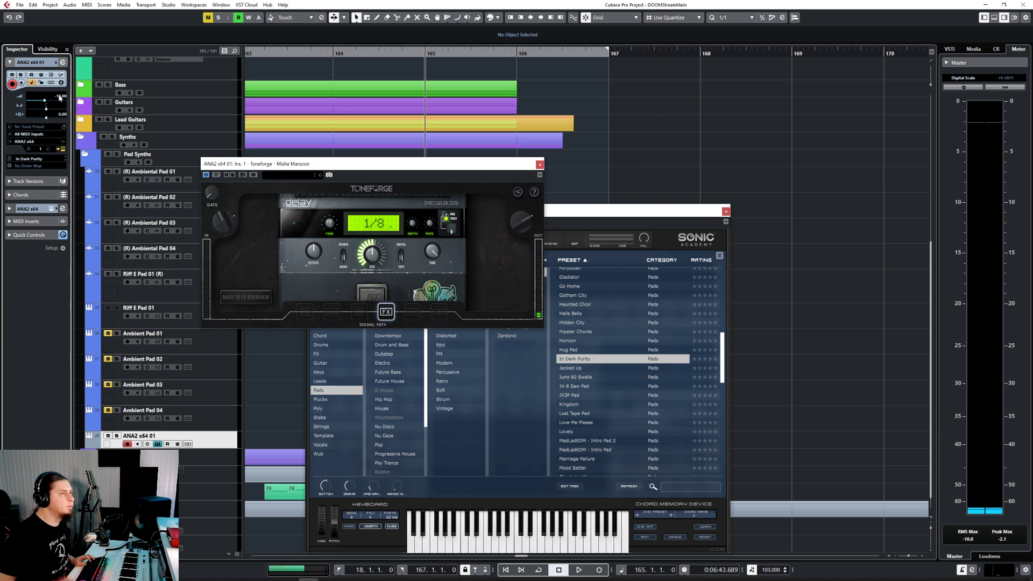
pyautogui.scroll(-4, 636, 459)
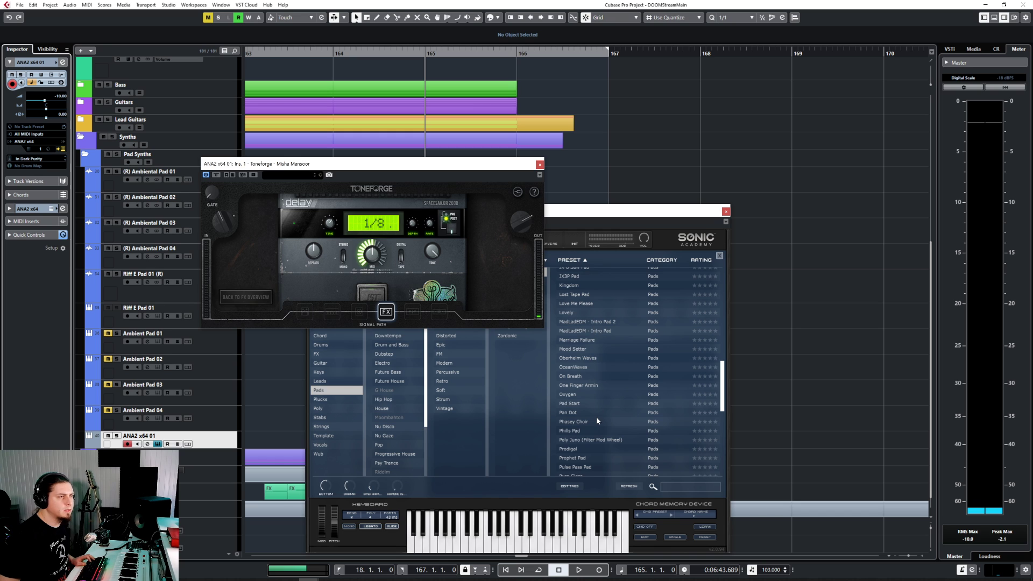
pyautogui.scroll(-1, 598, 421)
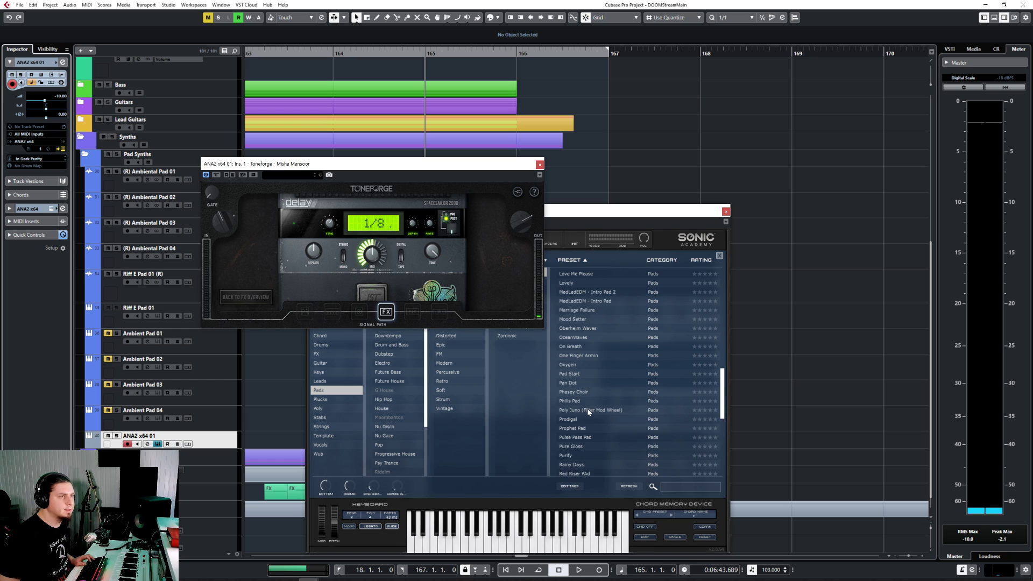
pyautogui.scroll(-7, 589, 412)
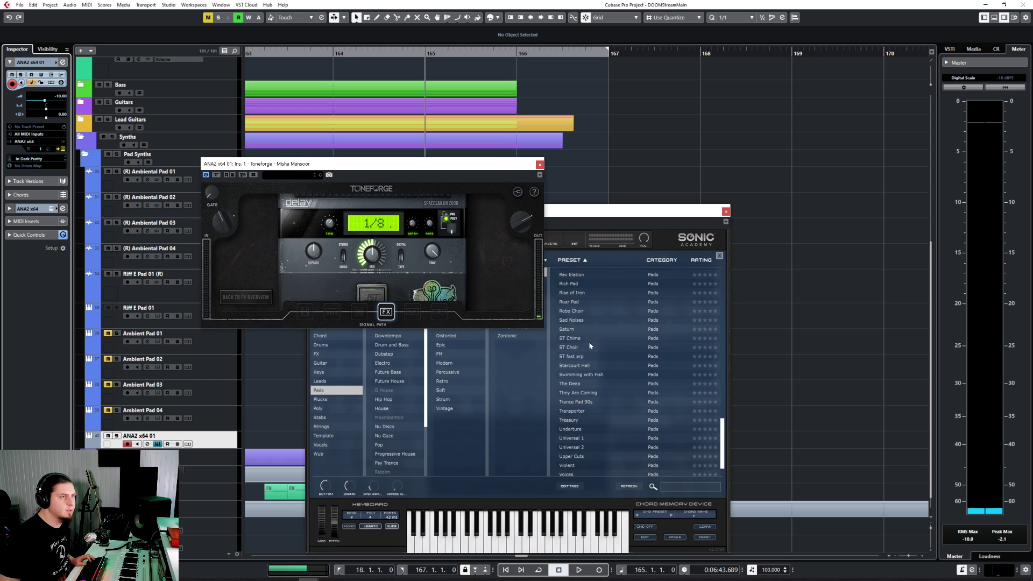
pyautogui.click(581, 304)
pyautogui.click(575, 302)
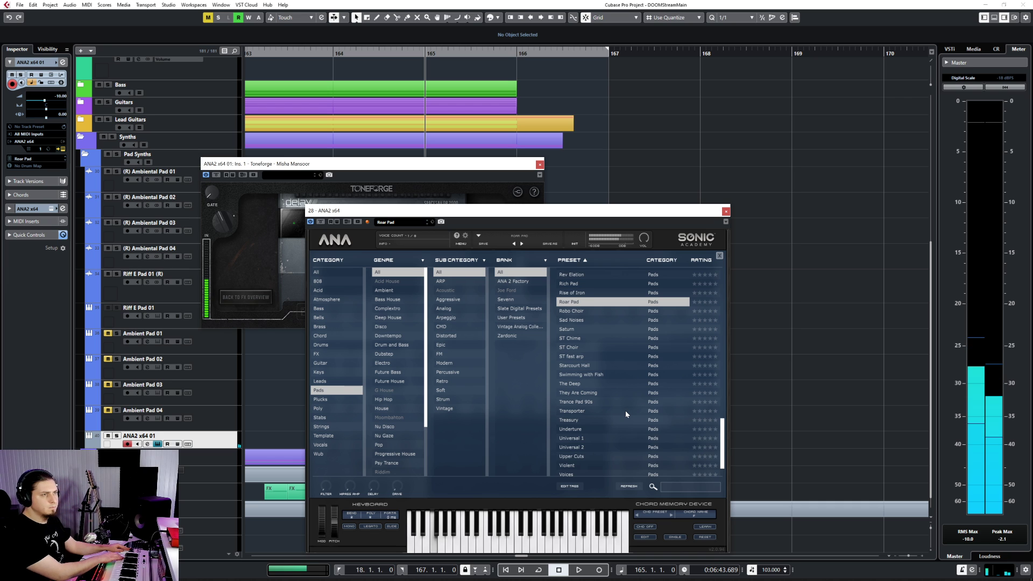
# Load the Violent pad preset in ANA2 and set the track's volume to 0.
pyautogui.scroll(-2, 625, 411)
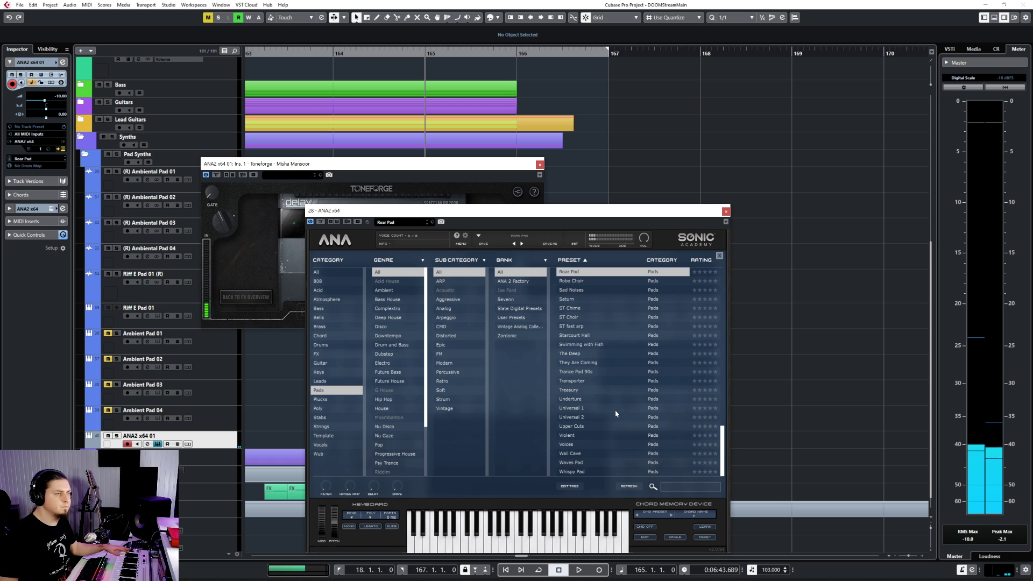
pyautogui.click(585, 435)
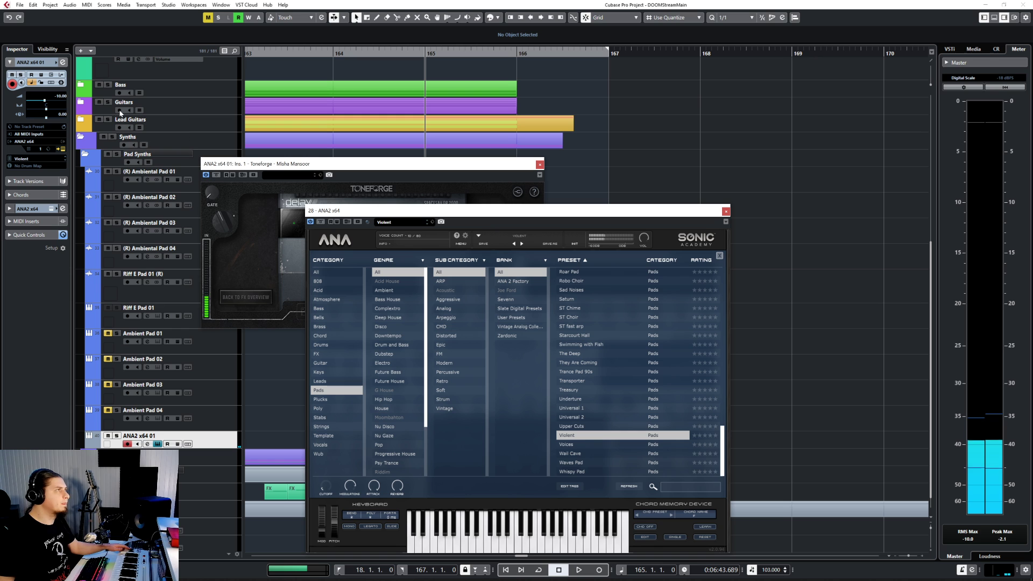
pyautogui.doubleClick(66, 96)
pyautogui.write('0')
pyautogui.press('Return')
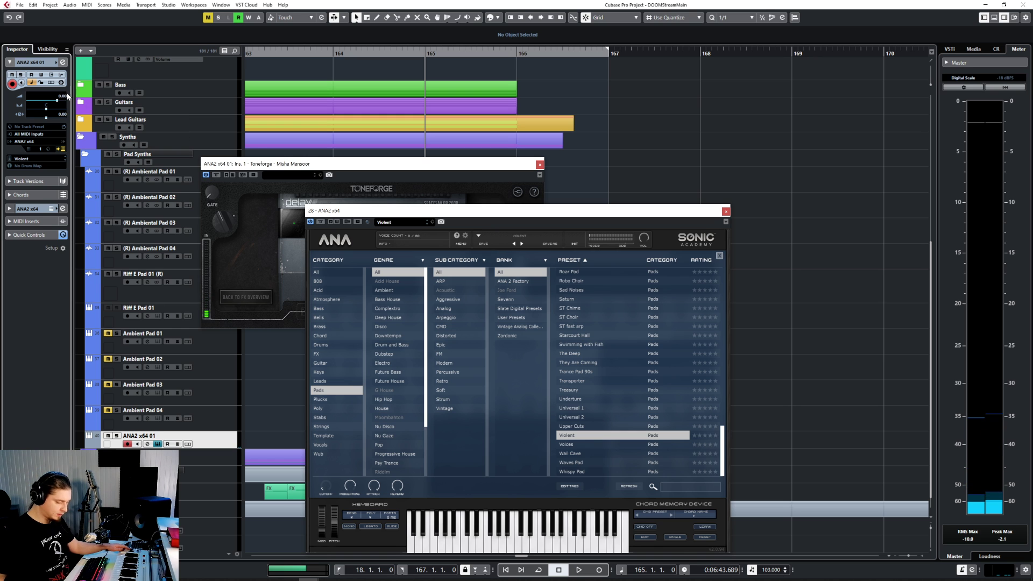
# Close the Toneforge window, leave the ANA2 preset browser and close the synth window.
pyautogui.click(228, 202)
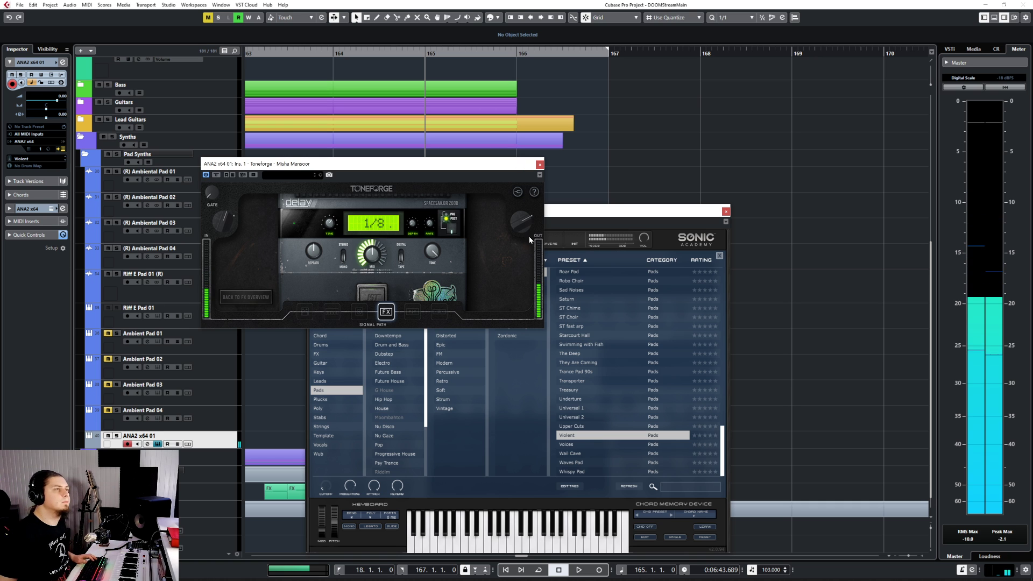
pyautogui.click(539, 163)
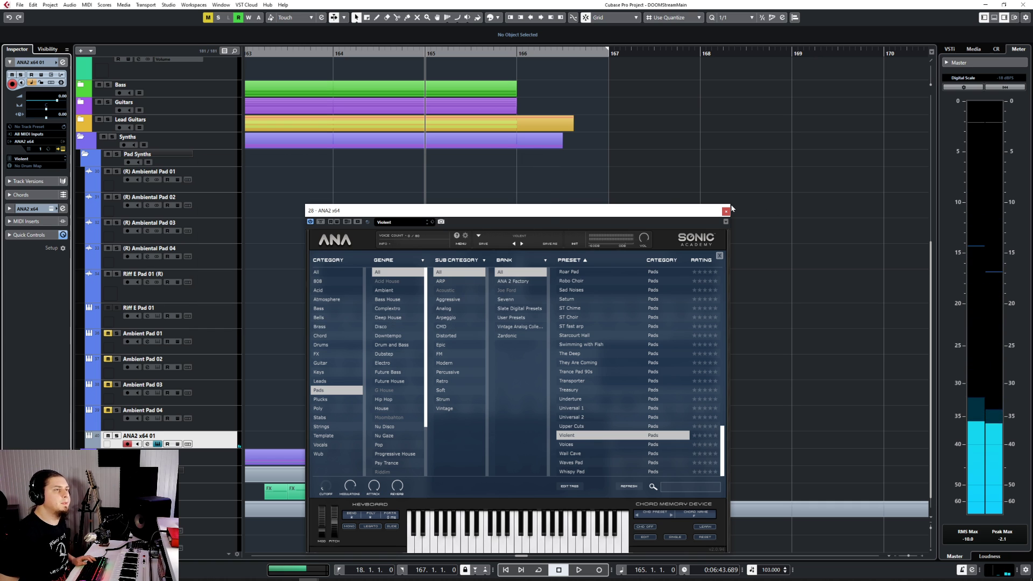
pyautogui.doubleClick(579, 435)
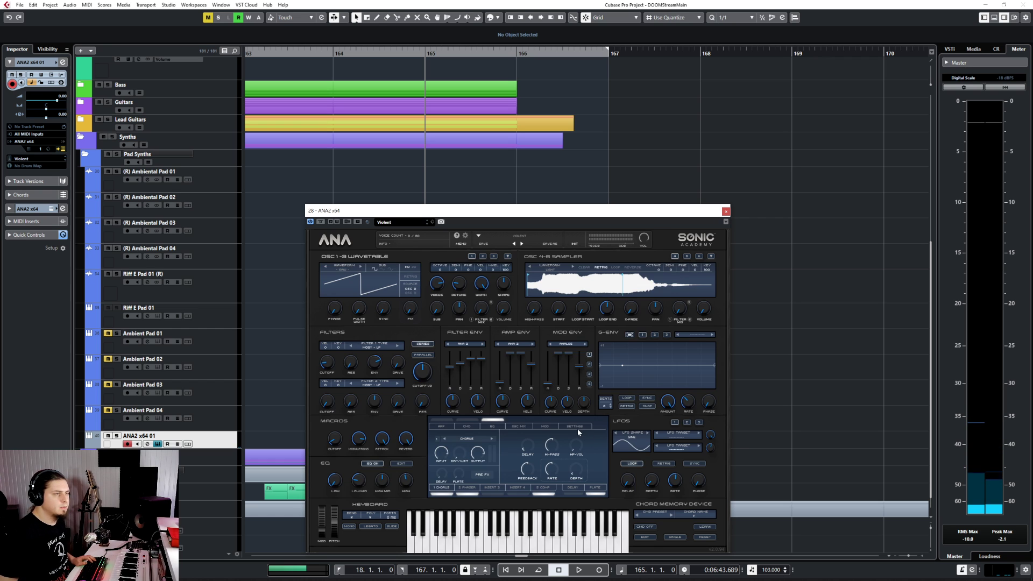
pyautogui.click(726, 211)
pyautogui.rightClick(520, 389)
pyautogui.click(476, 390)
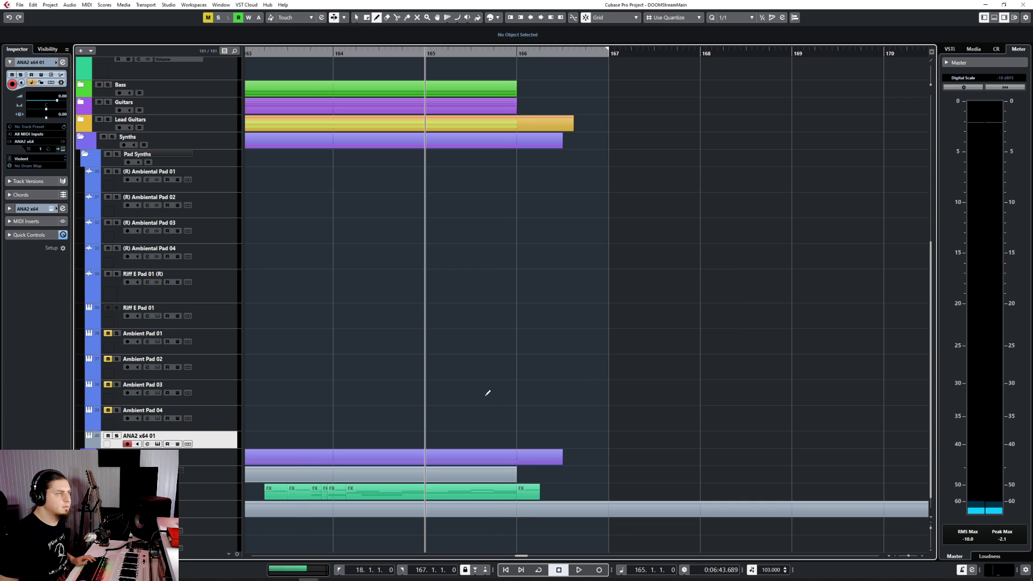
pyautogui.rightClick(526, 438)
pyautogui.click(512, 440)
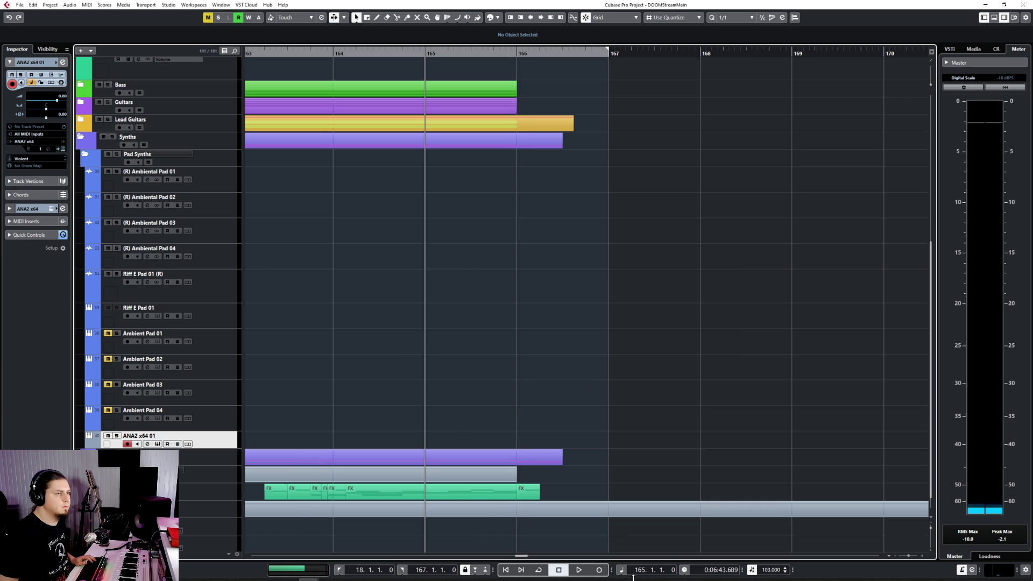
# Record a sustained pad note with modulation on the ANA2 track from bar 165 to about bar 172 and open the recorded part for editing.
pyautogui.click(599, 570)
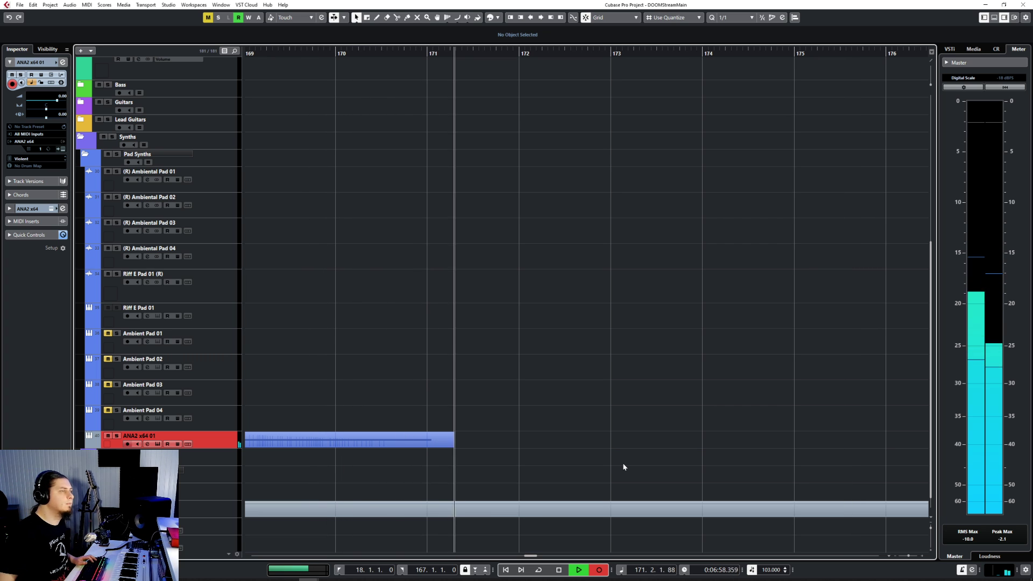
pyautogui.press('space')
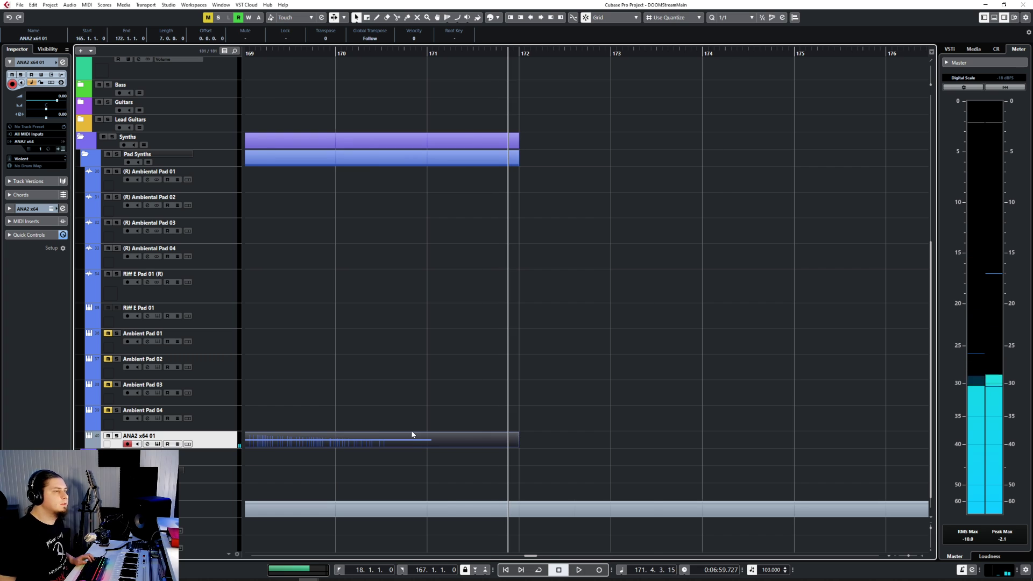
pyautogui.scroll(-3, 413, 435)
pyautogui.hscroll(-2, 337, 466)
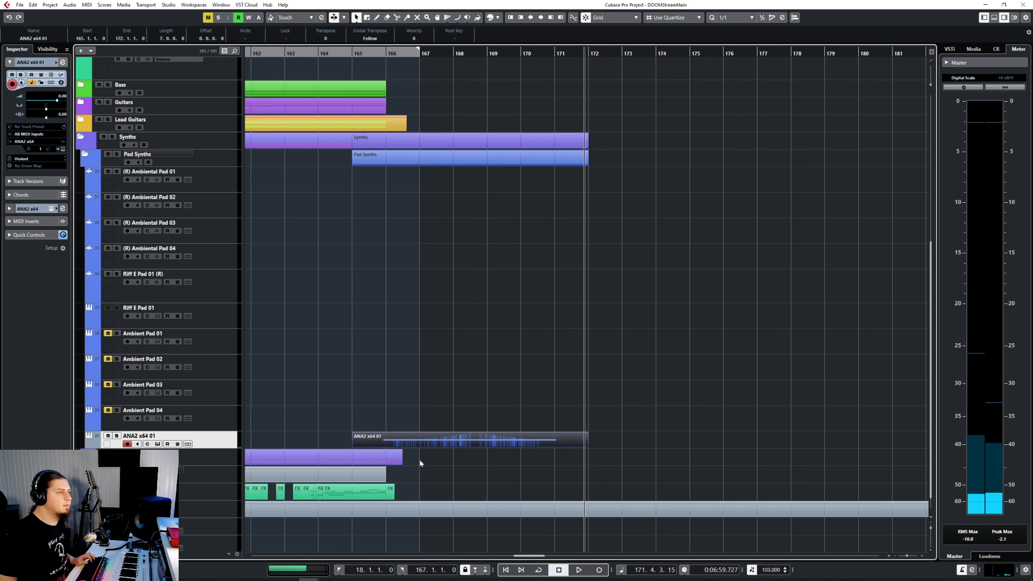
pyautogui.scroll(3, 421, 464)
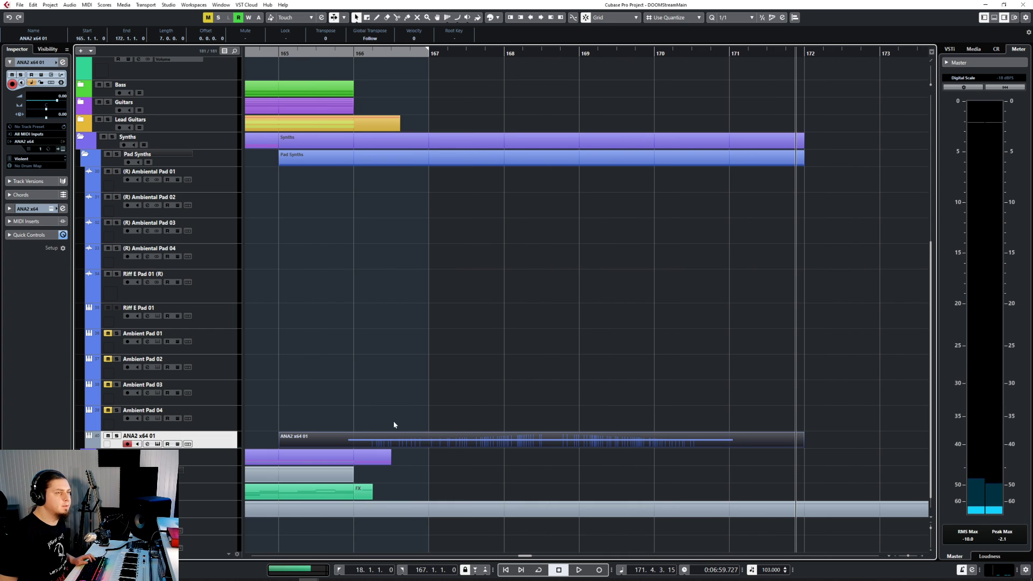
pyautogui.doubleClick(647, 436)
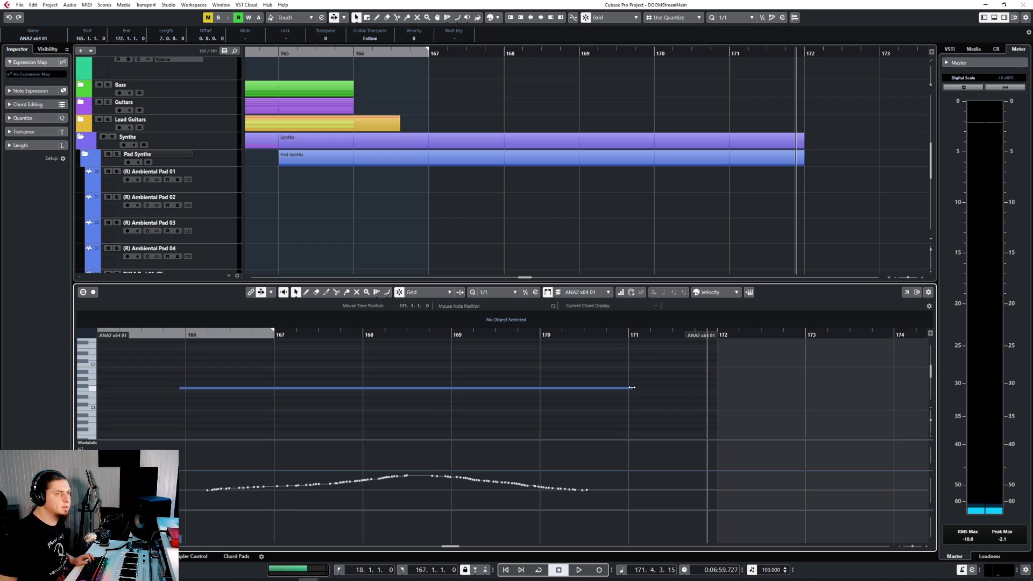
# Trim the sustained pad note to run from 166.1.1.0 to 170.4.3.105 and close the note editor.
pyautogui.moveTo(632, 388); pyautogui.dragTo(626, 388)
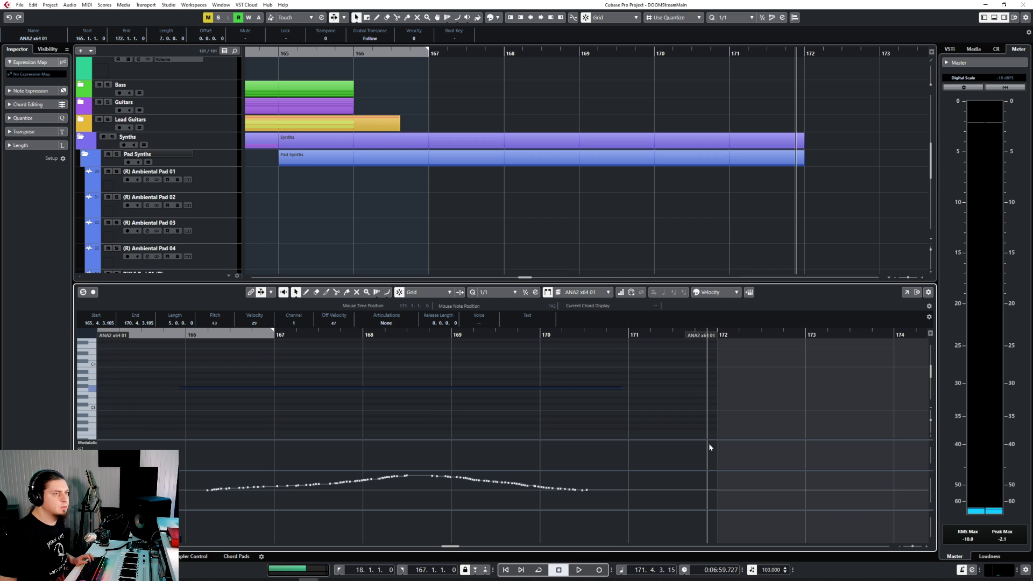
pyautogui.click(306, 384)
pyautogui.moveTo(180, 388); pyautogui.dragTo(186, 388)
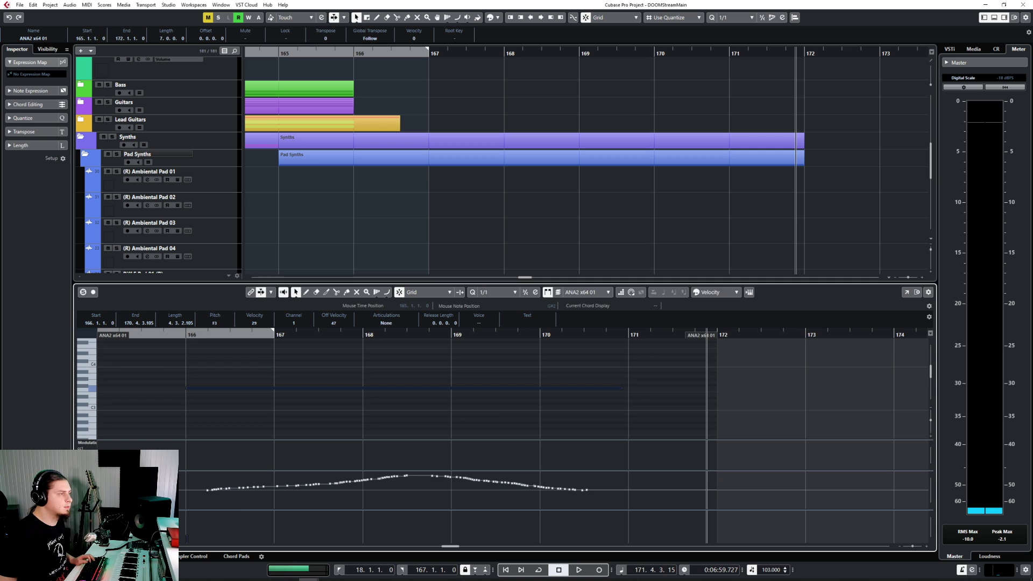
pyautogui.press('Return')
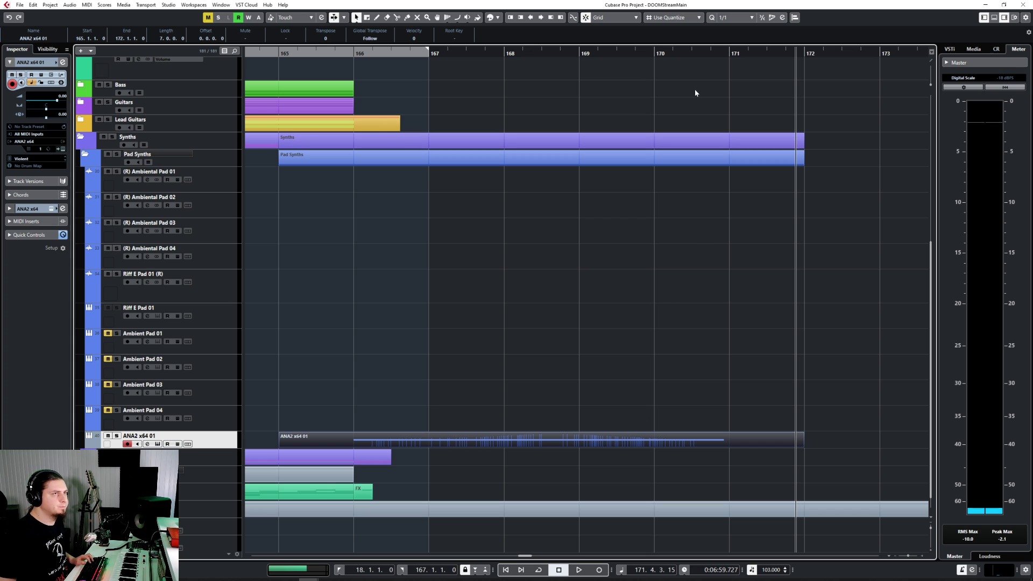
# Trim the ANA2 part to span bar 166 to bar 171 and duplicate it directly after itself at bar 171.
pyautogui.moveTo(799, 446); pyautogui.dragTo(730, 448)
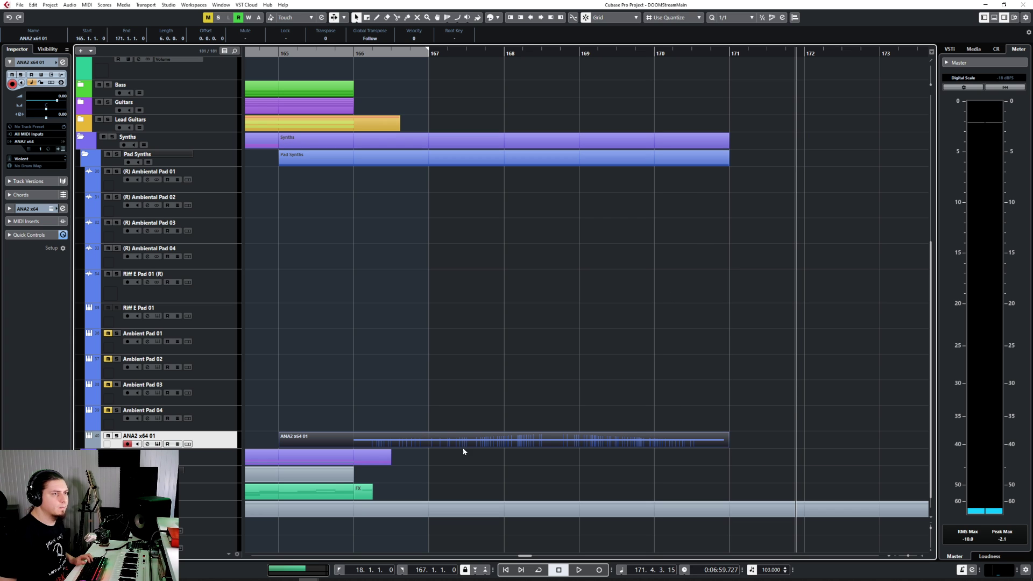
pyautogui.moveTo(279, 445); pyautogui.dragTo(362, 445)
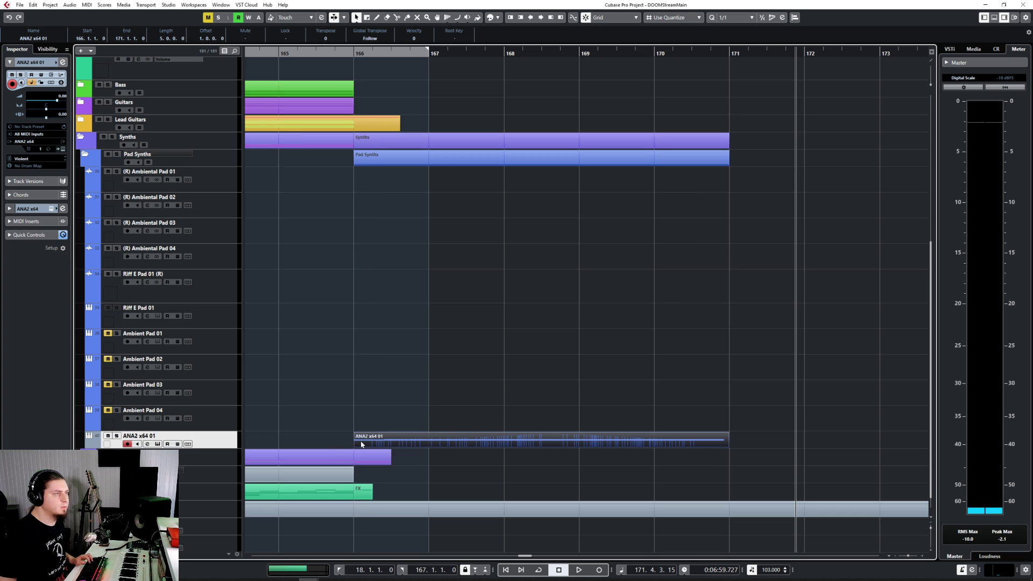
pyautogui.click(726, 56)
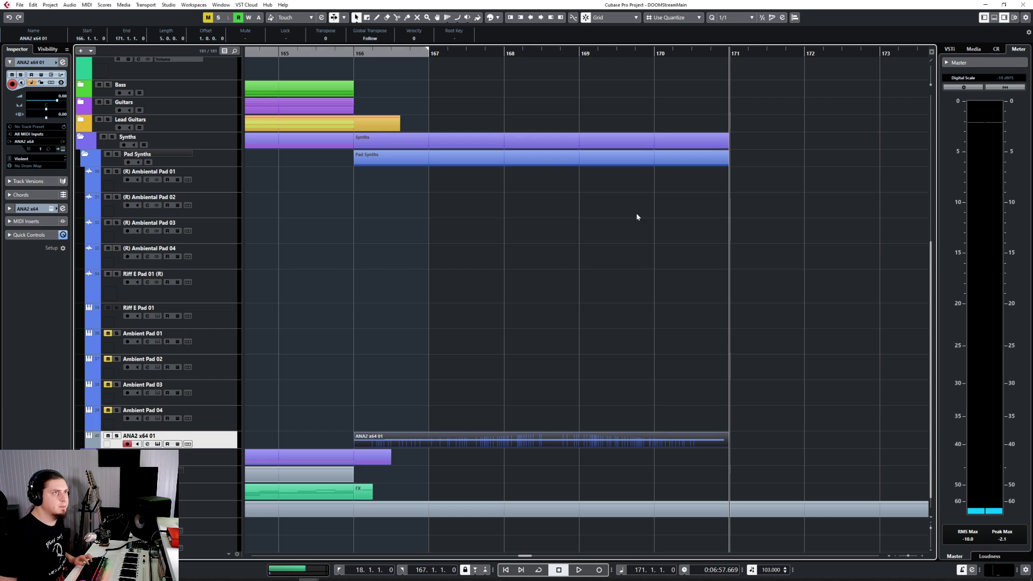
pyautogui.hotkey('ctrl', 'd')
# Duplicate the ANA2 track and delete both copied parts from the new track.
pyautogui.rightClick(219, 443)
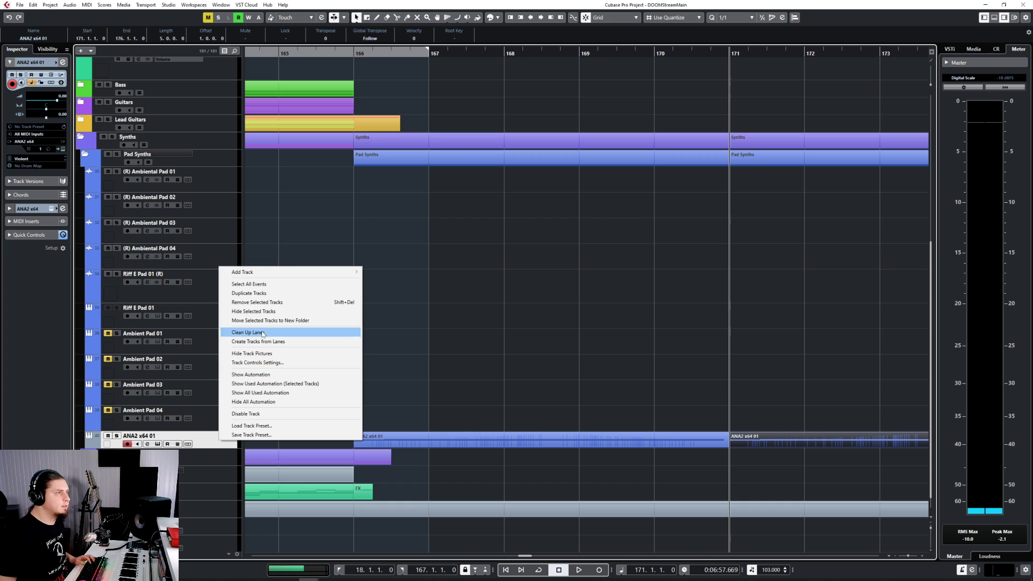
pyautogui.click(260, 293)
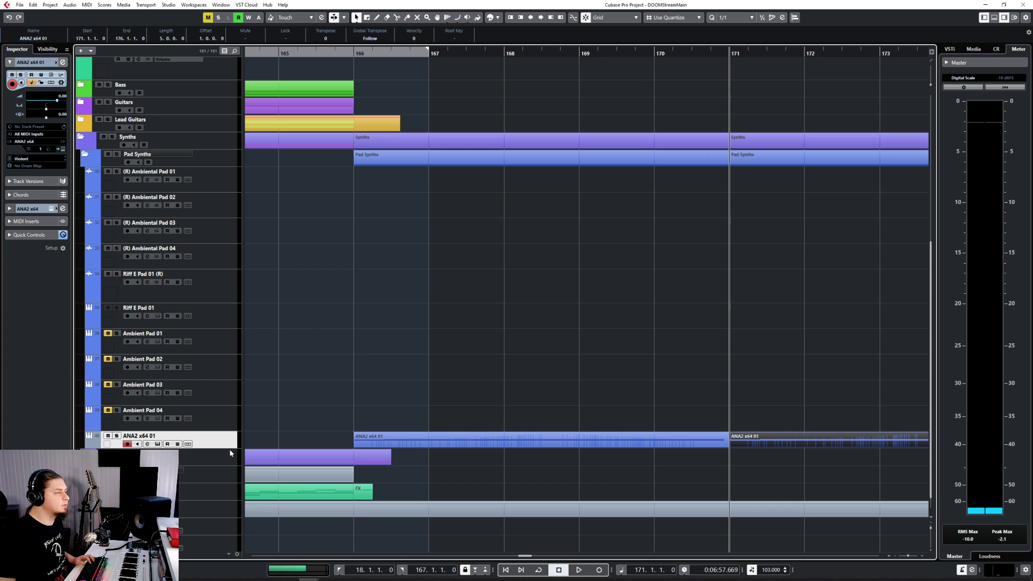
pyautogui.click(538, 457)
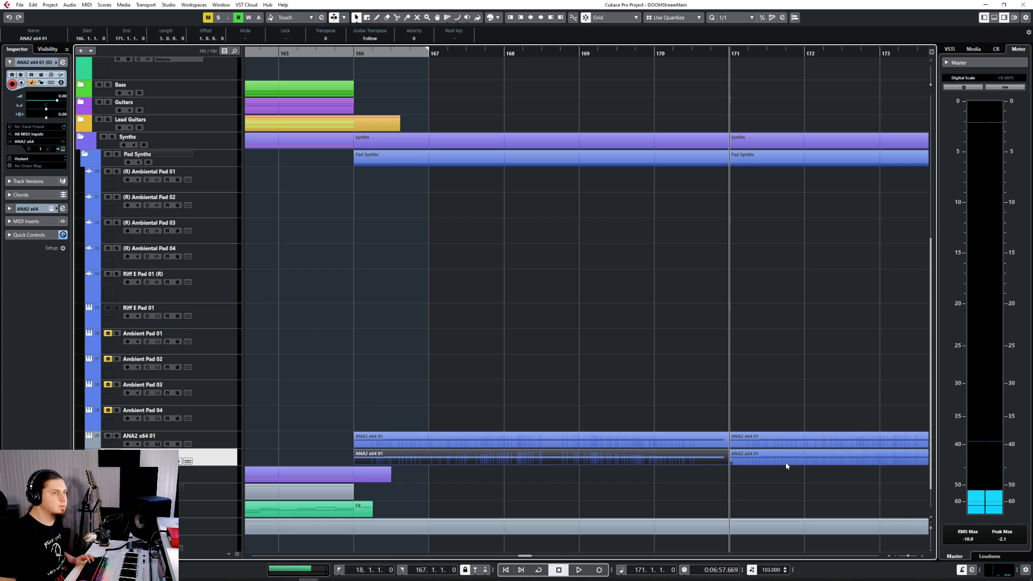
pyautogui.keyDown('shift'); pyautogui.click(786, 461); pyautogui.keyUp('shift')
pyautogui.press('Delete')
# Record a sustained pad note with modulation on the duplicated ANA2 track from bar 165 to just past bar 171.
pyautogui.click(279, 52)
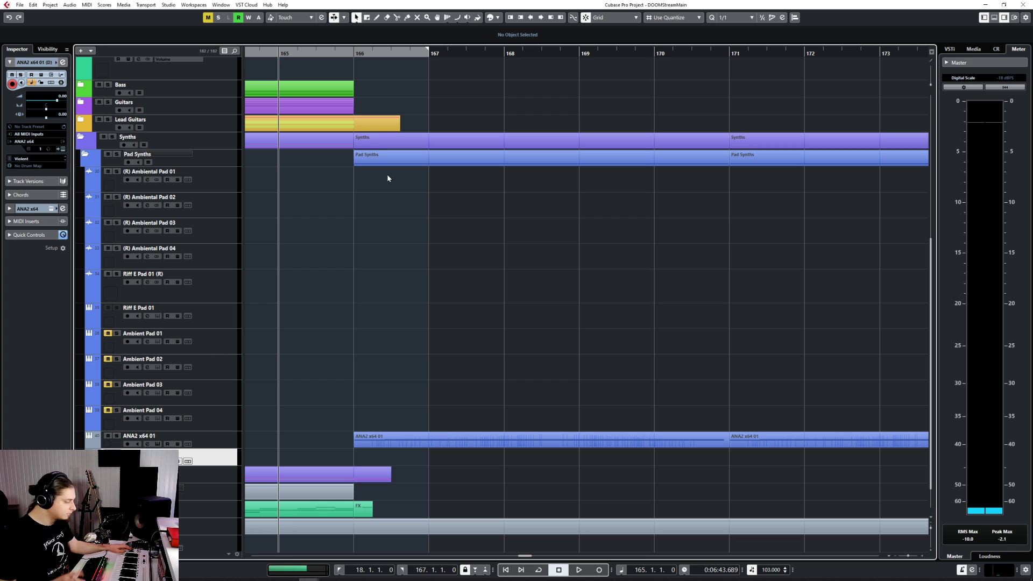
pyautogui.press('KP_Multiply')
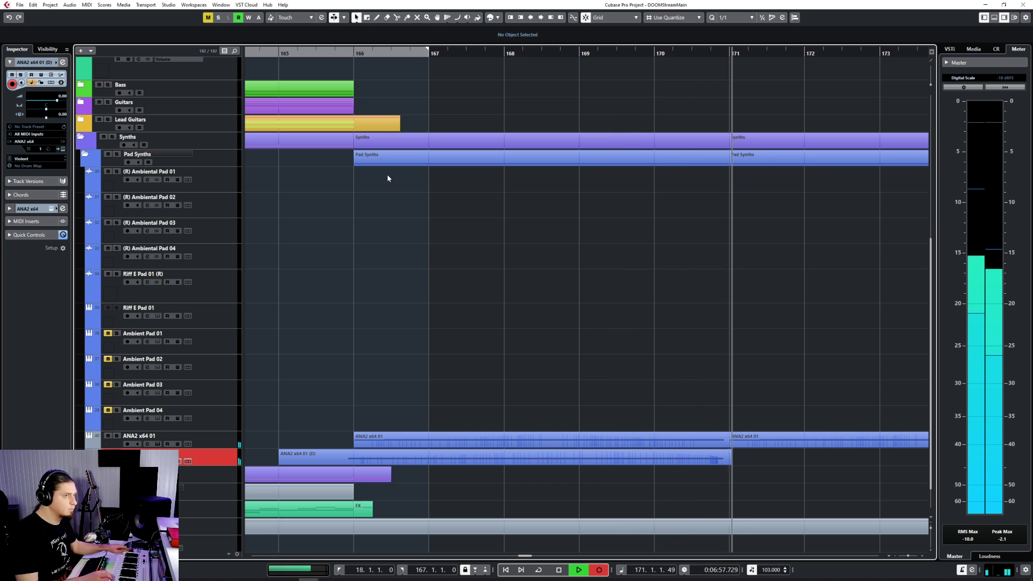
pyautogui.press('space')
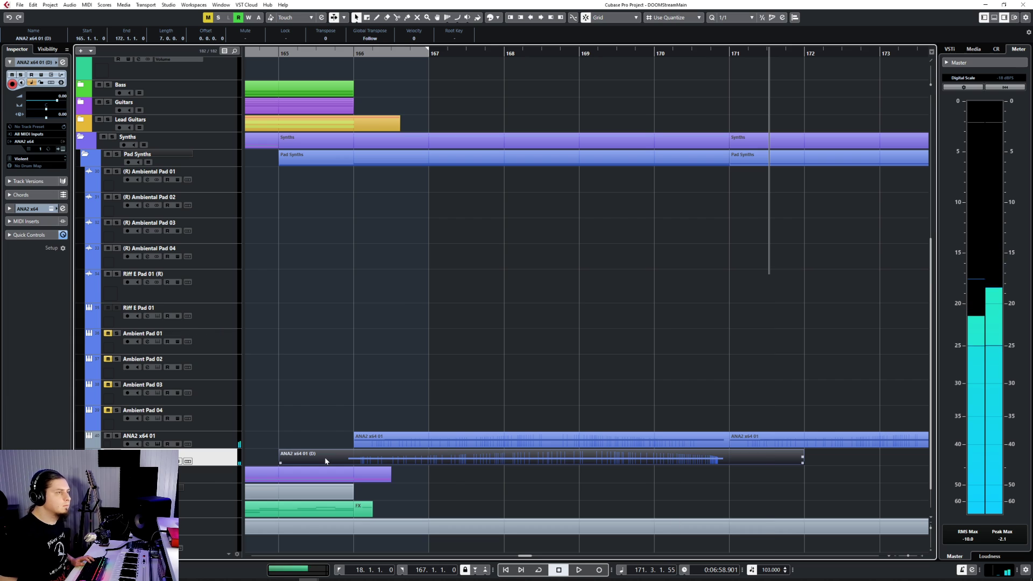
# Open the newly recorded part and move the start of its sustained note to 166.1.1.0.
pyautogui.doubleClick(326, 460)
pyautogui.click(188, 389)
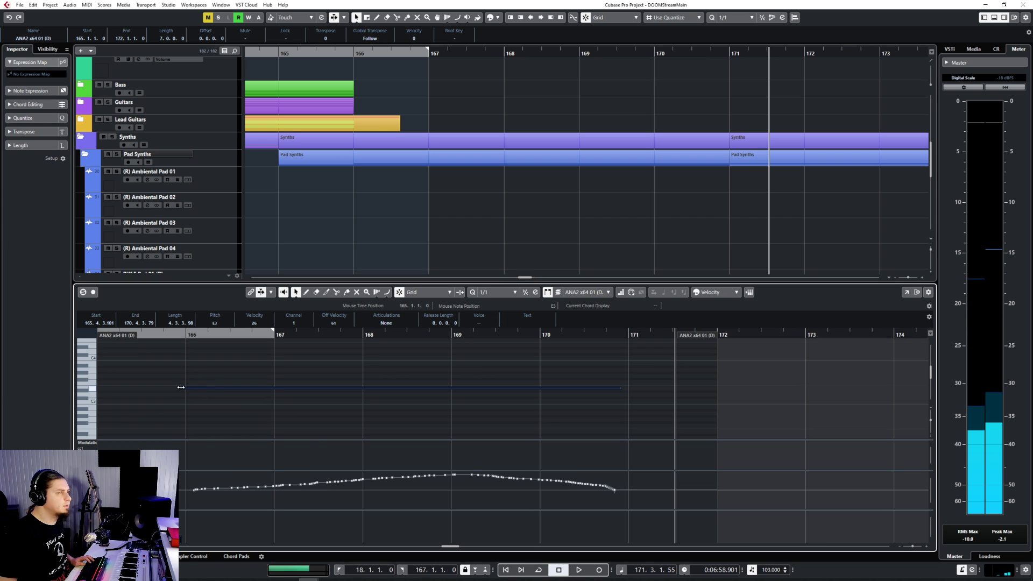
pyautogui.moveTo(181, 388); pyautogui.dragTo(186, 388)
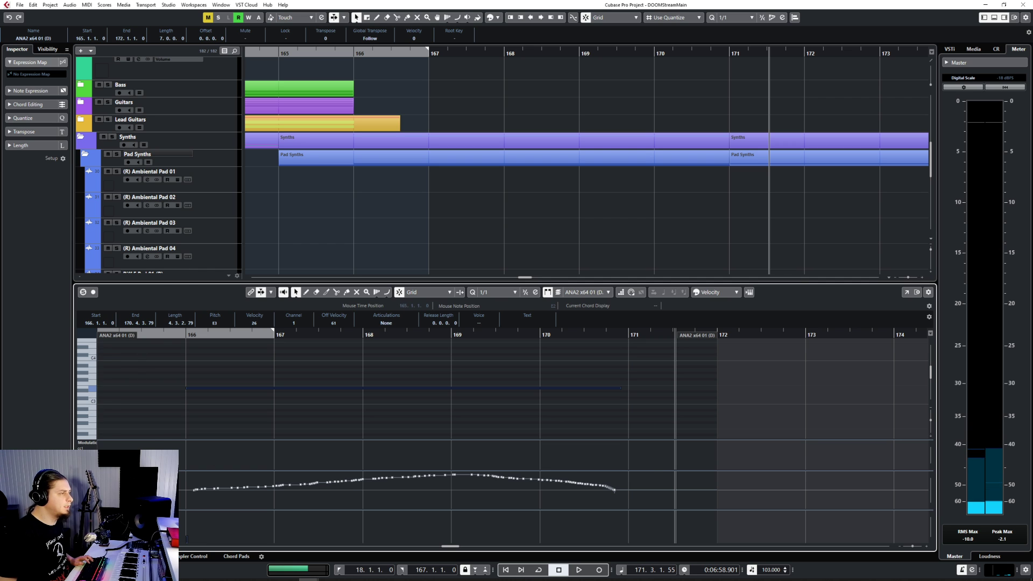
pyautogui.press('Return')
# Copy the E3 note, lower it three semitones, paste the E3 note back at bar 166, and play it before closing the editor.
pyautogui.doubleClick(364, 451)
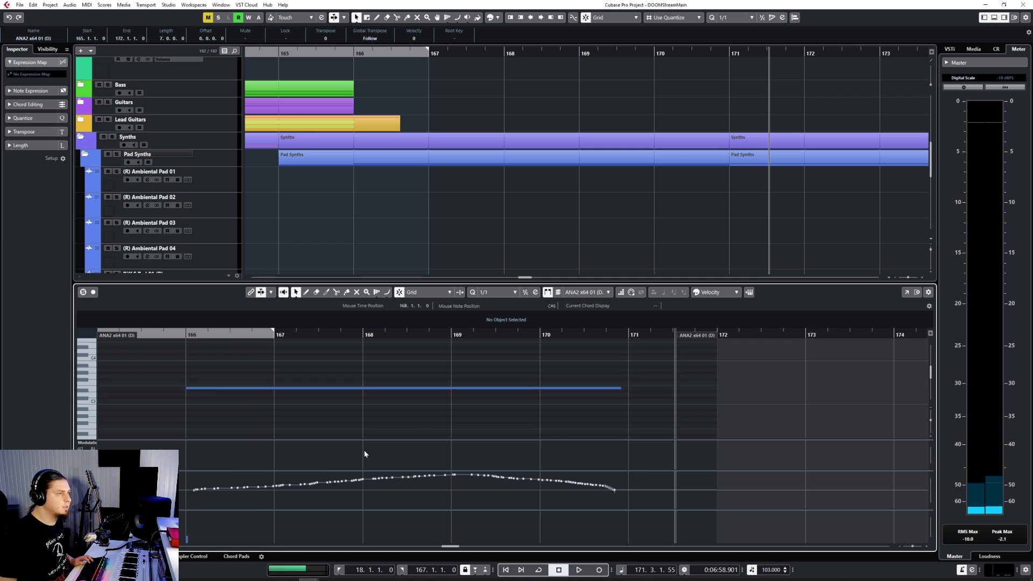
pyautogui.click(212, 388)
pyautogui.press('l')
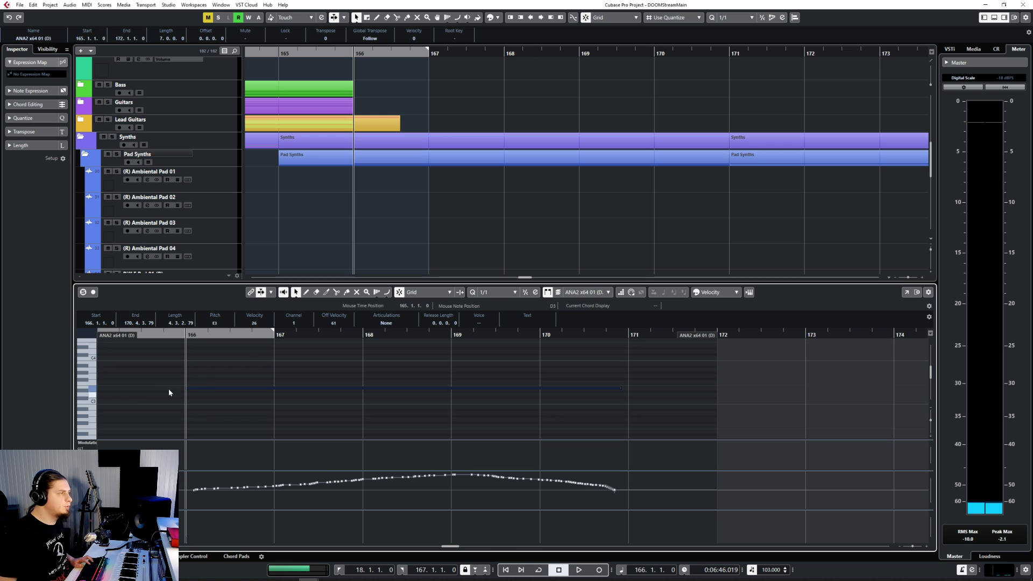
pyautogui.press('Down')
pyautogui.press('Down')
pyautogui.press('Down')
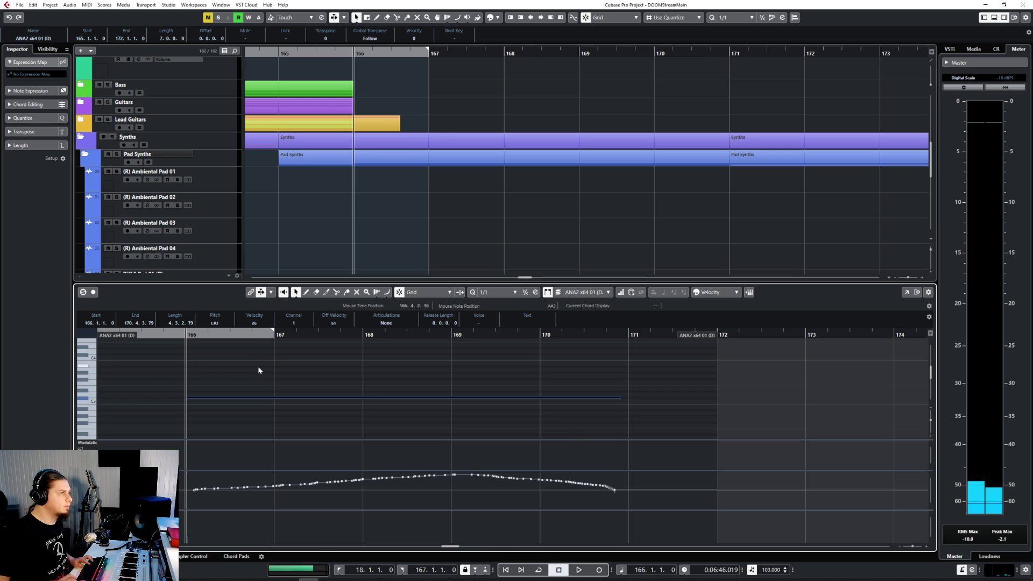
pyautogui.hotkey('ctrl', 'v')
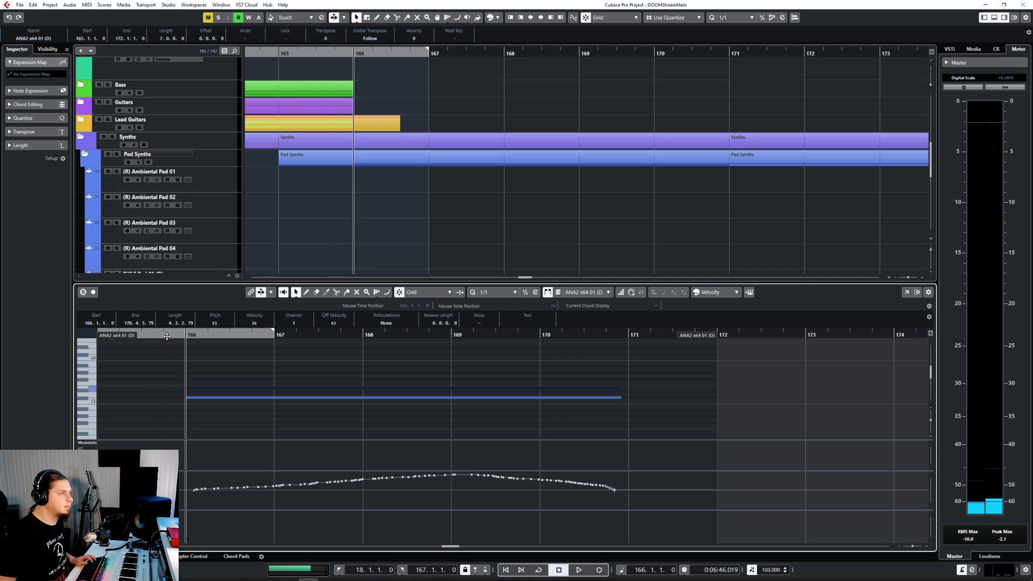
pyautogui.press('space')
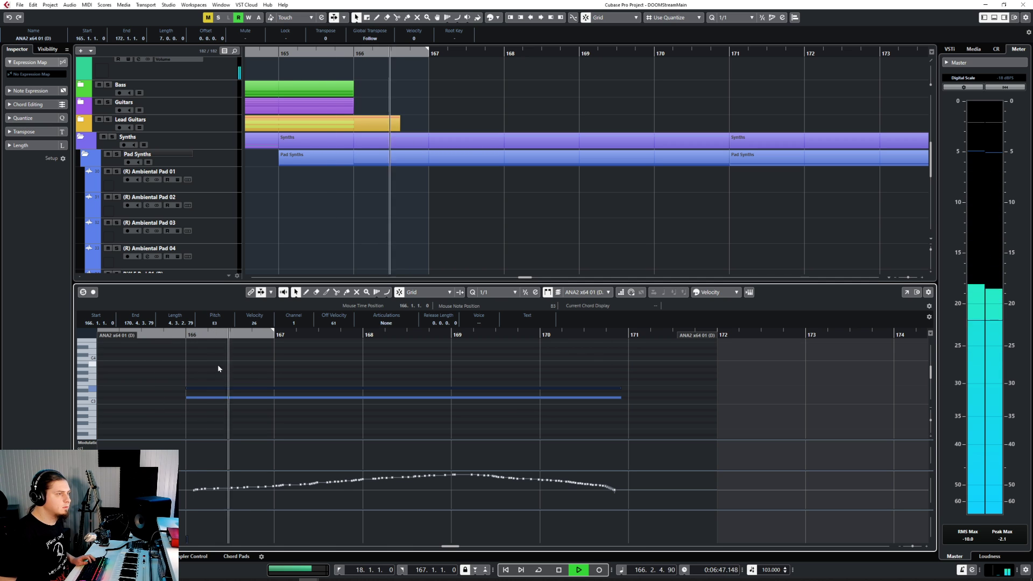
pyautogui.hotkey('ctrl', 'e')
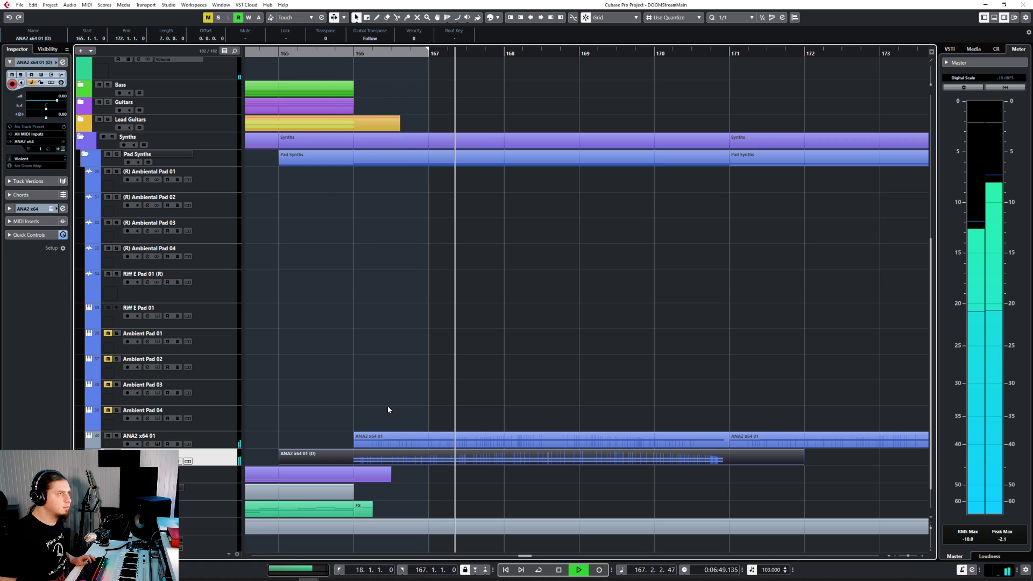
# Trim the second ANA2 track's part to bars 166 to 171, stop playback, and duplicate the part at bar 171.
pyautogui.moveTo(280, 461); pyautogui.dragTo(353, 461)
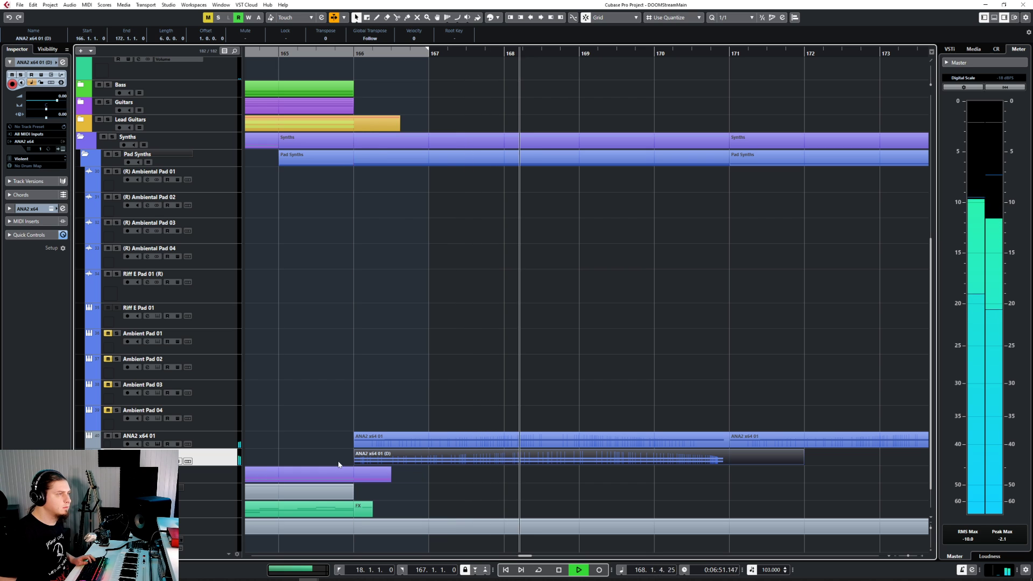
pyautogui.moveTo(805, 460); pyautogui.dragTo(728, 461)
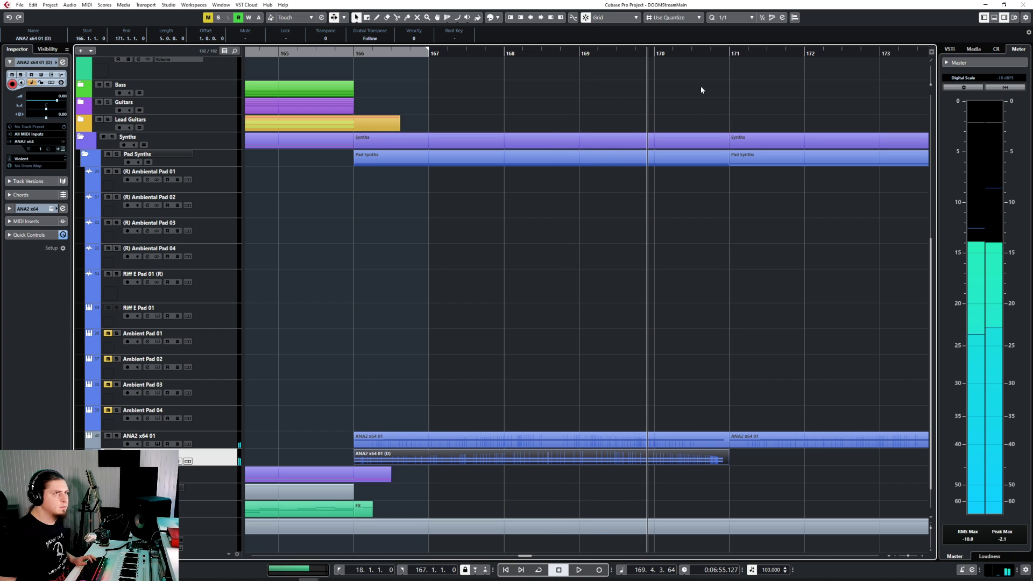
pyautogui.press('space')
pyautogui.click(726, 52)
pyautogui.hotkey('ctrl', 'd')
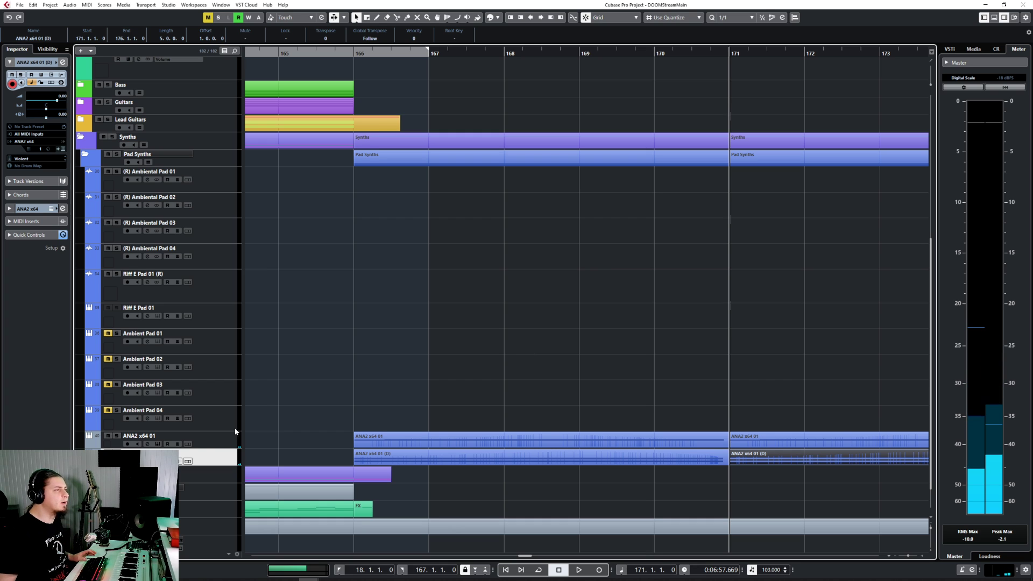
# Duplicate the second ANA2 track and delete the copied parts to leave an empty third track.
pyautogui.rightClick(219, 288)
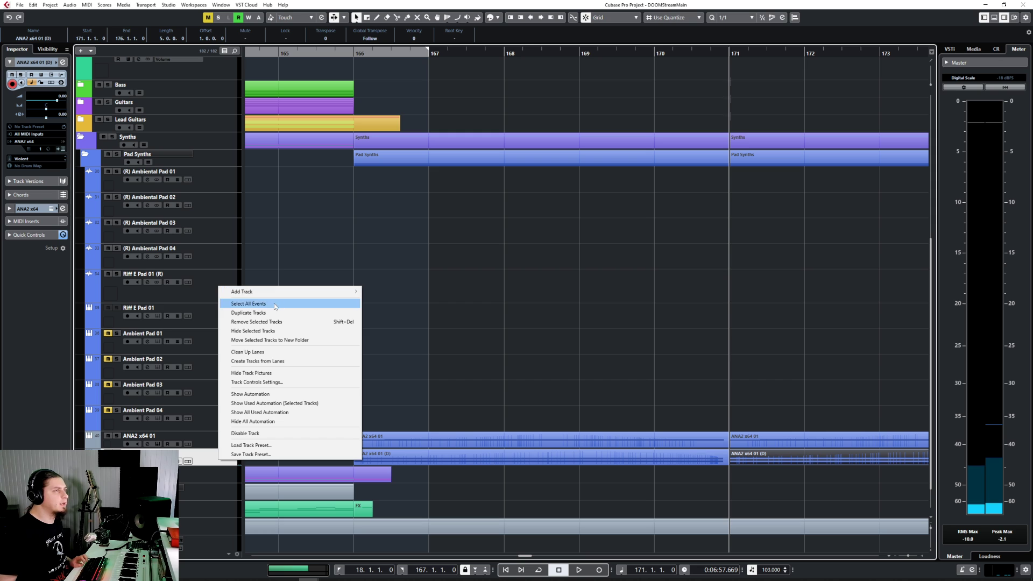
pyautogui.click(286, 313)
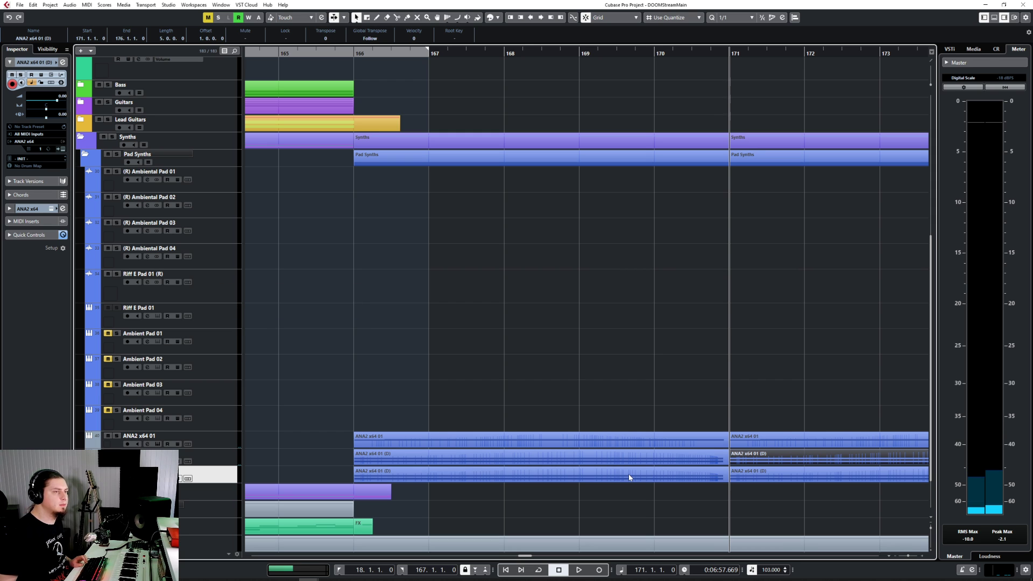
pyautogui.press('Delete')
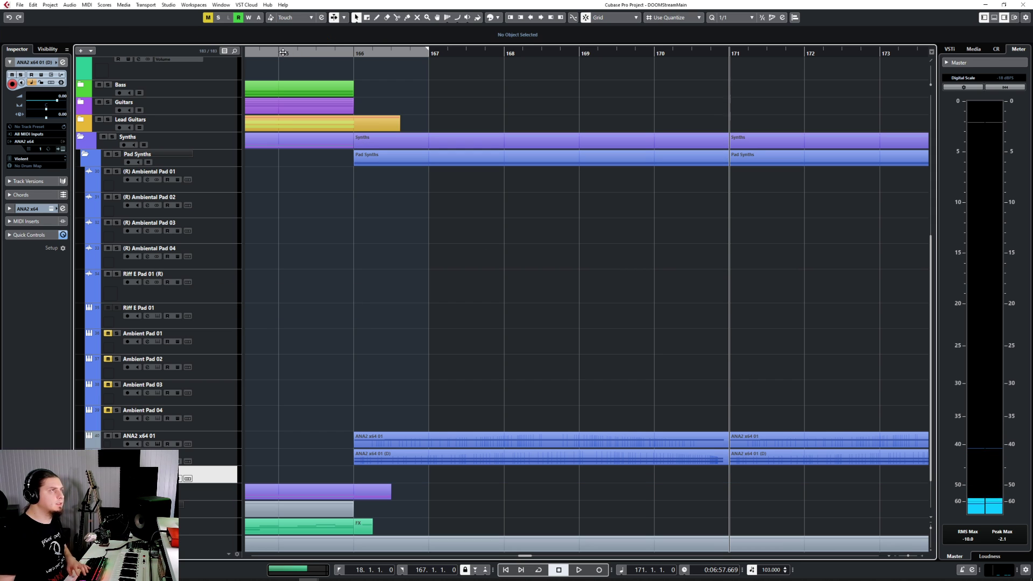
# Load the Wall Cave pad preset in the third track's ANA2 and close the synth window.
pyautogui.click(280, 53)
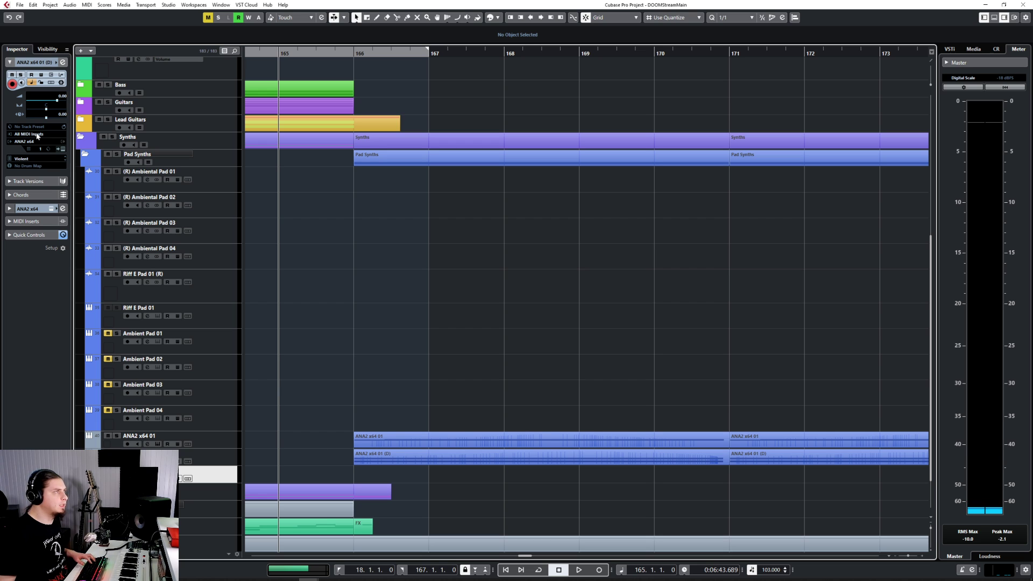
pyautogui.click(62, 150)
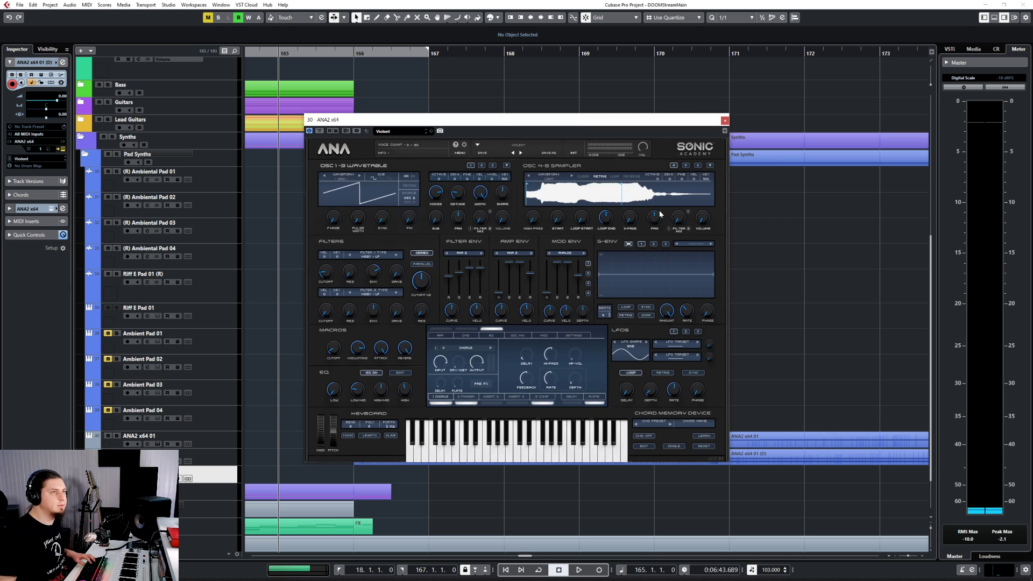
pyautogui.click(509, 147)
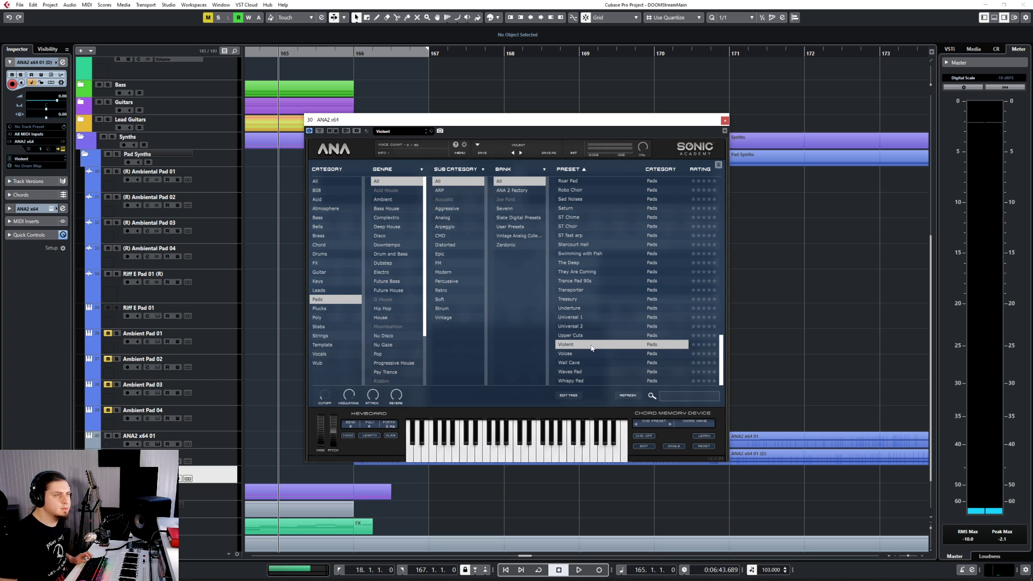
pyautogui.click(578, 362)
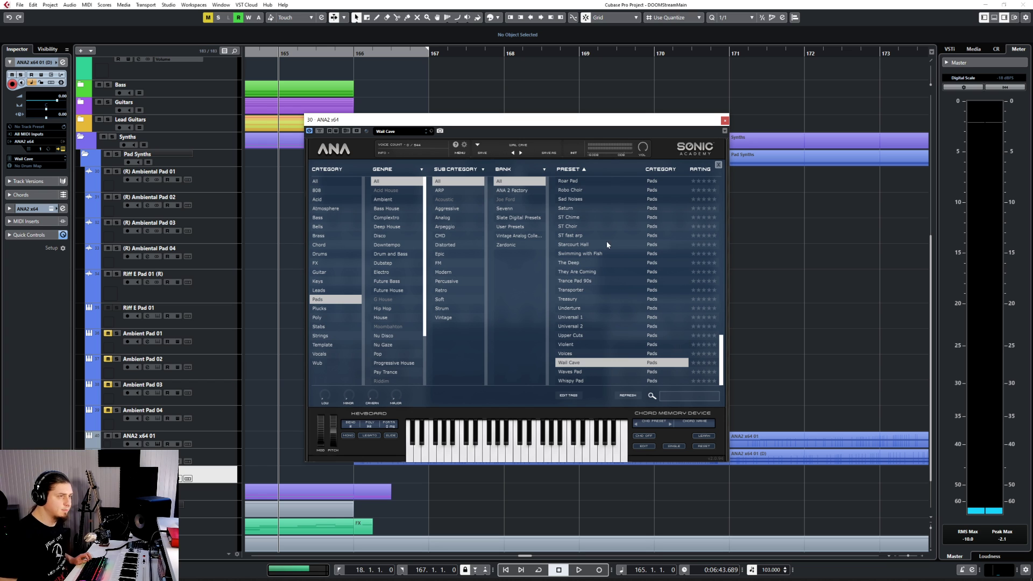
pyautogui.click(725, 120)
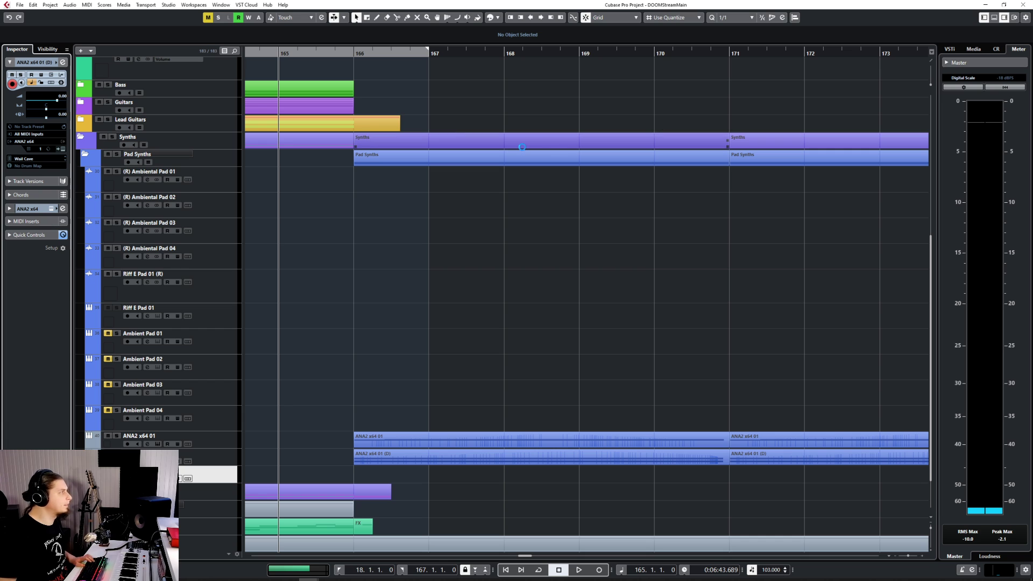
# Try to record a Wall Cave pad take on the third ANA2 track from bar 165 and undo it.
pyautogui.click(277, 53)
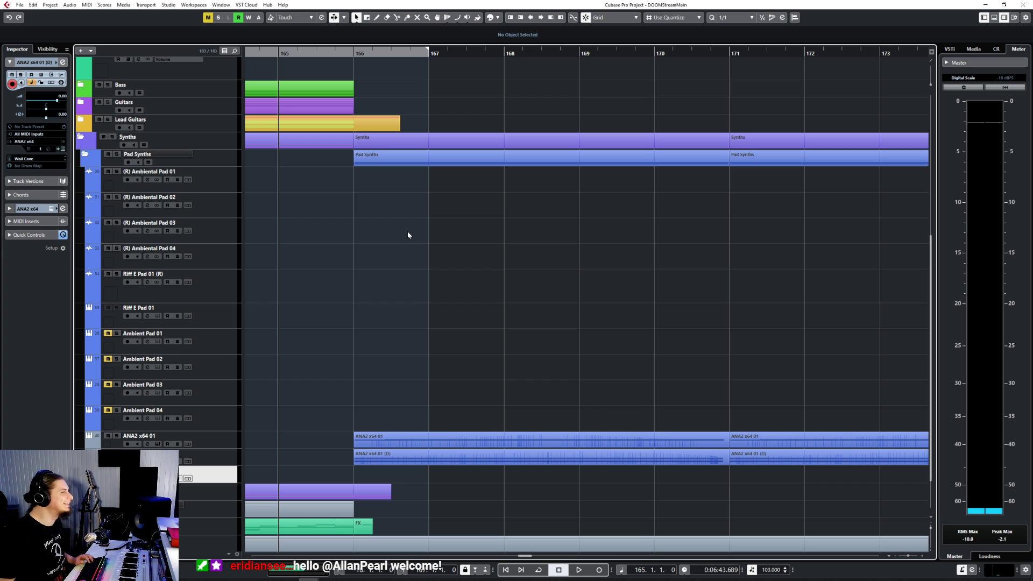
pyautogui.press('KP_Multiply')
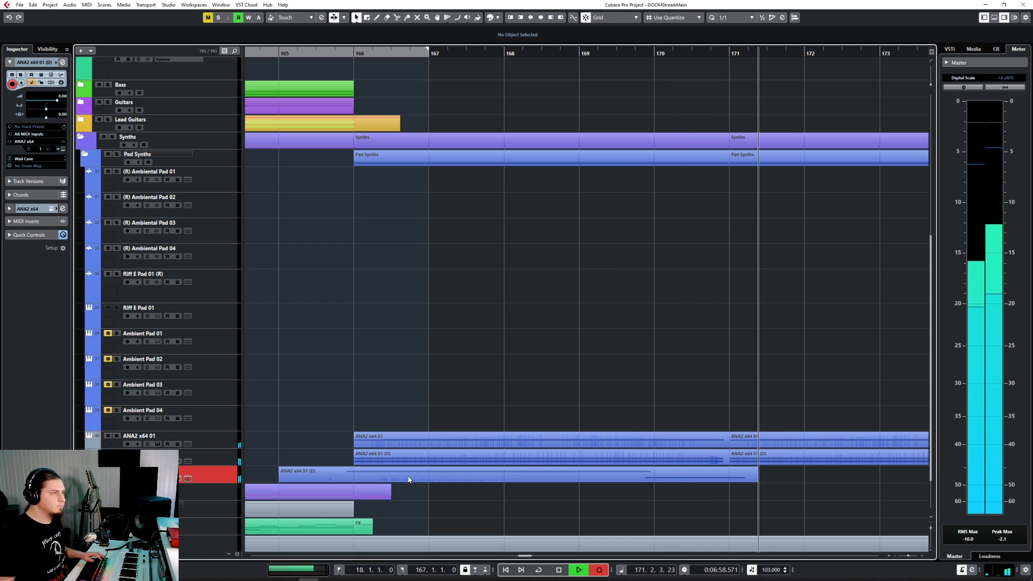
pyautogui.press('space')
pyautogui.hotkey('ctrl', 'z')
# Record a sustained Wall Cave pad note on the third ANA2 track, starting from bar 165.
pyautogui.click(279, 54)
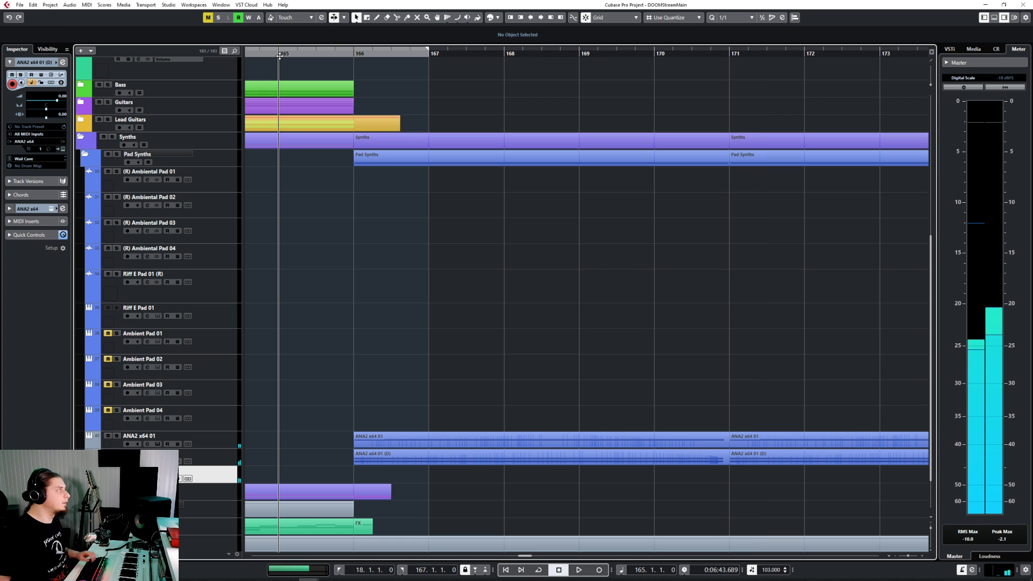
pyautogui.press('KP_Multiply')
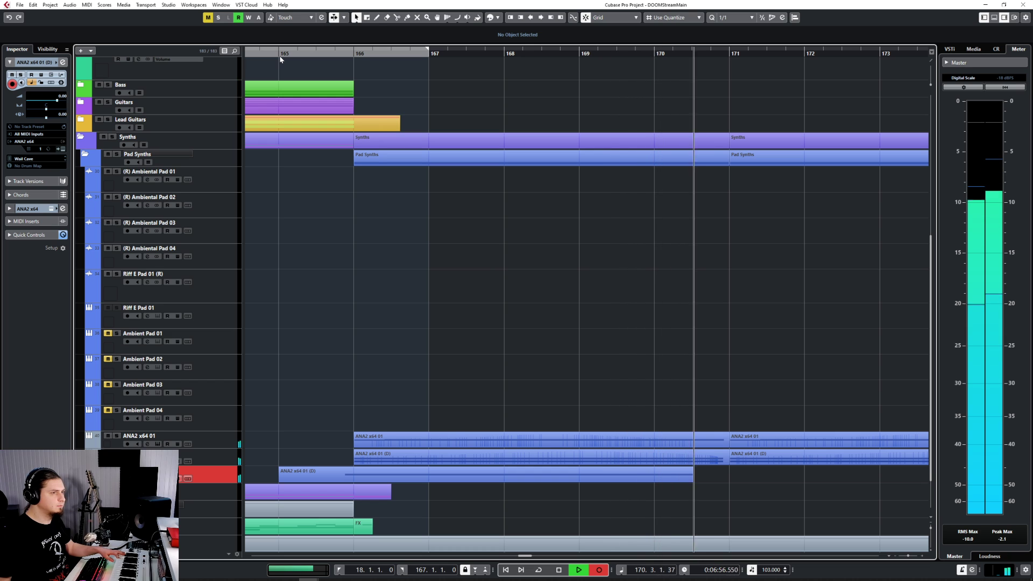
pyautogui.press('space')
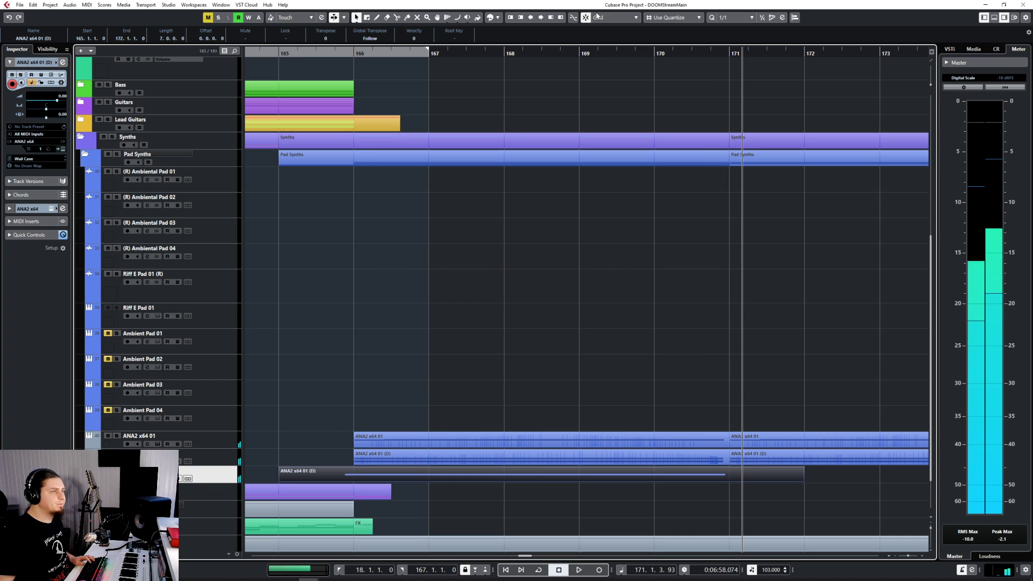
# Open the new Wall Cave recording for editing and shift the start of its sustained F1 note to bar 166.
pyautogui.doubleClick(313, 472)
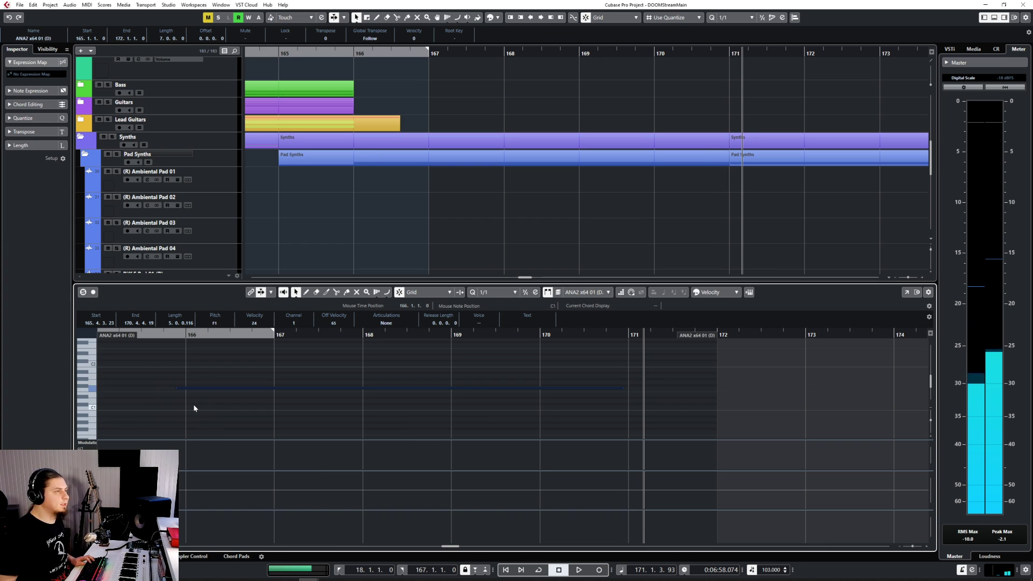
pyautogui.moveTo(176, 390); pyautogui.dragTo(185, 388)
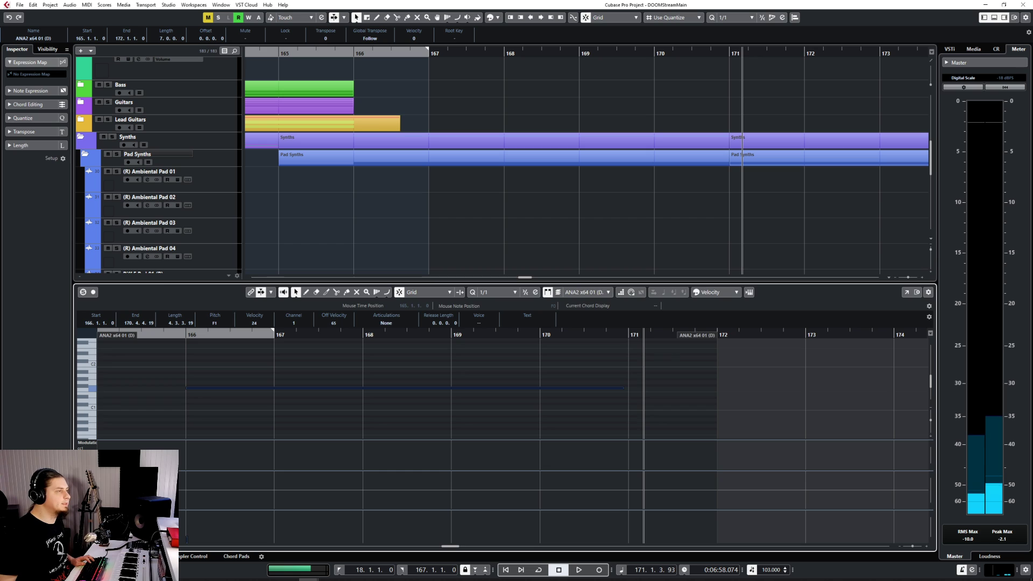
pyautogui.press('Return')
# Trim the third ANA2 track's part to bars 166 to 171 and duplicate it at bar 171.
pyautogui.moveTo(281, 480); pyautogui.dragTo(355, 480)
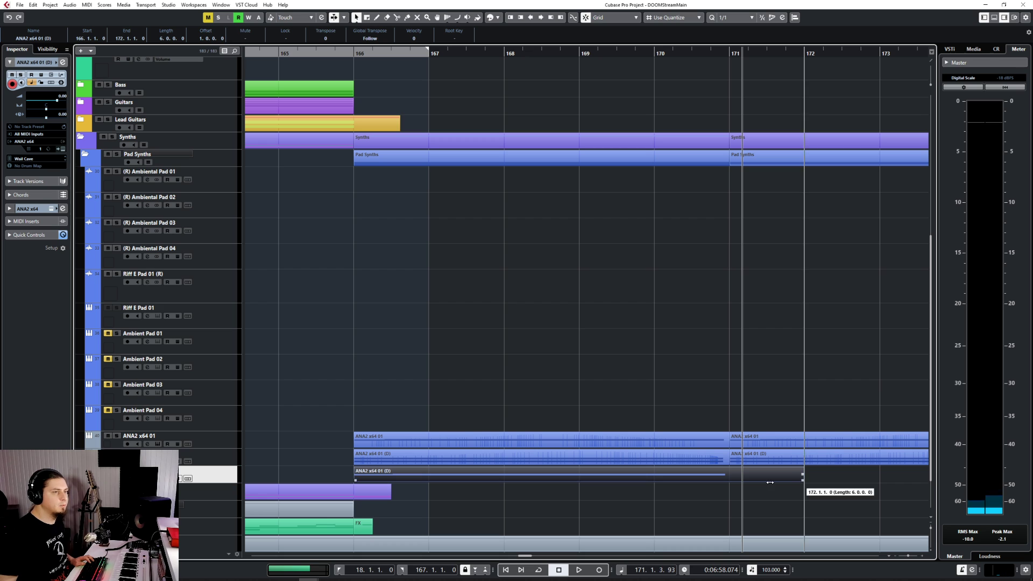
pyautogui.moveTo(770, 482); pyautogui.dragTo(716, 480)
pyautogui.click(729, 53)
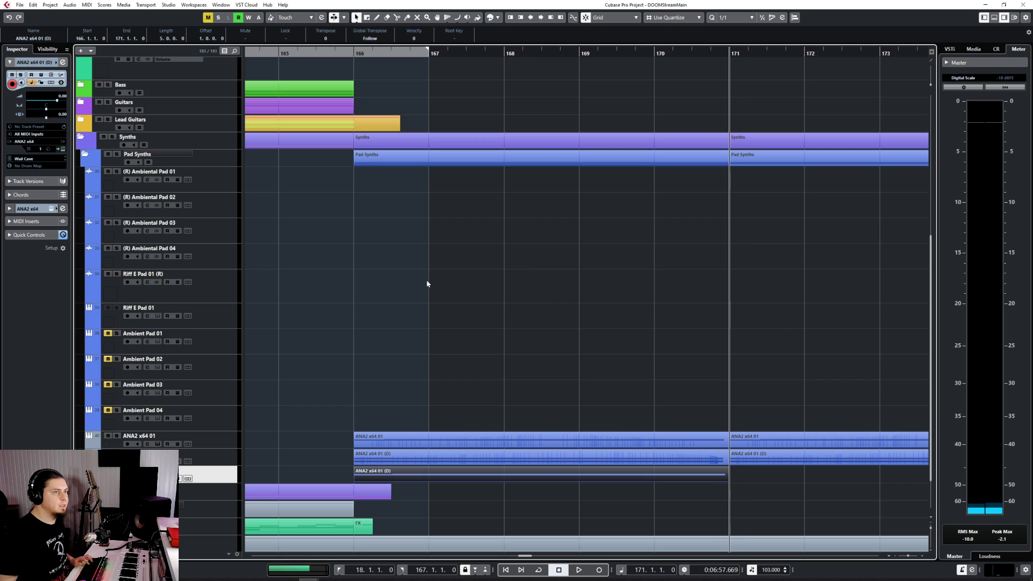
pyautogui.hotkey('ctrl', 'd')
# Add a stereo group track named Outro Pads below Ambient Pad 04, with its output routed to GR PAD SYNTHS.
pyautogui.click(201, 423)
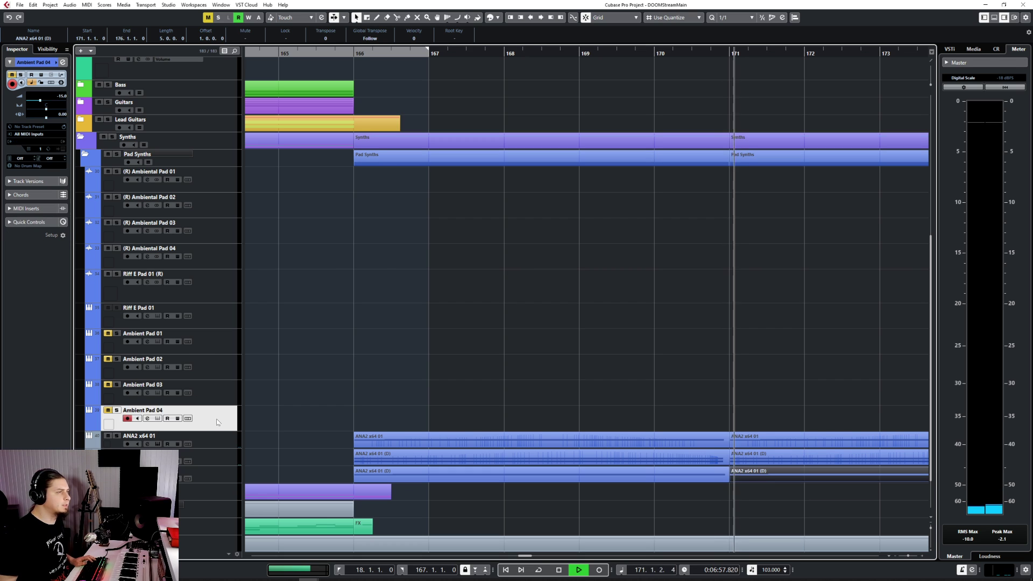
pyautogui.rightClick(210, 419)
pyautogui.moveTo(260, 257)
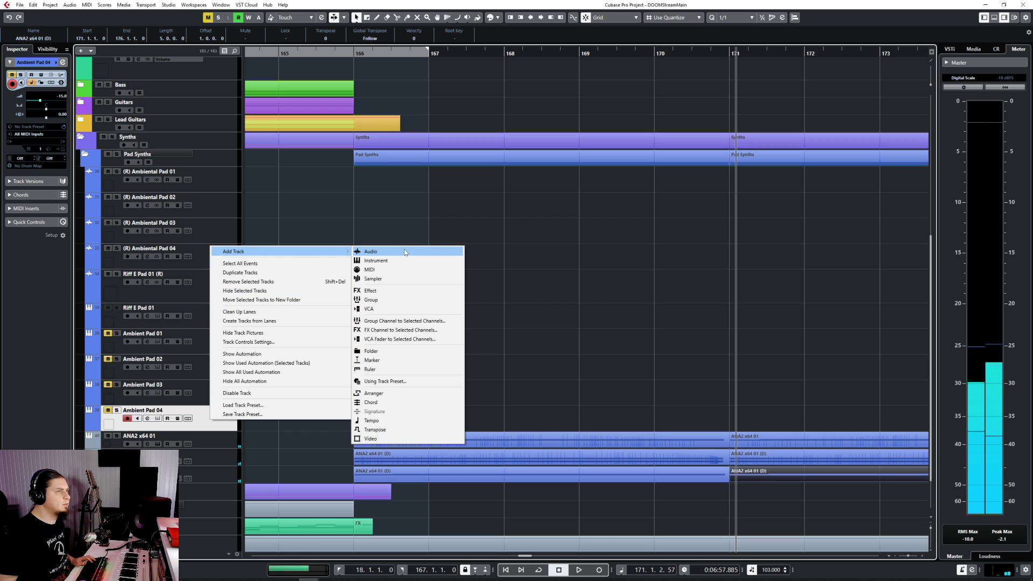
pyautogui.click(397, 295)
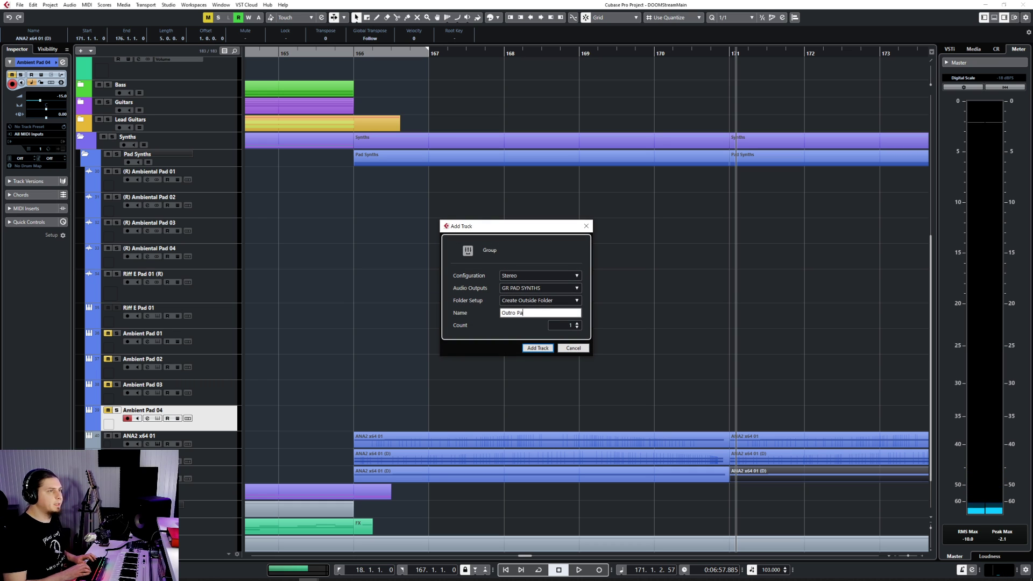
pyautogui.press('Return')
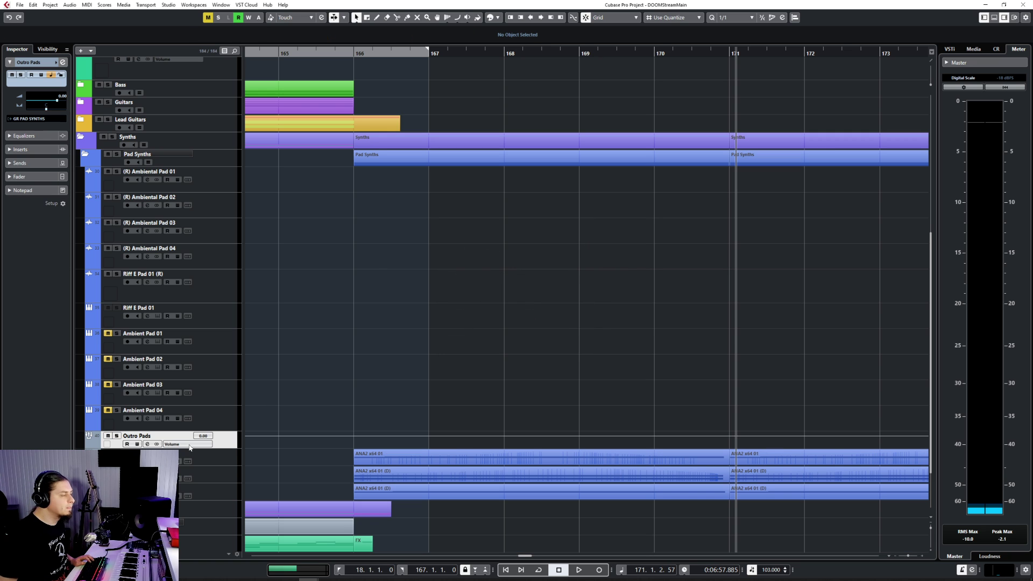
# In the mixer, move the Toneforge insert from ANA2 x64 01 to Outro Pads and remove it from the other two ANA2 channels.
pyautogui.press('F3')
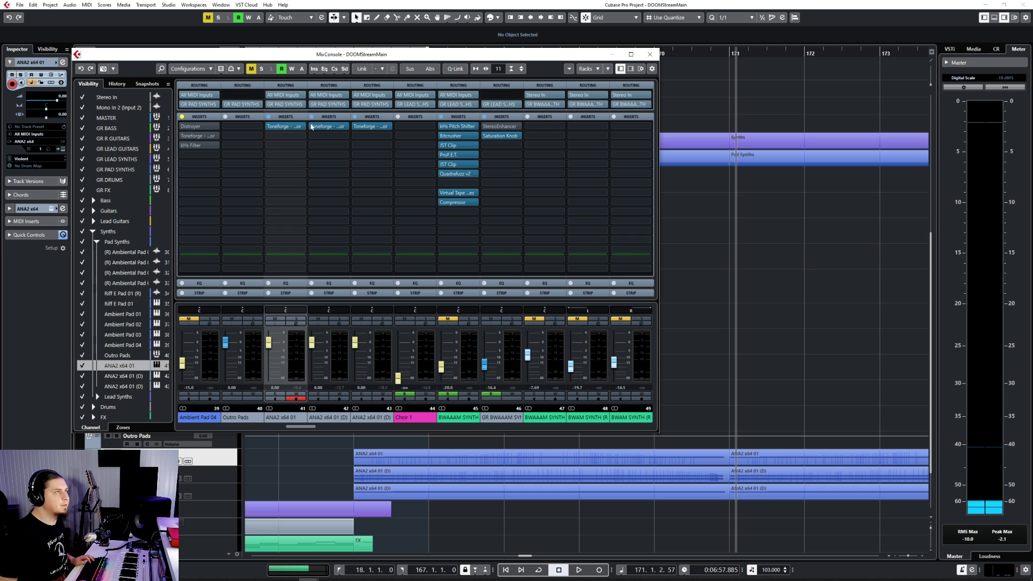
pyautogui.moveTo(291, 129); pyautogui.dragTo(243, 127)
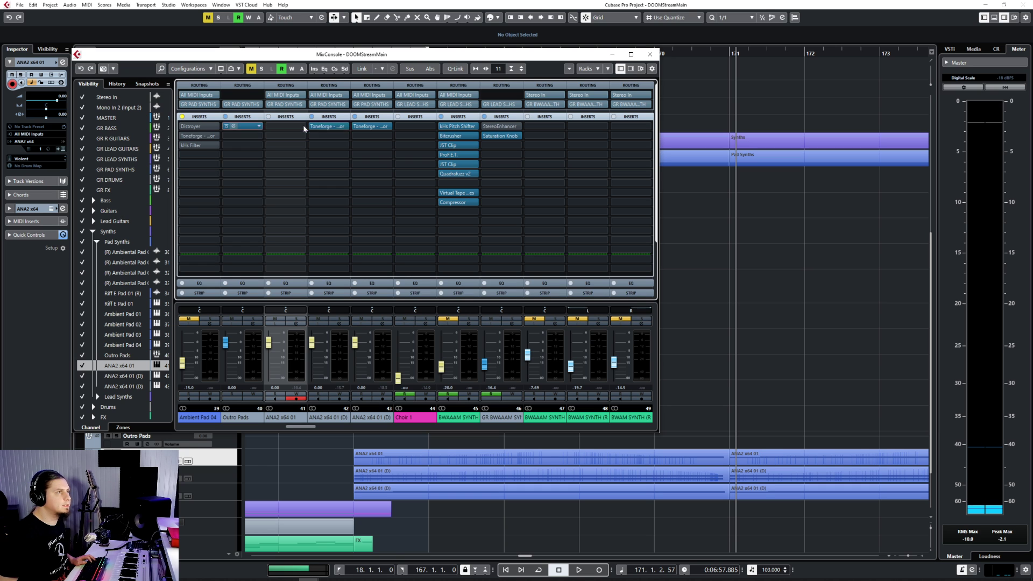
pyautogui.click(347, 127)
pyautogui.click(378, 128)
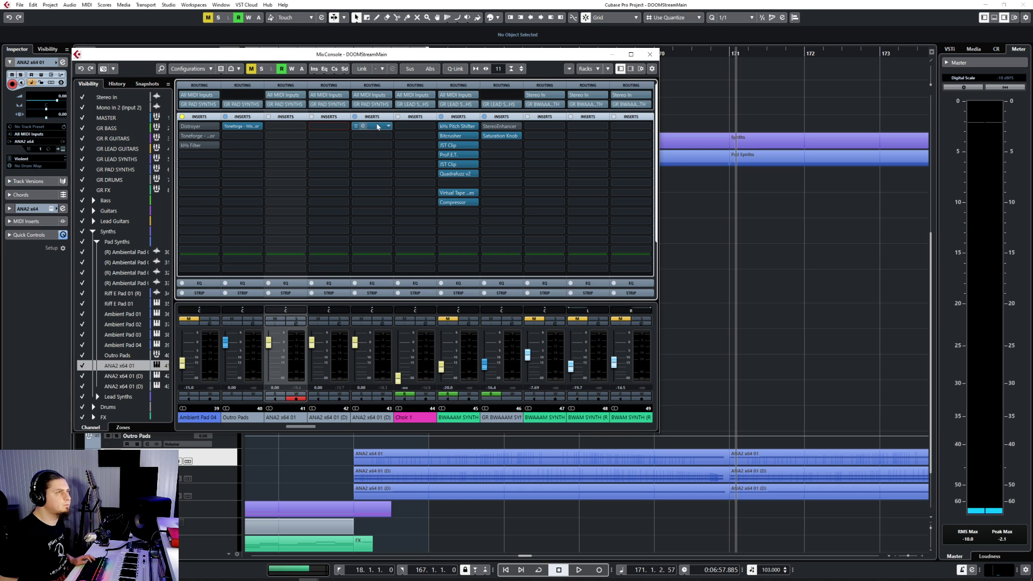
pyautogui.click(390, 127)
pyautogui.click(378, 142)
# Insert the Wider plug-in in the second slot of the Outro Pads channel with its width at 84%.
pyautogui.click(258, 136)
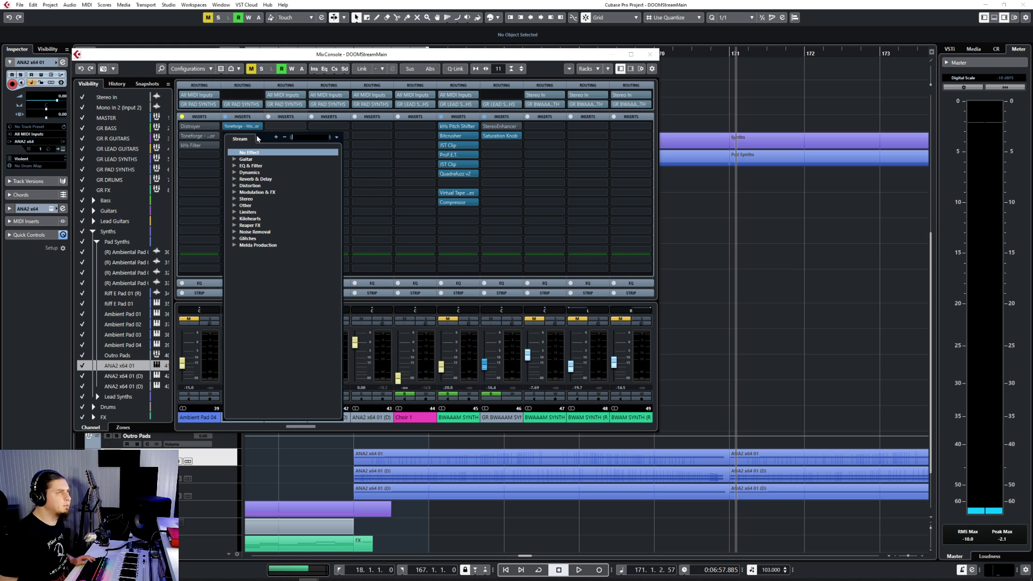
pyautogui.write('wider')
pyautogui.press('Return')
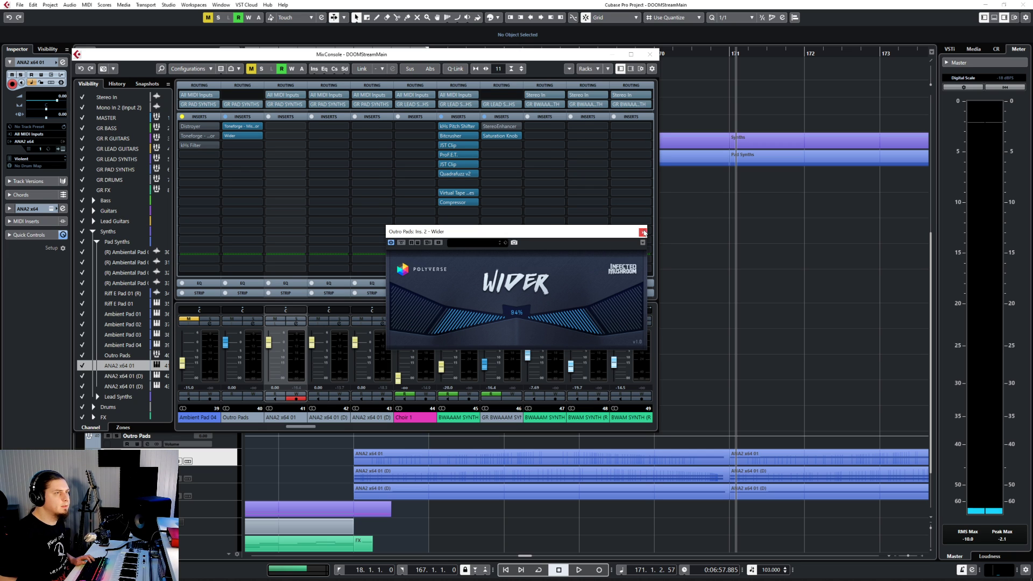
pyautogui.click(644, 232)
# Insert kHs Filter in the first slot of the ANA2 x64 01 channel.
pyautogui.click(375, 132)
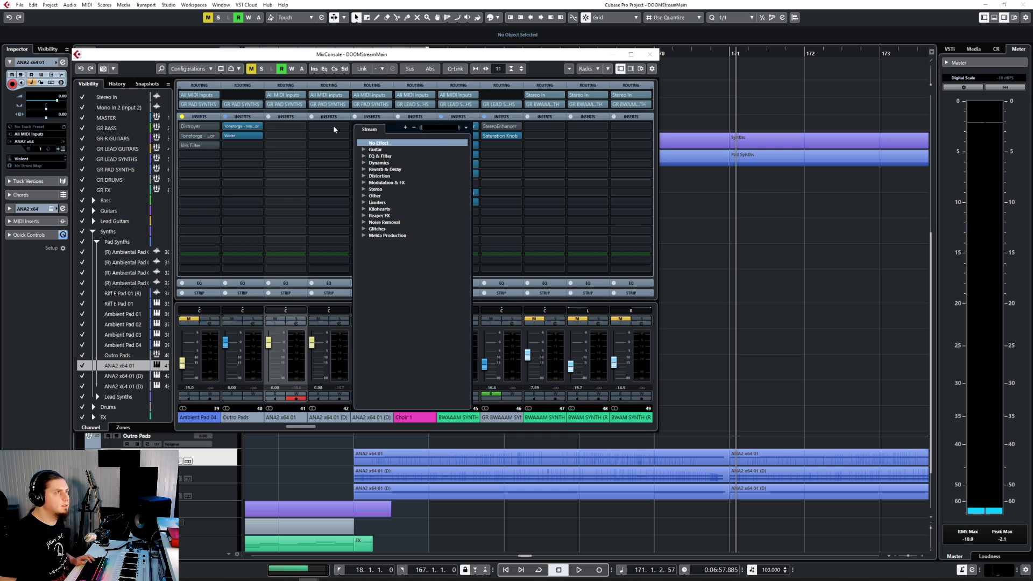
pyautogui.click(298, 129)
pyautogui.click(298, 129)
pyautogui.write('filter')
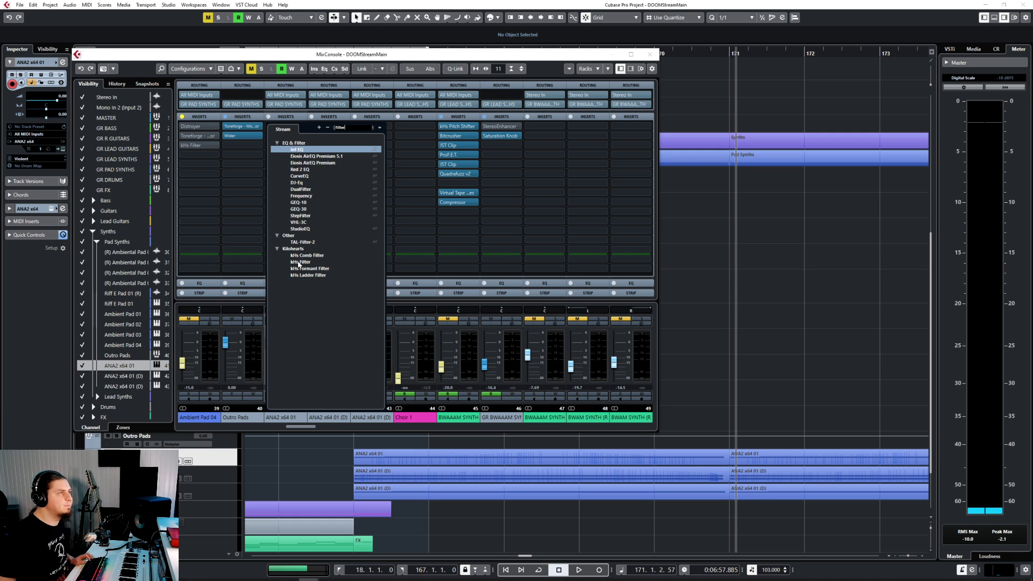
pyautogui.click(300, 262)
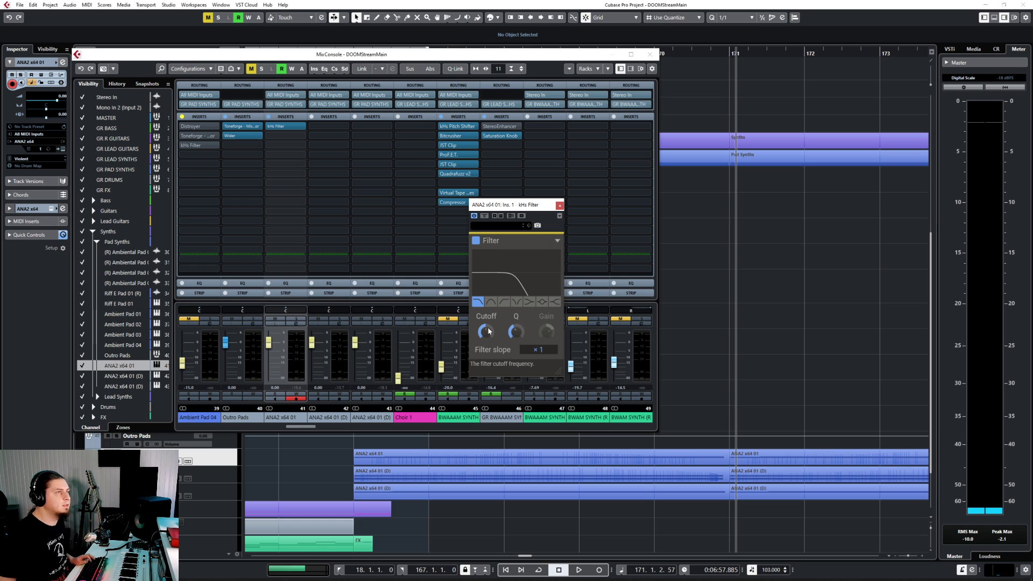
# Copy the kHs Filter insert to the two ANA2 x64 01 (D) channels, and close the plug-in windows and mixer.
pyautogui.moveTo(299, 127); pyautogui.dragTo(372, 127)
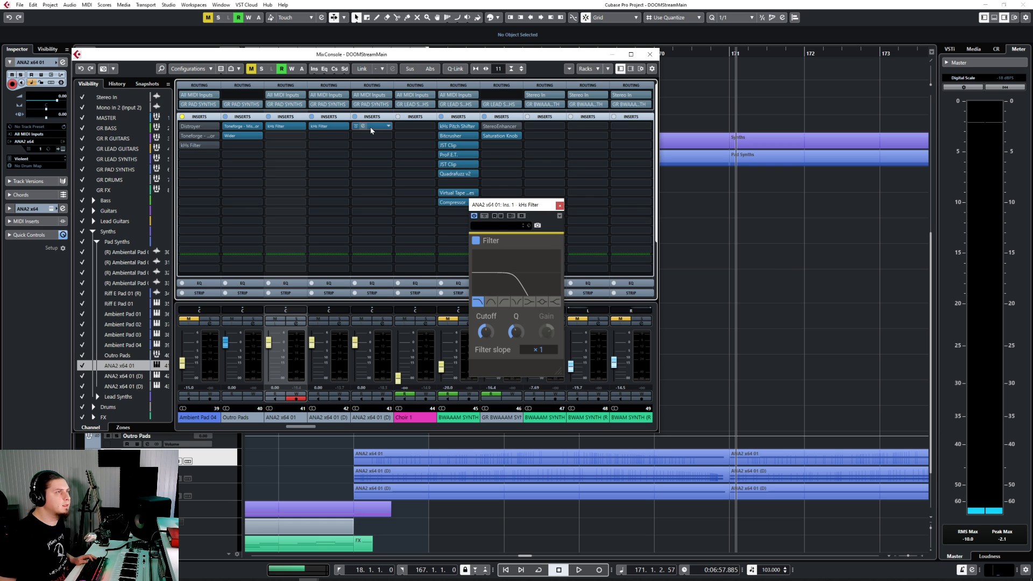
pyautogui.moveTo(511, 205); pyautogui.dragTo(389, 195)
pyautogui.click(438, 194)
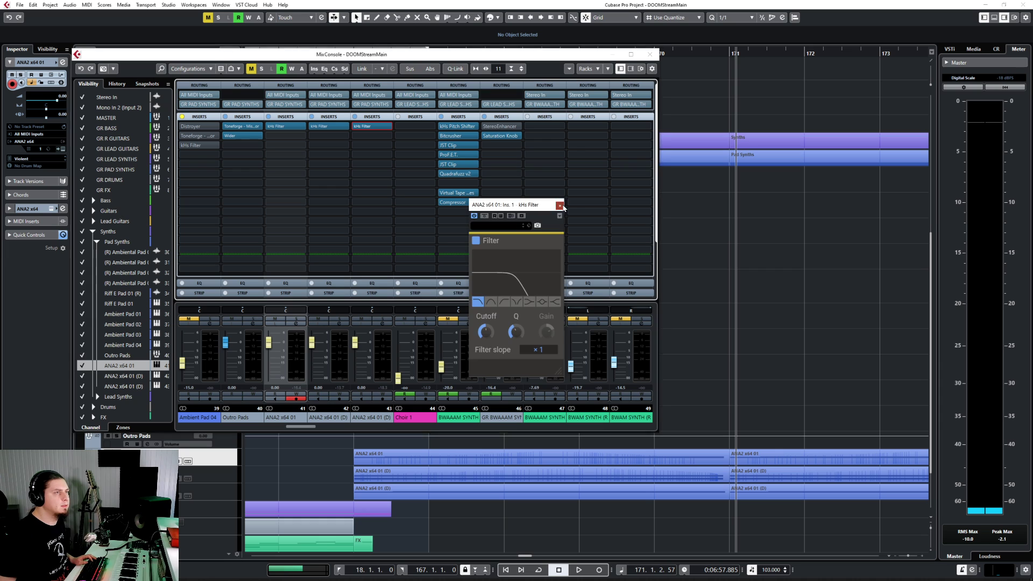
pyautogui.click(560, 205)
pyautogui.click(364, 126)
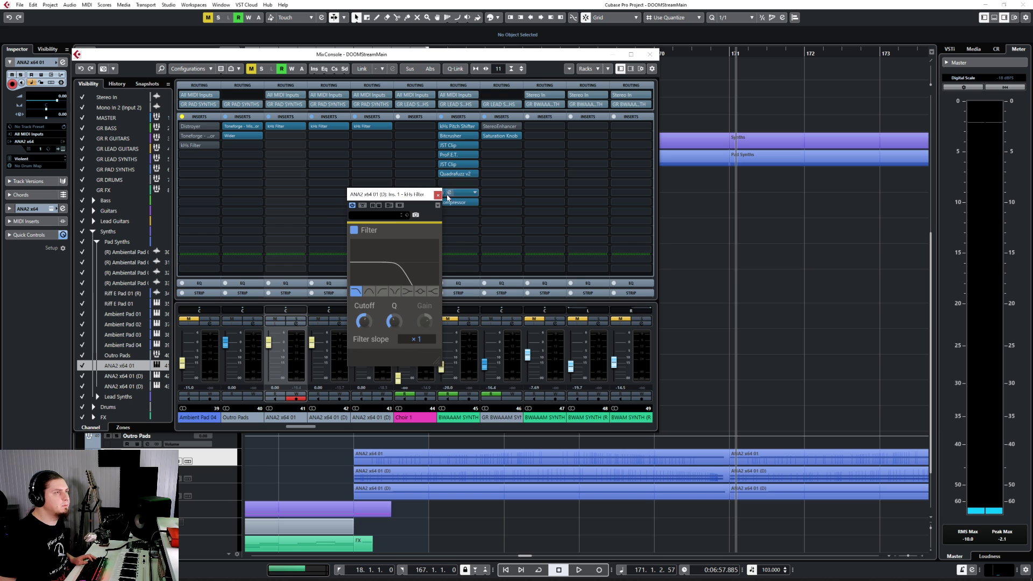
pyautogui.click(437, 194)
pyautogui.click(650, 54)
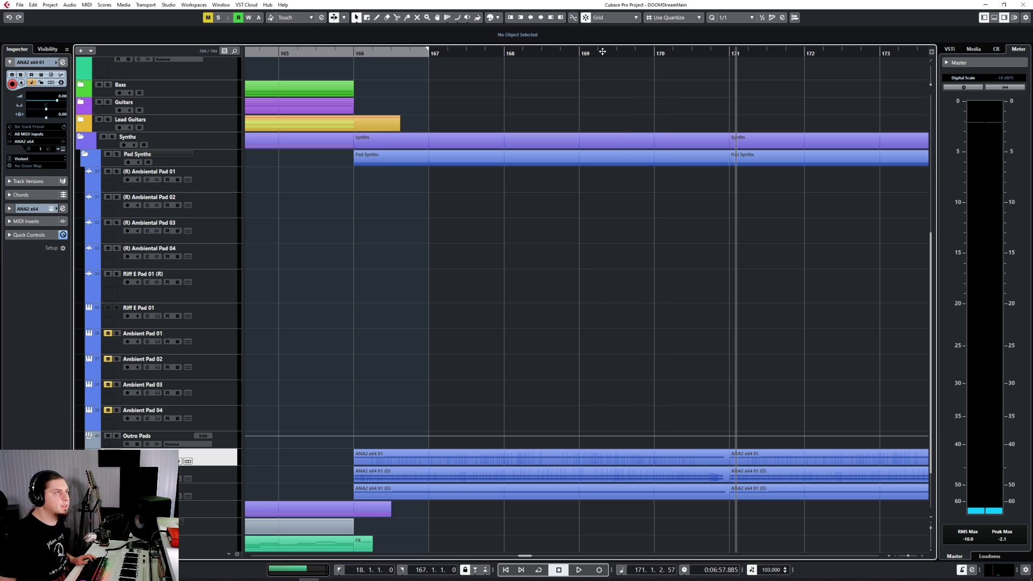
# Play the outro from bar 165 to audition the layered ANA2 pads, and stop playback.
pyautogui.click(308, 51)
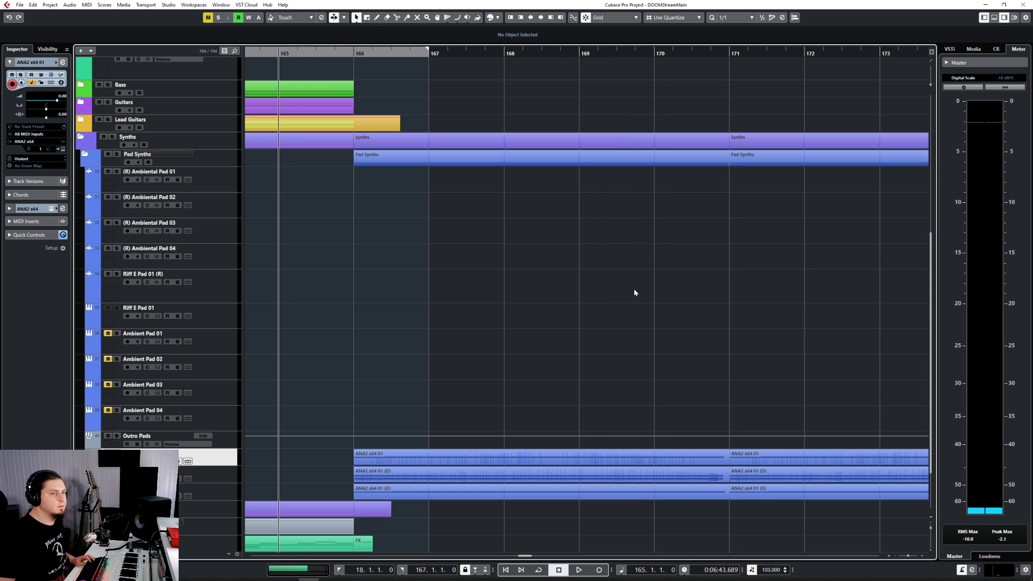
pyautogui.press('space')
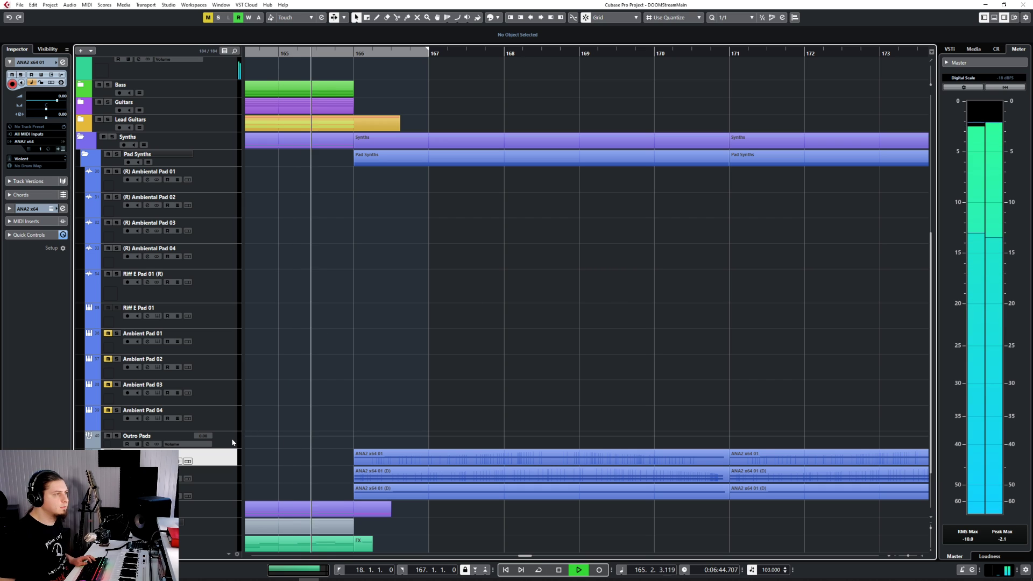
pyautogui.click(135, 441)
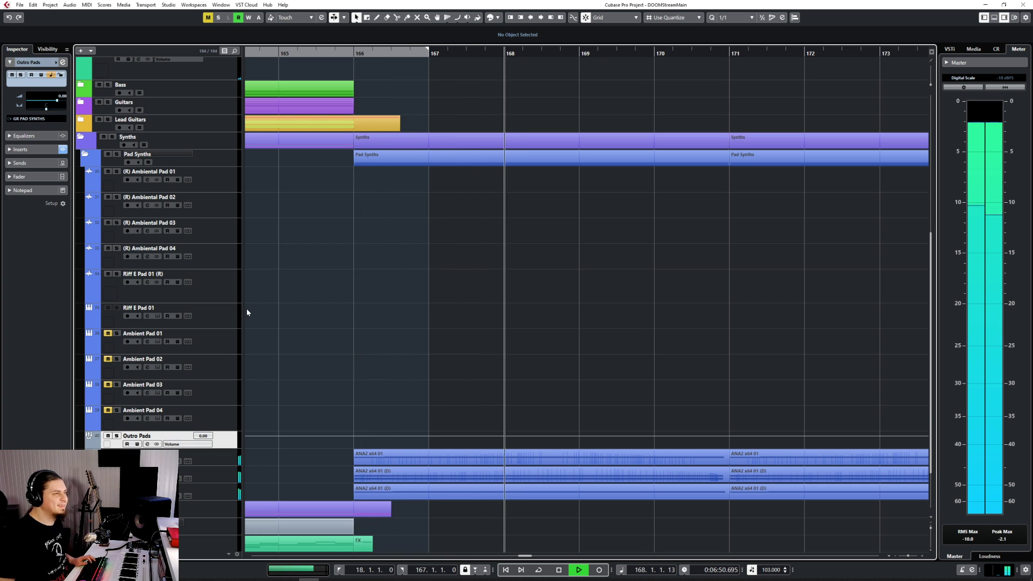
pyautogui.click(221, 473)
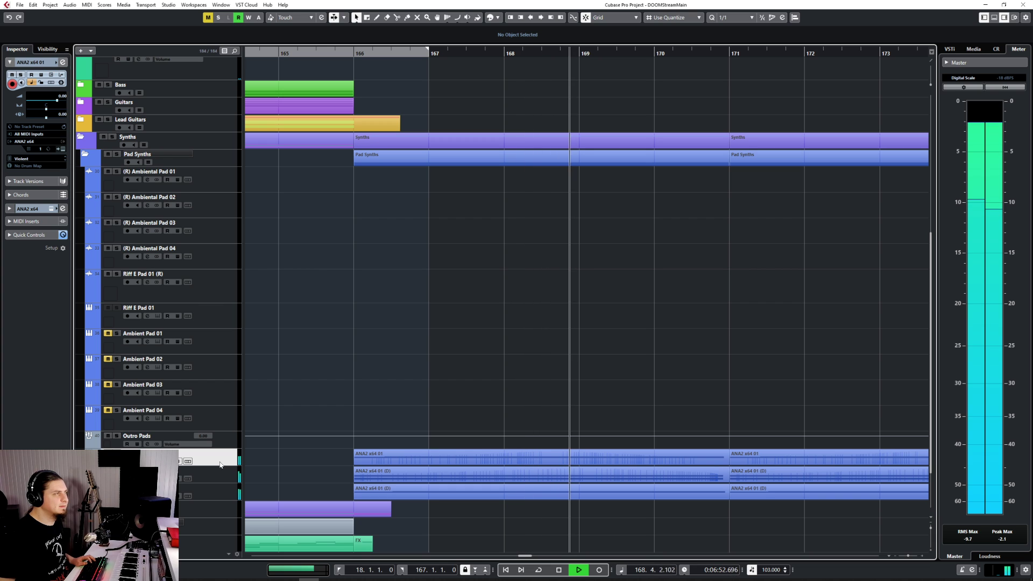
pyautogui.click(219, 490)
pyautogui.press('space')
# Set the ANA2 pad tracks' volumes to -10 and move the Wall Cave track to second place among them.
pyautogui.click(216, 457)
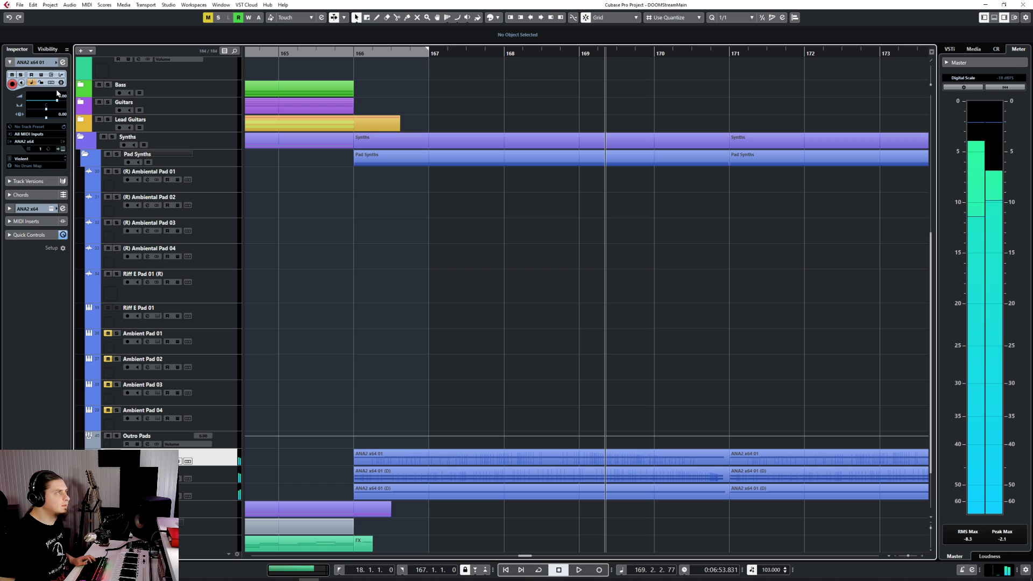
pyautogui.click(59, 96)
pyautogui.write('-10')
pyautogui.press('Return')
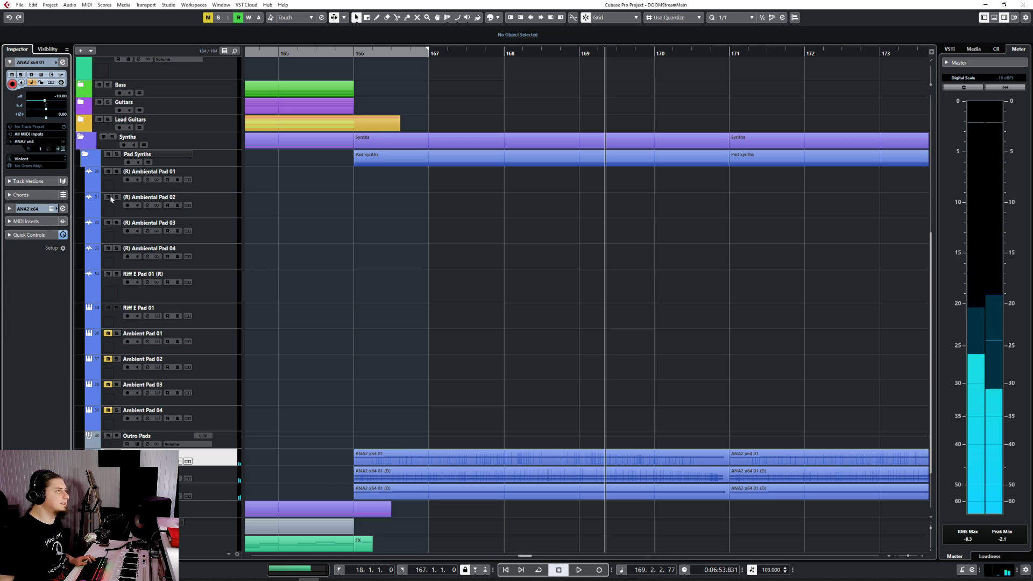
pyautogui.click(224, 479)
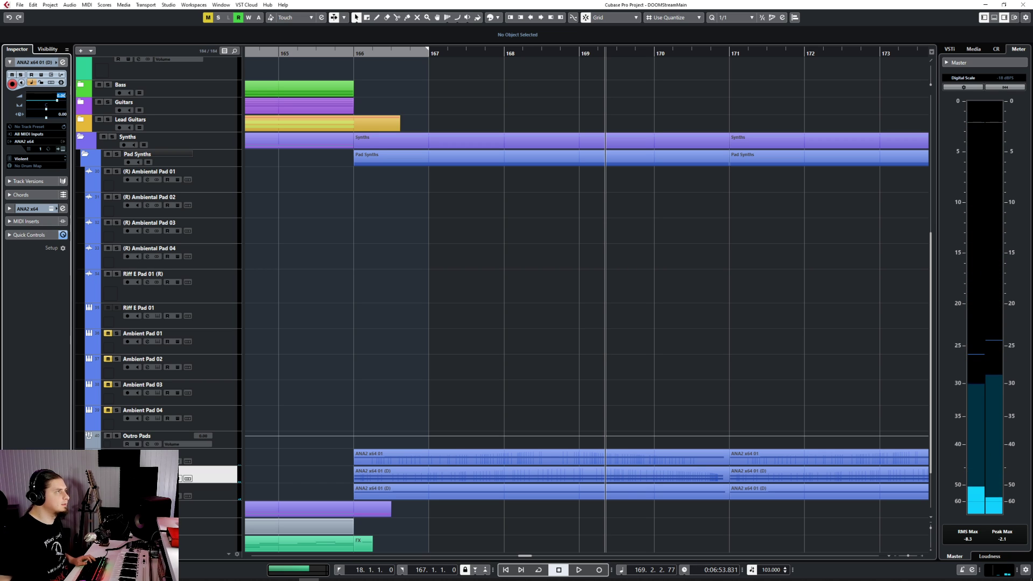
pyautogui.press('Down')
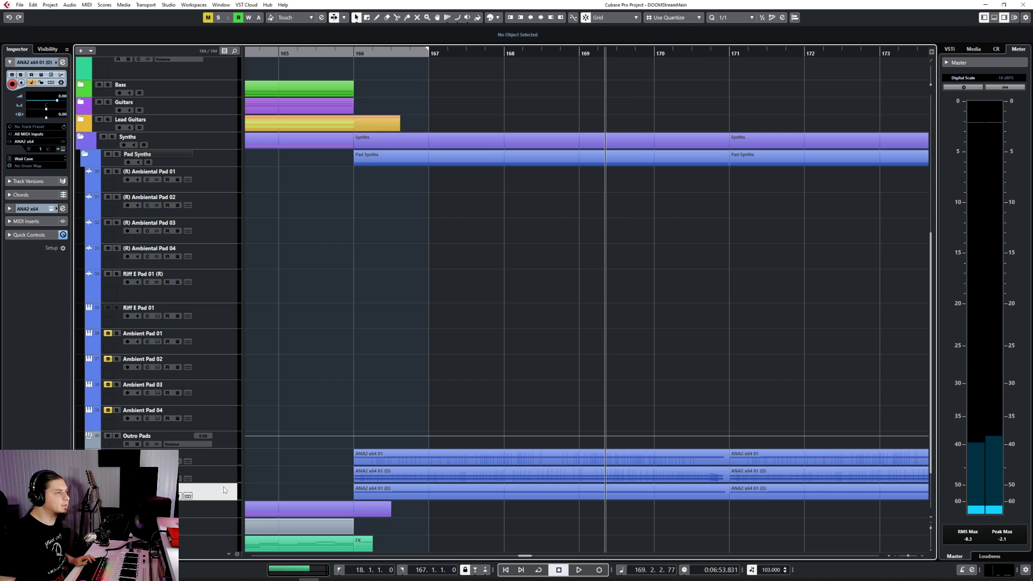
pyautogui.doubleClick(61, 95)
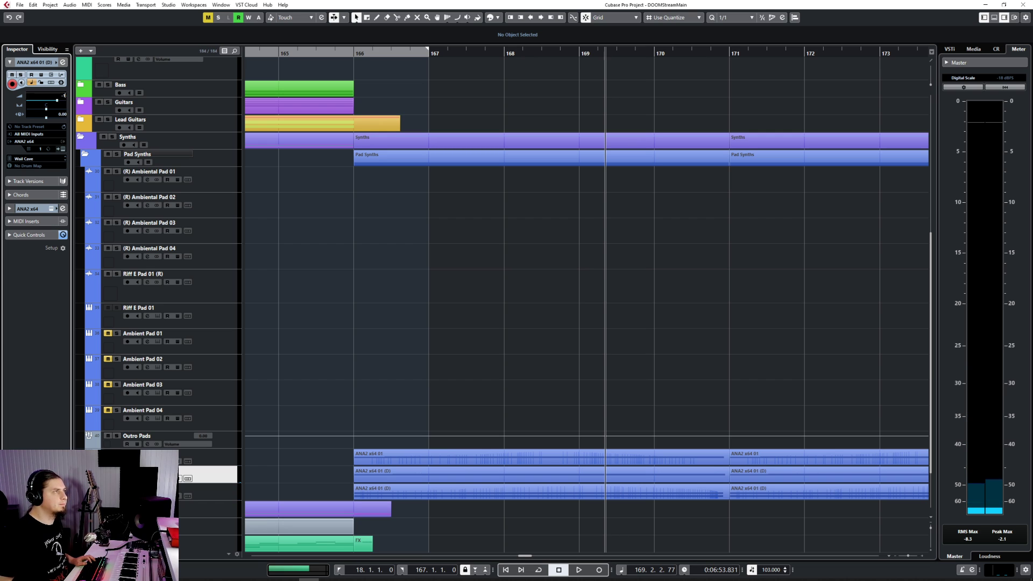
# Play the outro from bar 165 to audition the rebalanced pads with the Outro Pads group selected, and stop playback.
pyautogui.doubleClick(315, 51)
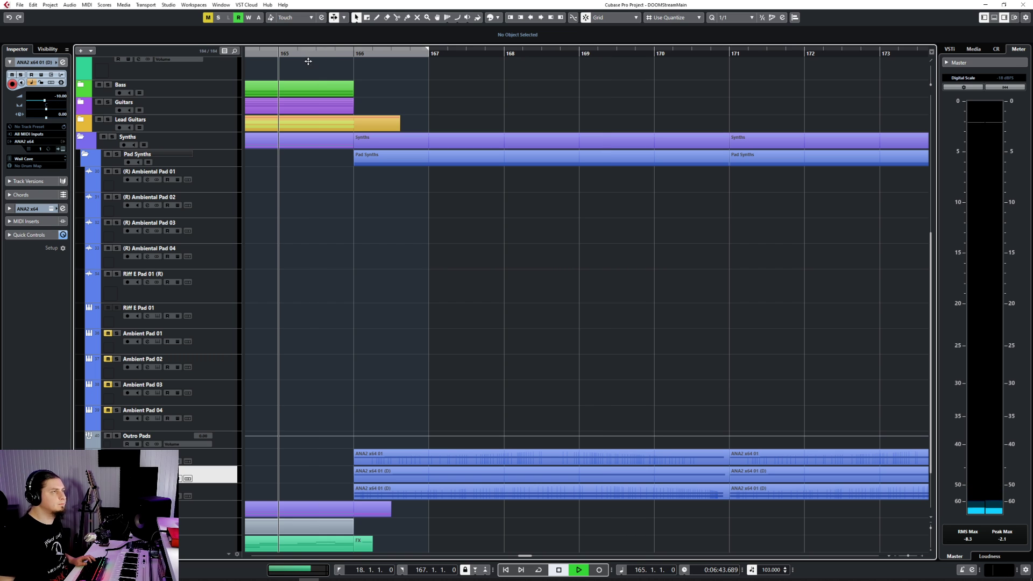
pyautogui.click(235, 436)
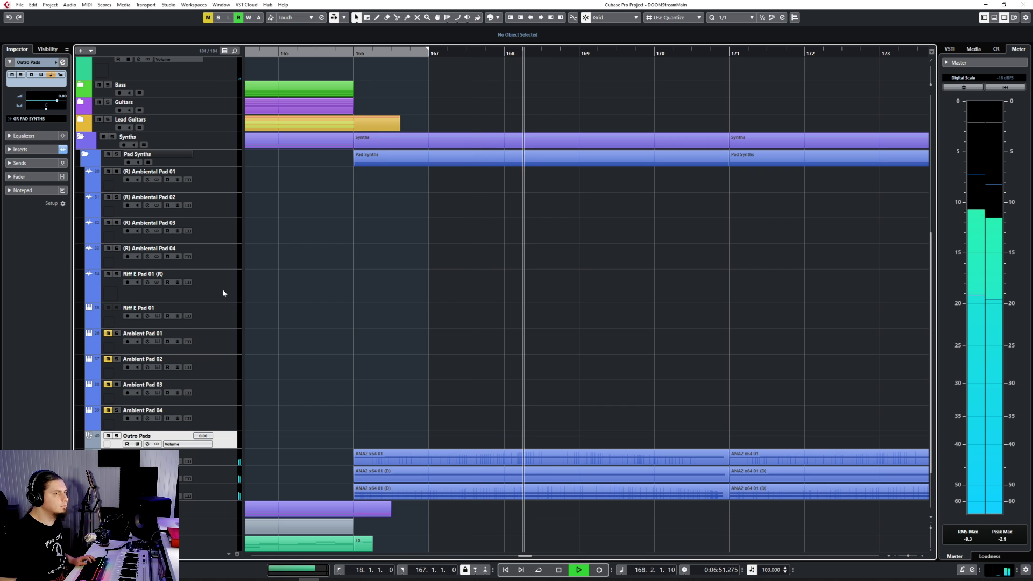
pyautogui.scroll(-3, 343, 416)
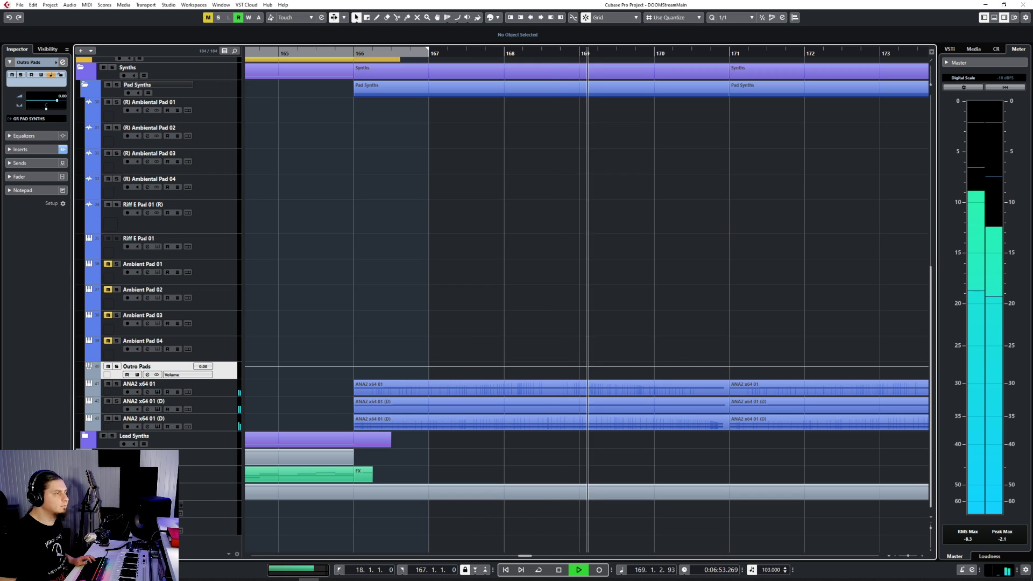
pyautogui.press('space')
# Extend the REV-TSOR1 Sub Drops 01 event on the BOOM track to bar 167 and lengthen its fade-out to 0.2.2.1.
pyautogui.scroll(-15, 393, 432)
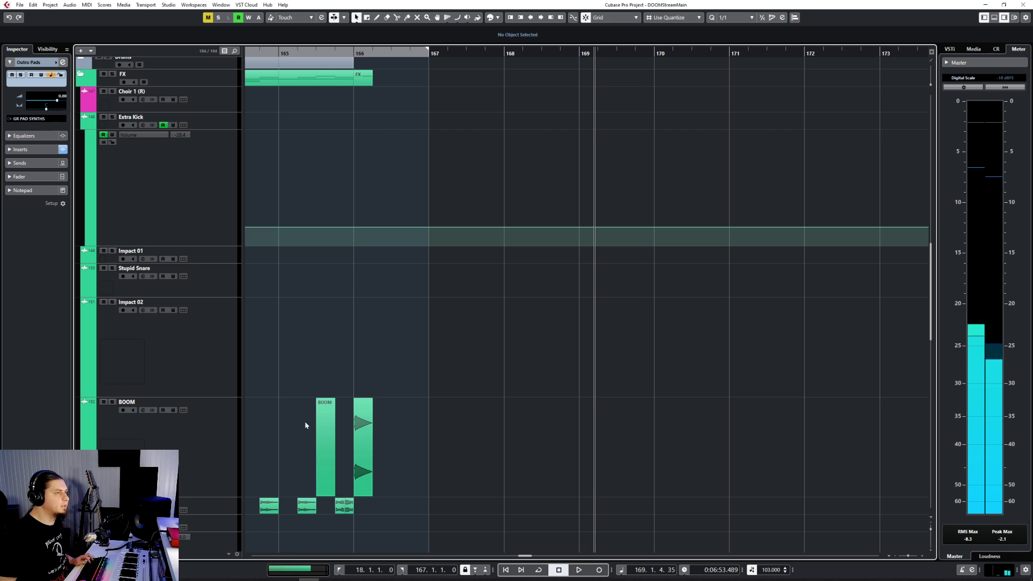
pyautogui.scroll(5, 355, 377)
pyautogui.click(376, 431)
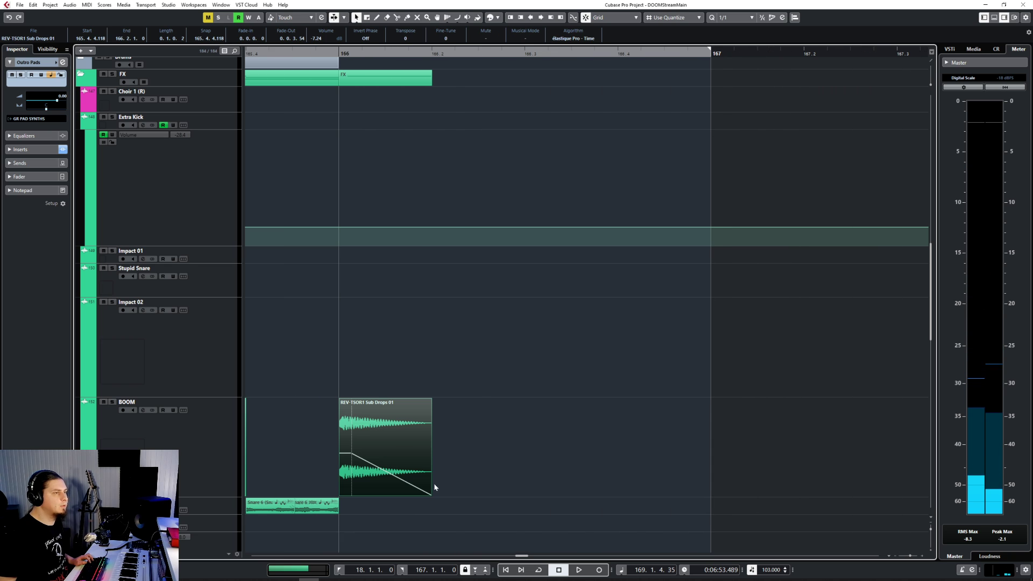
pyautogui.moveTo(430, 493); pyautogui.dragTo(711, 493)
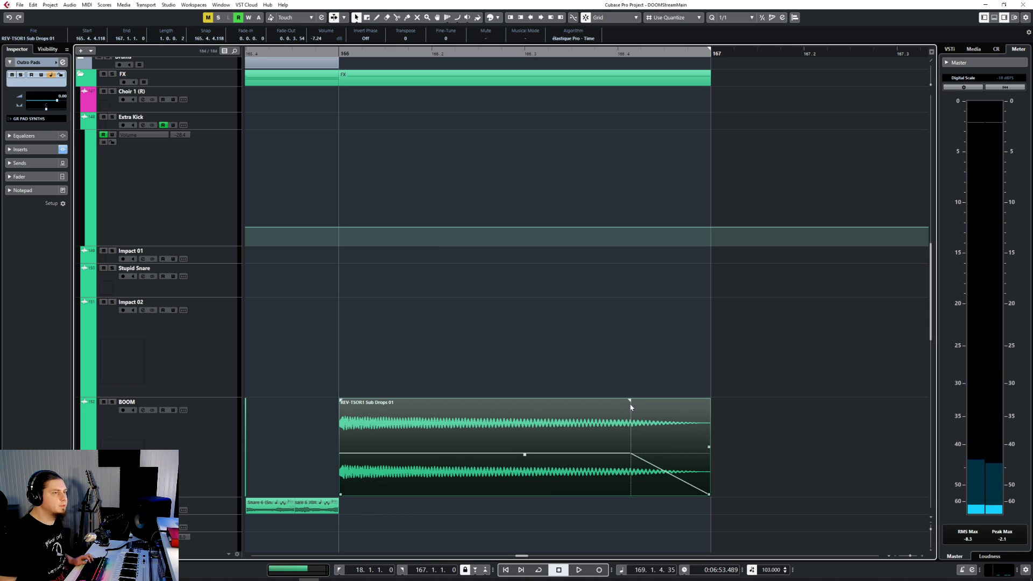
pyautogui.moveTo(630, 400); pyautogui.dragTo(476, 406)
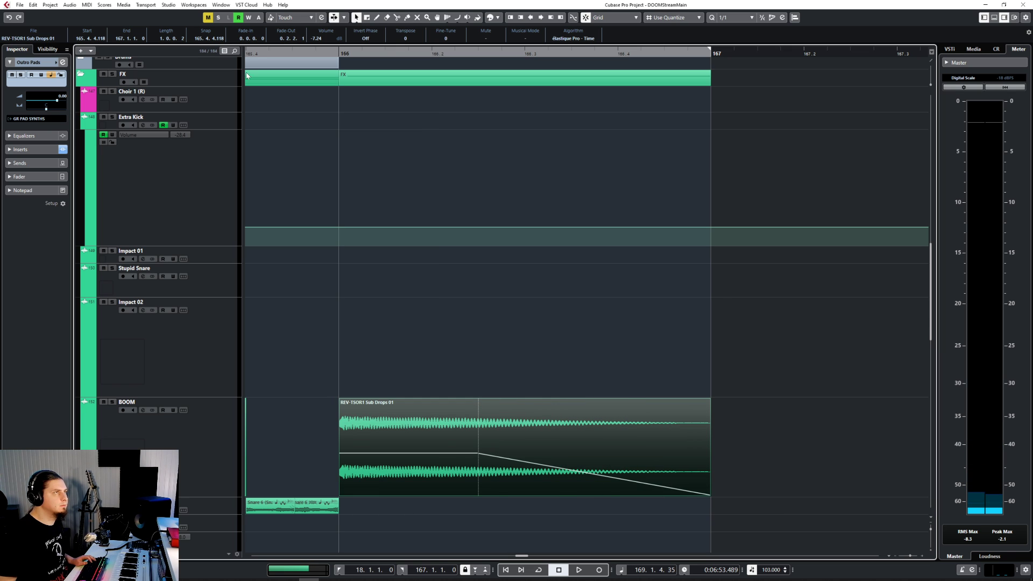
# Play from bar 165 and raise the sub drop event's volume to -5.77 during playback.
pyautogui.scroll(-4, 435, 283)
pyautogui.click(267, 53)
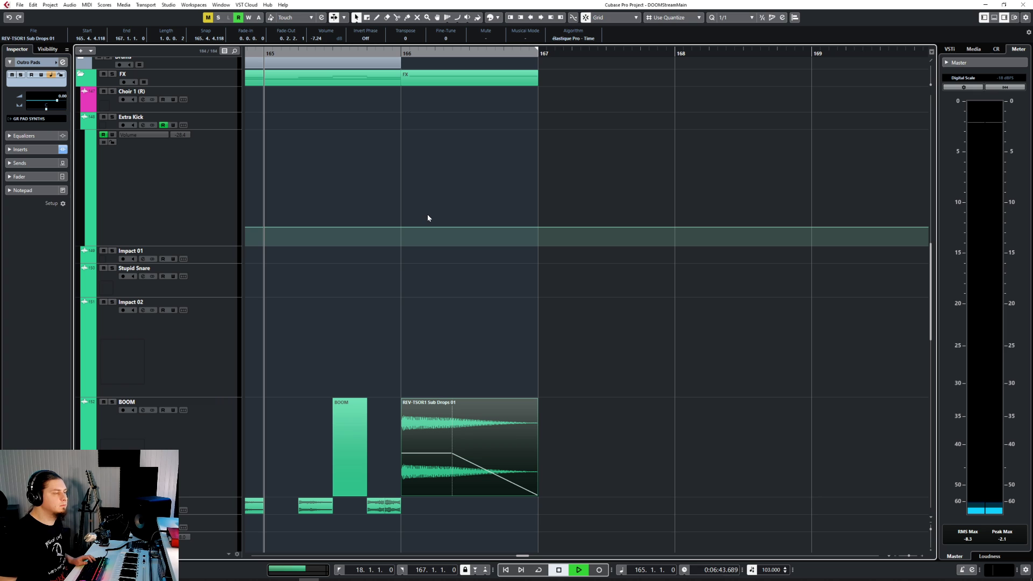
pyautogui.press('space')
pyautogui.moveTo(469, 455); pyautogui.dragTo(469, 447)
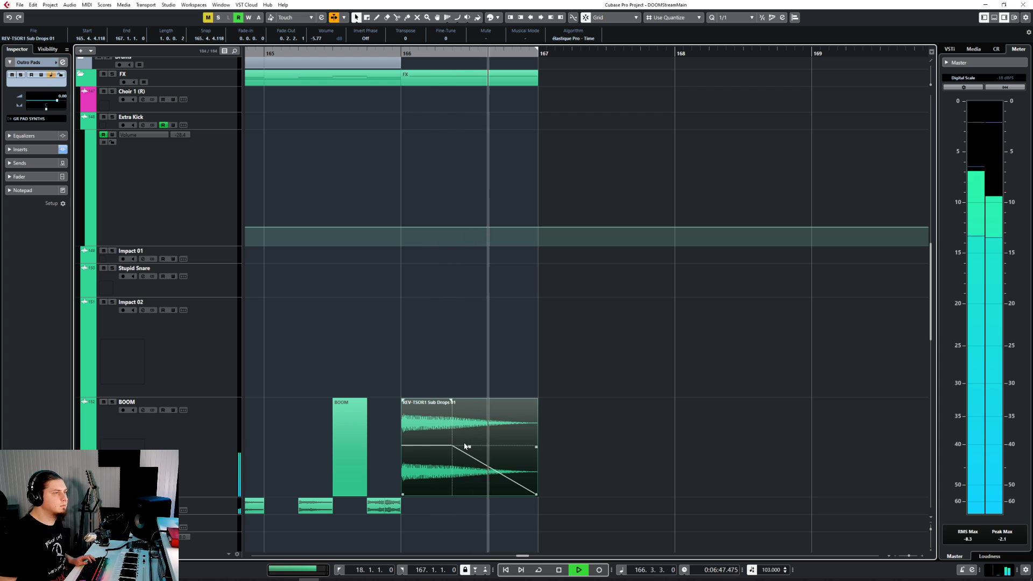
# Listen through the pad ending past bar 175, select the Outro Pads group with its three ANA2 tracks, and stop playback.
pyautogui.scroll(5, 538, 412)
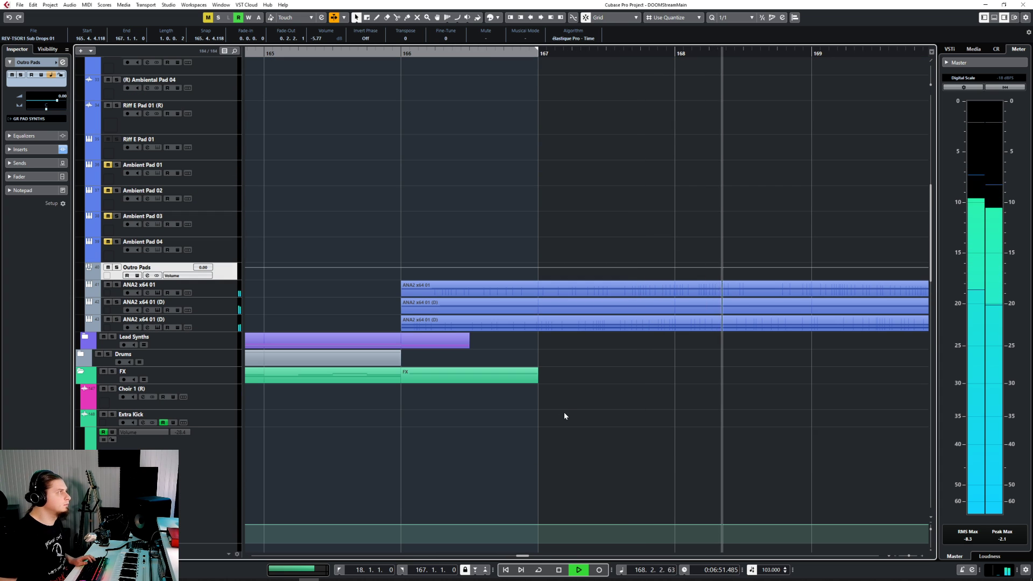
pyautogui.keyDown('ctrl'); pyautogui.scroll(-3, 564, 412); pyautogui.keyUp('ctrl')
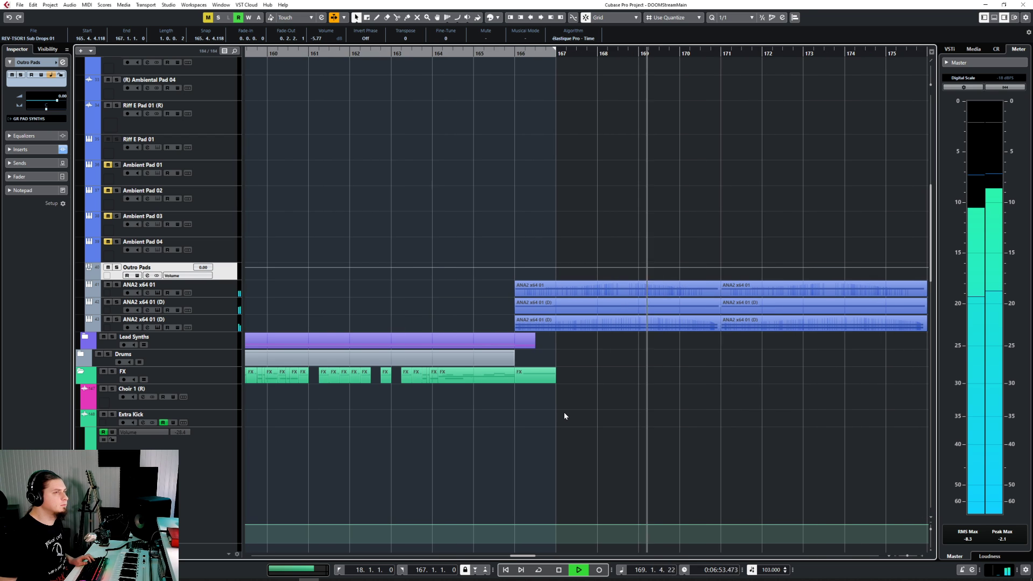
pyautogui.keyDown('ctrl'); pyautogui.scroll(-2, 564, 416); pyautogui.keyUp('ctrl')
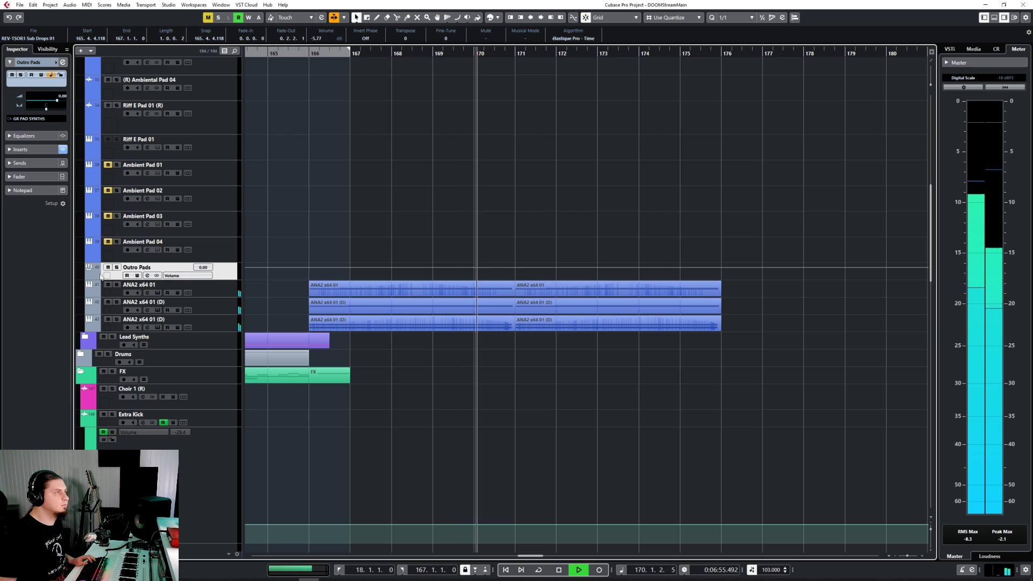
pyautogui.keyDown('shift'); pyautogui.click(221, 322); pyautogui.keyUp('shift')
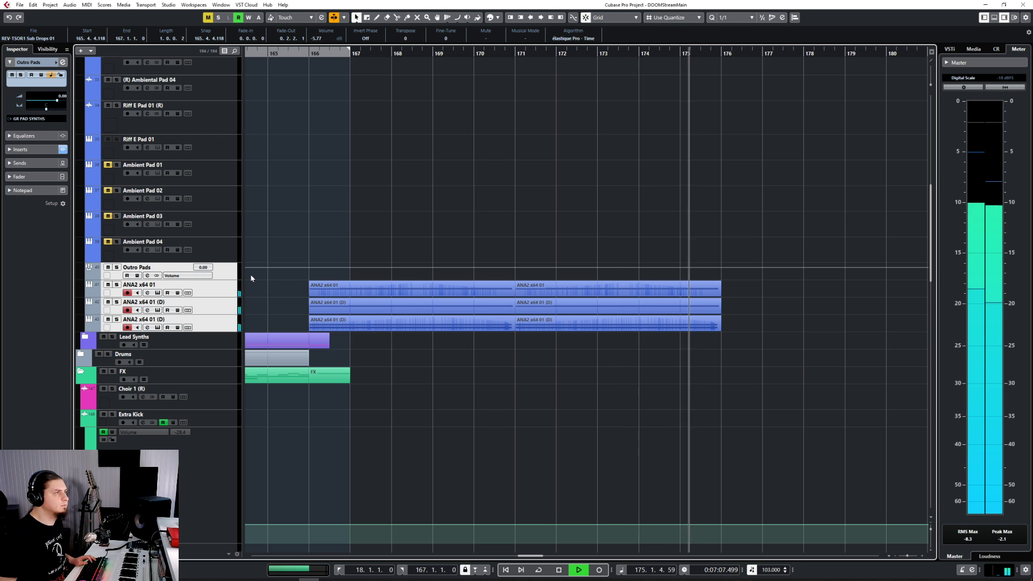
pyautogui.press('space')
# Glue the two consecutive parts on each of the three ANA2 pad tracks into one part from bar 166 to 176.
pyautogui.click(477, 293)
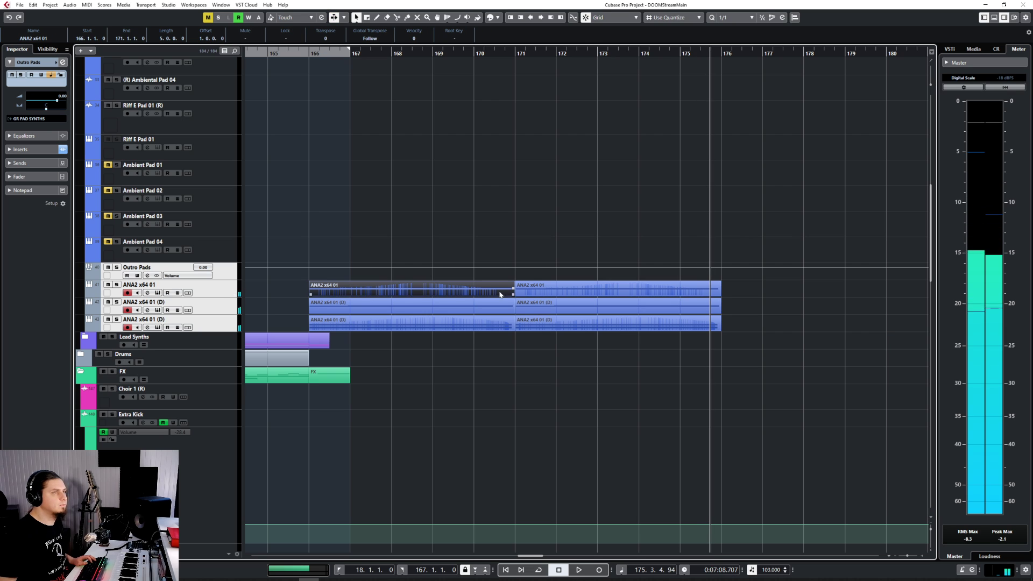
pyautogui.rightClick(522, 292)
pyautogui.click(573, 293)
pyautogui.click(488, 290)
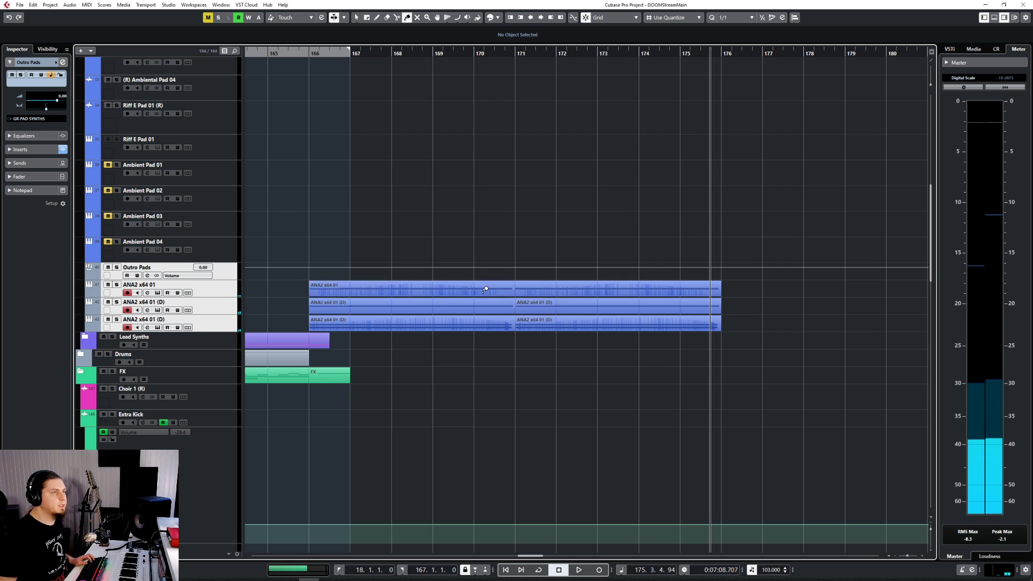
pyautogui.click(487, 307)
pyautogui.click(492, 323)
pyautogui.rightClick(506, 323)
pyautogui.click(508, 323)
# Lengthen the first note in the ANA2 x64 01 part to end at bar 171, and close the editor.
pyautogui.doubleClick(477, 289)
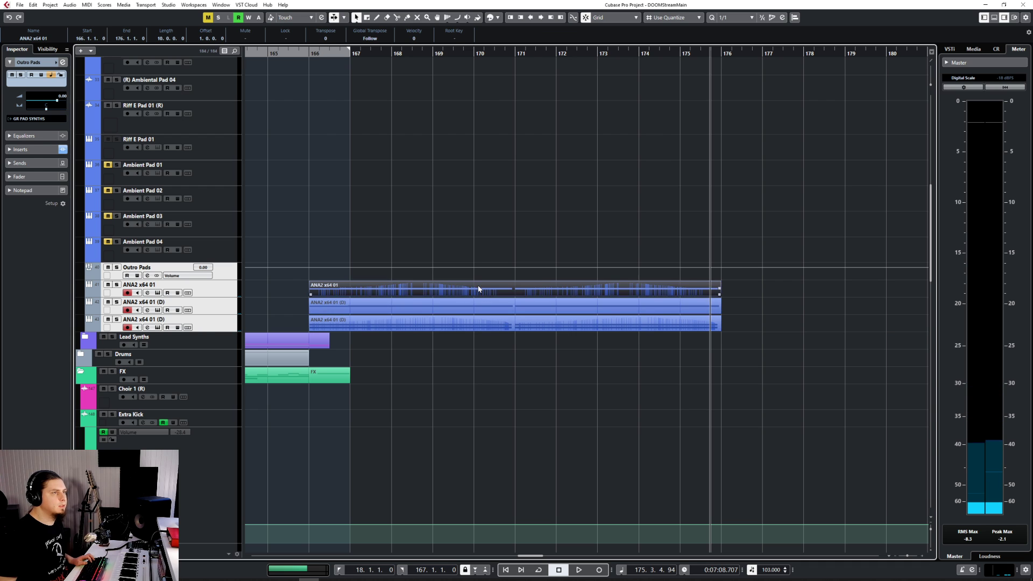
pyautogui.click(477, 388)
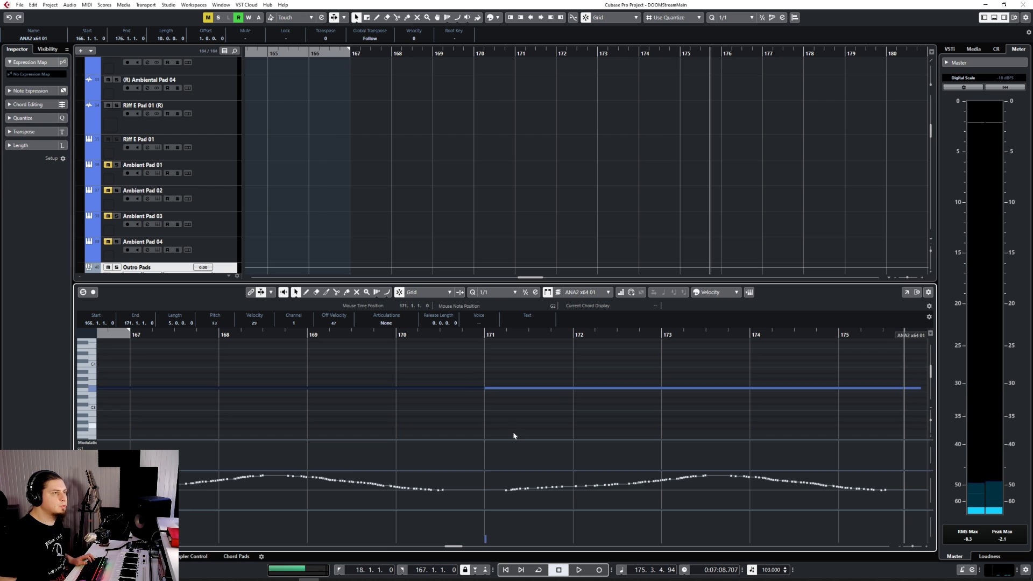
pyautogui.click(313, 338)
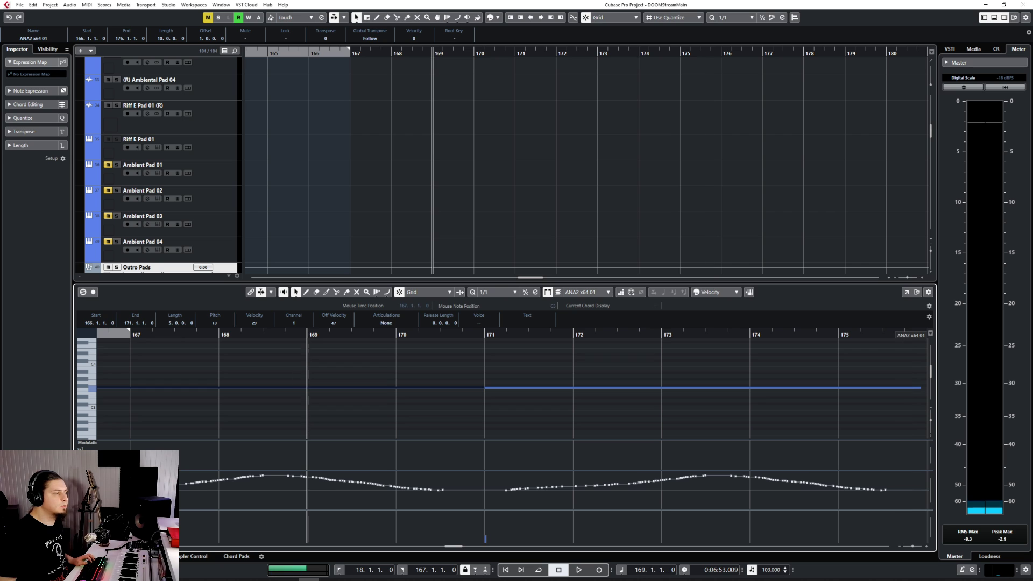
pyautogui.click(81, 556)
# Lengthen the first note in the upper ANA2 x64 01 (D) part to end at bar 171, and close the editor.
pyautogui.doubleClick(515, 311)
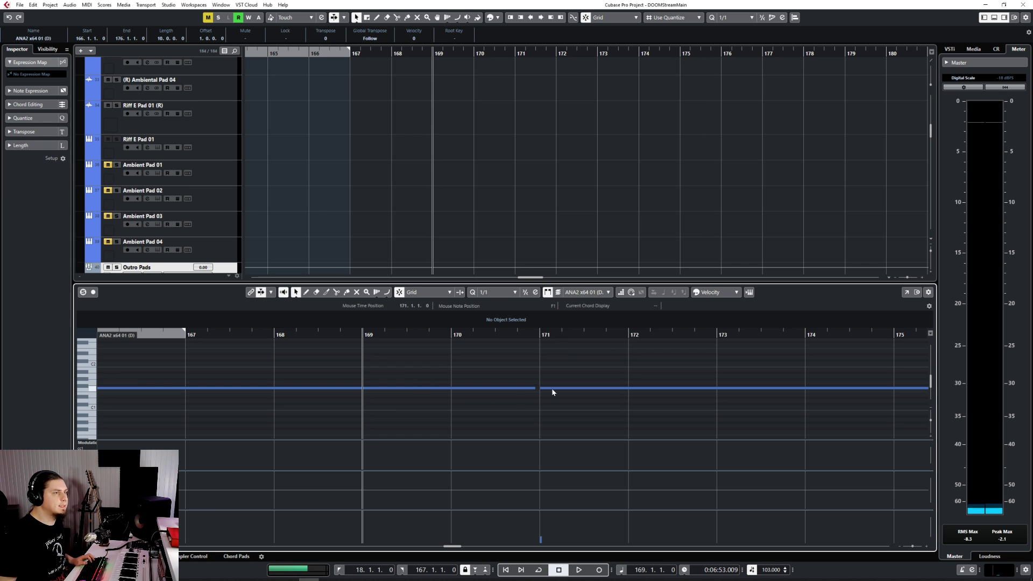
pyautogui.moveTo(533, 389); pyautogui.dragTo(541, 389)
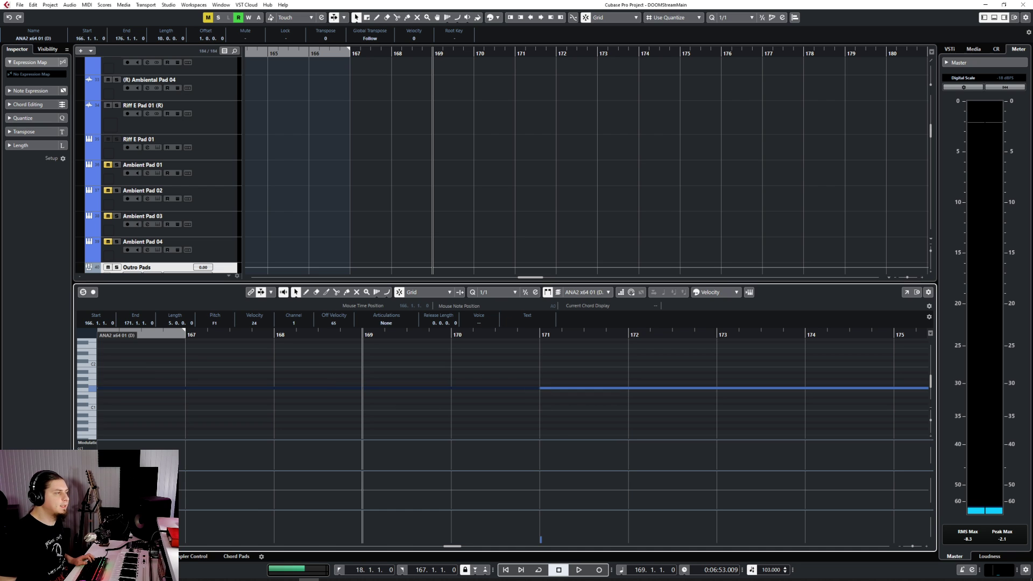
pyautogui.click(81, 557)
# Lengthen both first notes in the lower ANA2 x64 01 (D) part to end at bar 171, and close the editor.
pyautogui.doubleClick(508, 326)
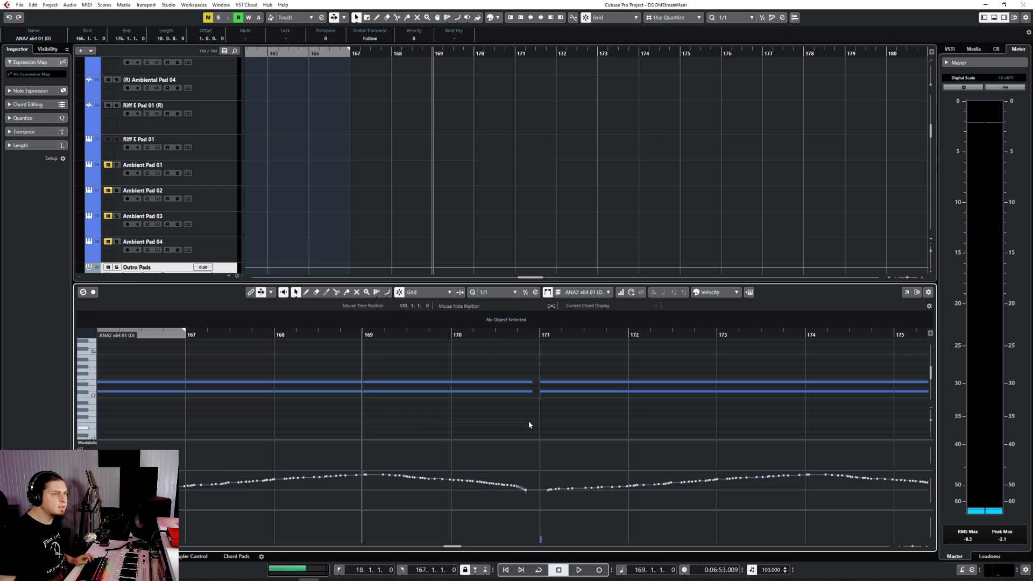
pyautogui.moveTo(527, 385); pyautogui.dragTo(528, 393)
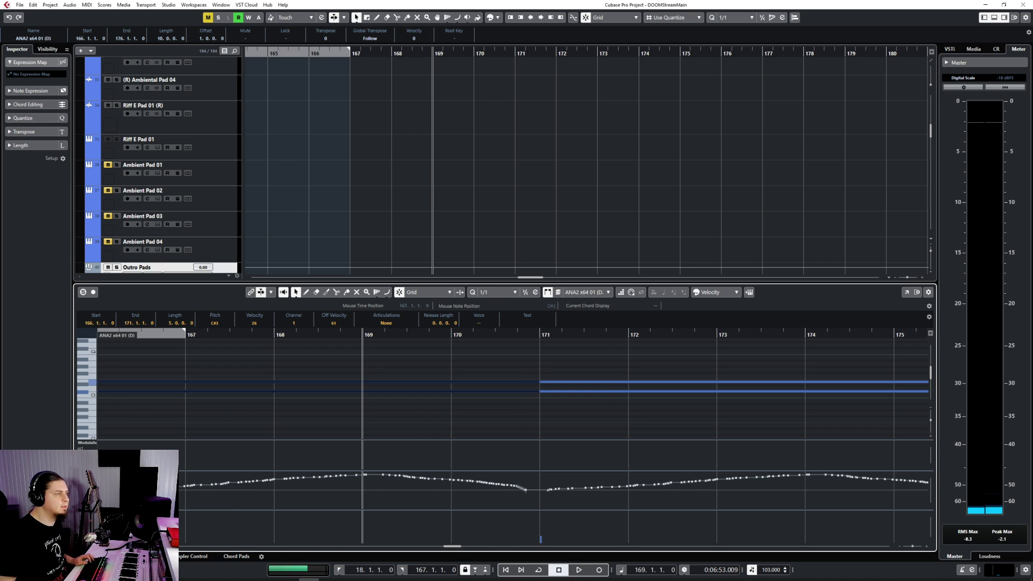
pyautogui.click(81, 556)
# Play the transition into the pad outro around bar 166 while checking the group channels, and stop playback.
pyautogui.click(300, 52)
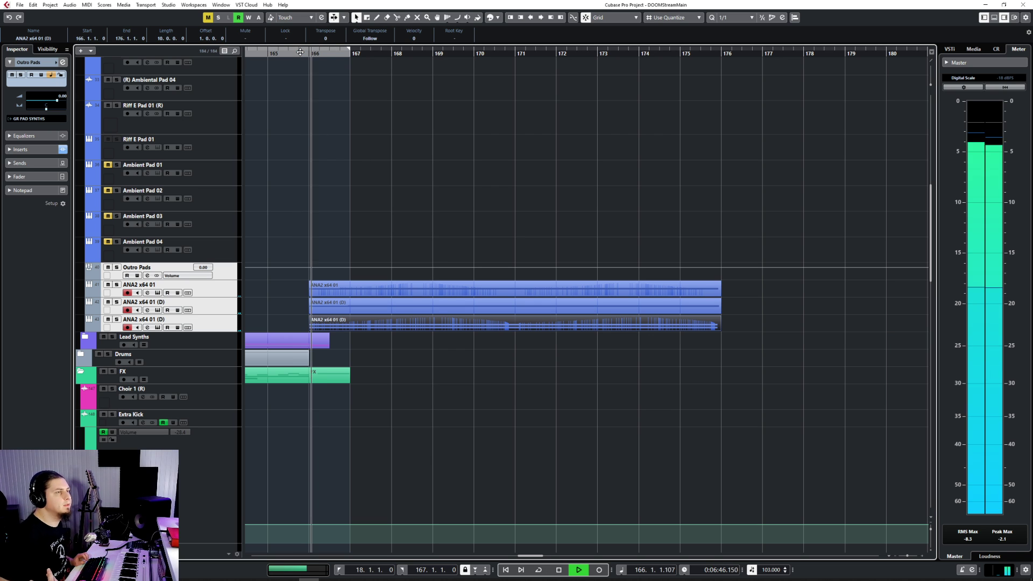
pyautogui.scroll(10, 395, 377)
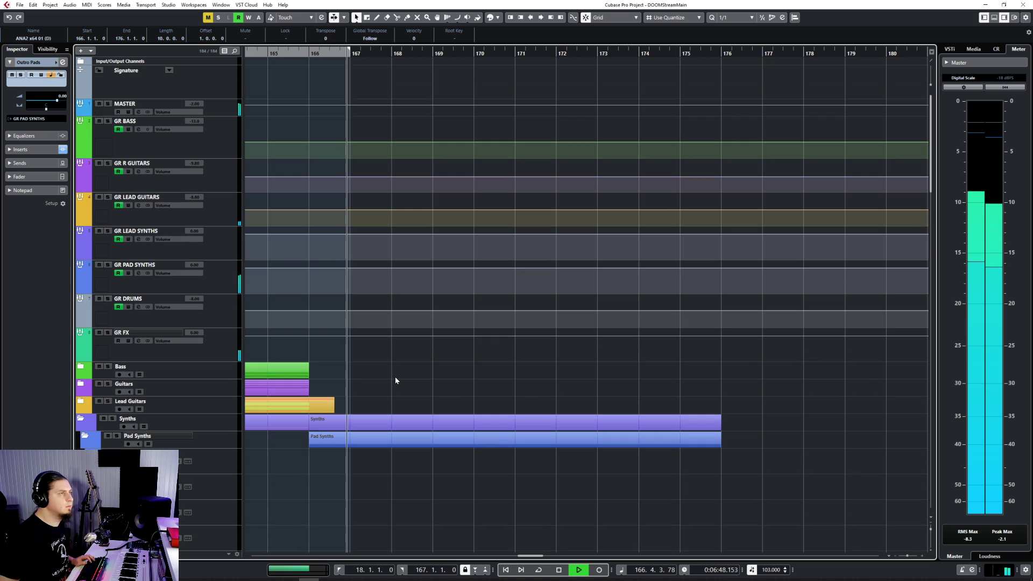
pyautogui.scroll(-3, 395, 377)
pyautogui.press('space')
# Expand the Lead Synths folder to inspect its tracks and place the playback cursor at bar 165.
pyautogui.scroll(-8, 299, 353)
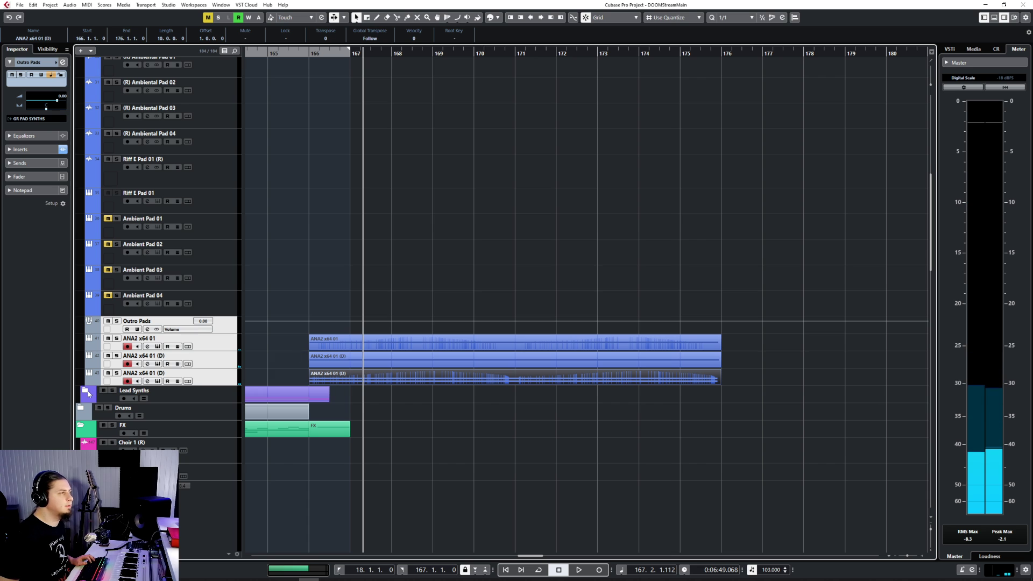
pyautogui.click(86, 392)
pyautogui.scroll(-5, 425, 426)
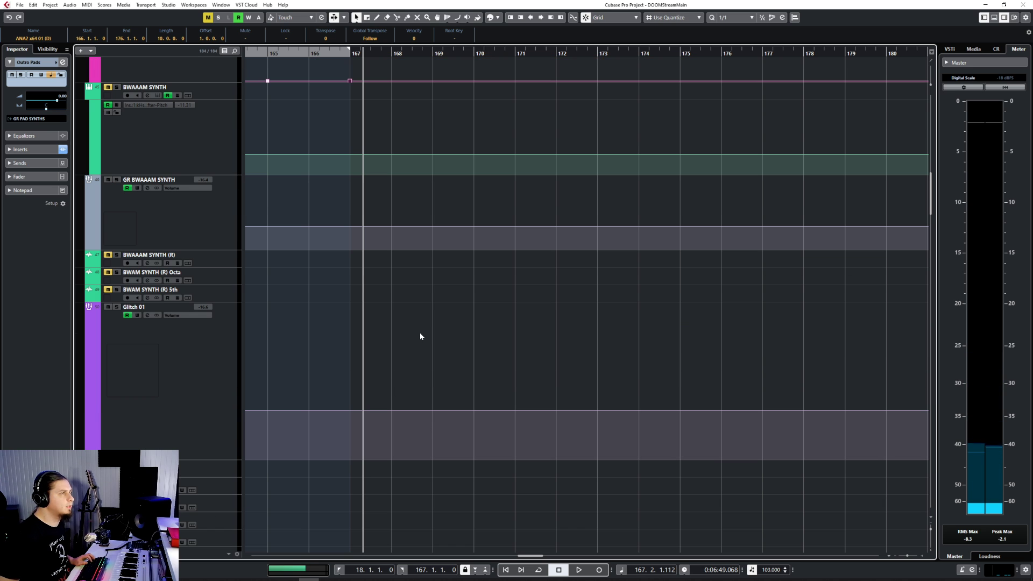
pyautogui.scroll(3, 421, 335)
pyautogui.hscroll(-3, 443, 246)
pyautogui.click(422, 53)
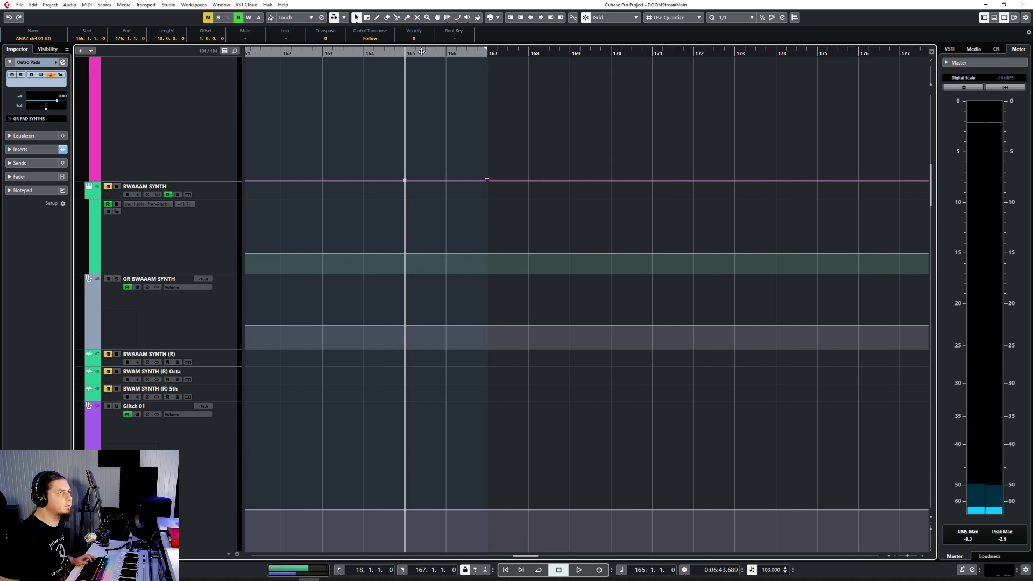
# Solo the Lead Synths folder, audition its ending from bars 165 and 166, and clear the solo.
pyautogui.scroll(4, 342, 301)
pyautogui.click(117, 291)
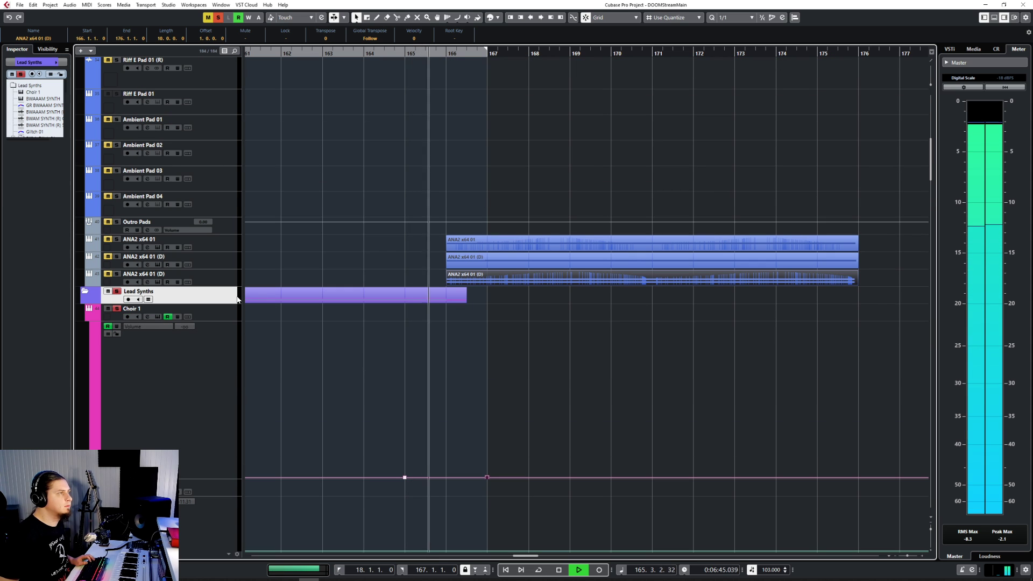
pyautogui.press('space')
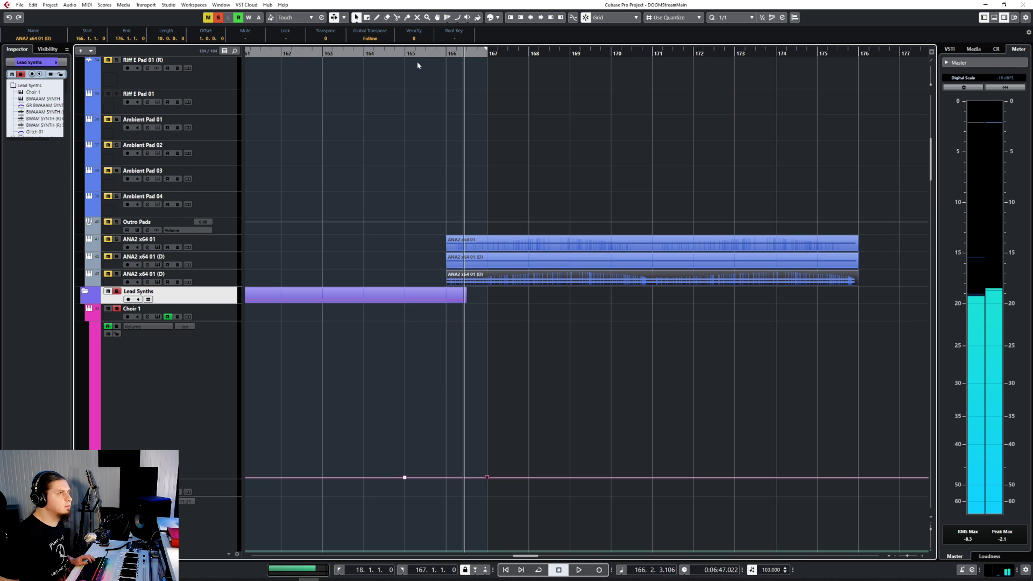
pyautogui.click(444, 52)
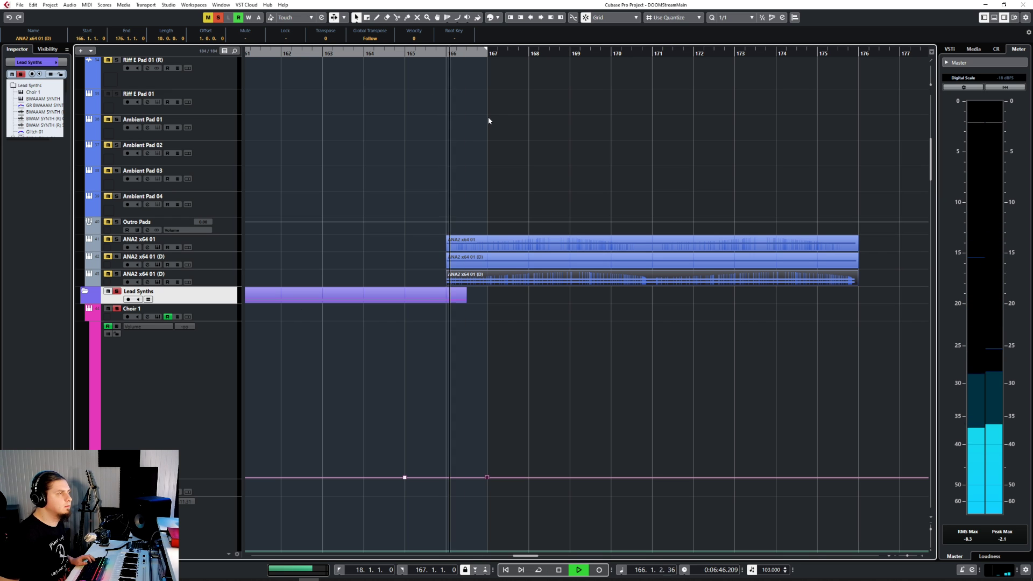
pyautogui.press('space')
pyautogui.press('s')
# Expand the Lead Guitars folder, audition it soloed from bar 166, and clear the solo.
pyautogui.scroll(6, 363, 221)
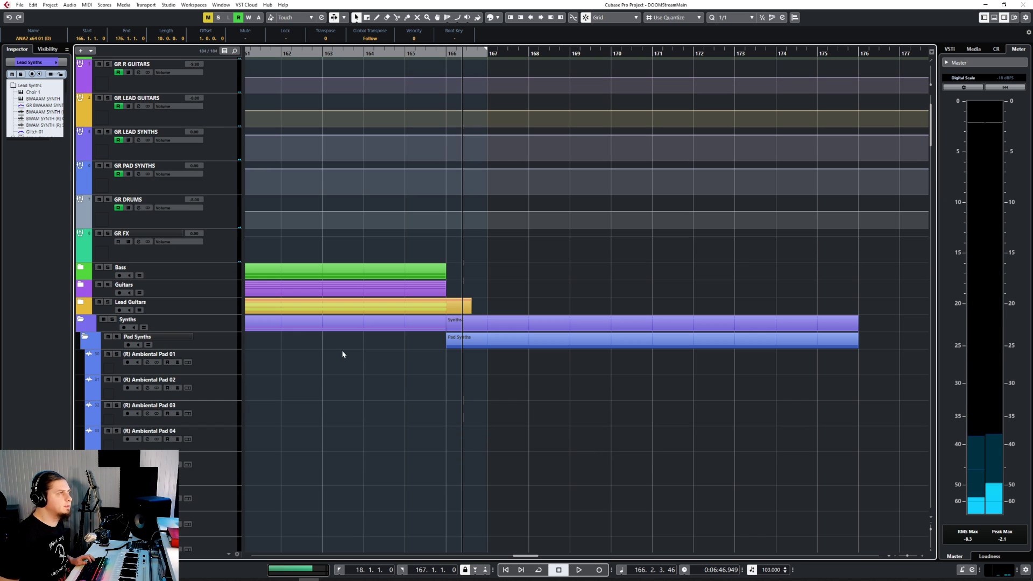
pyautogui.click(84, 305)
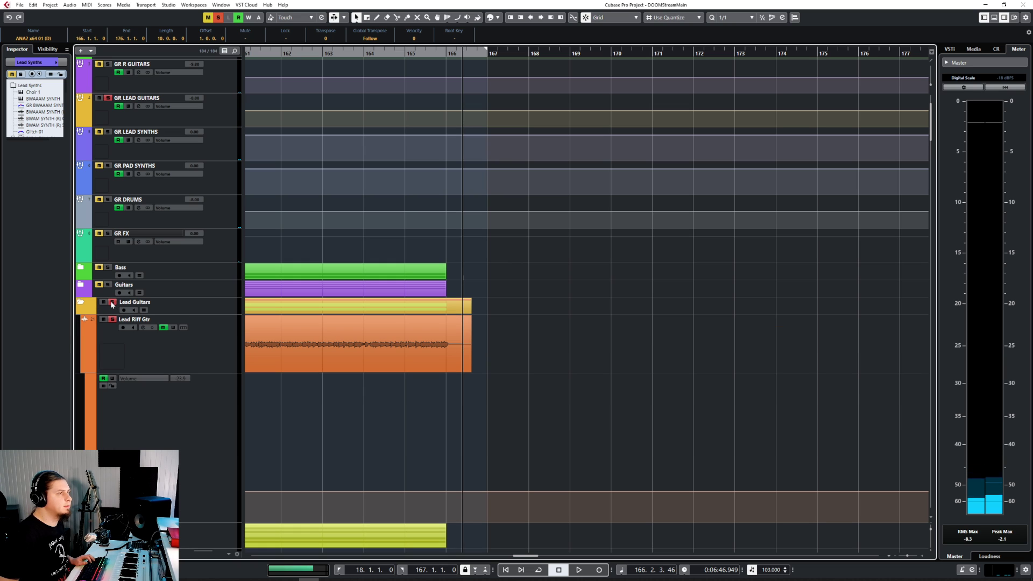
pyautogui.click(448, 54)
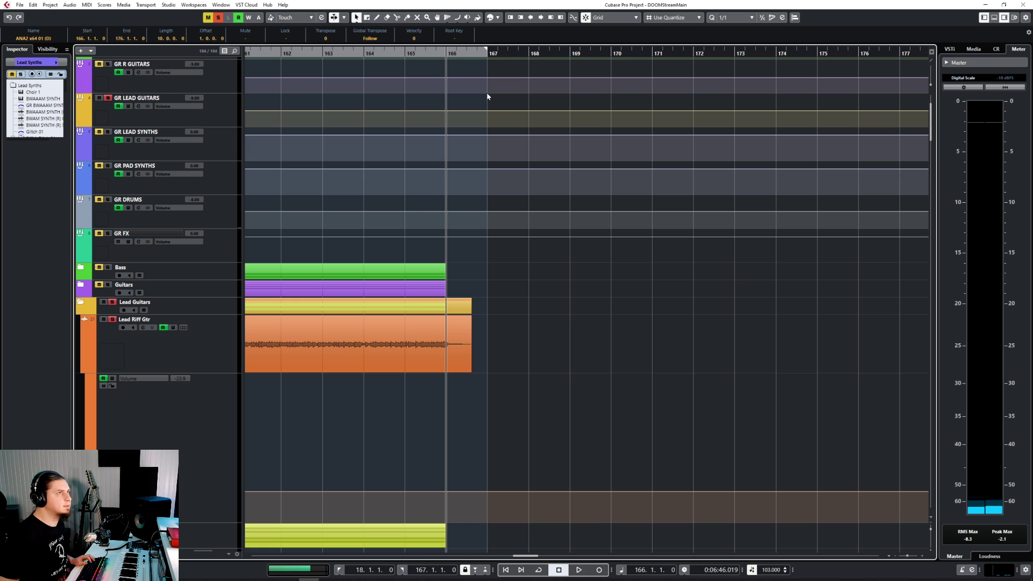
pyautogui.click(112, 303)
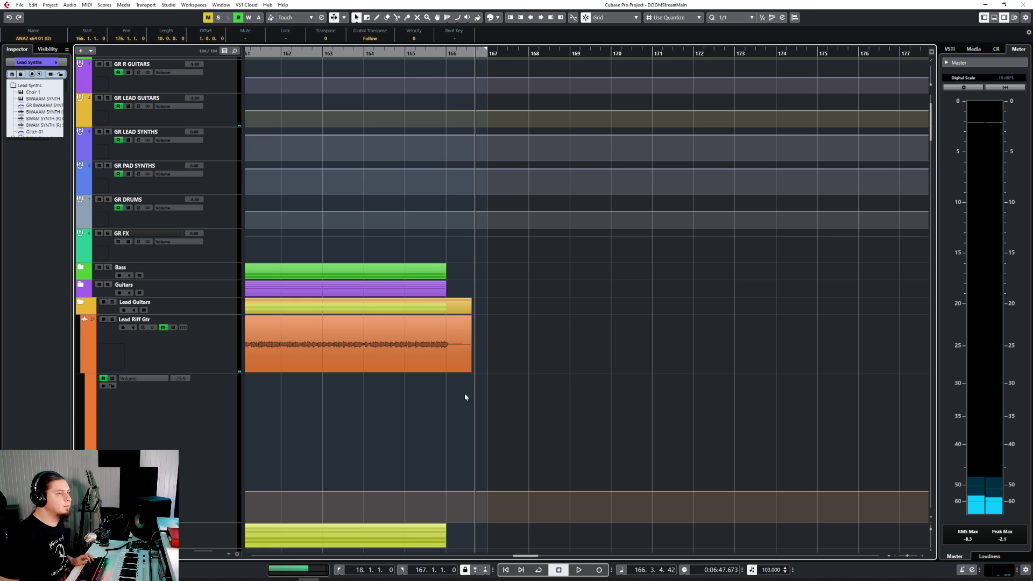
pyautogui.scroll(3, 465, 398)
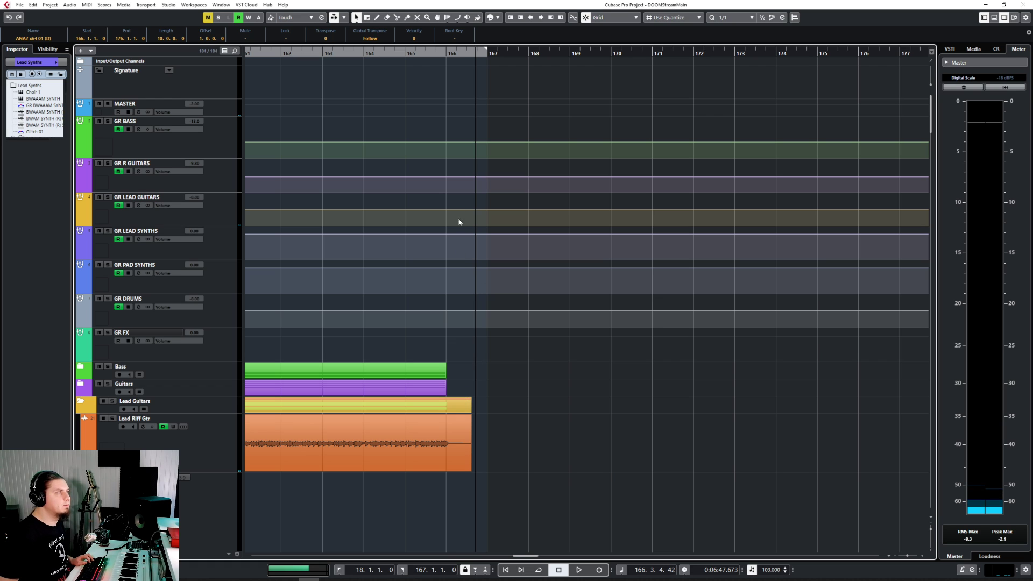
# Raise the GR LEAD GUITARS volume automation to -1.18 between bars 166 and 167, and audition the change from bar 165.
pyautogui.moveTo(447, 214); pyautogui.dragTo(445, 214)
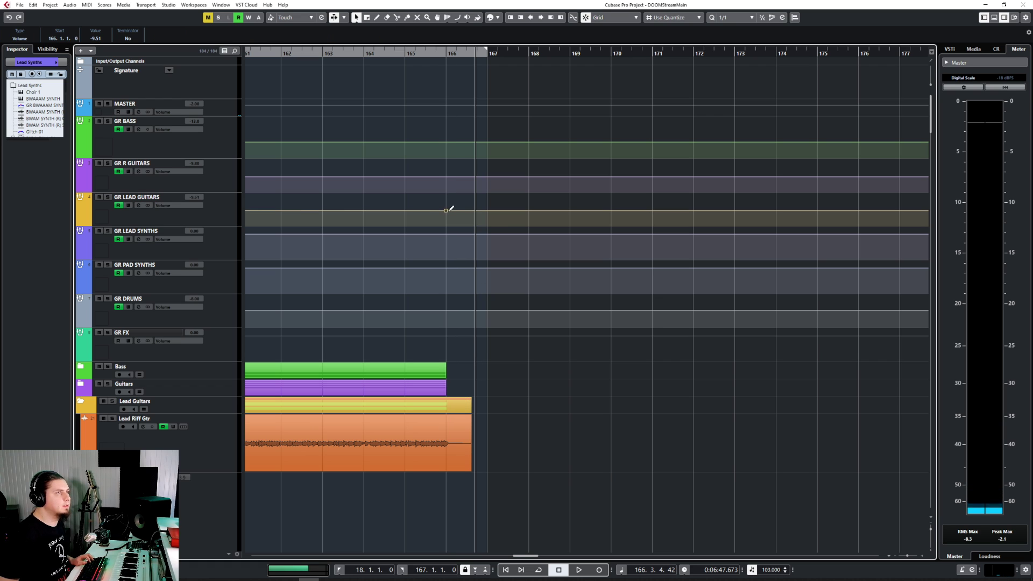
pyautogui.hotkey('ctrl', 'z')
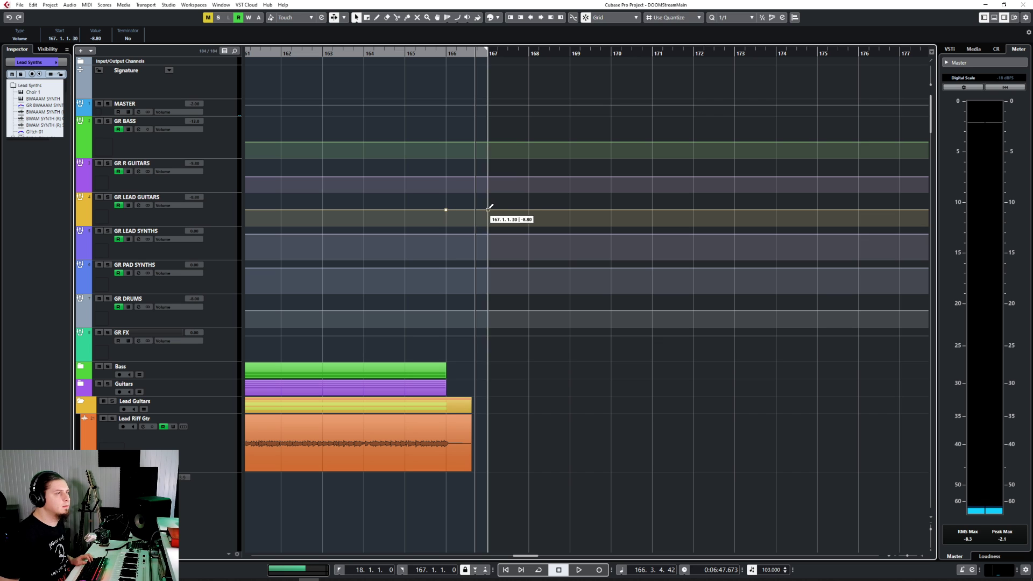
pyautogui.moveTo(489, 208); pyautogui.dragTo(487, 210)
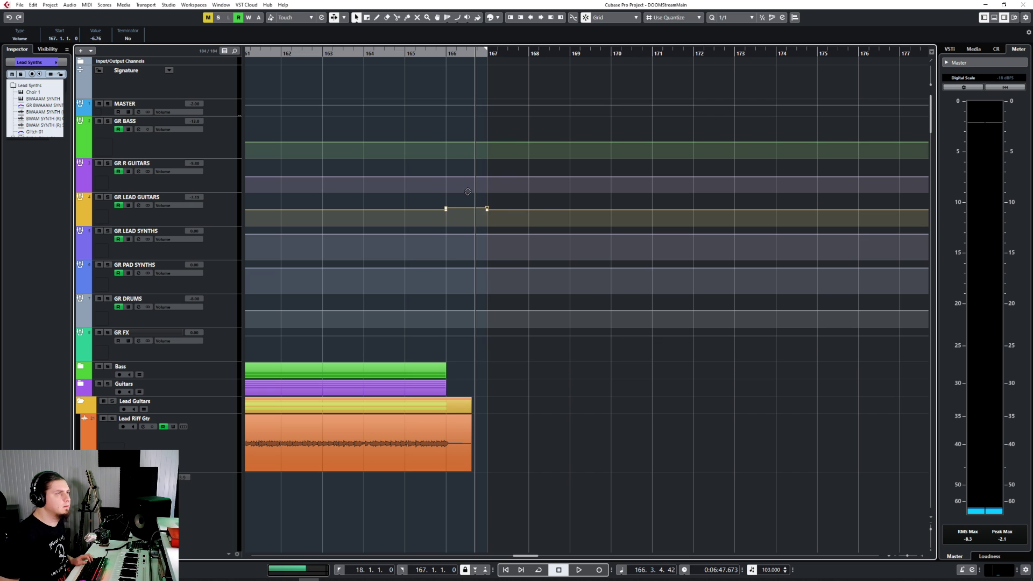
pyautogui.click(405, 54)
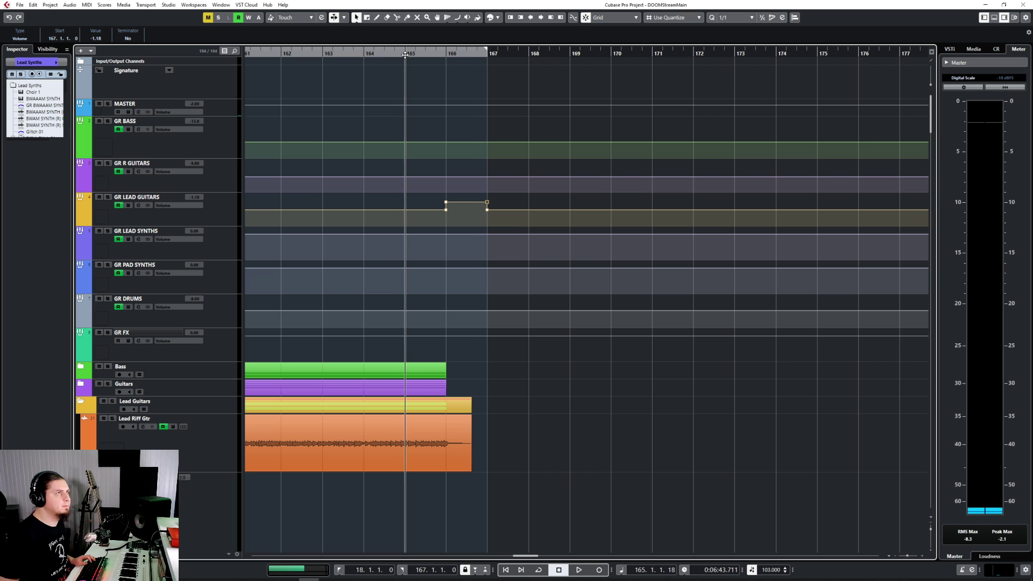
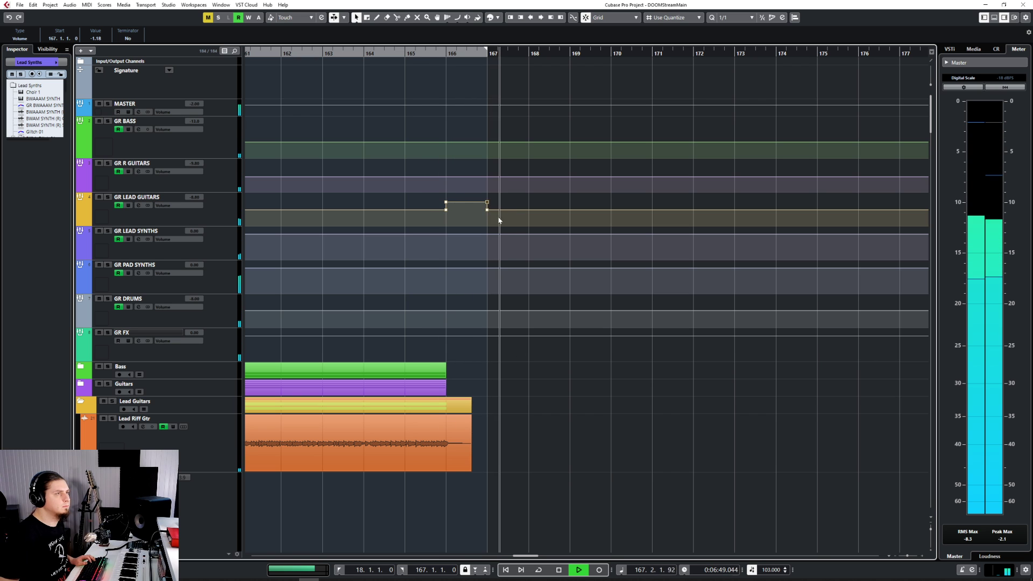
pyautogui.press('space')
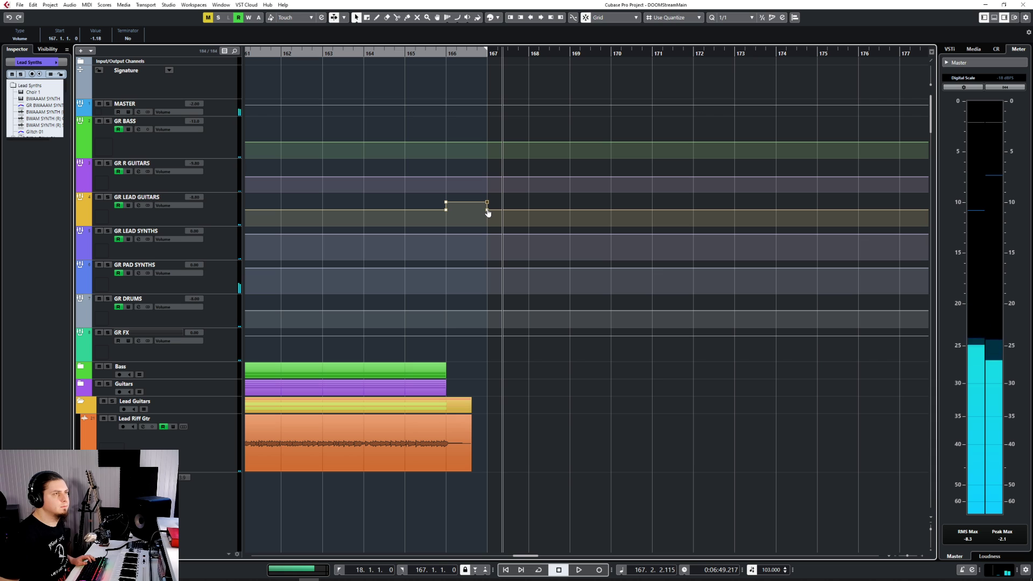
# Split the Lead Riff Gtr event at bar 166 and select its short tail.
pyautogui.click(436, 437)
pyautogui.rightClick(436, 437)
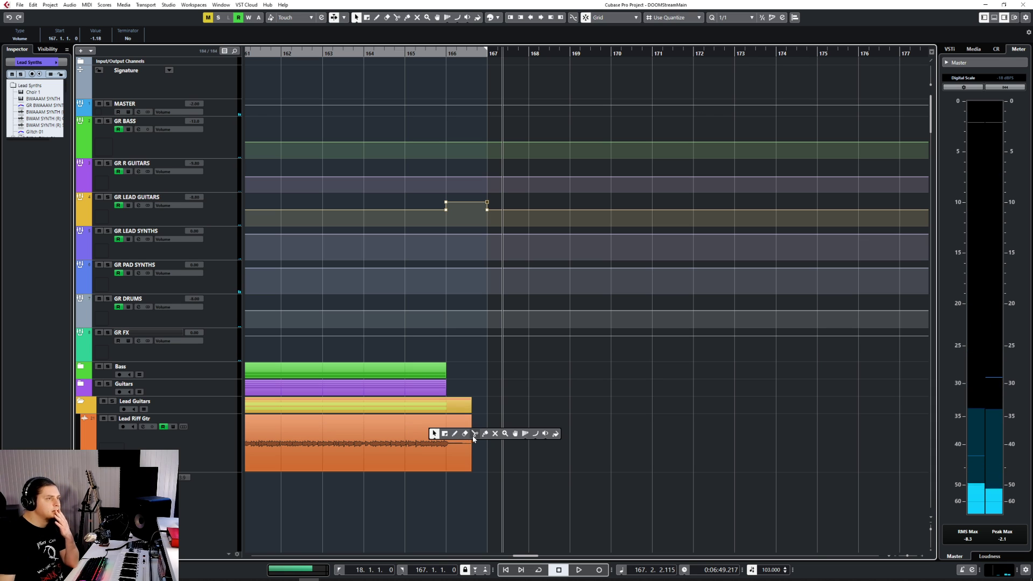
pyautogui.click(474, 437)
pyautogui.click(451, 437)
pyautogui.press('1')
pyautogui.click(455, 436)
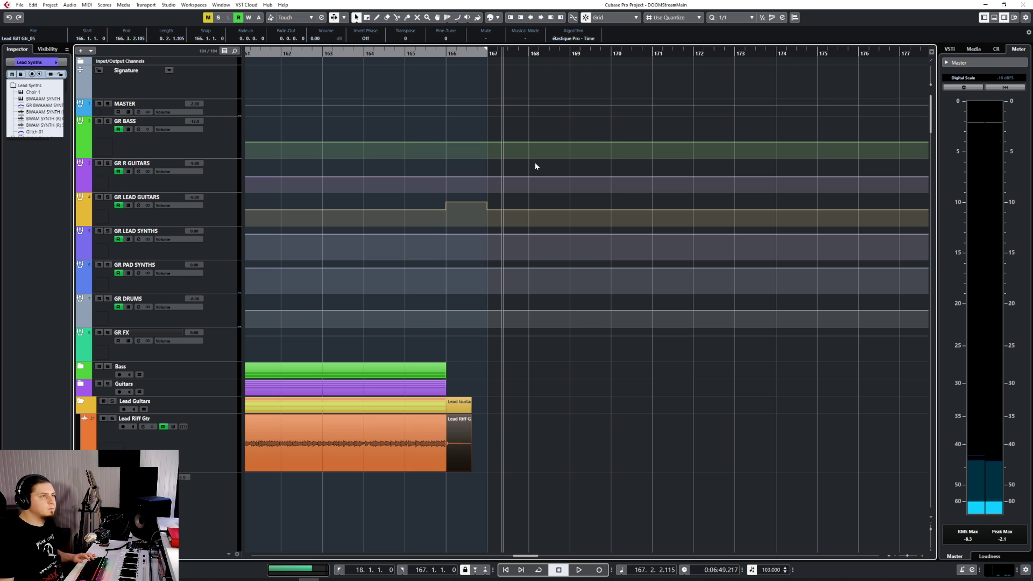
# Delete both GR LEAD GUITARS volume automation points at bar 167 so the raised level continues to the end.
pyautogui.click(486, 214)
pyautogui.click(487, 210)
pyautogui.press('Delete')
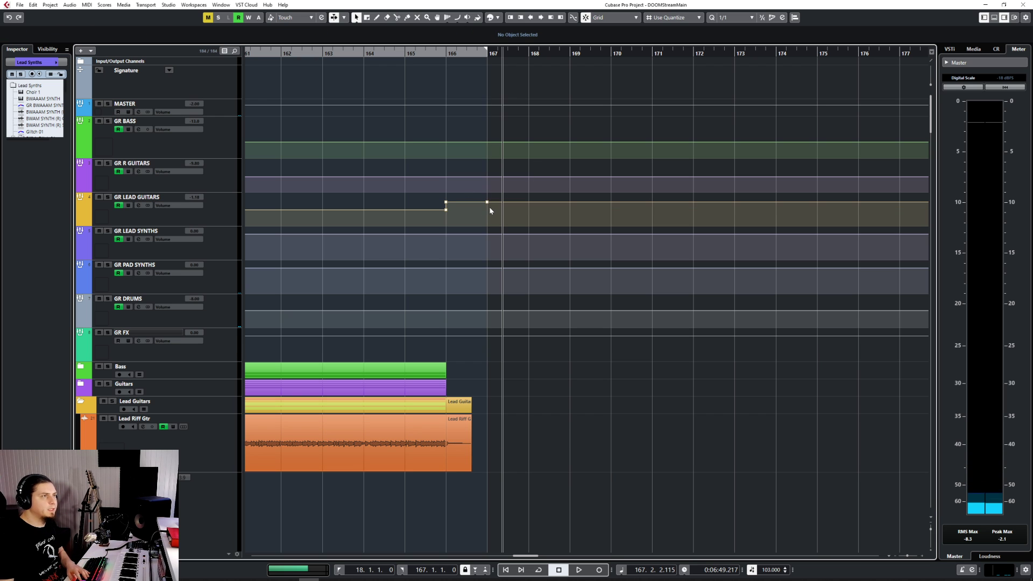
pyautogui.click(488, 202)
pyautogui.press('Delete')
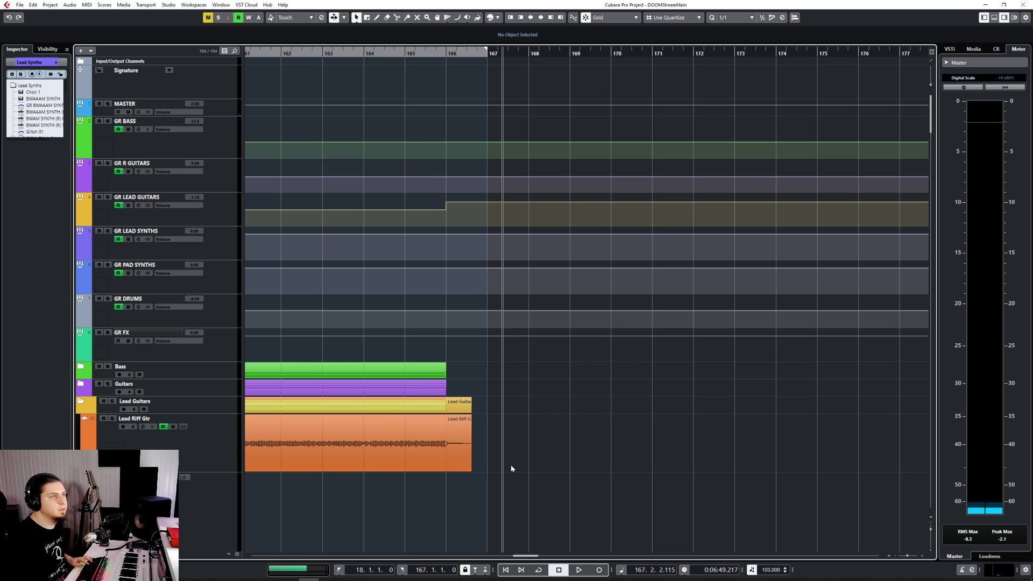
# Copy the Lead Riff Gtr tail that starts at bar 166 and paste it at bar 171.
pyautogui.press('h')
pyautogui.press('h')
pyautogui.click(369, 448)
pyautogui.scroll(-2, 651, 376)
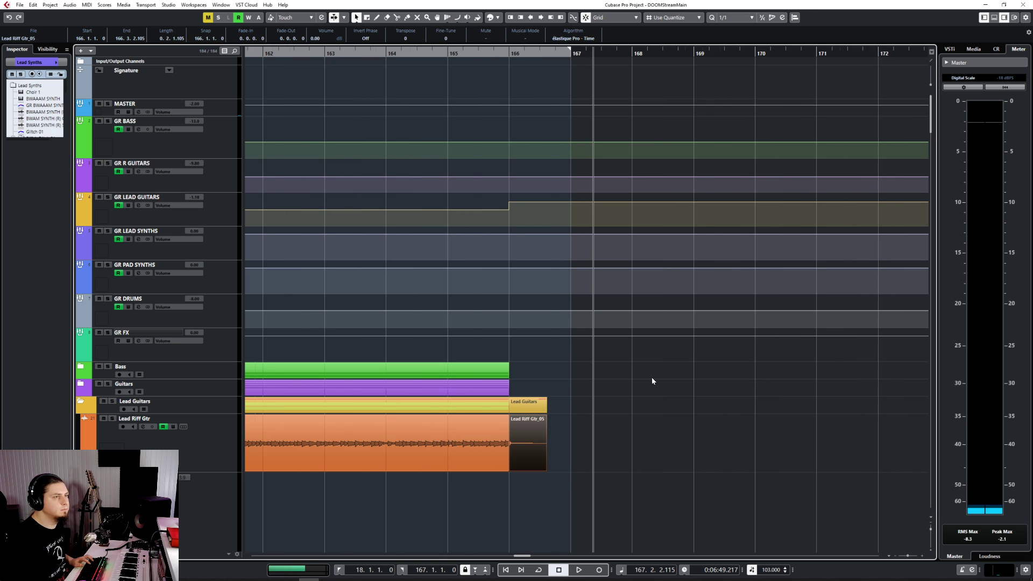
pyautogui.hscroll(2, 653, 386)
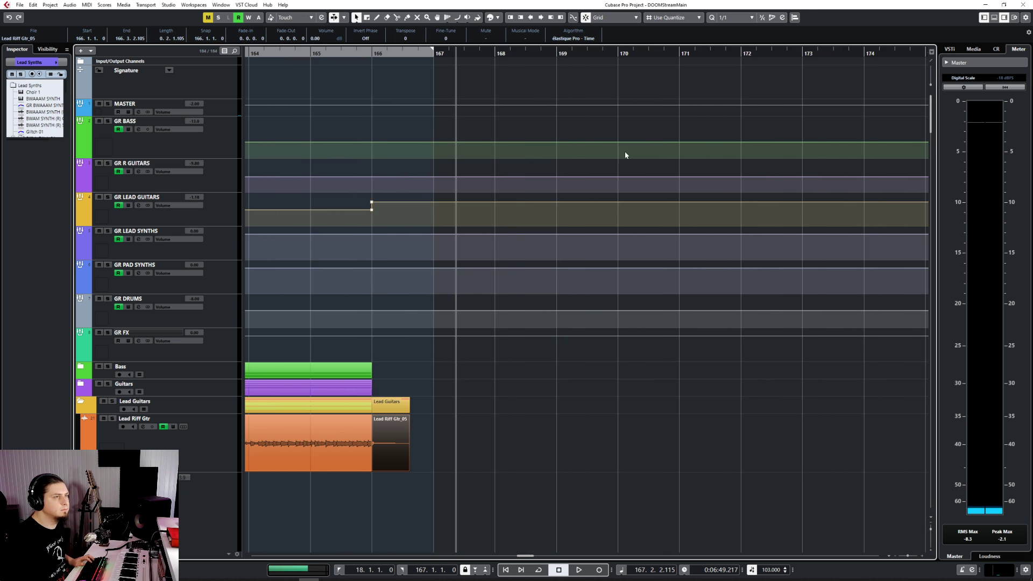
pyautogui.click(680, 54)
pyautogui.hotkey('ctrl', 'c')
pyautogui.hotkey('ctrl', 'v')
# Set the project grid to 1/4 and copy the BOOM track's last hit and sub drop, from 165.3 onward, to 170.3.
pyautogui.scroll(-10, 579, 398)
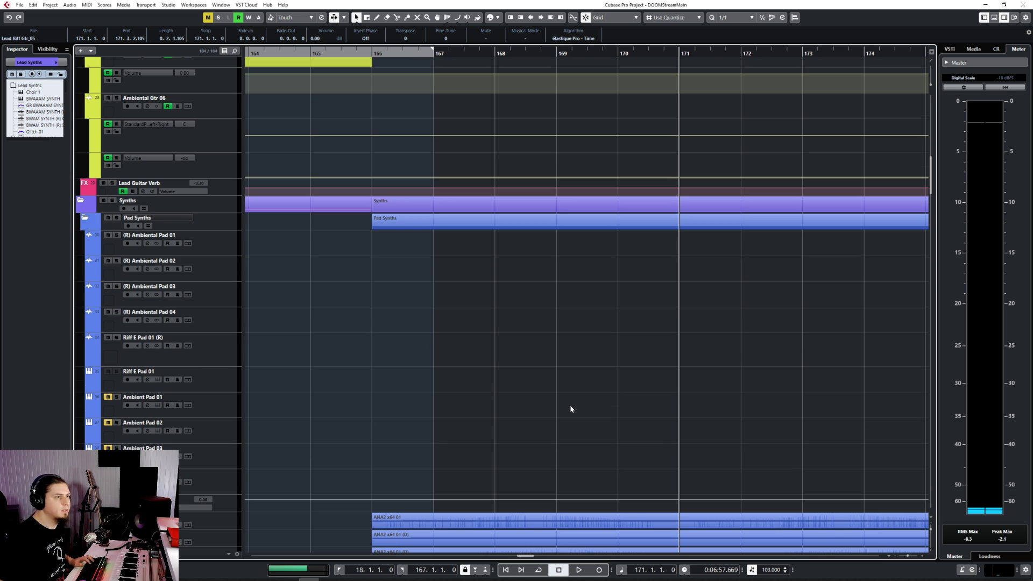
pyautogui.scroll(-20, 572, 409)
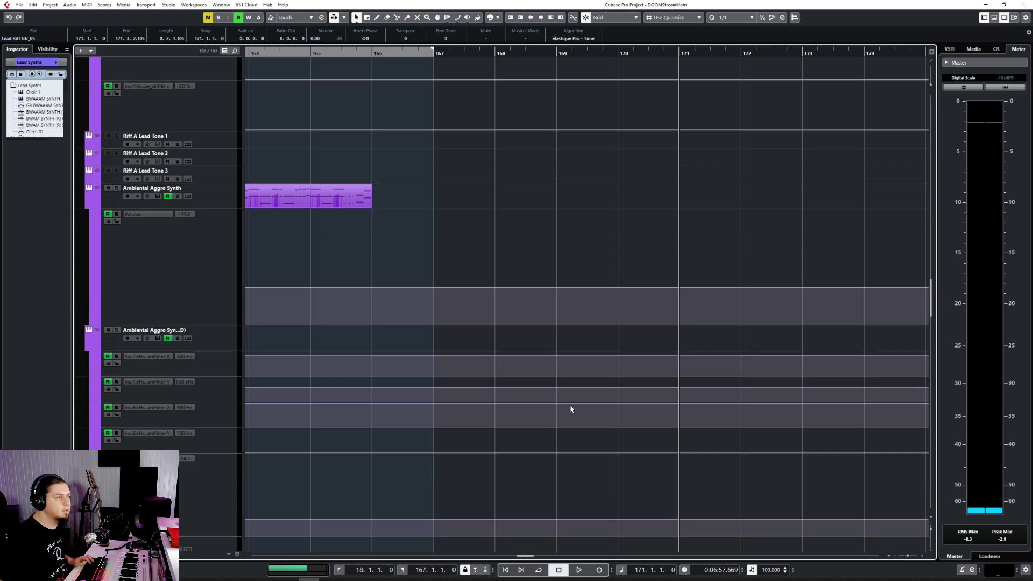
pyautogui.scroll(-20, 572, 409)
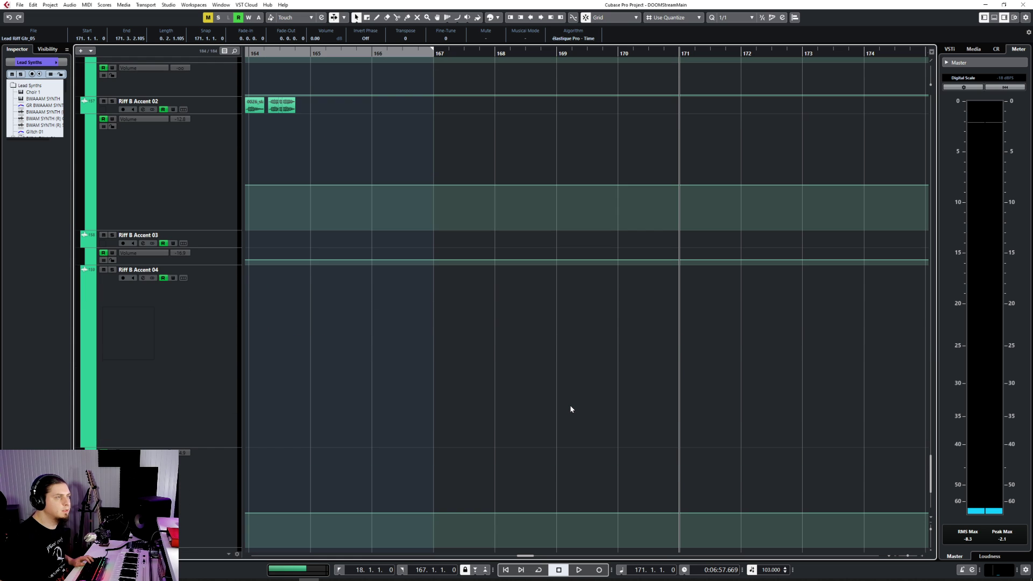
pyautogui.scroll(5, 572, 409)
pyautogui.moveTo(321, 273); pyautogui.dragTo(726, 93)
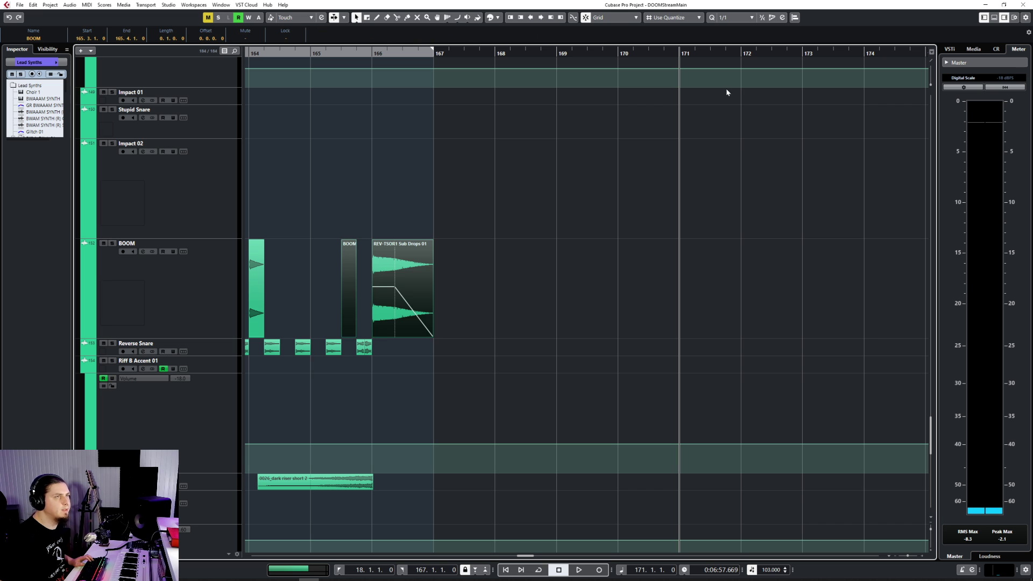
pyautogui.click(752, 17)
pyautogui.click(749, 48)
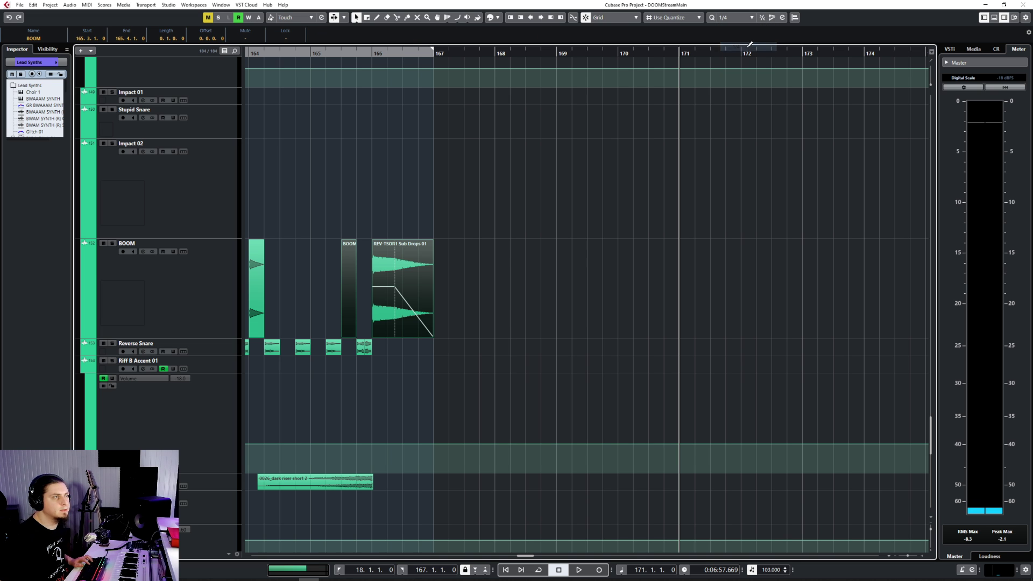
pyautogui.scroll(15, 656, 273)
pyautogui.scroll(-15, 657, 277)
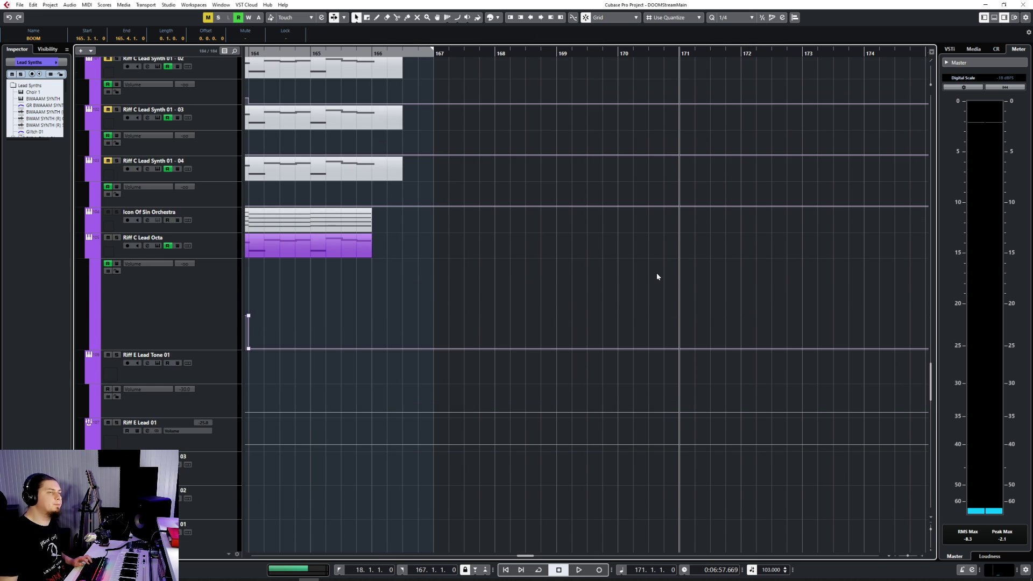
pyautogui.click(650, 54)
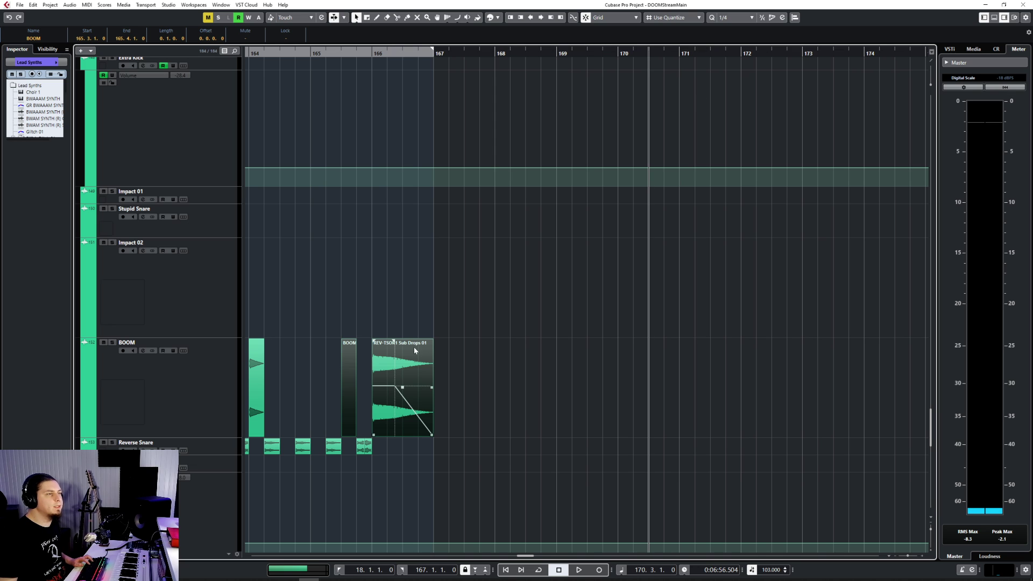
pyautogui.click(178, 373)
pyautogui.hotkey('ctrl', 'v')
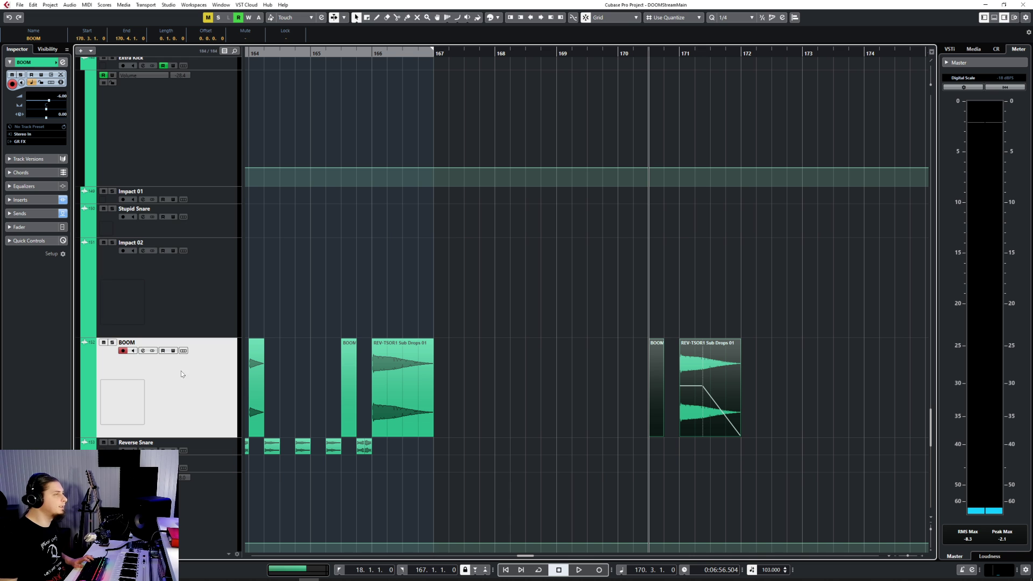
# Play the copied BOOM hit, sub drop and guitar tail from 170.3, stop, and return the playback cursor to 165.3.
pyautogui.press('space')
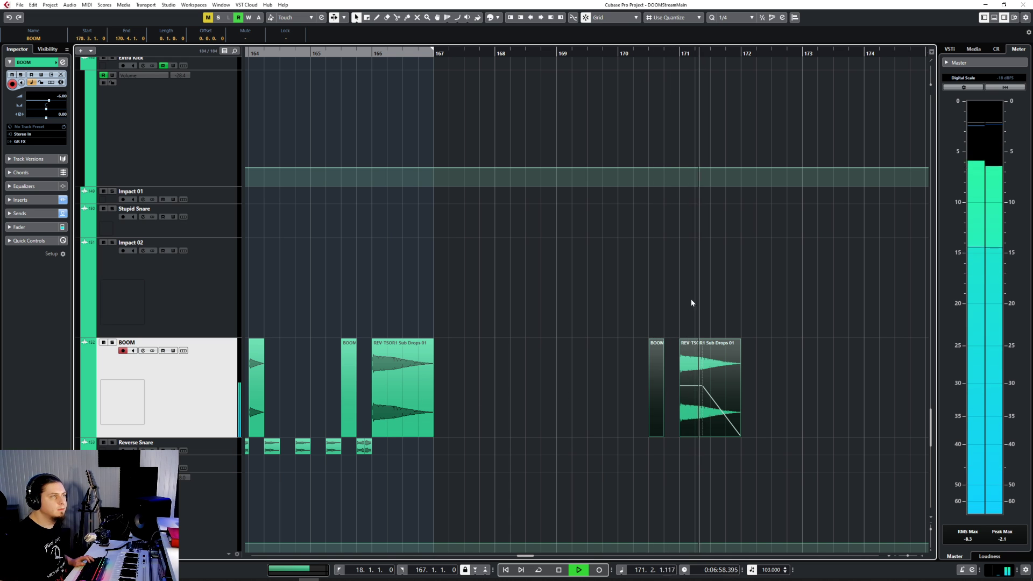
pyautogui.scroll(15, 694, 362)
pyautogui.scroll(20, 694, 362)
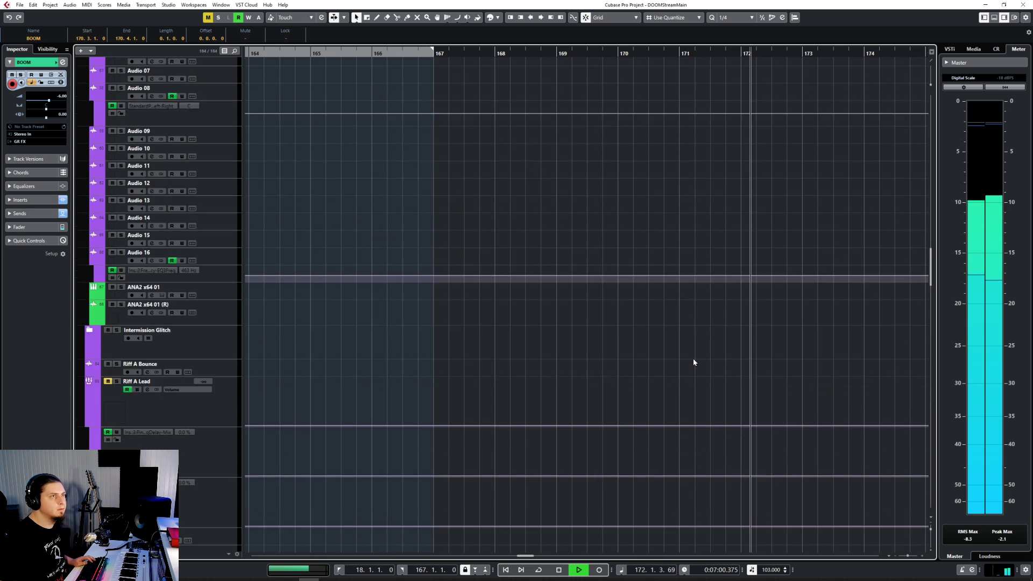
pyautogui.scroll(-10, 693, 359)
pyautogui.press('space')
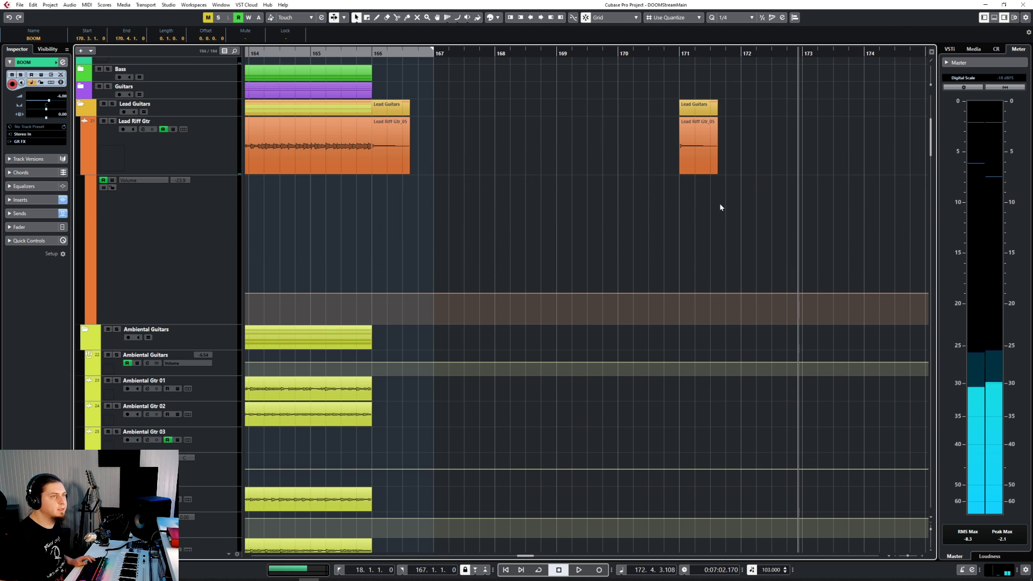
pyautogui.scroll(8, 603, 270)
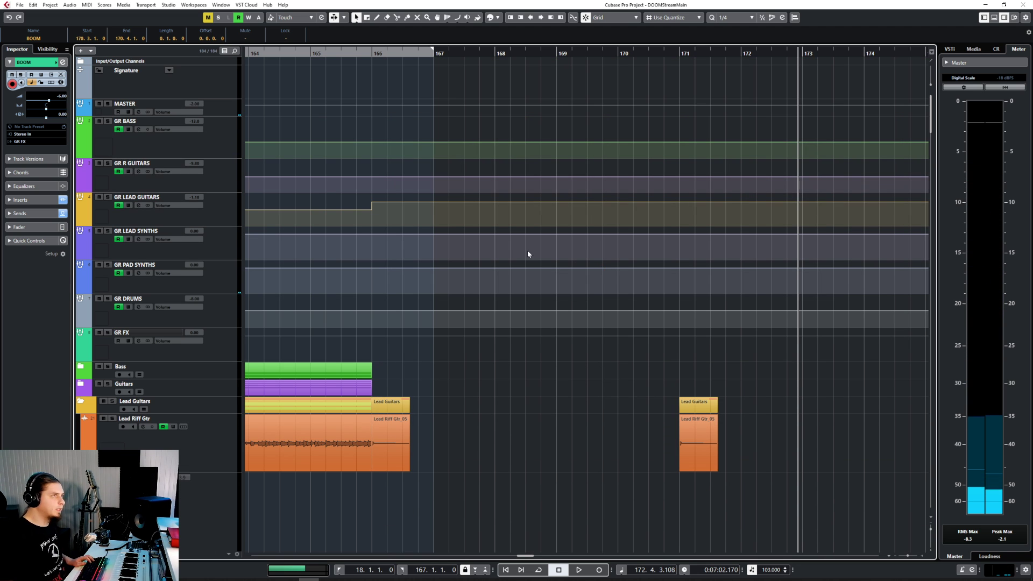
pyautogui.click(342, 51)
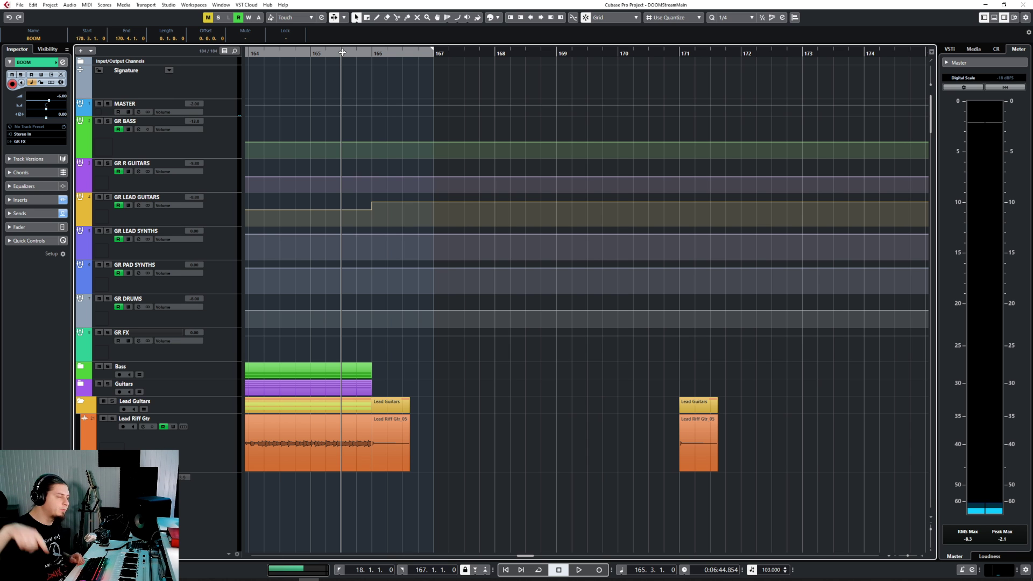
# Collapse the Lead Guitars and Lead Synths folders to tidy the track list around the outro pads.
pyautogui.scroll(-5, 649, 428)
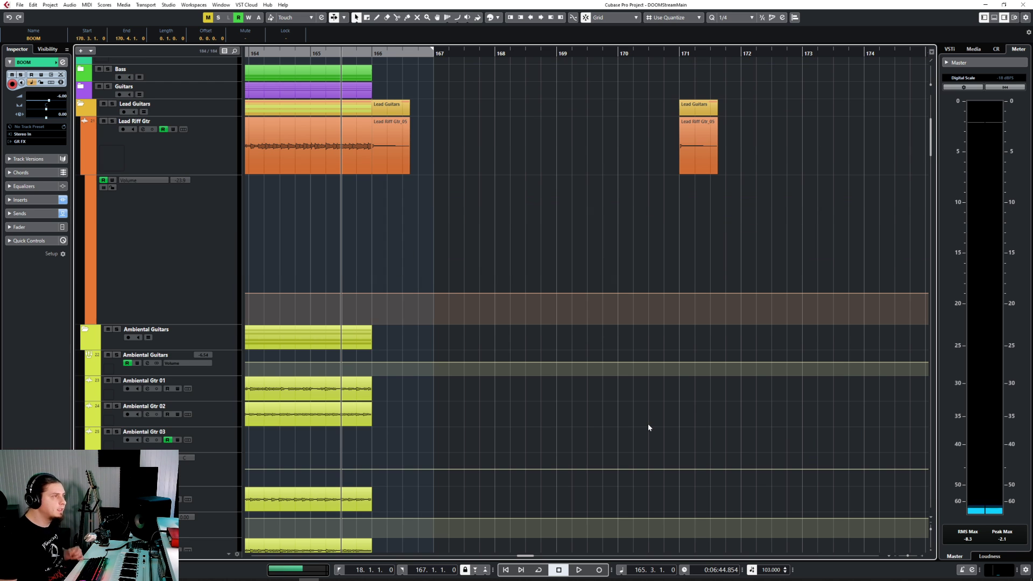
pyautogui.click(694, 159)
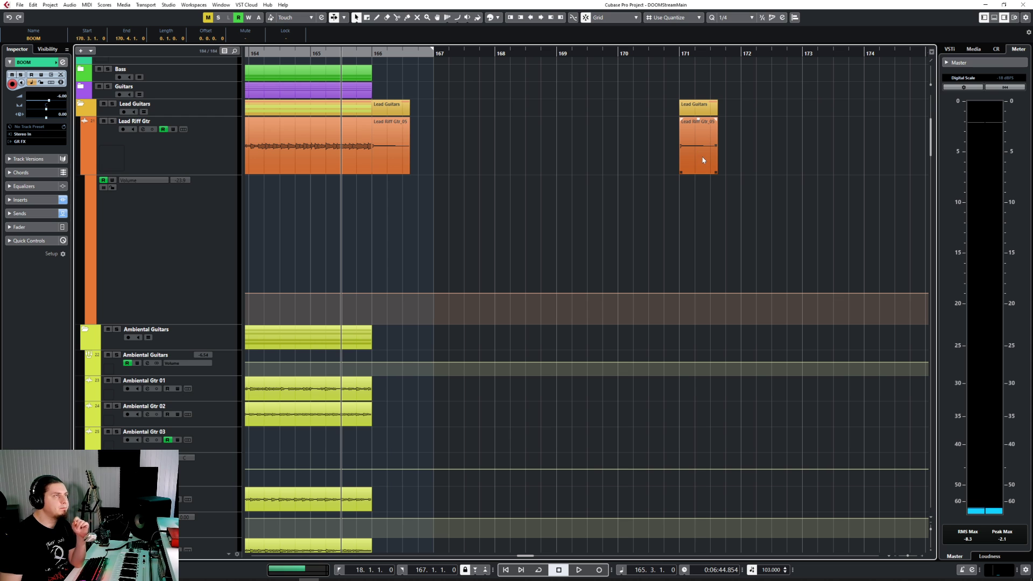
pyautogui.click(647, 269)
pyautogui.scroll(5, 497, 237)
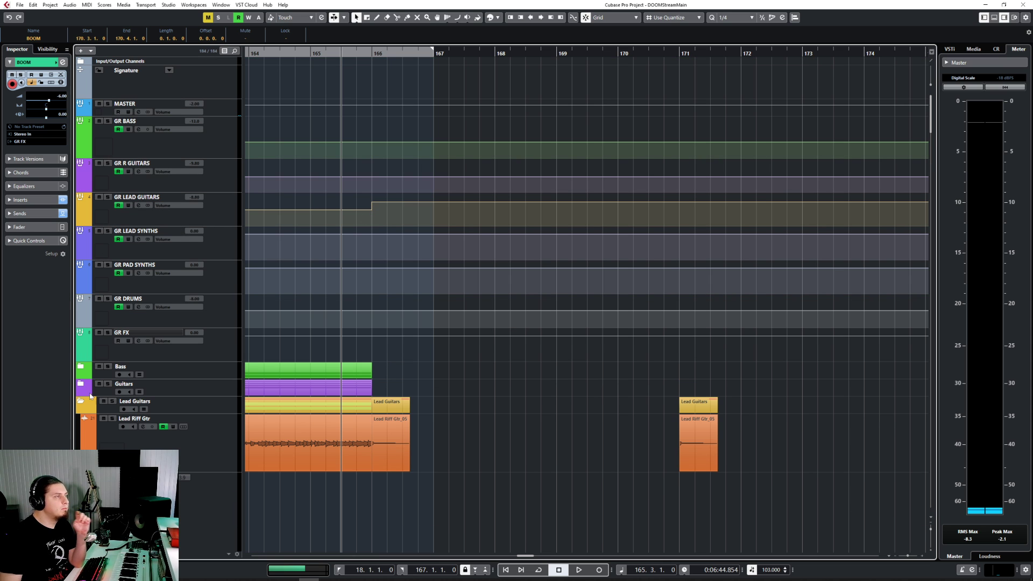
pyautogui.click(82, 402)
pyautogui.scroll(-7, 581, 399)
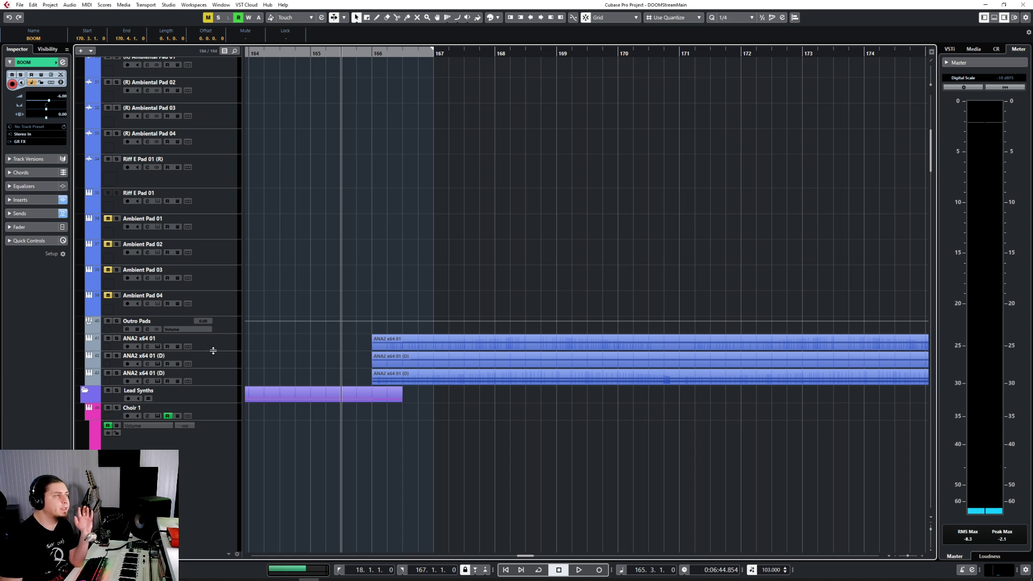
pyautogui.click(86, 398)
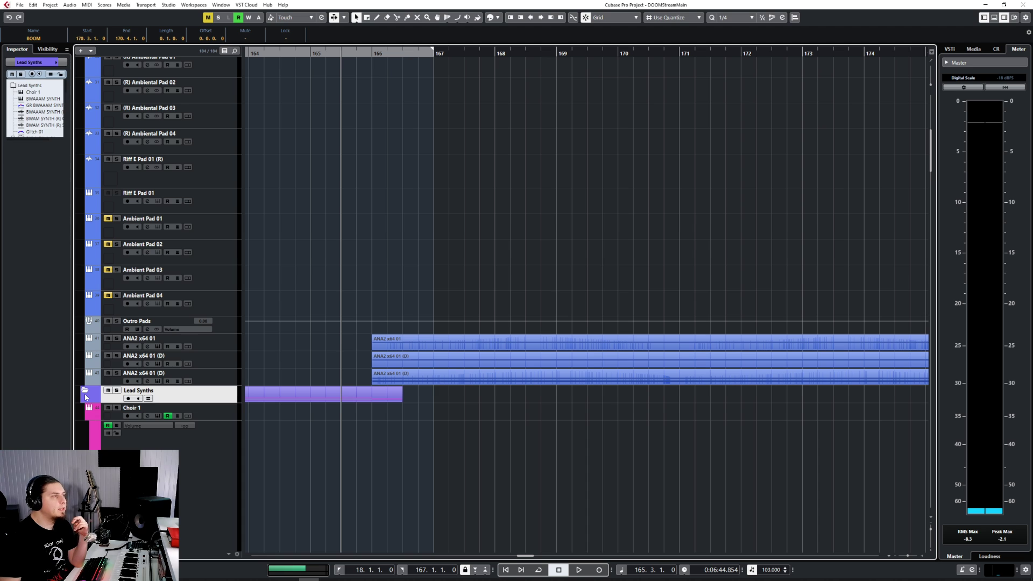
pyautogui.click(85, 394)
# Duplicate the third ANA2 x64 outro pad track with its part and select the duplicated part.
pyautogui.rightClick(228, 379)
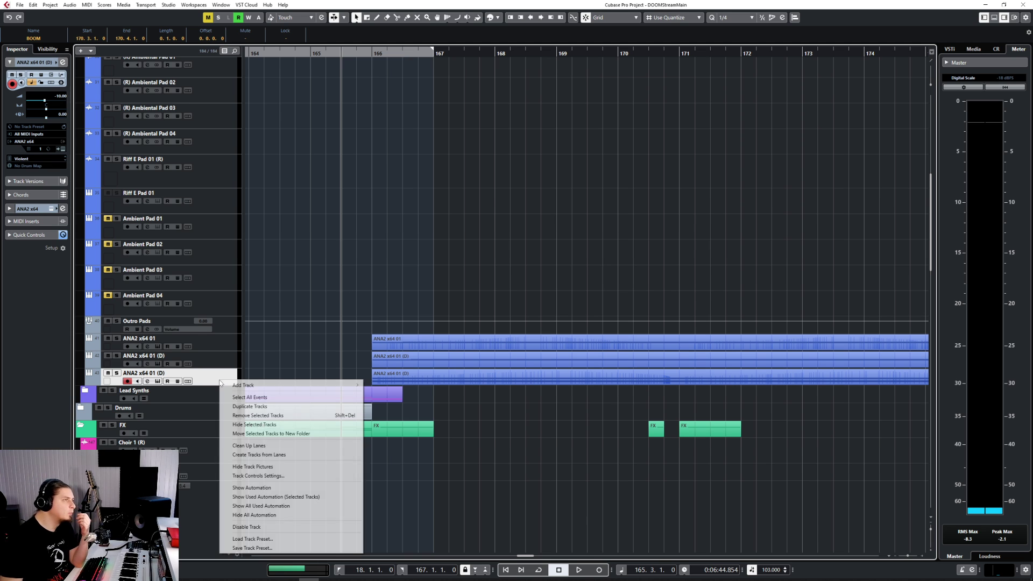
pyautogui.click(259, 408)
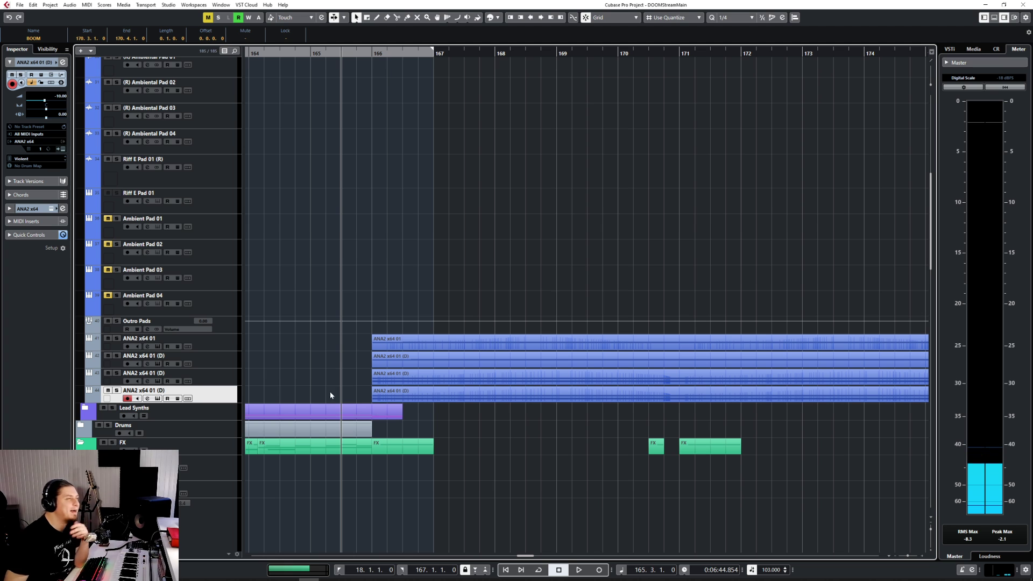
pyautogui.click(407, 398)
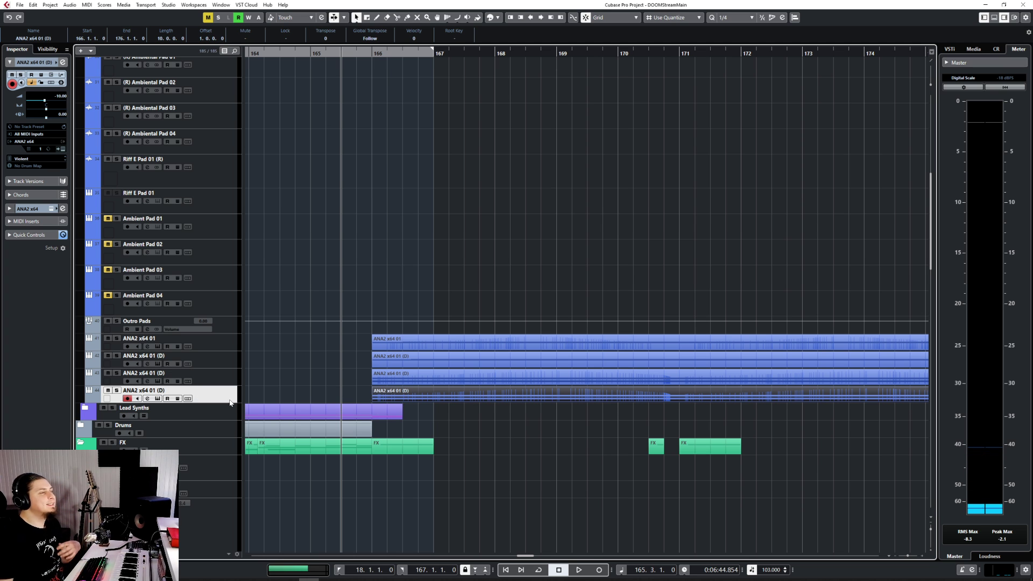
# Open the duplicated ANA2 outro part in the Key Editor, delete all its notes and set the editor grid to 1/16.
pyautogui.doubleClick(396, 395)
pyautogui.scroll(-4, 260, 410)
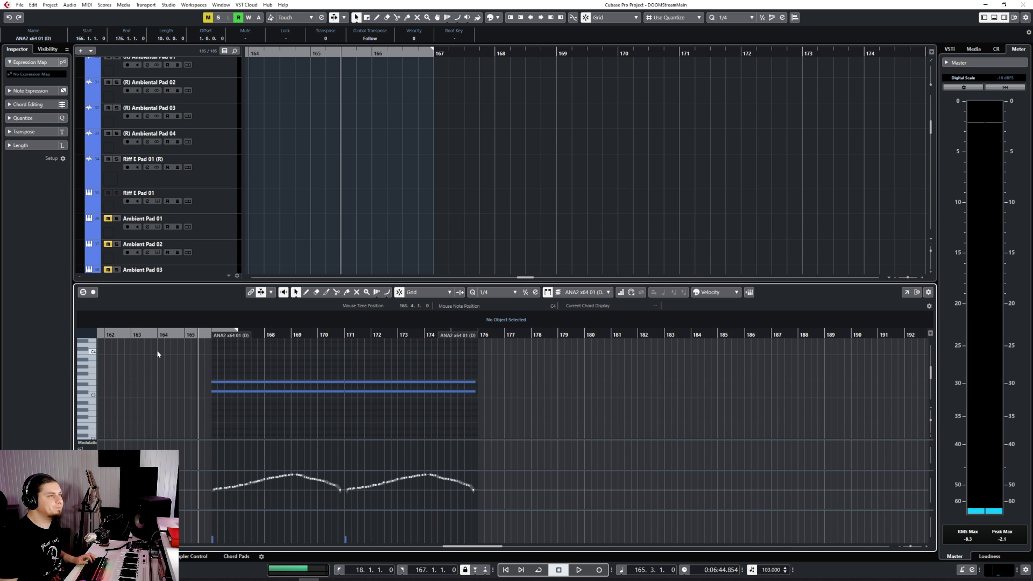
pyautogui.moveTo(160, 342); pyautogui.dragTo(505, 412)
pyautogui.click(495, 292)
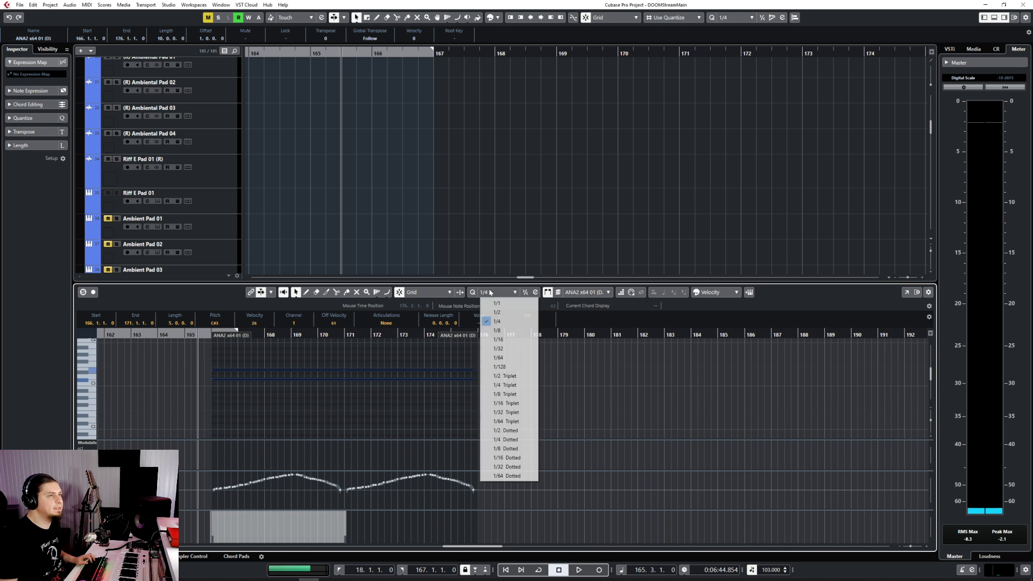
pyautogui.click(509, 347)
pyautogui.scroll(3, 276, 427)
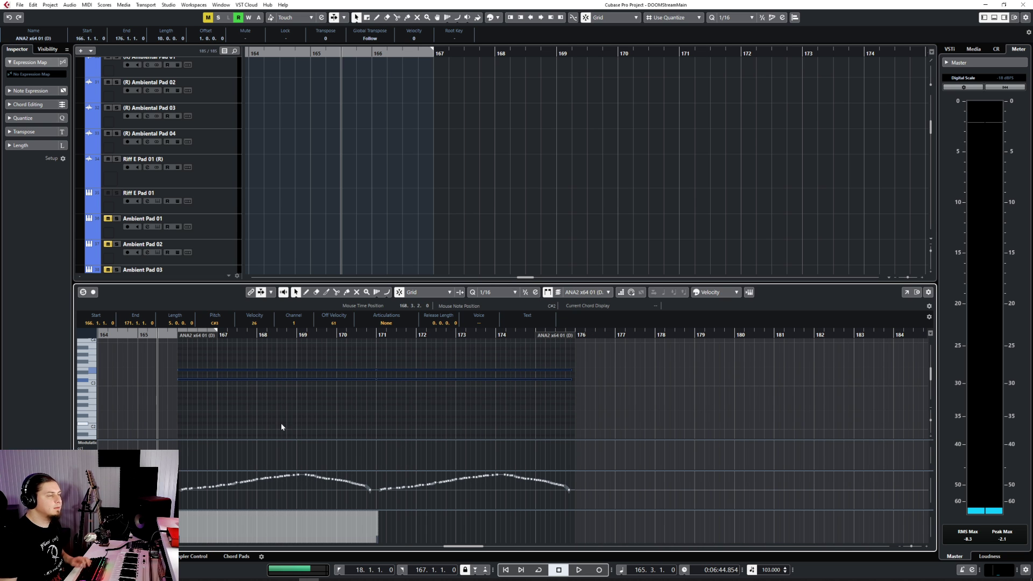
pyautogui.click(281, 421)
pyautogui.scroll(3, 215, 398)
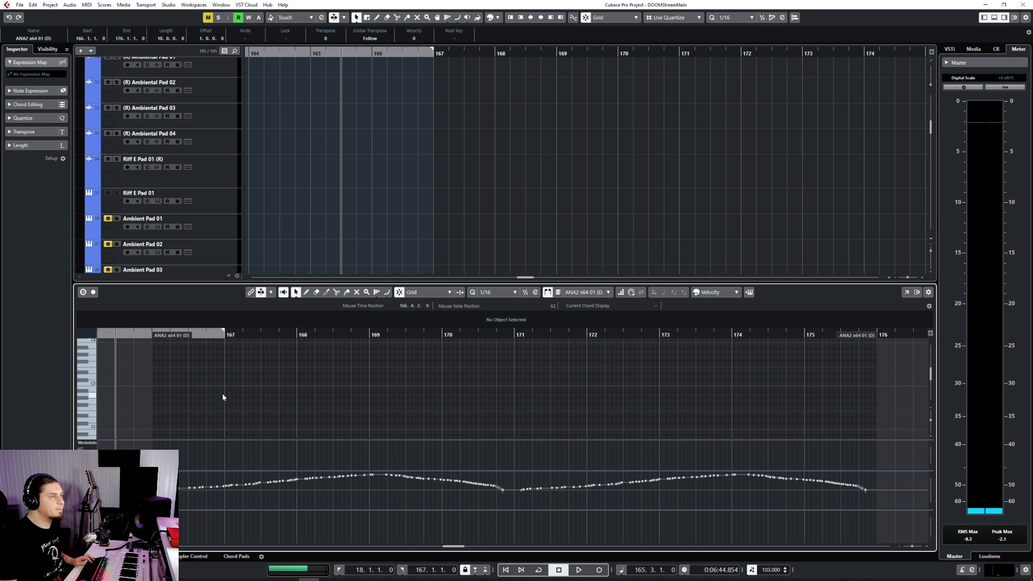
# On a 1/8 grid, draw stacked eighth notes from C2 to F2 at 166.1.1 and extend the C2 row to 166.3.1.
pyautogui.press('8')
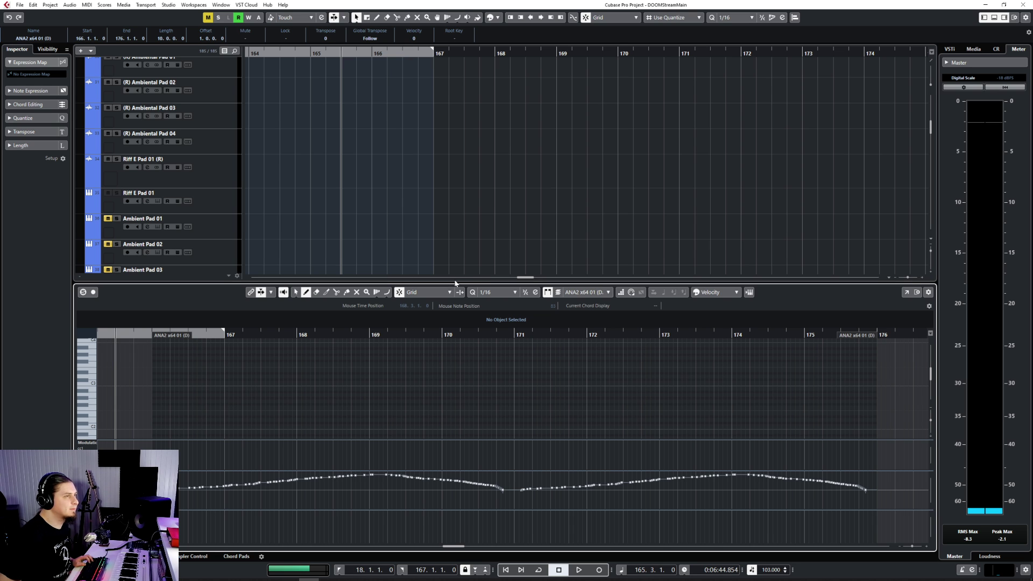
pyautogui.click(492, 292)
pyautogui.click(498, 330)
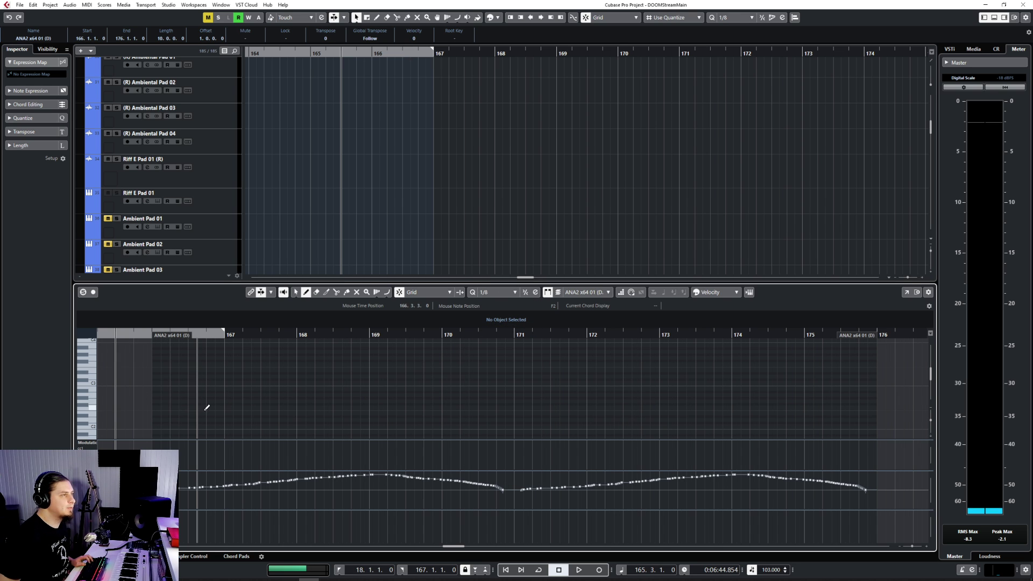
pyautogui.click(159, 407)
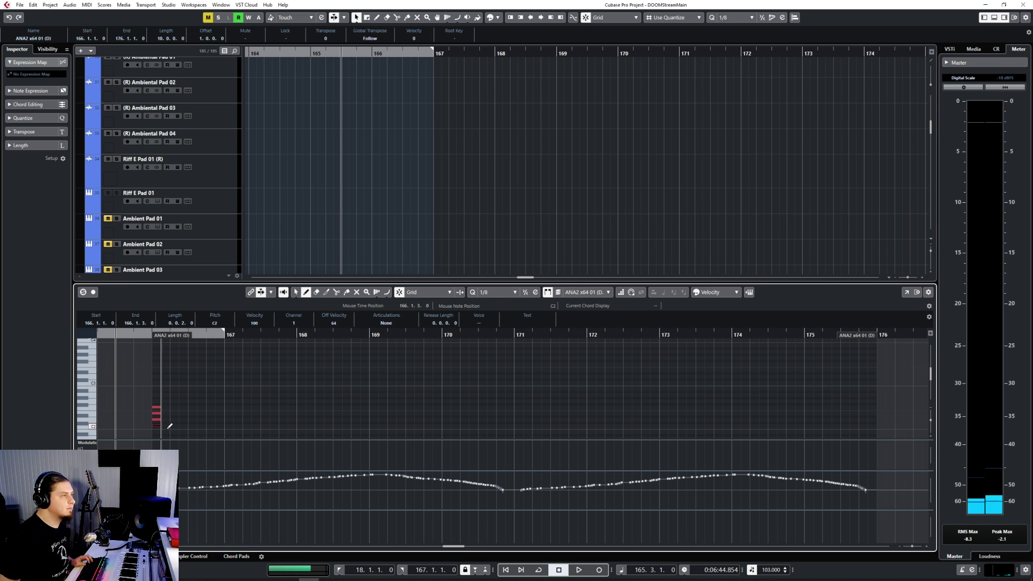
pyautogui.click(175, 425)
pyautogui.click(183, 425)
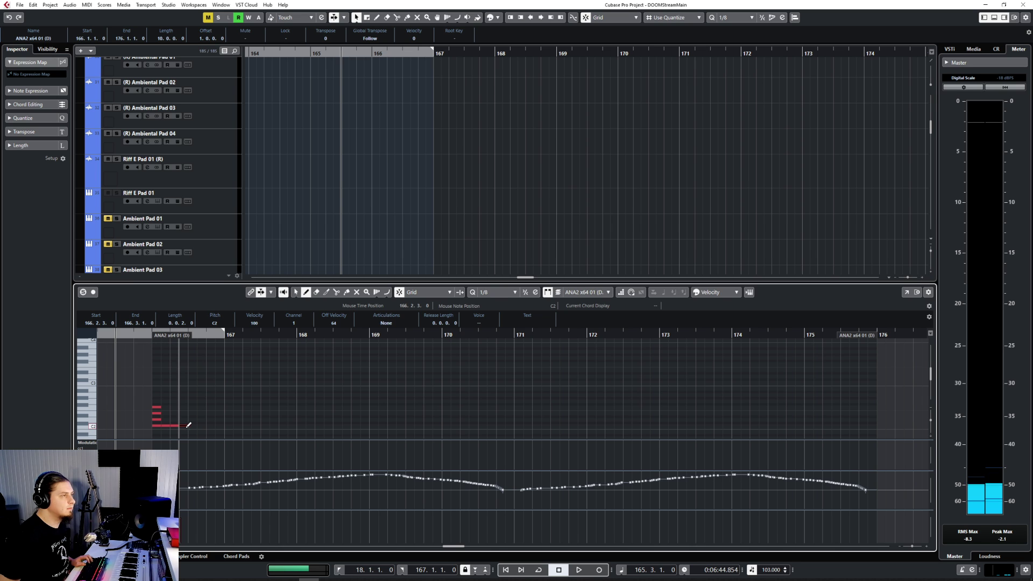
# Extend the stack of eighth notes at 166.1.1 upward from F2 to B3.
pyautogui.click(159, 402)
pyautogui.click(159, 398)
pyautogui.click(158, 392)
pyautogui.click(158, 389)
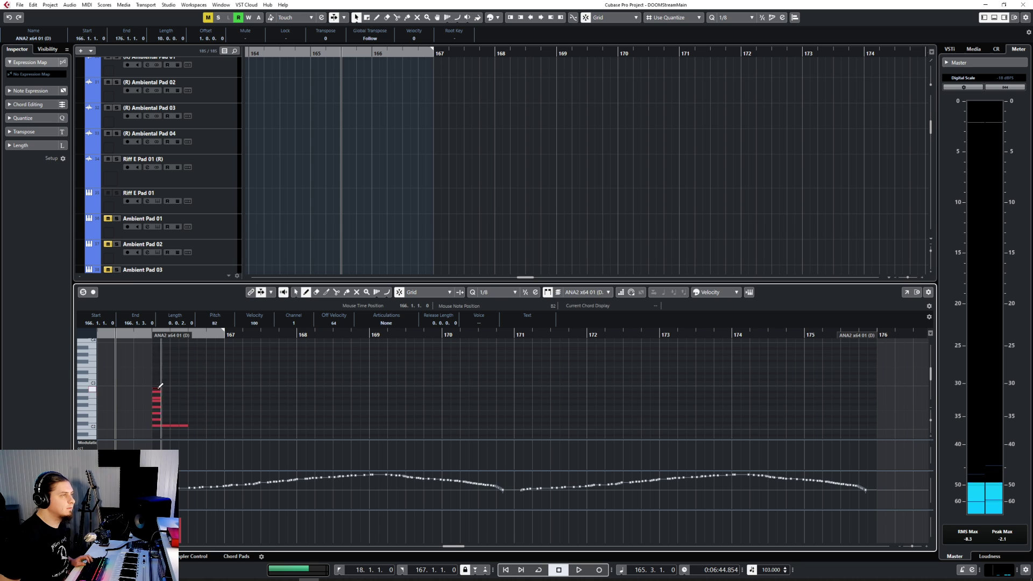
pyautogui.click(158, 385)
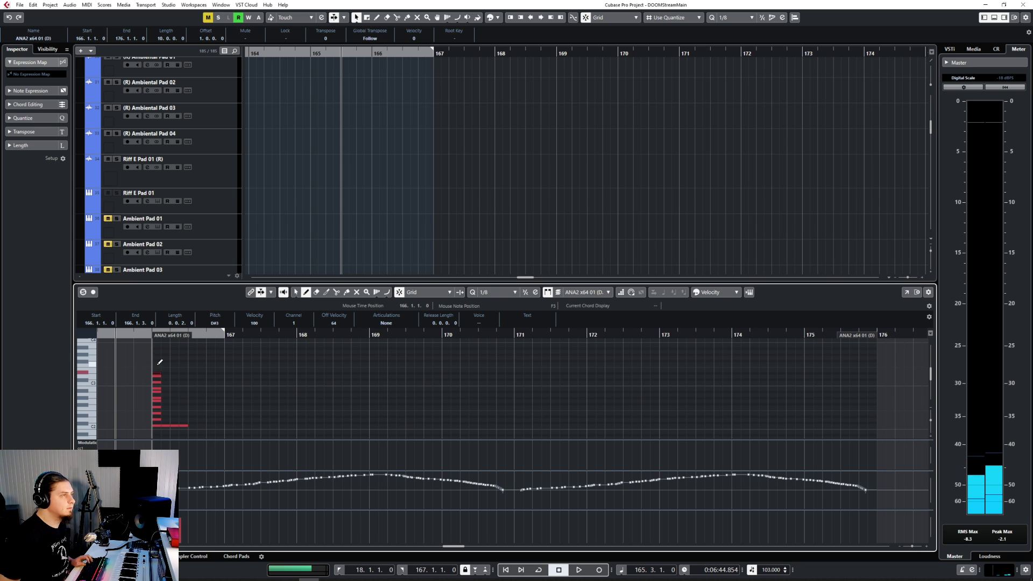
pyautogui.click(159, 363)
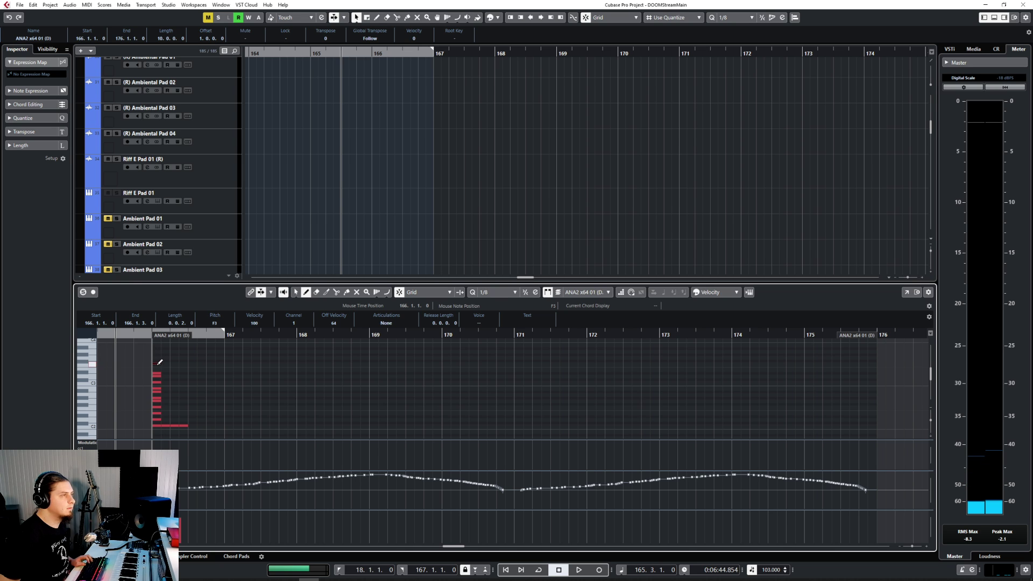
pyautogui.click(158, 366)
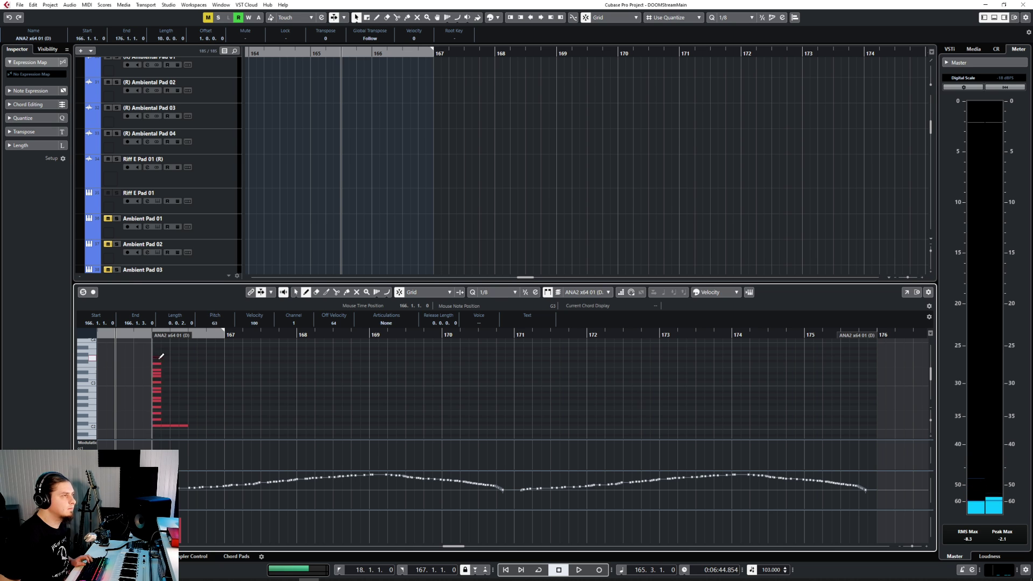
pyautogui.click(159, 352)
pyautogui.click(160, 345)
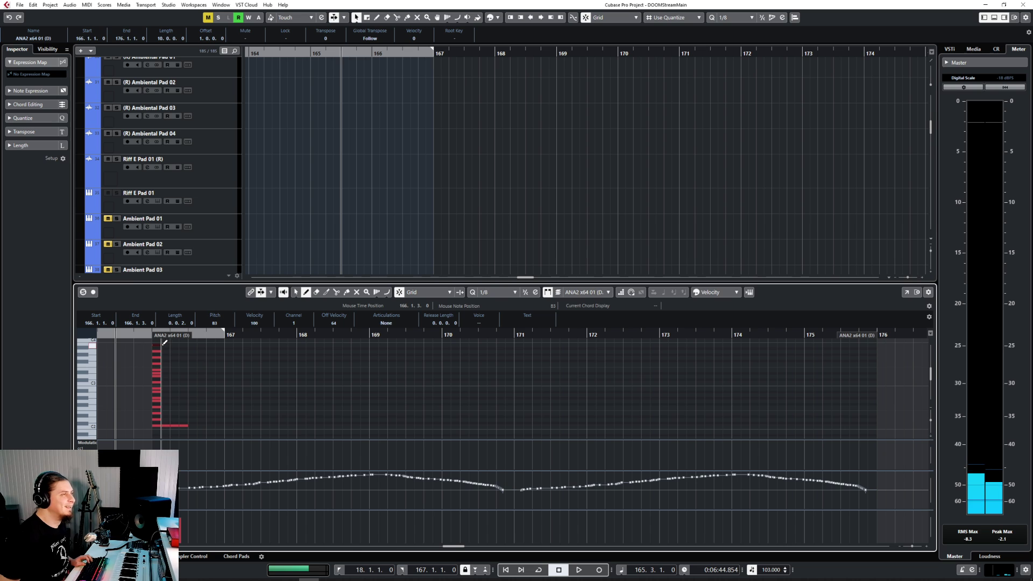
# Draw a row of eighth notes at B3 up to 166.3.1 and start the closing column at 166.2.3 just above the C2 row.
pyautogui.click(166, 345)
pyautogui.click(175, 345)
pyautogui.click(184, 345)
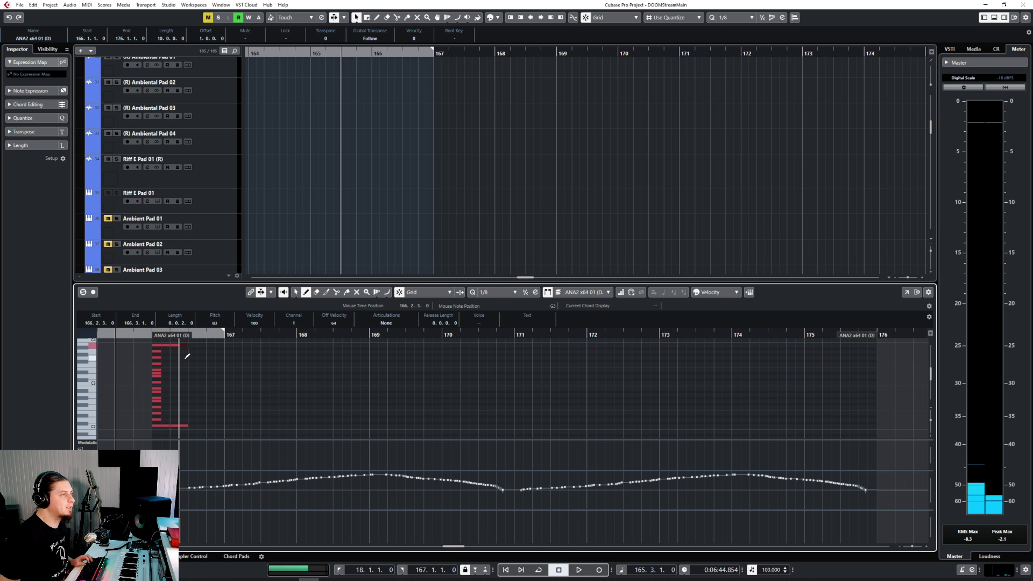
pyautogui.click(184, 416)
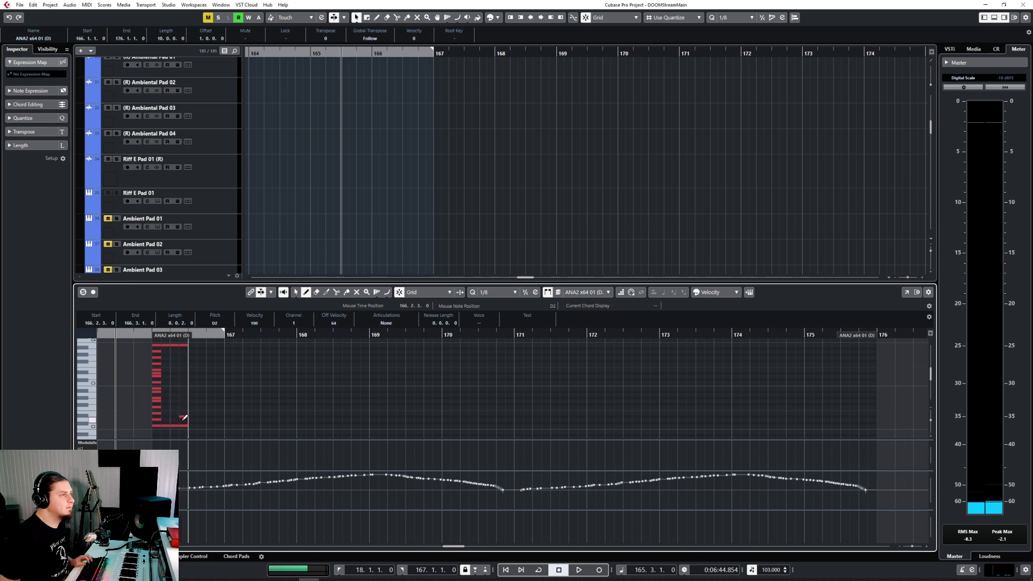
# Draw the remaining eighth notes for the right side and middle bar of the digit 6 in bar 166.
pyautogui.click(186, 409)
pyautogui.click(184, 404)
pyautogui.click(185, 402)
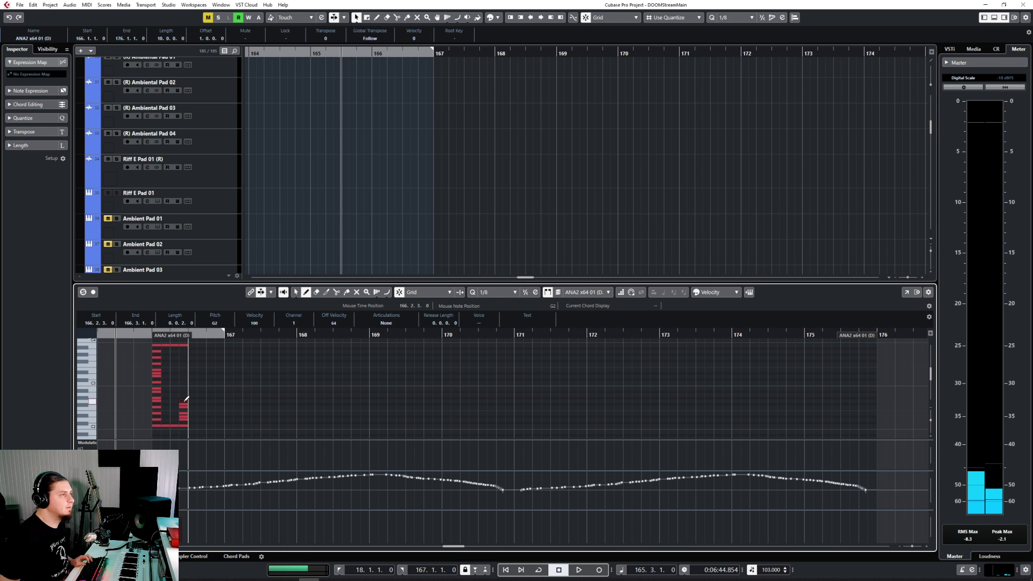
pyautogui.click(185, 395)
pyautogui.click(184, 391)
pyautogui.click(184, 388)
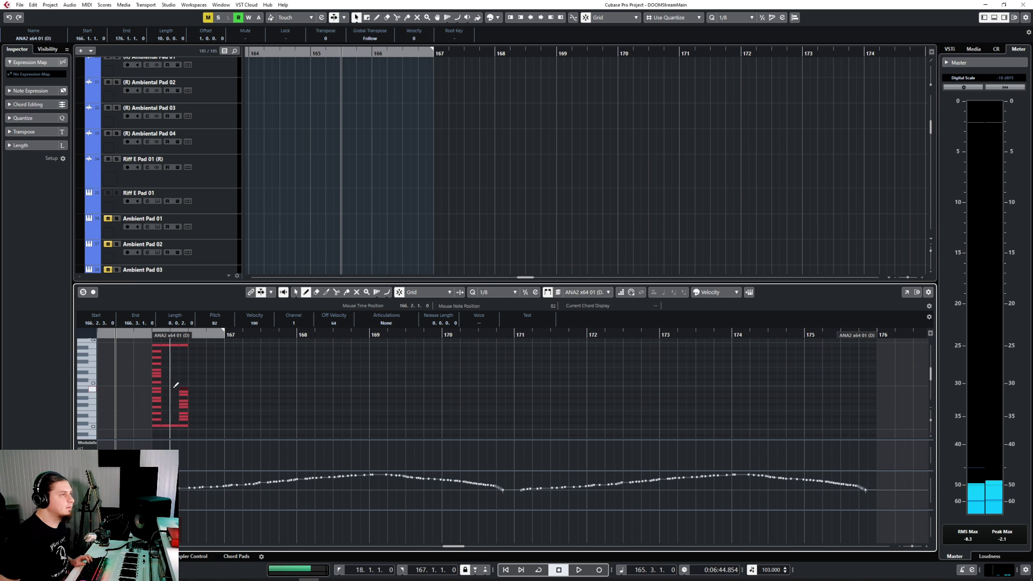
pyautogui.click(166, 388)
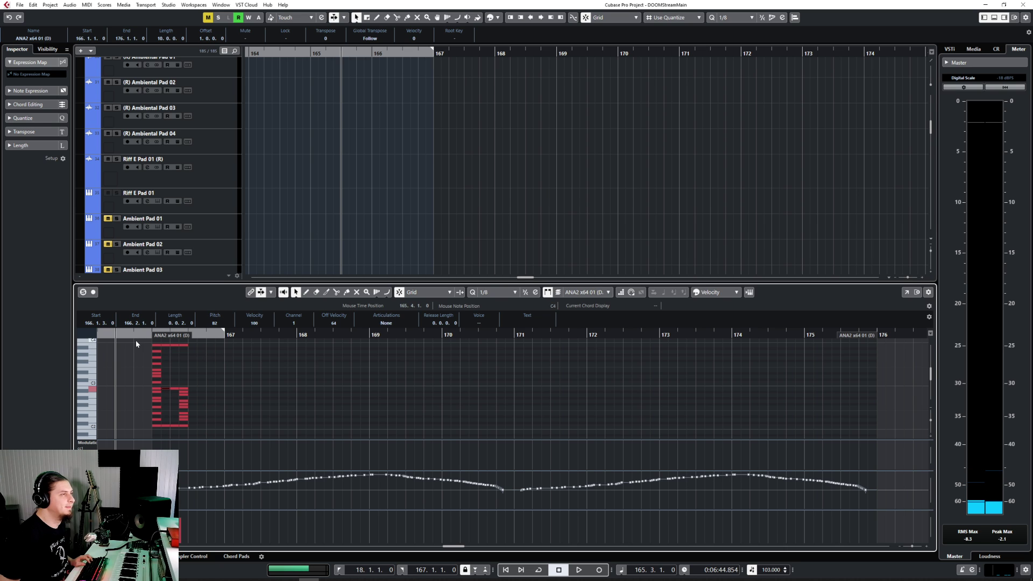
# Copy the note-drawn 6 and paste it at 166.4.1 and 167.3.1 to form 666.
pyautogui.moveTo(136, 340); pyautogui.dragTo(232, 433)
pyautogui.click(205, 334)
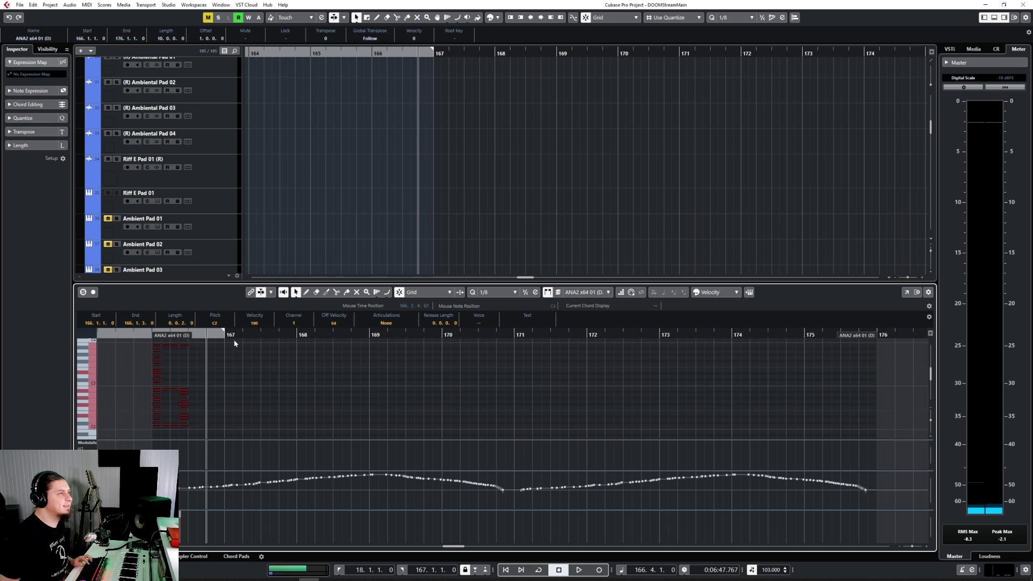
pyautogui.hotkey('ctrl', 'v')
pyautogui.click(261, 334)
pyautogui.hotkey('ctrl', 'v')
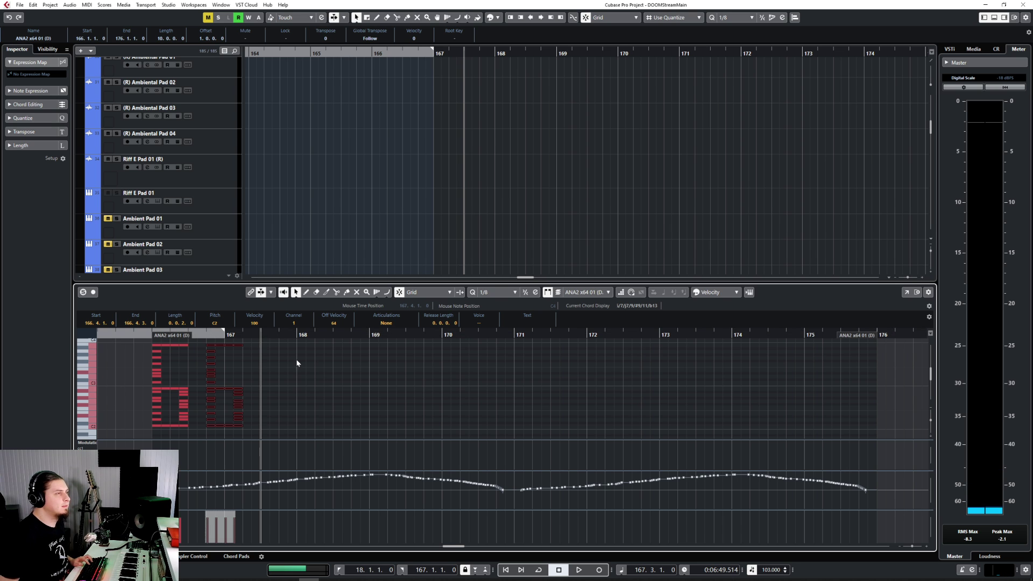
# Copy the whole 666 note pattern and paste it at bars 169 and 172.
pyautogui.moveTo(132, 341); pyautogui.dragTo(372, 437)
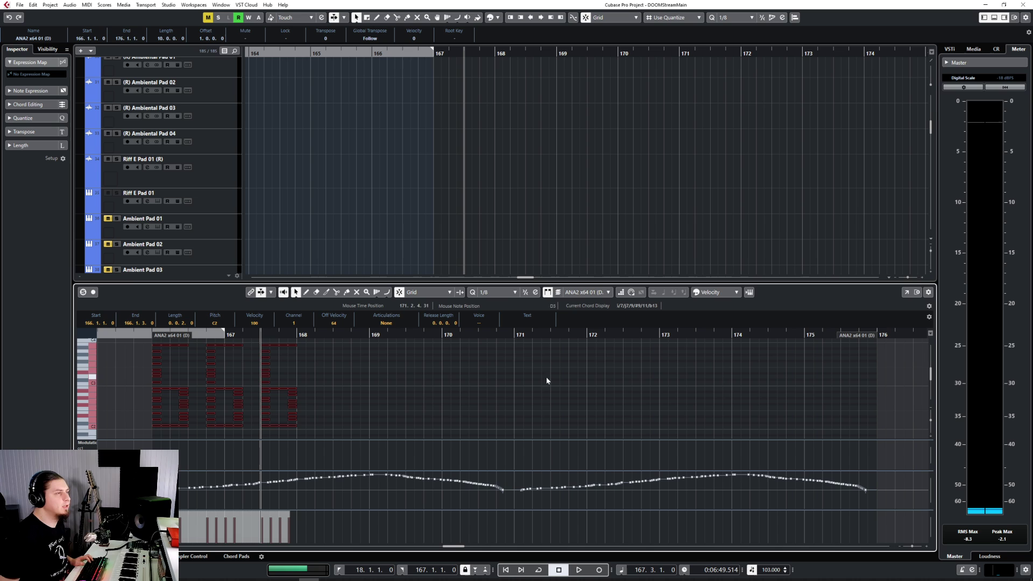
pyautogui.click(372, 335)
pyautogui.hotkey('ctrl', 'v')
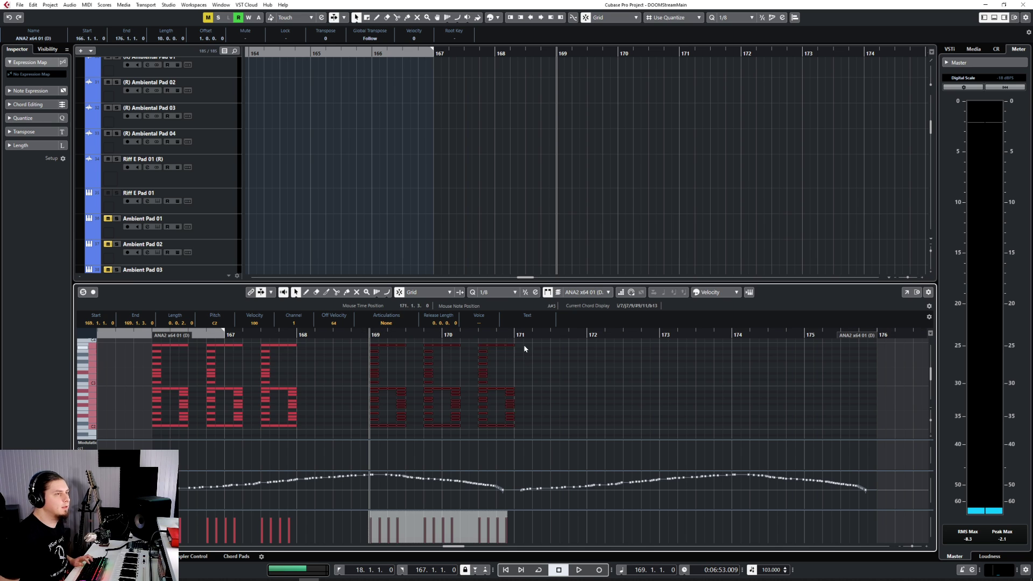
pyautogui.click(581, 336)
pyautogui.hotkey('ctrl', 'v')
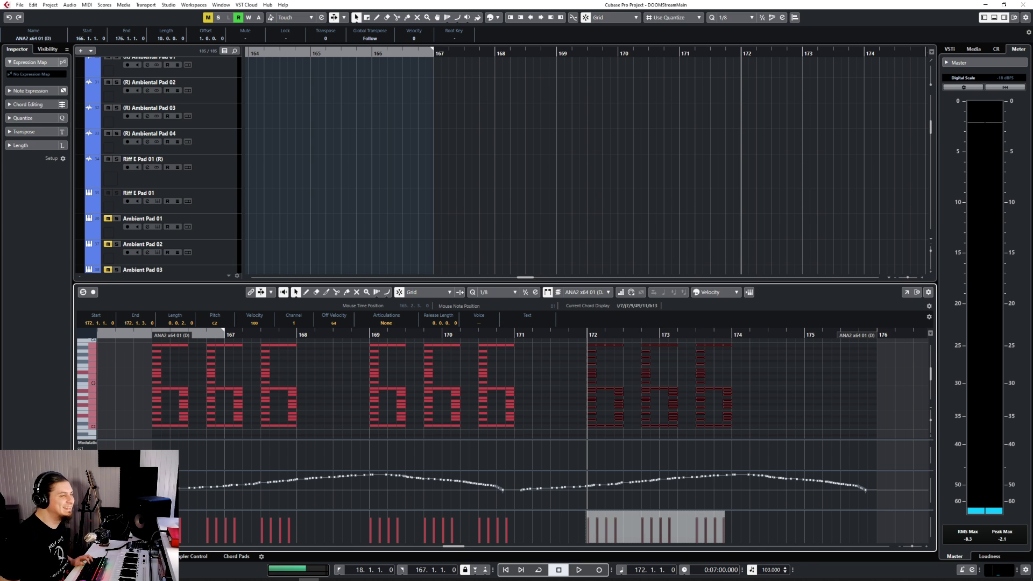
# Close the note editor, then solo the selected ANA2 x64 01 (D) track and play it from bar 166.
pyautogui.hotkey('ctrl', 'e')
pyautogui.scroll(-3, 664, 415)
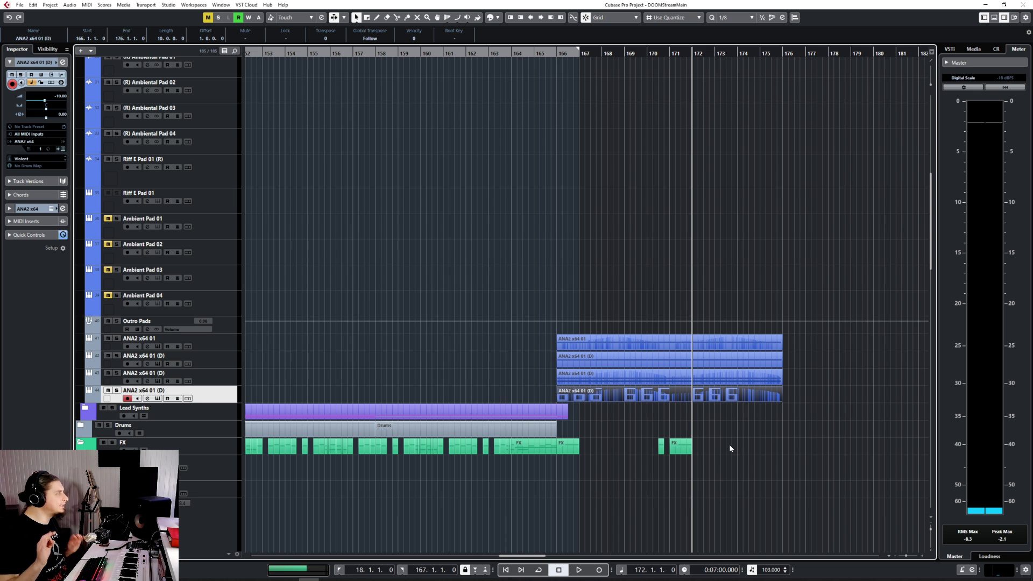
pyautogui.press('s')
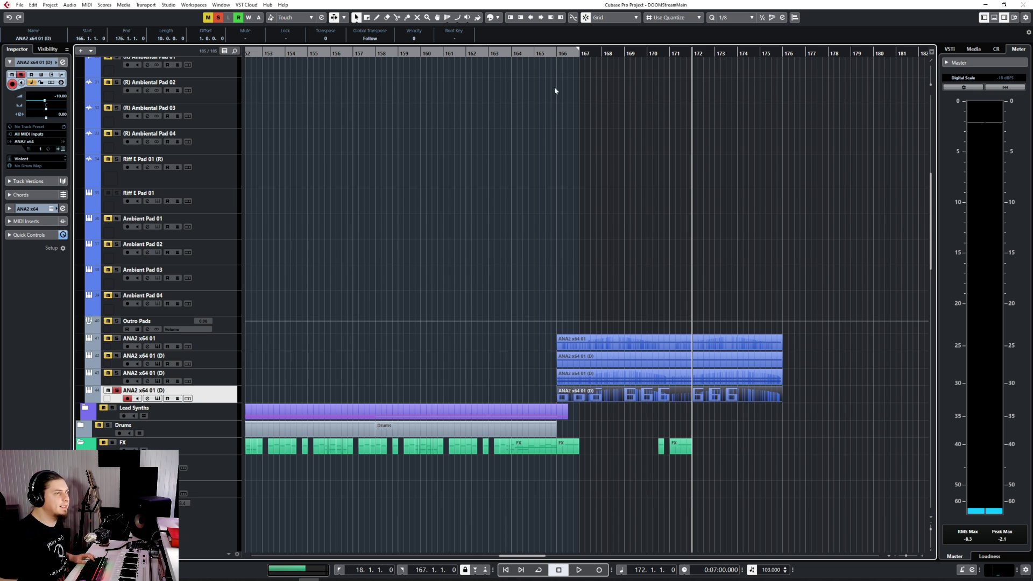
pyautogui.click(558, 54)
pyautogui.press('space')
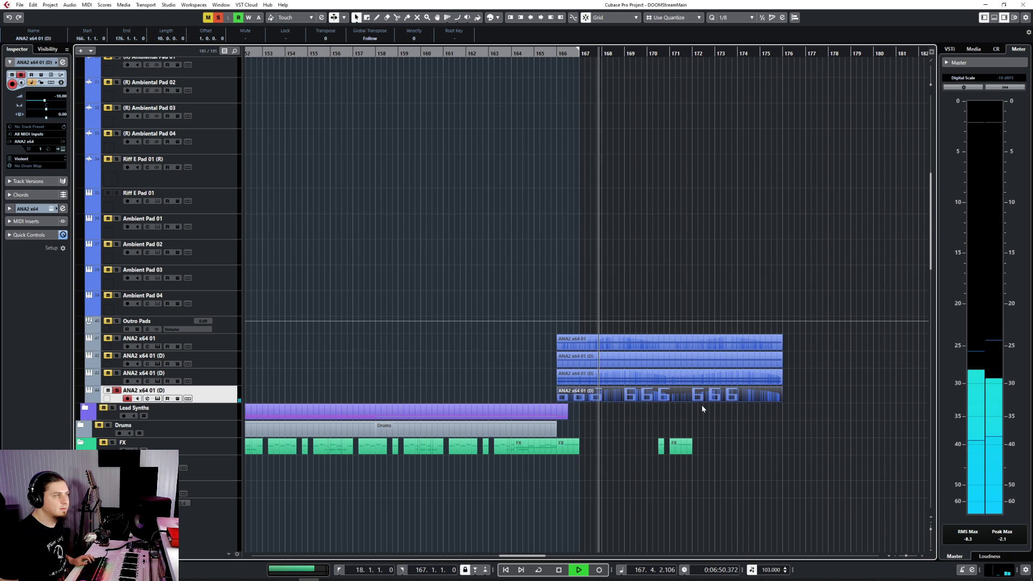
# Examine the 666 notes in the note editor during playback, return to the arrangement and stop playback.
pyautogui.doubleClick(668, 394)
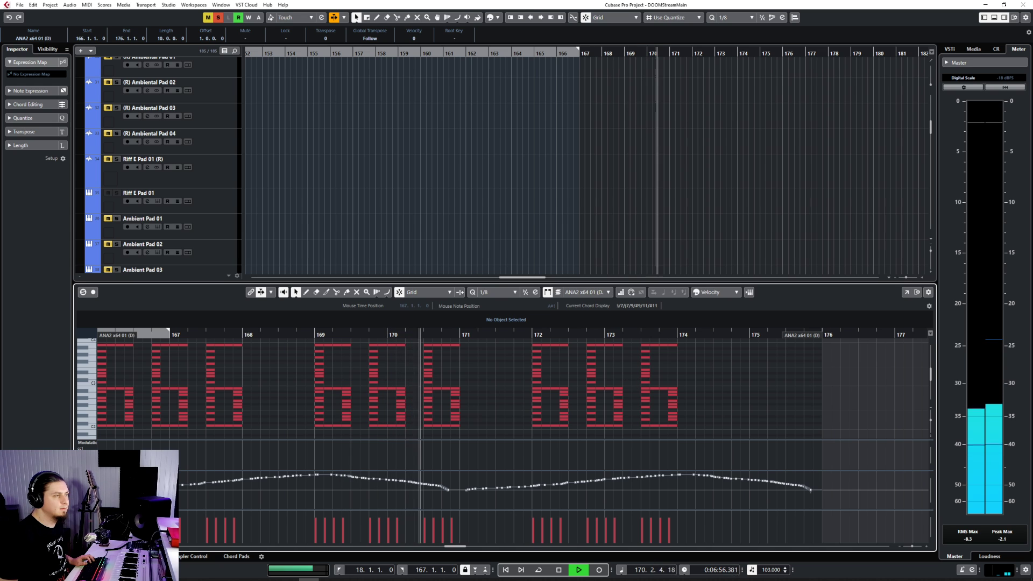
pyautogui.click(80, 556)
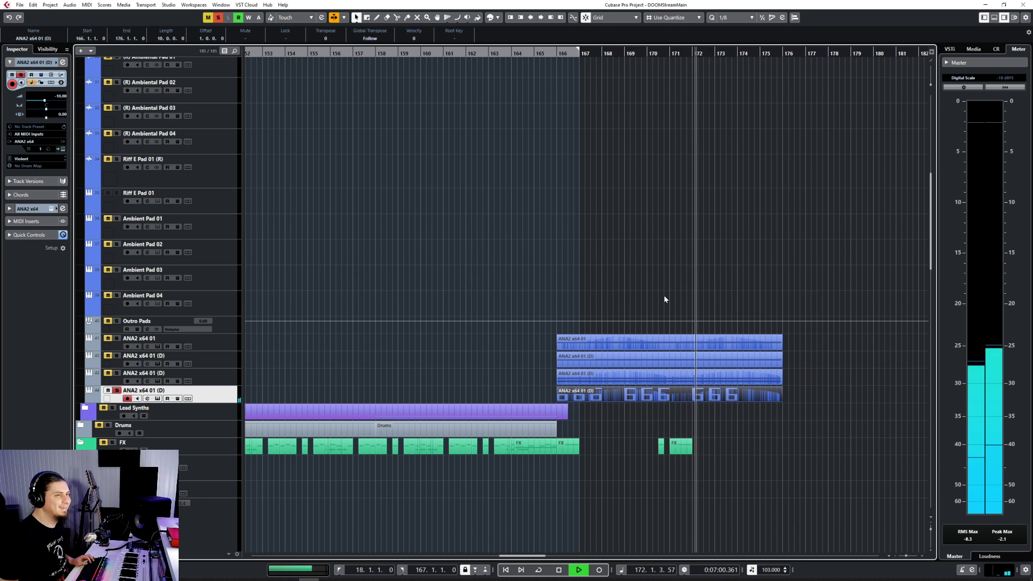
pyautogui.press('space')
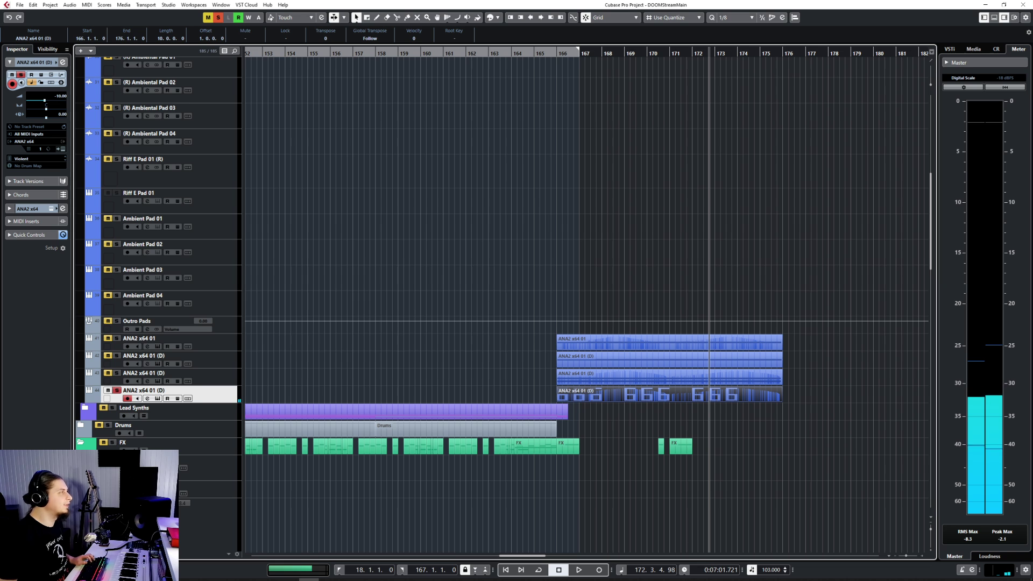
# Move the soloed track's kHs Filter to the third insert slot and add ValhallaSupermassive in the first.
pyautogui.press('F3')
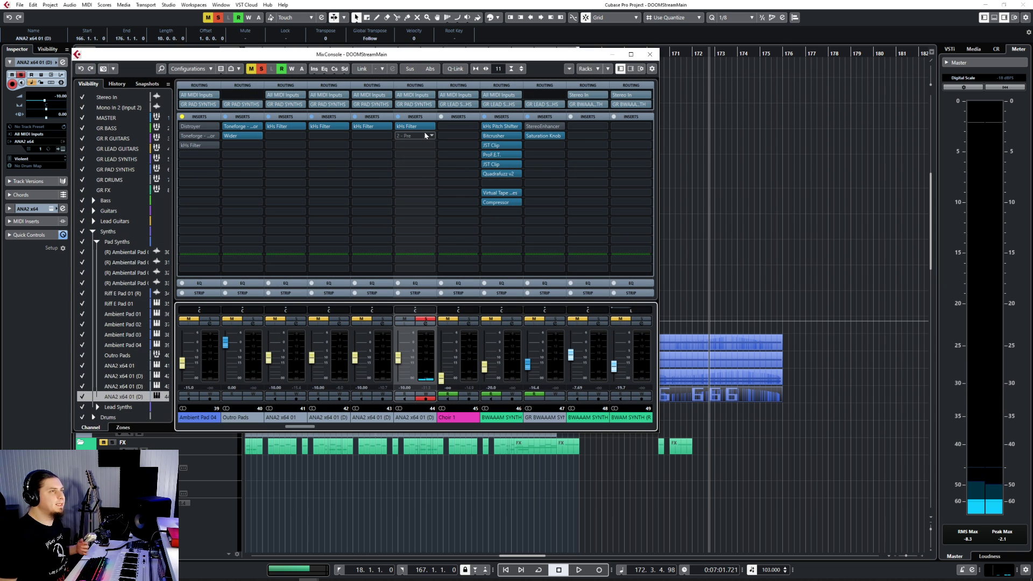
pyautogui.moveTo(418, 127); pyautogui.dragTo(416, 145)
pyautogui.click(415, 129)
pyautogui.write('disr')
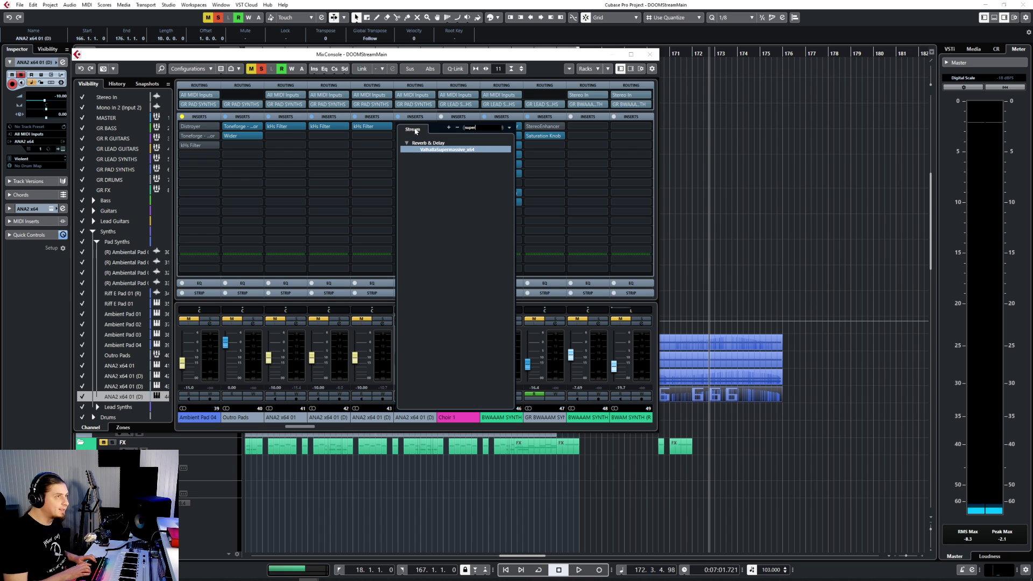
pyautogui.press('Return')
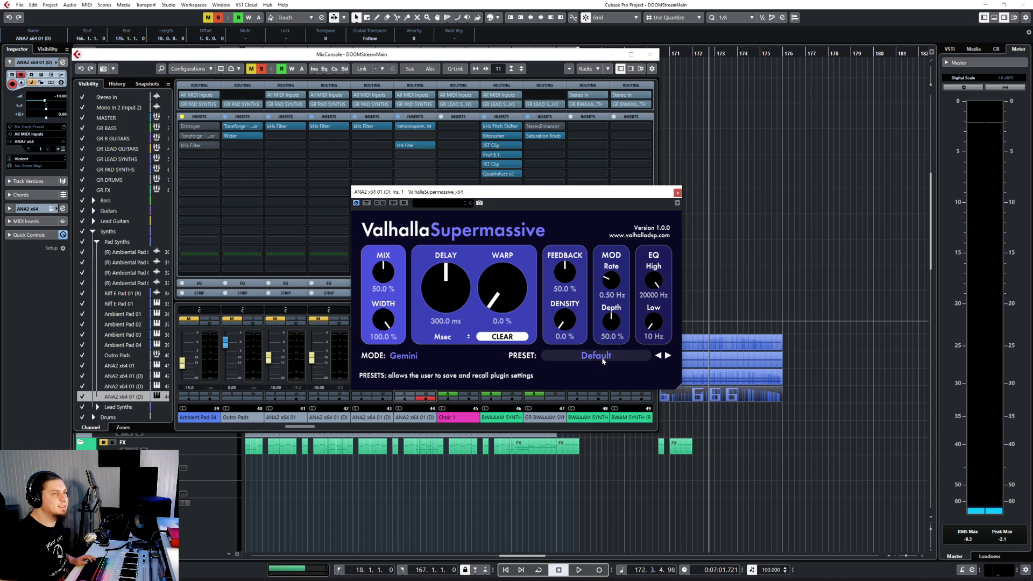
# Try ValhallaSupermassive's DarkMatter reverb preset with the mix at 100% during playback.
pyautogui.click(602, 356)
pyautogui.moveTo(613, 447)
pyautogui.moveTo(653, 446)
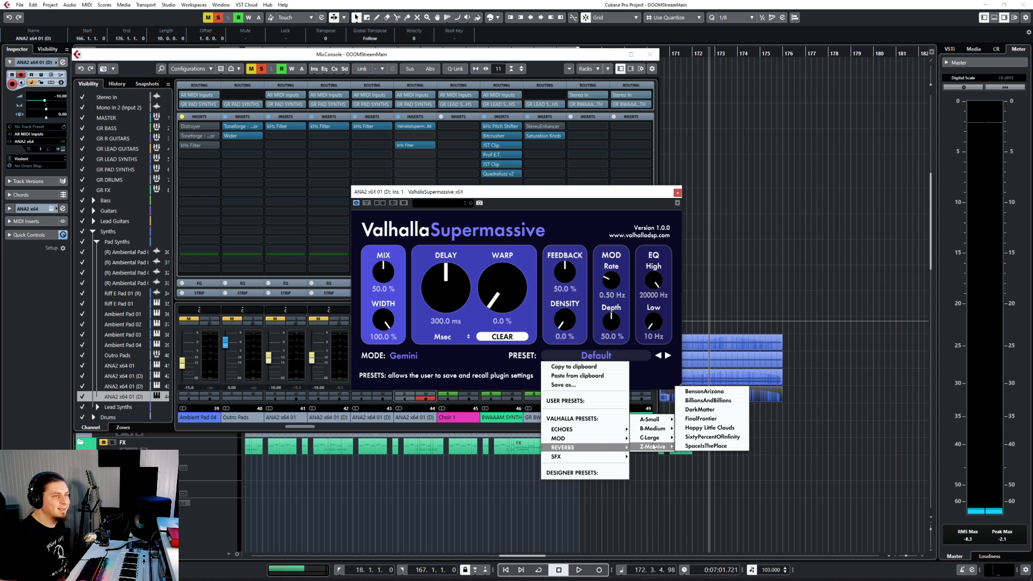
pyautogui.click(713, 410)
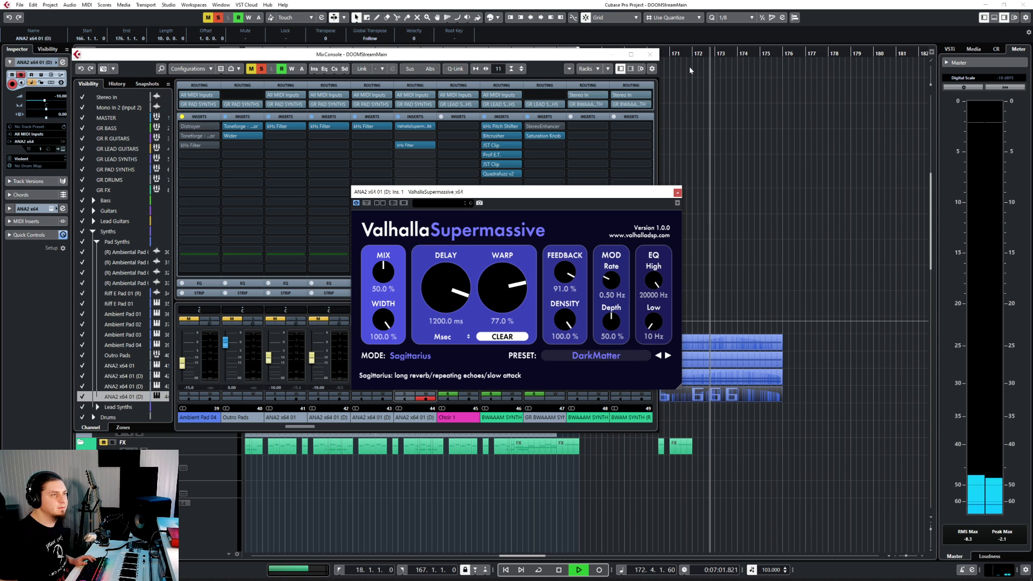
pyautogui.moveTo(384, 272); pyautogui.dragTo(383, 247)
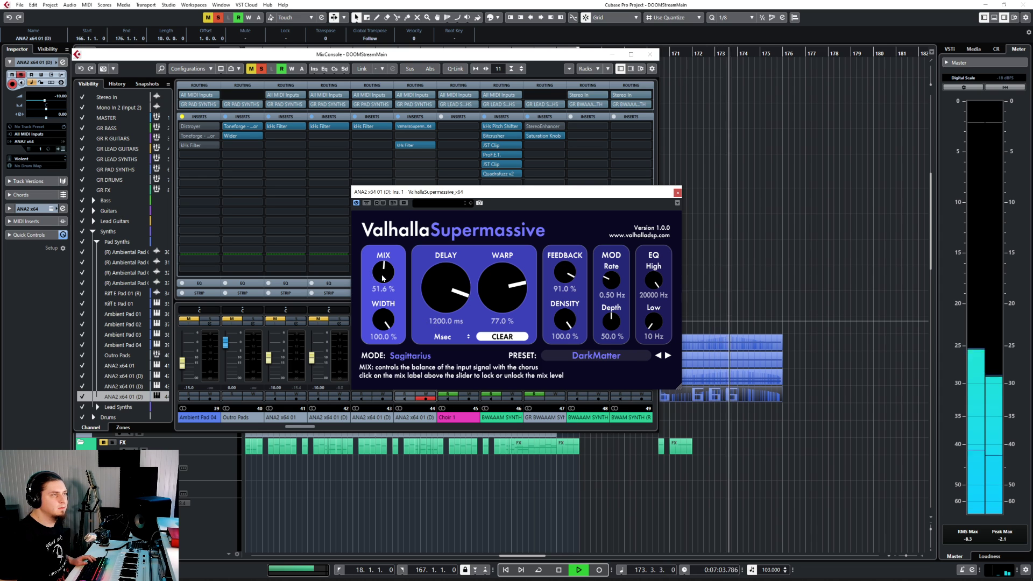
pyautogui.click(685, 53)
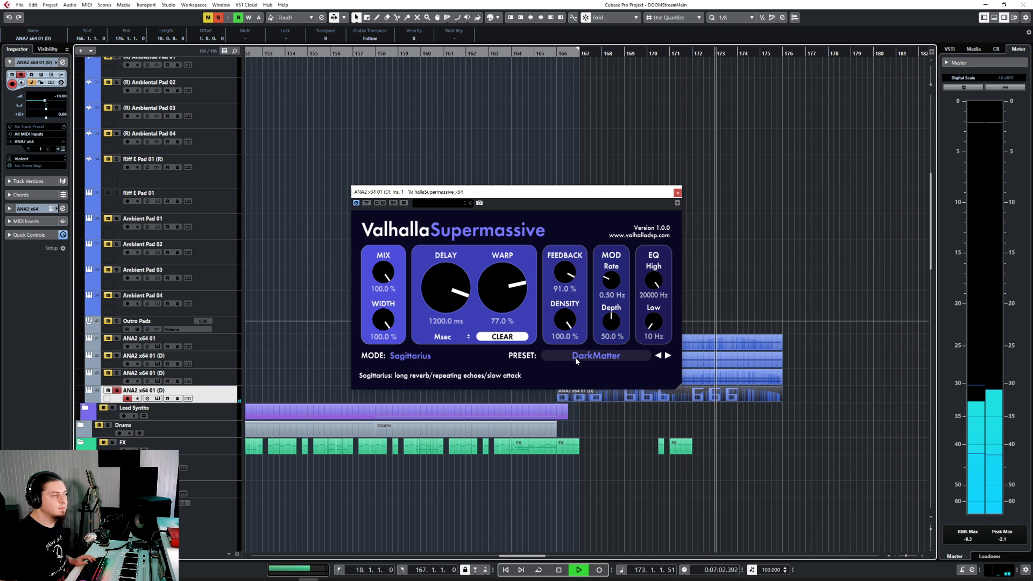
pyautogui.press('space')
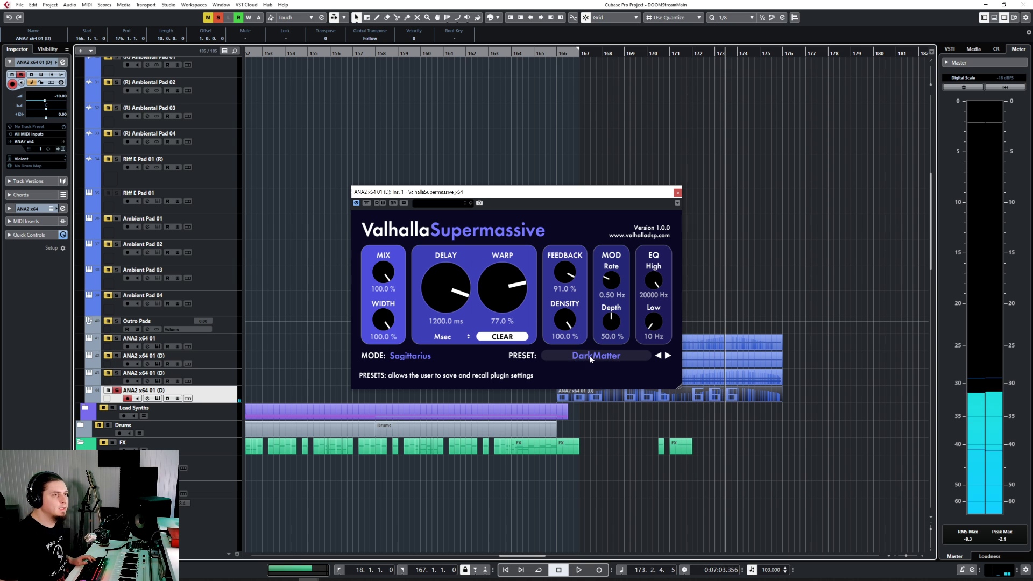
# Load the massive reverb preset SpaceIsThePlace, set its mix to 100% and play the track from bar 166.
pyautogui.click(586, 362)
pyautogui.moveTo(579, 450)
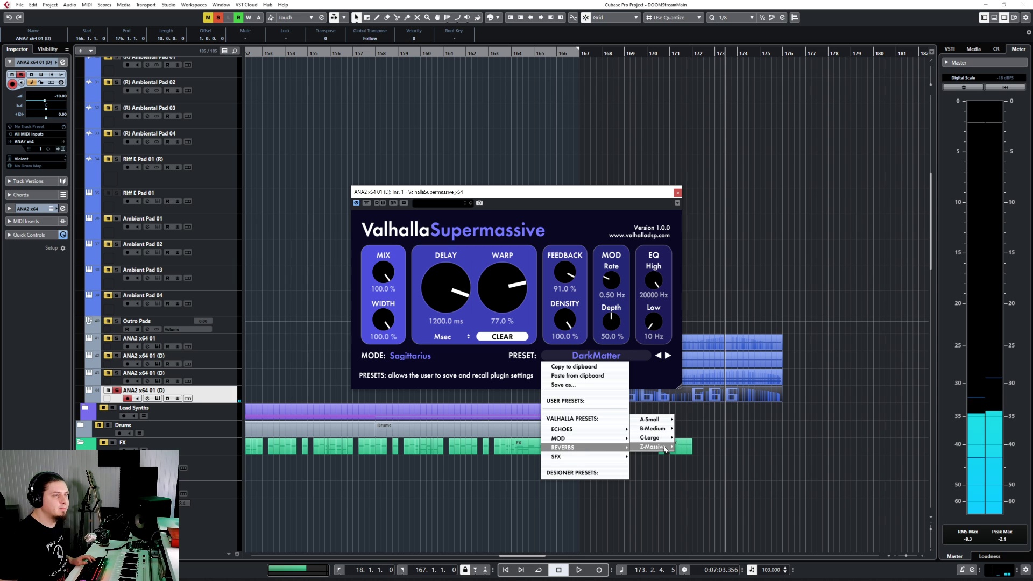
pyautogui.moveTo(653, 447)
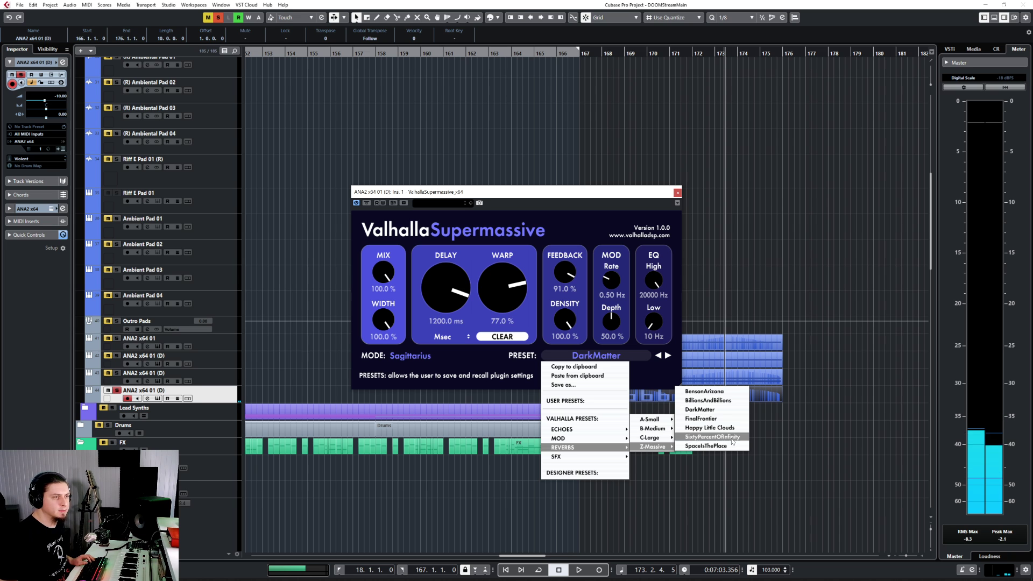
pyautogui.click(706, 446)
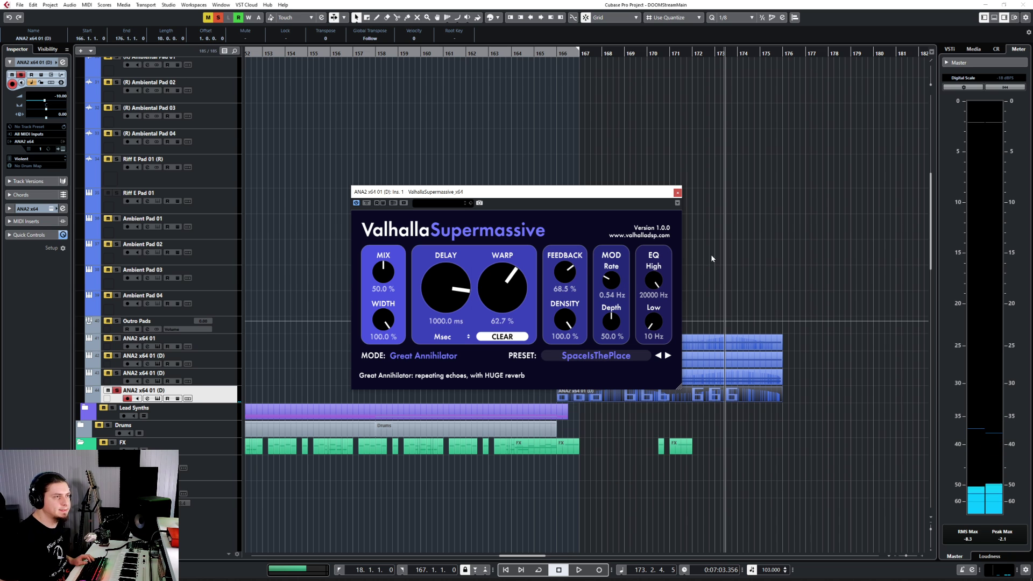
pyautogui.click(561, 53)
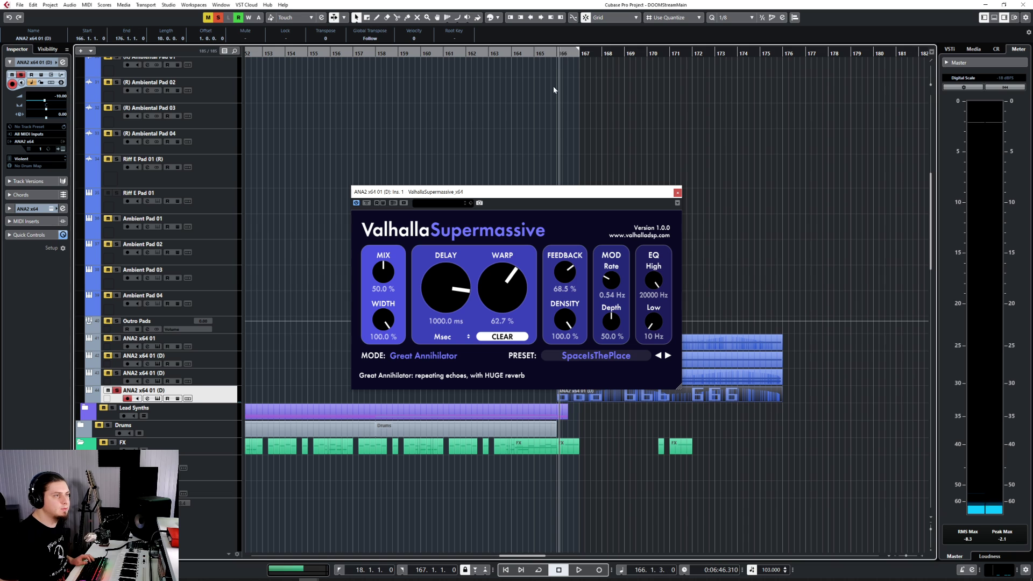
pyautogui.moveTo(384, 272); pyautogui.dragTo(432, 118)
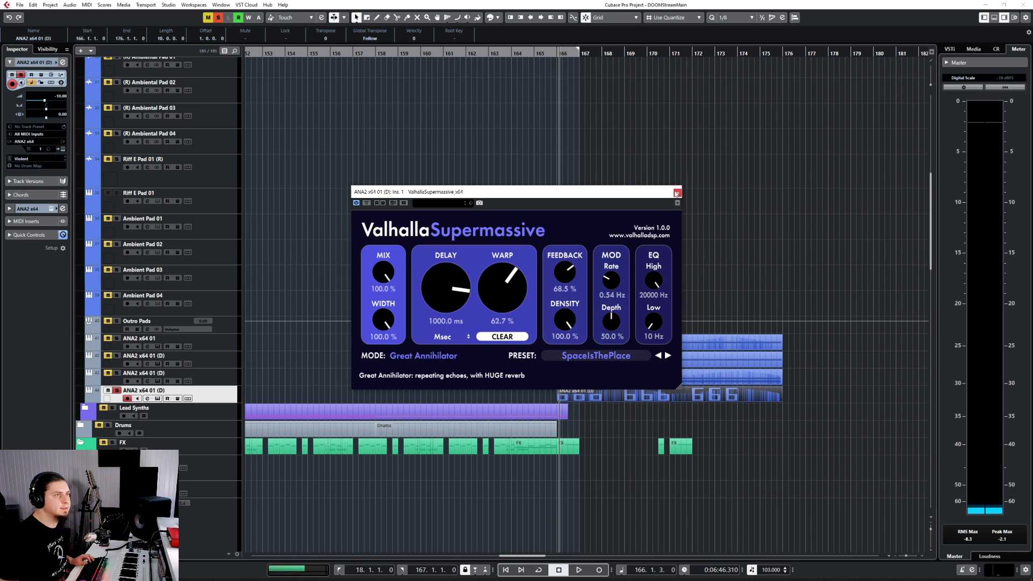
pyautogui.click(678, 192)
pyautogui.press('space')
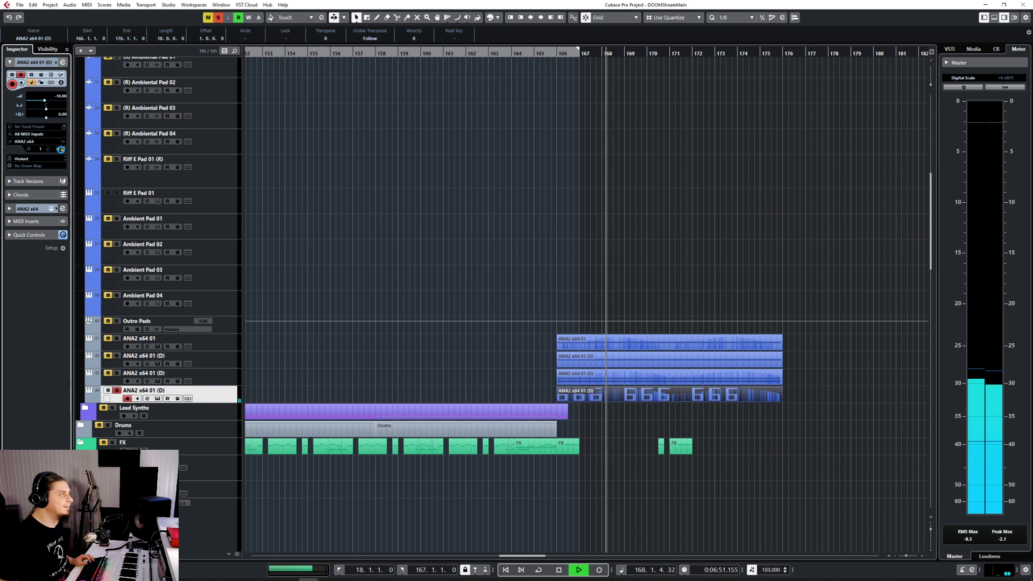
# Load the Sad Noises pad preset in the track's ANA2 synth, listen to it and stop playback.
pyautogui.click(64, 150)
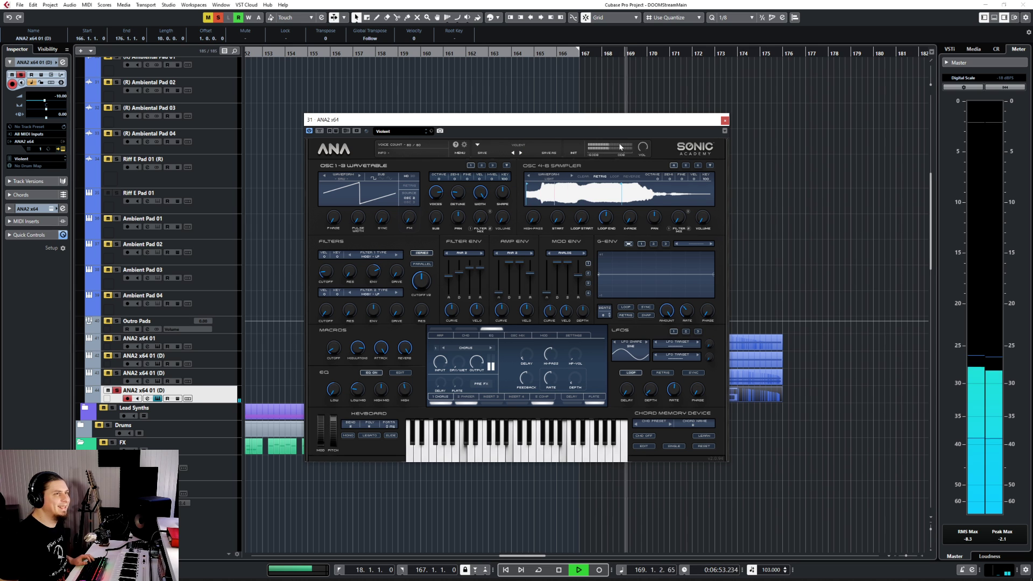
pyautogui.click(511, 139)
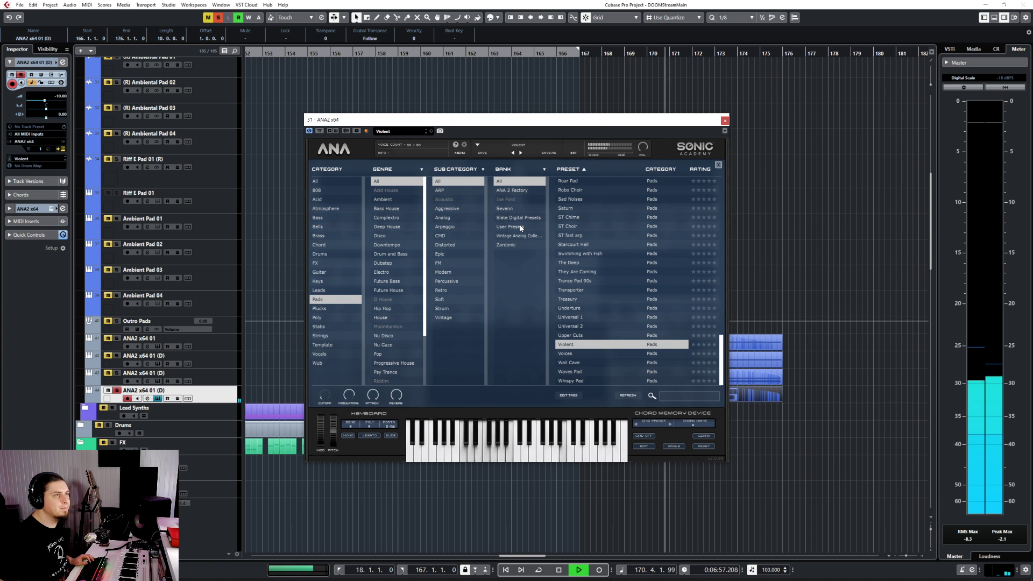
pyautogui.click(560, 200)
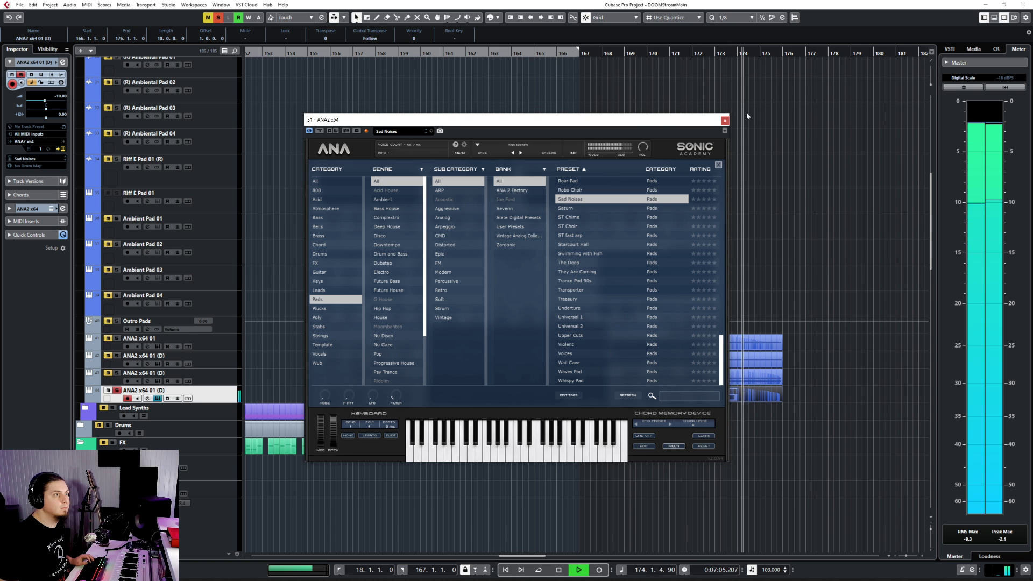
pyautogui.click(725, 121)
pyautogui.press('space')
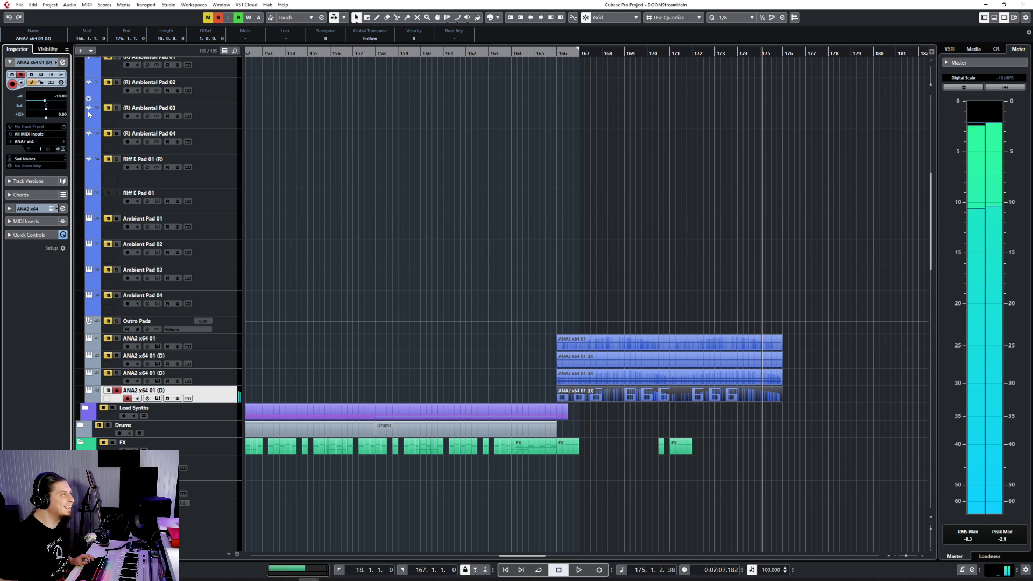
# Set the ANA2 track's volume to -30 and move the playhead to 165.3.1.
pyautogui.click(60, 96)
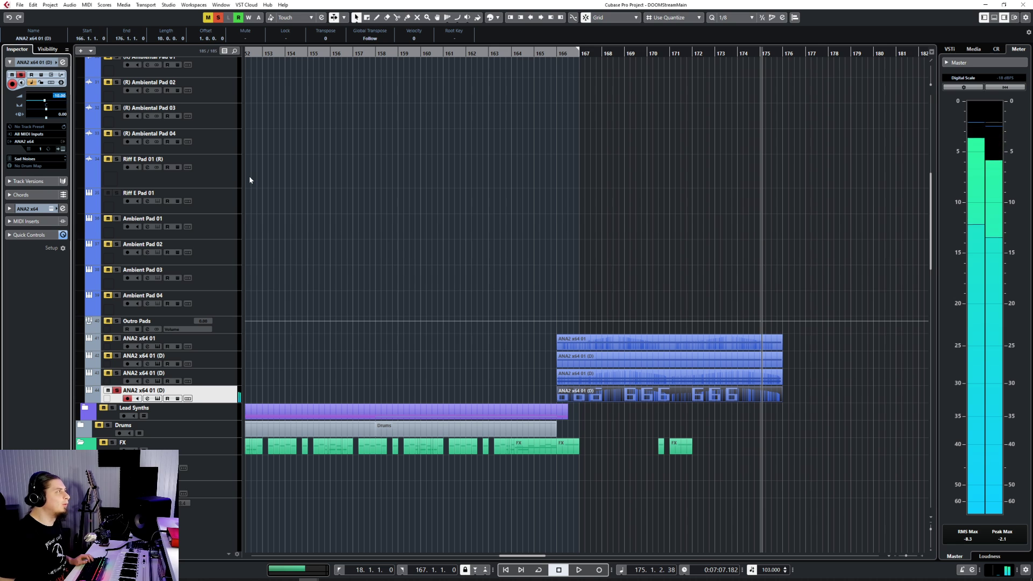
pyautogui.write('-30')
pyautogui.press('Return')
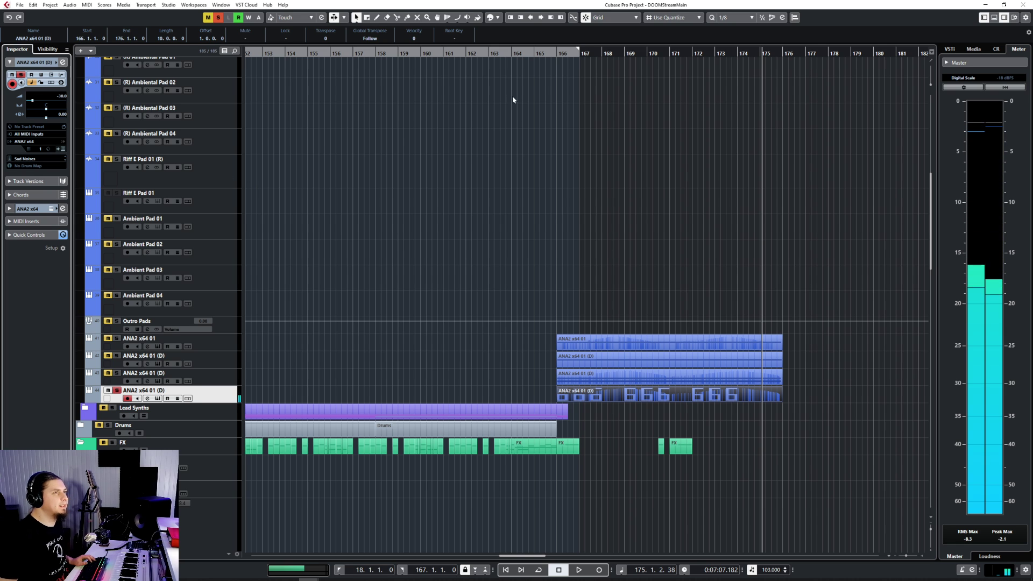
pyautogui.click(548, 53)
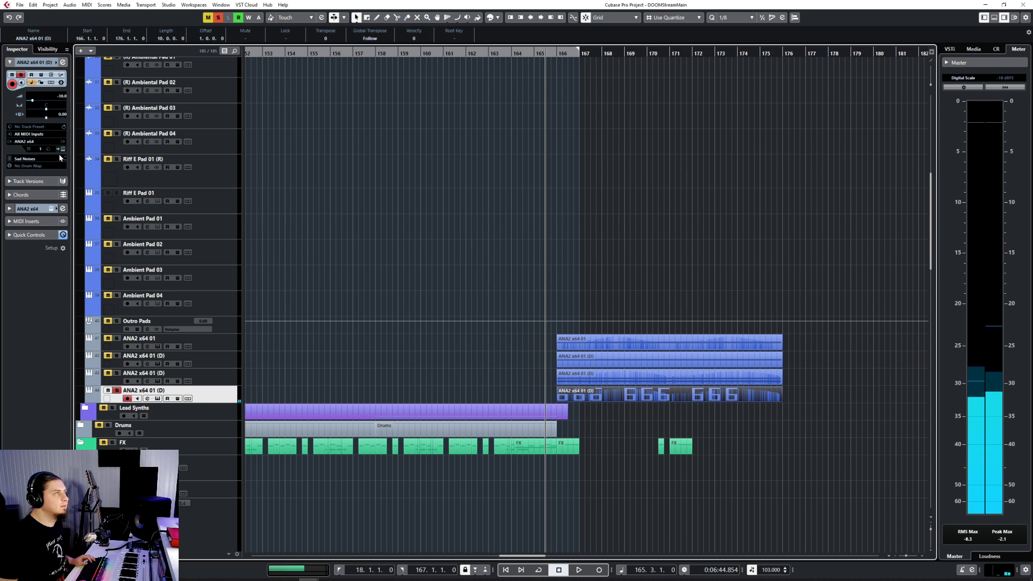
# Compare the ANA2 pad with its kHs Filter bypassed and active during playback, and check the filter's cutoff.
pyautogui.press('F3')
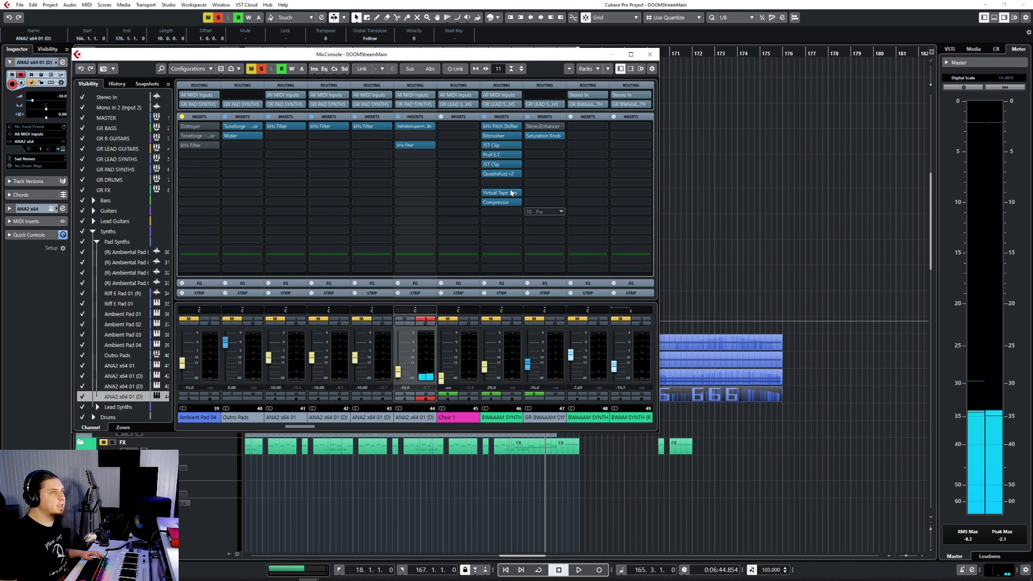
pyautogui.keyDown('alt'); pyautogui.click(411, 145); pyautogui.keyUp('alt')
pyautogui.press('space')
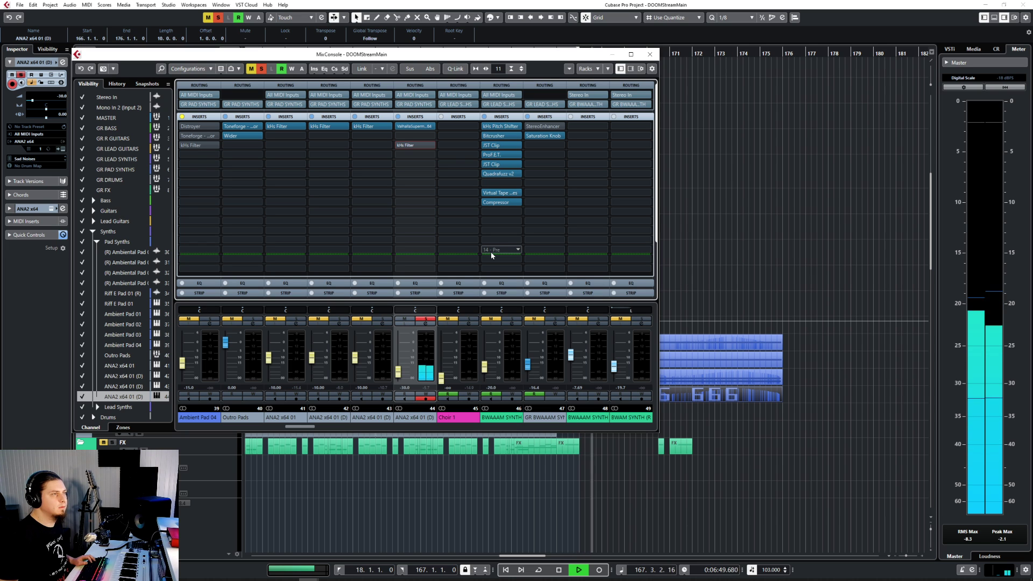
pyautogui.click(401, 146)
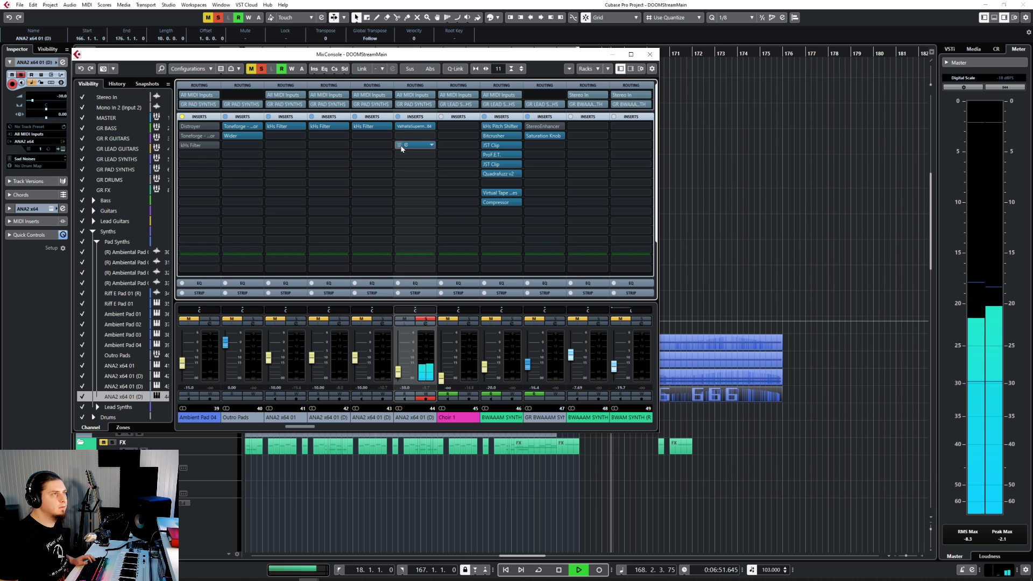
pyautogui.click(414, 146)
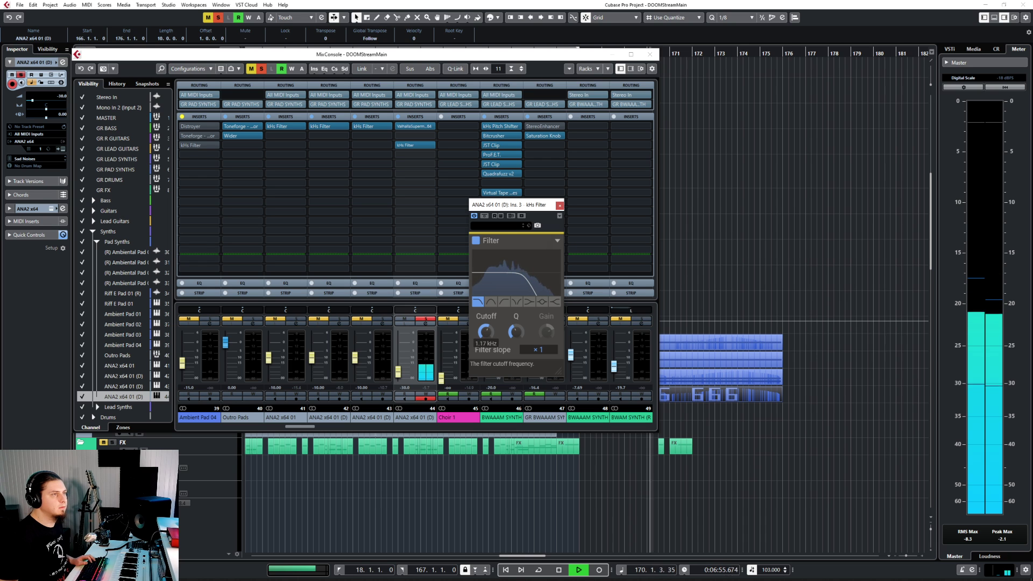
pyautogui.click(560, 205)
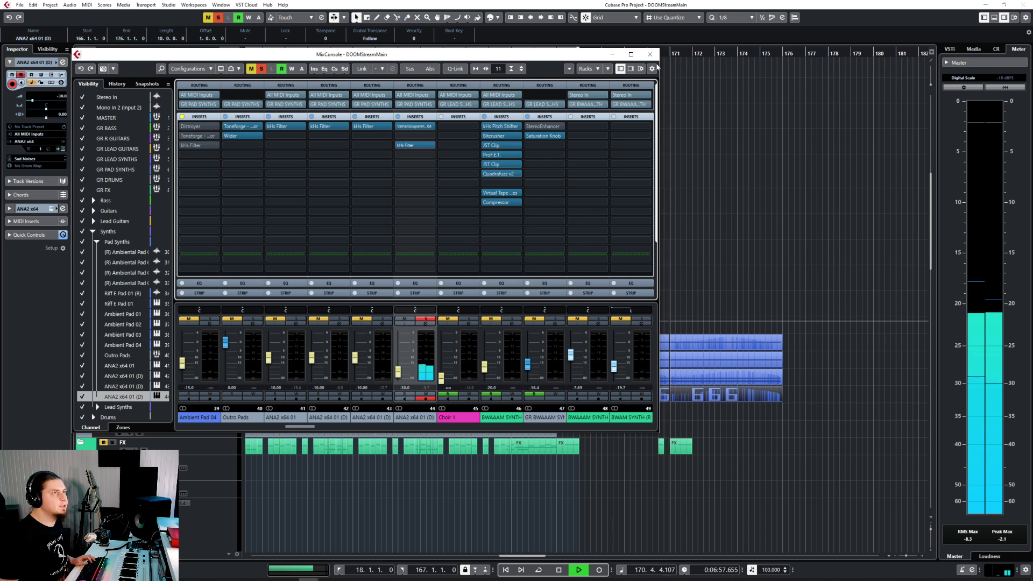
pyautogui.click(651, 54)
pyautogui.press('space')
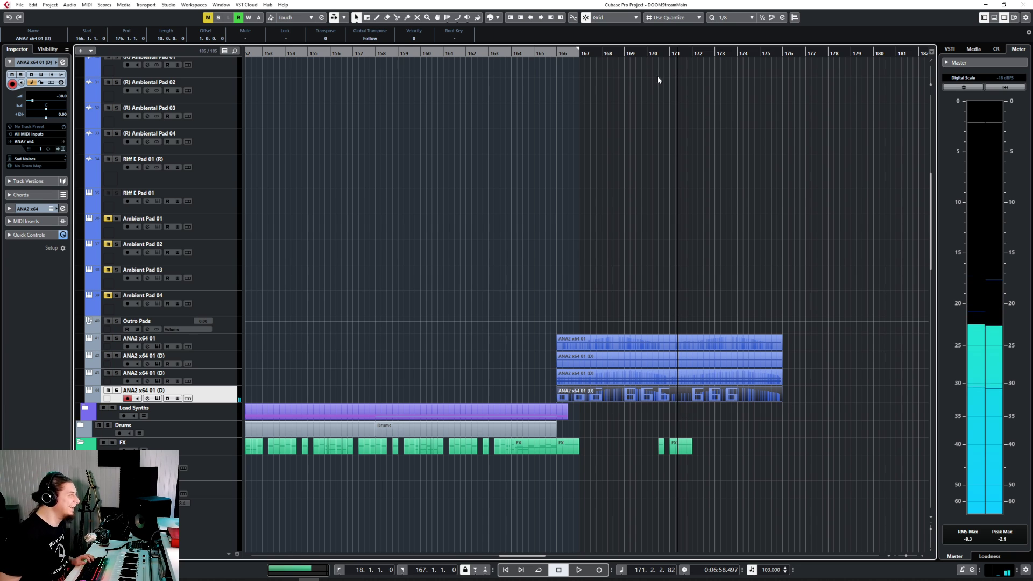
# Play the outro from about bar 165 with all tracks unsoloed.
pyautogui.click(545, 51)
pyautogui.press('space')
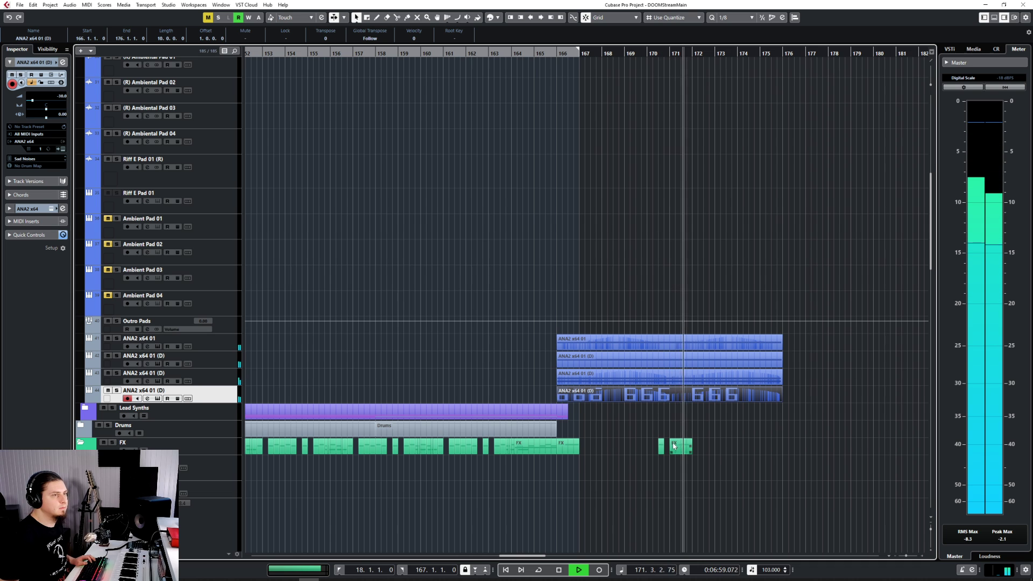
pyautogui.scroll(10, 672, 446)
pyautogui.press('space')
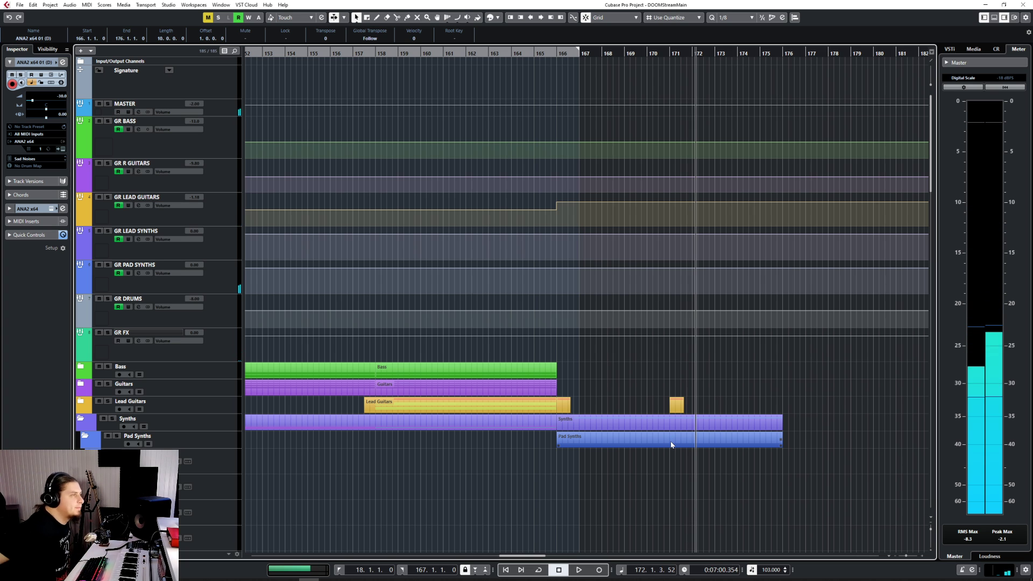
# In the Riff A Glitch 01 folder, copy the muted Main Riff Chain 2 Var 3 and Var 4 clips at bar 30 on Audio 06 and 07.
pyautogui.scroll(-5, 670, 441)
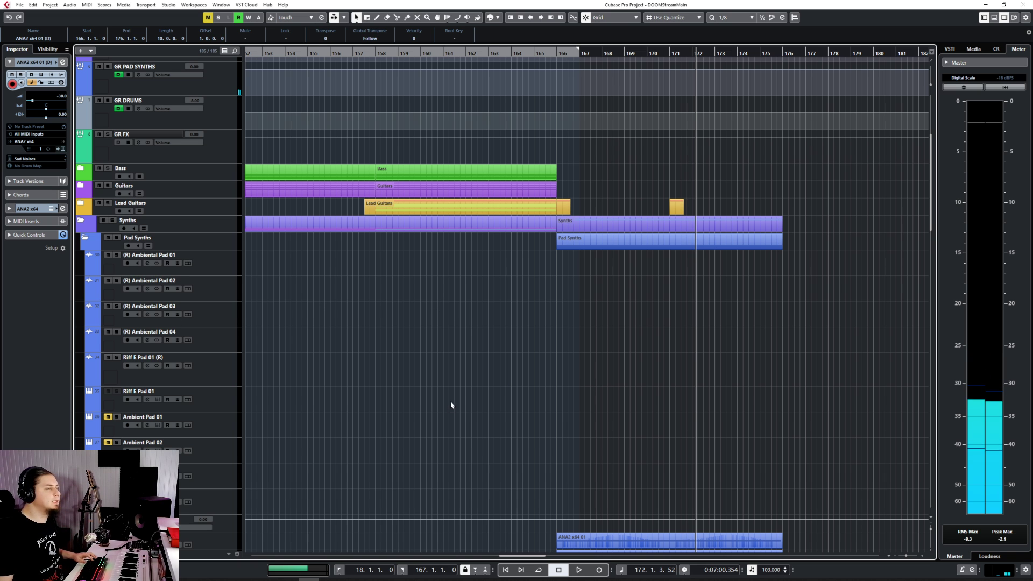
pyautogui.hscroll(-15, 446, 383)
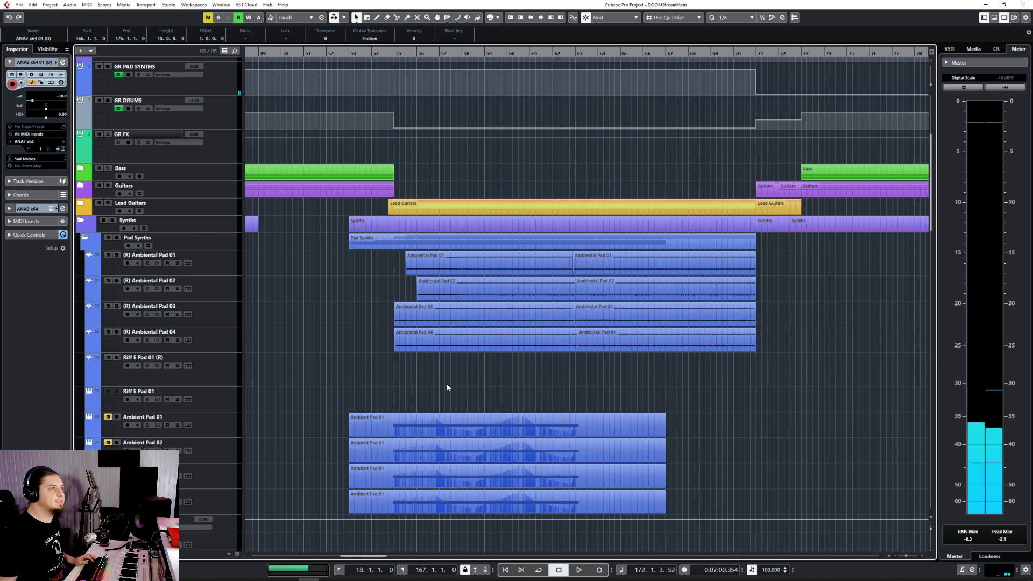
pyautogui.hscroll(-5, 447, 383)
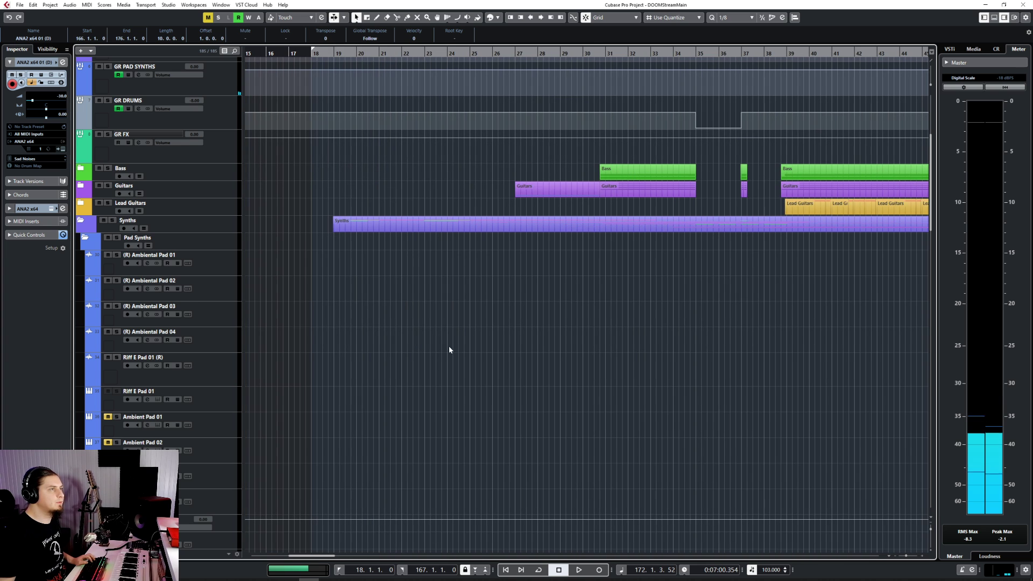
pyautogui.scroll(-10, 476, 347)
pyautogui.scroll(2, 392, 286)
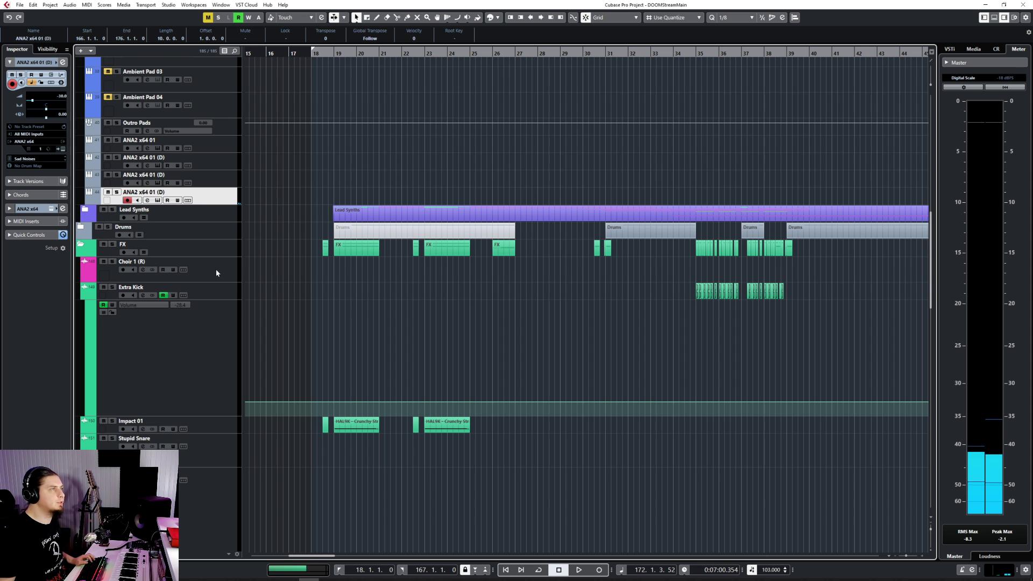
pyautogui.click(85, 210)
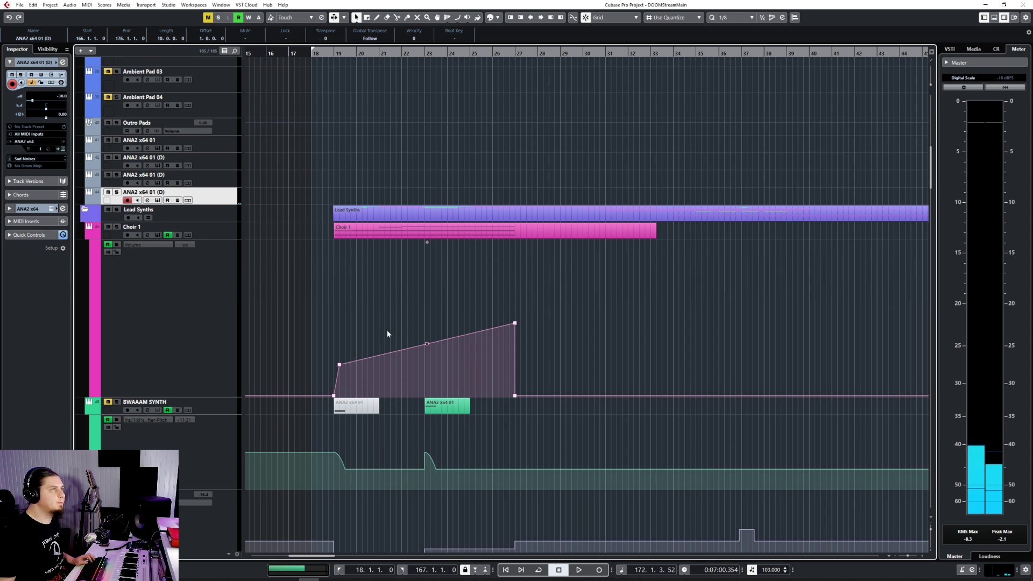
pyautogui.scroll(-8, 647, 287)
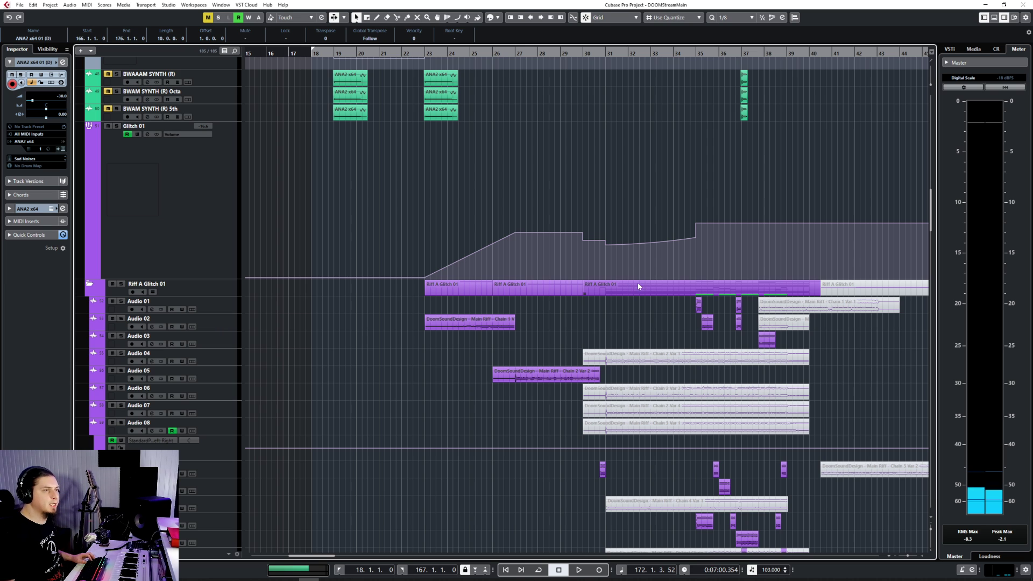
pyautogui.click(641, 390)
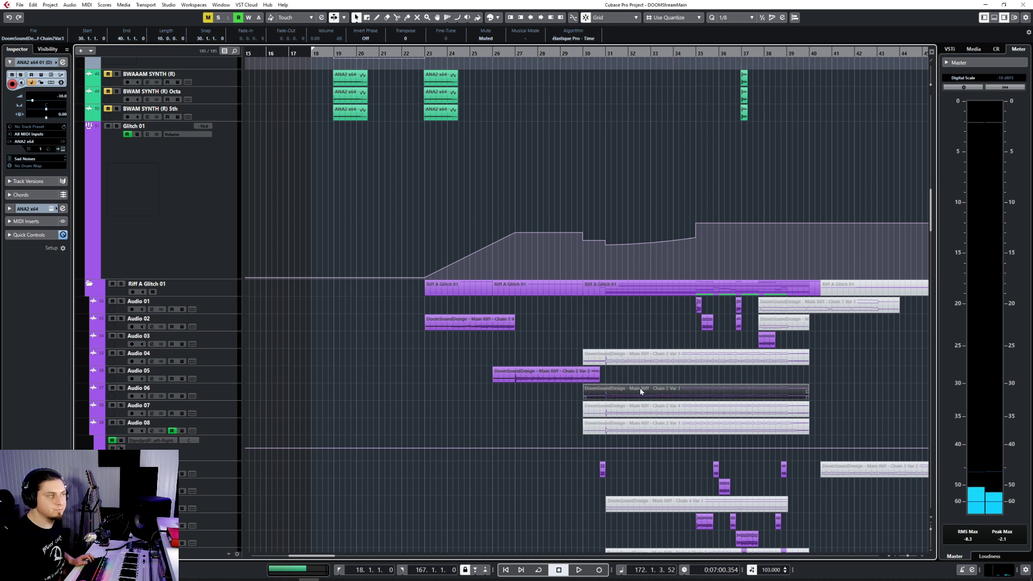
pyautogui.keyDown('shift'); pyautogui.click(640, 412); pyautogui.keyUp('shift')
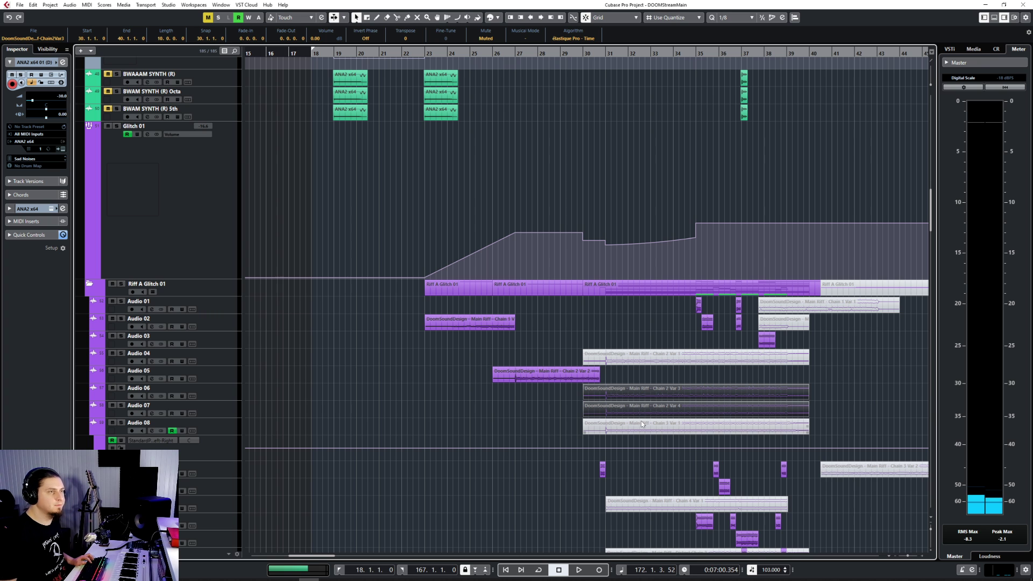
# Return to the outro region around bar 166 and collapse the Synths and FX track folders.
pyautogui.hscroll(10, 621, 412)
pyautogui.hscroll(10, 620, 408)
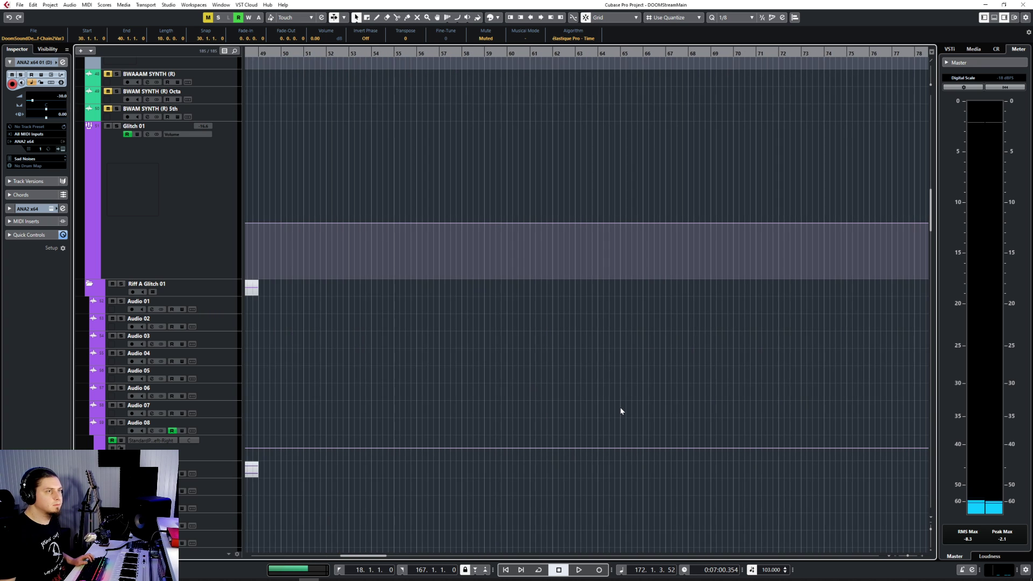
pyautogui.scroll(-5, 620, 407)
pyautogui.hscroll(15, 620, 407)
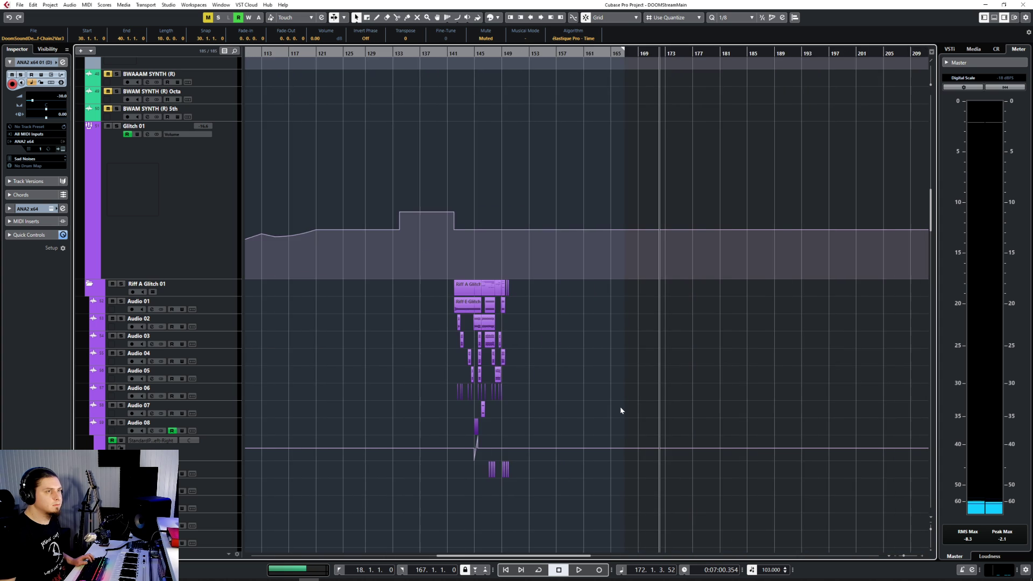
pyautogui.hscroll(-5, 593, 404)
pyautogui.scroll(5, 593, 402)
pyautogui.scroll(5, 592, 399)
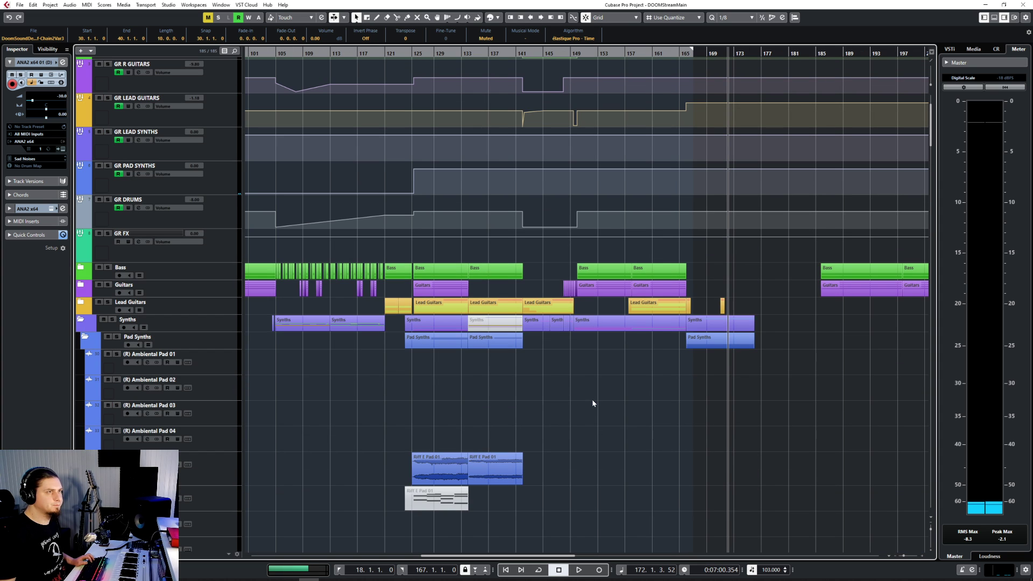
pyautogui.scroll(5, 637, 369)
pyautogui.hscroll(6, 642, 364)
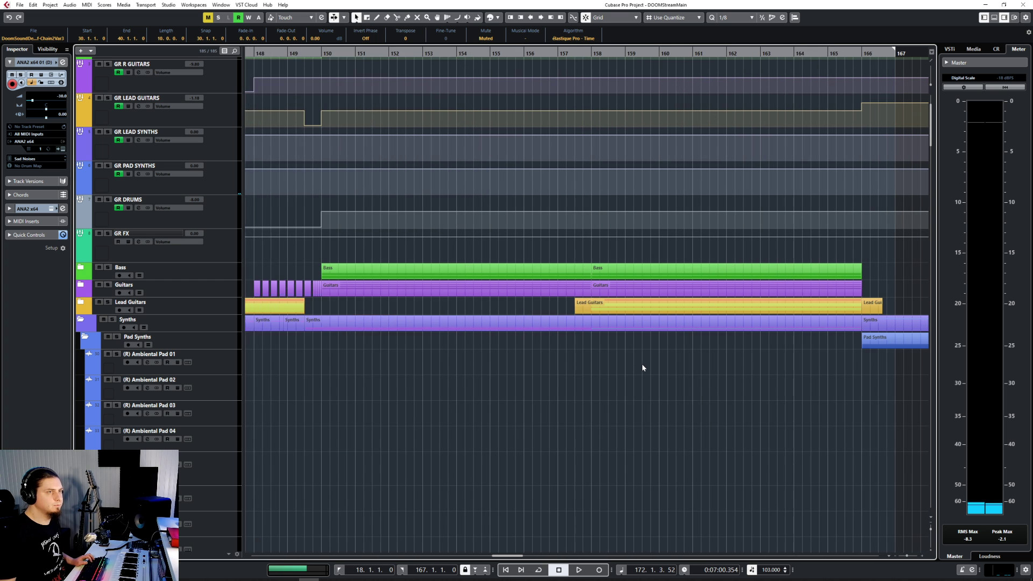
pyautogui.click(80, 321)
pyautogui.click(80, 321)
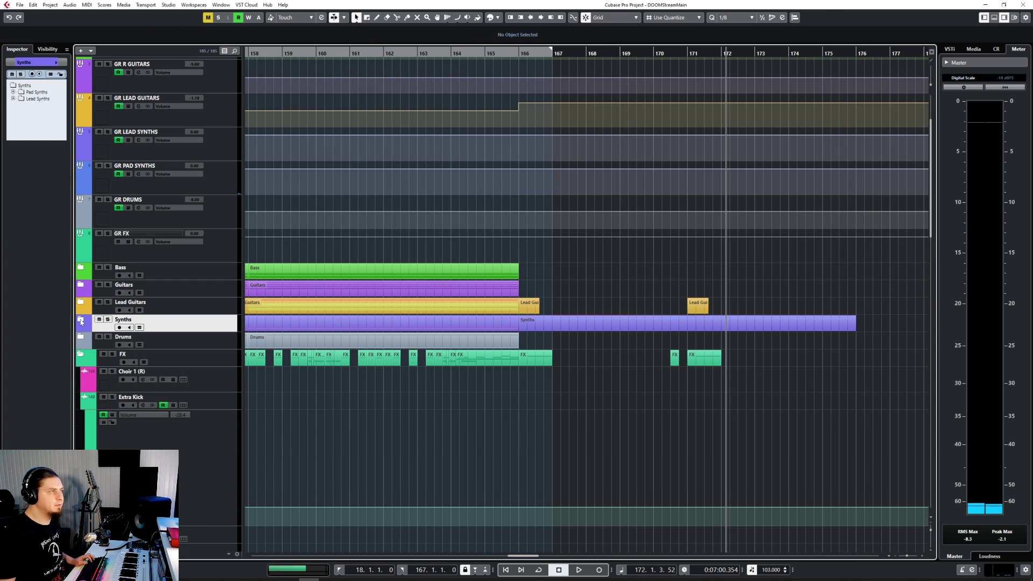
pyautogui.click(81, 350)
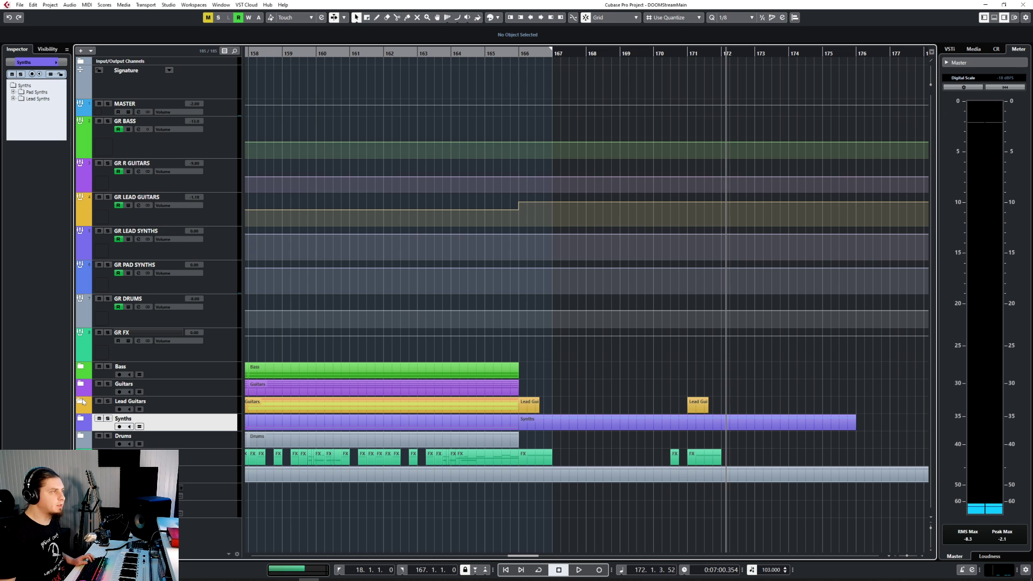
# Expand the Lead Guitars folder and paste the copied riff clips at bar 173 onto the Ambiental Gtr 01 and 02 tracks.
pyautogui.click(81, 401)
pyautogui.scroll(-3, 614, 346)
pyautogui.click(223, 253)
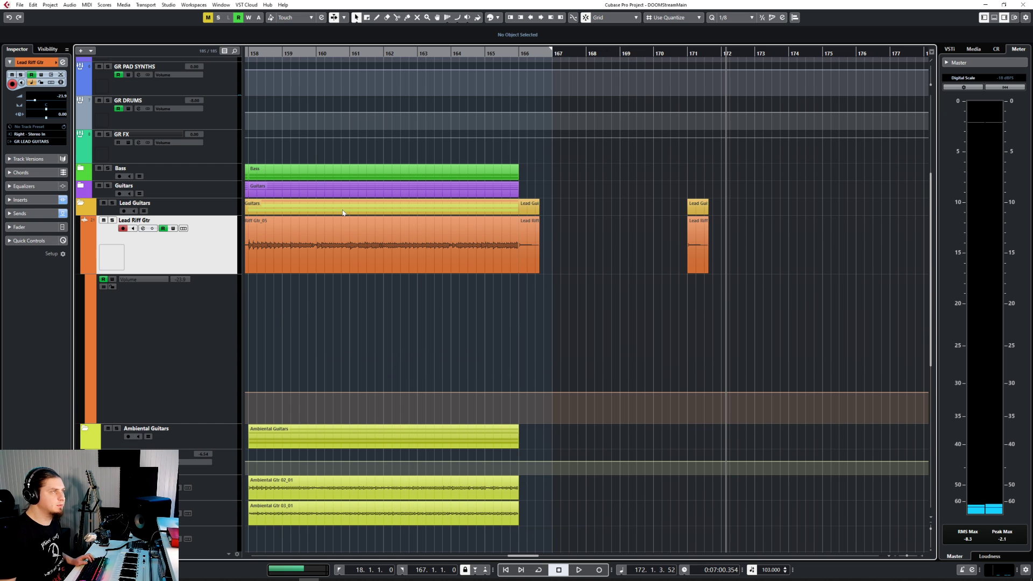
pyautogui.click(755, 52)
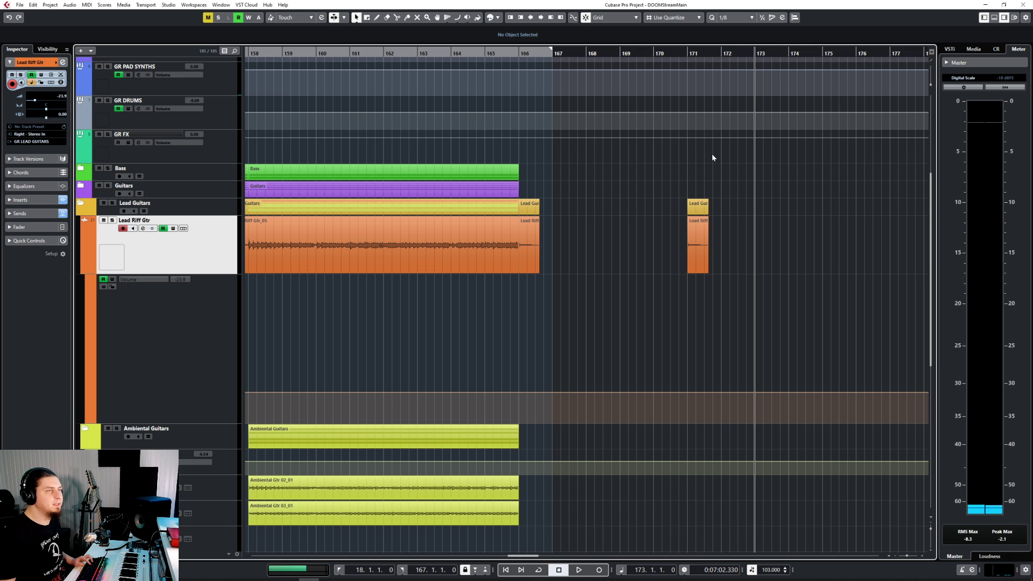
pyautogui.scroll(-3, 575, 269)
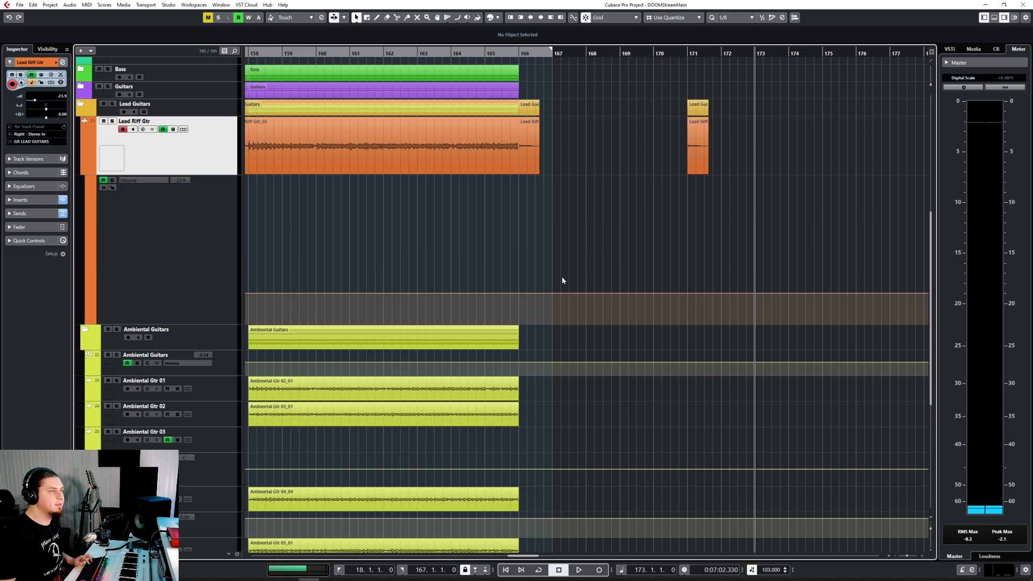
pyautogui.click(210, 388)
pyautogui.hotkey('ctrl', 'v')
pyautogui.scroll(-3, 736, 406)
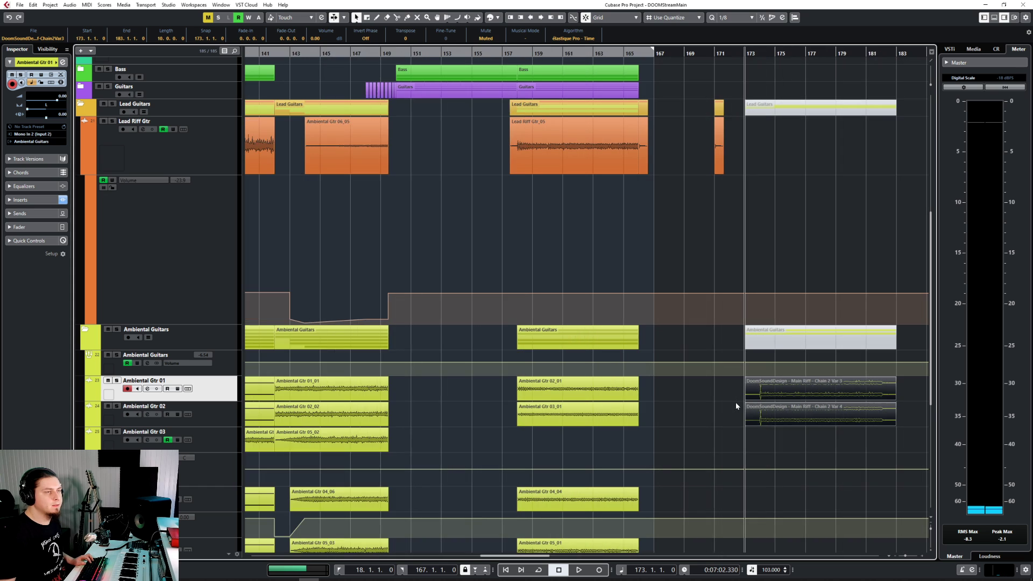
# Set the quantize grid to 1/16 for editing the pasted clips.
pyautogui.hscroll(3, 737, 404)
pyautogui.scroll(4, 574, 407)
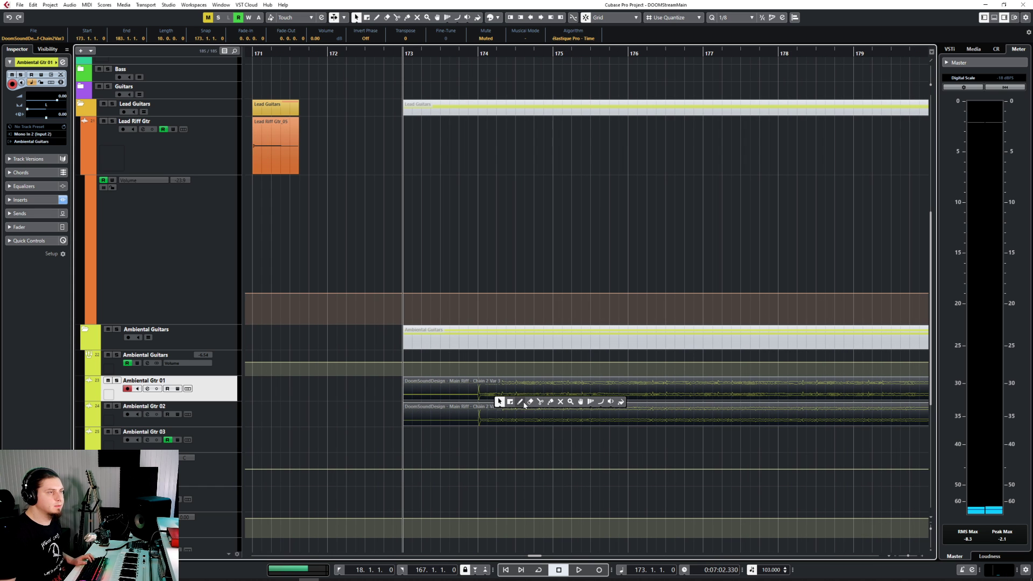
pyautogui.click(520, 403)
pyautogui.click(738, 20)
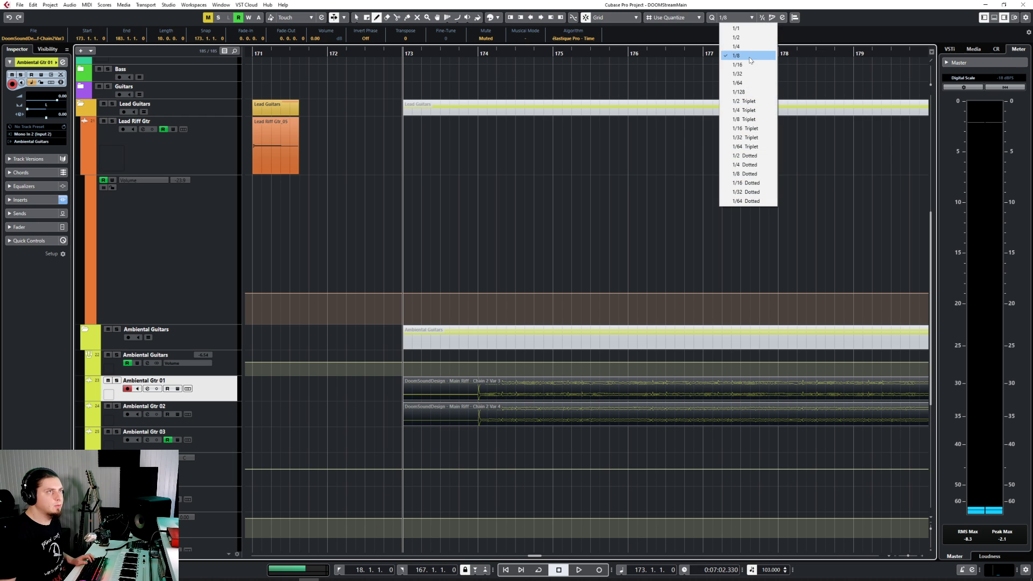
pyautogui.click(735, 64)
# Split both pasted riff clips at 174.1.1 and 174.1.2 to isolate a one-sixteenth slice of each.
pyautogui.rightClick(504, 396)
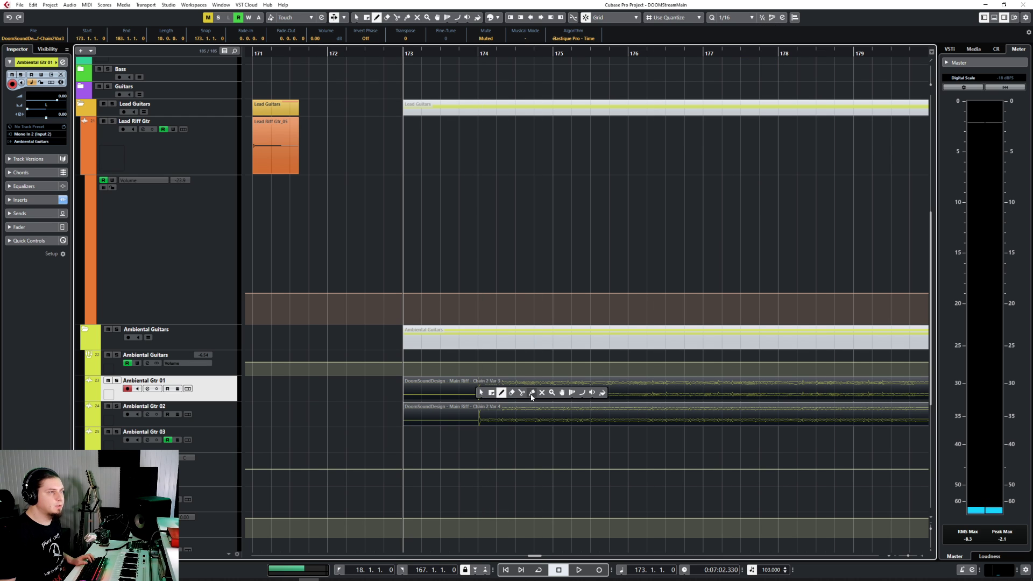
pyautogui.click(525, 397)
pyautogui.click(482, 396)
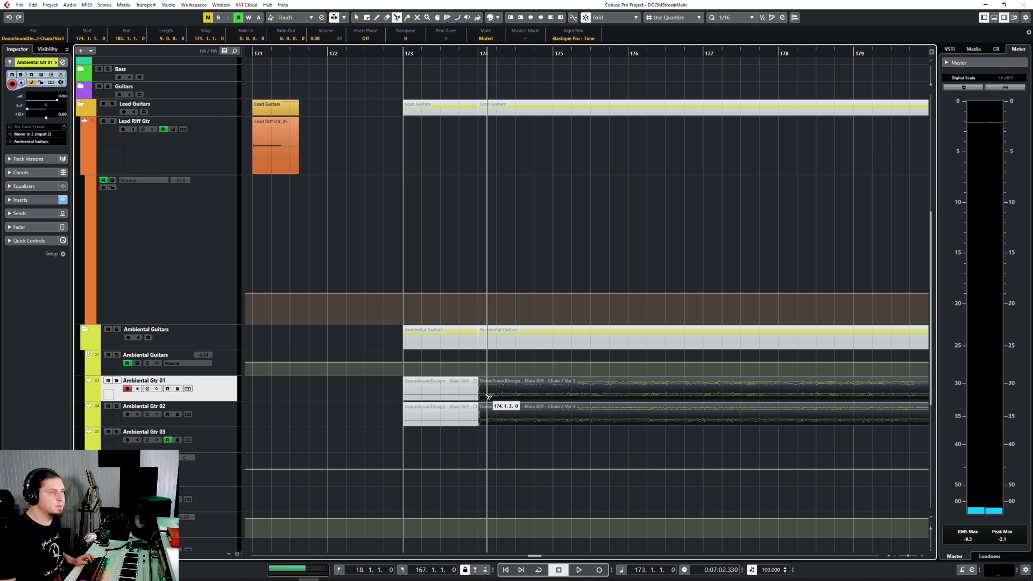
pyautogui.scroll(3, 485, 396)
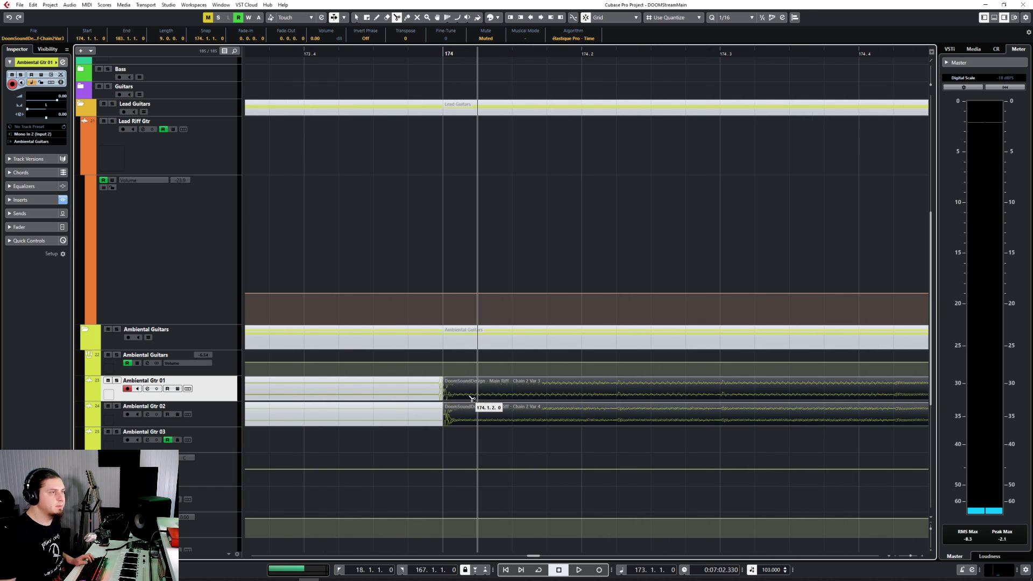
pyautogui.rightClick(470, 397)
pyautogui.click(471, 398)
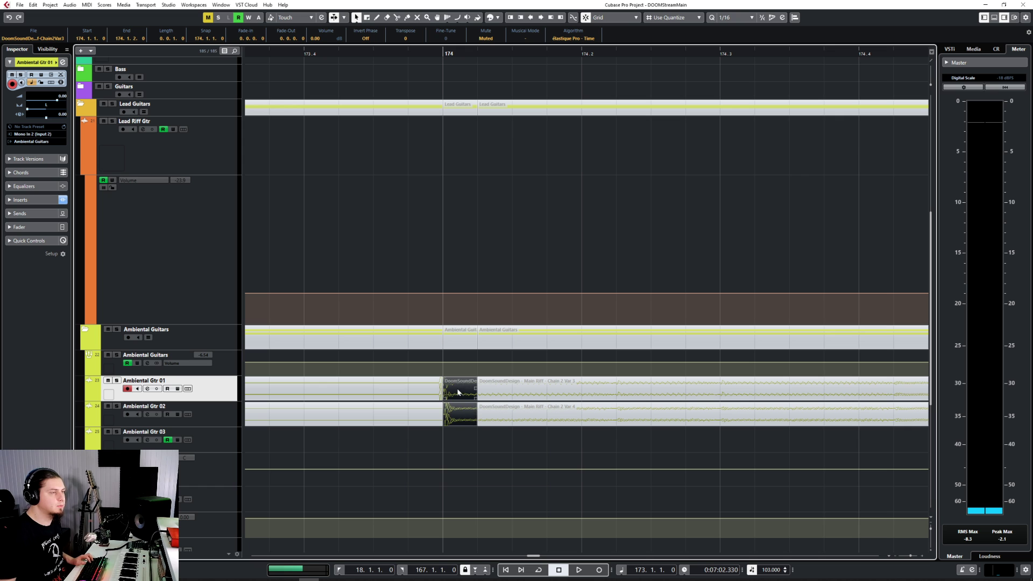
# Move the two short riff slices onto the Lead Riff Gtr track at 172.1.1 and 172.2.1.
pyautogui.scroll(-4, 459, 412)
pyautogui.scroll(3, 457, 410)
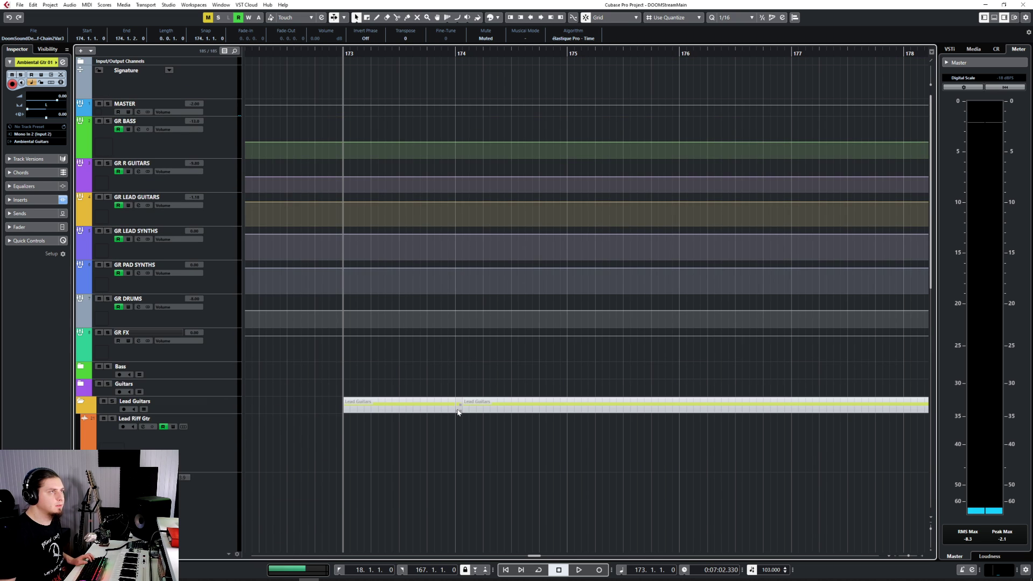
pyautogui.scroll(-2, 459, 414)
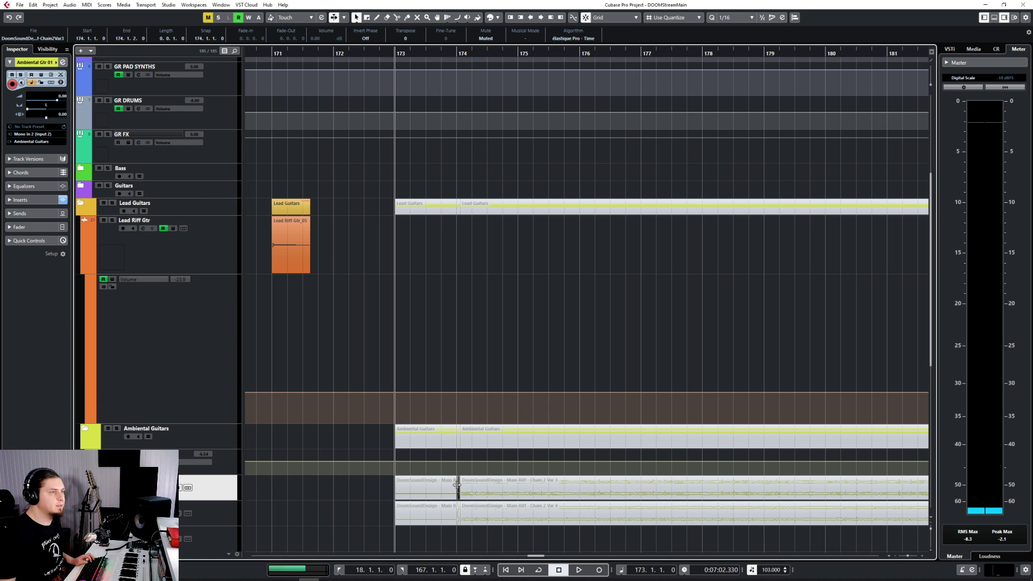
pyautogui.moveTo(336, 285); pyautogui.dragTo(336, 238)
pyautogui.moveTo(420, 346); pyautogui.dragTo(349, 245)
pyautogui.scroll(6, 349, 245)
pyautogui.hscroll(-2, 349, 246)
pyautogui.hscroll(-4, 349, 245)
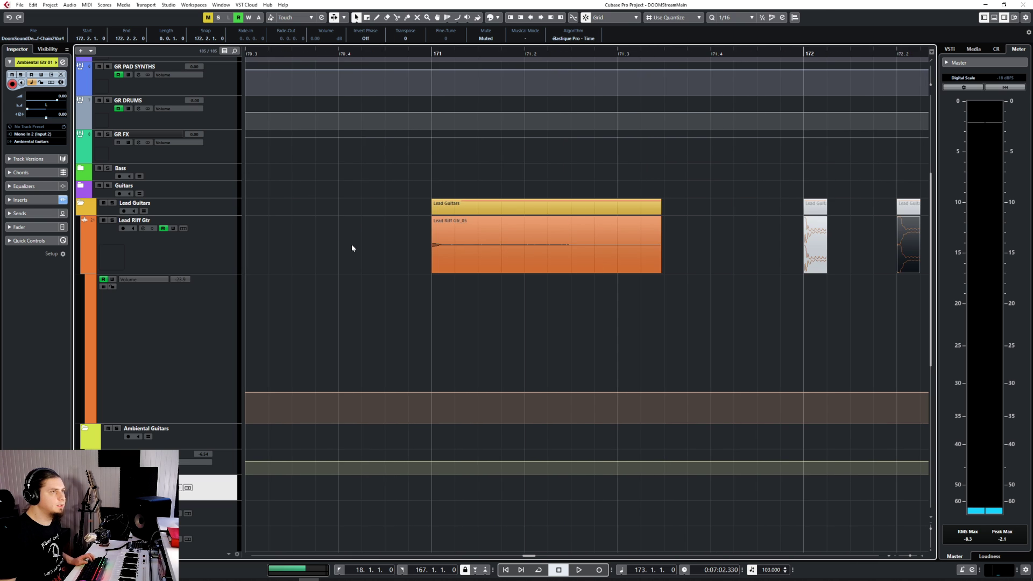
# Move the two short riff slices on the Lead Riff Gtr track back to 166.4.1 and 166.4.4, just before bar 167.
pyautogui.scroll(-3, 600, 247)
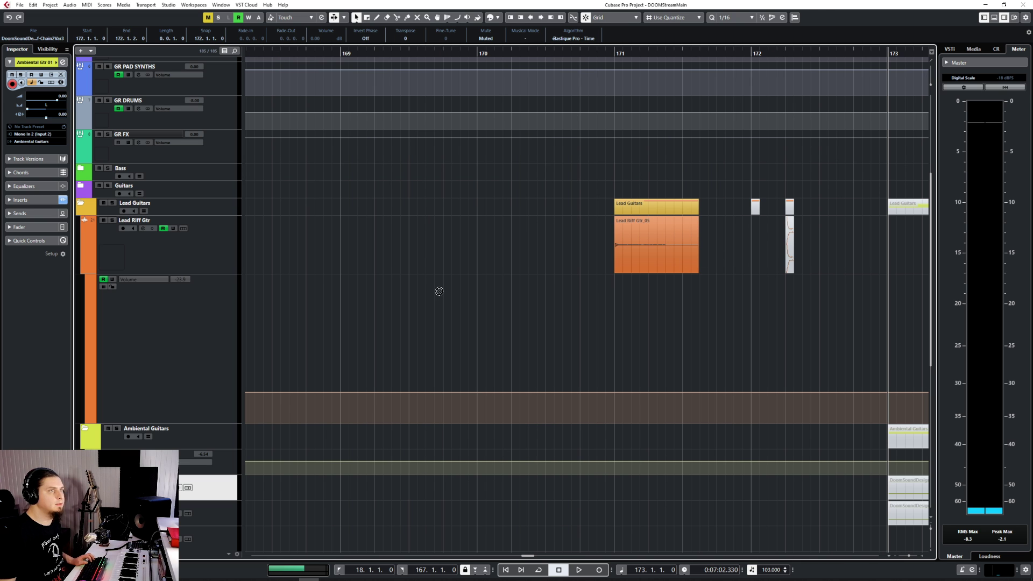
pyautogui.moveTo(440, 291); pyautogui.dragTo(302, 237)
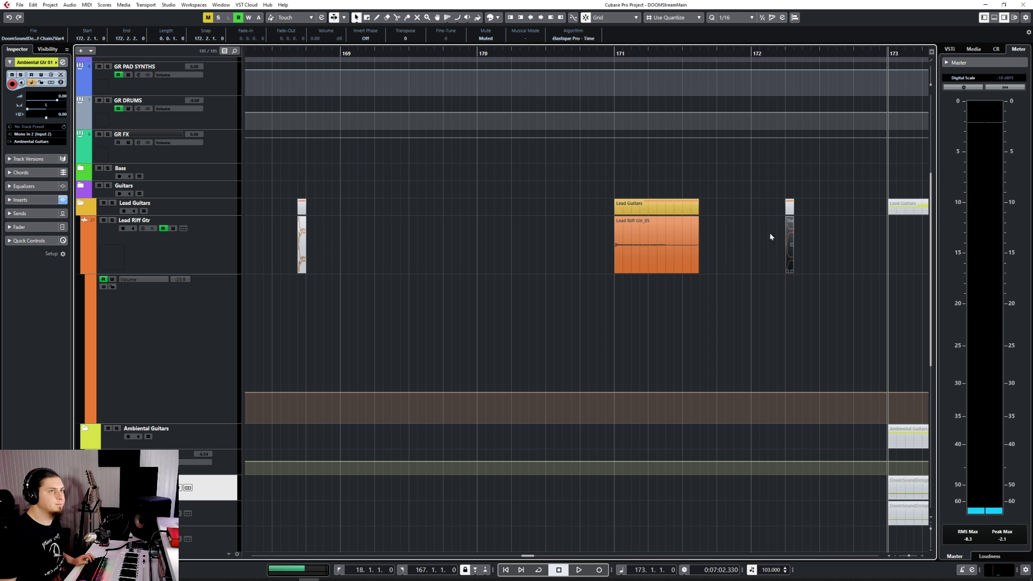
pyautogui.moveTo(789, 237); pyautogui.dragTo(346, 232)
pyautogui.hscroll(-2, 346, 242)
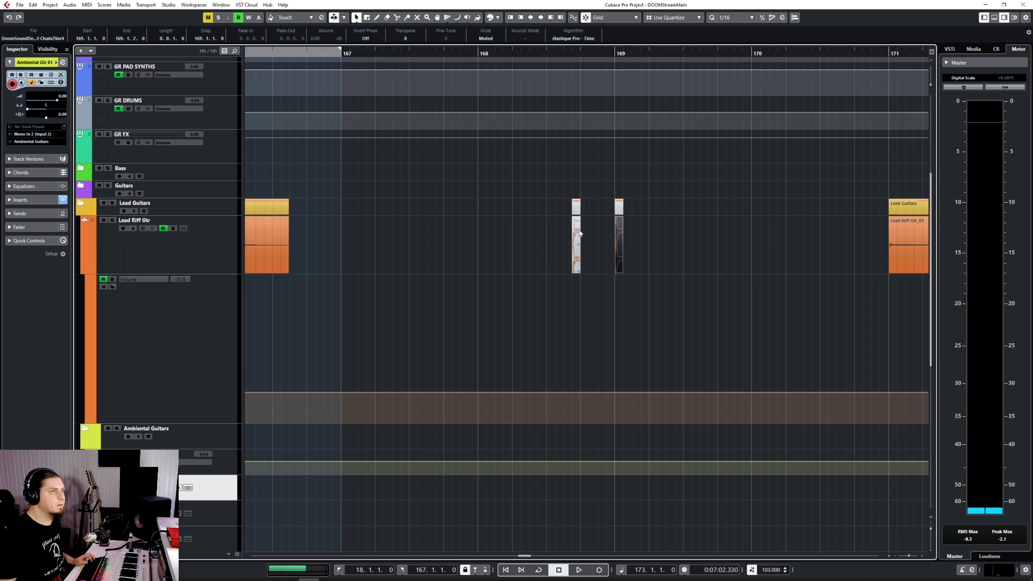
pyautogui.moveTo(580, 233); pyautogui.dragTo(317, 231)
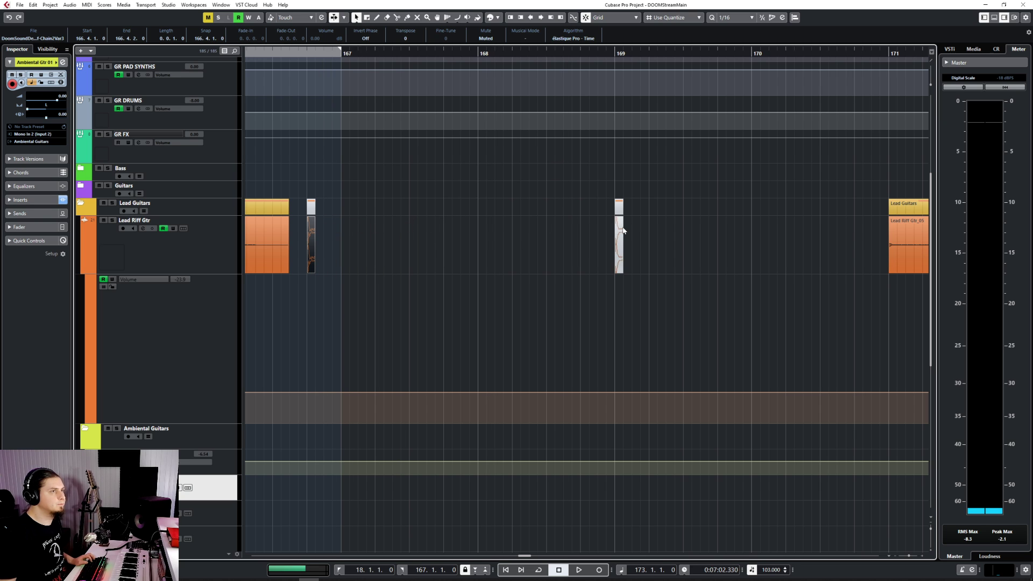
pyautogui.moveTo(621, 232); pyautogui.dragTo(359, 250)
# Unmute both riff slices on the Lead Riff Gtr track with the Mute tool and return to object selection.
pyautogui.rightClick(352, 247)
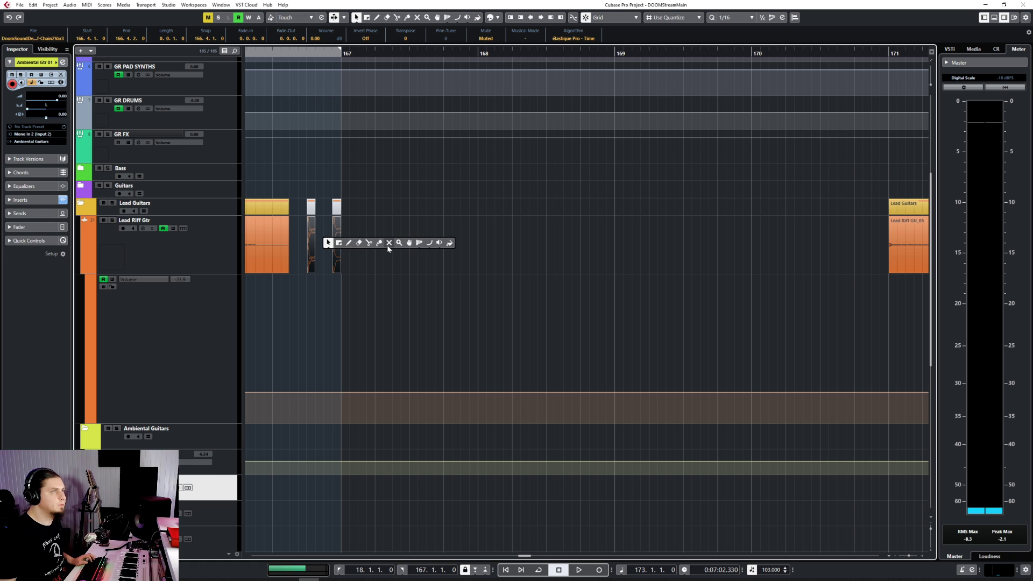
pyautogui.click(388, 247)
pyautogui.rightClick(331, 248)
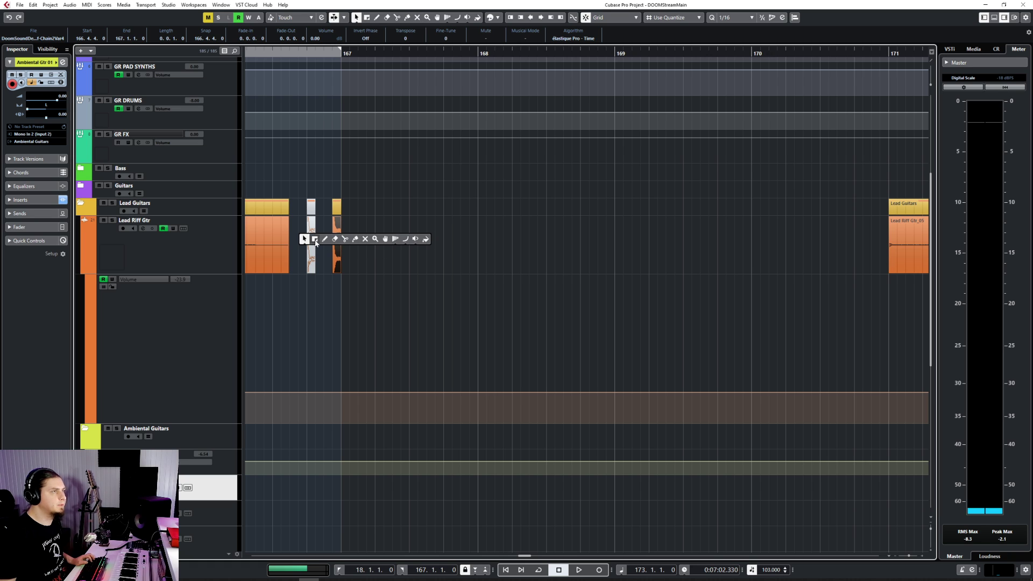
pyautogui.click(365, 240)
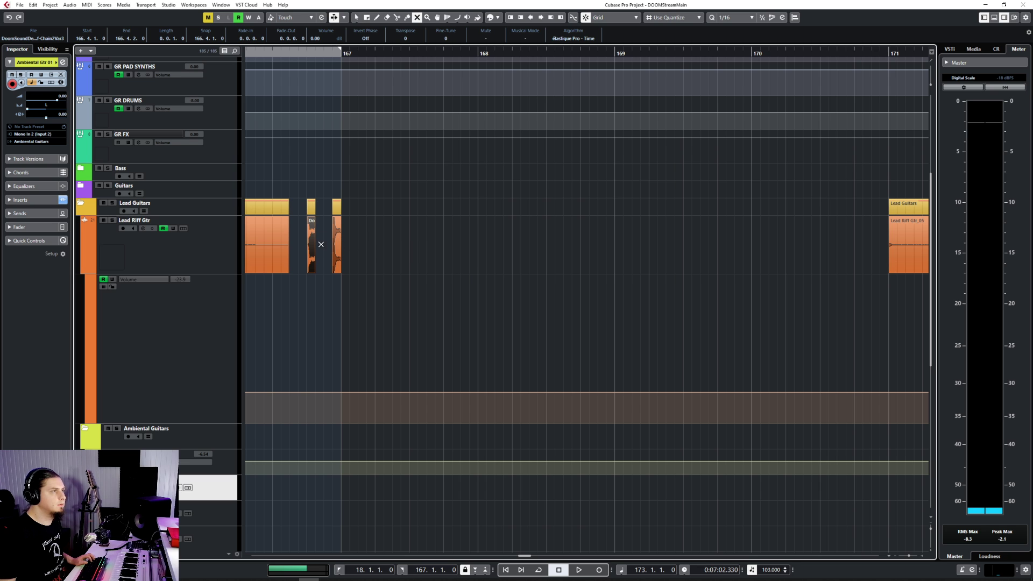
pyautogui.press('1')
# Play the arrangement from 165.4.1 to hear how the two slices follow the lead riff's end.
pyautogui.hscroll(-3, 405, 95)
pyautogui.click(308, 54)
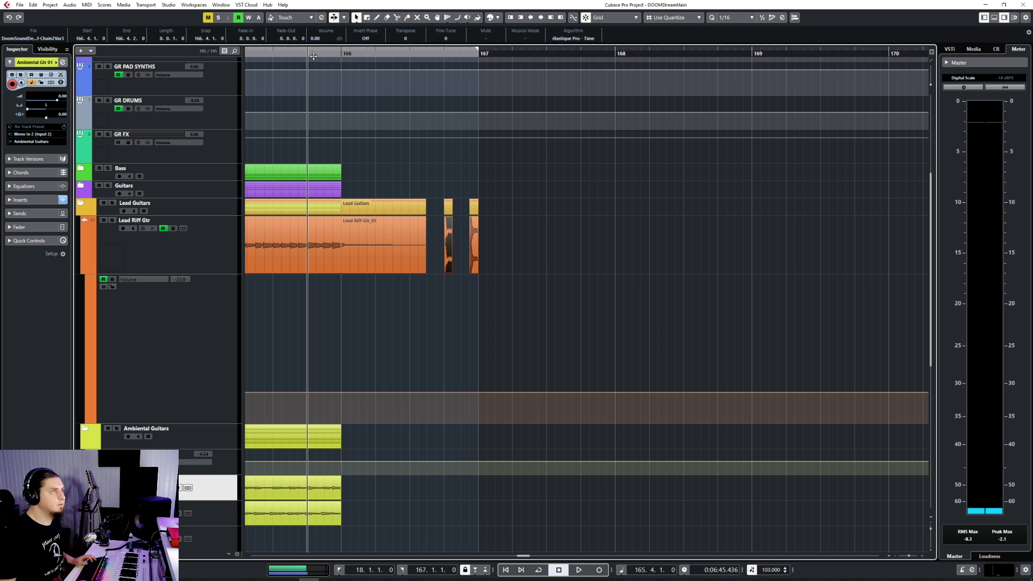
pyautogui.press('space')
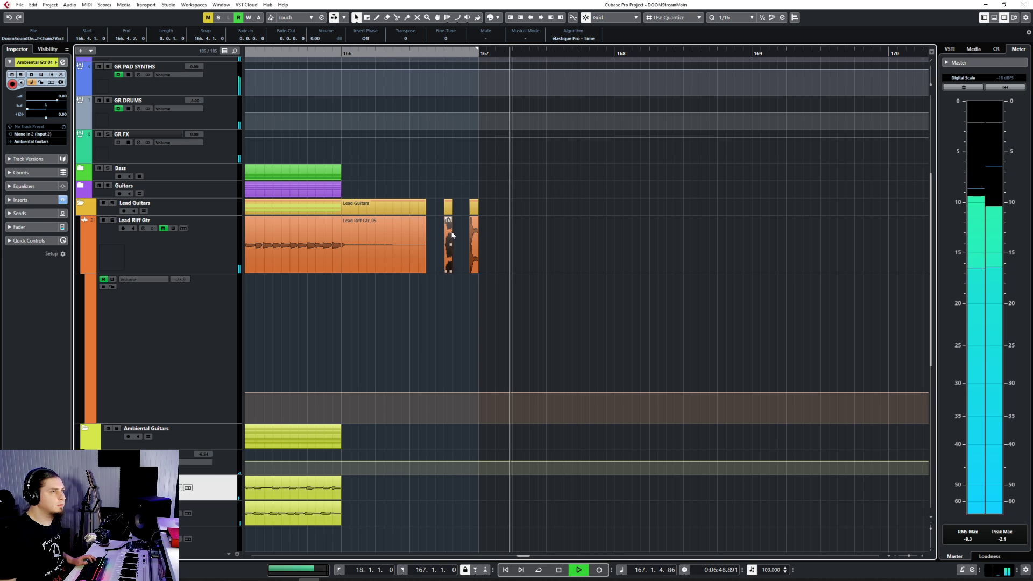
pyautogui.press('space')
# Move the second riff slice to 166.4.2 so it directly follows the first one.
pyautogui.scroll(5, 450, 236)
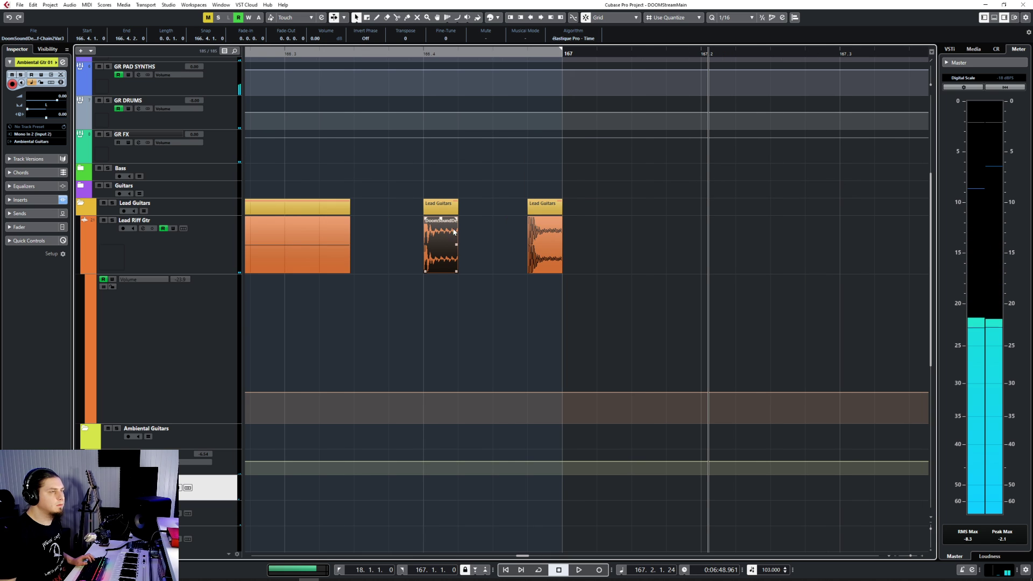
pyautogui.click(546, 246)
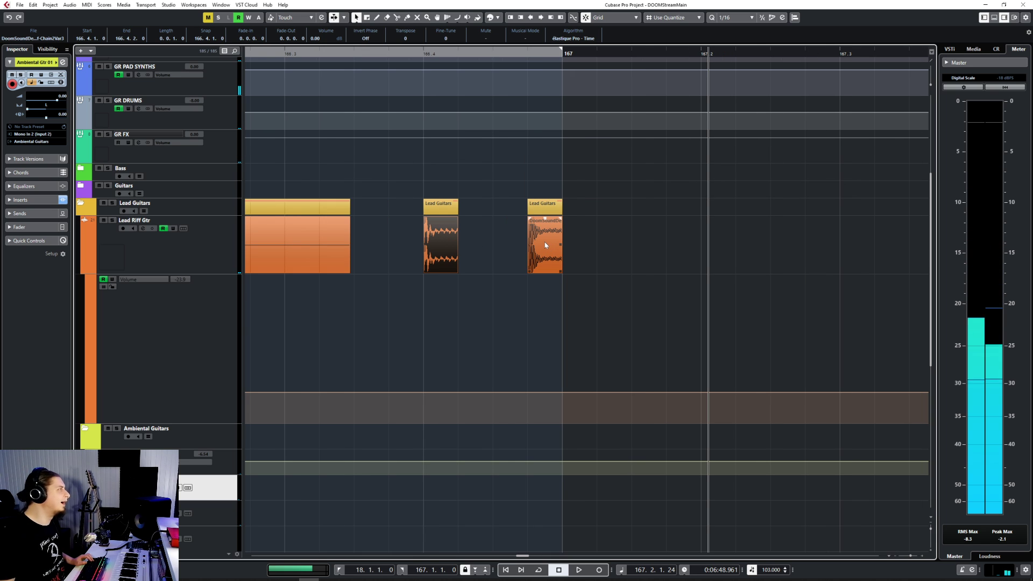
pyautogui.scroll(-3, 542, 244)
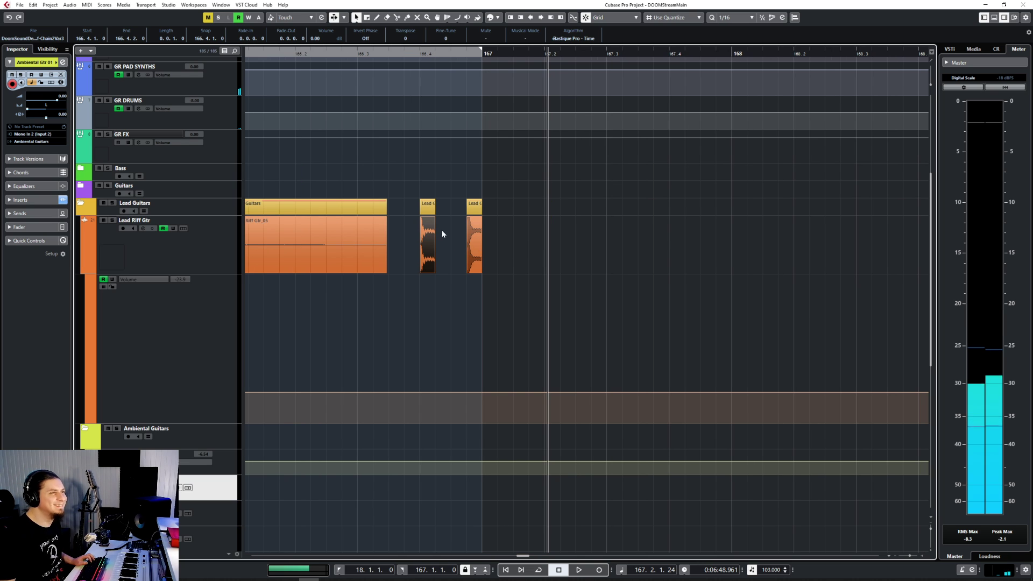
pyautogui.moveTo(476, 242); pyautogui.dragTo(517, 189)
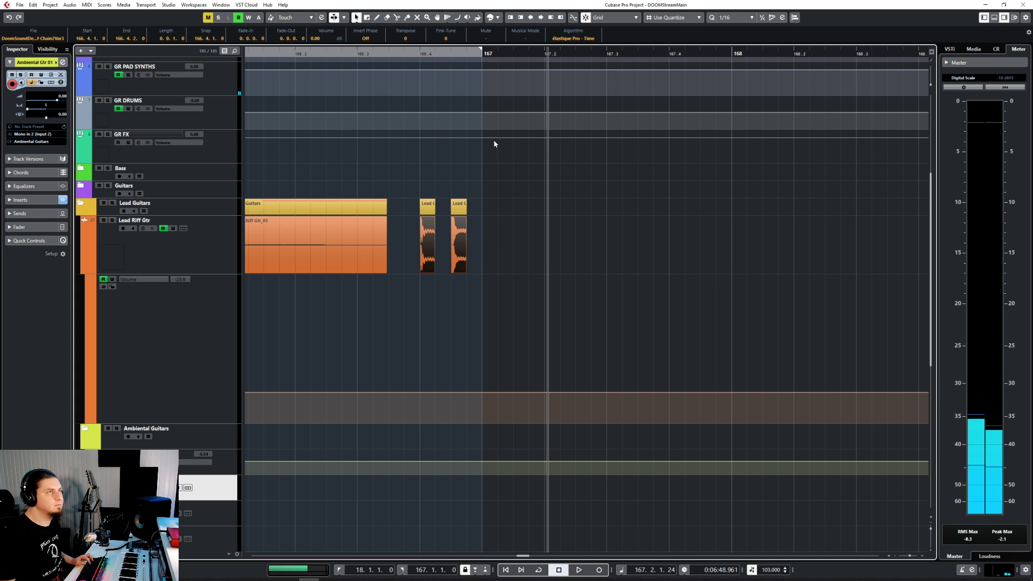
pyautogui.click(460, 258)
pyautogui.moveTo(460, 243); pyautogui.dragTo(444, 244)
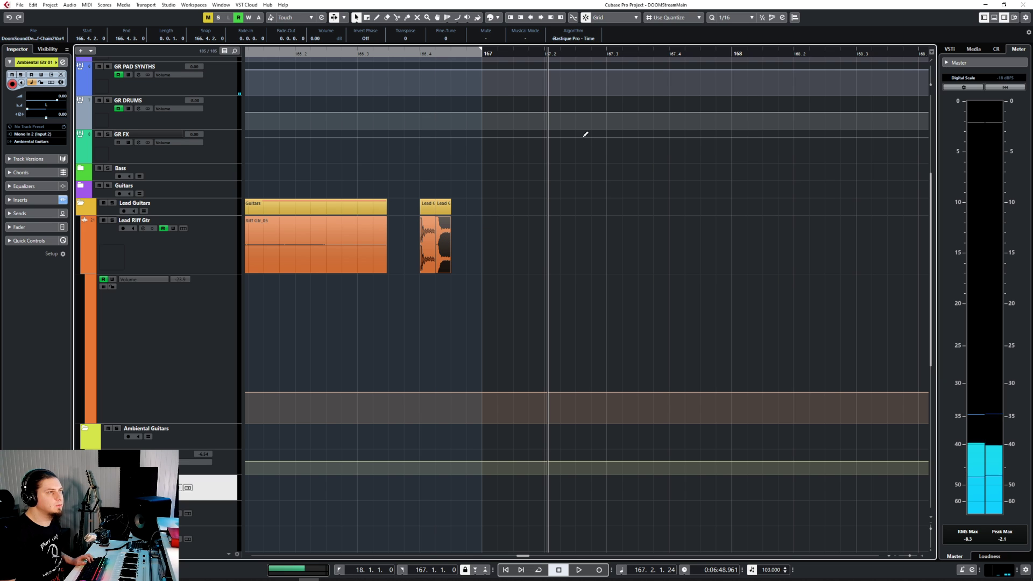
# Set the quantize grid to 1/32 and lower the clip volumes of the first and second slices to -18.13 dB and -16.29 dB.
pyautogui.scroll(5, 434, 259)
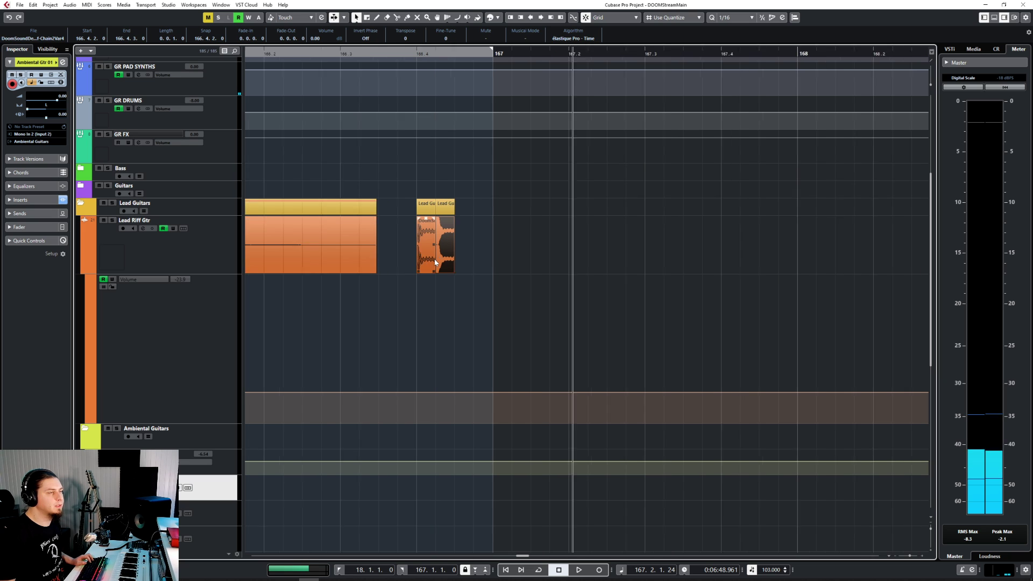
pyautogui.click(736, 17)
pyautogui.click(729, 72)
pyautogui.click(422, 233)
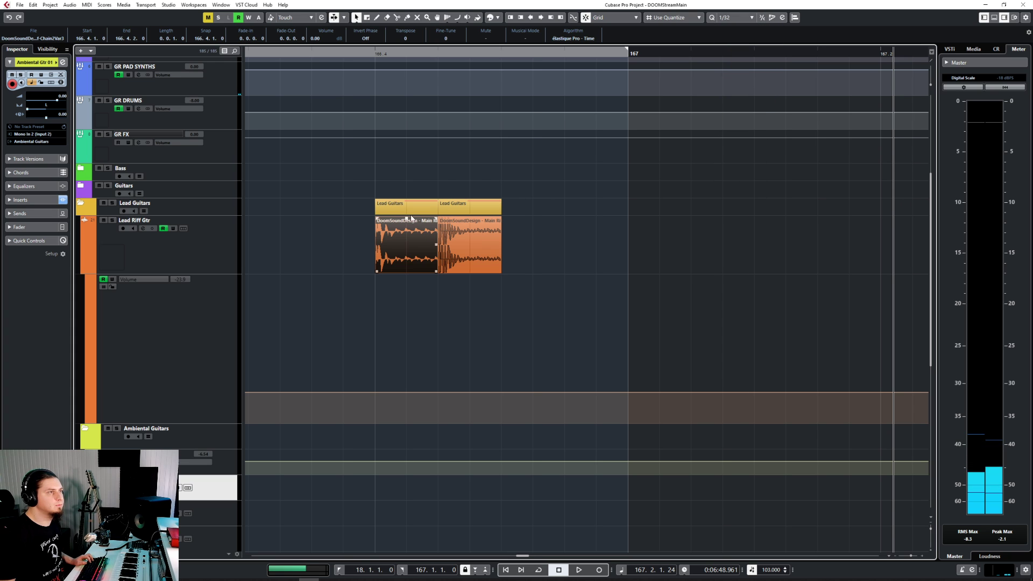
pyautogui.moveTo(407, 217); pyautogui.dragTo(407, 263)
pyautogui.click(449, 248)
pyautogui.moveTo(470, 218); pyautogui.dragTo(407, 272)
# Shorten both riff slices from their ends to one thirty-second note each, leaving a gap between them.
pyautogui.click(397, 240)
pyautogui.click(469, 245)
pyautogui.moveTo(499, 273); pyautogui.dragTo(470, 274)
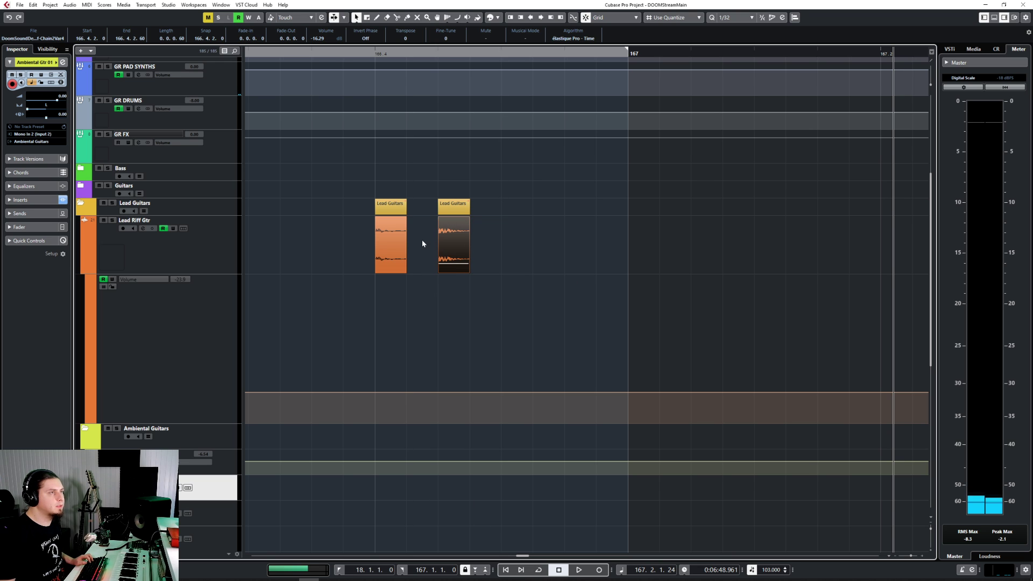
pyautogui.moveTo(454, 231)
pyautogui.mouseDown()
pyautogui.moveTo(429, 233)
pyautogui.moveTo(449, 233)
pyautogui.mouseUp()
# Copy both shortened slices and paste them onto the Lead Riff Gtr track at 166.4.3.
pyautogui.moveTo(346, 234); pyautogui.dragTo(568, 278)
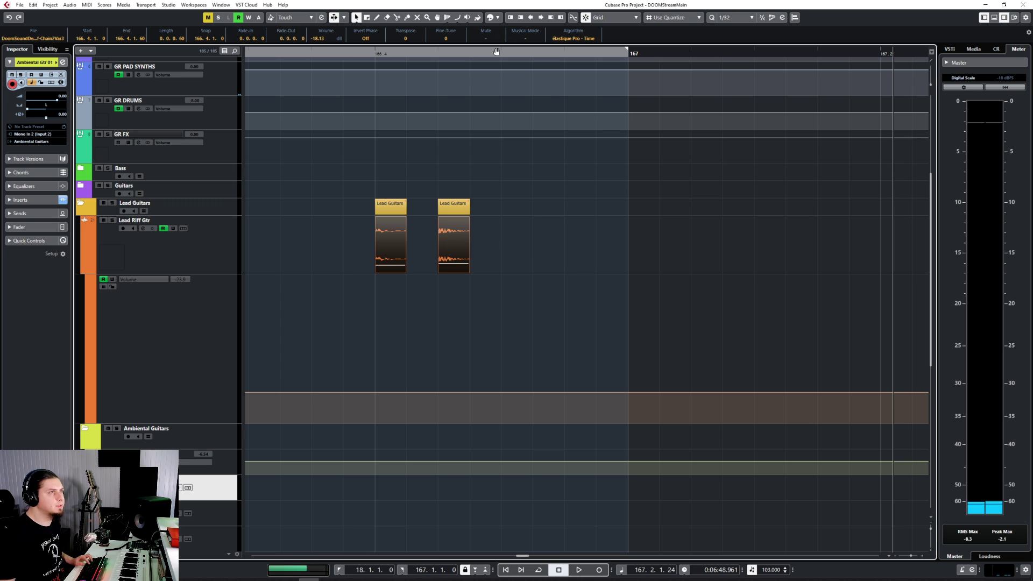
pyautogui.click(497, 52)
pyautogui.click(501, 54)
pyautogui.click(470, 50)
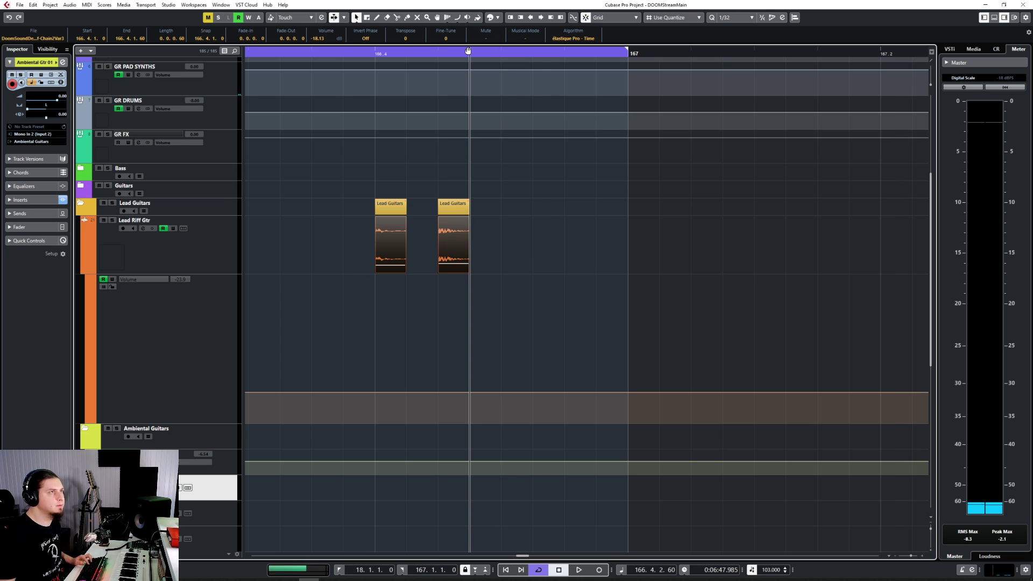
pyautogui.click(512, 52)
pyautogui.click(501, 52)
pyautogui.hotkey('ctrl', 'v')
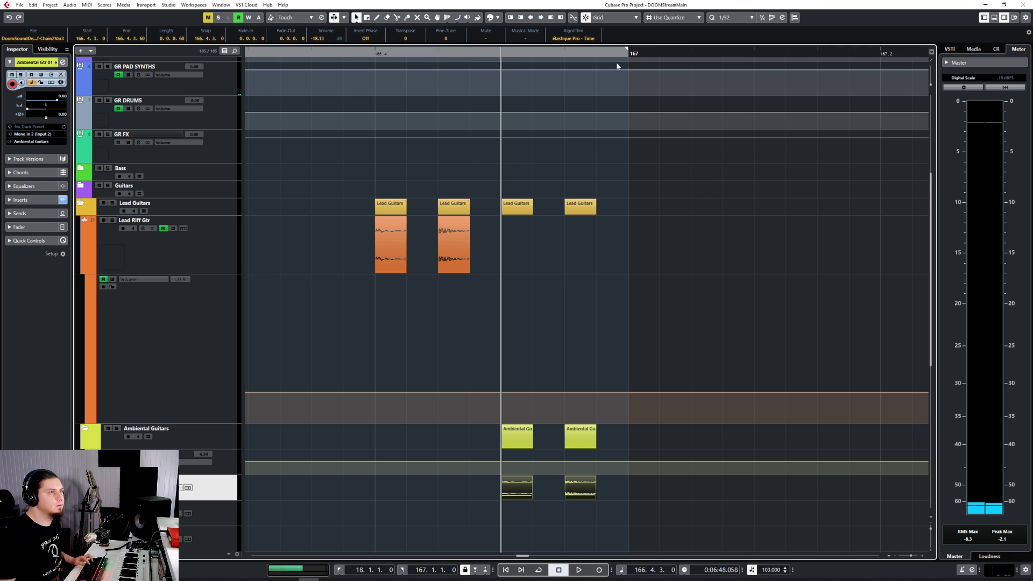
pyautogui.hotkey('ctrl', 'z')
pyautogui.click(231, 248)
pyautogui.hotkey('ctrl', 'v')
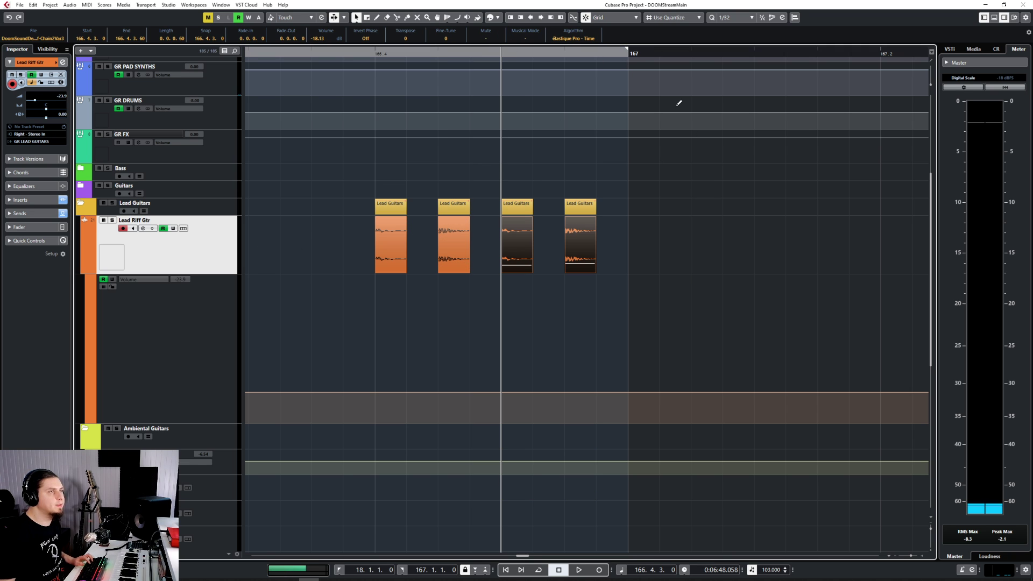
# Paste the slice pair onto the Lead Riff Gtr track three more times, at 167.1.1, 167.1.3 and 167.2.1.
pyautogui.click(625, 53)
pyautogui.hotkey('ctrl', 'v')
pyautogui.click(752, 52)
pyautogui.hotkey('ctrl', 'v')
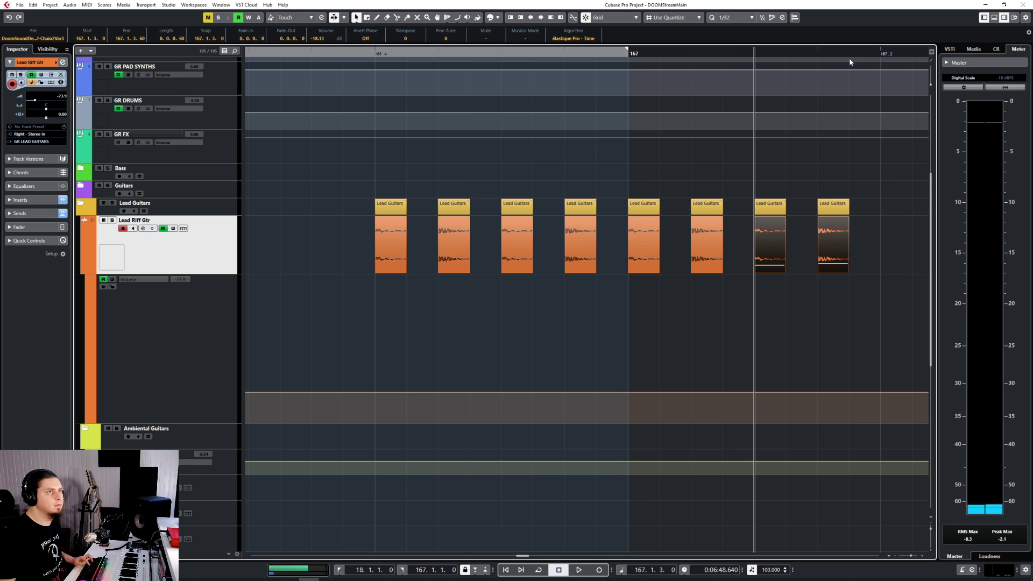
pyautogui.click(881, 53)
pyautogui.hotkey('ctrl', 'v')
# Play the repeated slices from 166.3.4 to hear the stutter pattern.
pyautogui.click(312, 53)
pyautogui.press('space')
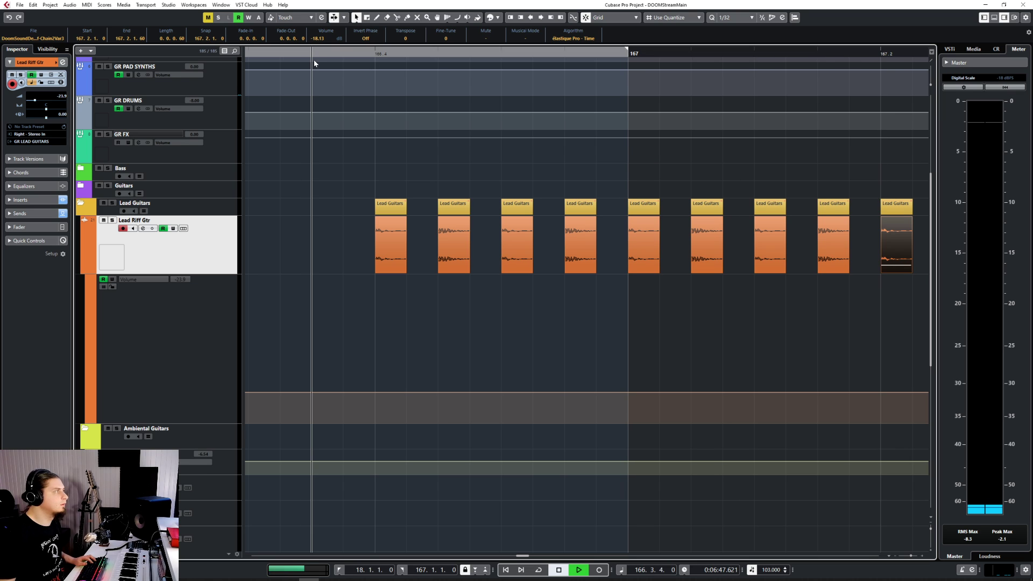
pyautogui.scroll(-5, 380, 109)
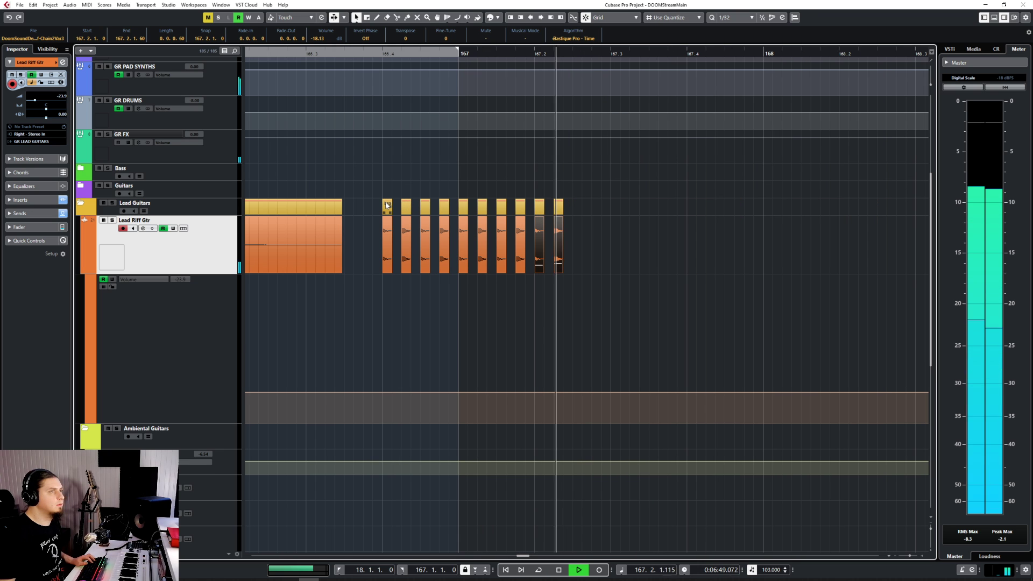
pyautogui.press('space')
# Add a fade-out of 0.0.0.31 to all ten riff slices and play the result.
pyautogui.moveTo(608, 234); pyautogui.dragTo(372, 257)
pyautogui.moveTo(387, 218); pyautogui.dragTo(386, 219)
pyautogui.press('space')
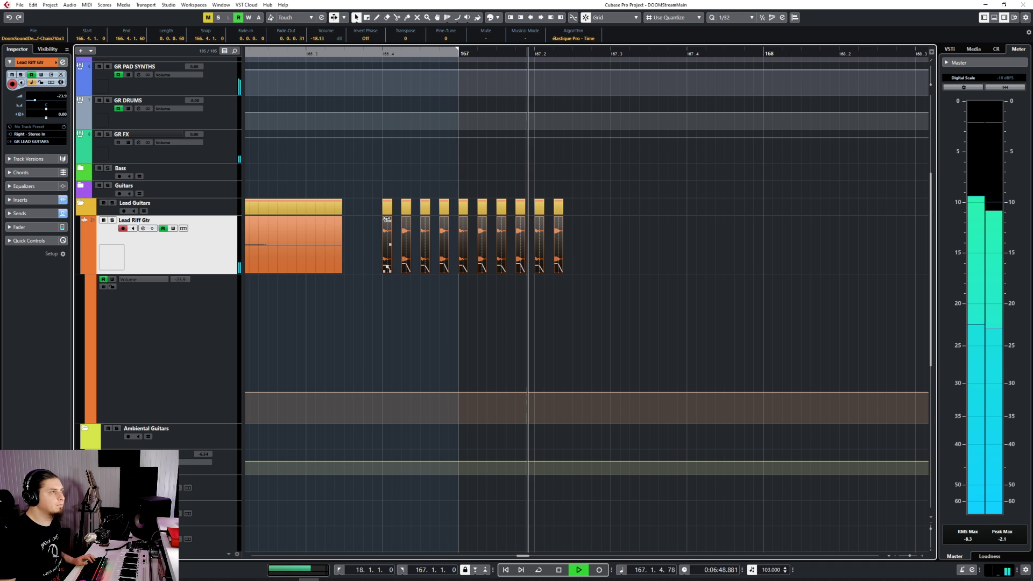
pyautogui.press('space')
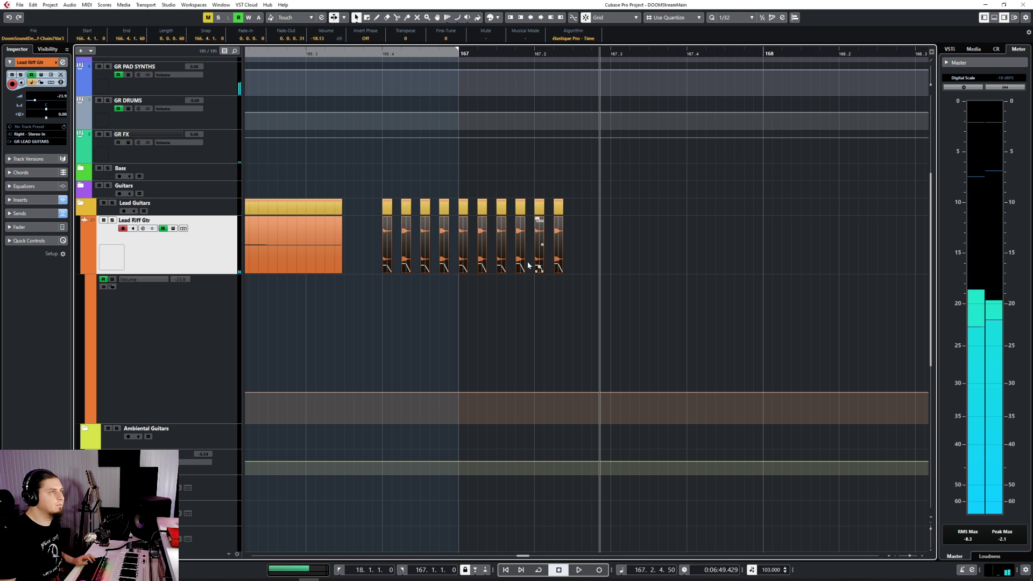
# Add Lead Riff Gtr volume automation points at 166.4.1 and 167.3.1, lower the level between them, and play the section.
pyautogui.click(382, 392)
pyautogui.moveTo(382, 392); pyautogui.dragTo(382, 392)
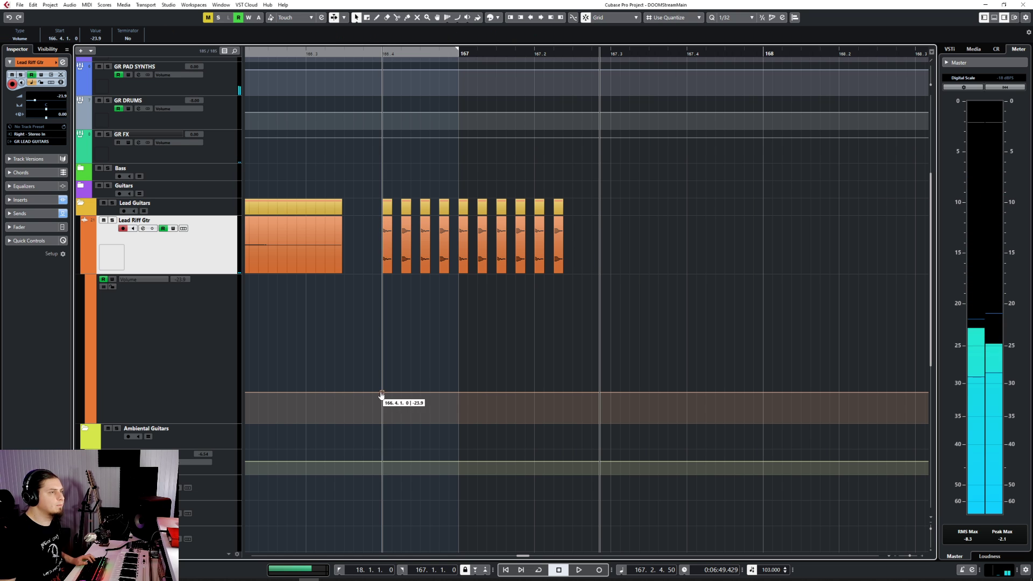
pyautogui.moveTo(614, 396); pyautogui.dragTo(609, 396)
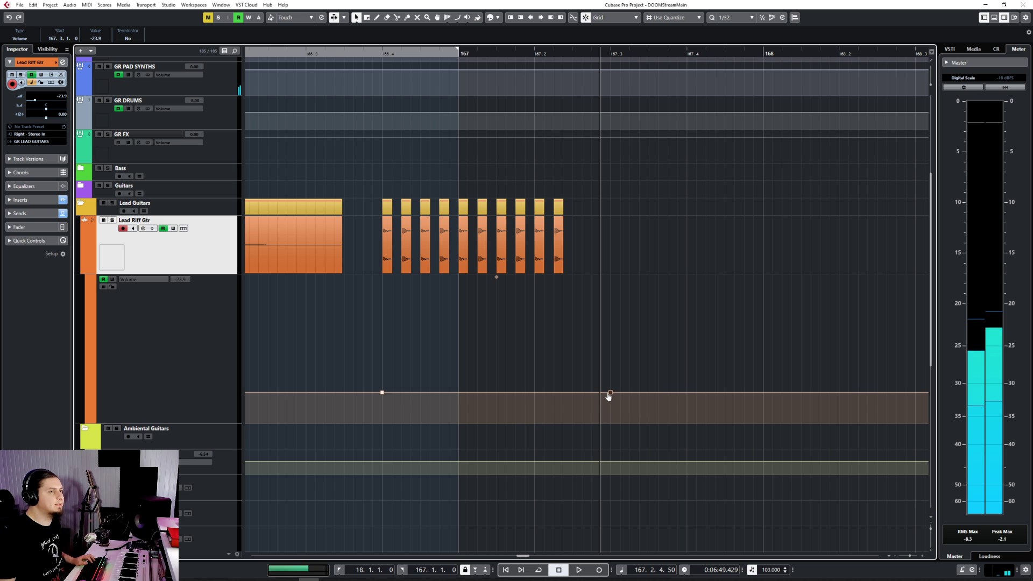
pyautogui.moveTo(495, 276); pyautogui.dragTo(451, 304)
pyautogui.click(323, 51)
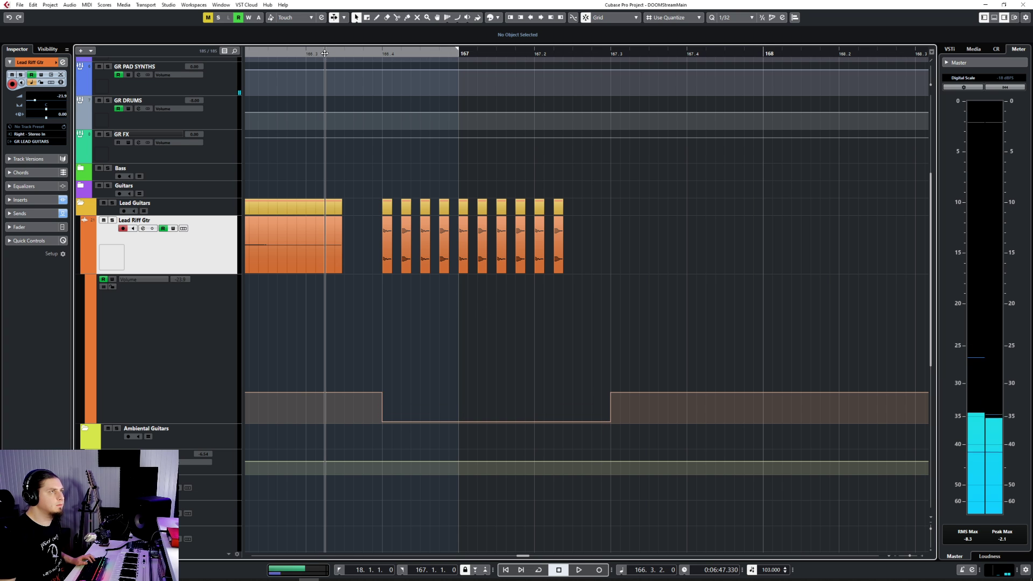
pyautogui.press('space')
pyautogui.press('space')
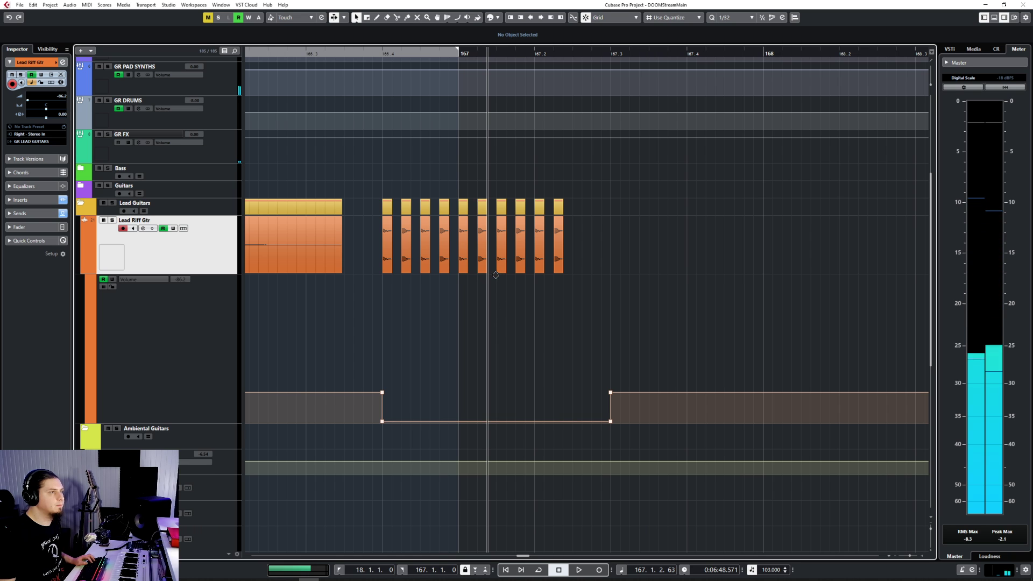
# Raise the lowered volume automation section under the slices to -53.5 dB and play it back.
pyautogui.moveTo(496, 266); pyautogui.dragTo(487, 148)
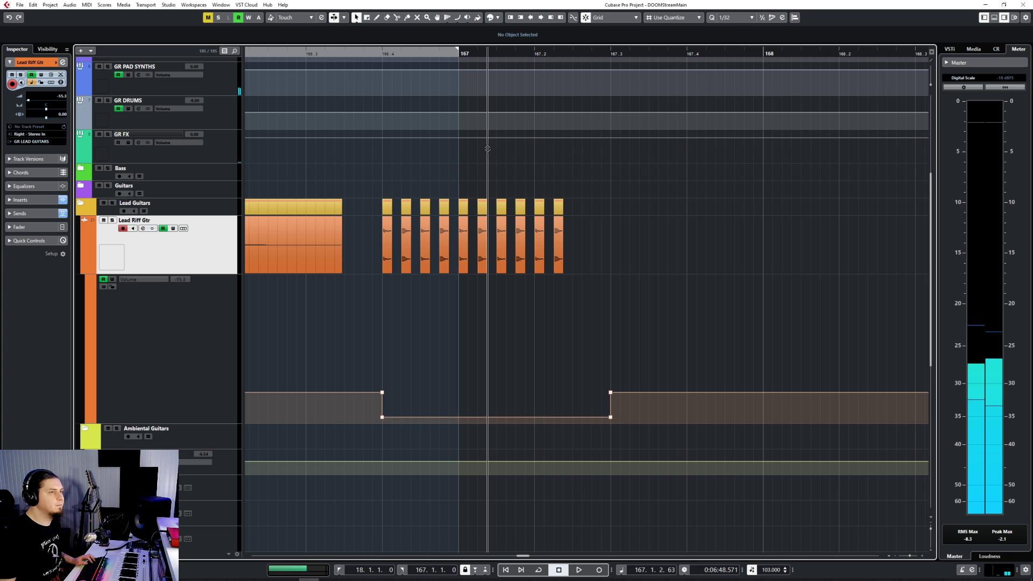
pyautogui.click(365, 51)
pyautogui.press('space')
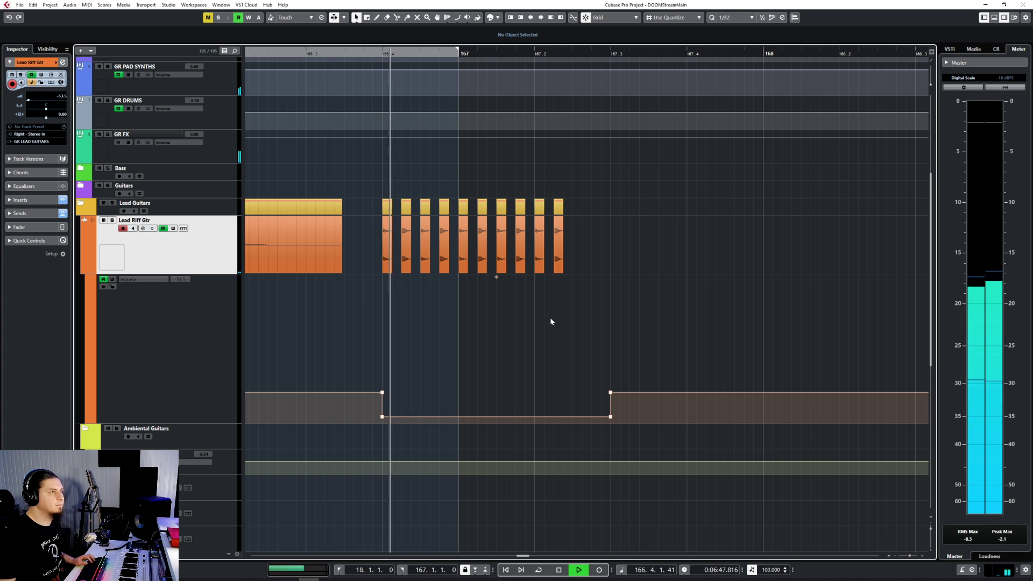
pyautogui.press('space')
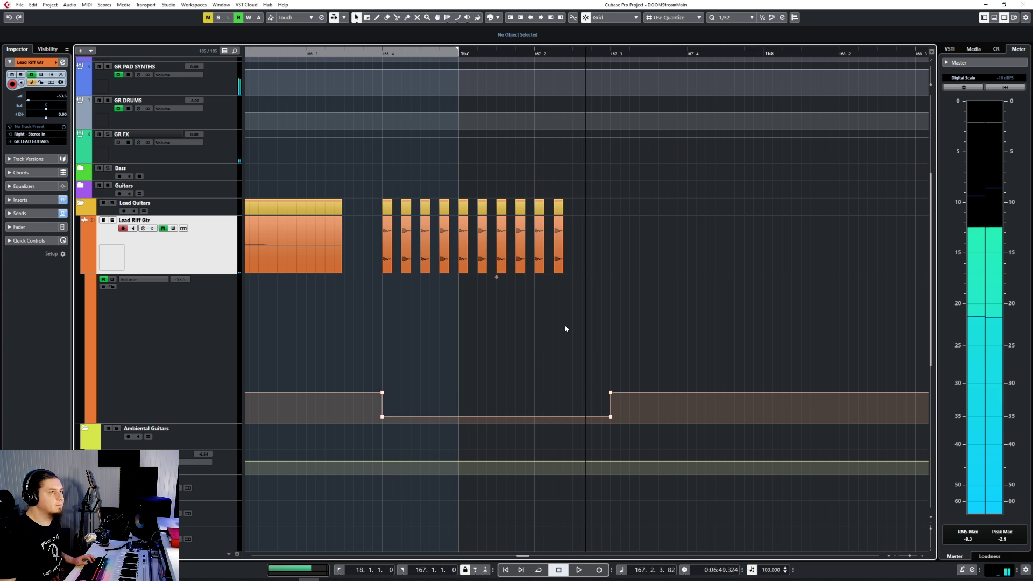
# Raise the volume of the first riff slice at 166.4.1 to -8.76 dB.
pyautogui.keyDown('ctrl'); pyautogui.scroll(4, 422, 308); pyautogui.keyUp('ctrl')
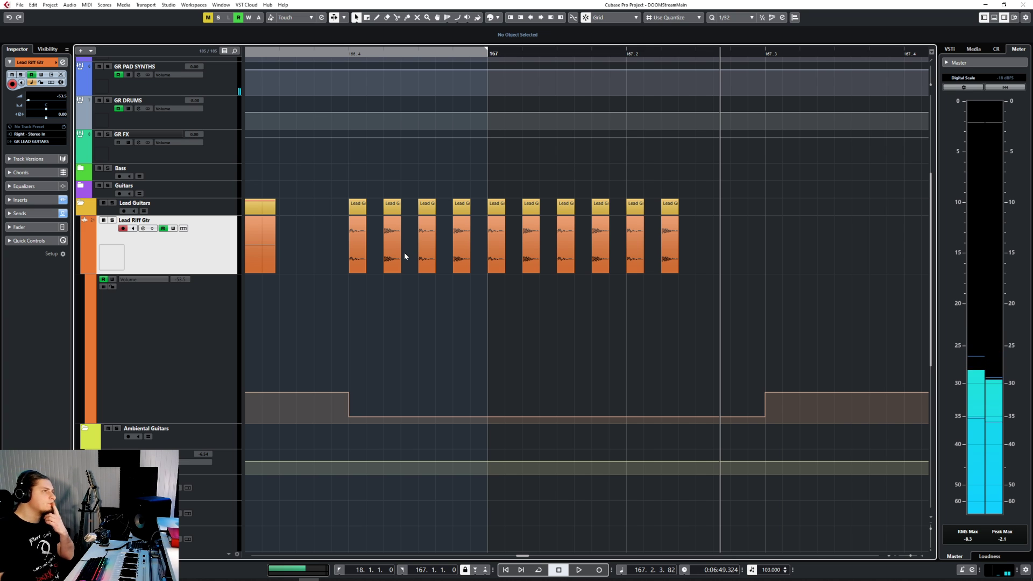
pyautogui.click(397, 250)
pyautogui.click(356, 253)
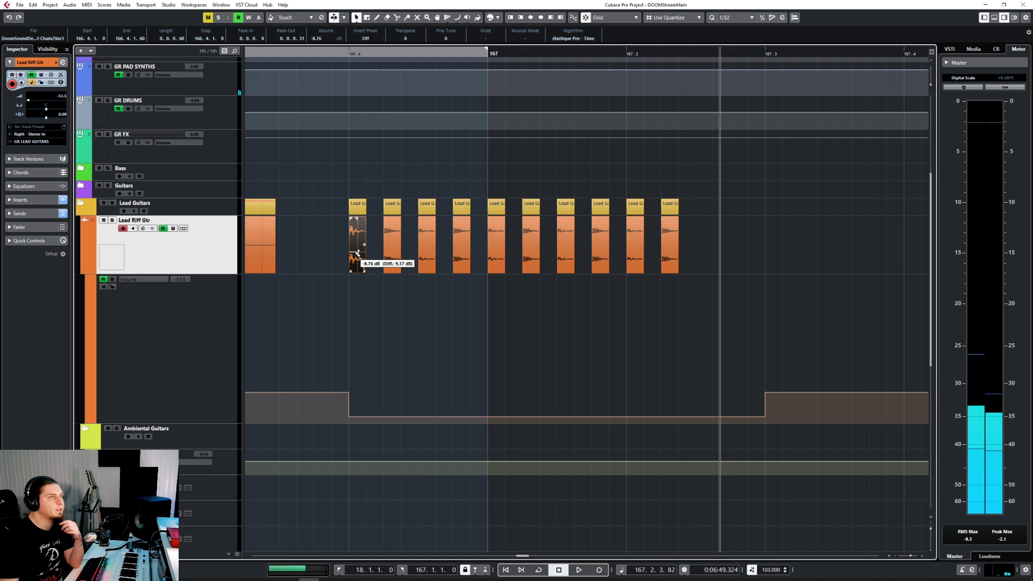
# Replace the third riff slice at 166.4.3 with a copy of the second slice.
pyautogui.click(431, 251)
pyautogui.press('Delete')
pyautogui.click(392, 250)
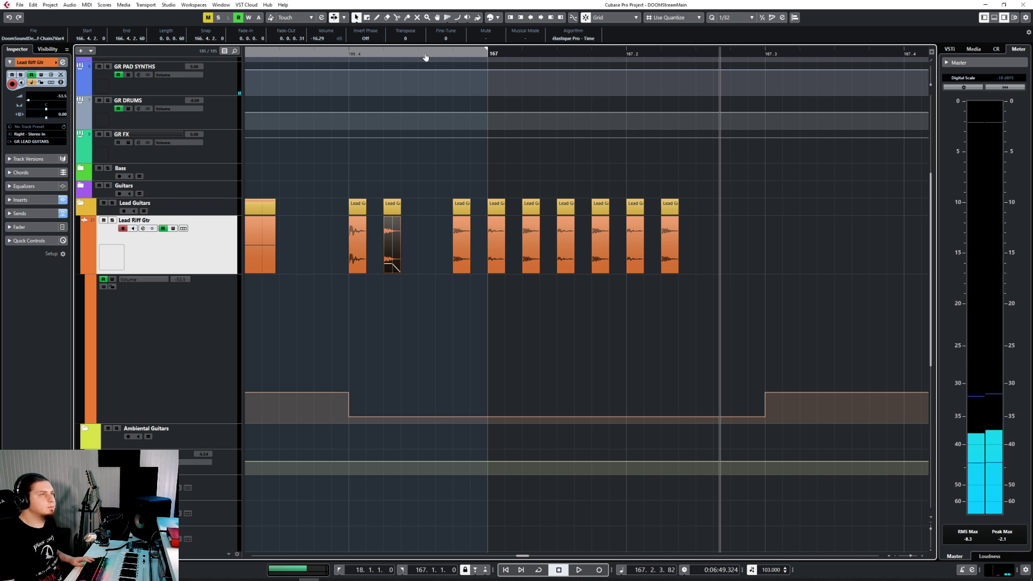
pyautogui.click(418, 53)
pyautogui.hotkey('ctrl', 'z')
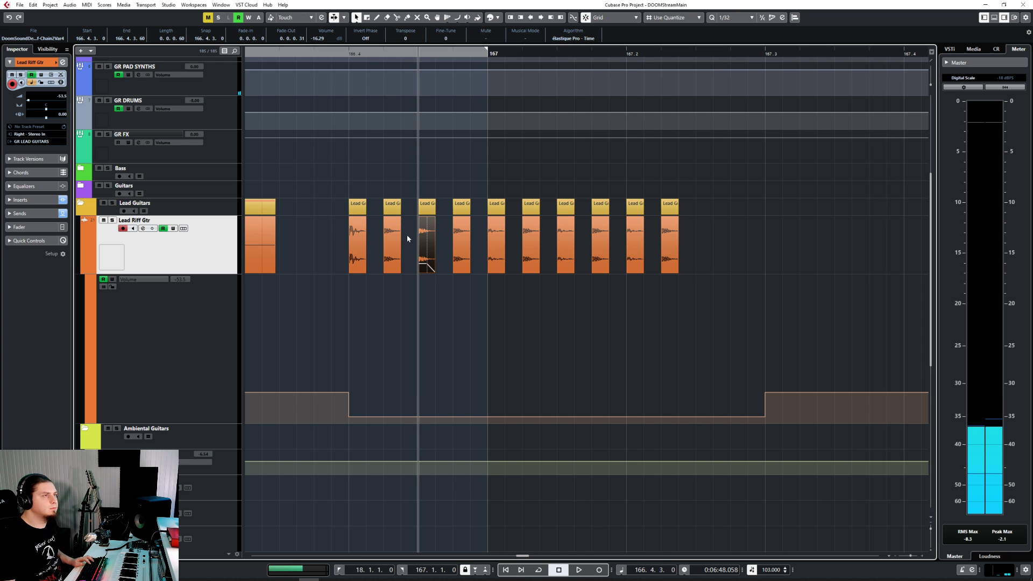
# Delete all riff slices from 166.4.4 onward, keeping only the first three.
pyautogui.click(456, 239)
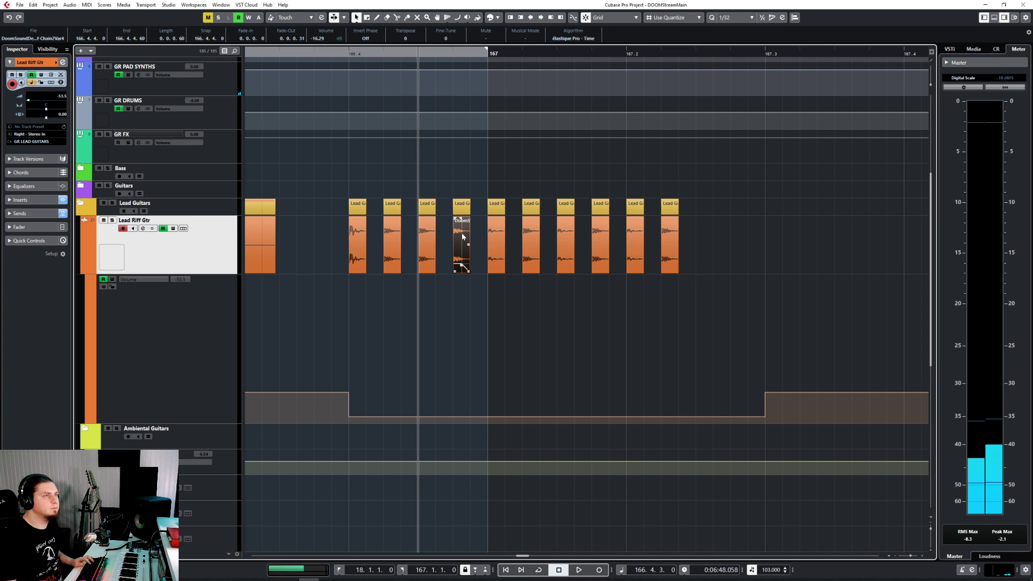
pyautogui.moveTo(450, 232); pyautogui.dragTo(741, 235)
pyautogui.press('Delete')
# Copy the three-slice accent pattern and paste it at 166.4.4 and 167.1.3.
pyautogui.moveTo(341, 235); pyautogui.dragTo(506, 256)
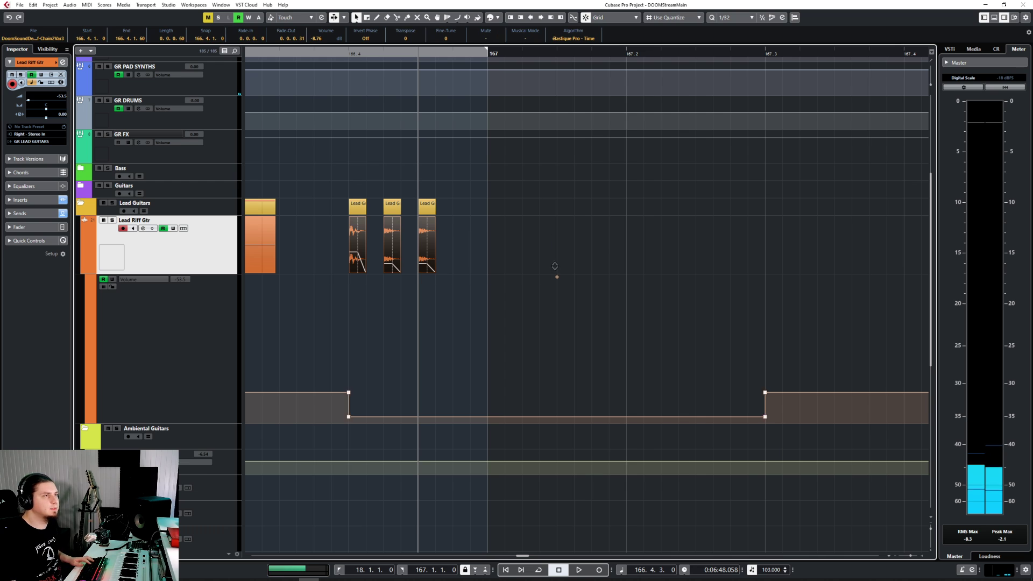
pyautogui.click(452, 54)
pyautogui.hotkey('ctrl', 'v')
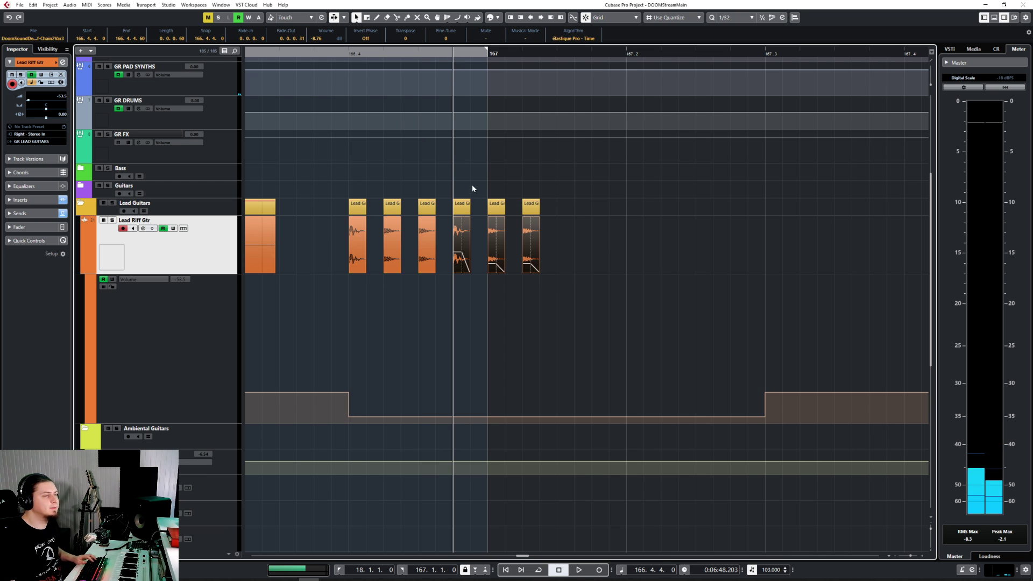
pyautogui.click(559, 55)
pyautogui.hotkey('ctrl', 'v')
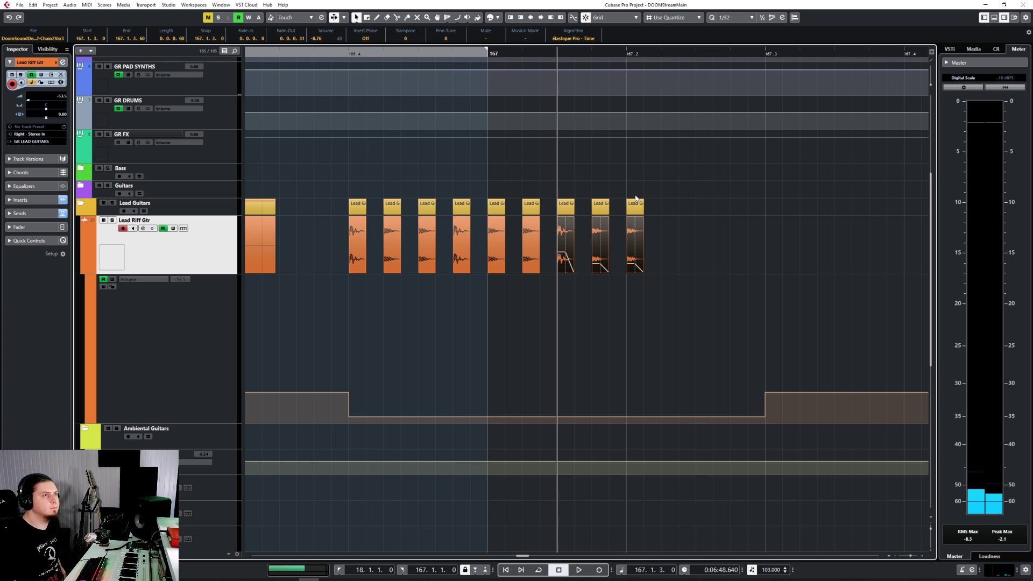
# Paste the pattern's first two slices at 167.2.2 and duplicate the quieter one to 167.2.4 to complete the fourth group.
pyautogui.moveTo(551, 228); pyautogui.dragTo(607, 252)
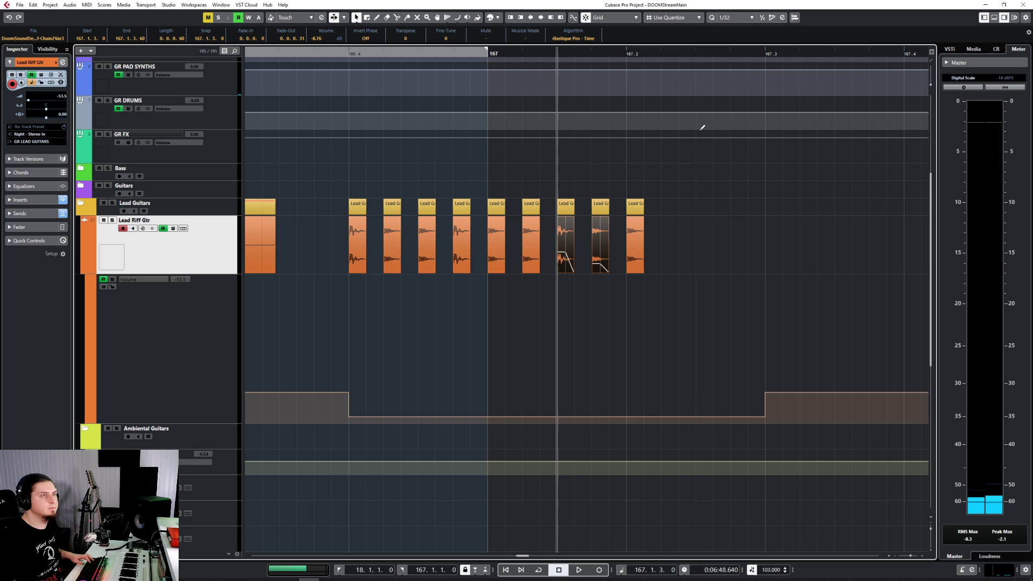
pyautogui.click(666, 54)
pyautogui.hotkey('ctrl', 'v')
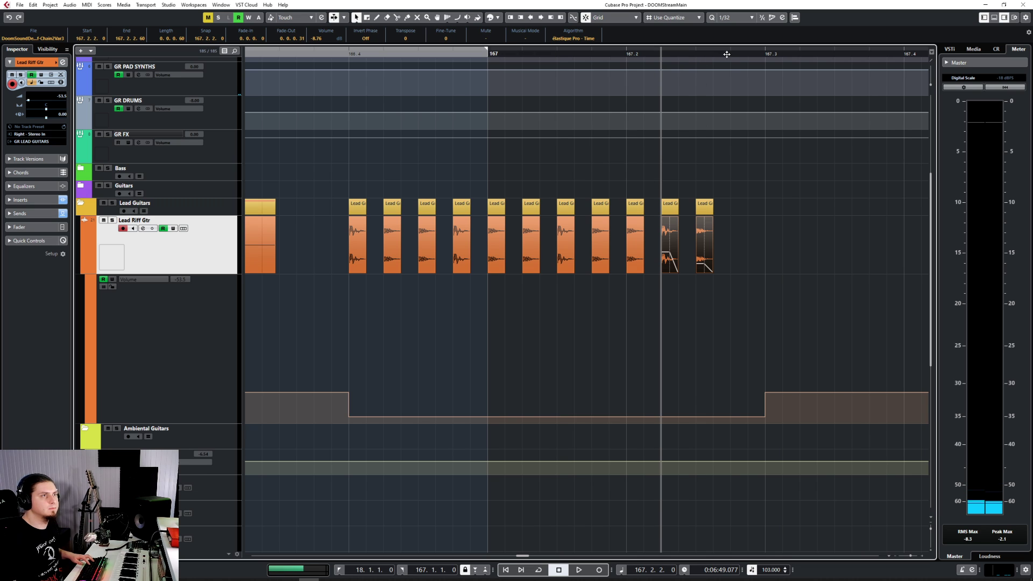
pyautogui.click(728, 54)
pyautogui.hotkey('ctrl', 'v')
pyautogui.press('Delete')
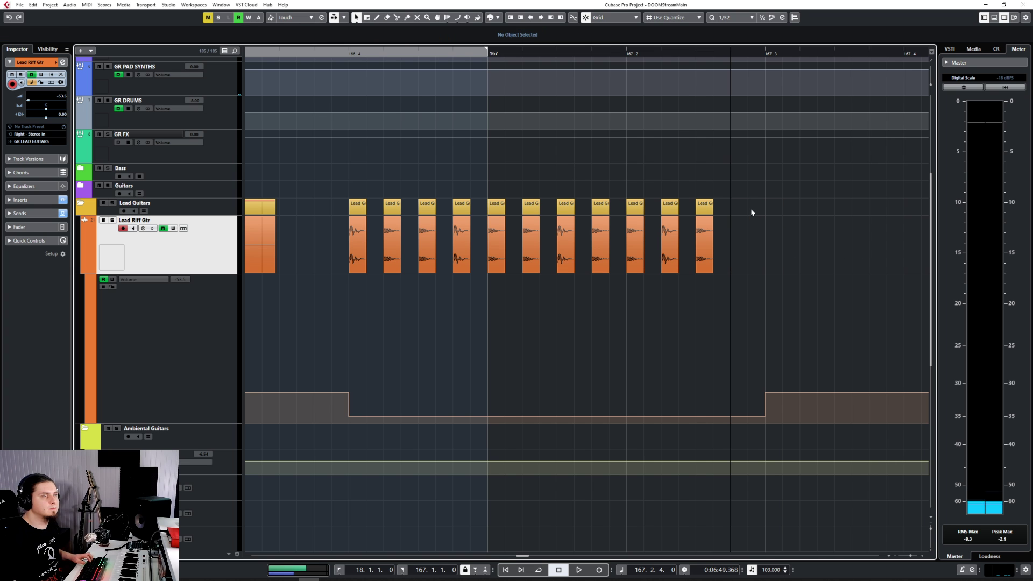
pyautogui.moveTo(690, 224); pyautogui.dragTo(729, 241)
pyautogui.hotkey('ctrl', 'd')
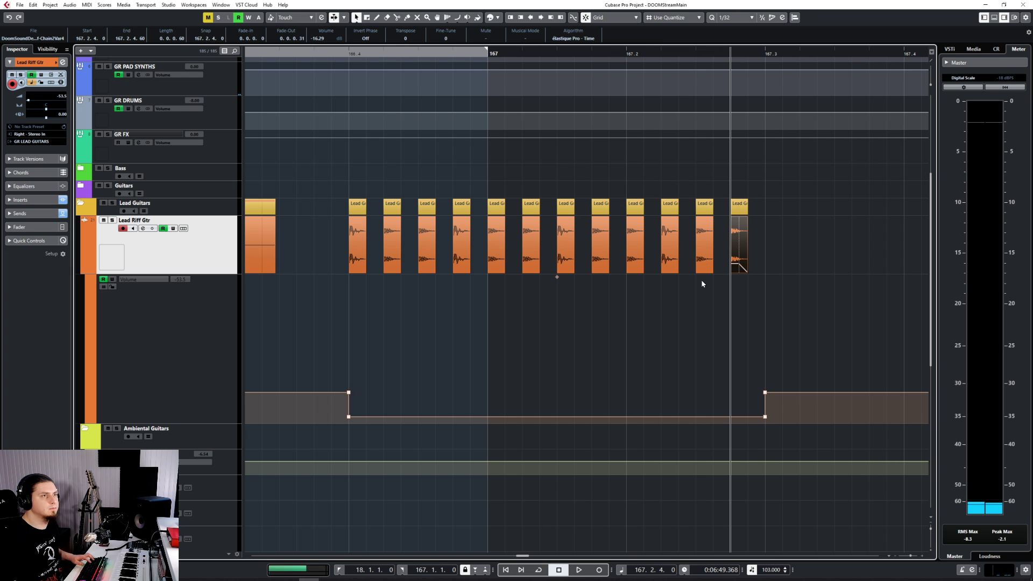
# Play the twelve-slice pattern from just before 166.4 to hear the accents.
pyautogui.scroll(-3, 703, 284)
pyautogui.scroll(4, 702, 283)
pyautogui.scroll(-2, 702, 284)
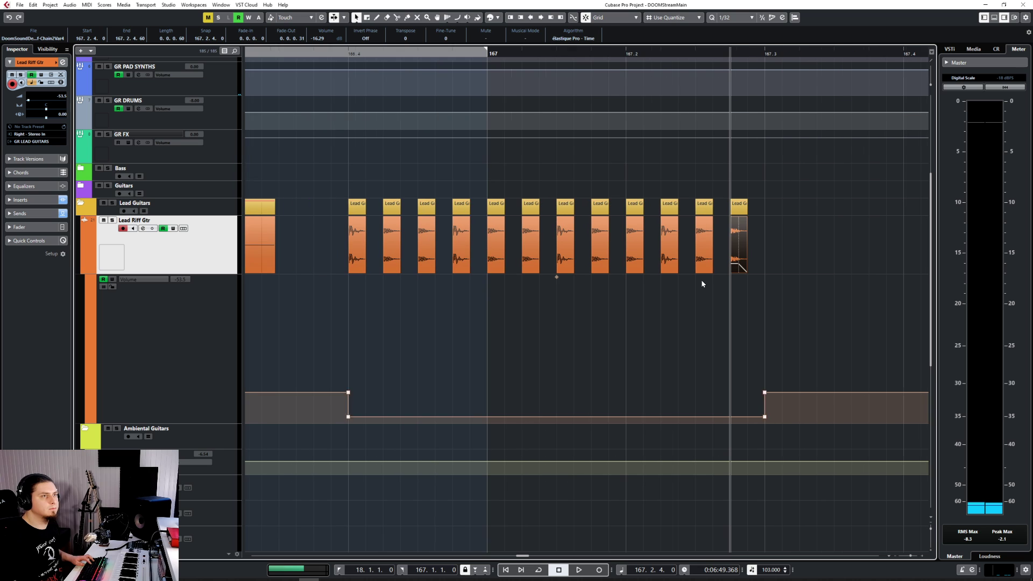
pyautogui.click(330, 56)
pyautogui.press('space')
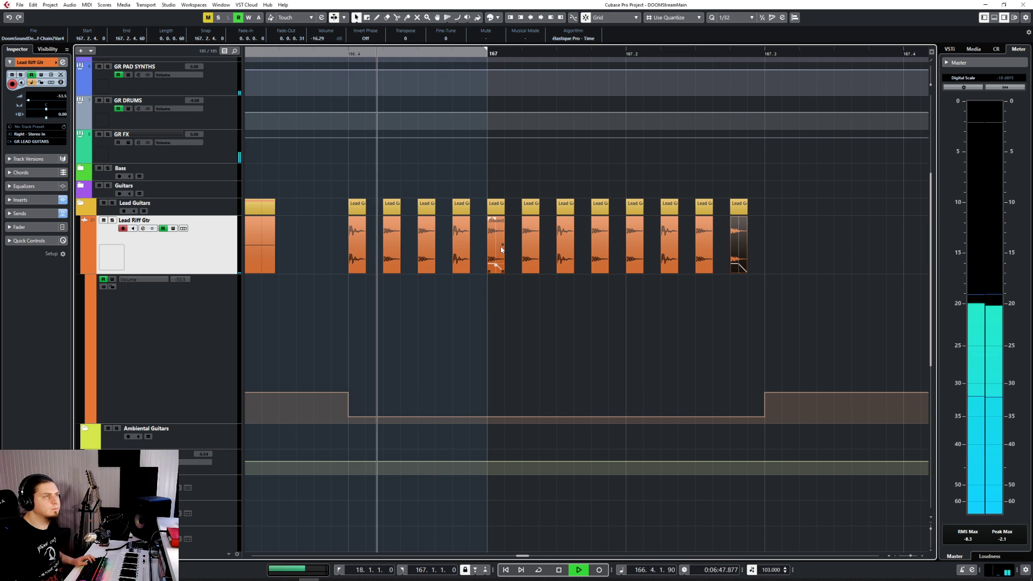
pyautogui.press('space')
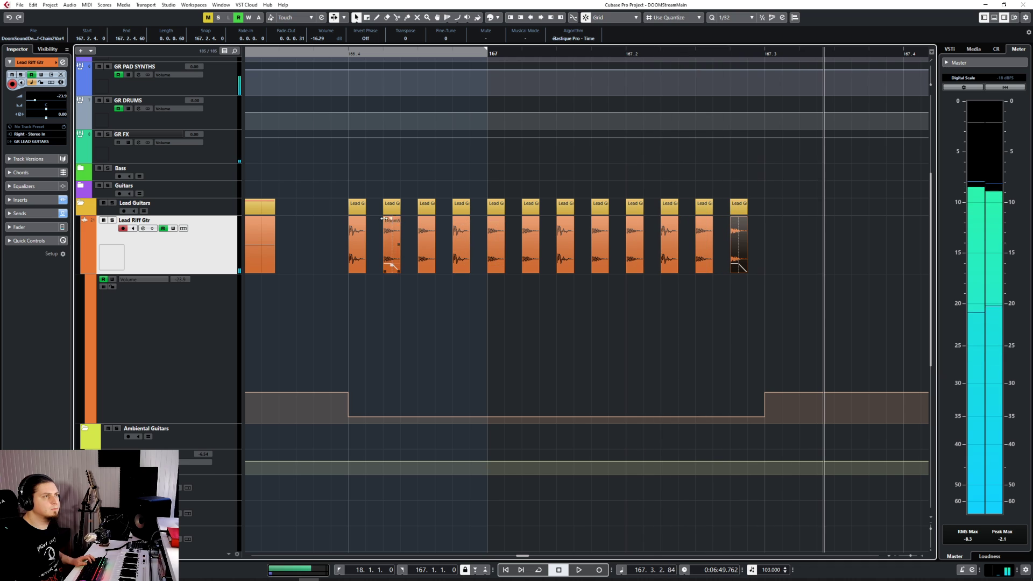
# Copy all twelve riff slices and paste them at 167.3.1.
pyautogui.moveTo(339, 226); pyautogui.dragTo(851, 246)
pyautogui.hotkey('ctrl', 'c')
pyautogui.click(764, 55)
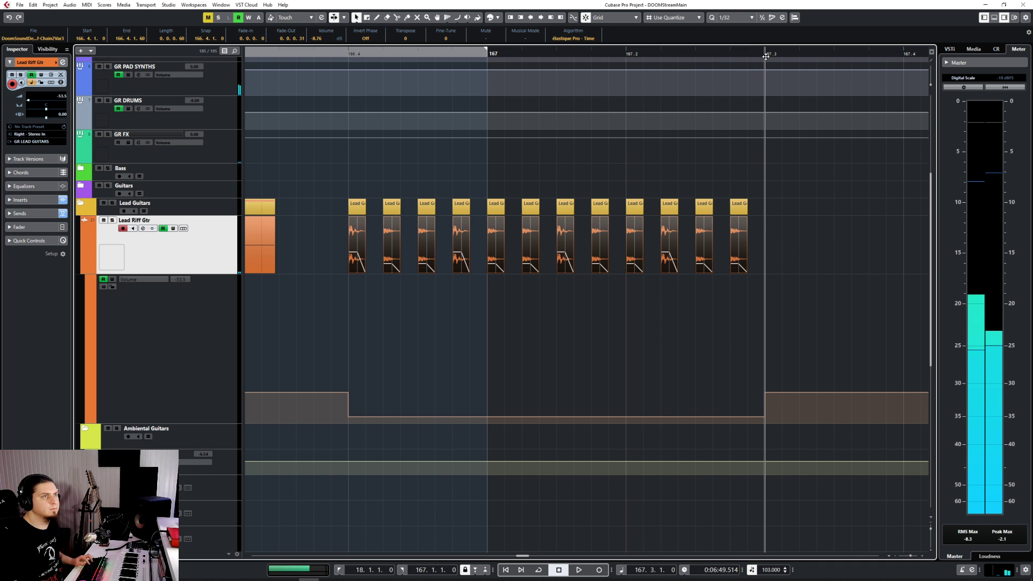
pyautogui.hotkey('ctrl', 'v')
# Play the extended slice sequence from 166.3.4 through to just after 168.2.
pyautogui.click(321, 55)
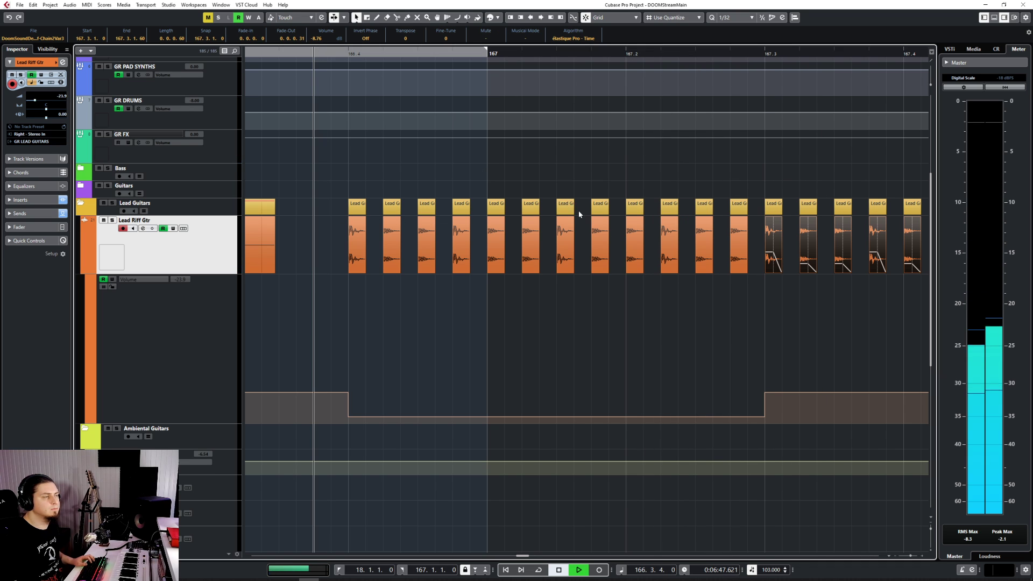
pyautogui.press('space')
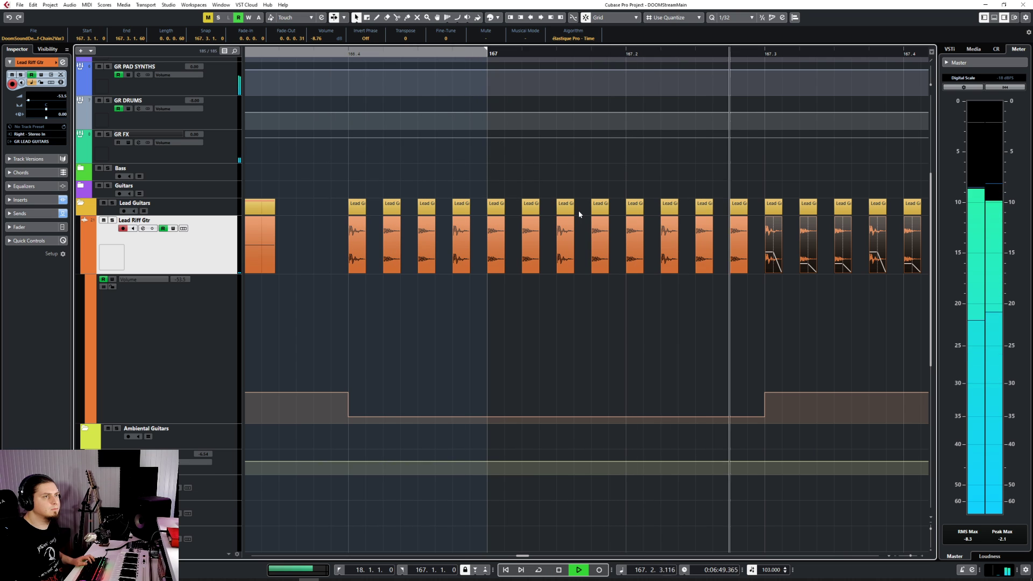
pyautogui.press('g')
pyautogui.press('g')
pyautogui.press('space')
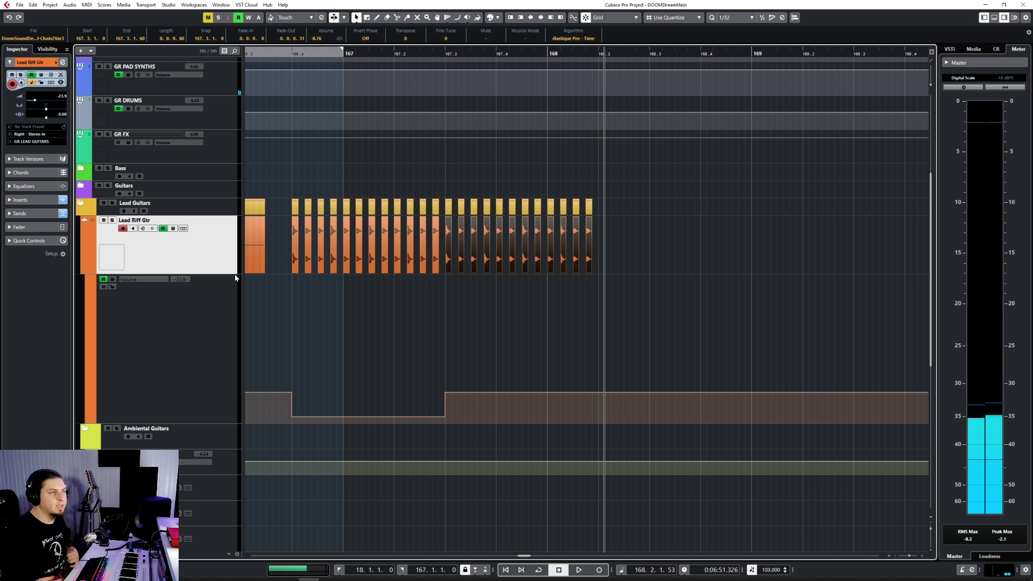
# Open a second automation lane under Lead Riff Gtr and assign it the Linked Panner parameter.
pyautogui.click(90, 424)
pyautogui.click(132, 429)
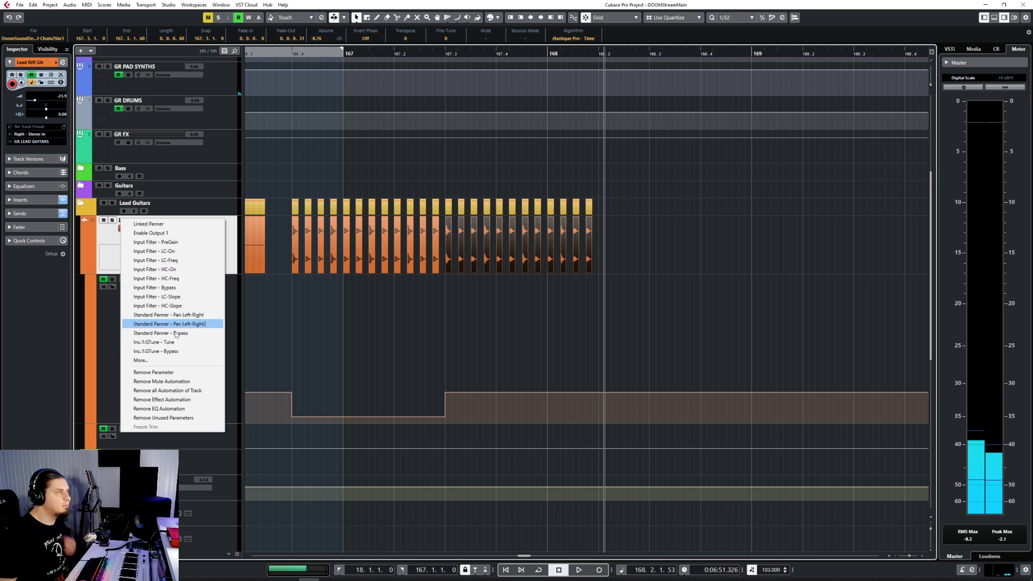
pyautogui.click(161, 361)
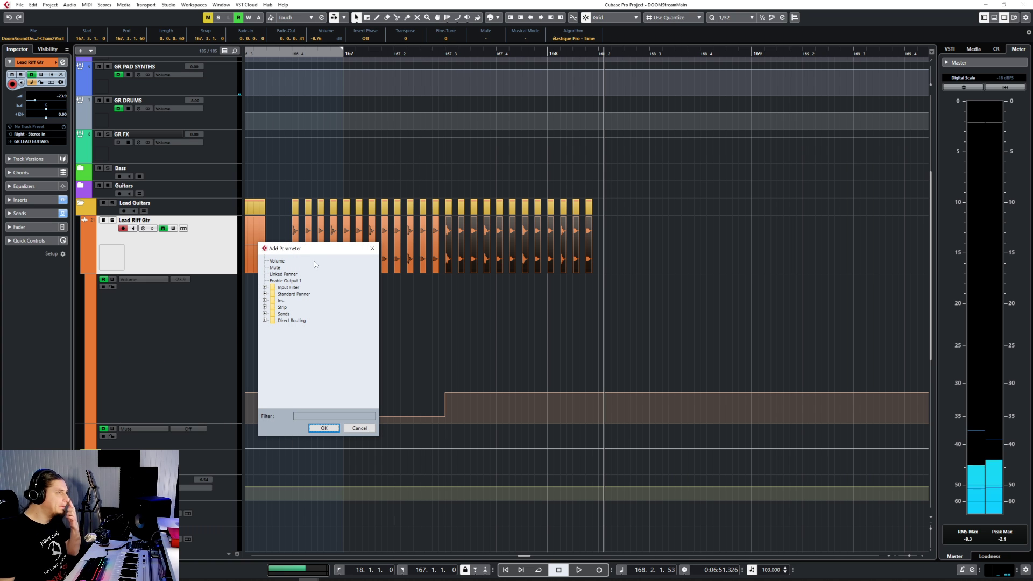
pyautogui.click(264, 301)
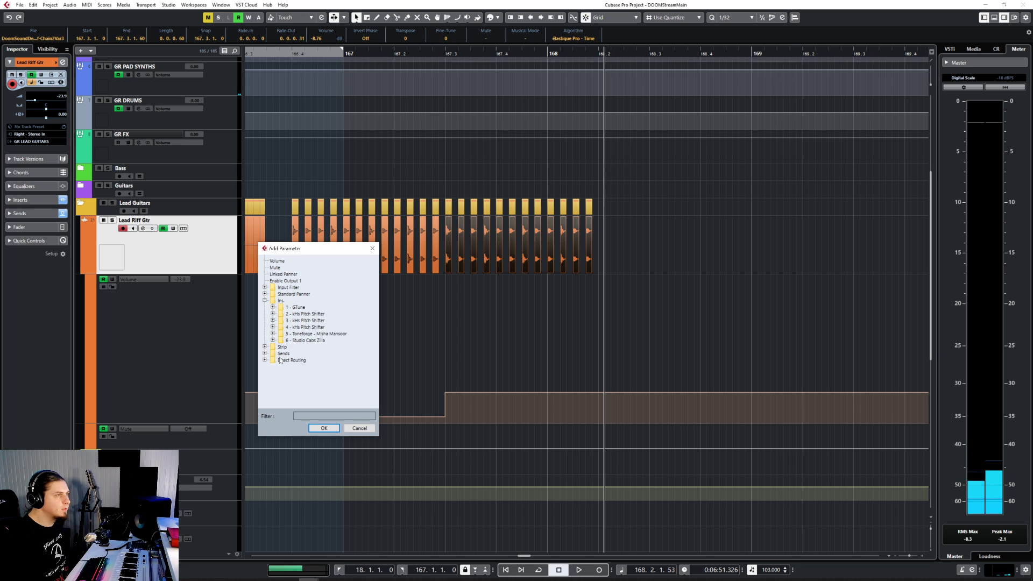
pyautogui.click(265, 301)
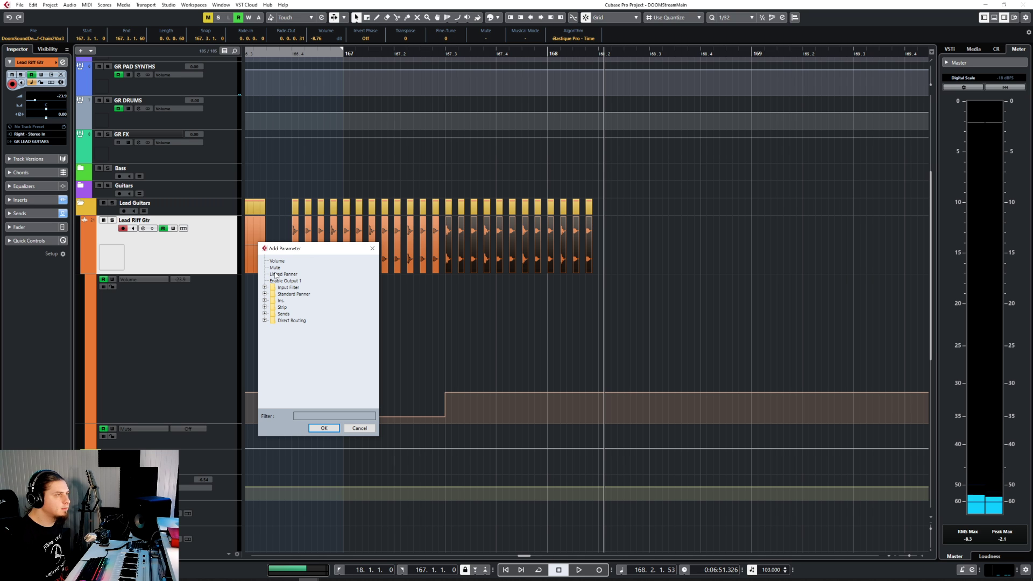
pyautogui.doubleClick(277, 276)
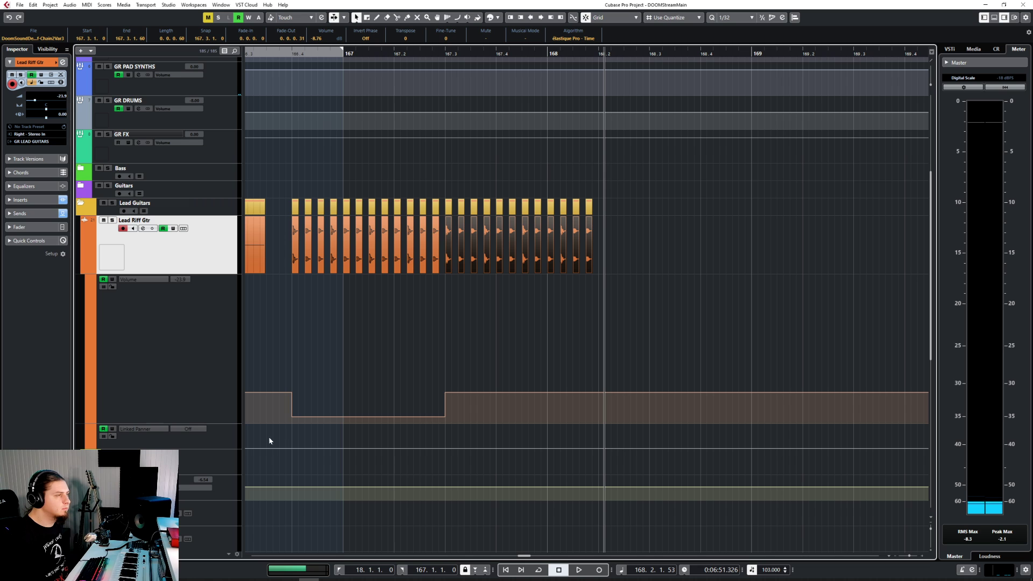
# Reassign the second automation lane to the Standard Panner's Pan Left-Right parameter.
pyautogui.click(141, 429)
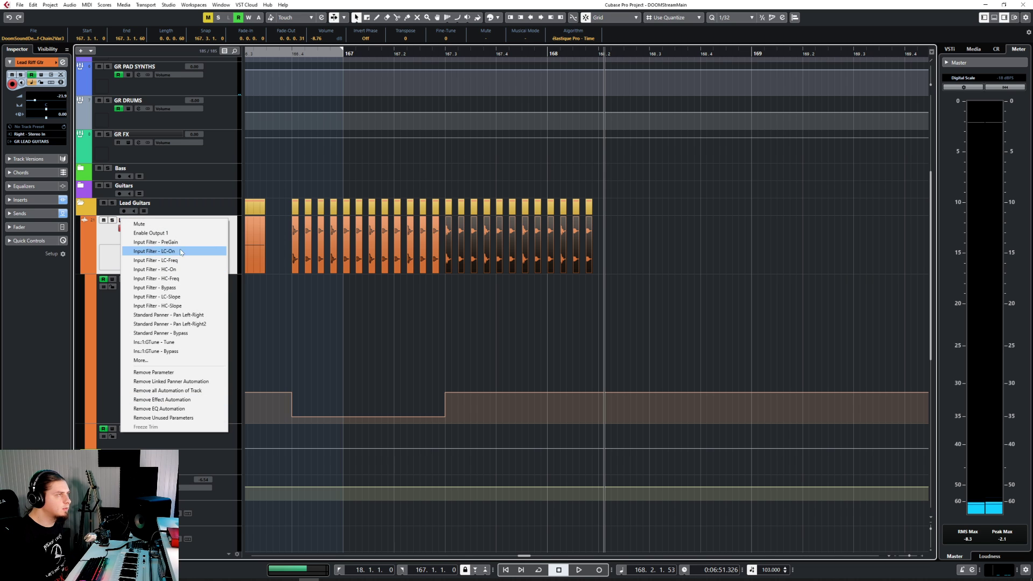
pyautogui.click(171, 360)
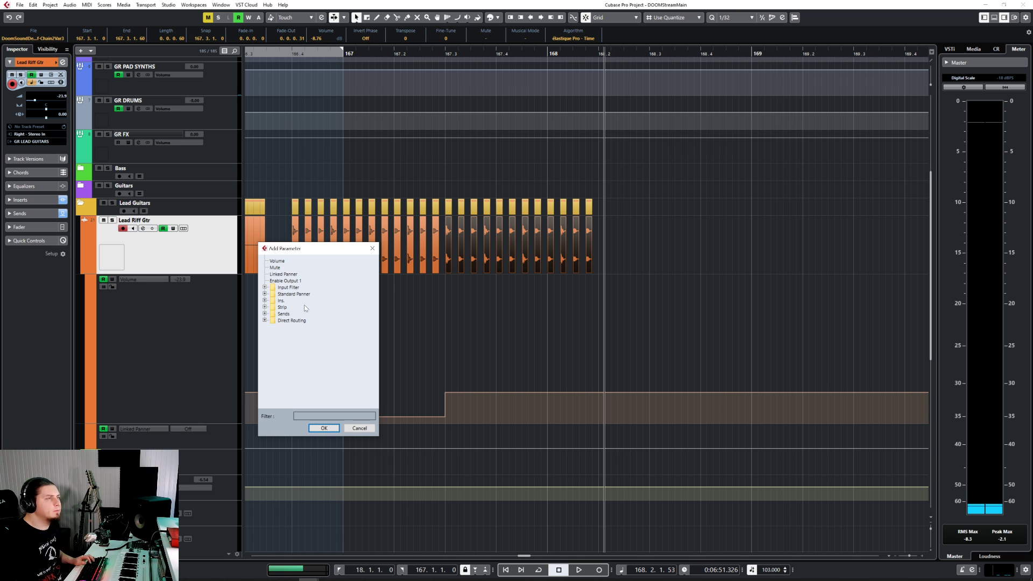
pyautogui.click(265, 288)
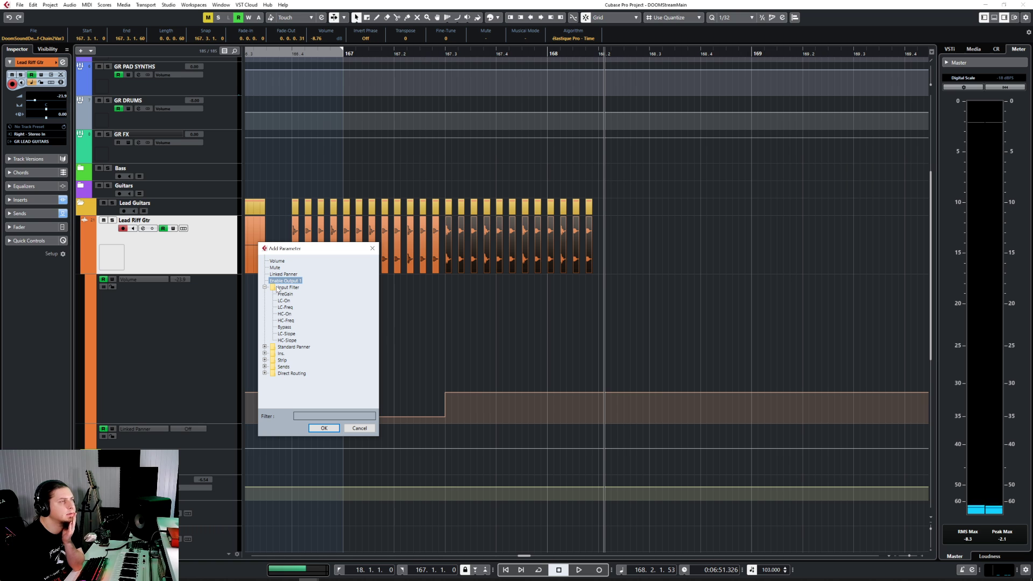
pyautogui.click(265, 287)
pyautogui.click(265, 294)
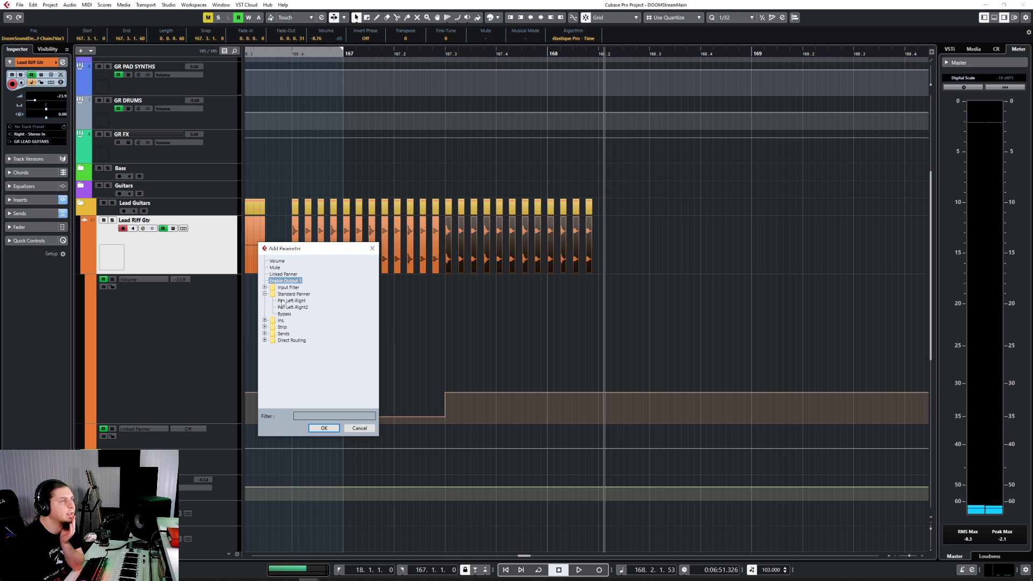
pyautogui.doubleClick(281, 302)
# Draw a triangular pan sweep starting at R on 166.4.1, peaking on the opposite side at 166.4.3 and returning at 167.1.1.
pyautogui.click(295, 435)
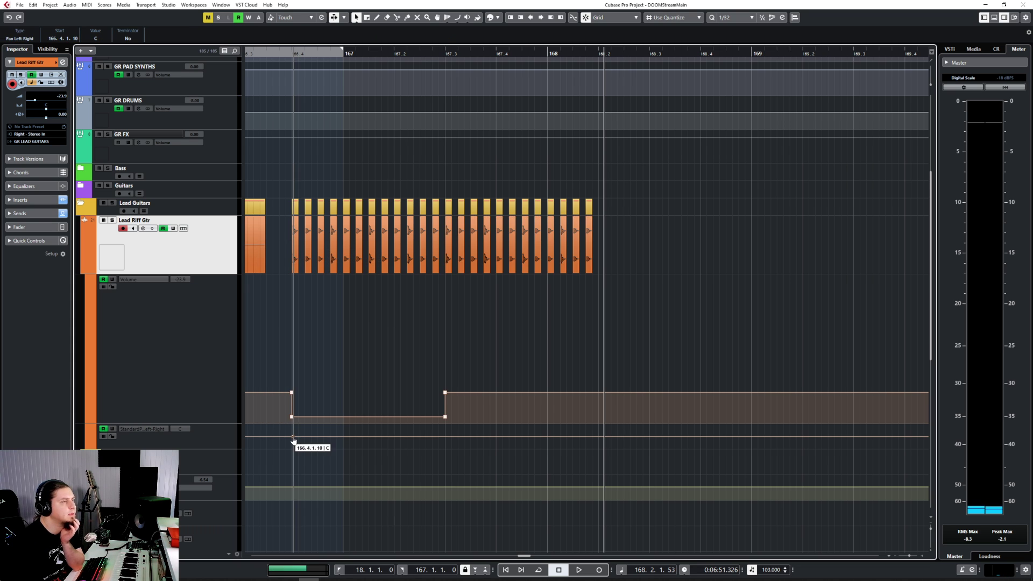
pyautogui.click(304, 436)
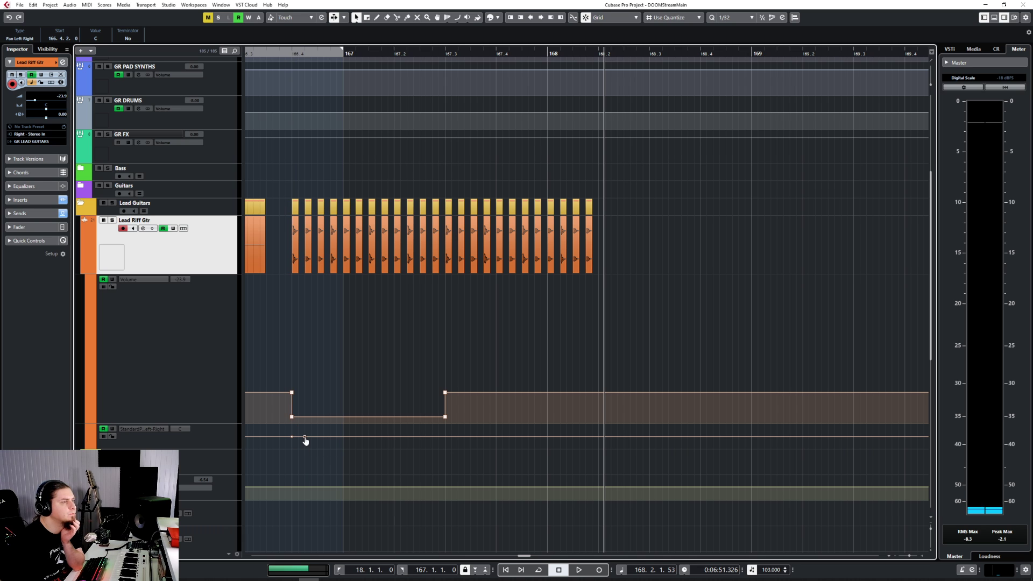
pyautogui.moveTo(299, 441)
pyautogui.mouseDown()
pyautogui.moveTo(292, 464)
pyautogui.moveTo(300, 433)
pyautogui.moveTo(325, 425)
pyautogui.moveTo(335, 465)
pyautogui.moveTo(342, 452)
pyautogui.moveTo(353, 459)
pyautogui.moveTo(289, 425)
pyautogui.mouseUp()
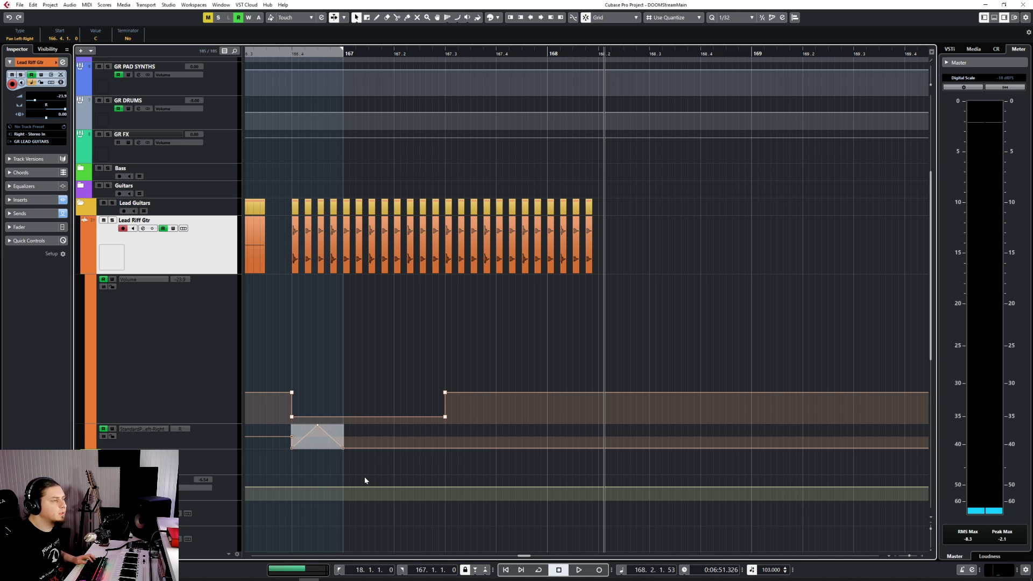
# Copy the triangular pan sweep and paste it at 167.1.1, 167.2.1, 167.3.1 and 167.4.1 in the Pan Left-Right lane.
pyautogui.moveTo(360, 462); pyautogui.dragTo(287, 425)
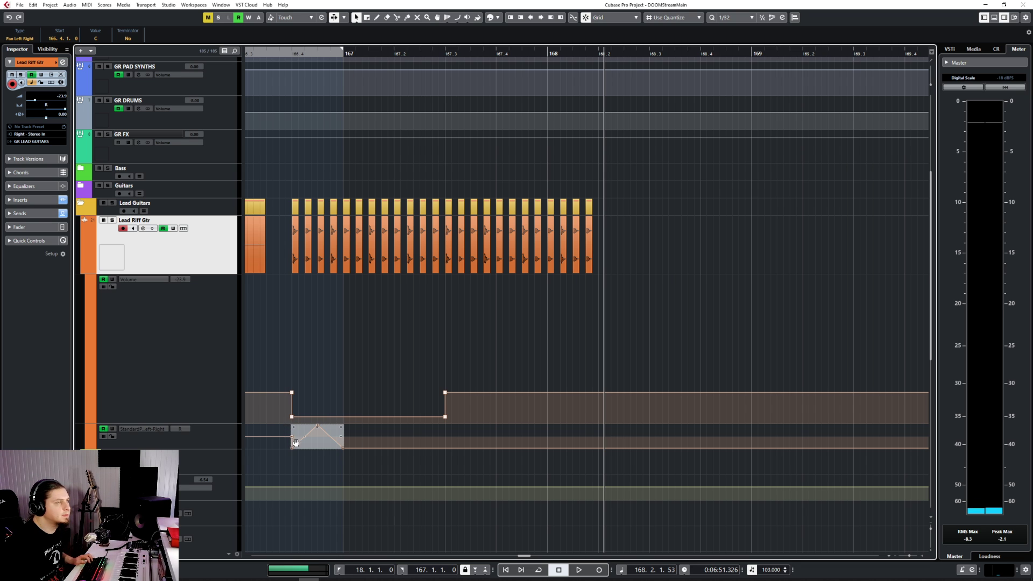
pyautogui.click(344, 61)
pyautogui.click(220, 444)
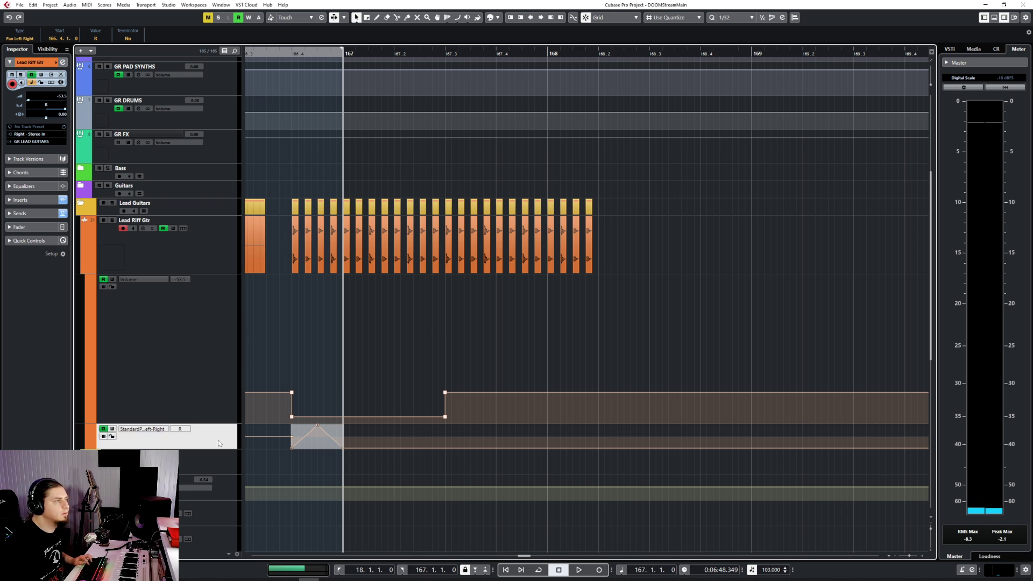
pyautogui.hotkey('ctrl', 'v')
pyautogui.click(394, 56)
pyautogui.hotkey('ctrl', 'v')
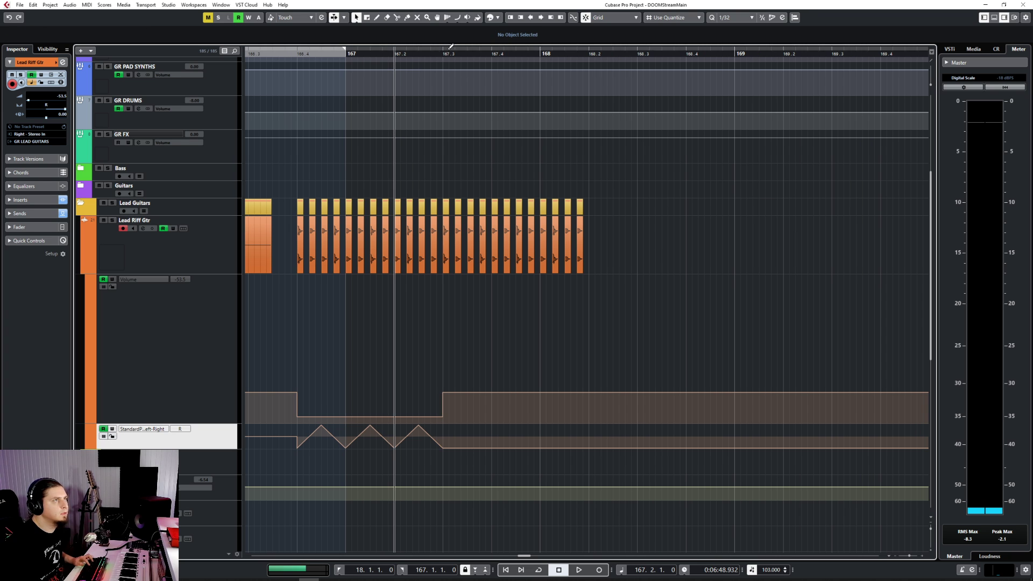
pyautogui.click(443, 55)
pyautogui.hotkey('ctrl', 'v')
pyautogui.click(493, 53)
pyautogui.hotkey('ctrl', 'v')
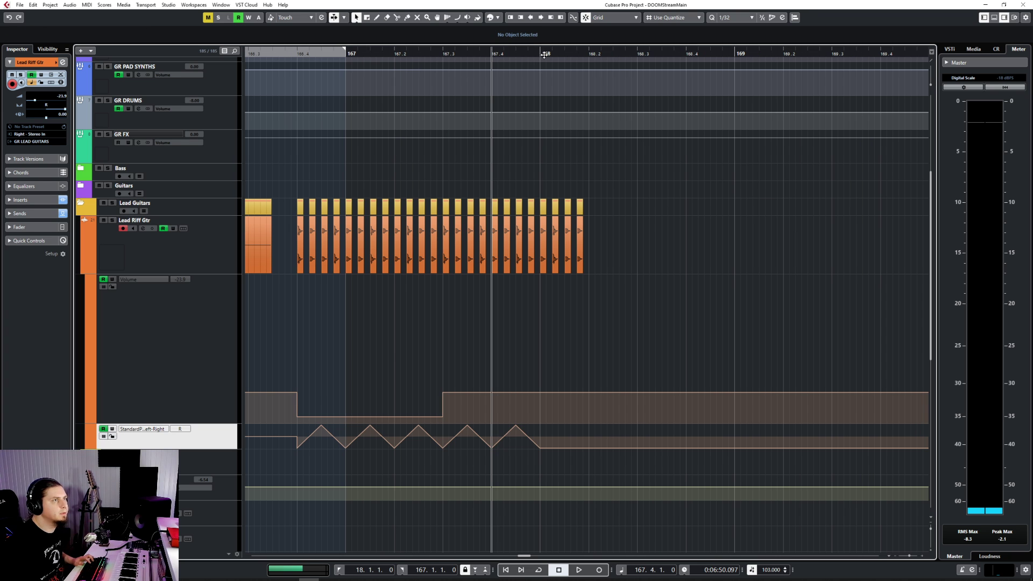
# Remove the volume rise at 167.3 on Lead Riff Gtr and hold the low volume at -53.5 through to 171.1.1.
pyautogui.moveTo(401, 368); pyautogui.dragTo(463, 403)
pyautogui.press('Delete')
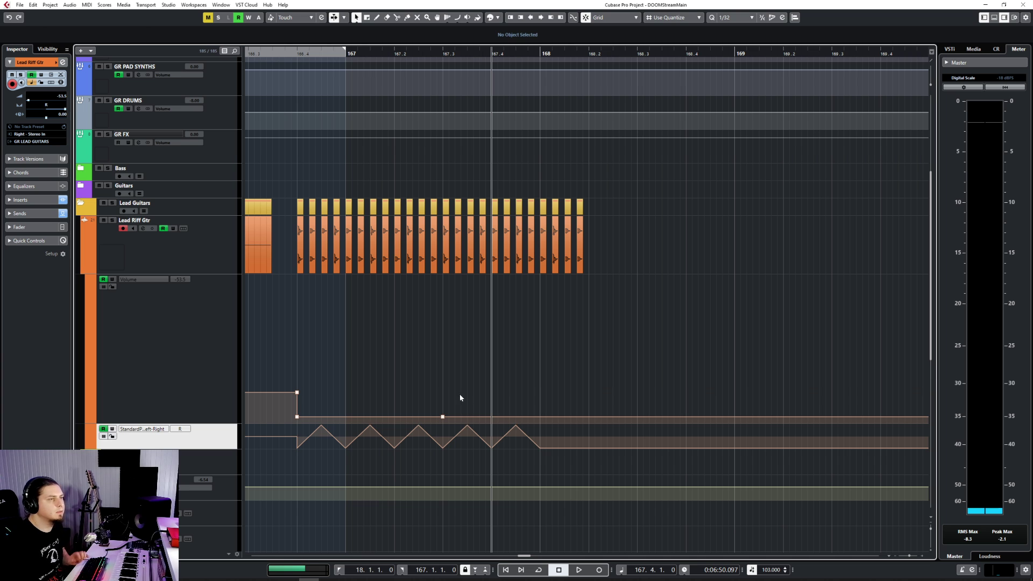
pyautogui.scroll(-3, 578, 370)
pyautogui.hscroll(2, 578, 369)
pyautogui.hscroll(-1, 578, 369)
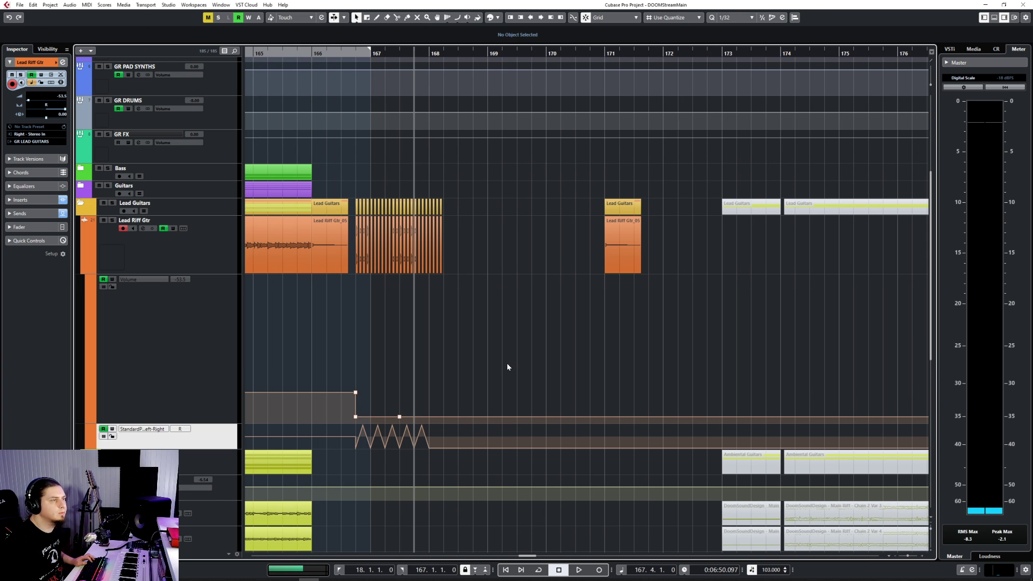
pyautogui.scroll(-3, 633, 308)
pyautogui.hscroll(10, 633, 308)
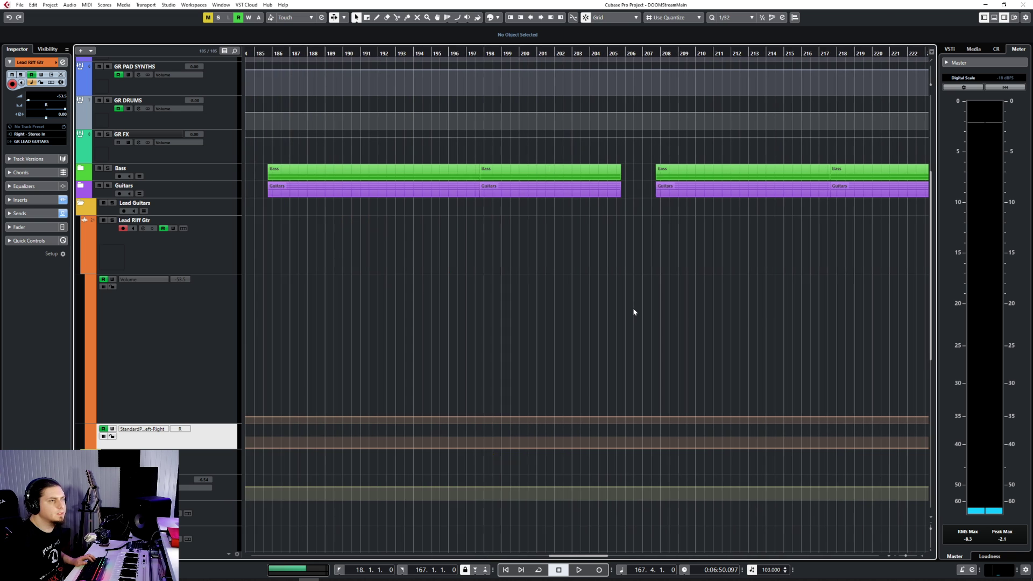
pyautogui.hscroll(8, 634, 308)
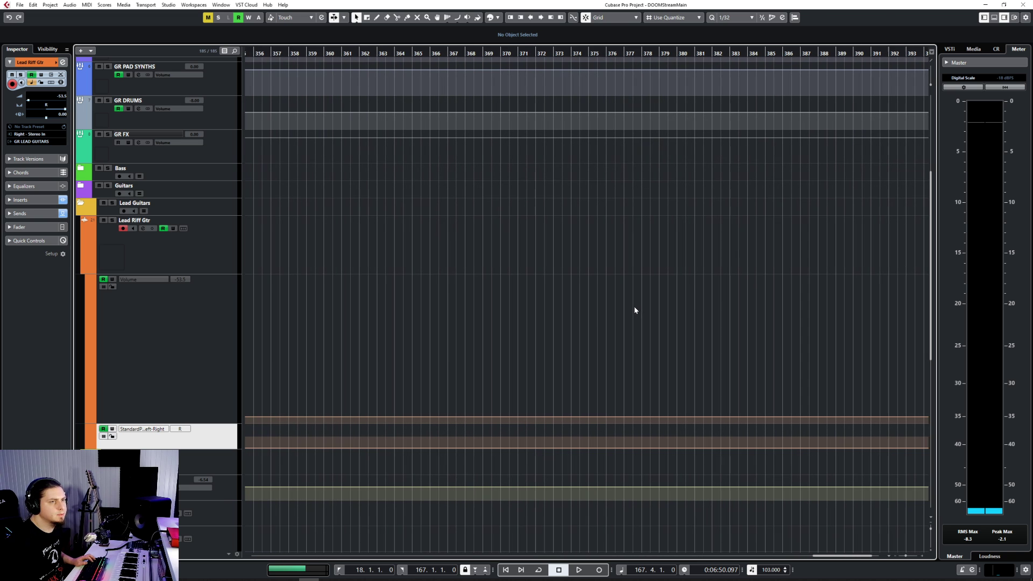
pyautogui.hscroll(-20, 634, 306)
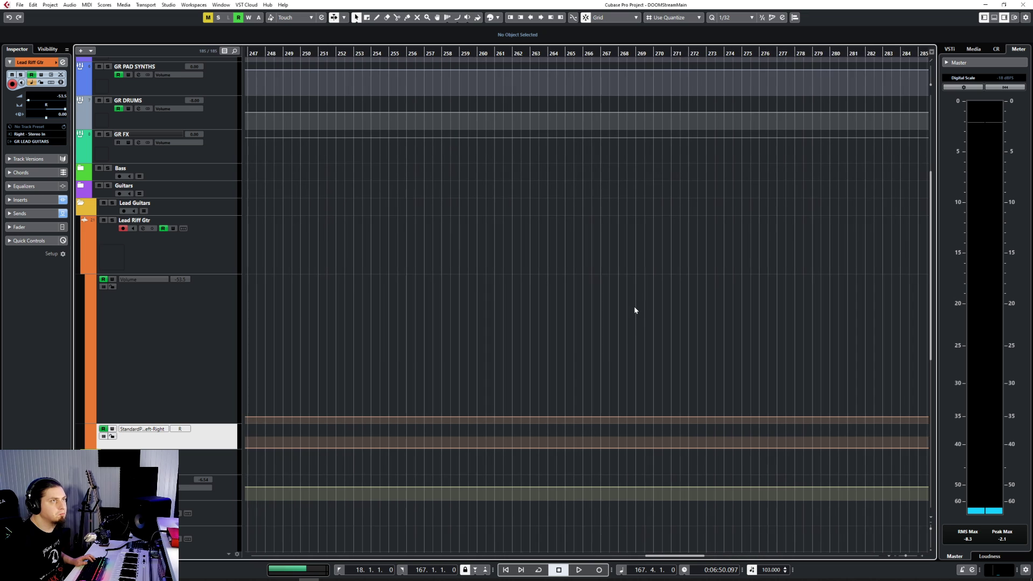
pyautogui.hscroll(-3, 635, 306)
pyautogui.scroll(5, 634, 305)
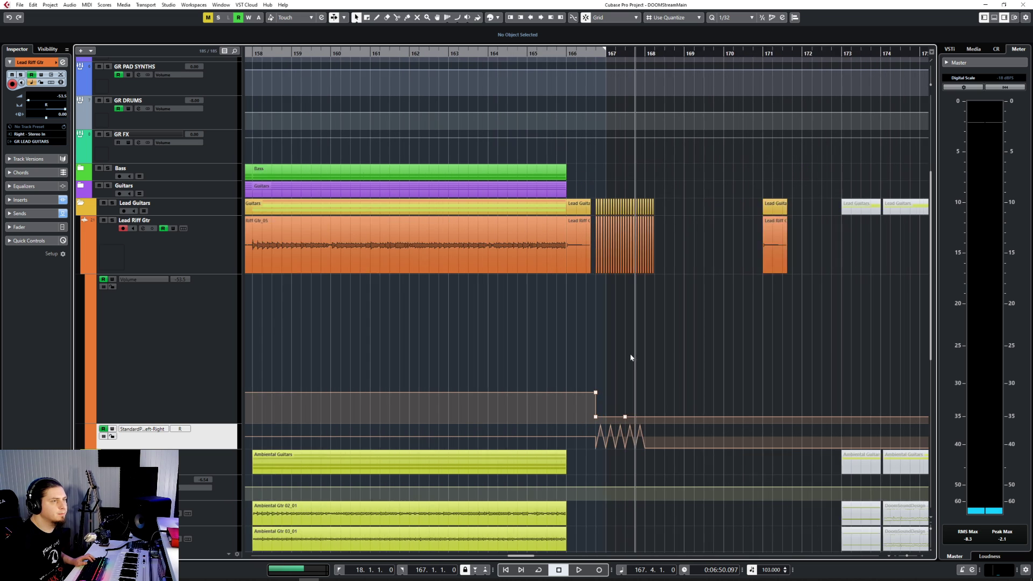
pyautogui.hscroll(3, 631, 353)
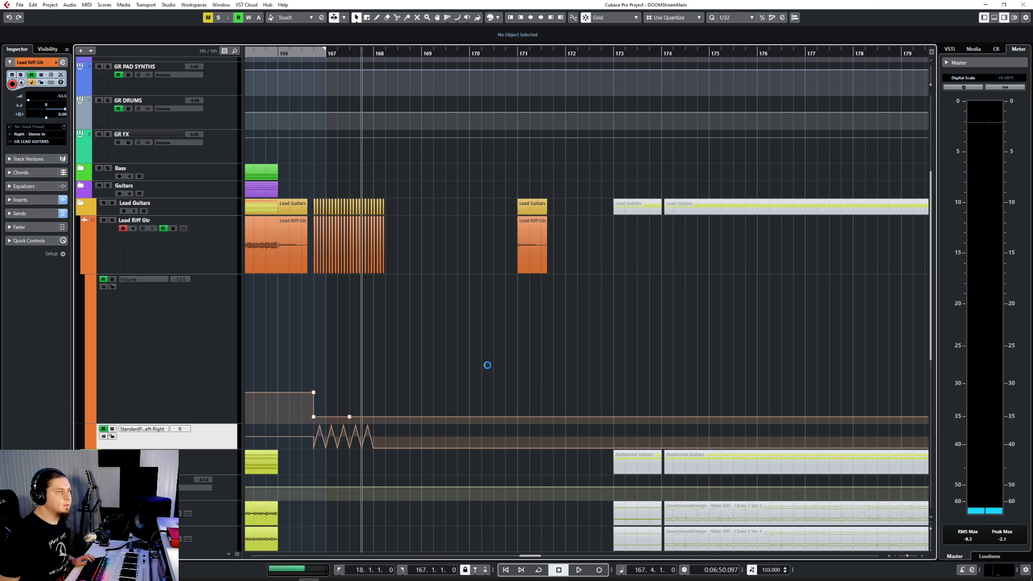
pyautogui.moveTo(349, 419); pyautogui.dragTo(518, 417)
pyautogui.click(314, 417)
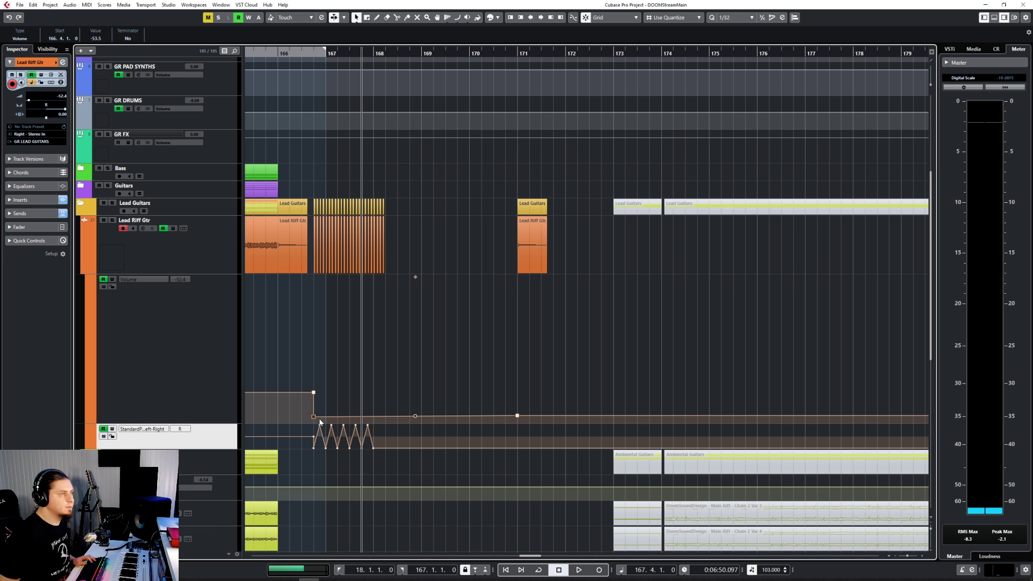
pyautogui.click(518, 409)
pyautogui.moveTo(534, 427); pyautogui.dragTo(534, 426)
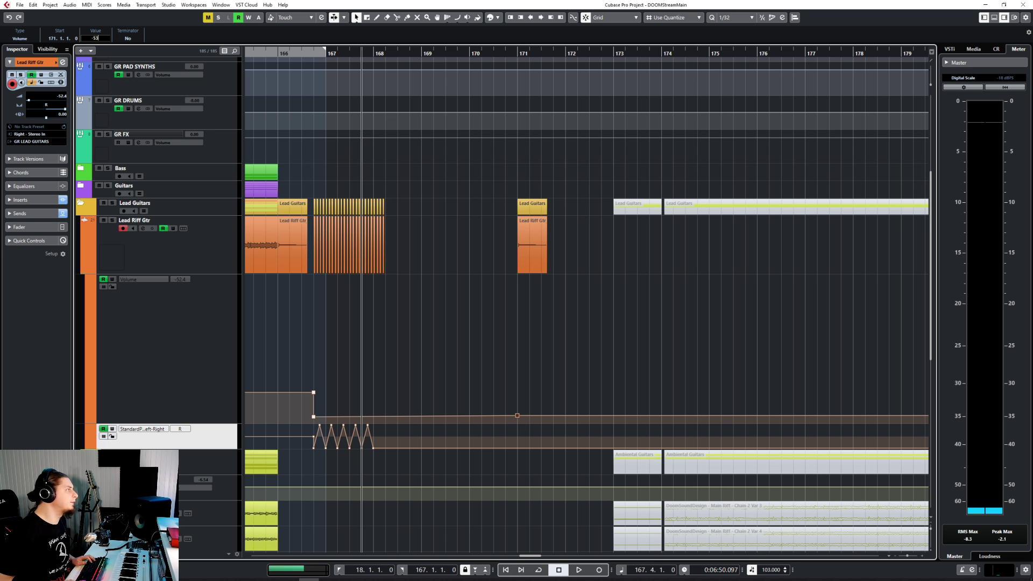
pyautogui.press('Return')
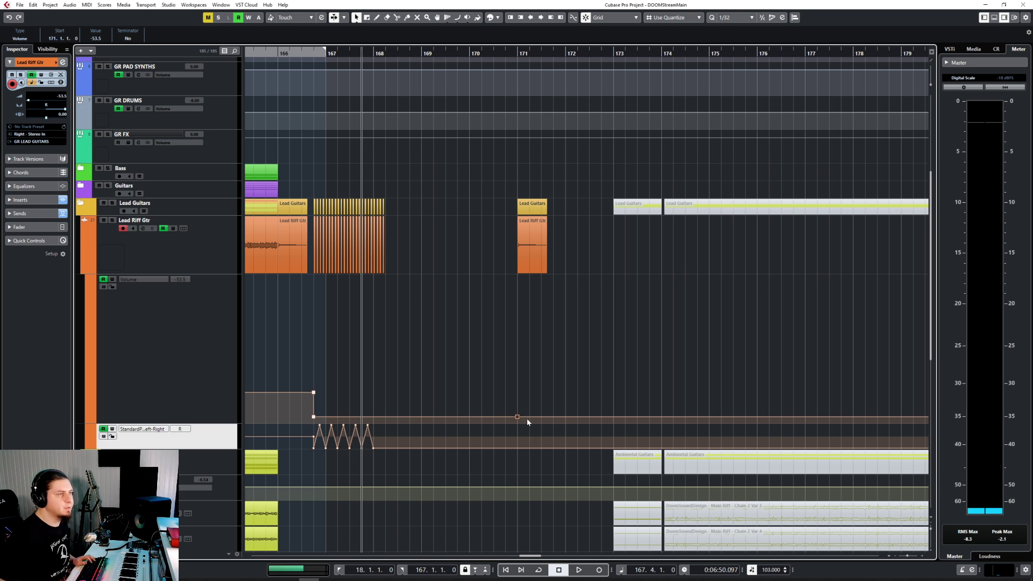
# Raise the volume automation back up at 171.1.1 with a vertical jump to -23.9.
pyautogui.moveTo(518, 420); pyautogui.dragTo(526, 393)
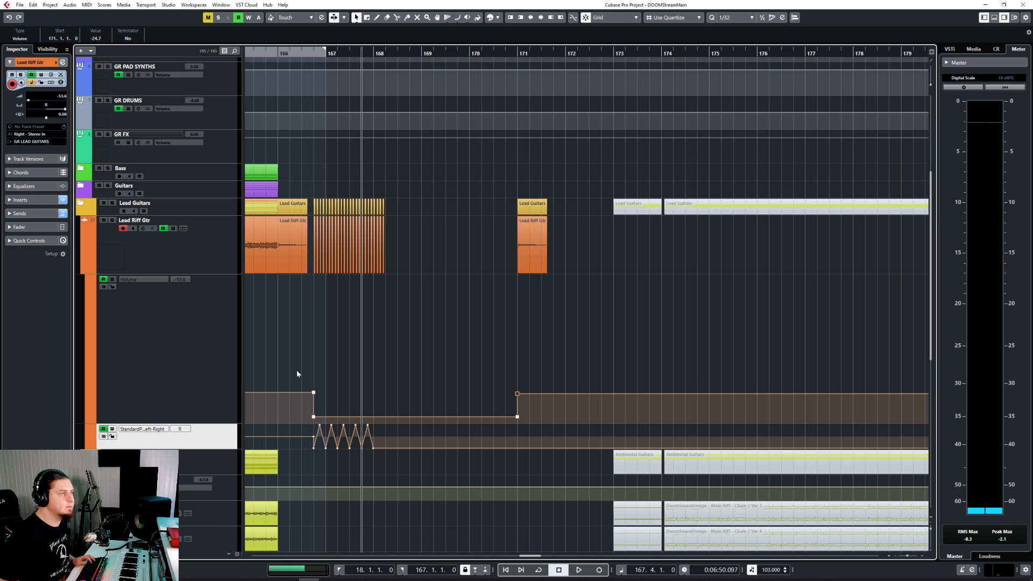
pyautogui.moveTo(297, 371); pyautogui.dragTo(324, 398)
pyautogui.moveTo(492, 378); pyautogui.dragTo(548, 402)
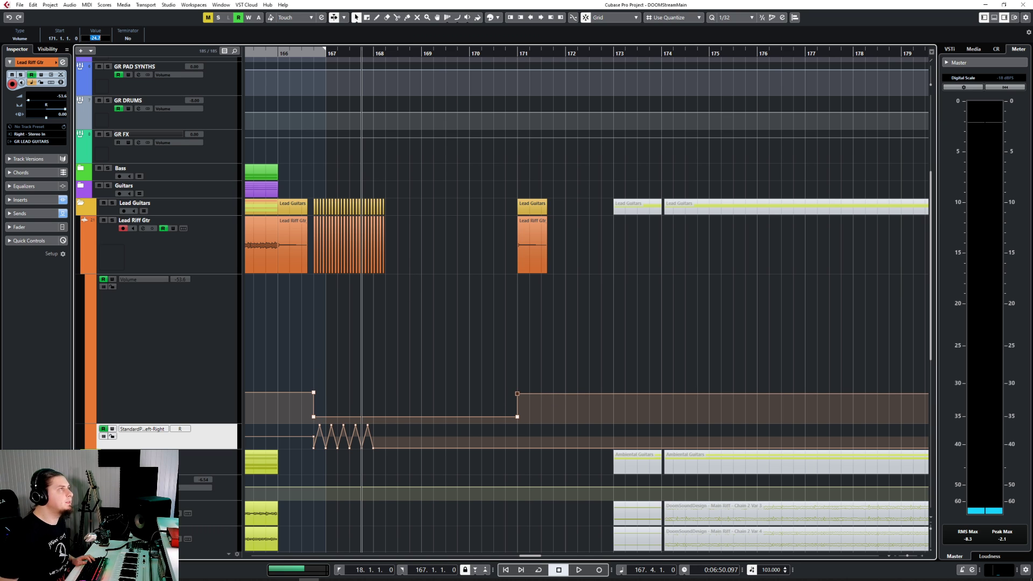
pyautogui.click(96, 38)
pyautogui.write('-23.9')
pyautogui.press('Return')
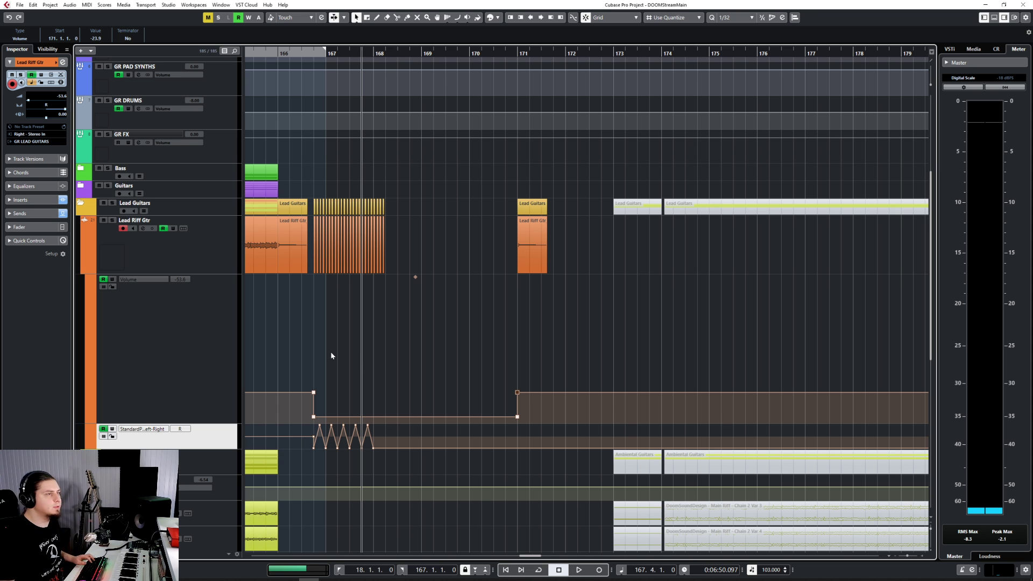
# Play the panned slice sequence from just before 166.4 to shortly after 168.3.
pyautogui.scroll(4, 414, 399)
pyautogui.hscroll(-2, 412, 385)
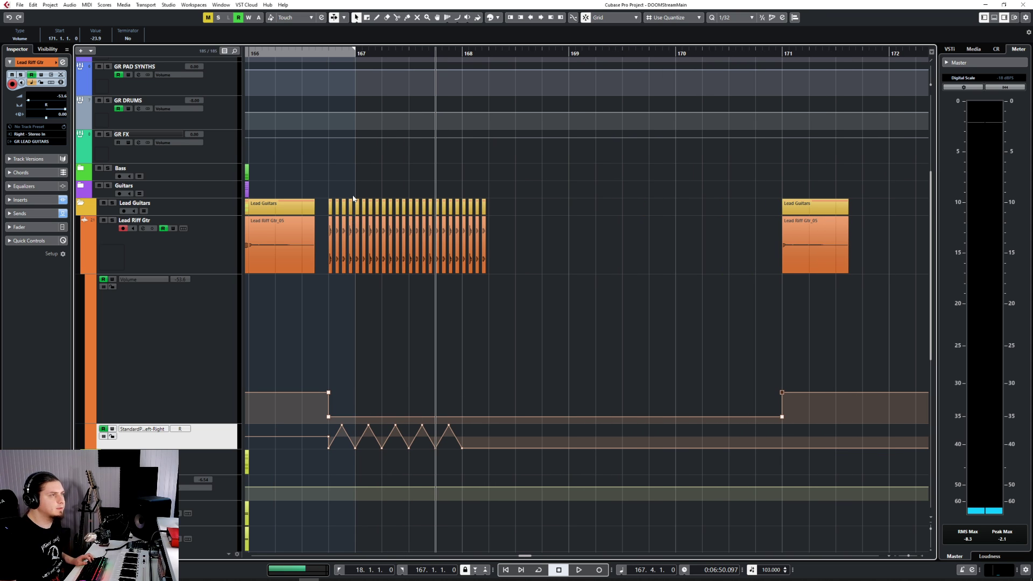
pyautogui.click(326, 56)
pyautogui.press('space')
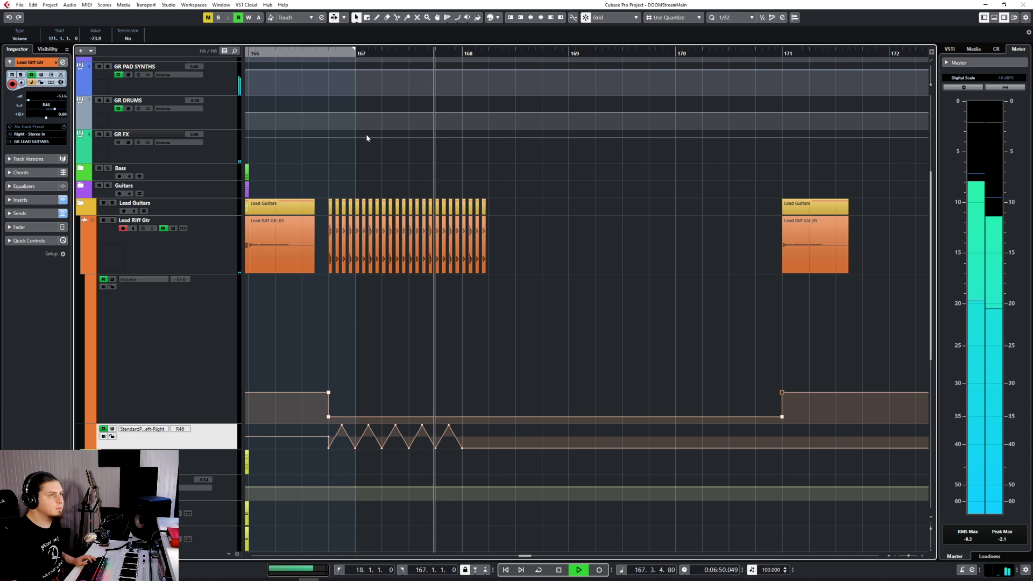
pyautogui.press('space')
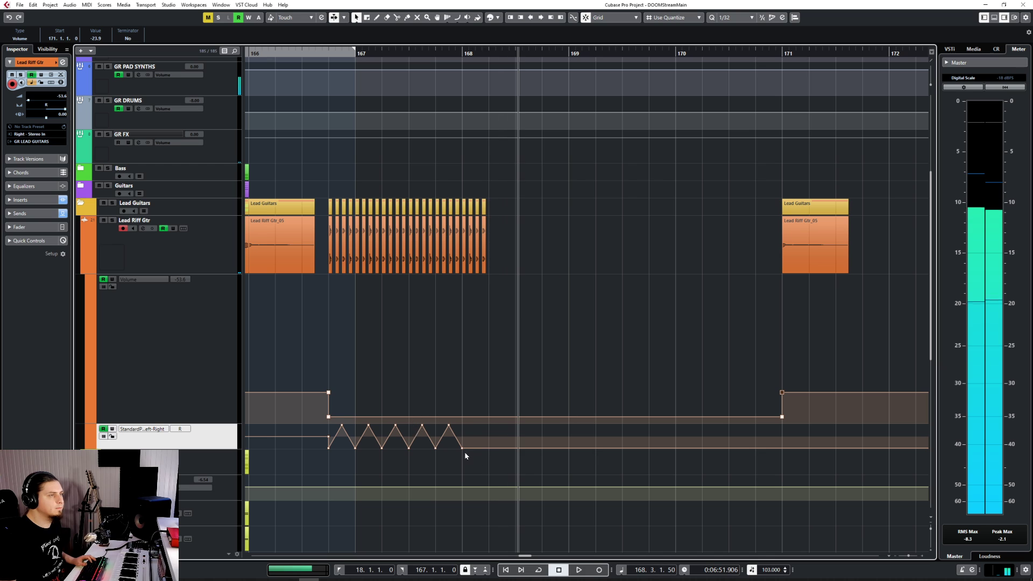
# Copy the five pan sweeps between 166.4.1 and 168.1.1 and paste them at 168.1.1 and again at 169.2.1.
pyautogui.moveTo(483, 463); pyautogui.dragTo(330, 426)
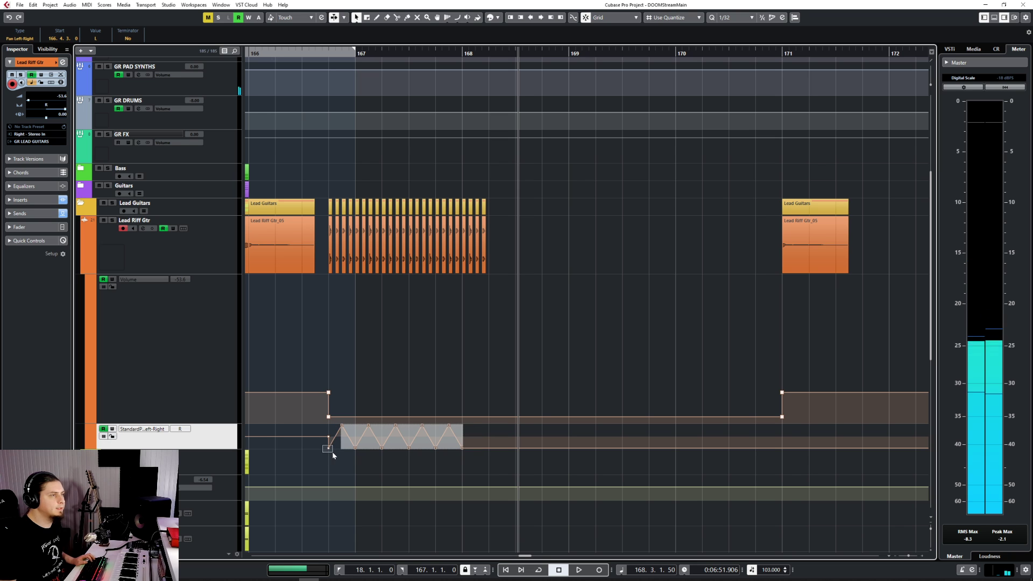
pyautogui.click(463, 54)
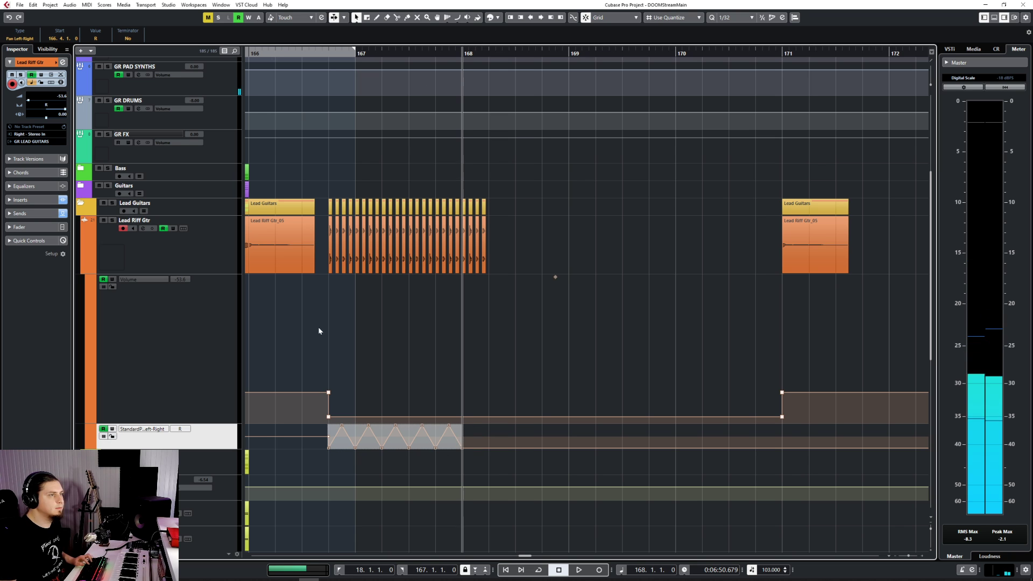
pyautogui.hotkey('ctrl', 'v')
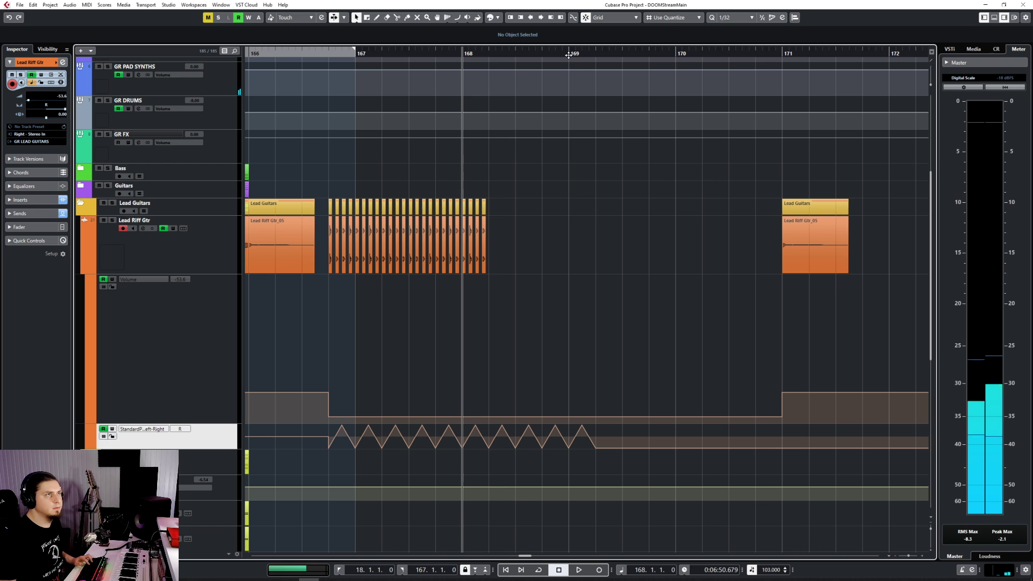
pyautogui.moveTo(579, 53); pyautogui.dragTo(596, 54)
pyautogui.hotkey('ctrl', 'v')
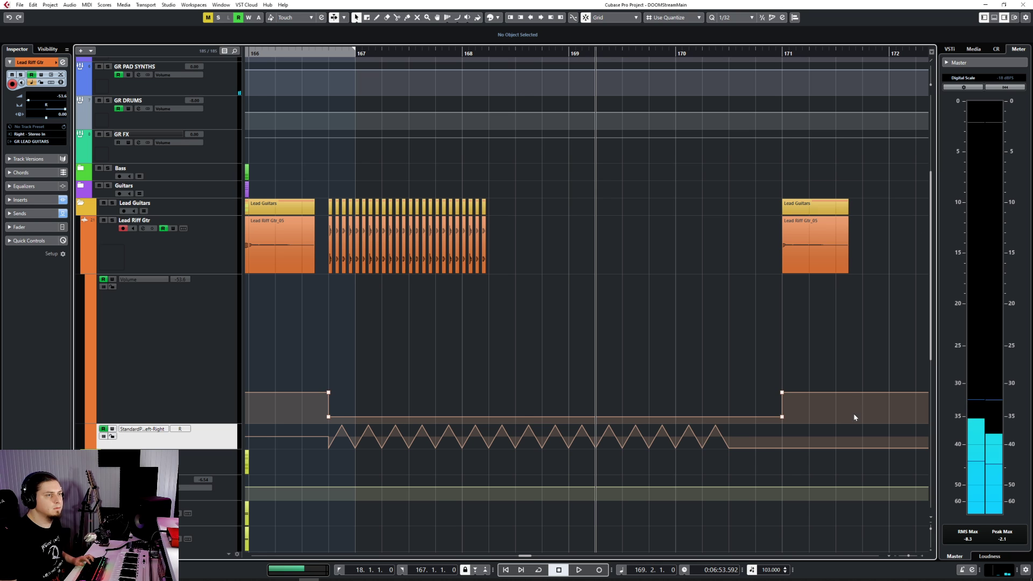
# Curve the end of the pan automation from the last sweep into a centre-panned point (C) at 171.1.1.
pyautogui.moveTo(750, 447)
pyautogui.mouseDown()
pyautogui.moveTo(788, 440)
pyautogui.moveTo(756, 442)
pyautogui.mouseUp()
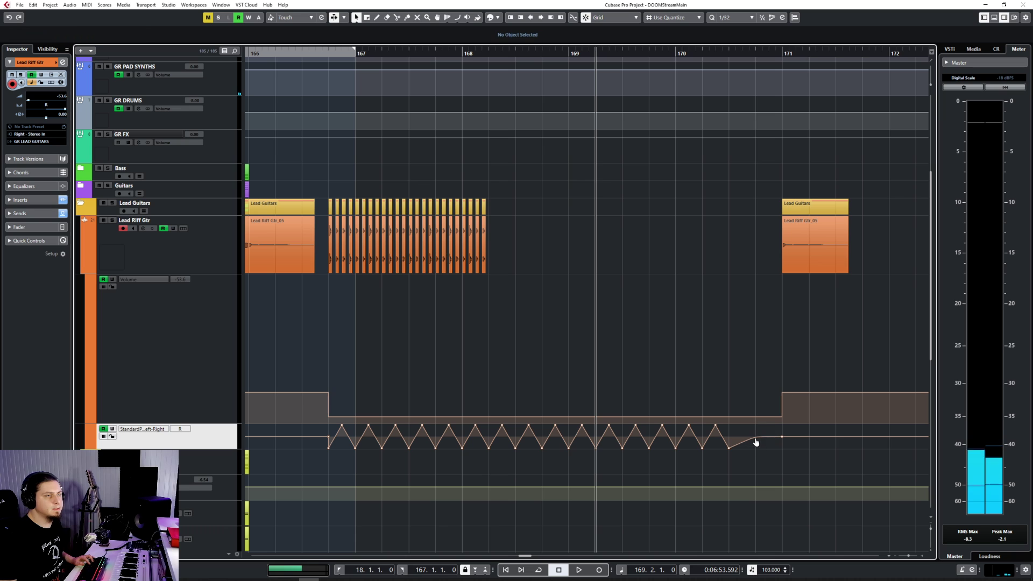
pyautogui.click(783, 439)
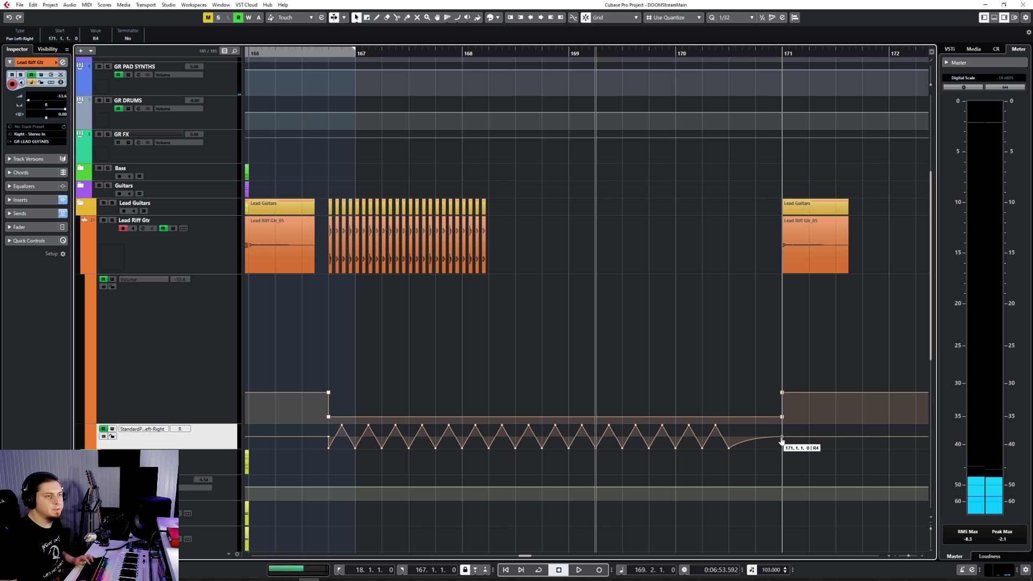
pyautogui.moveTo(783, 440); pyautogui.dragTo(783, 438)
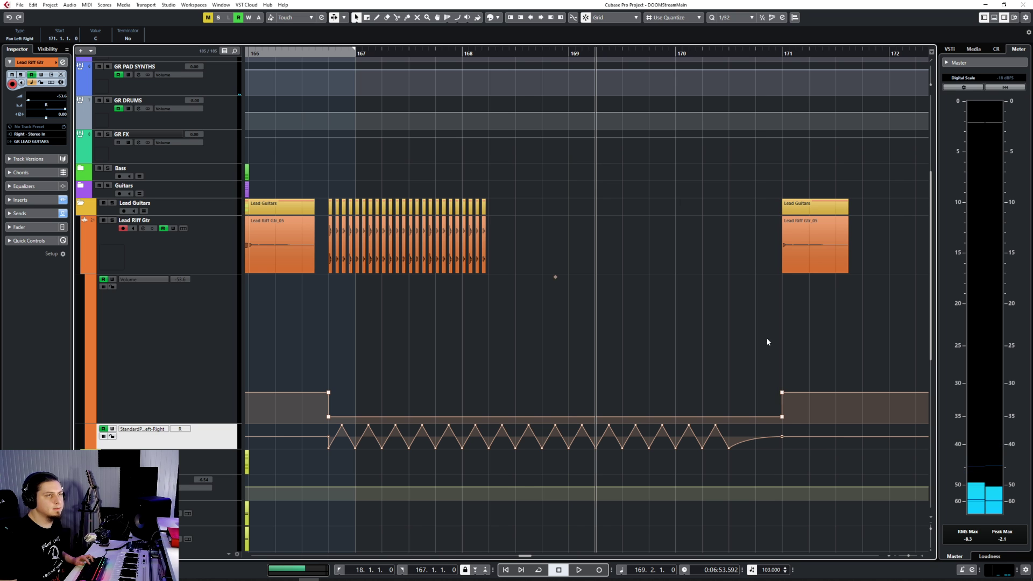
# Copy the whole run of riff slices starting at 166.4.1 and paste it at 168.2.1 on Lead Riff Gtr.
pyautogui.keyDown('ctrl'); pyautogui.scroll(5, 455, 263); pyautogui.keyUp('ctrl')
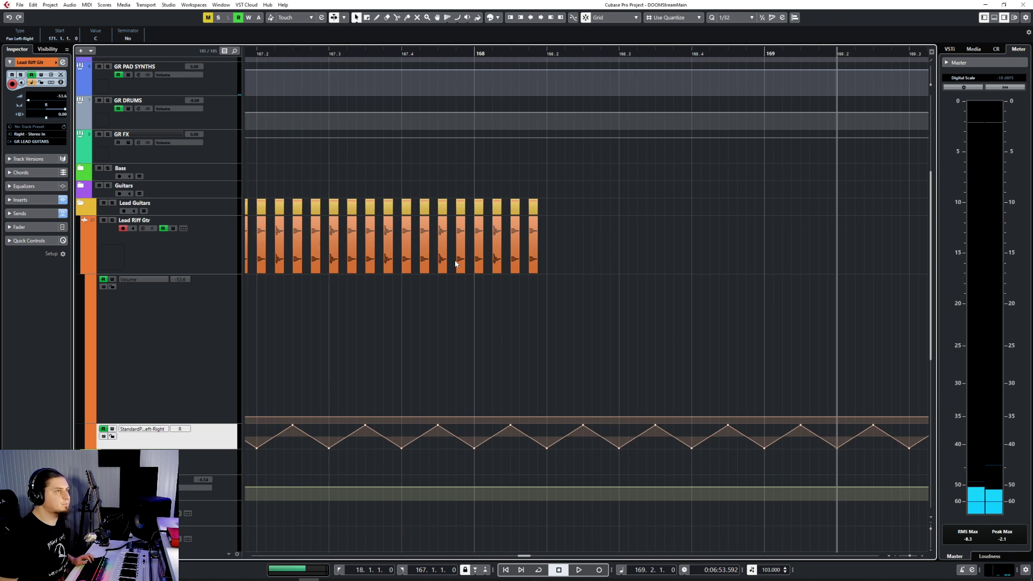
pyautogui.hscroll(-4, 447, 248)
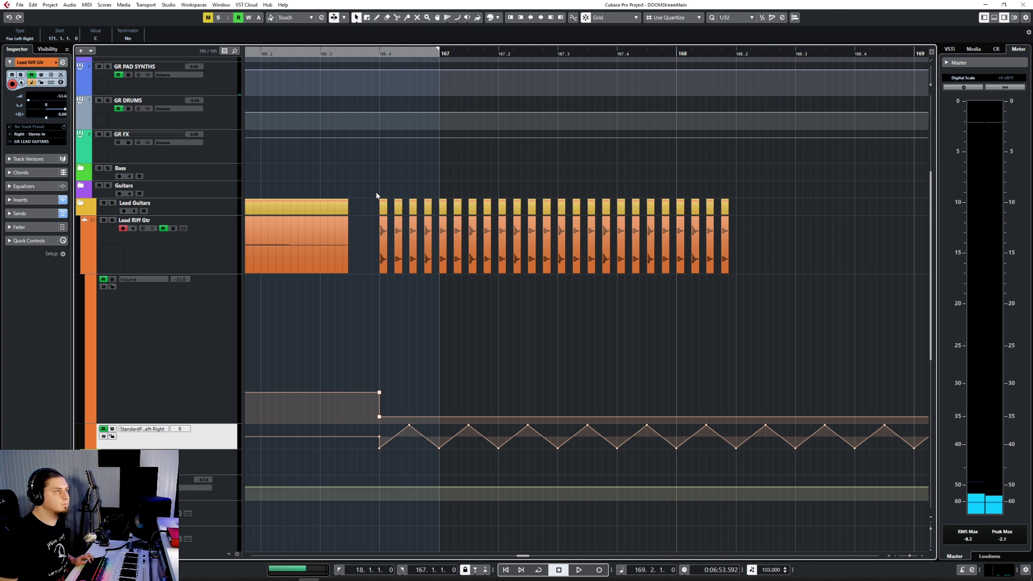
pyautogui.moveTo(377, 195); pyautogui.dragTo(773, 249)
pyautogui.click(737, 56)
pyautogui.hotkey('ctrl', 'v')
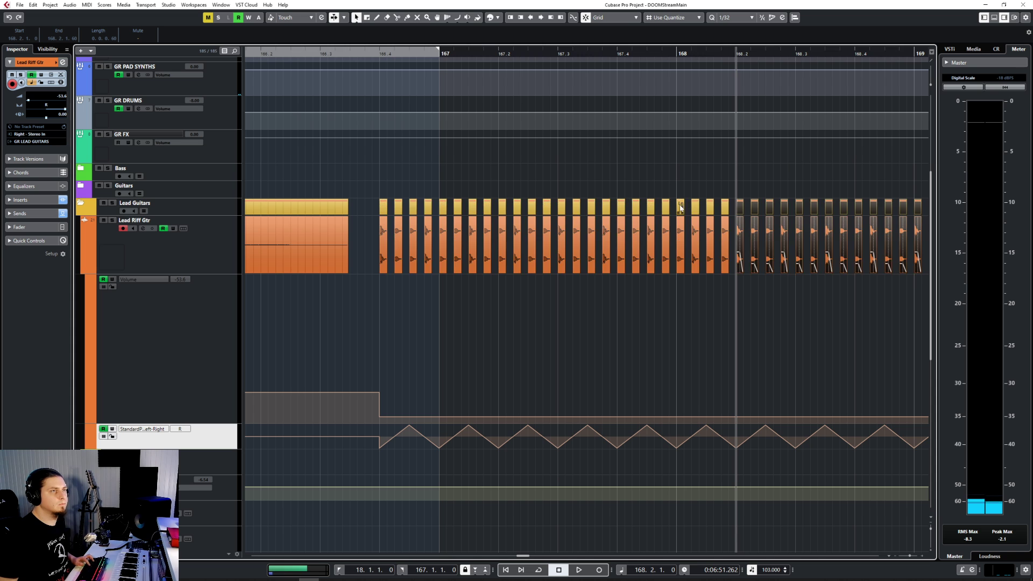
# Copy the last riff slice to 169.4.1 on Lead Riff Gtr and extend its end to 171.1.1.
pyautogui.keyDown('ctrl'); pyautogui.scroll(-4, 679, 207); pyautogui.keyUp('ctrl')
pyautogui.hscroll(6, 679, 207)
pyautogui.keyDown('ctrl'); pyautogui.scroll(3, 458, 234); pyautogui.keyUp('ctrl')
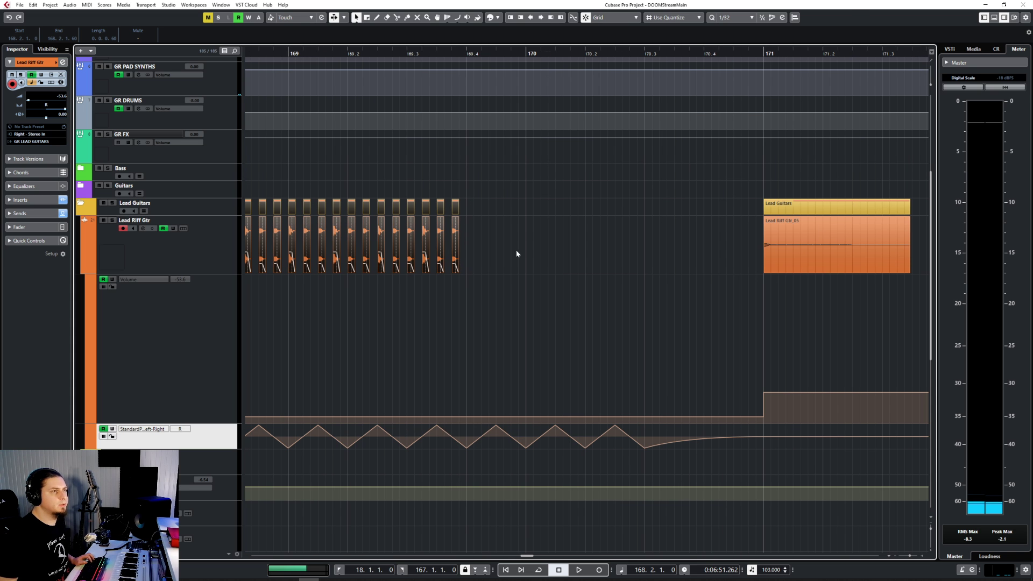
pyautogui.click(455, 247)
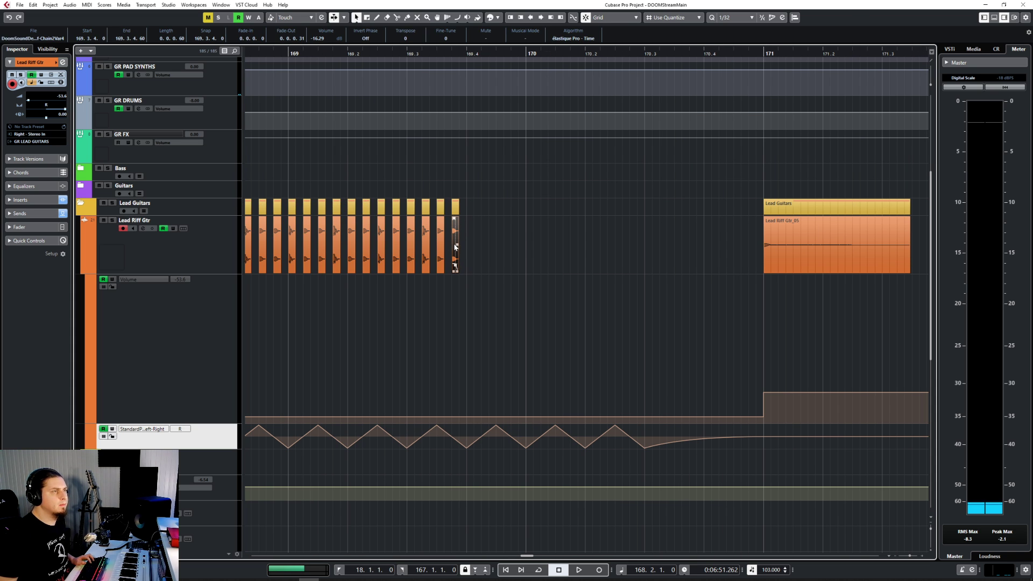
pyautogui.click(466, 53)
pyautogui.click(196, 260)
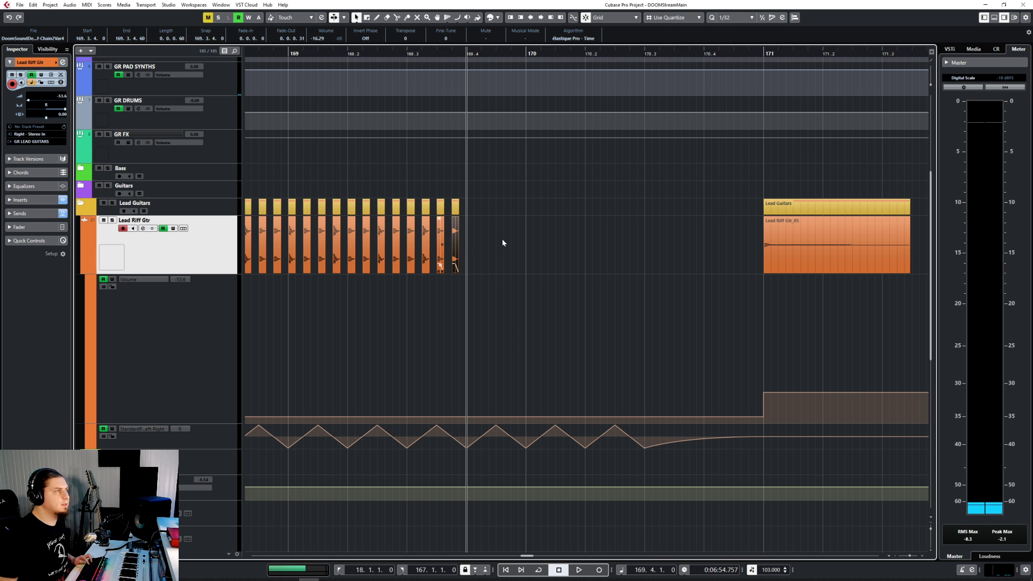
pyautogui.hotkey('ctrl', 'v')
pyautogui.moveTo(471, 269); pyautogui.dragTo(762, 270)
# Reverse the extended riff slice between 169.4.1 and 171.1.1 on Lead Riff Gtr, processing it as a new version.
pyautogui.doubleClick(578, 234)
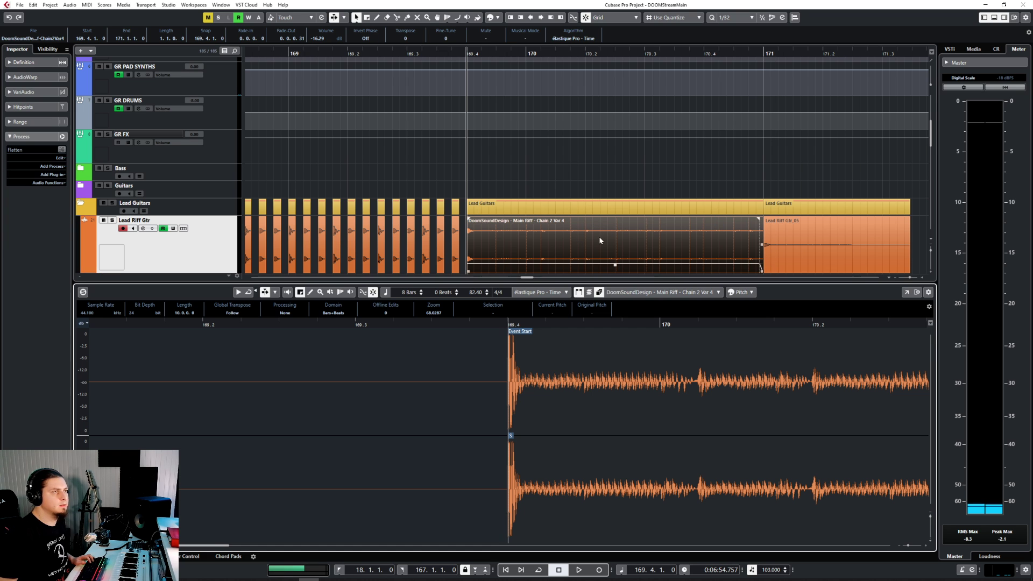
pyautogui.click(50, 165)
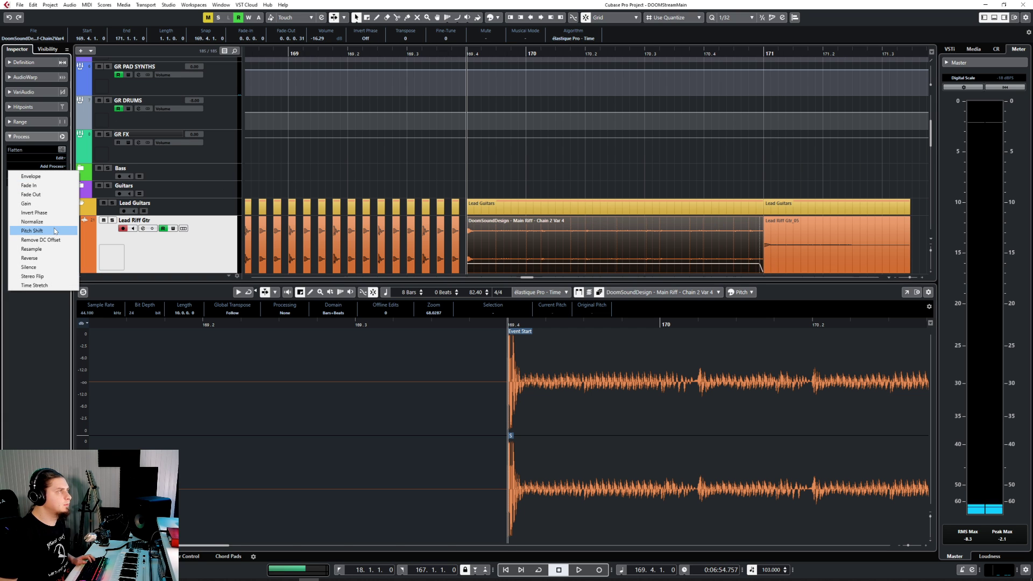
pyautogui.click(53, 258)
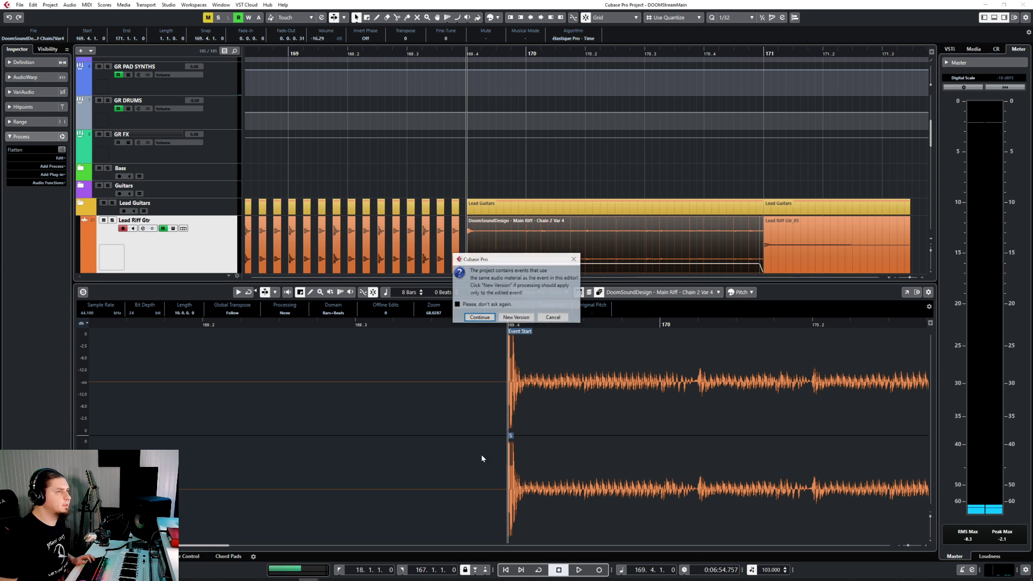
pyautogui.click(515, 317)
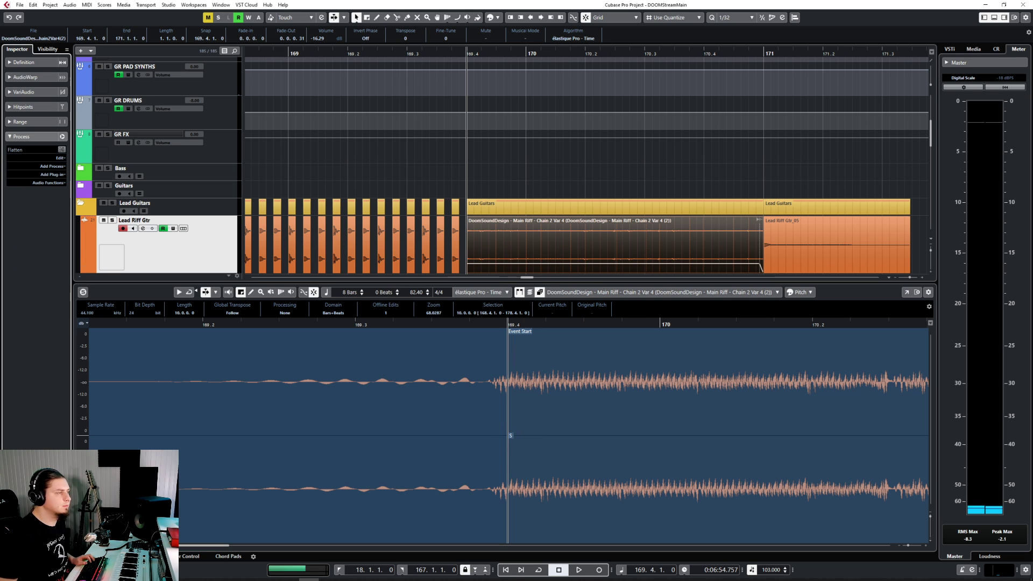
pyautogui.press('Return')
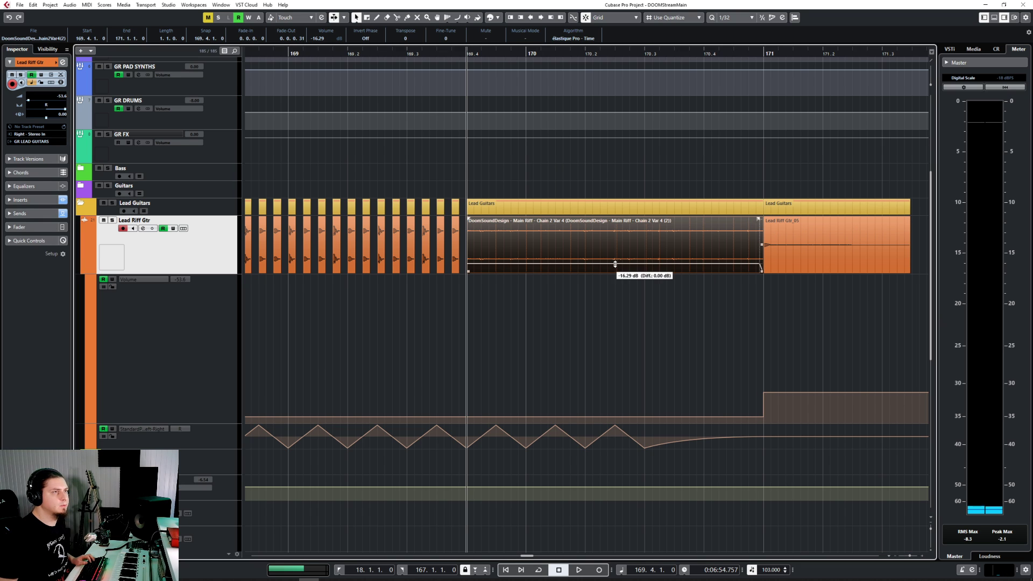
# Raise the reversed slice's event volume to about -10.3 dB and fade it in across its whole length.
pyautogui.moveTo(616, 263); pyautogui.dragTo(615, 254)
pyautogui.moveTo(468, 216); pyautogui.dragTo(764, 229)
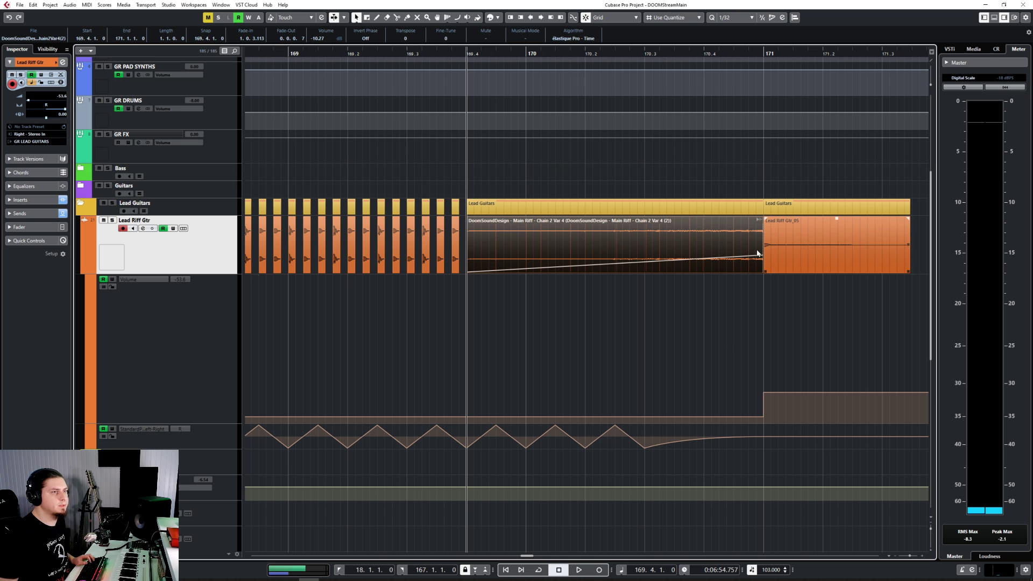
# Ramp the Lead Riff Gtr volume automation up from a point at 169.4.1 to -31.3 at 171.1.1.
pyautogui.click(467, 417)
pyautogui.moveTo(468, 422); pyautogui.dragTo(467, 422)
pyautogui.moveTo(764, 415); pyautogui.dragTo(763, 403)
# Play back the end of the stutter sequence and the reversed slice to check the transition past bar 171.
pyautogui.click(386, 51)
pyautogui.press('space')
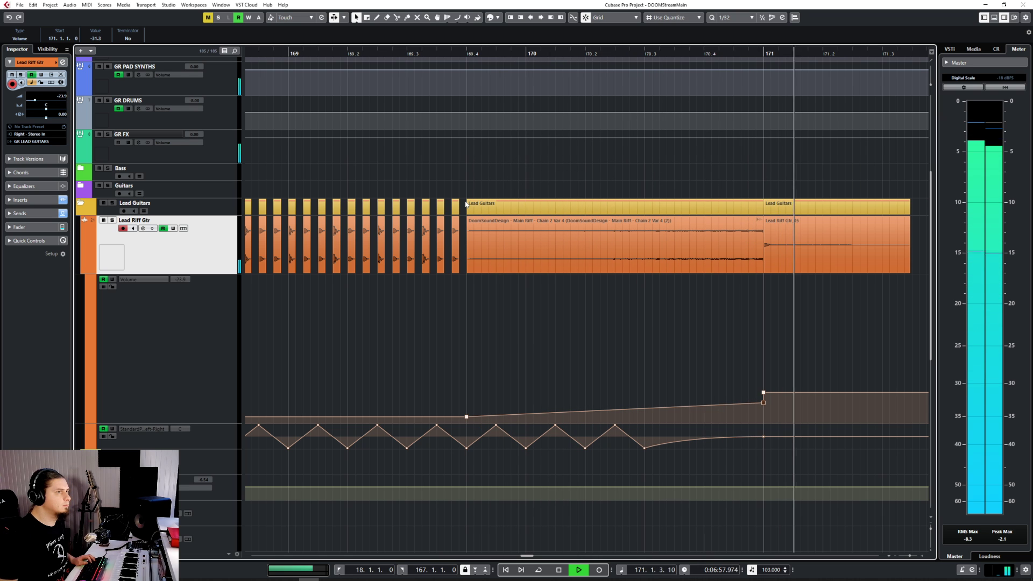
pyautogui.scroll(-7, 419, 324)
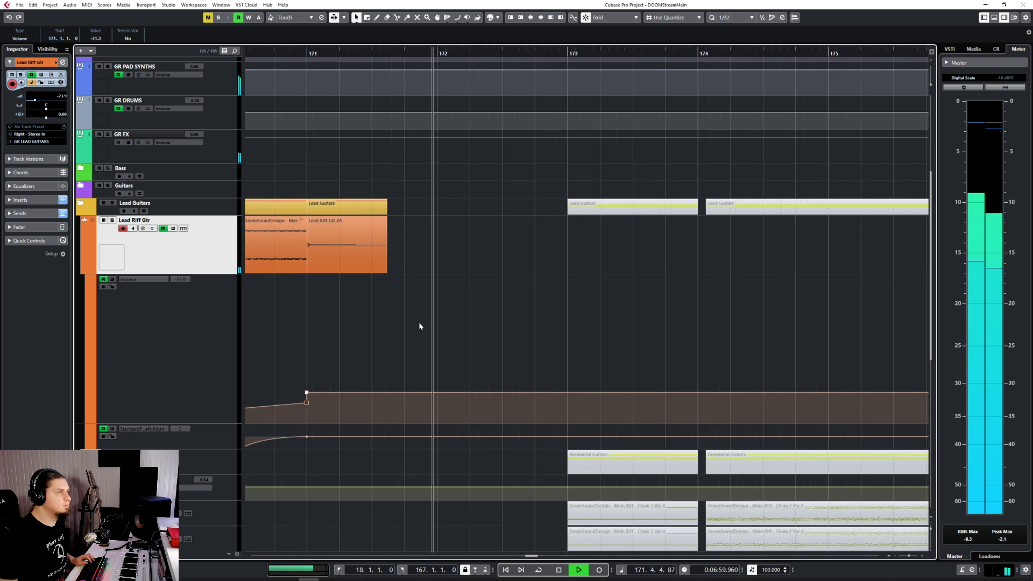
pyautogui.press('space')
# Shorten the Lead Riff Gtr_05 event at bar 166 to end at 166.2.1 and fade out its second half.
pyautogui.hscroll(-2, 420, 324)
pyautogui.hscroll(-3, 420, 326)
pyautogui.scroll(7, 354, 297)
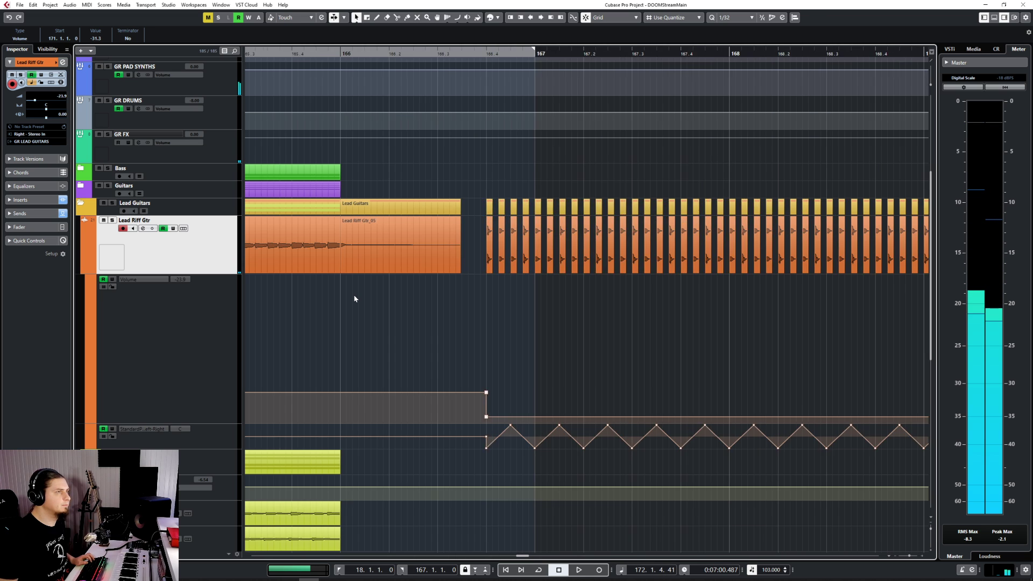
pyautogui.click(541, 255)
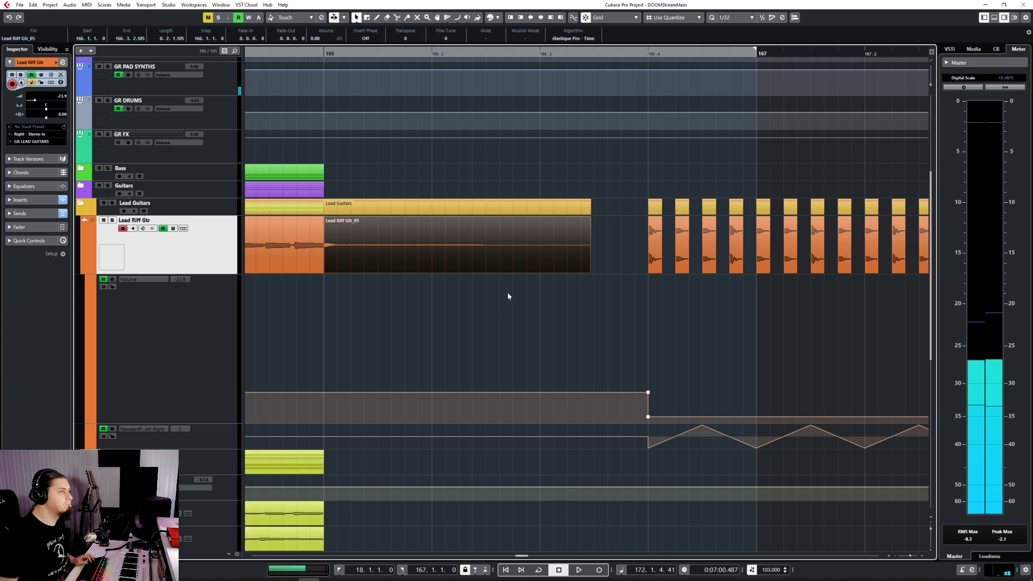
pyautogui.moveTo(587, 271); pyautogui.dragTo(431, 277)
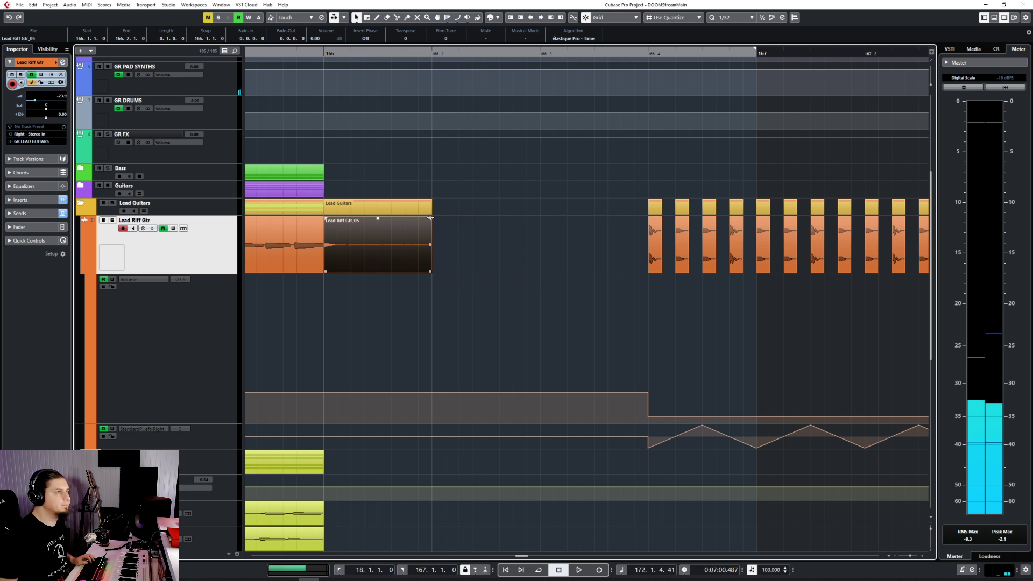
pyautogui.moveTo(431, 217); pyautogui.dragTo(378, 221)
# Copy the first eight riff slices starting at 166.4.1 and paste them at 166.2.1 on Lead Riff Gtr.
pyautogui.moveTo(611, 227); pyautogui.dragTo(853, 245)
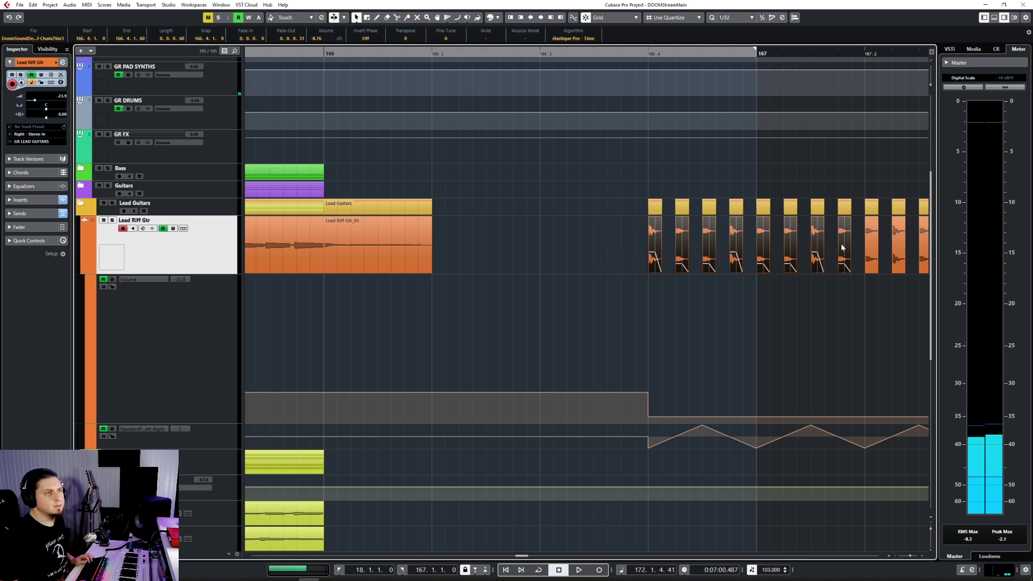
pyautogui.moveTo(614, 238); pyautogui.dragTo(846, 265)
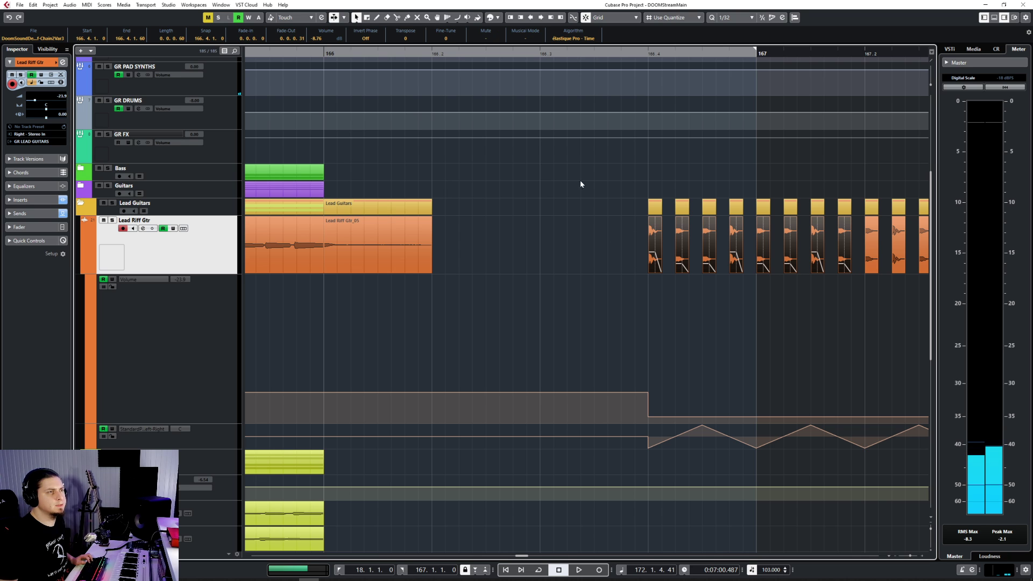
pyautogui.click(430, 54)
pyautogui.hotkey('ctrl', 'v')
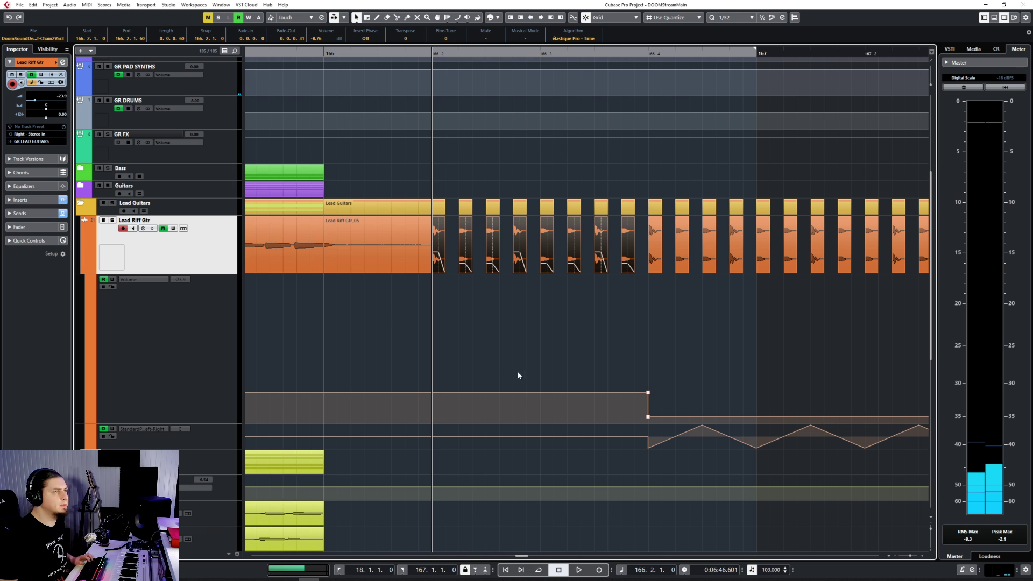
# Drop the volume automation to silence at 166.2.1 and ramp it up to -53.5 at 166.4.1.
pyautogui.click(433, 393)
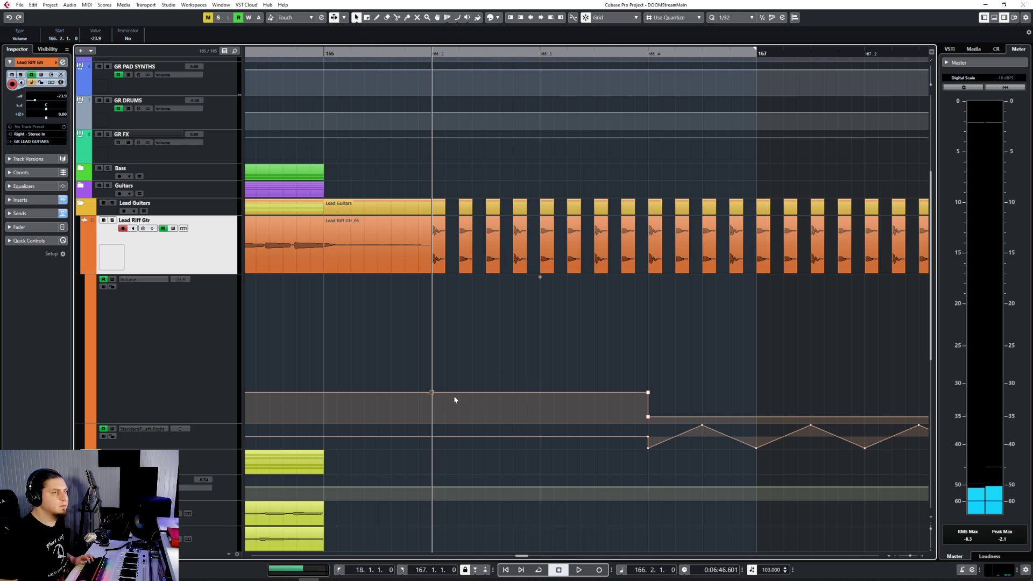
pyautogui.moveTo(451, 394); pyautogui.dragTo(408, 459)
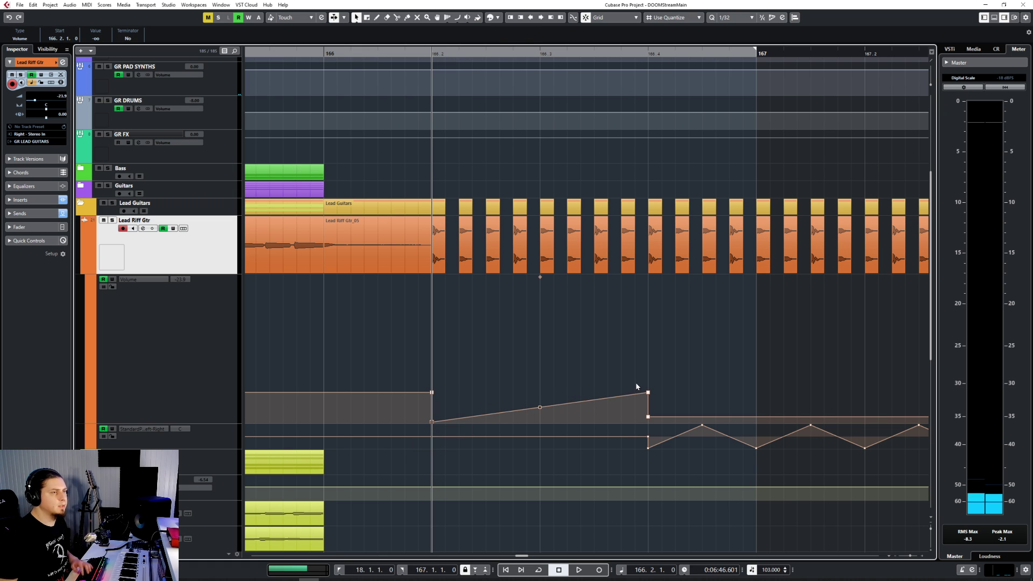
pyautogui.moveTo(648, 393); pyautogui.dragTo(661, 404)
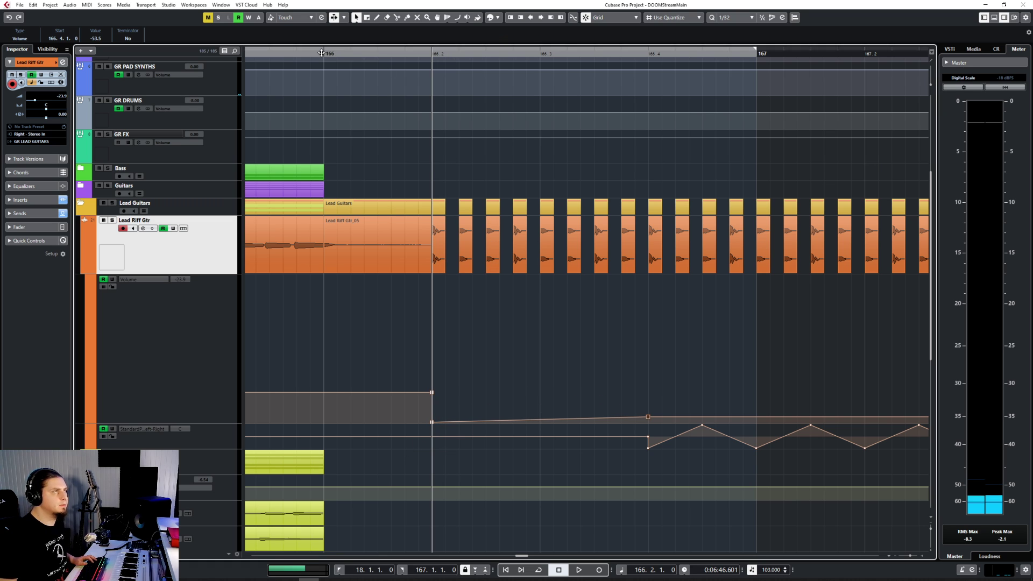
# Solo Lead Riff Gtr and play the whole stutter sequence from before bar 166 to past bar 171.
pyautogui.click(282, 53)
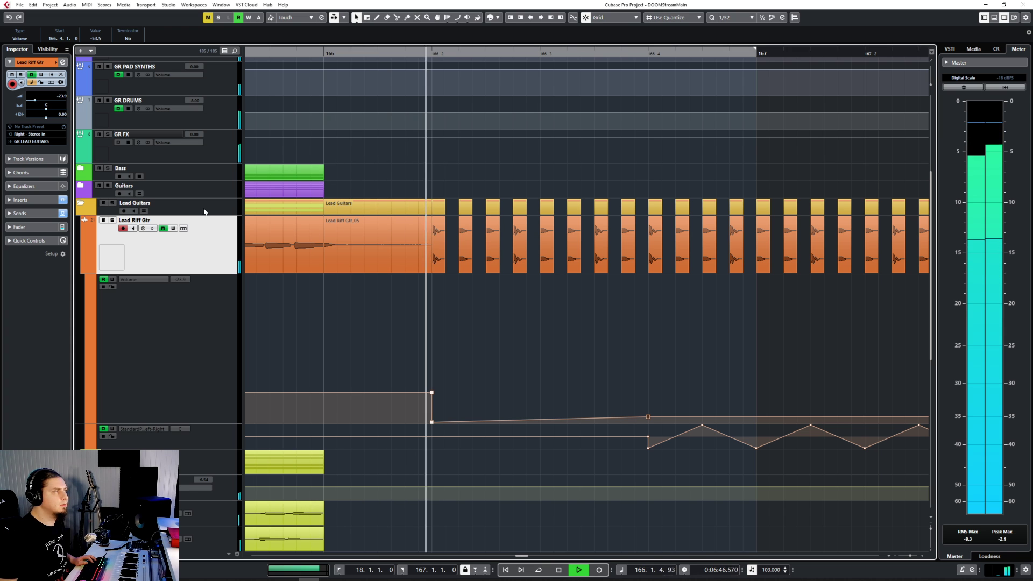
pyautogui.click(112, 220)
pyautogui.press('space')
pyautogui.scroll(-3, 365, 328)
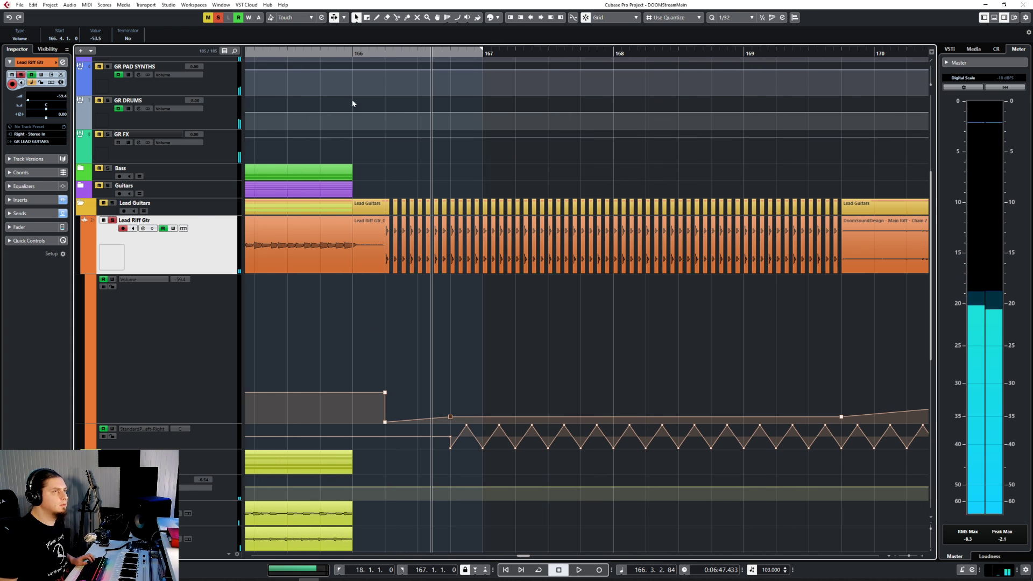
pyautogui.click(287, 55)
pyautogui.press('space')
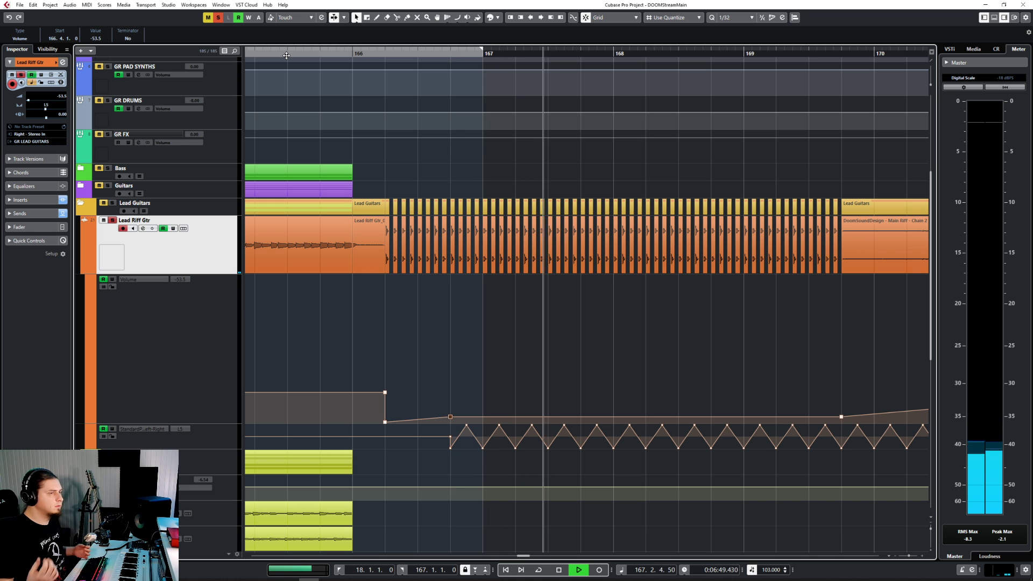
pyautogui.scroll(-2, 638, 304)
pyautogui.hscroll(3, 625, 321)
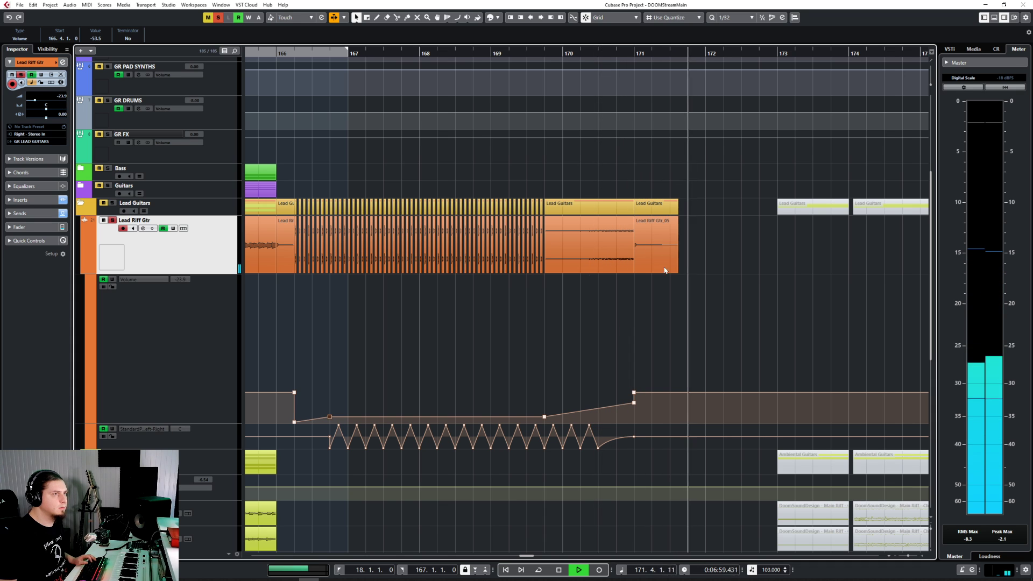
pyautogui.press('space')
# Trim the Lead Riff Gtr_05 event at bar 171 to end at 171.3.1 and set the quantize value to 1/4.
pyautogui.click(648, 253)
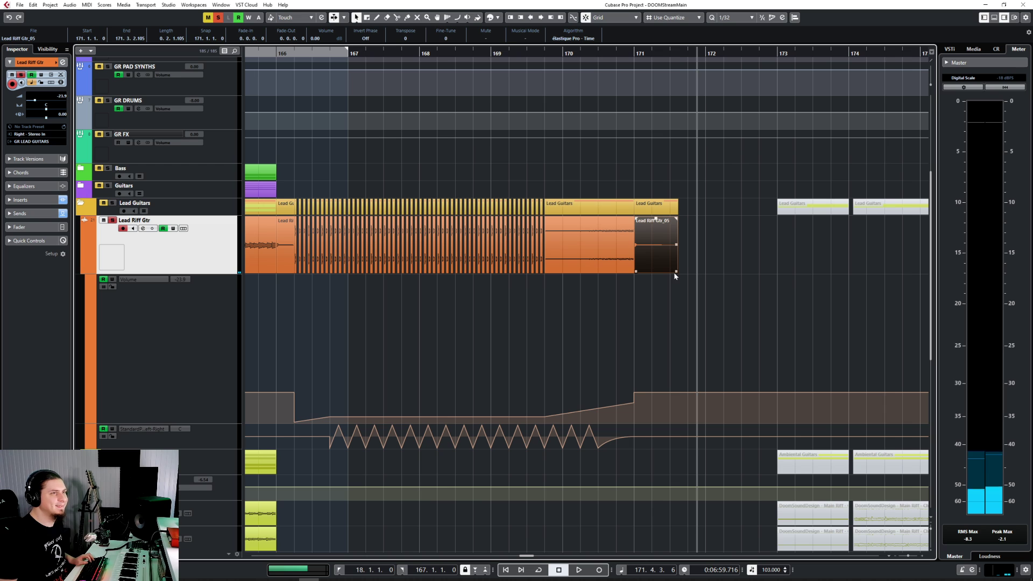
pyautogui.moveTo(675, 272); pyautogui.dragTo(668, 270)
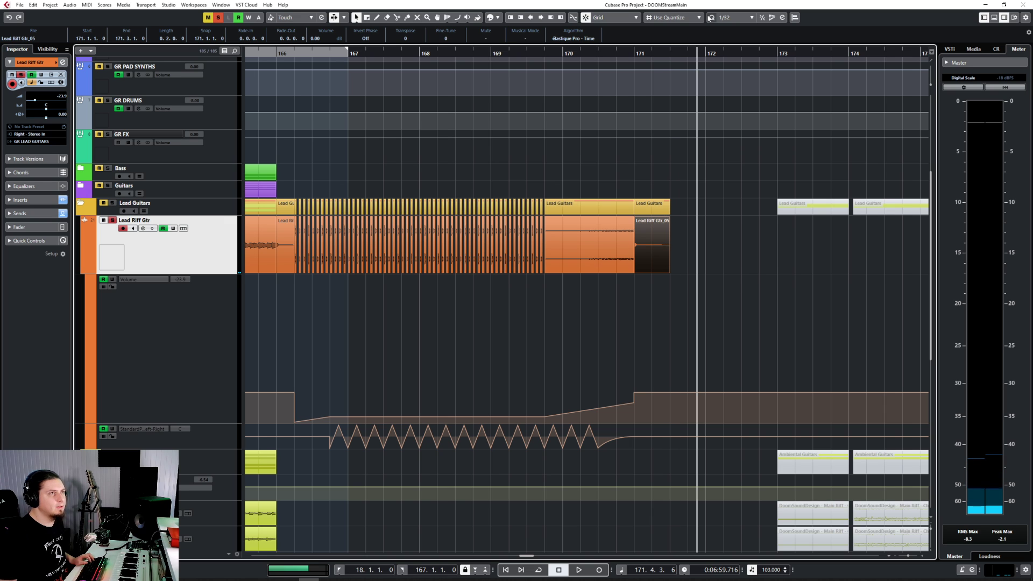
pyautogui.click(735, 18)
pyautogui.click(735, 29)
pyautogui.scroll(5, 664, 290)
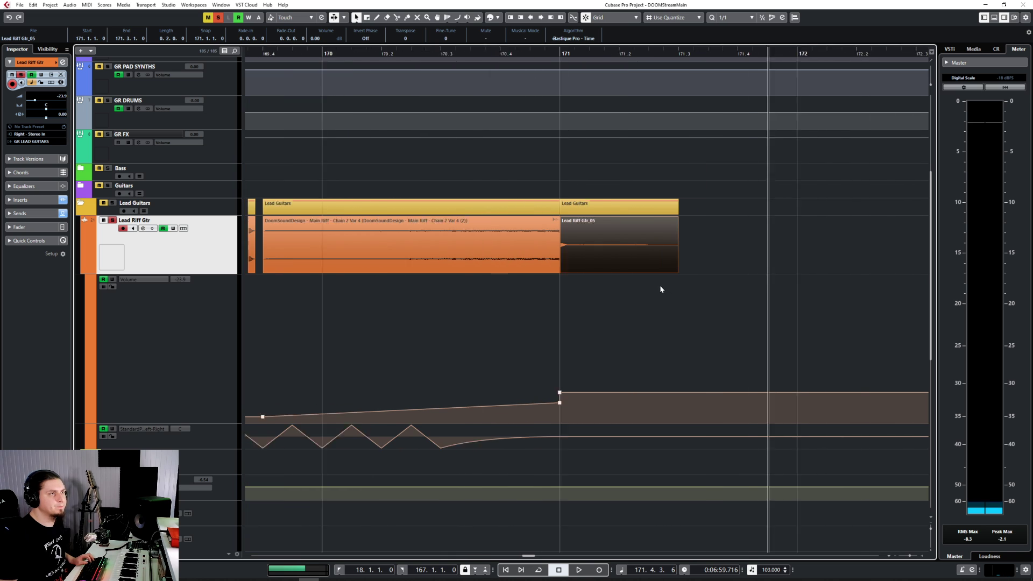
pyautogui.scroll(-2, 660, 285)
pyautogui.click(728, 18)
pyautogui.click(736, 46)
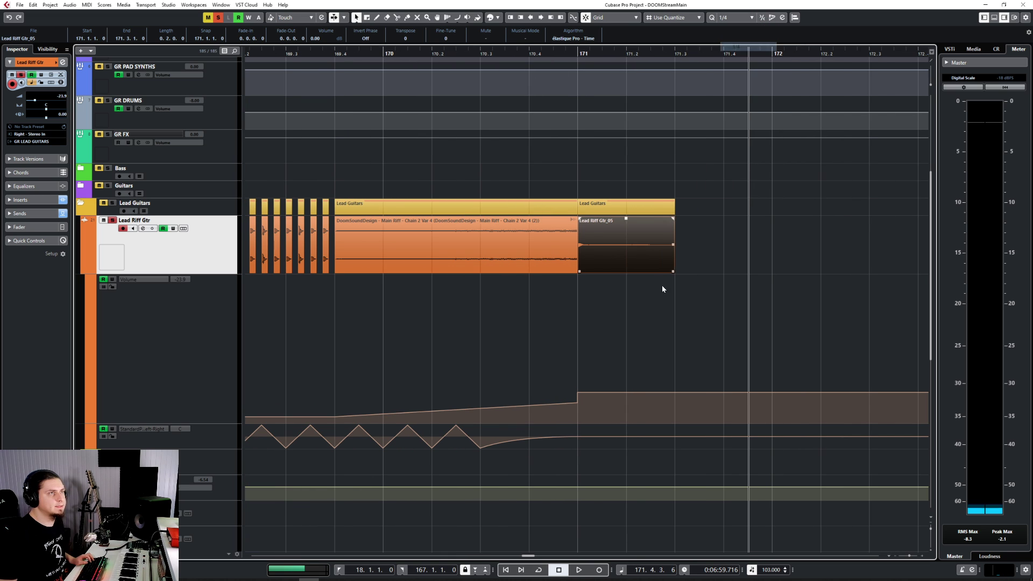
# Shorten the Lead Riff Gtr_05 event at bar 171 to end at 171.2.1, matching the one at bar 166.
pyautogui.scroll(-4, 662, 285)
pyautogui.scroll(3, 400, 272)
pyautogui.scroll(-2, 395, 275)
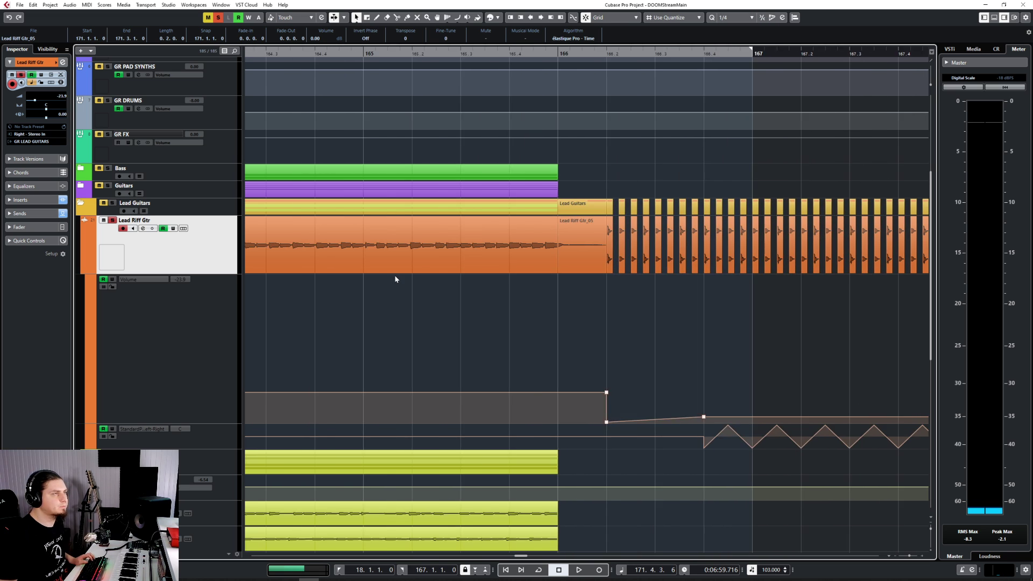
pyautogui.scroll(3, 677, 334)
pyautogui.hscroll(5, 677, 334)
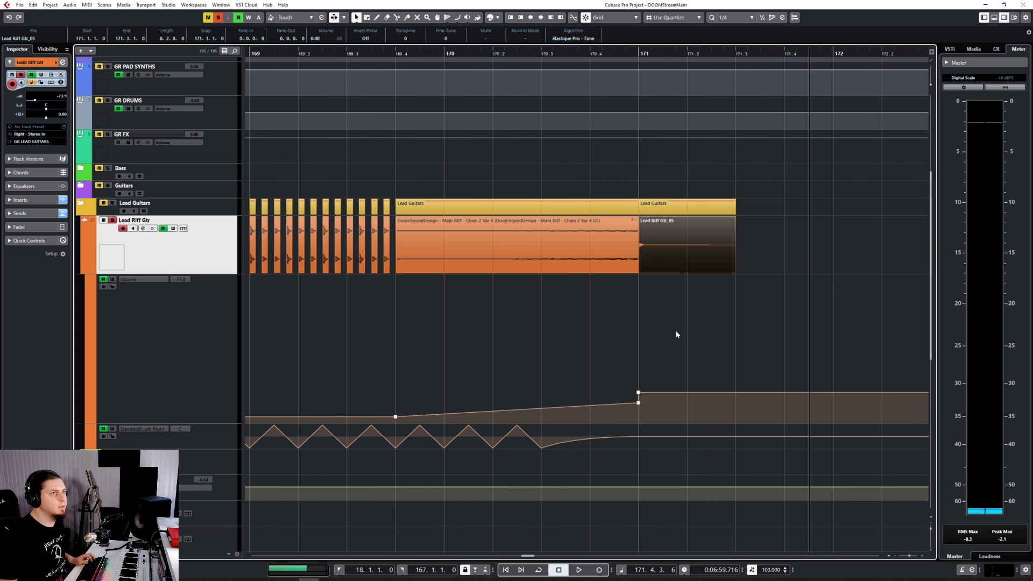
pyautogui.moveTo(734, 272); pyautogui.dragTo(420, 235)
# Select all Lead Riff Gtr events from 166.2.1 to 171.2.1 and place the project cursor at 171.2.1.
pyautogui.scroll(-3, 648, 347)
pyautogui.click(709, 267)
pyautogui.scroll(10, 388, 327)
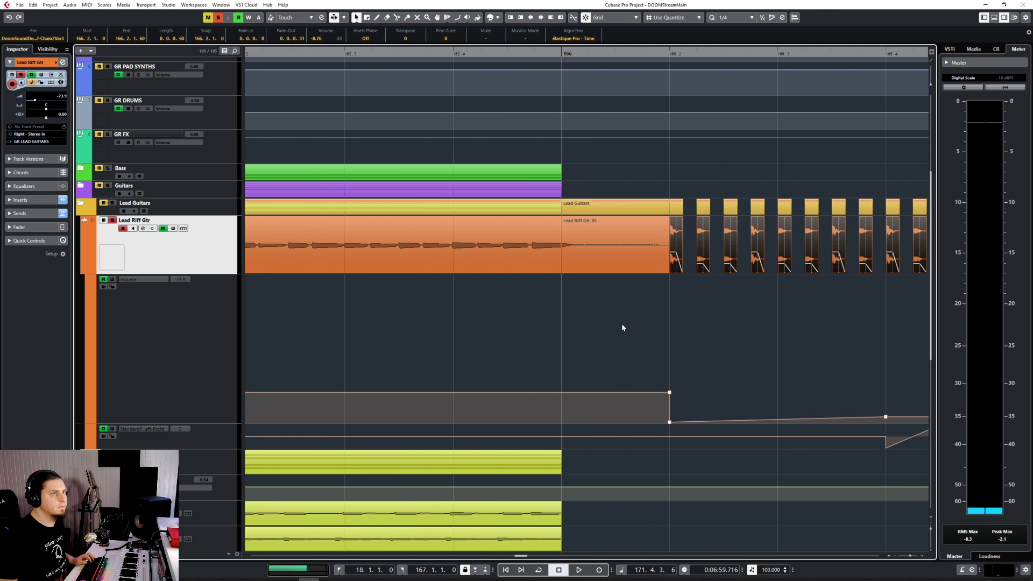
pyautogui.scroll(-10, 622, 327)
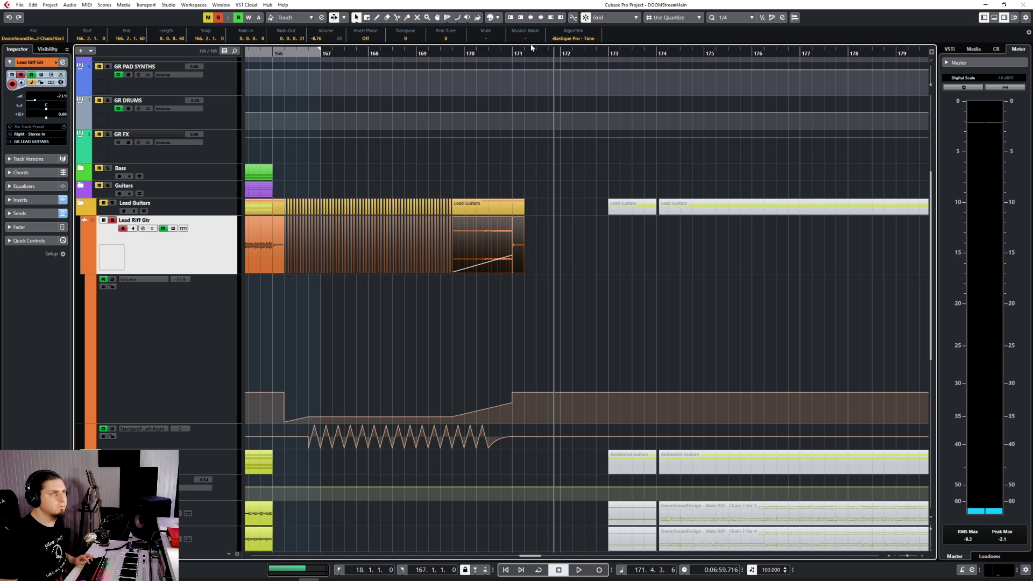
pyautogui.click(525, 53)
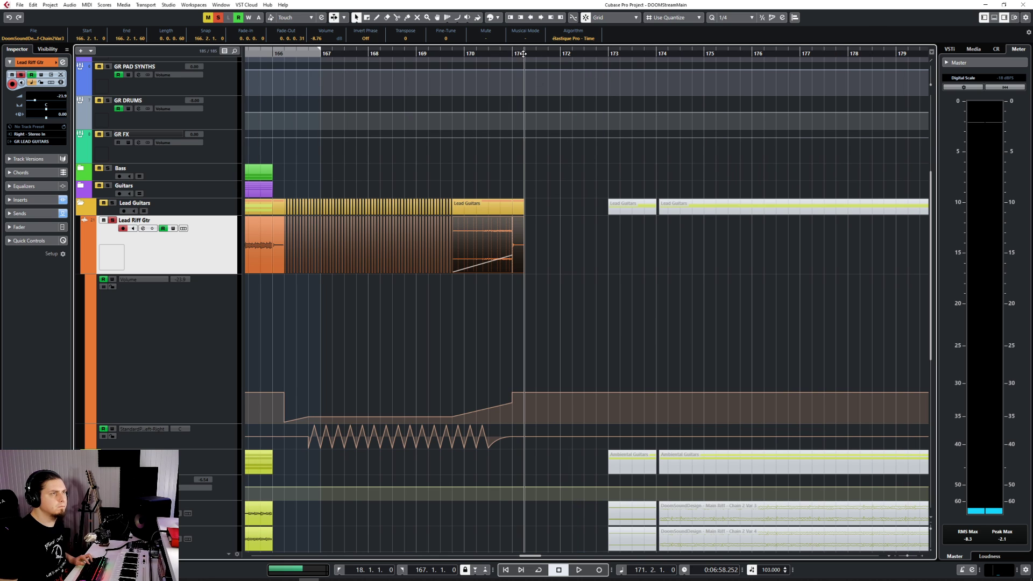
pyautogui.click(357, 18)
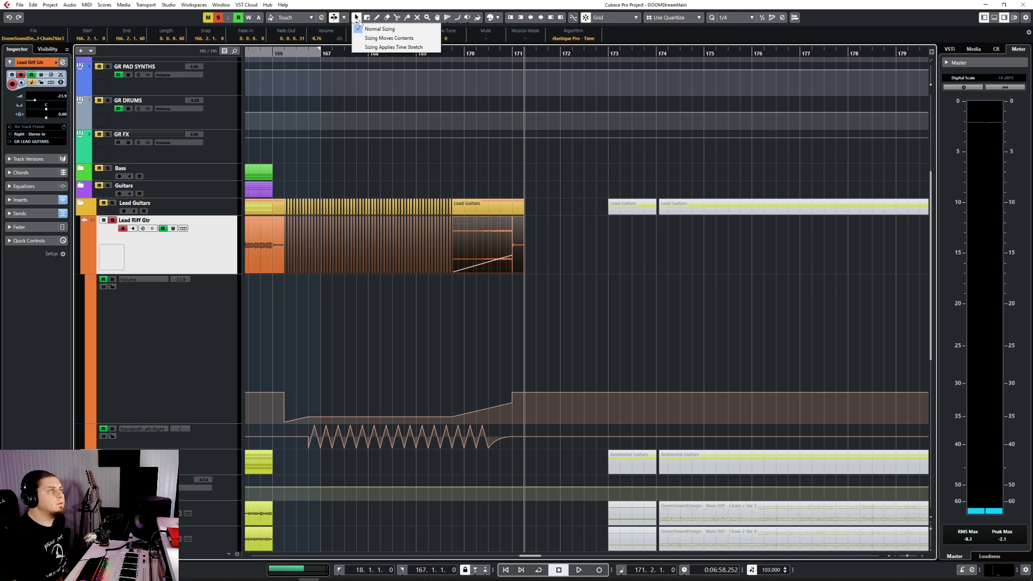
pyautogui.click(366, 19)
pyautogui.click(367, 19)
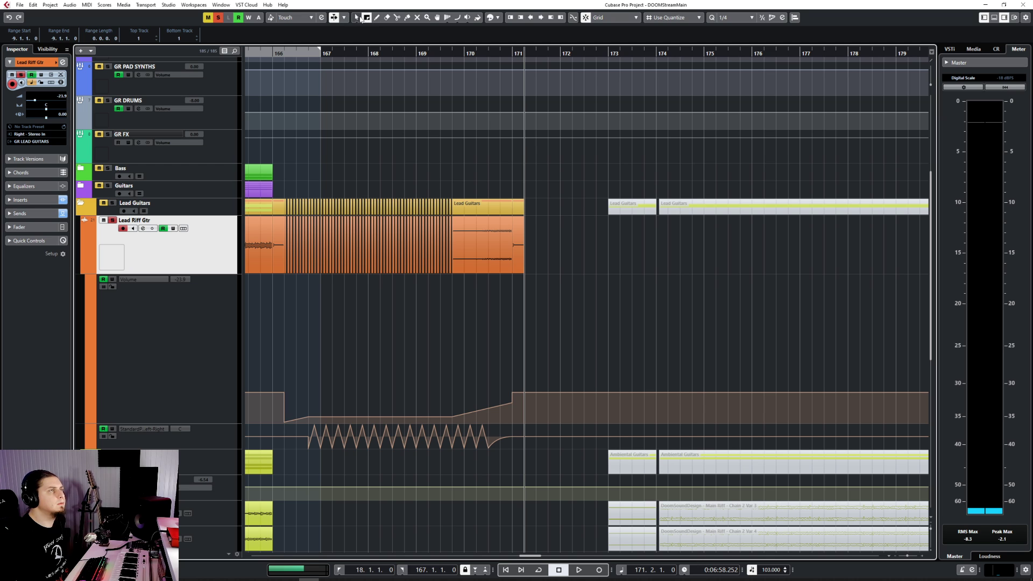
pyautogui.click(357, 17)
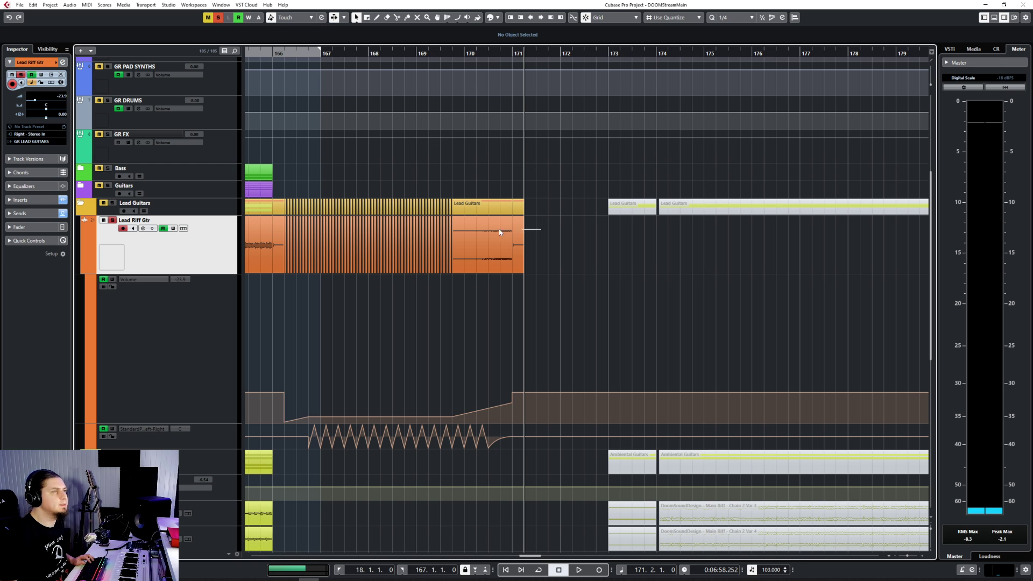
# Duplicate the selected Lead Riff Gtr stutter events with their volume and pan automation so the copy starts at 171.2.1.
pyautogui.moveTo(500, 232); pyautogui.dragTo(285, 266)
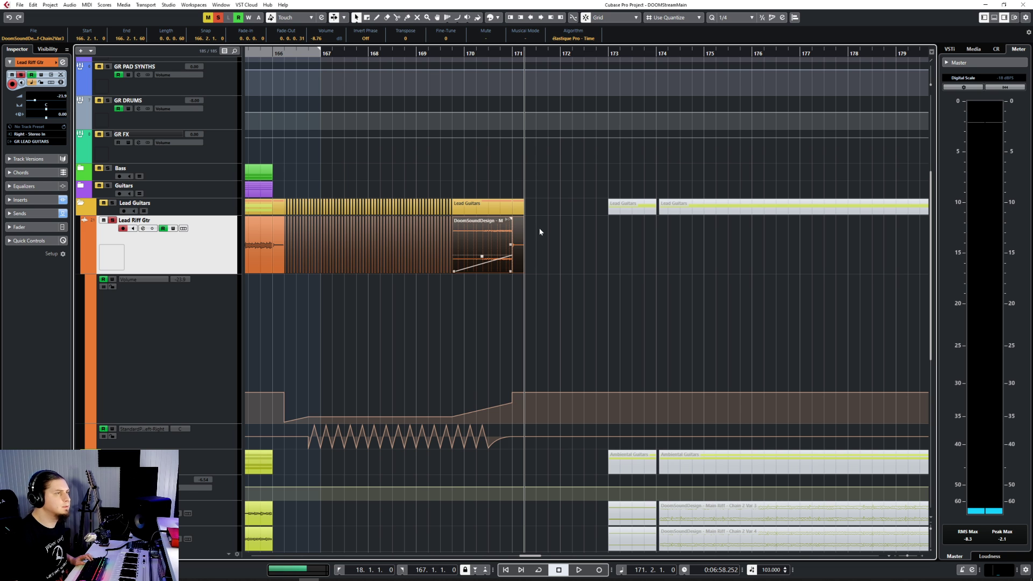
pyautogui.scroll(5, 357, 232)
pyautogui.hscroll(-4, 357, 233)
pyautogui.hscroll(10, 357, 233)
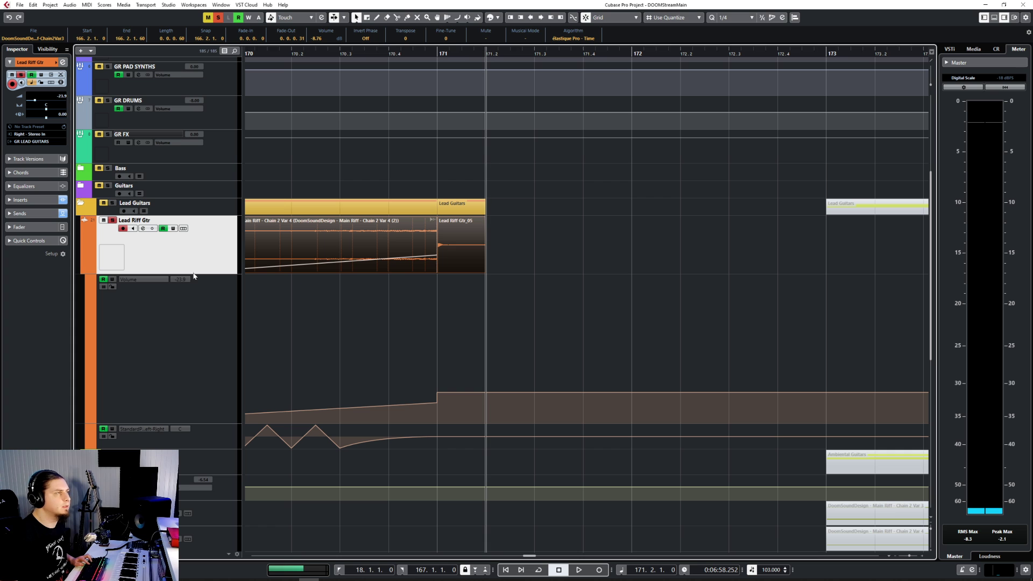
pyautogui.hotkey('ctrl', 'd')
pyautogui.scroll(-3, 570, 368)
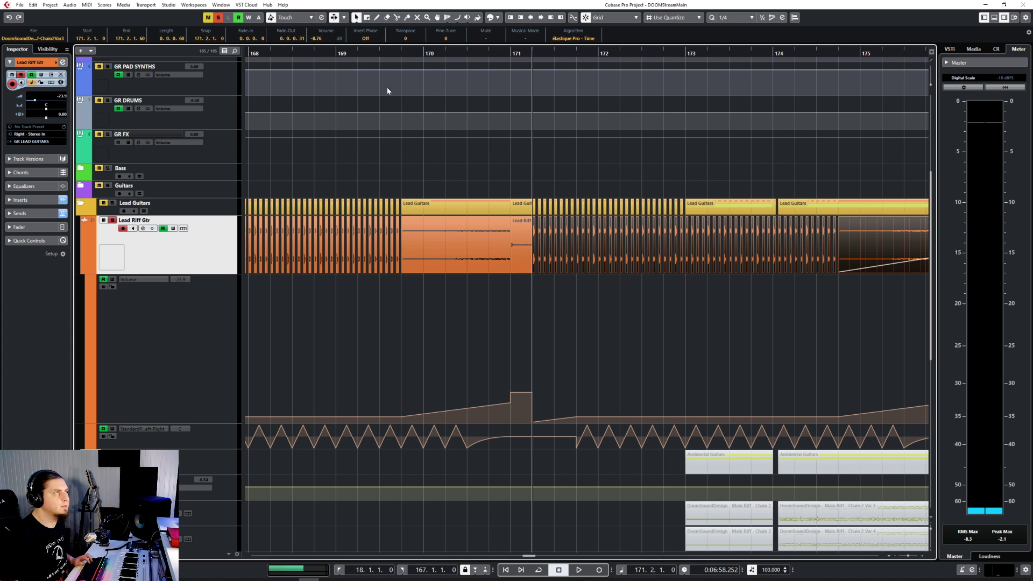
pyautogui.scroll(3, 523, 362)
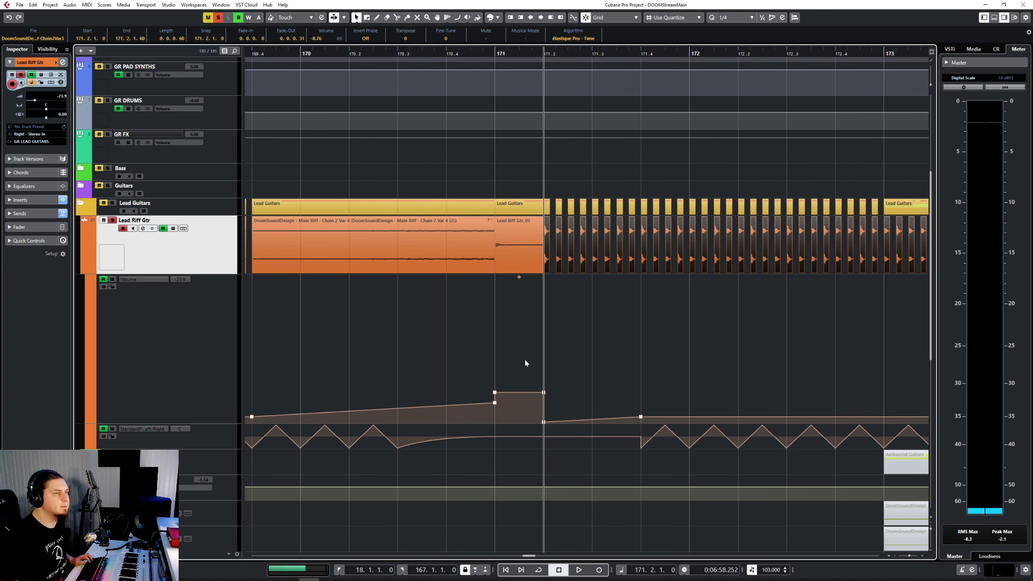
pyautogui.scroll(-3, 461, 331)
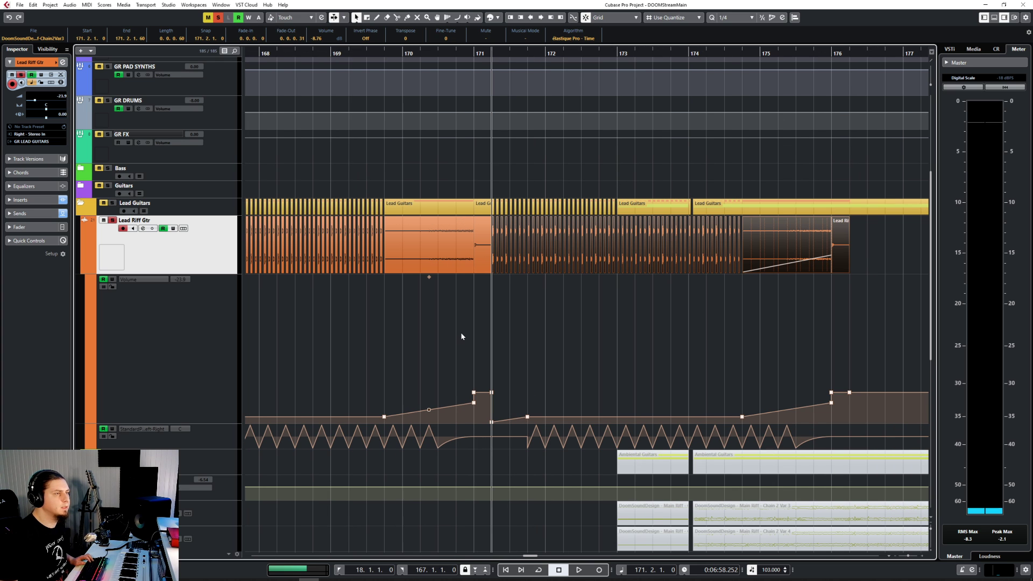
pyautogui.click(461, 333)
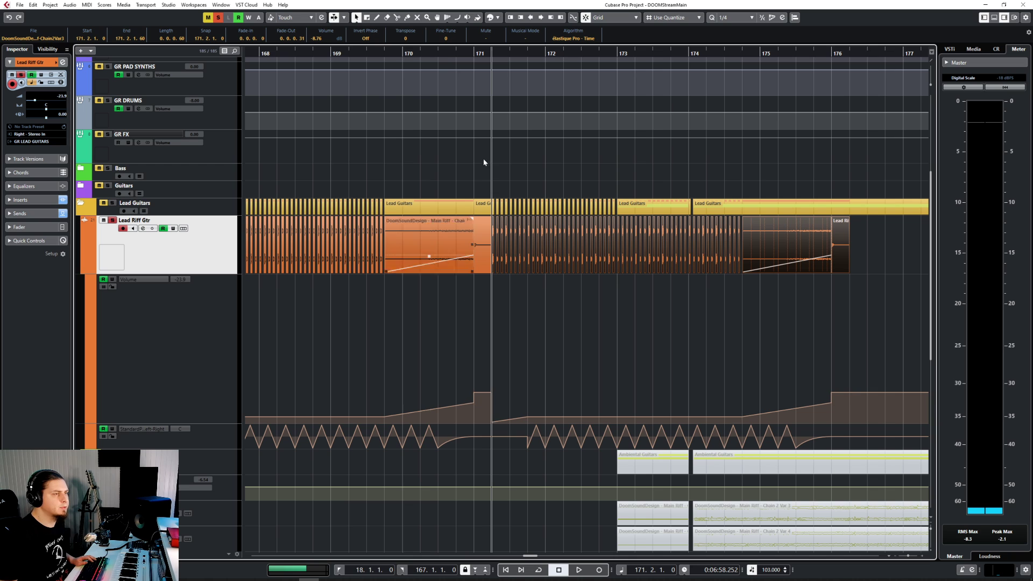
# Unsolo Lead Riff Gtr and play the full mix from 171.2.1 to past bar 176.
pyautogui.press('space')
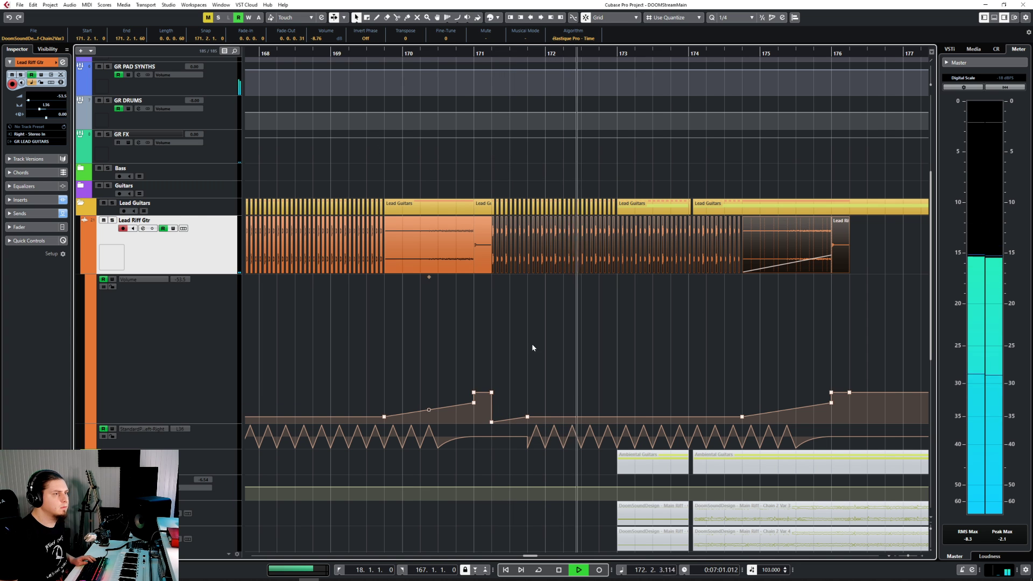
pyautogui.scroll(-3, 637, 386)
pyautogui.scroll(2, 635, 384)
pyautogui.scroll(-3, 634, 383)
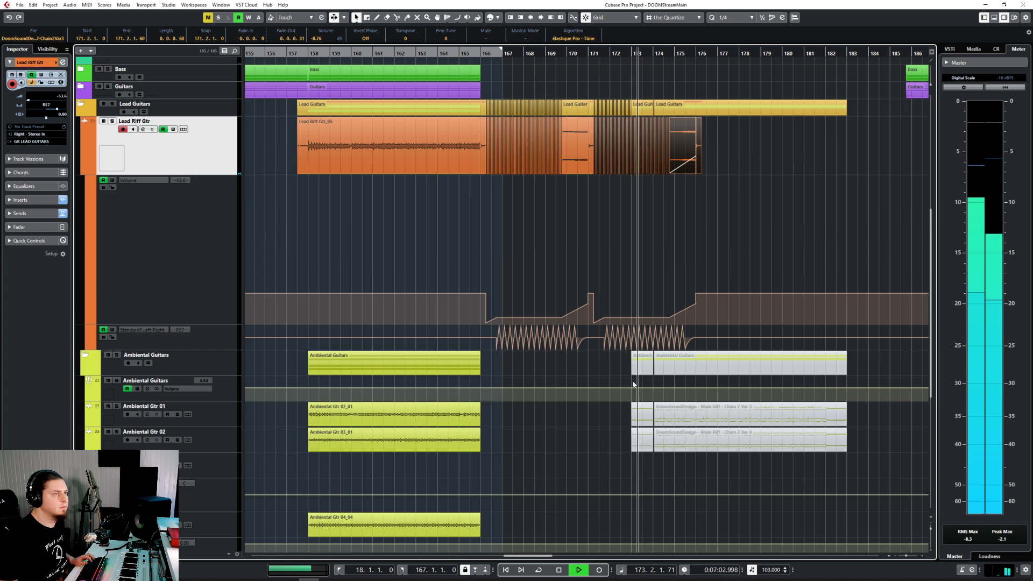
pyautogui.scroll(-4, 634, 384)
pyautogui.scroll(-4, 632, 380)
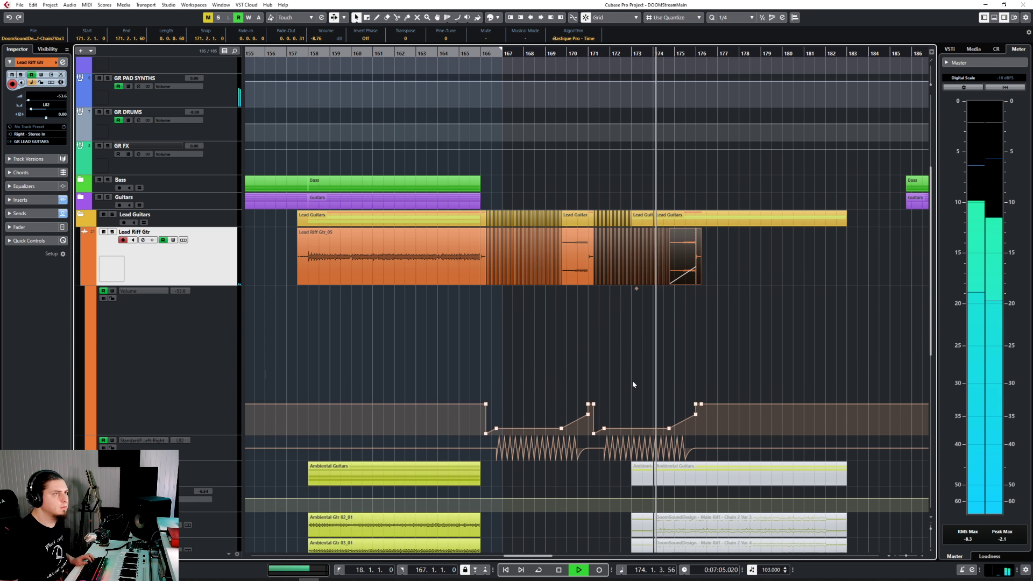
pyautogui.scroll(4, 632, 380)
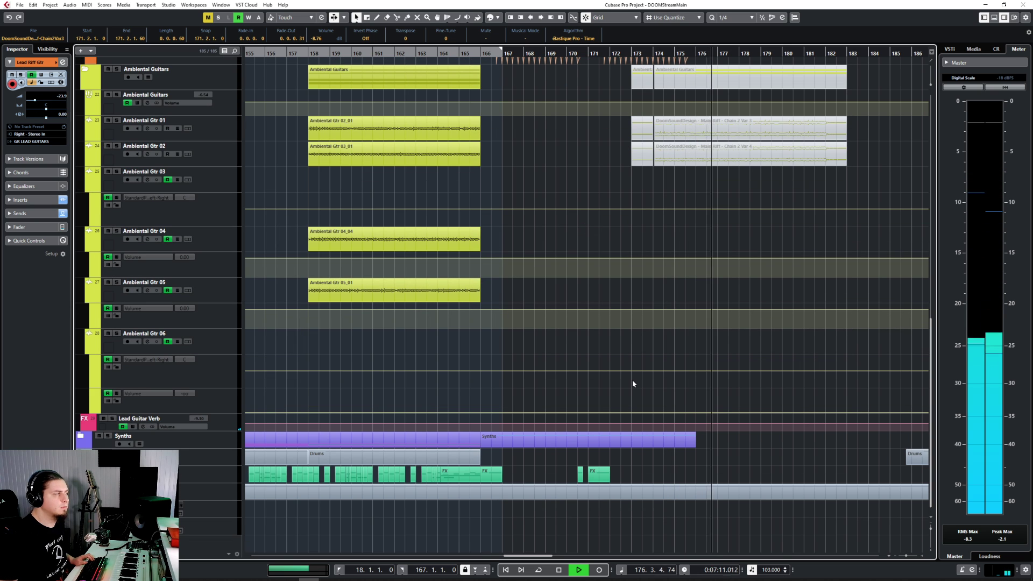
pyautogui.press('space')
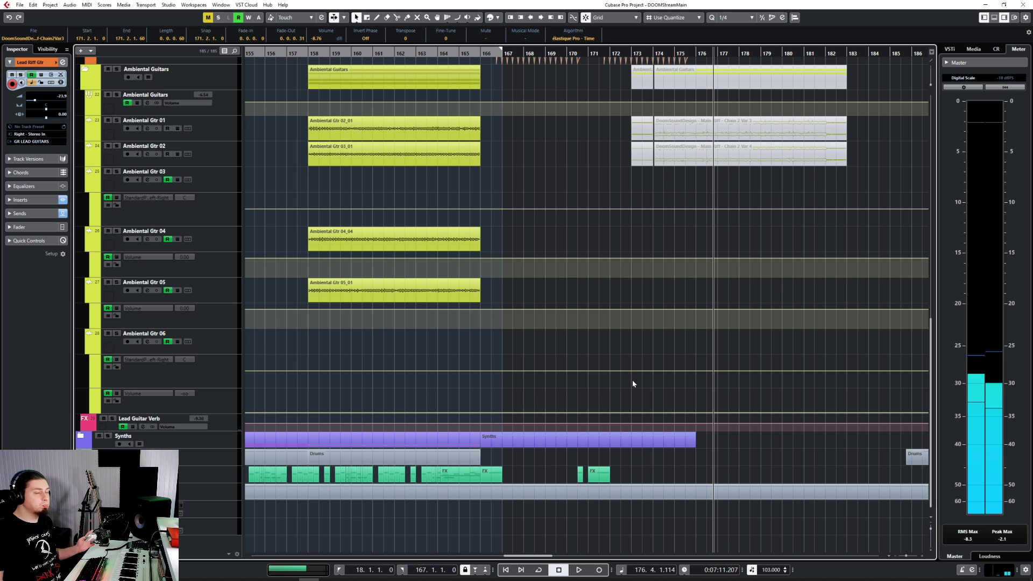
# Expand the Synths folder and examine the Outro Pads ANA2 parts between bars 166 and 176.
pyautogui.scroll(5, 633, 383)
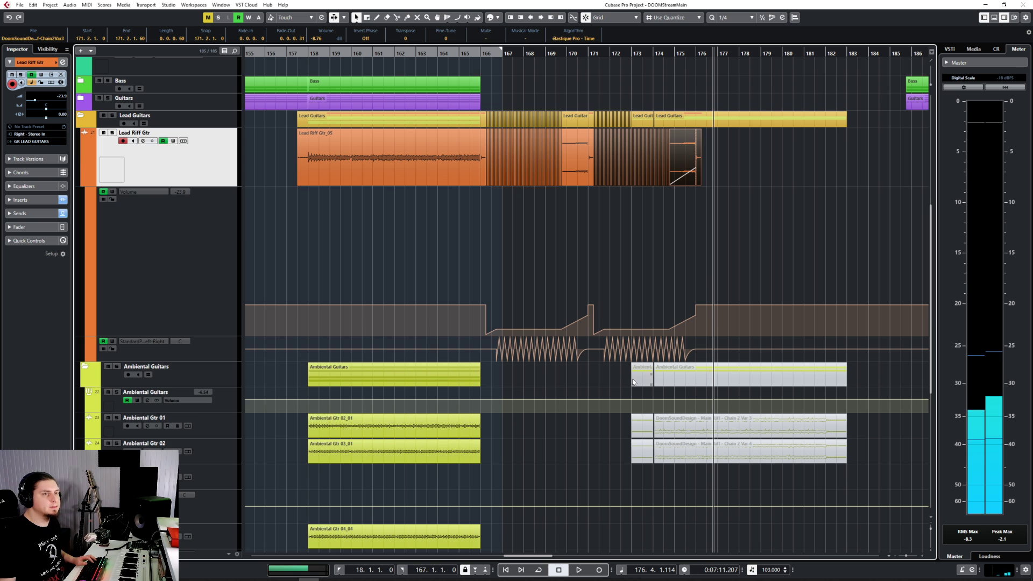
pyautogui.scroll(-5, 633, 382)
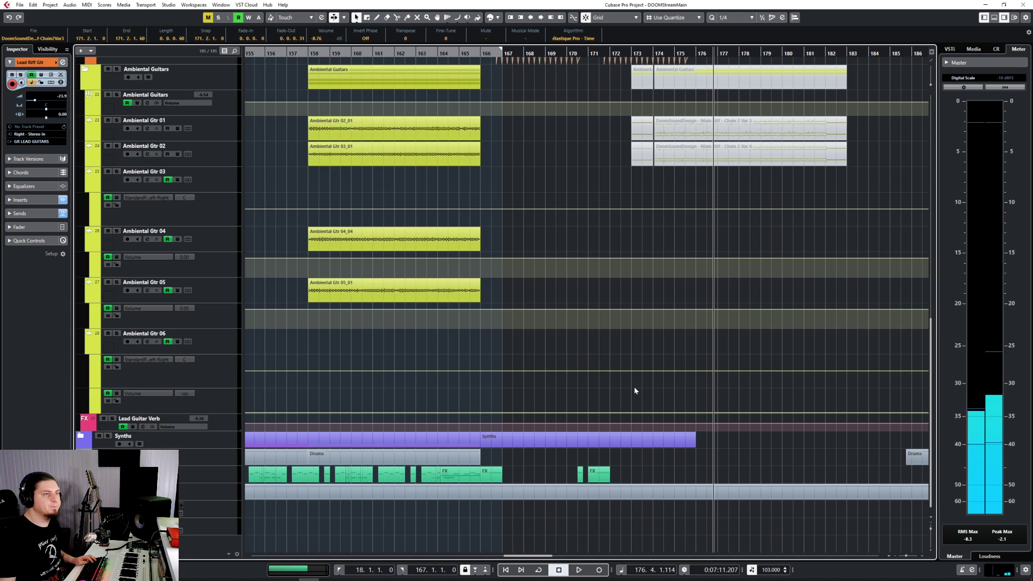
pyautogui.click(81, 438)
pyautogui.scroll(-10, 656, 441)
pyautogui.scroll(2, 624, 418)
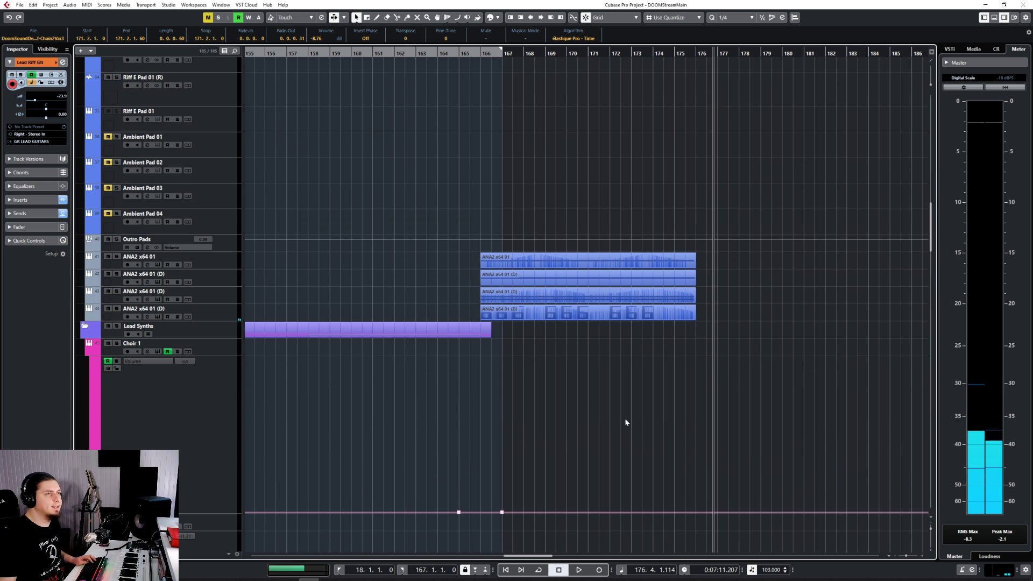
pyautogui.scroll(8, 525, 319)
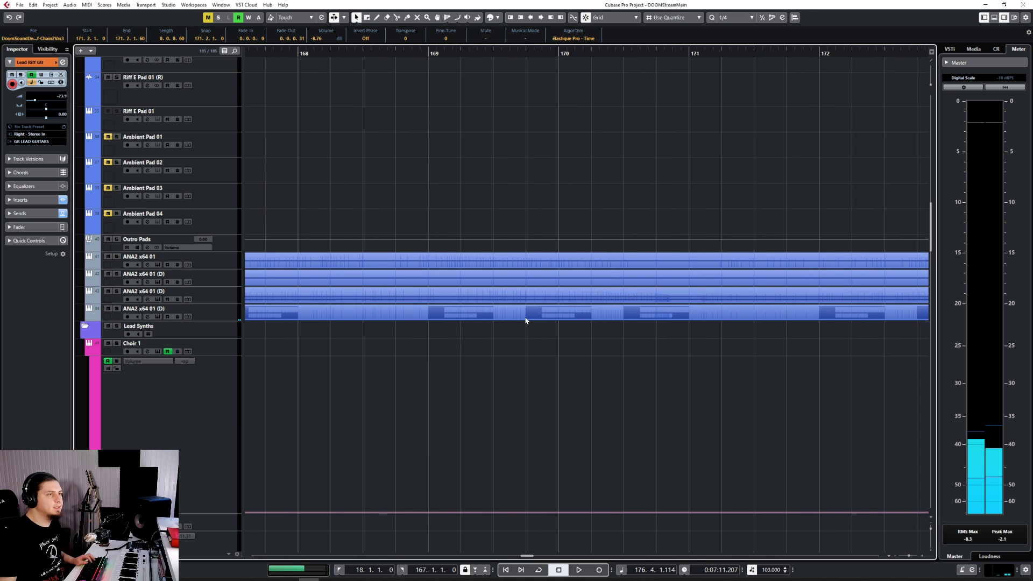
pyautogui.scroll(-8, 526, 320)
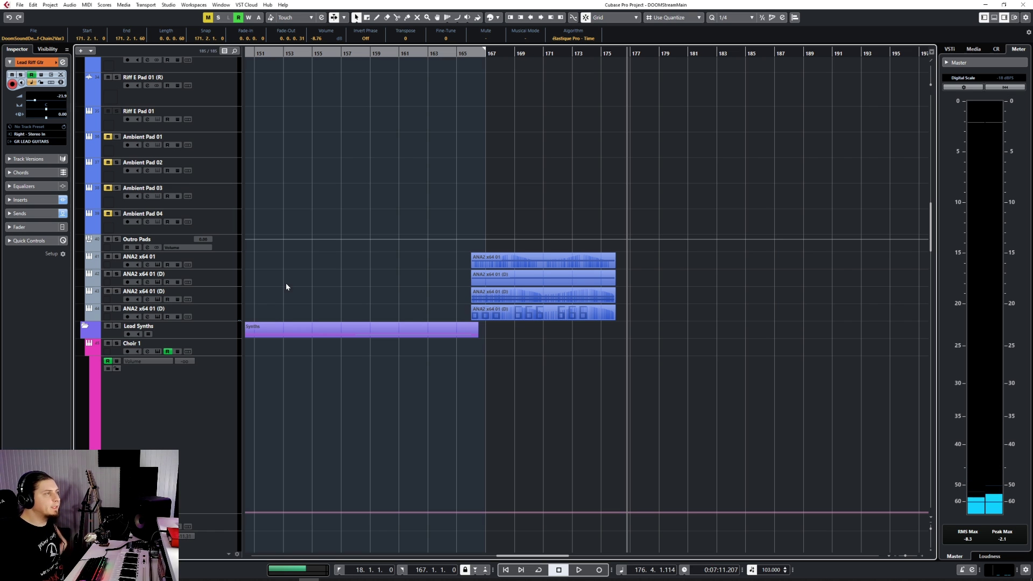
pyautogui.scroll(10, 499, 395)
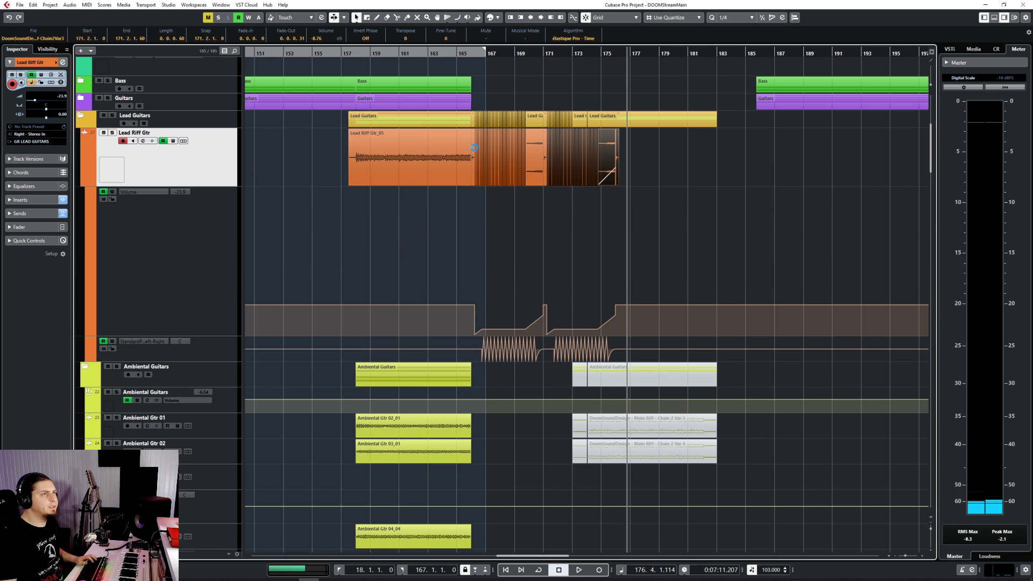
# Place the project cursor at 165.1.1 and collapse the Lead Guitars and Synths folders.
pyautogui.click(458, 52)
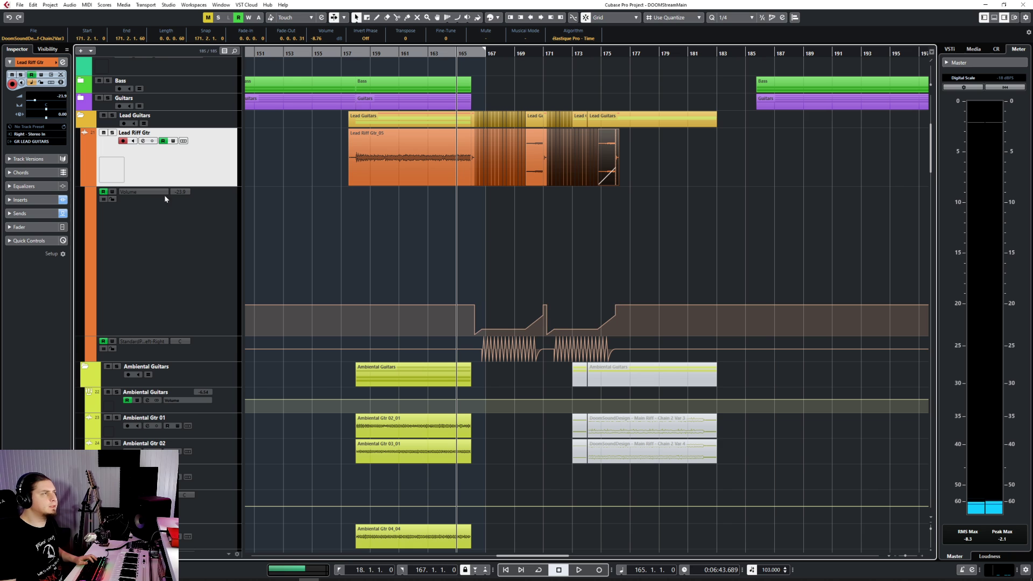
pyautogui.click(85, 117)
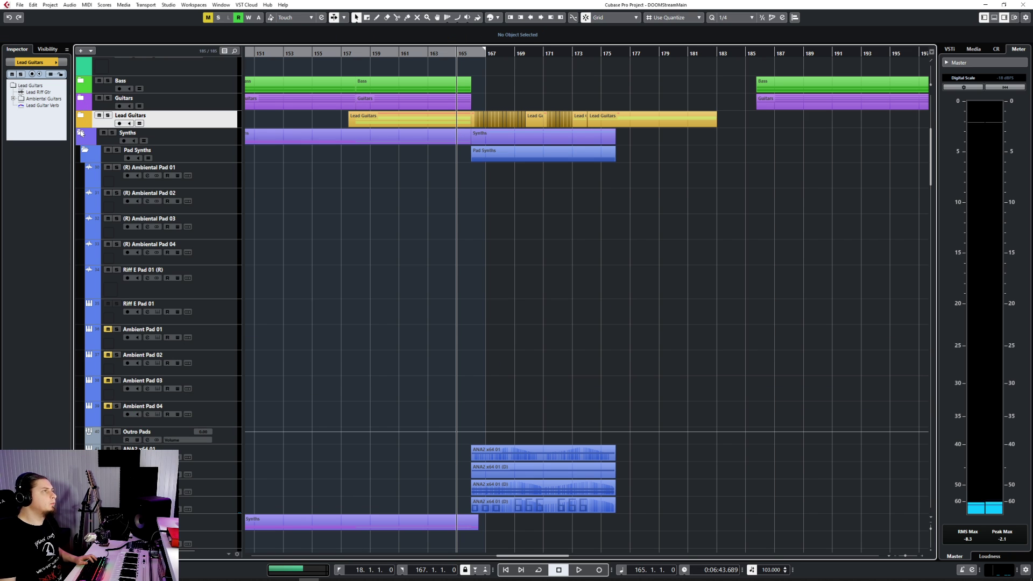
pyautogui.click(81, 133)
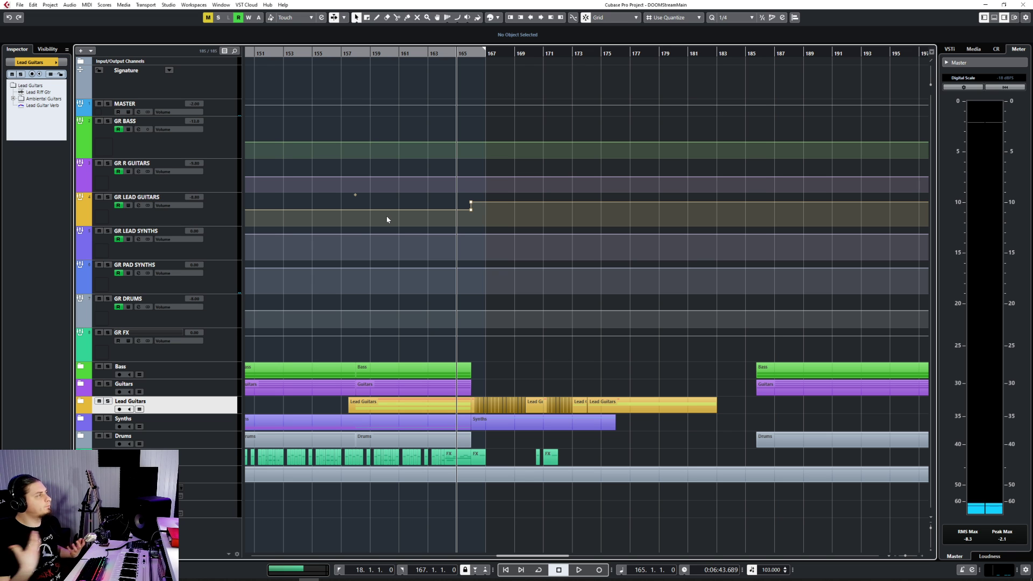
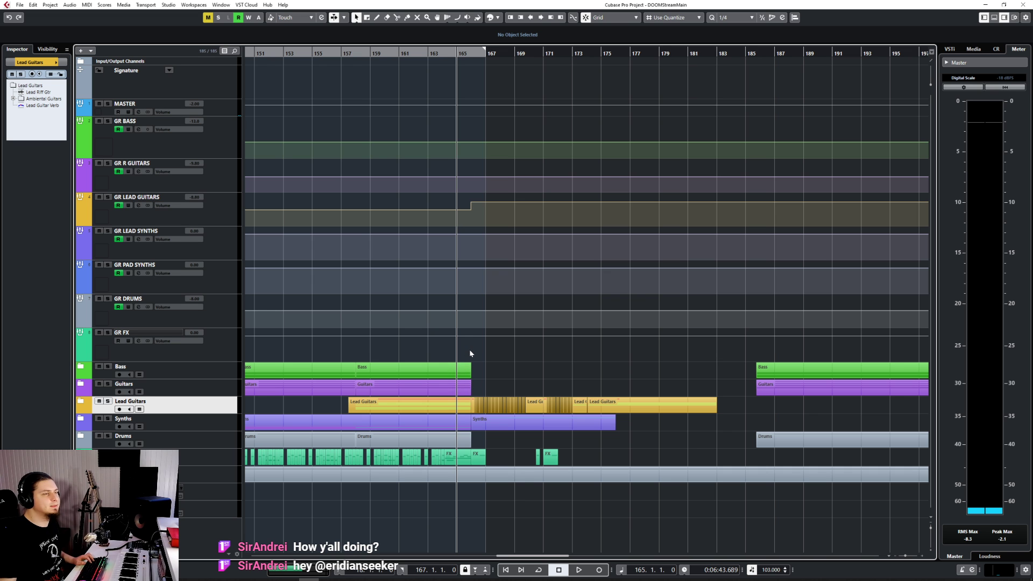
# Review the arrangement between bars 157 and 200 and place the project cursor at 174.1.1.
pyautogui.scroll(5, 470, 351)
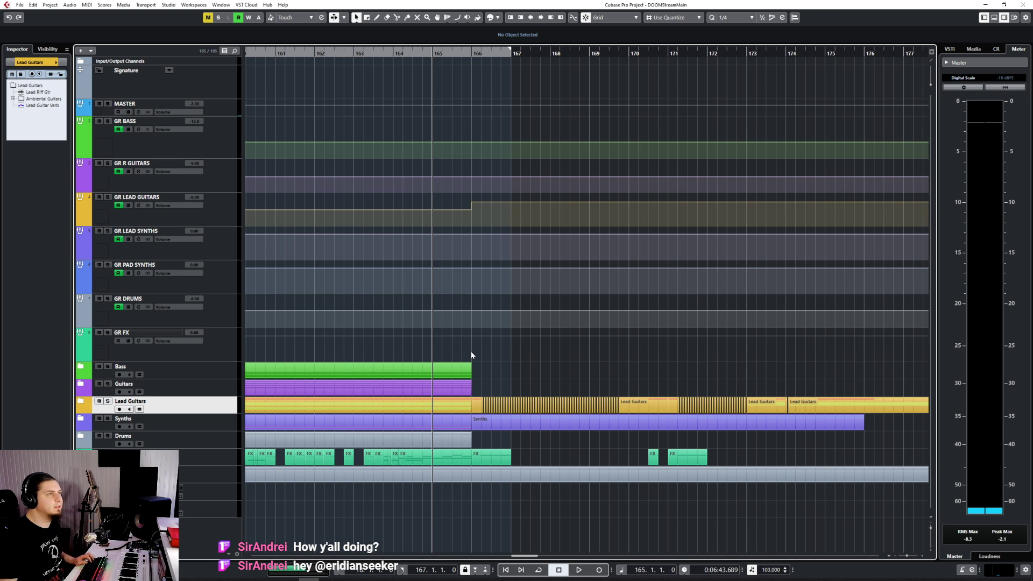
pyautogui.scroll(-4, 470, 351)
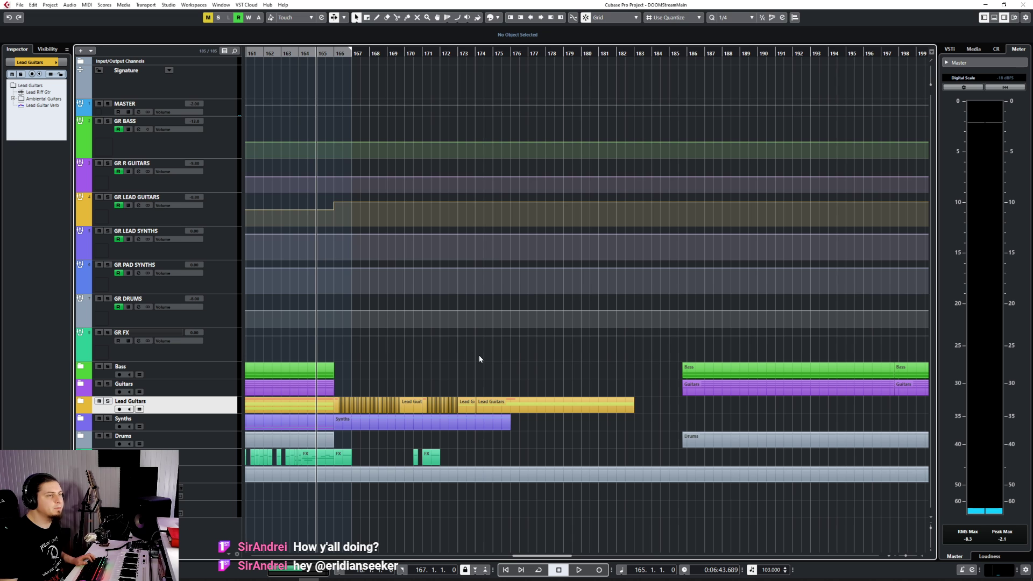
pyautogui.scroll(5, 518, 357)
pyautogui.hscroll(-5, 518, 357)
pyautogui.scroll(-4, 519, 358)
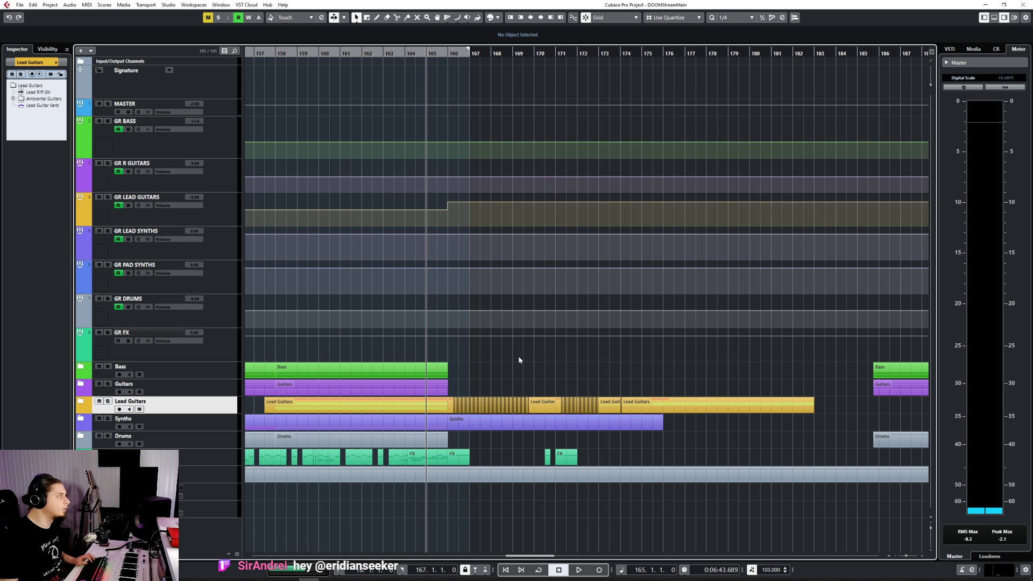
pyautogui.hscroll(8, 546, 363)
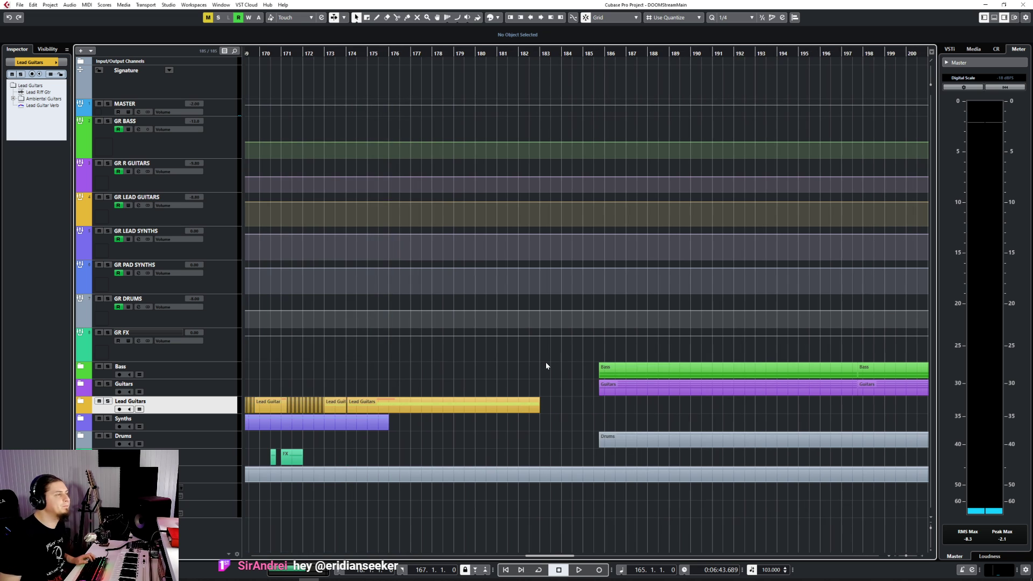
pyautogui.hscroll(-6, 545, 362)
pyautogui.click(557, 52)
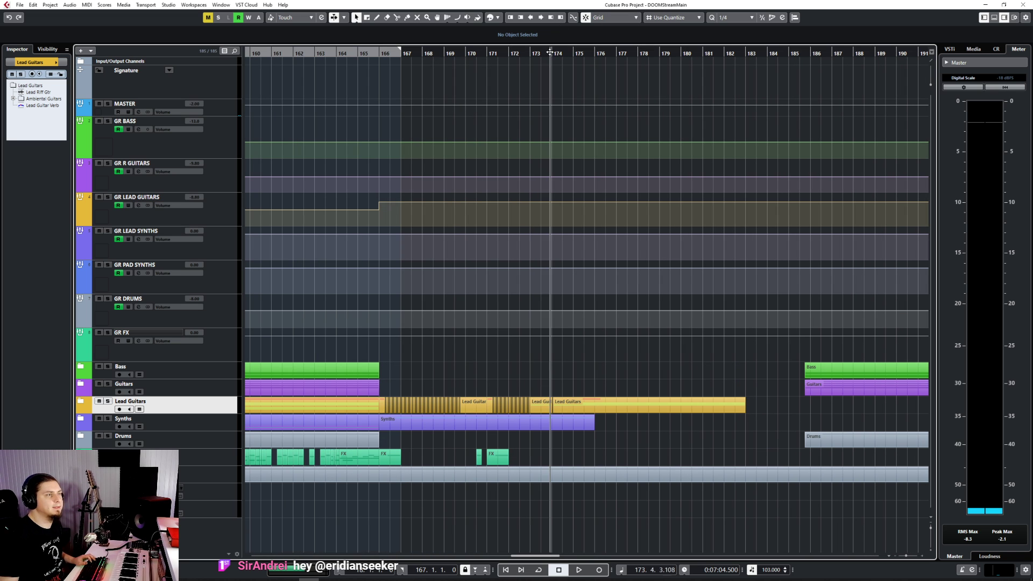
# Expand the Lead Guitars folder and delete the muted Ambiental Gtr 01 and 02 events between bars 173 and 183.
pyautogui.click(81, 401)
pyautogui.scroll(-6, 673, 350)
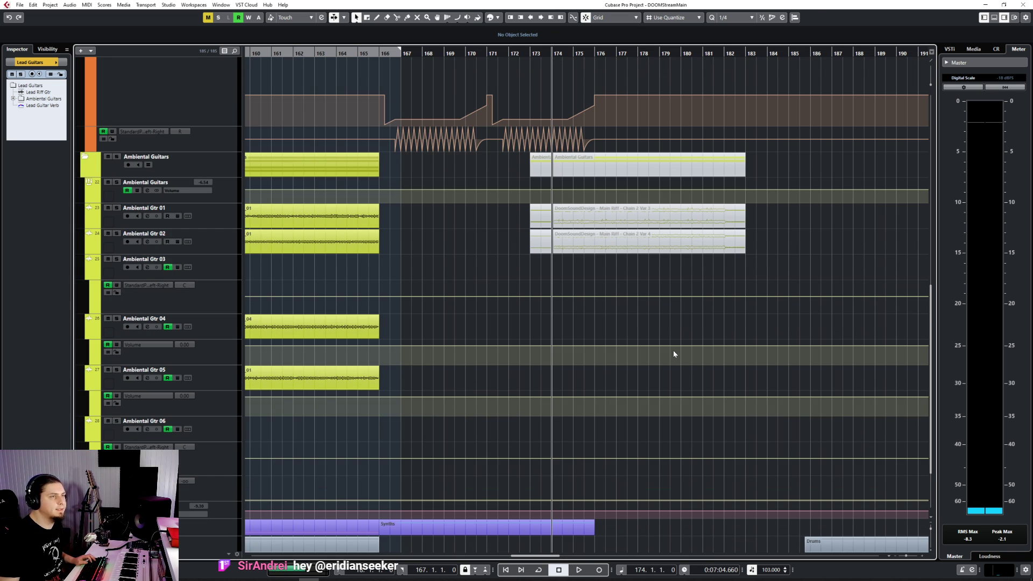
pyautogui.scroll(6, 632, 324)
pyautogui.scroll(-3, 632, 324)
pyautogui.scroll(-6, 633, 326)
pyautogui.scroll(3, 633, 326)
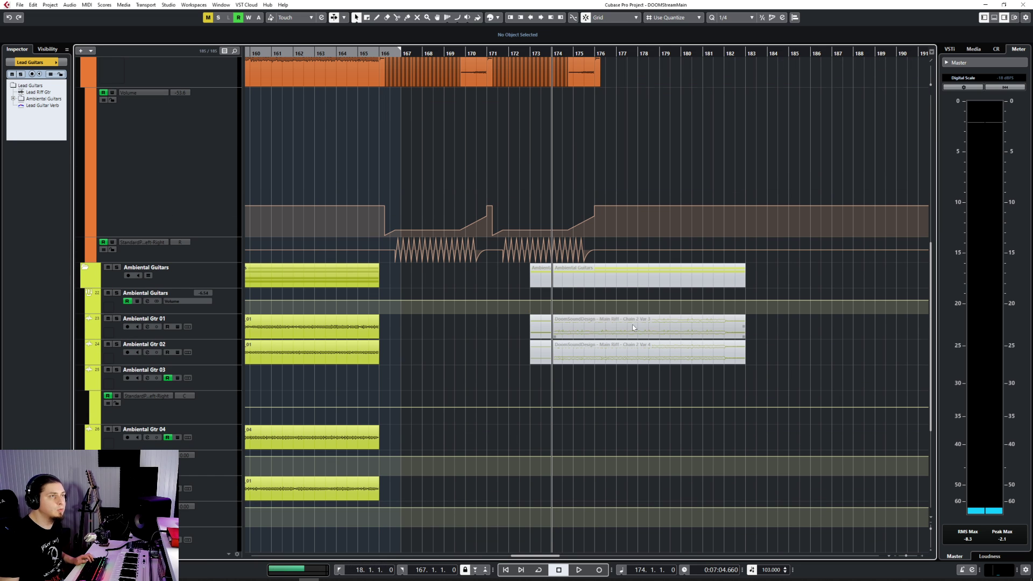
pyautogui.moveTo(515, 335); pyautogui.dragTo(574, 357)
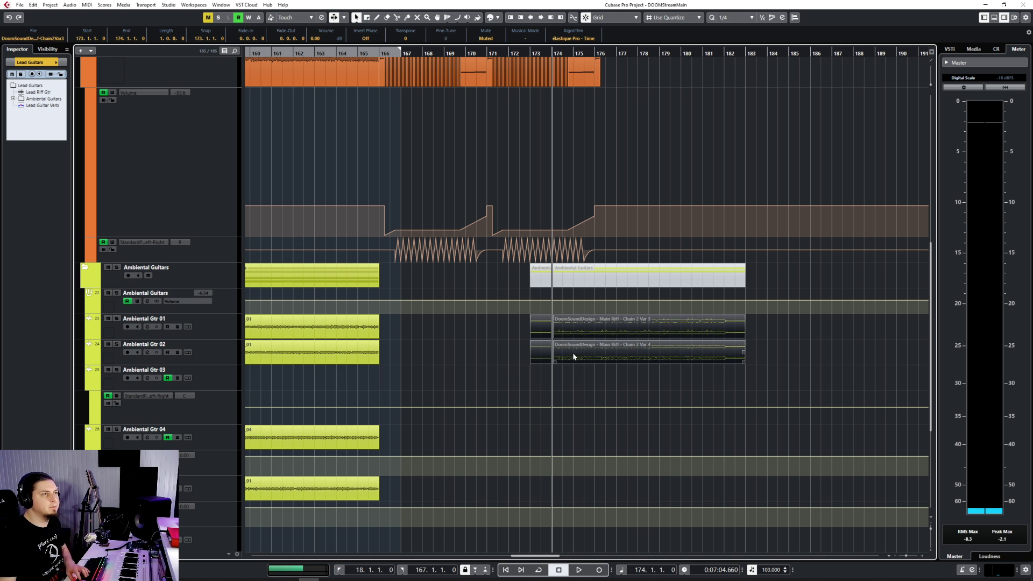
pyautogui.press('Delete')
pyautogui.scroll(3, 573, 353)
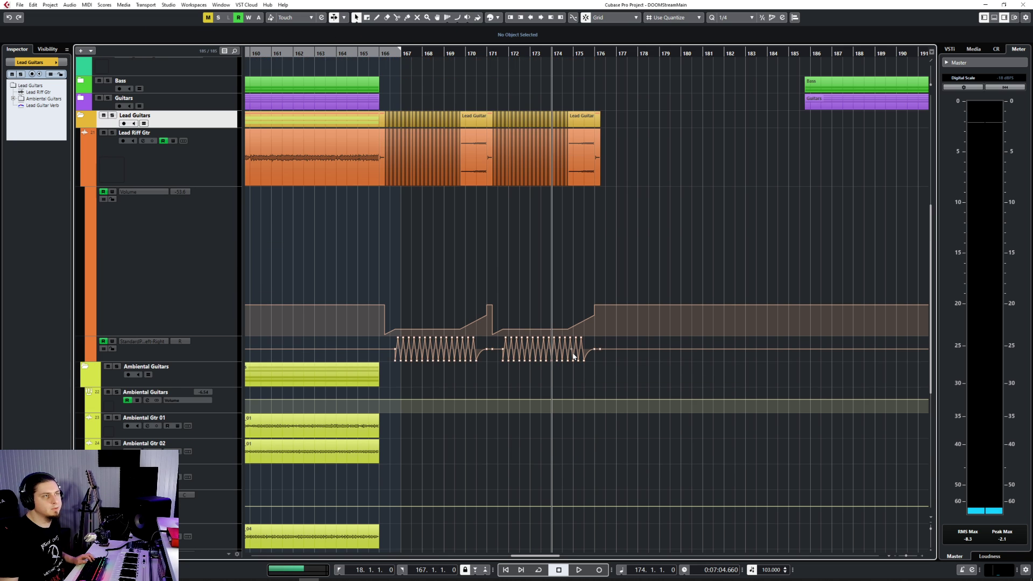
# Examine the end of the repeated Lead Riff Gtr sequence, its automation and the empty Ambiental Guitars tracks below it.
pyautogui.scroll(5, 572, 356)
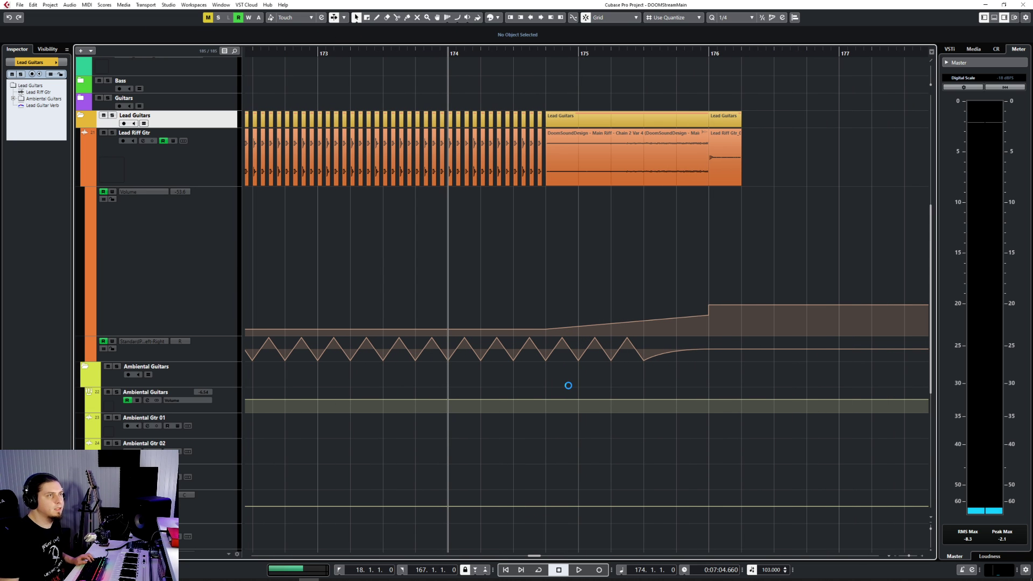
pyautogui.scroll(-4, 568, 387)
pyautogui.scroll(-5, 569, 387)
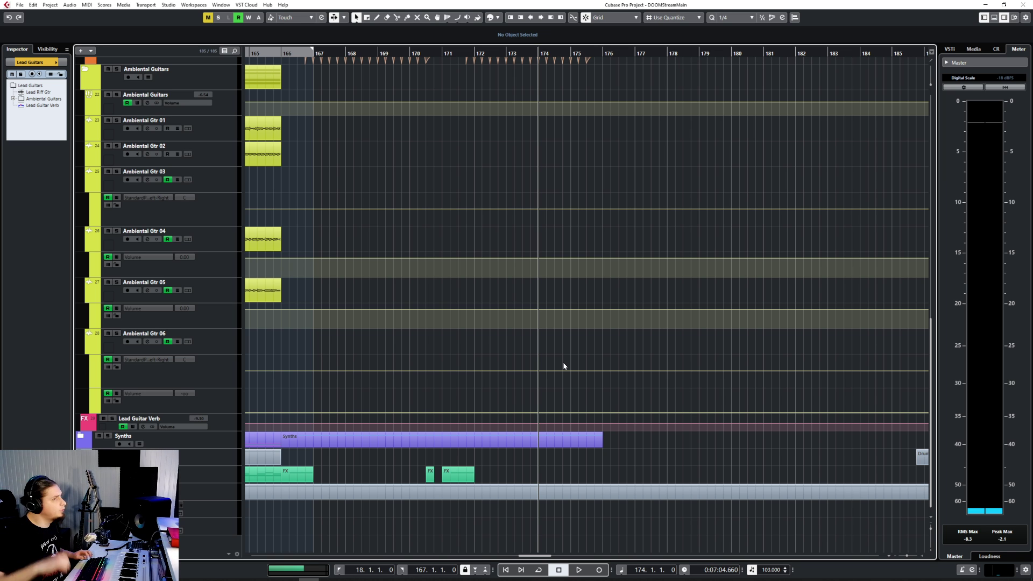
pyautogui.scroll(5, 452, 337)
pyautogui.scroll(-8, 632, 304)
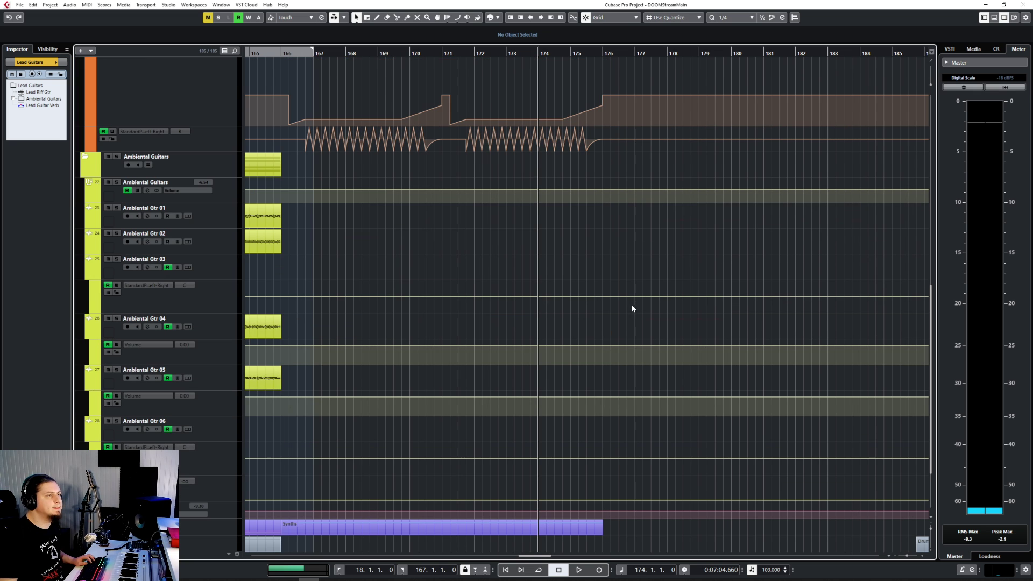
pyautogui.scroll(8, 589, 283)
pyautogui.scroll(-5, 584, 282)
pyautogui.keyDown('ctrl'); pyautogui.scroll(2, 572, 242); pyautogui.keyUp('ctrl')
pyautogui.keyDown('ctrl'); pyautogui.scroll(2, 572, 242); pyautogui.keyUp('ctrl')
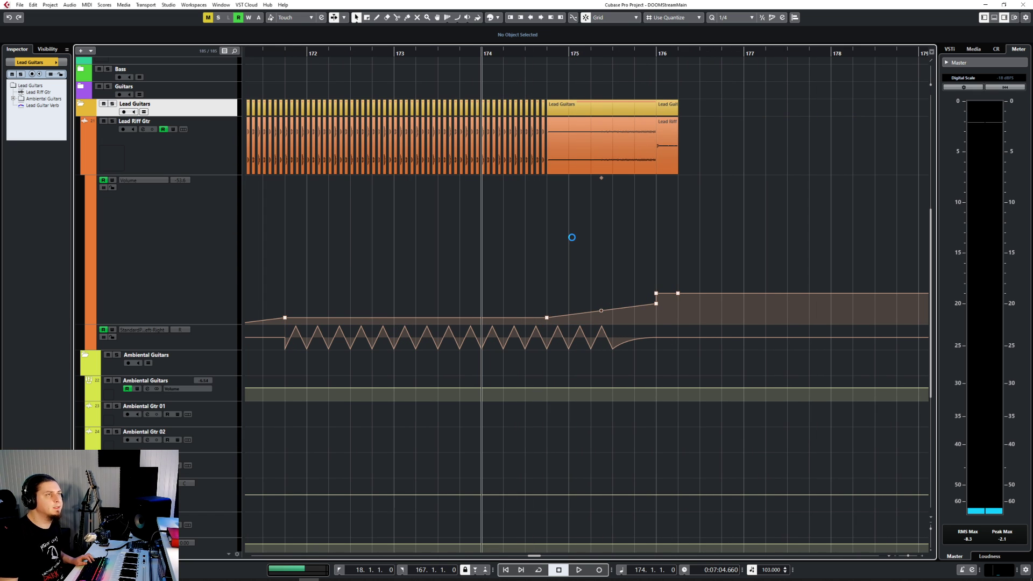
pyautogui.scroll(-6, 399, 177)
pyautogui.scroll(4, 400, 178)
pyautogui.scroll(2, 400, 175)
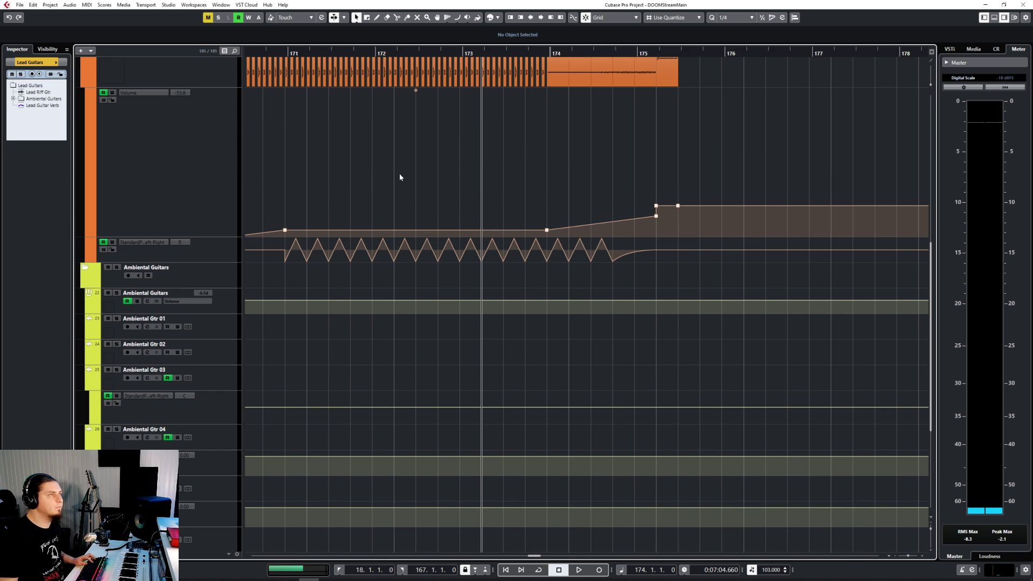
# Play back the stuttering Lead Riff Gtr outro and its automation from around bar 166 to bar 172.
pyautogui.hscroll(-5, 399, 174)
pyautogui.click(460, 53)
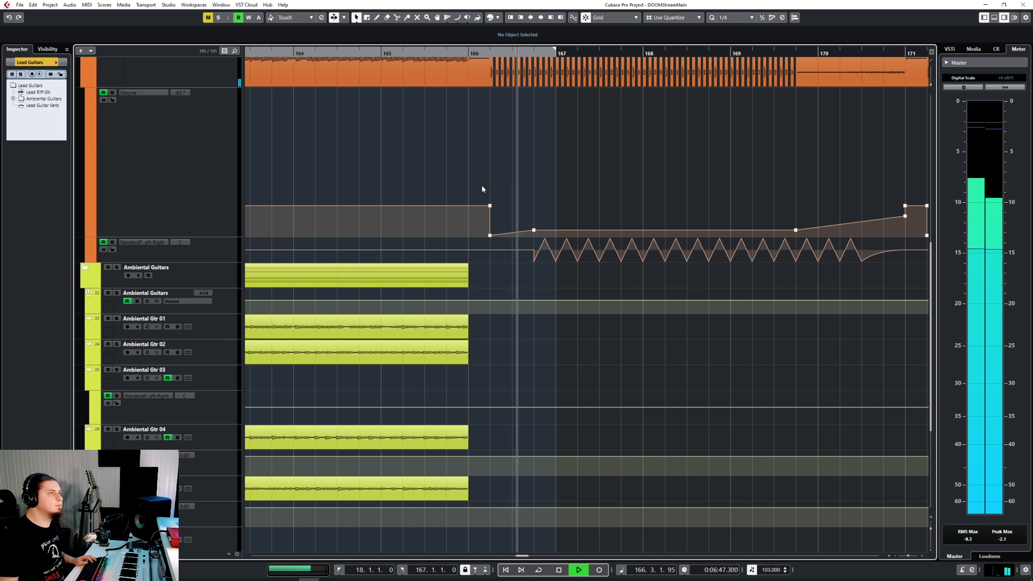
pyautogui.scroll(5, 481, 184)
pyautogui.scroll(8, 466, 336)
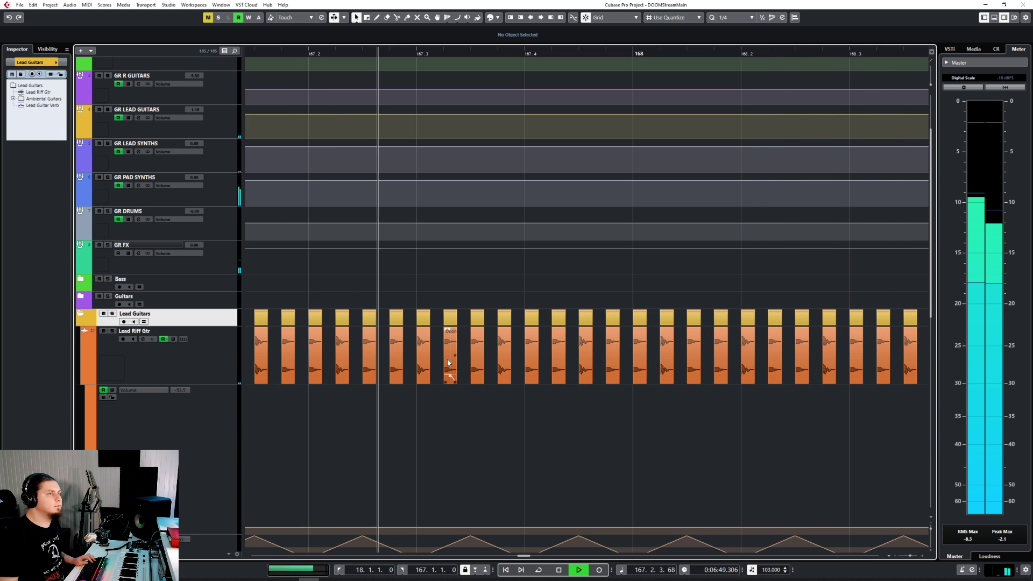
pyautogui.scroll(-6, 449, 367)
pyautogui.press('f')
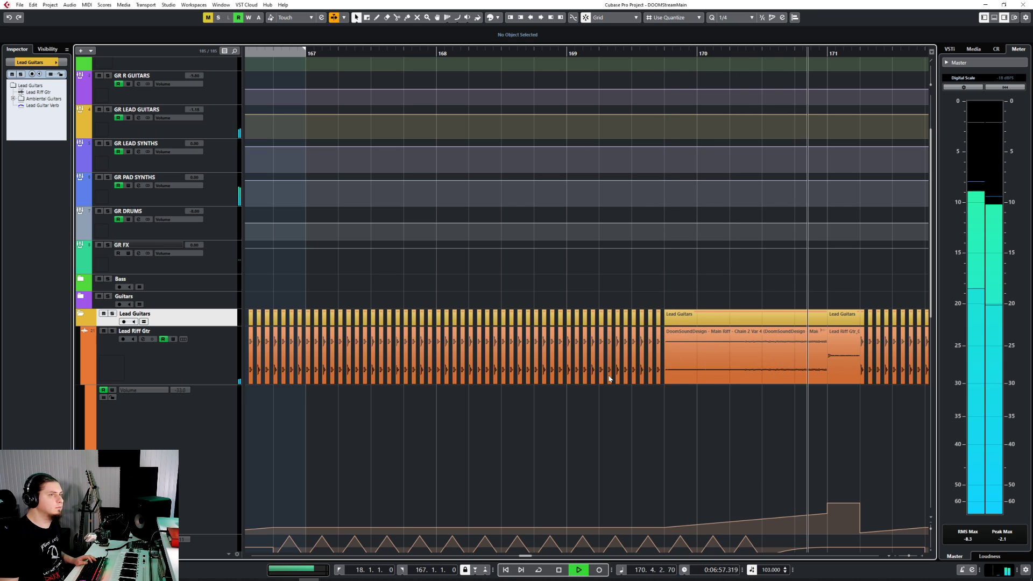
pyautogui.scroll(-5, 608, 377)
pyautogui.scroll(-3, 609, 376)
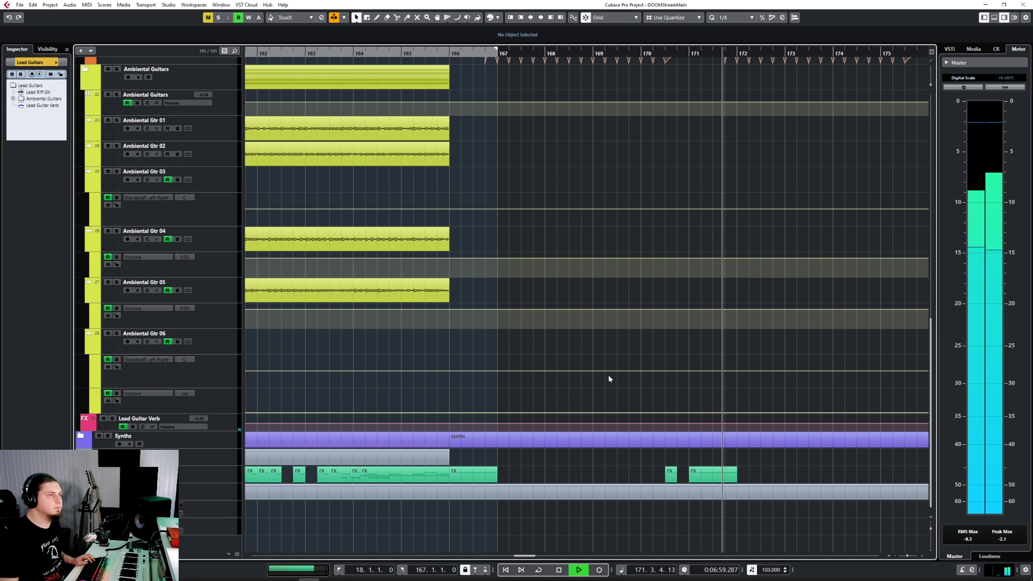
pyautogui.press('space')
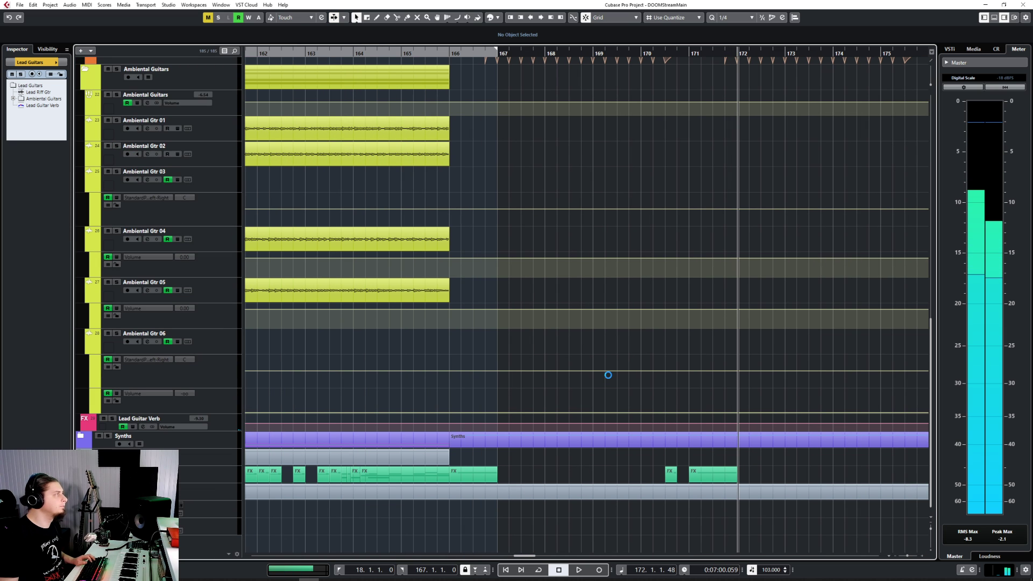
# Review the repeated riff slices with their volume and pan automation, and collapse the Ambiental Guitars folder.
pyautogui.scroll(10, 608, 375)
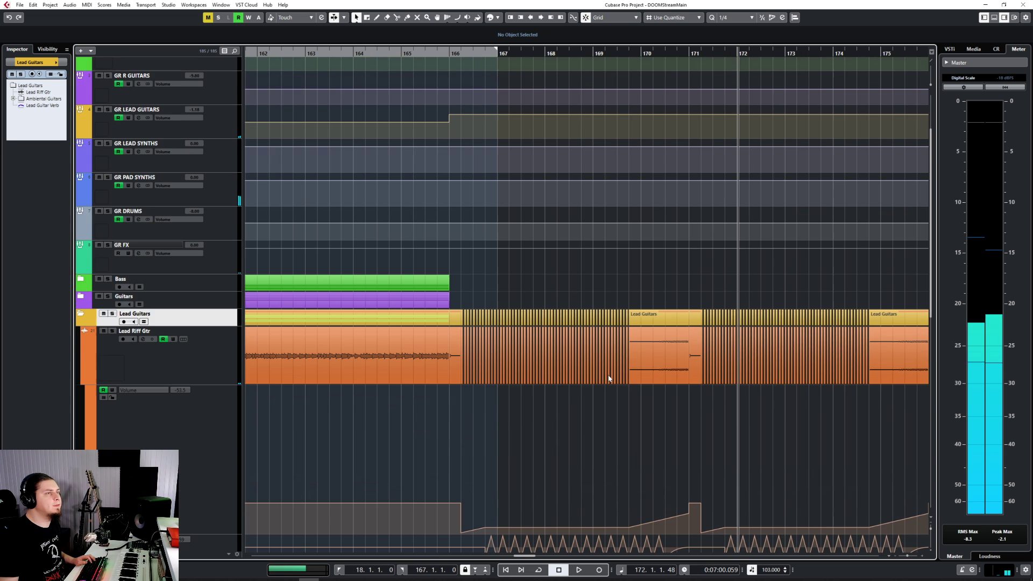
pyautogui.scroll(-8, 580, 374)
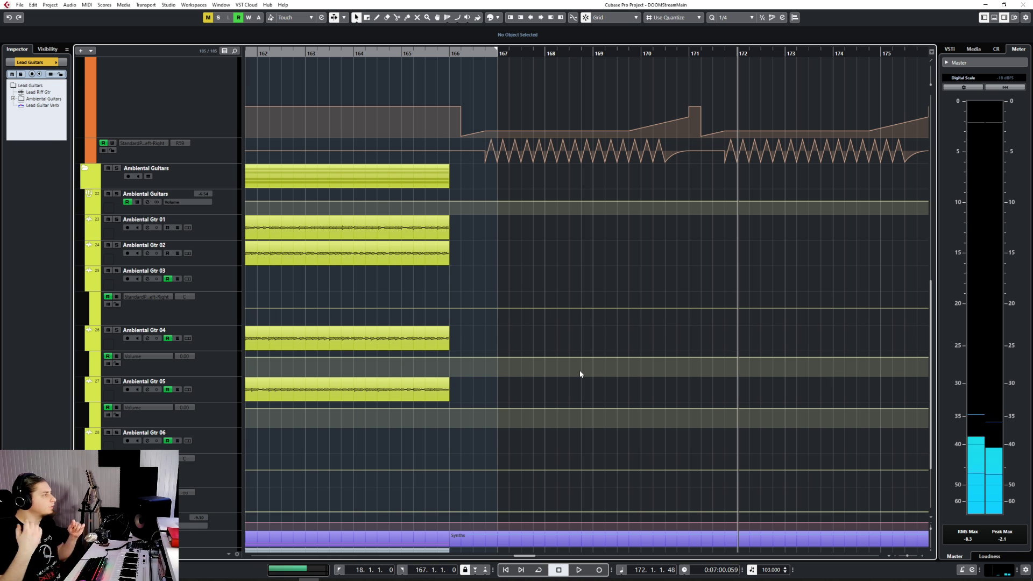
pyautogui.scroll(6, 550, 382)
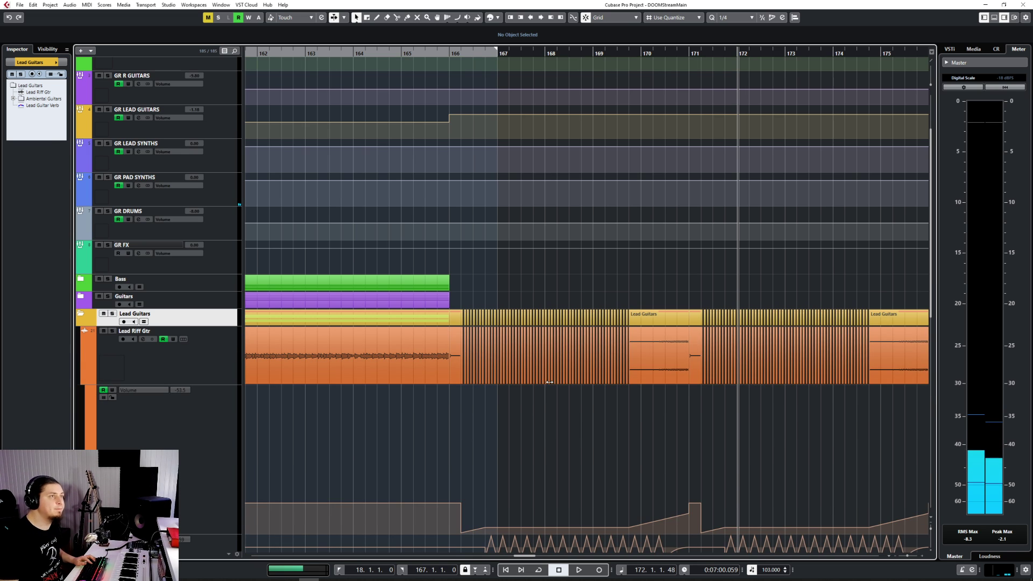
pyautogui.scroll(-6, 547, 376)
pyautogui.scroll(3, 546, 373)
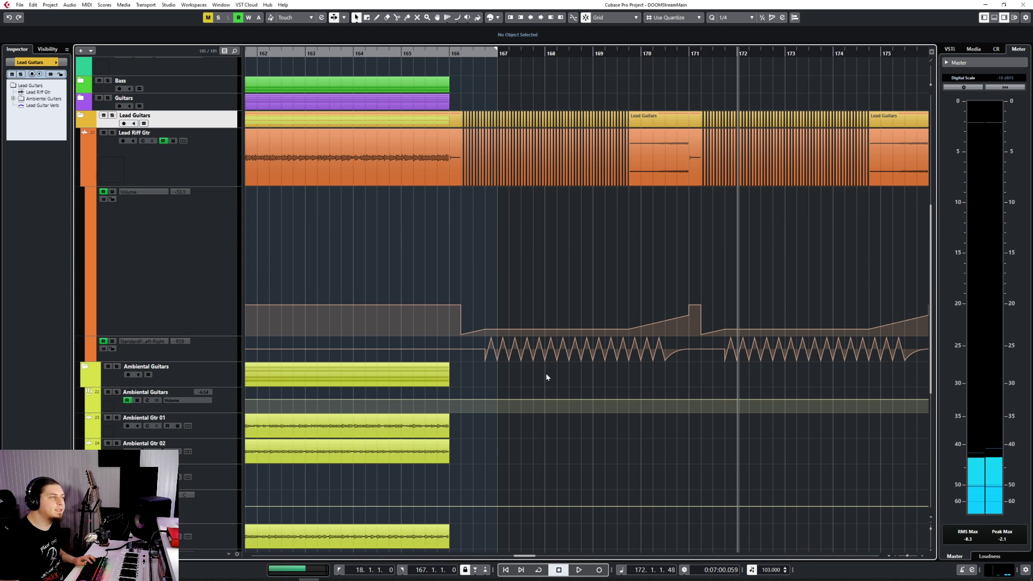
pyautogui.click(86, 368)
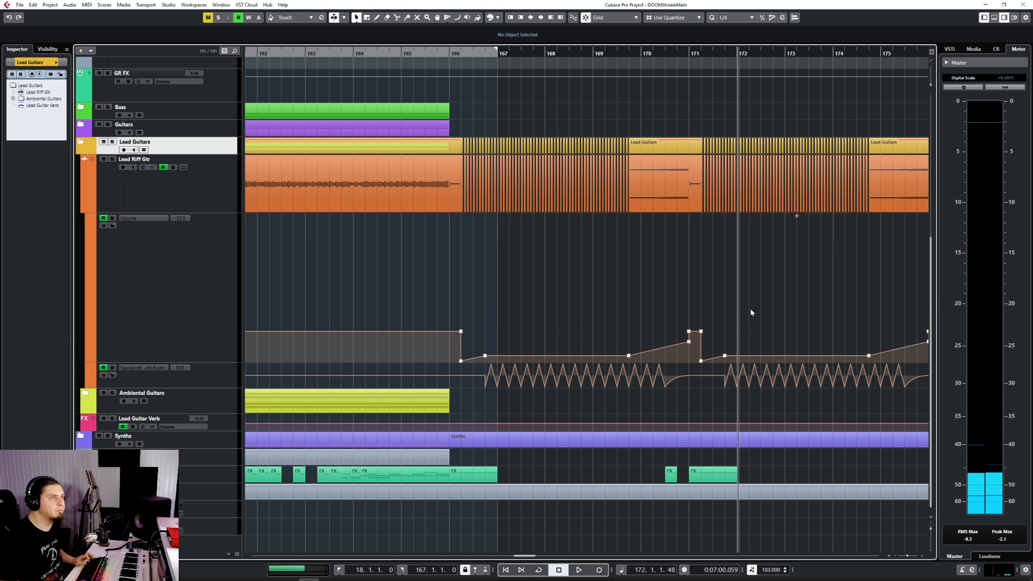
# Expand the Synths folder and review the pad tracks and synth parts leading up to the outro.
pyautogui.scroll(3, 508, 466)
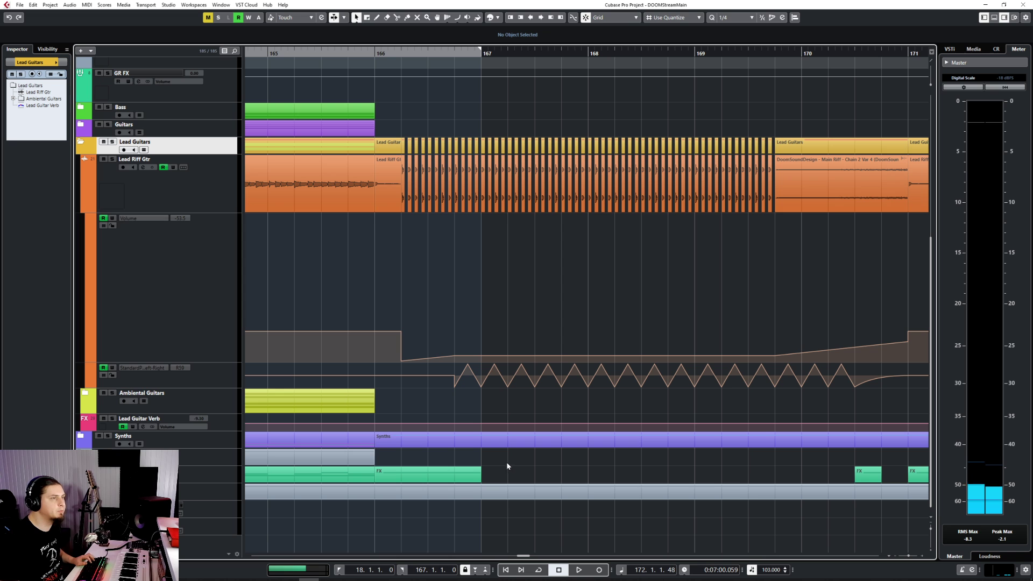
pyautogui.click(80, 437)
pyautogui.scroll(-10, 438, 415)
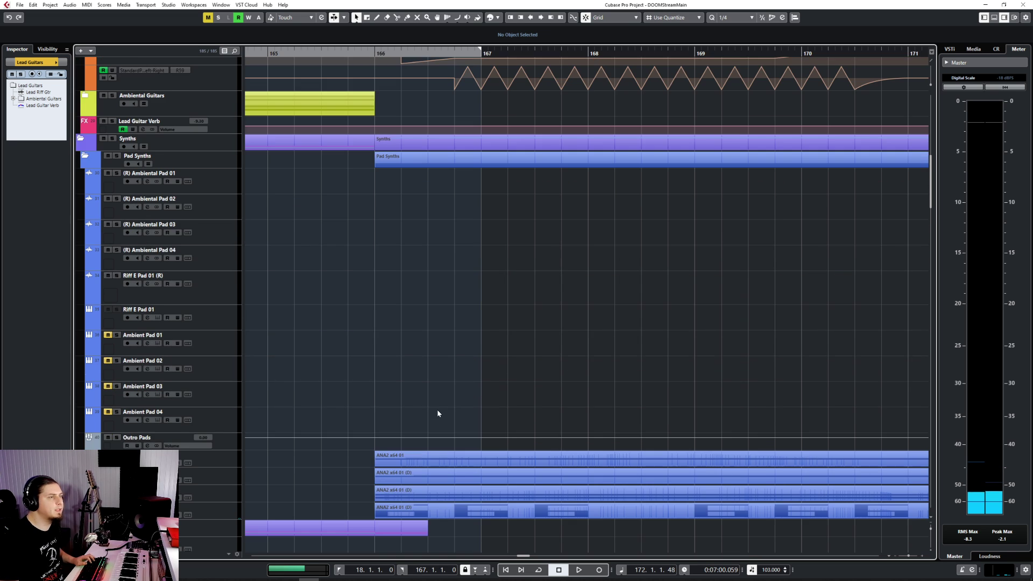
pyautogui.scroll(4, 438, 413)
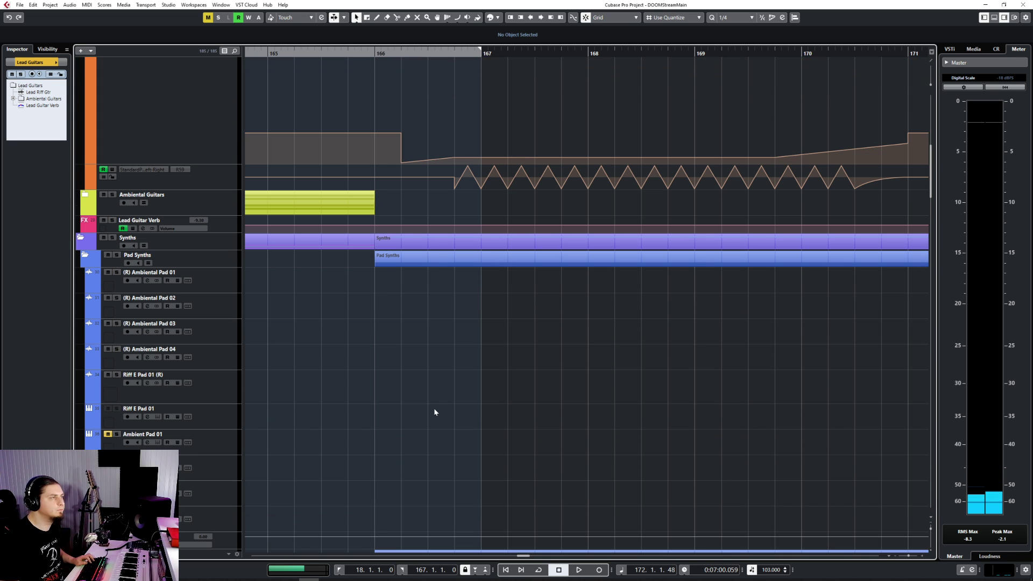
pyautogui.scroll(-3, 435, 412)
pyautogui.hscroll(-13, 435, 412)
pyautogui.hscroll(10, 435, 412)
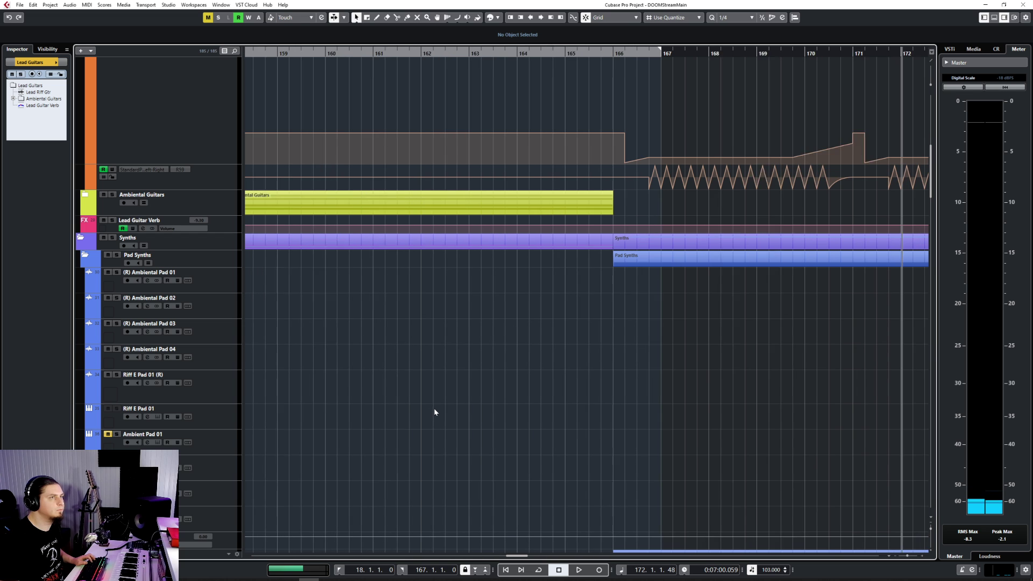
pyautogui.hscroll(1, 435, 410)
pyautogui.scroll(-3, 434, 410)
pyautogui.hscroll(-8, 435, 410)
pyautogui.hscroll(5, 435, 410)
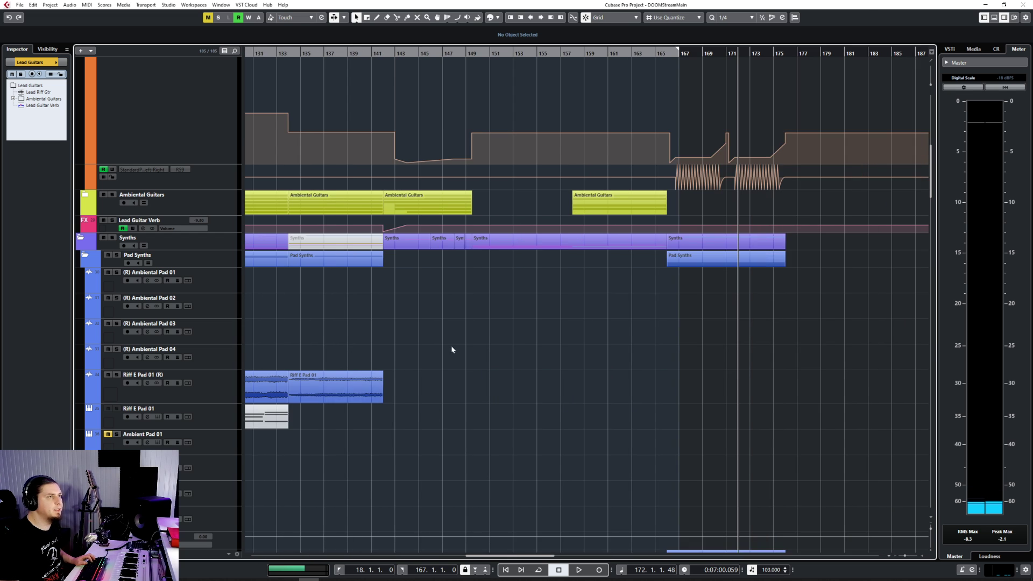
# Audition the arrangement from bar 149, and restart playback from around bar 143.
pyautogui.click(472, 52)
pyautogui.press('space')
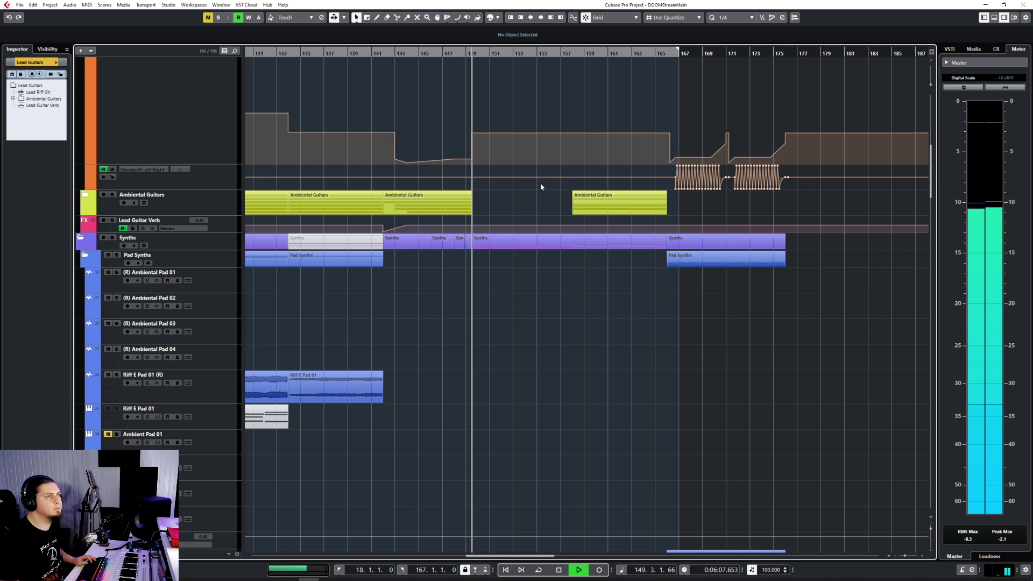
pyautogui.scroll(10, 555, 315)
pyautogui.press('space')
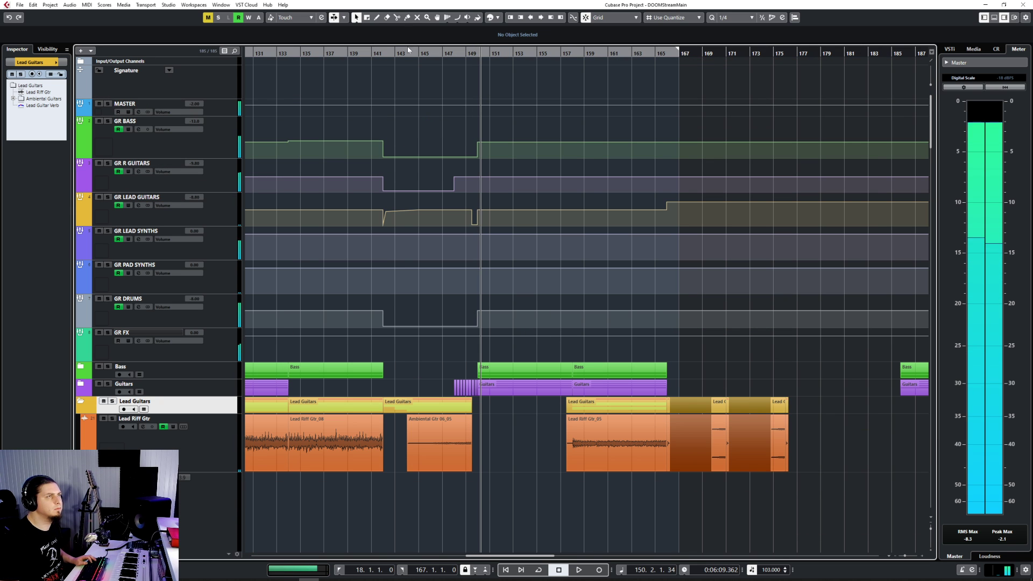
pyautogui.click(398, 52)
pyautogui.press('space')
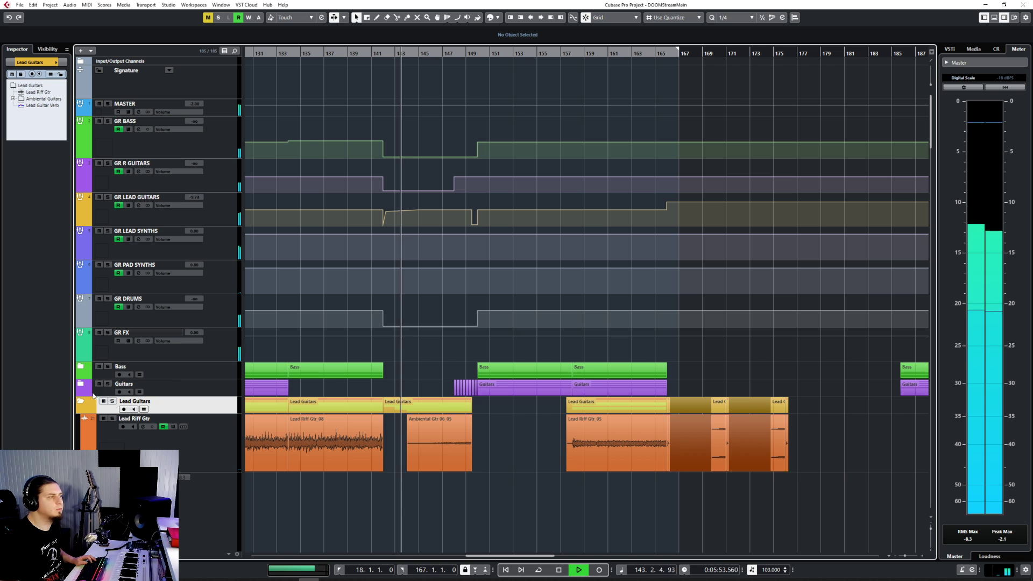
# Collapse the Lead Guitars and Synths folders and stop playback.
pyautogui.click(80, 401)
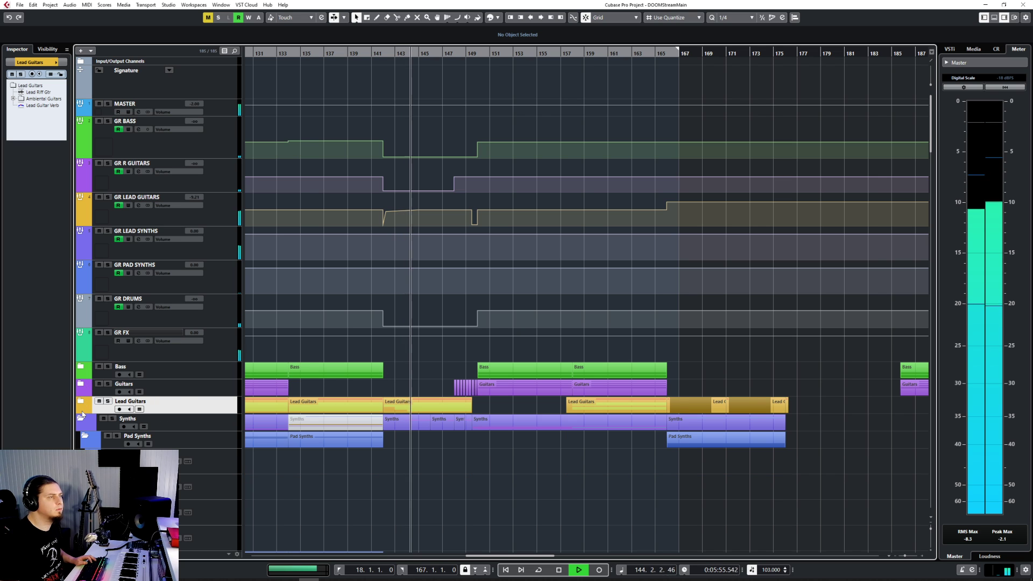
pyautogui.click(81, 417)
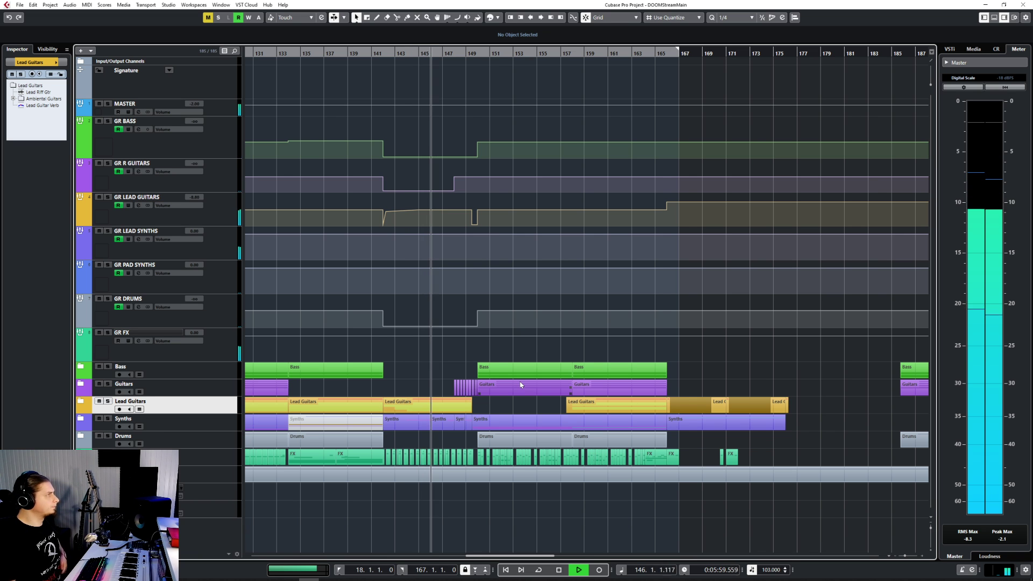
pyautogui.press('space')
# Place the project cursor at 31.1.1 and audition the section where the drums enter.
pyautogui.hscroll(-10, 519, 380)
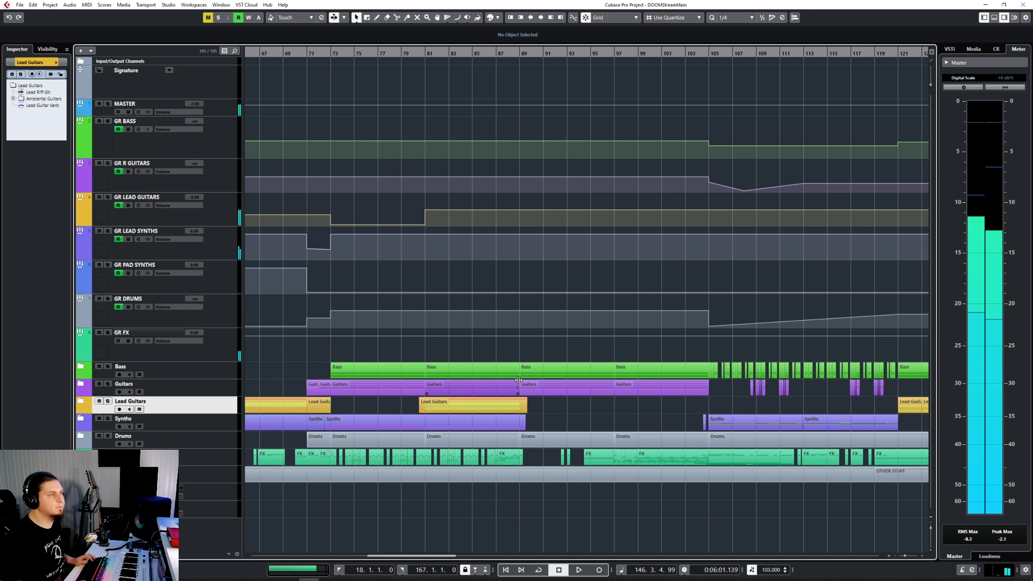
pyautogui.hscroll(-9, 519, 380)
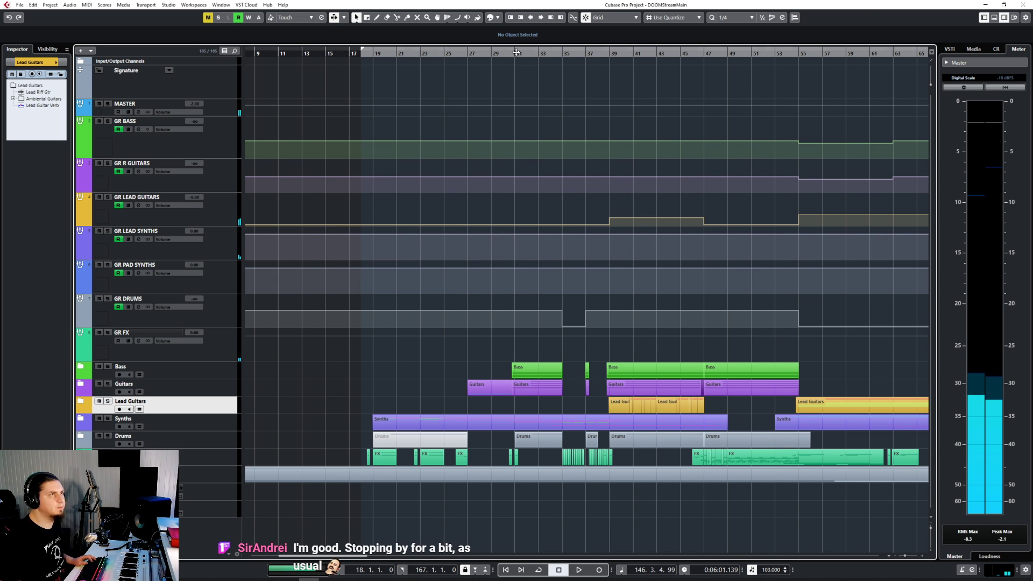
pyautogui.click(516, 52)
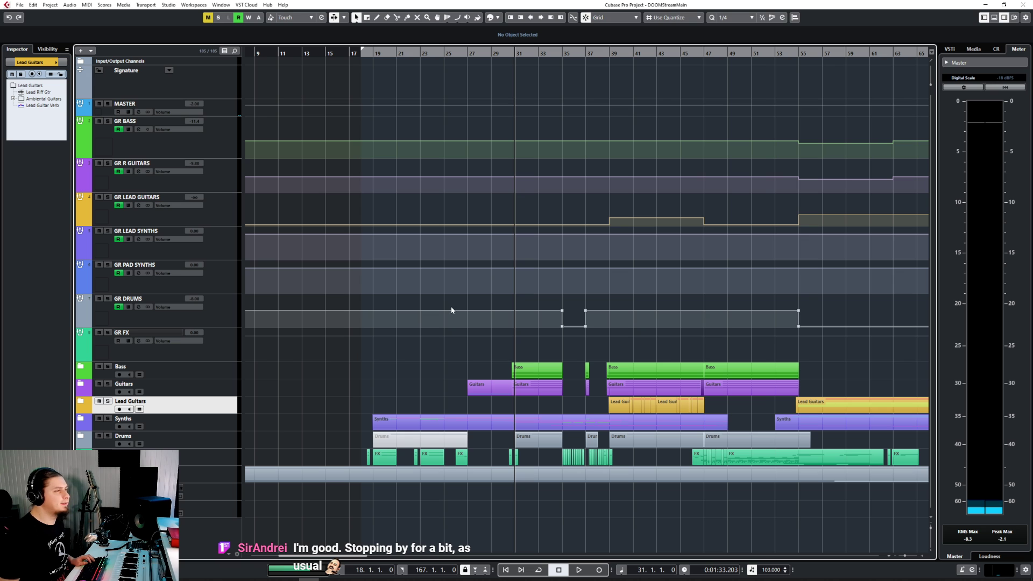
pyautogui.press('space')
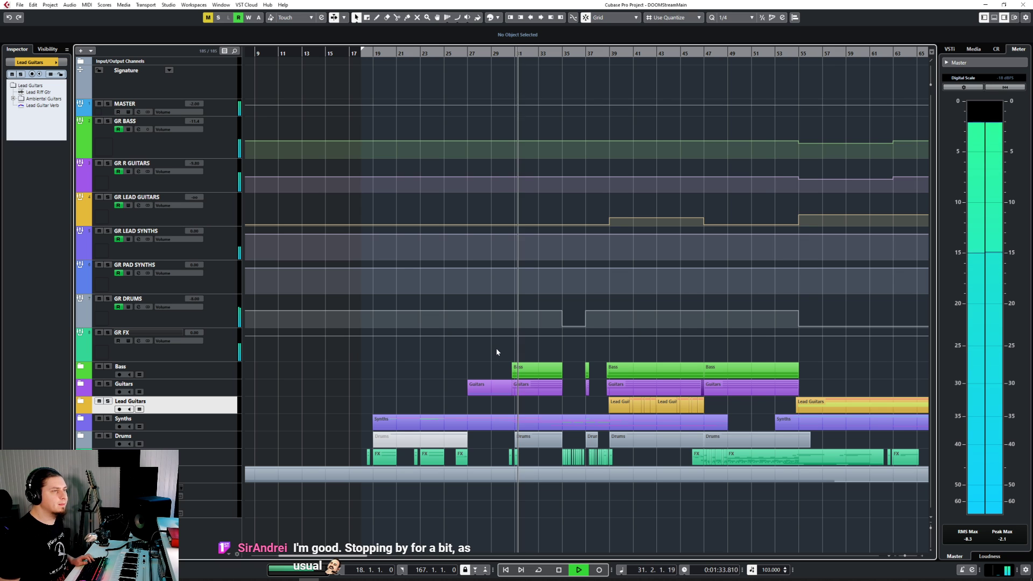
pyautogui.press('h')
pyautogui.press('h')
pyautogui.press('h')
pyautogui.press('space')
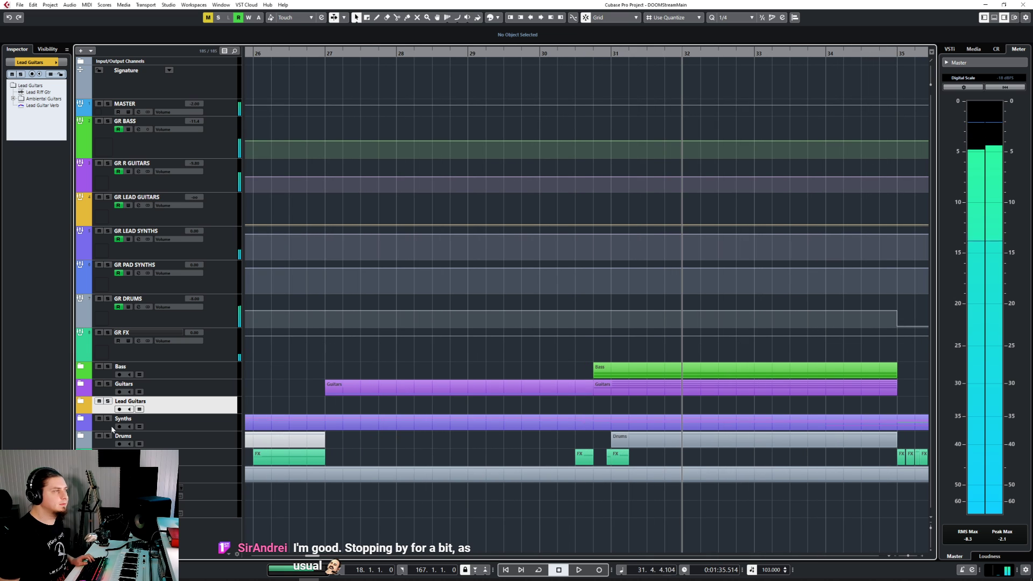
# Expand the Drums folder, audition the KICK SUM track soloed from bar 31, and turn its solo off.
pyautogui.click(81, 436)
pyautogui.scroll(-10, 699, 438)
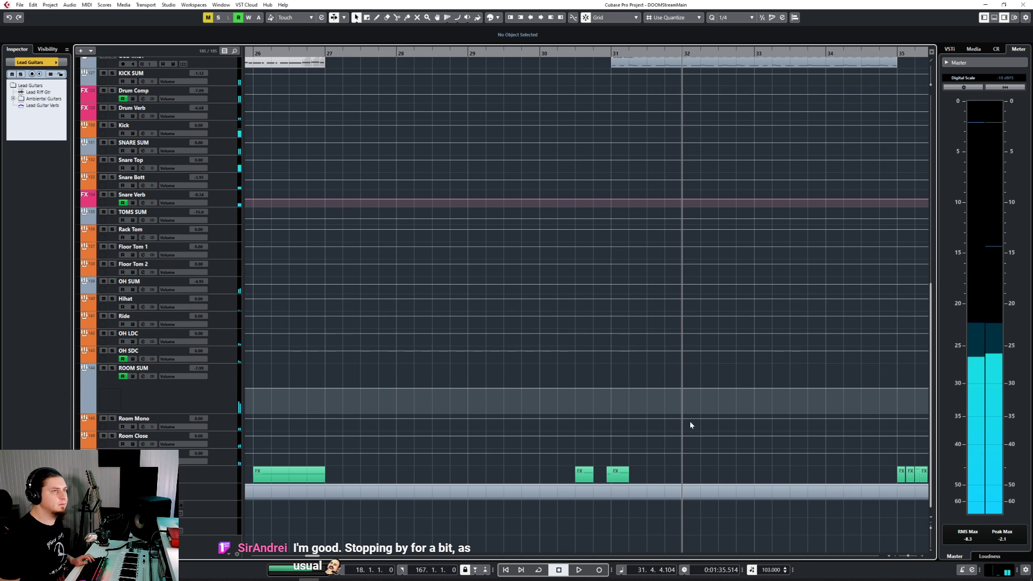
pyautogui.scroll(10, 691, 425)
pyautogui.press('space')
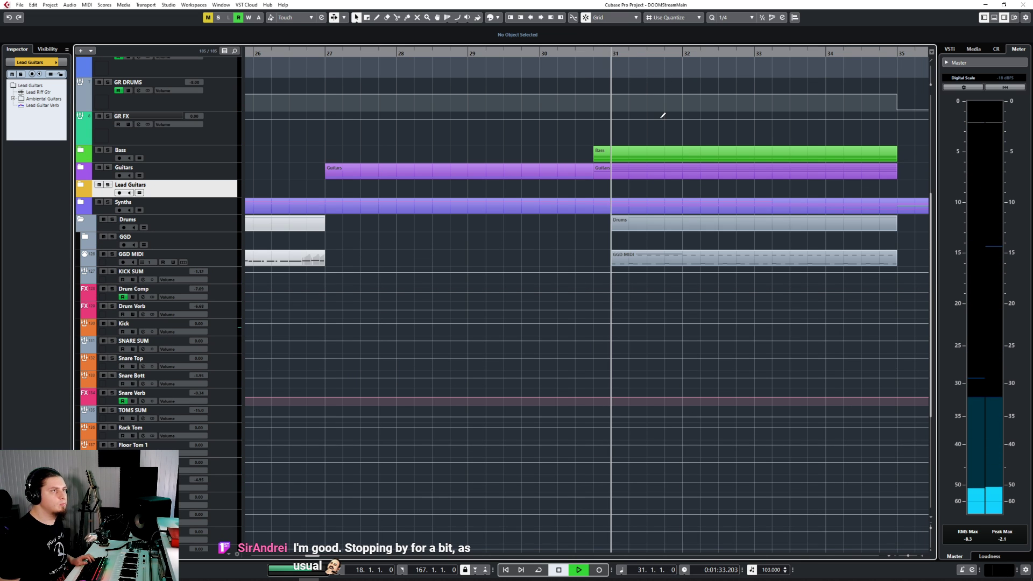
pyautogui.click(227, 276)
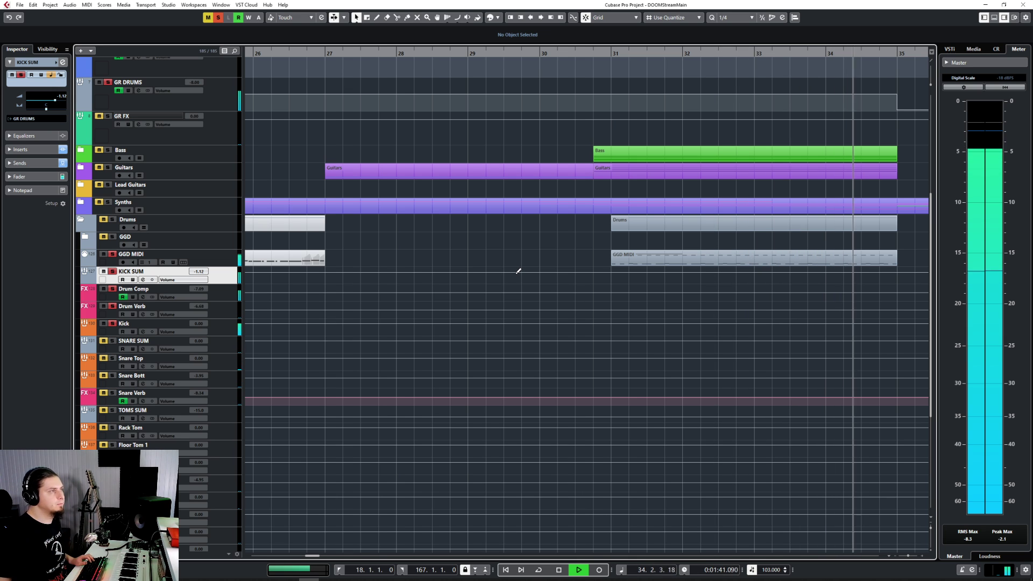
pyautogui.press('space')
pyautogui.press('s')
# Resume full-mix playback from the end of bar 34 and collapse the Drums folder.
pyautogui.scroll(-3, 518, 272)
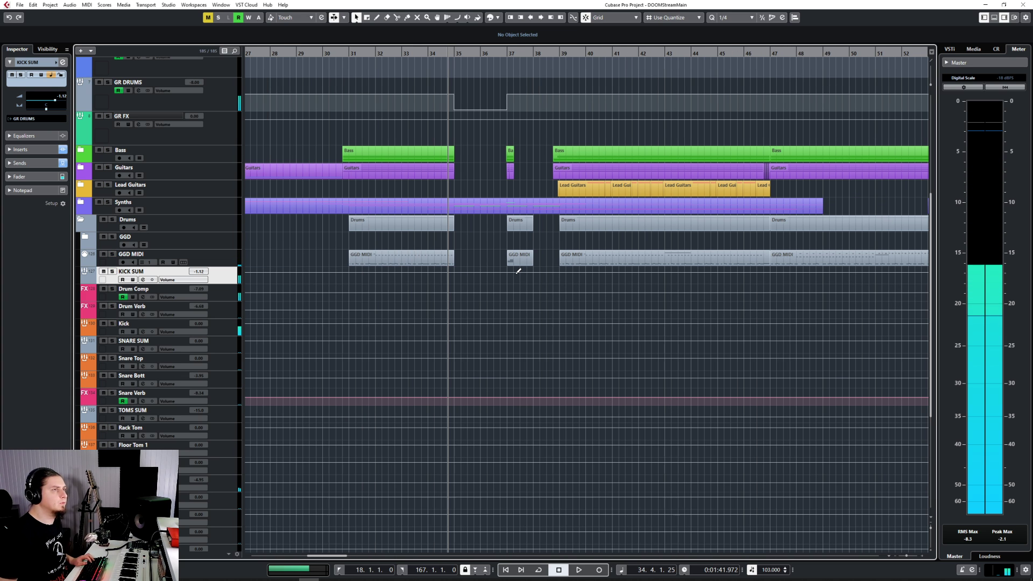
pyautogui.press('space')
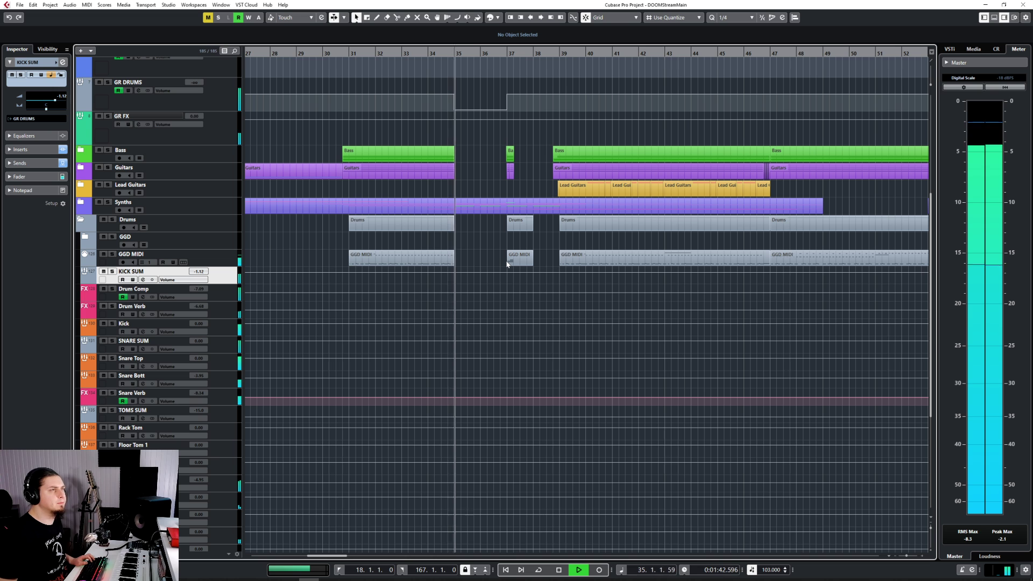
pyautogui.scroll(-3, 507, 265)
pyautogui.click(81, 219)
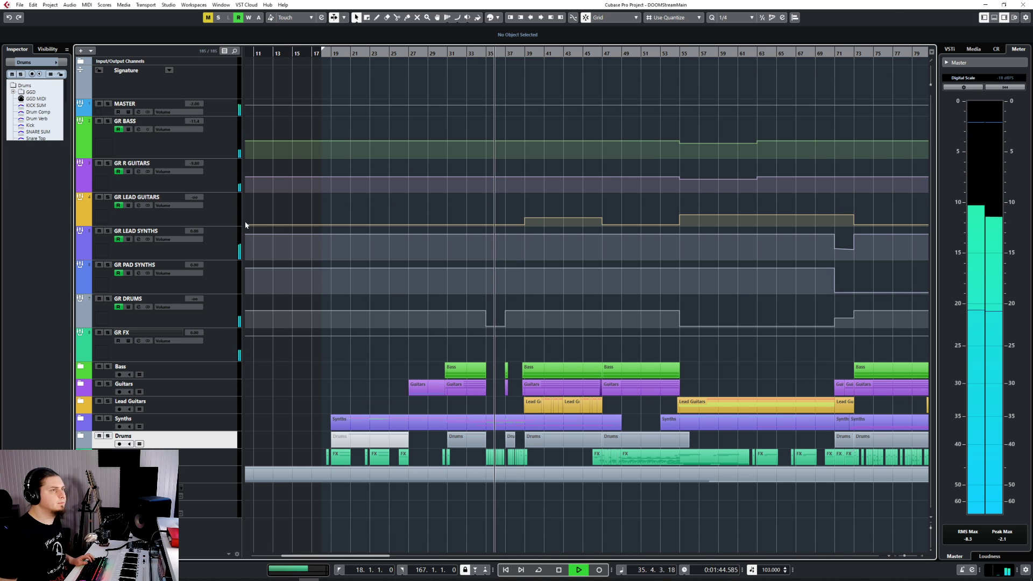
# Stop playback, return to the outro around bars 165 to 173, and expand the Lead Guitars folder.
pyautogui.hscroll(15, 692, 350)
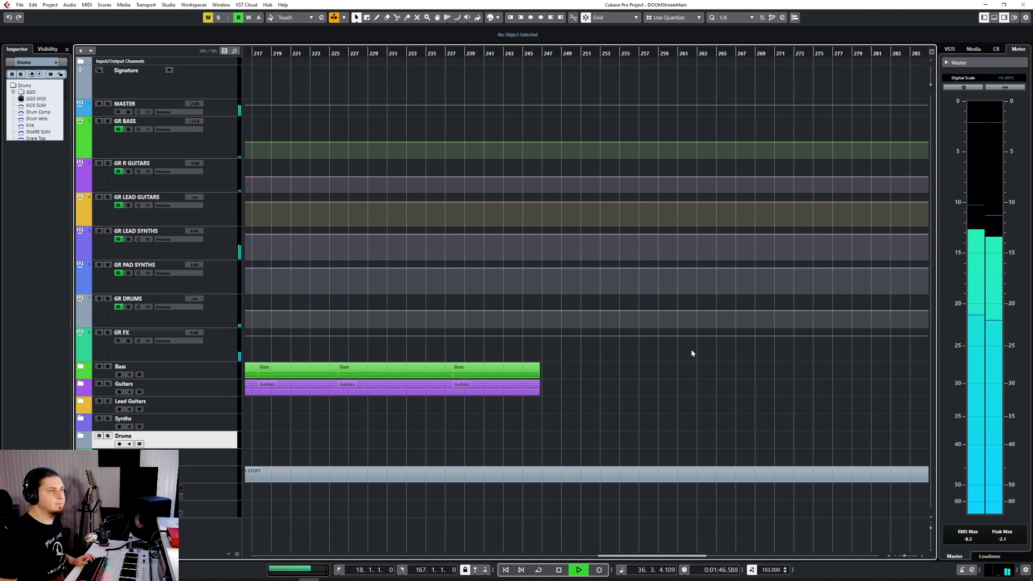
pyautogui.hscroll(-5, 693, 354)
pyautogui.scroll(5, 612, 370)
pyautogui.press('space')
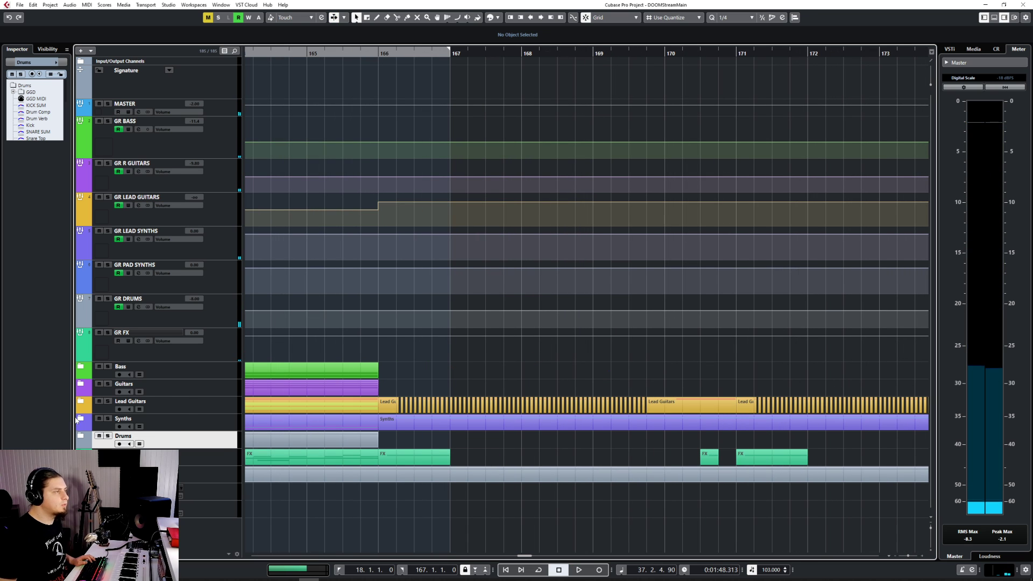
pyautogui.click(80, 395)
pyautogui.click(81, 402)
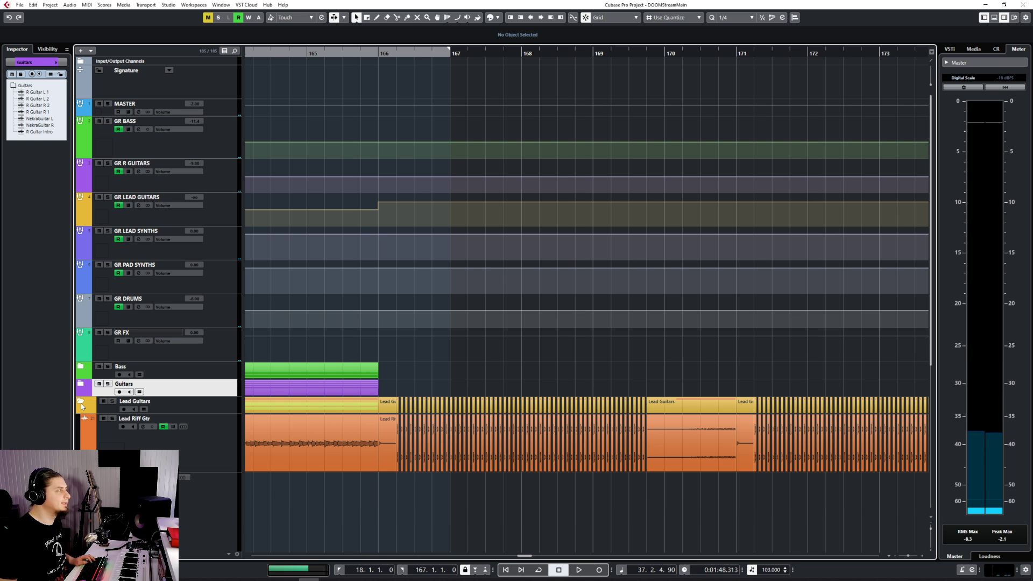
pyautogui.scroll(-5, 487, 359)
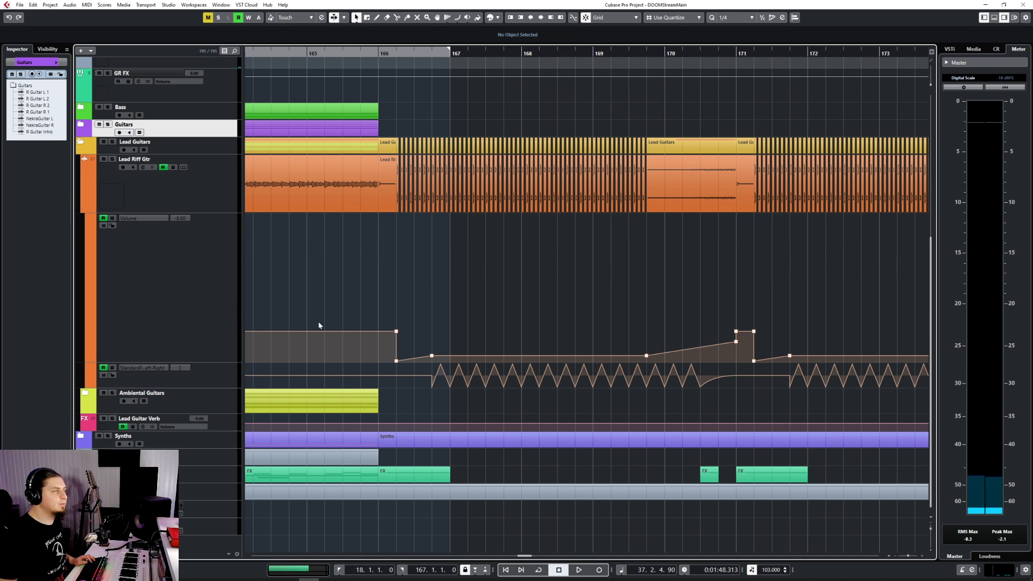
# Collapse the Lead Guitars folder, and look through the Guitars folder's rhythm tracks before collapsing it again.
pyautogui.click(80, 143)
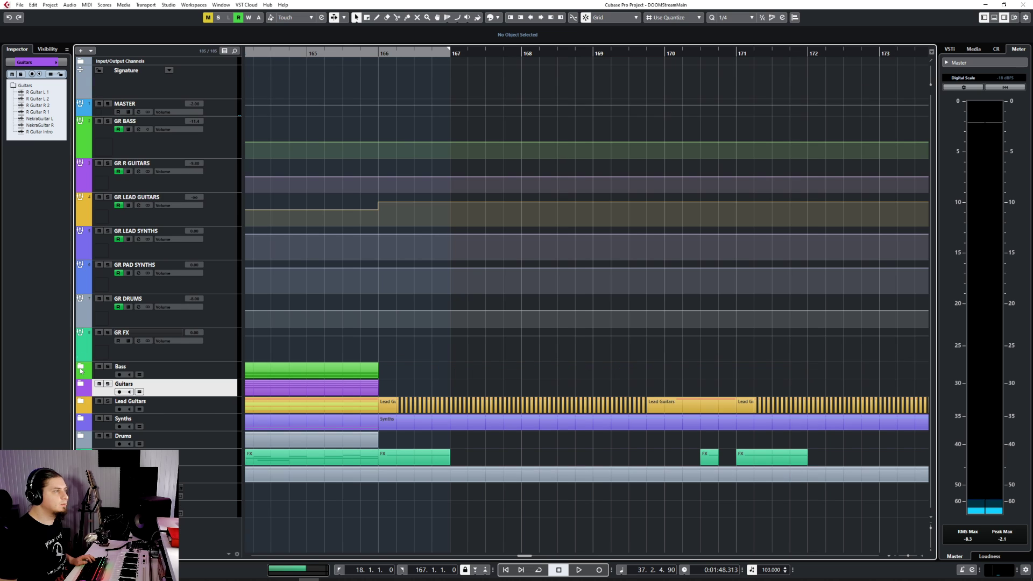
pyautogui.click(81, 386)
pyautogui.scroll(-7, 480, 388)
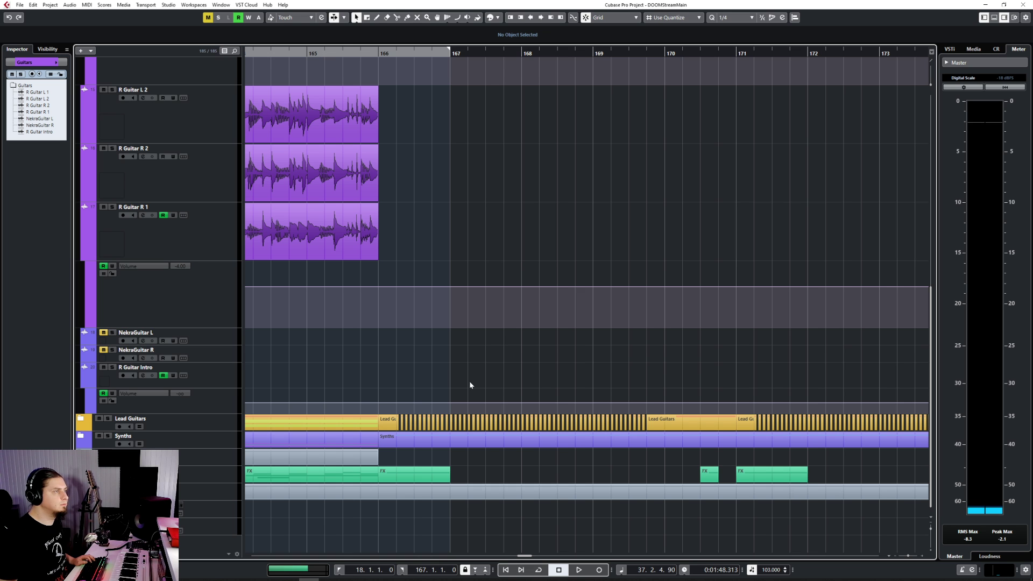
pyautogui.scroll(6, 272, 341)
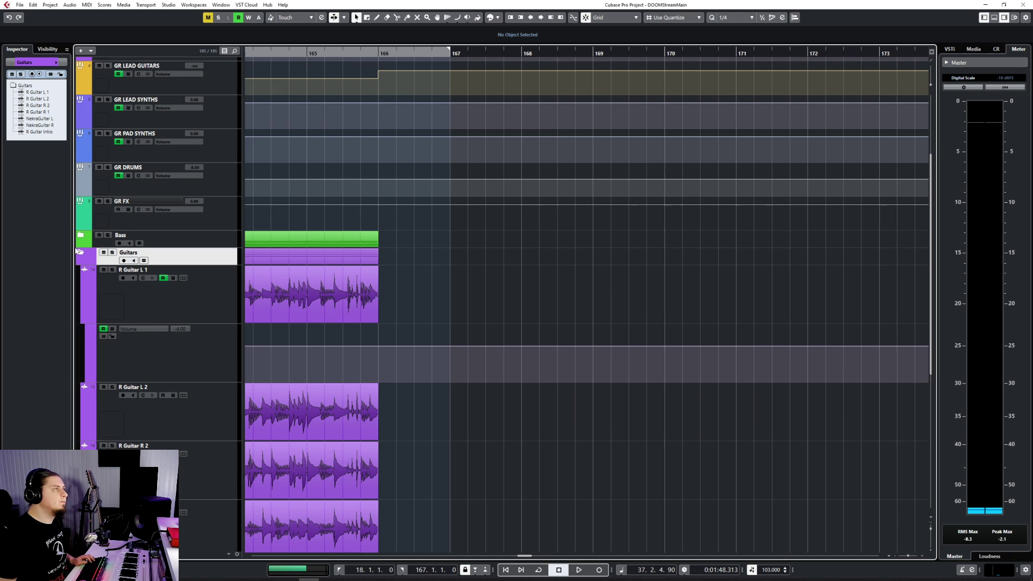
pyautogui.click(79, 251)
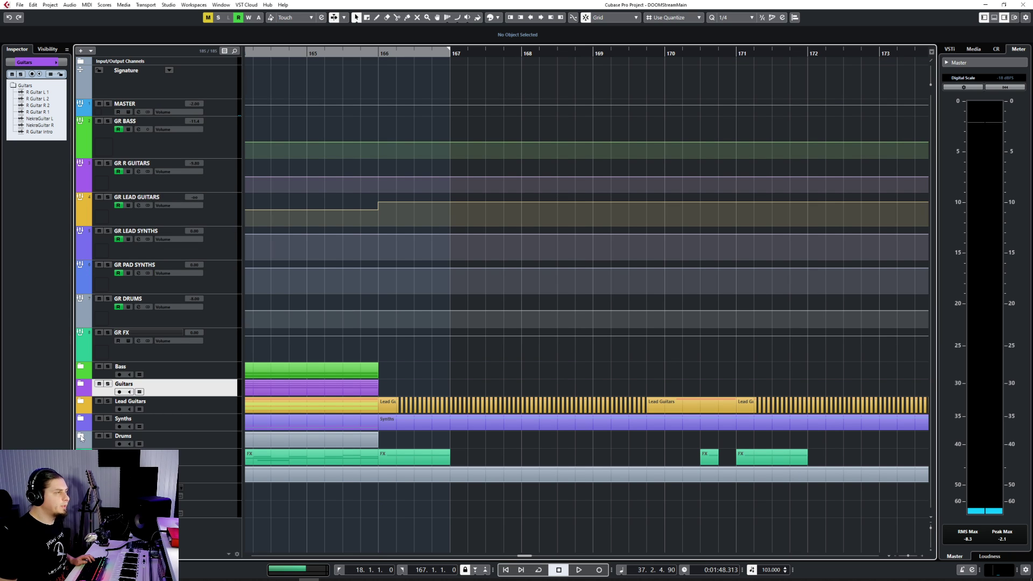
# Expand the Synths folder, look through its pad and lead tracks, and collapse the Pad Synths subfolder.
pyautogui.click(81, 420)
pyautogui.scroll(-15, 428, 339)
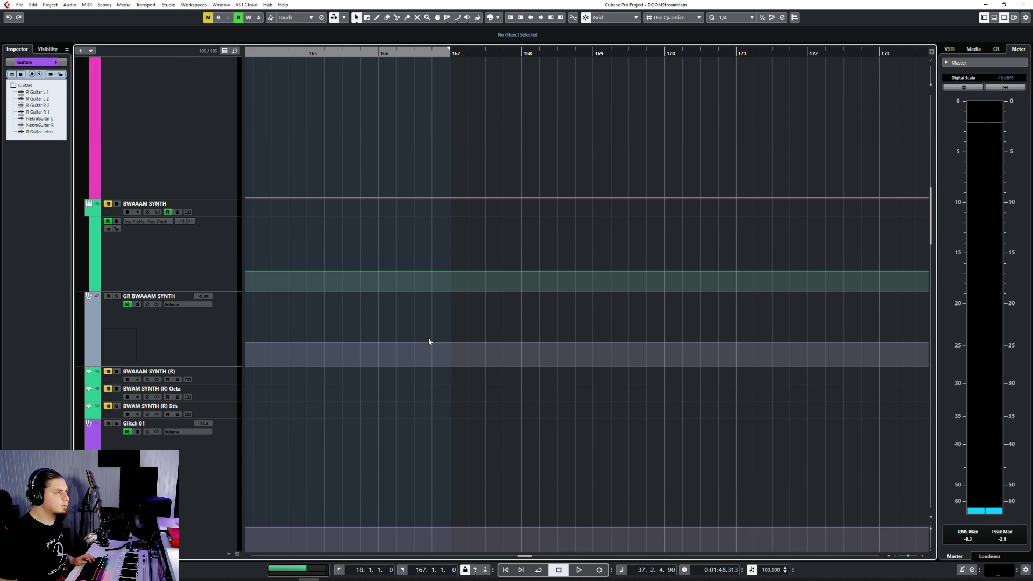
pyautogui.scroll(-5, 429, 342)
pyautogui.scroll(10, 429, 341)
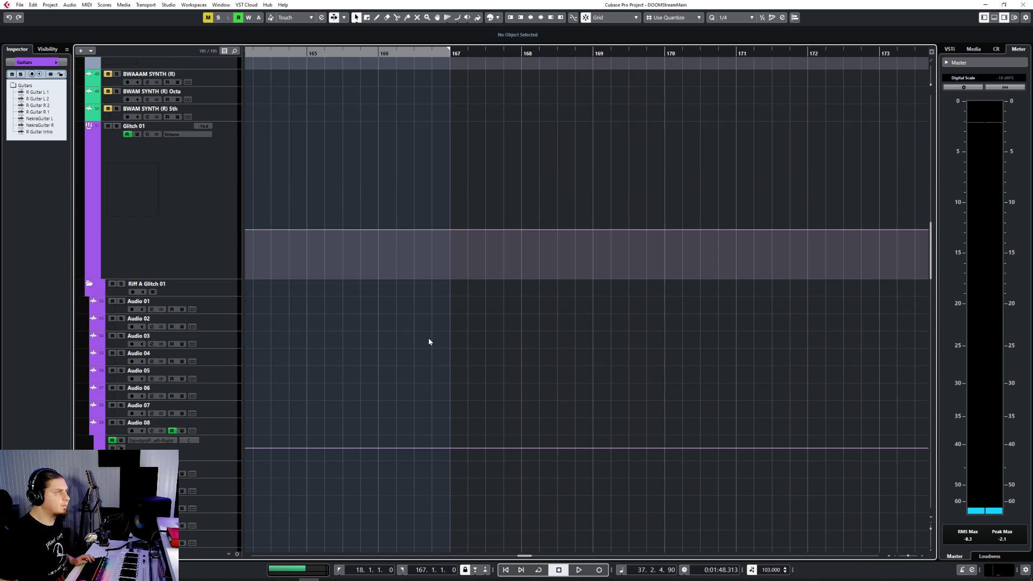
pyautogui.scroll(5, 429, 342)
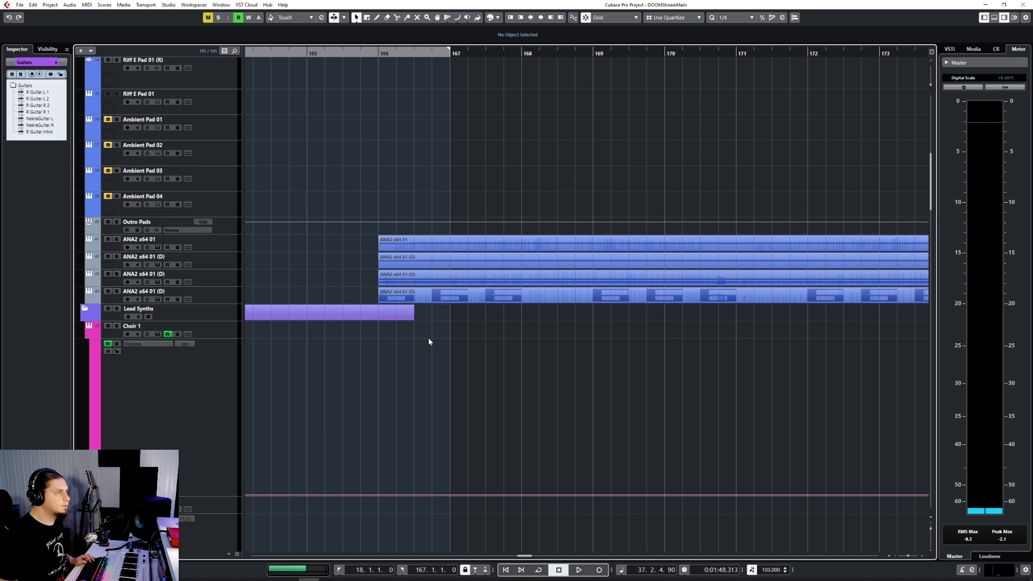
pyautogui.scroll(5, 429, 341)
pyautogui.click(85, 239)
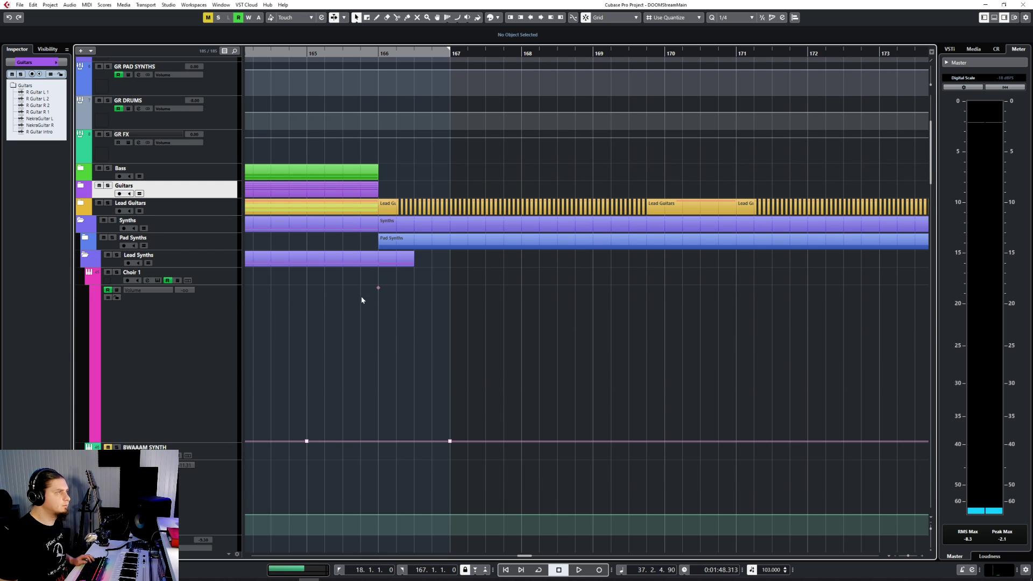
# Look through the Lead Synths tracks, from the Riff A Glitch 01 group to the Riff C leads, for the glitch tracks.
pyautogui.scroll(-10, 362, 297)
pyautogui.scroll(-15, 363, 301)
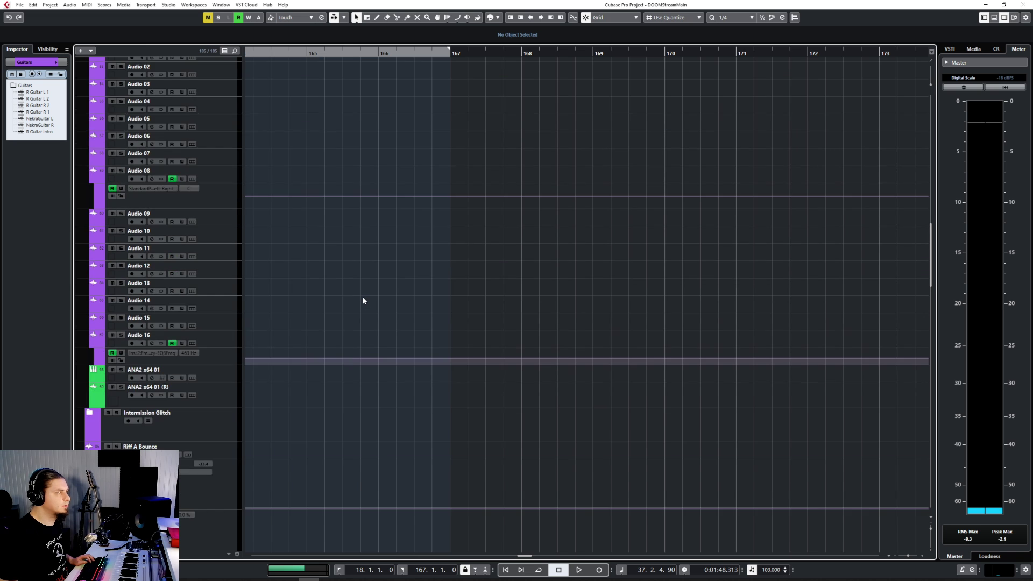
pyautogui.scroll(-5, 363, 300)
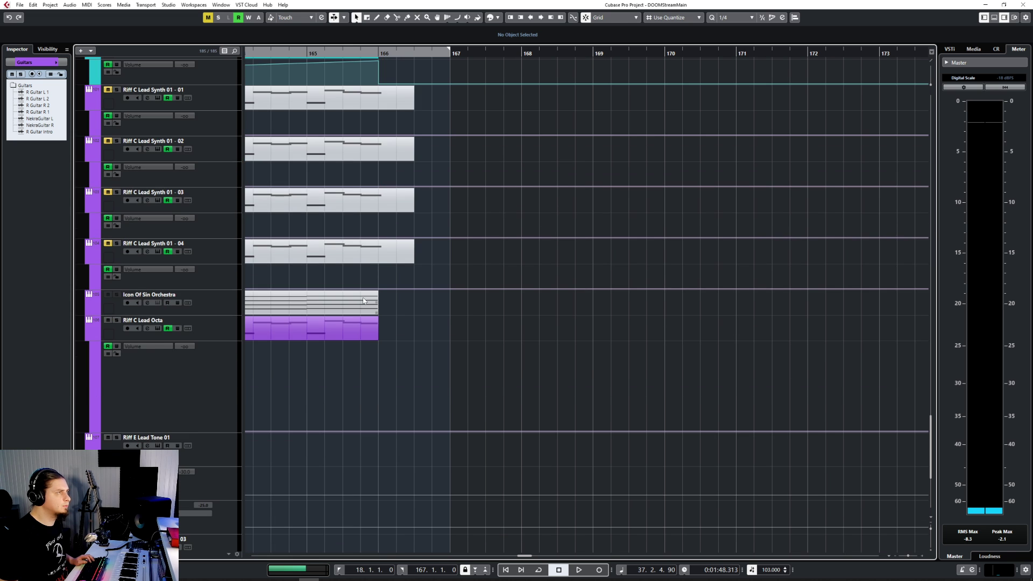
pyautogui.scroll(8, 363, 301)
pyautogui.scroll(15, 363, 301)
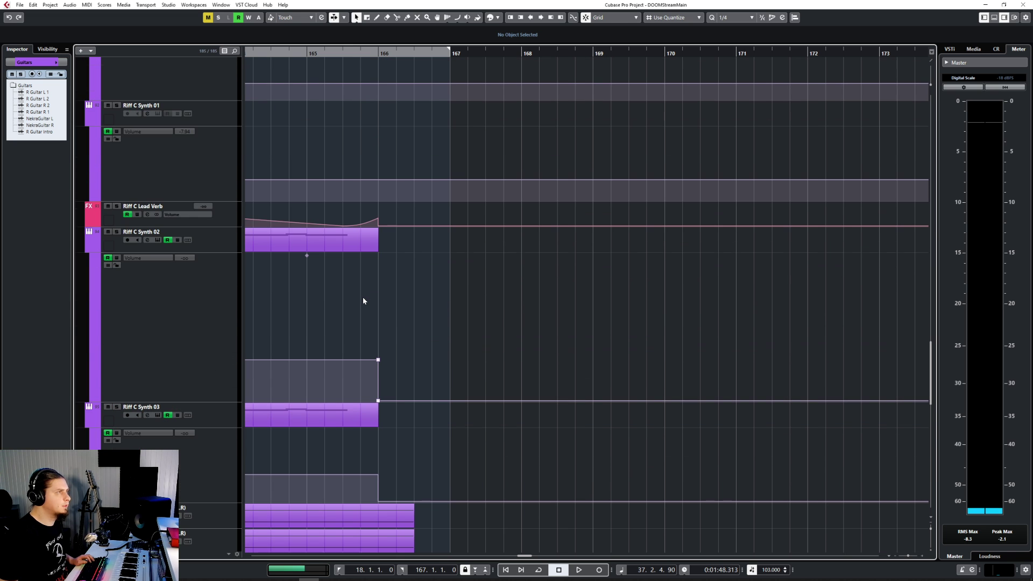
pyautogui.scroll(20, 363, 301)
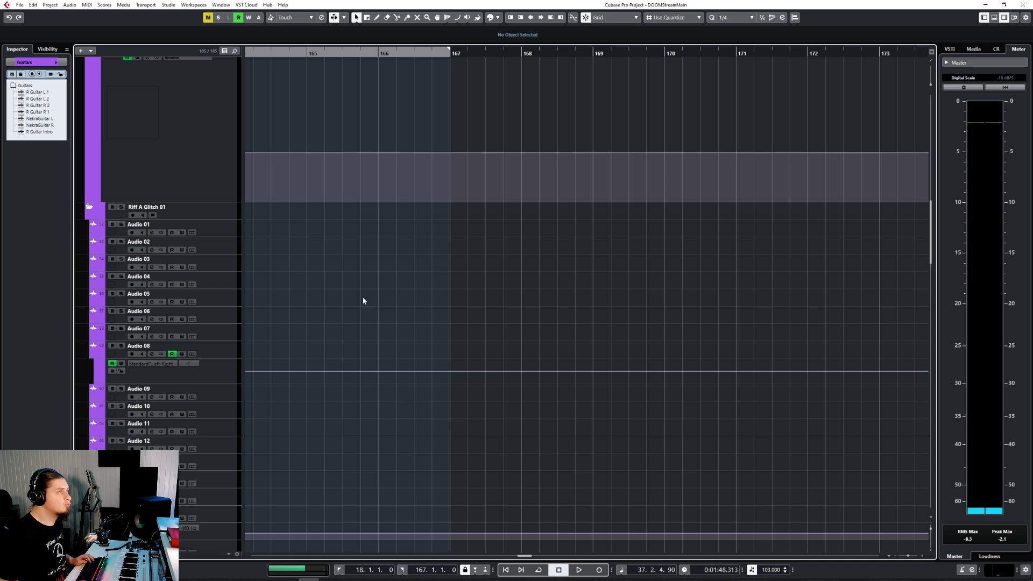
pyautogui.scroll(-5, 321, 420)
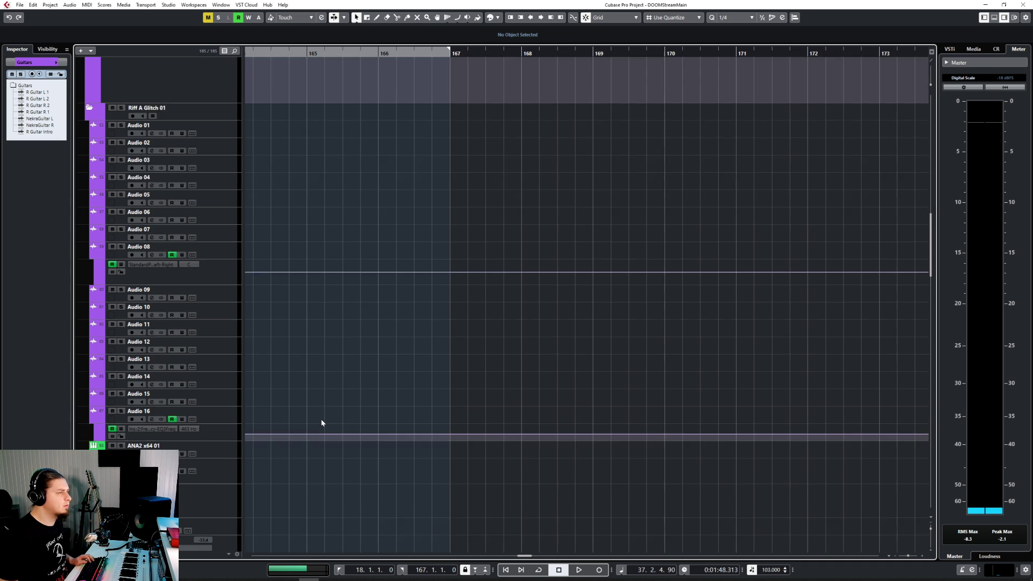
# Expand the Intermission Glitch folder, check its R 01 and Noise tracks, and select the Intermission Glitch 808 track.
pyautogui.click(90, 390)
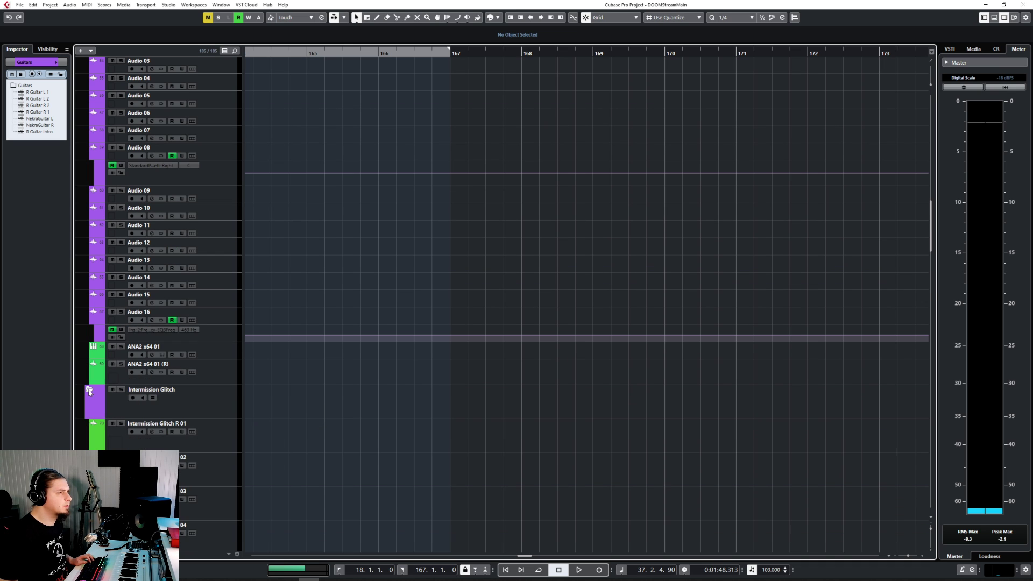
pyautogui.scroll(-4, 356, 399)
pyautogui.click(226, 245)
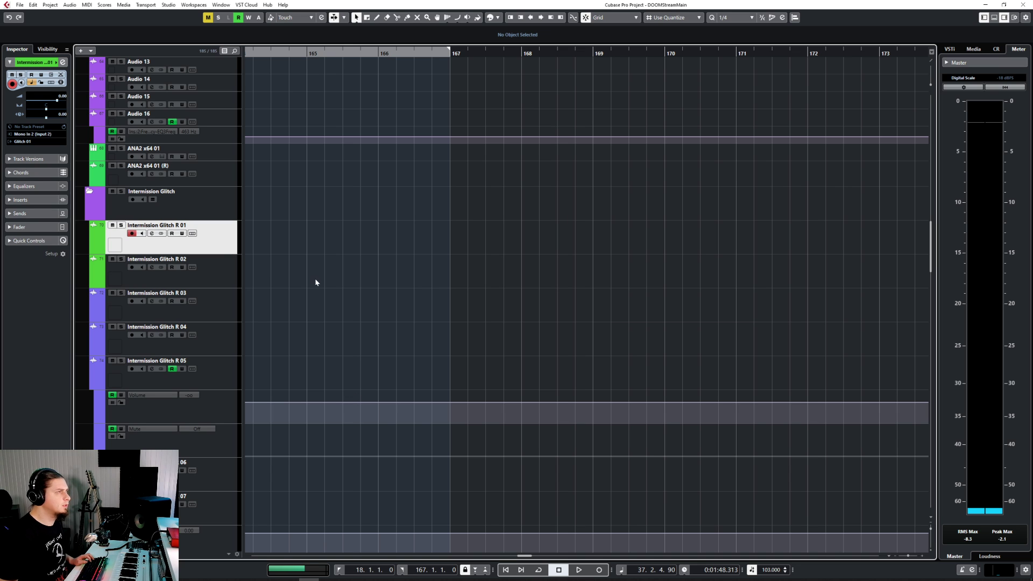
pyautogui.scroll(-5, 323, 316)
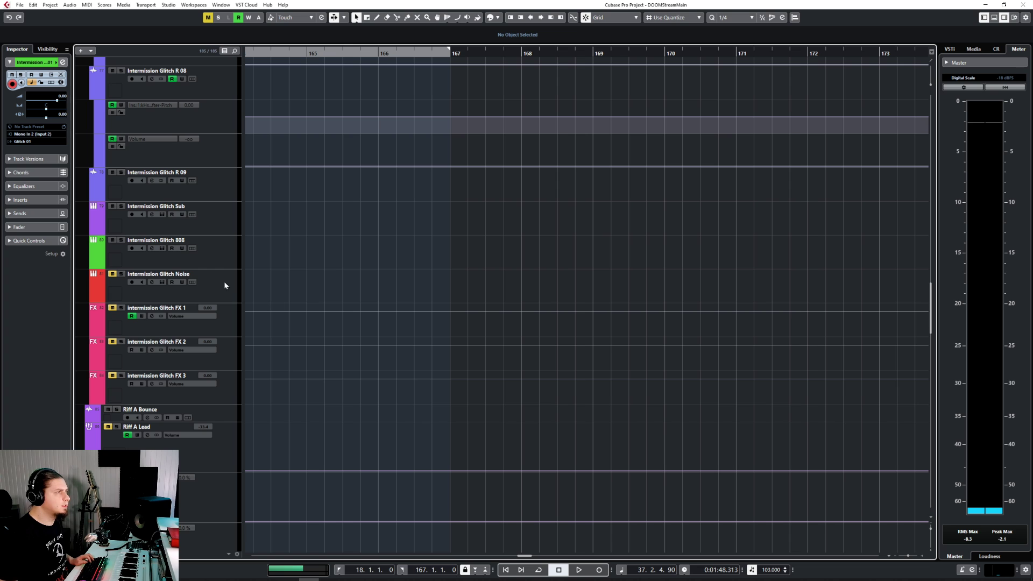
pyautogui.click(223, 291)
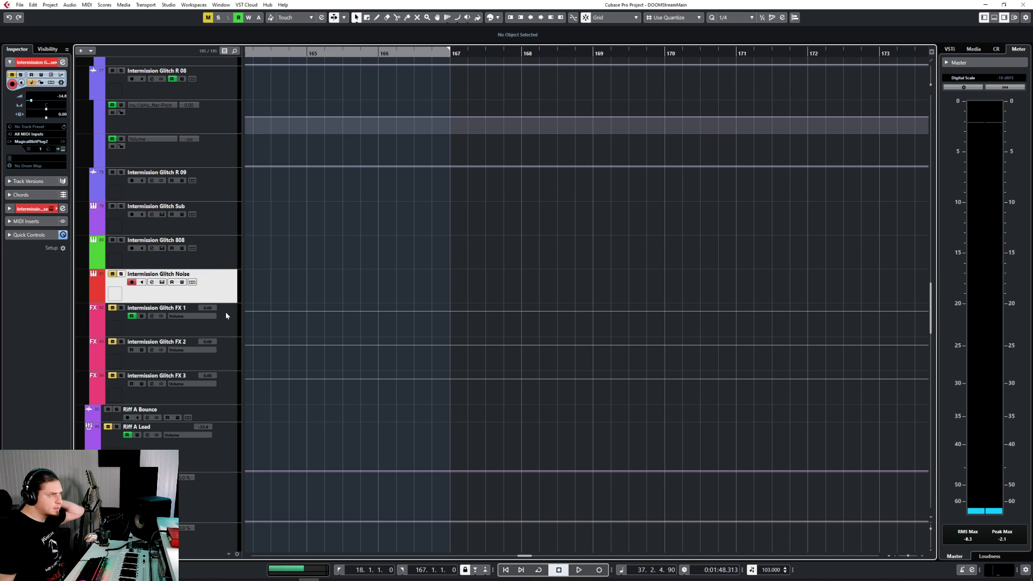
pyautogui.click(216, 251)
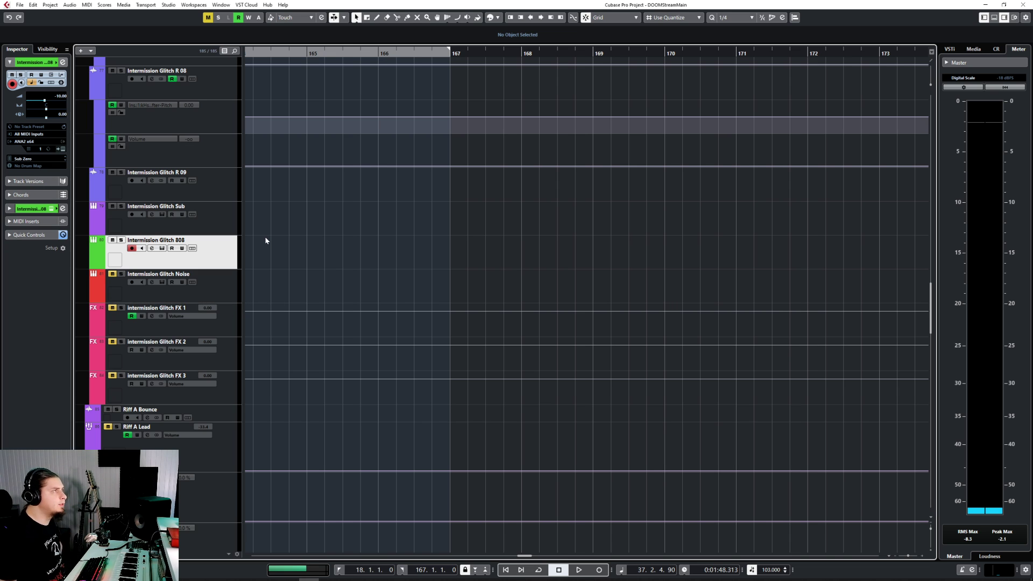
# Draw an empty MIDI part on the Intermission Glitch 808 track from bar 166 to bar 171.
pyautogui.rightClick(387, 253)
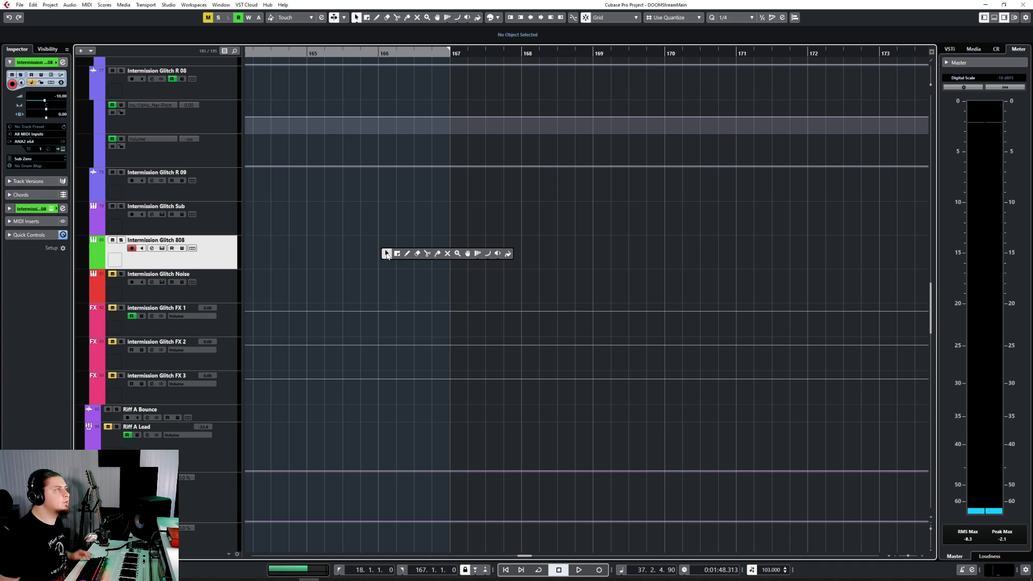
pyautogui.click(406, 256)
pyautogui.scroll(-3, 424, 257)
pyautogui.scroll(3, 406, 146)
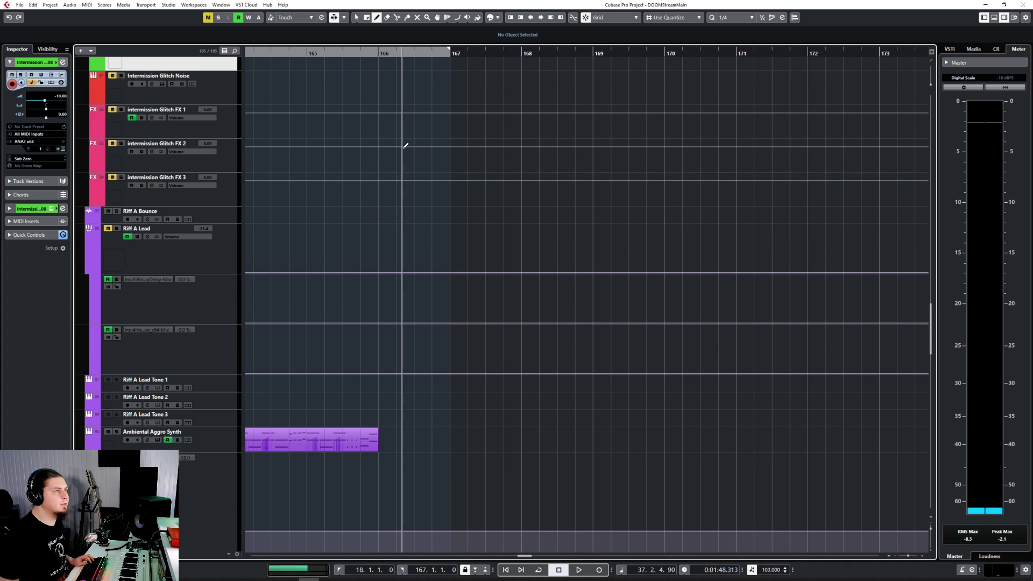
pyautogui.moveTo(392, 244)
pyautogui.mouseDown()
pyautogui.moveTo(718, 245)
pyautogui.moveTo(736, 269)
pyautogui.mouseUp()
pyautogui.press('1')
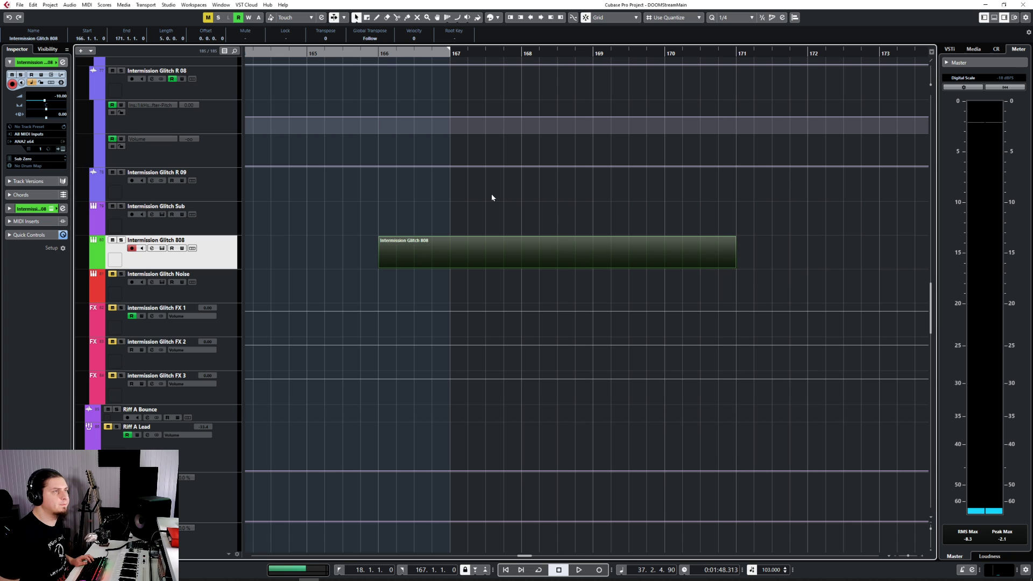
# Open the new 808 part for note editing, set the quantize value to 1/16 and choose the Draw tool, then close the editor.
pyautogui.doubleClick(450, 249)
pyautogui.click(493, 292)
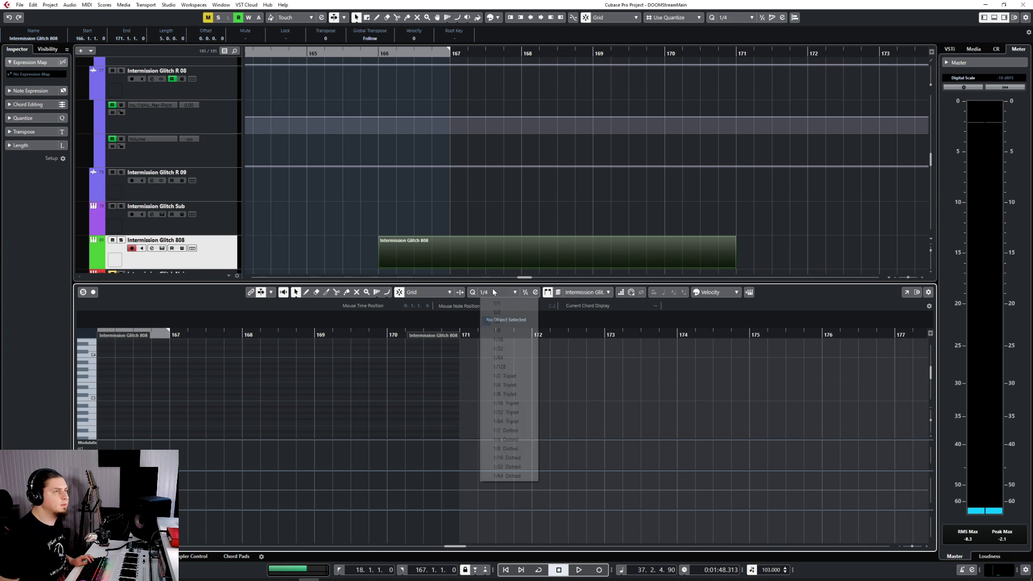
pyautogui.click(515, 344)
pyautogui.scroll(3, 184, 431)
pyautogui.scroll(3, 184, 432)
pyautogui.hscroll(-5, 185, 428)
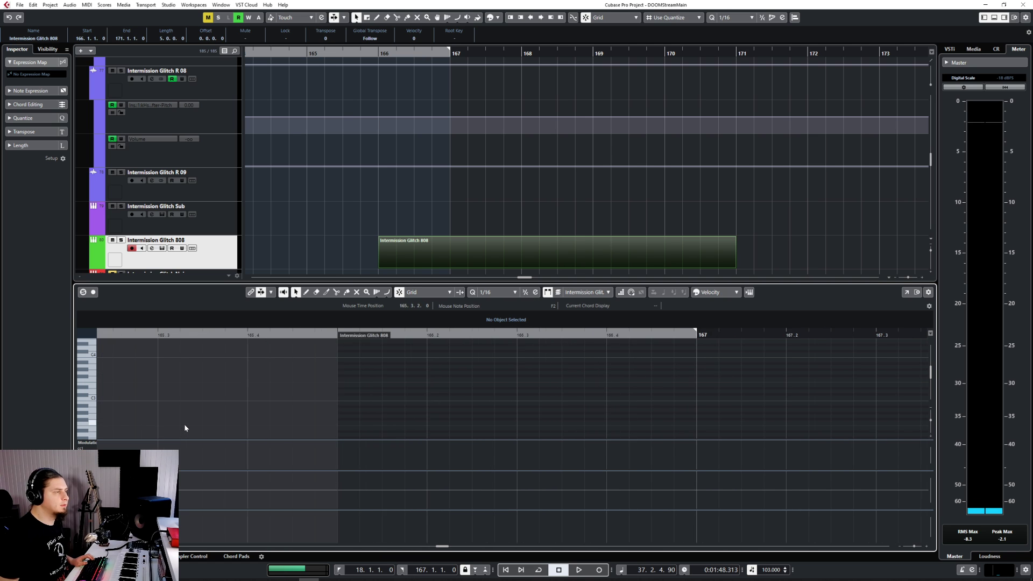
pyautogui.hscroll(3, 232, 427)
pyautogui.rightClick(269, 420)
pyautogui.click(279, 421)
pyautogui.scroll(-5, 278, 411)
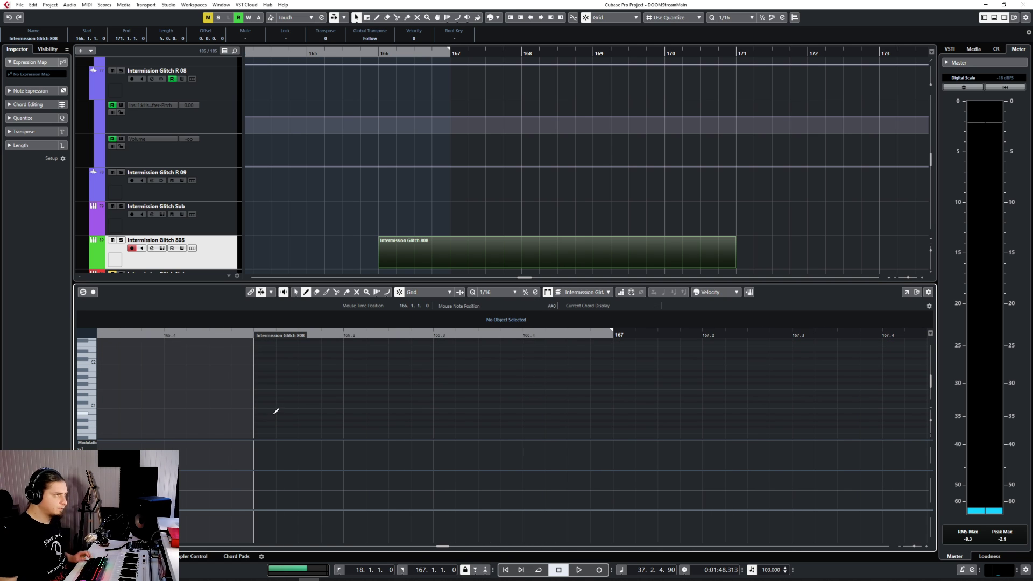
pyautogui.scroll(1, 92, 393)
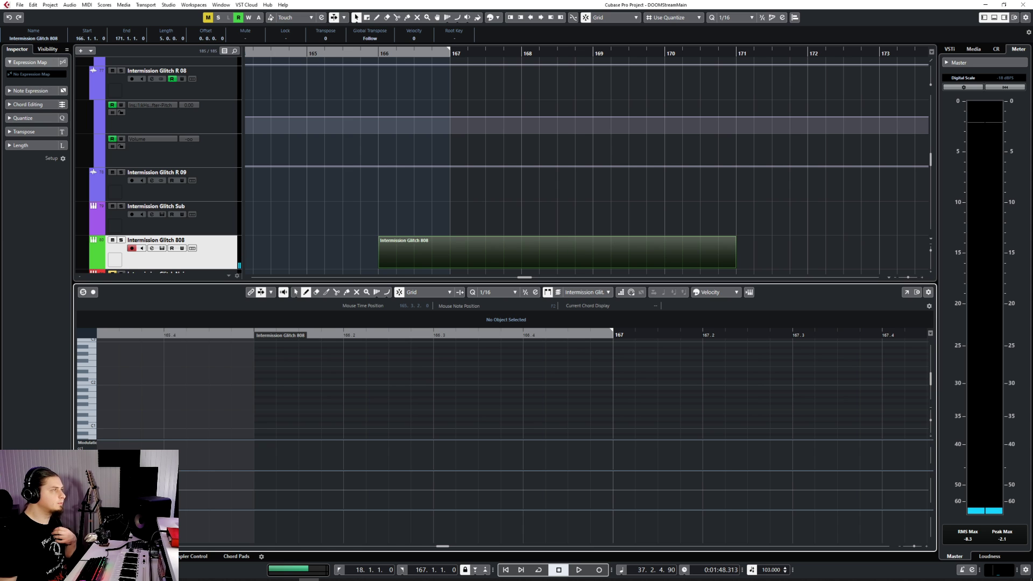
pyautogui.press('Return')
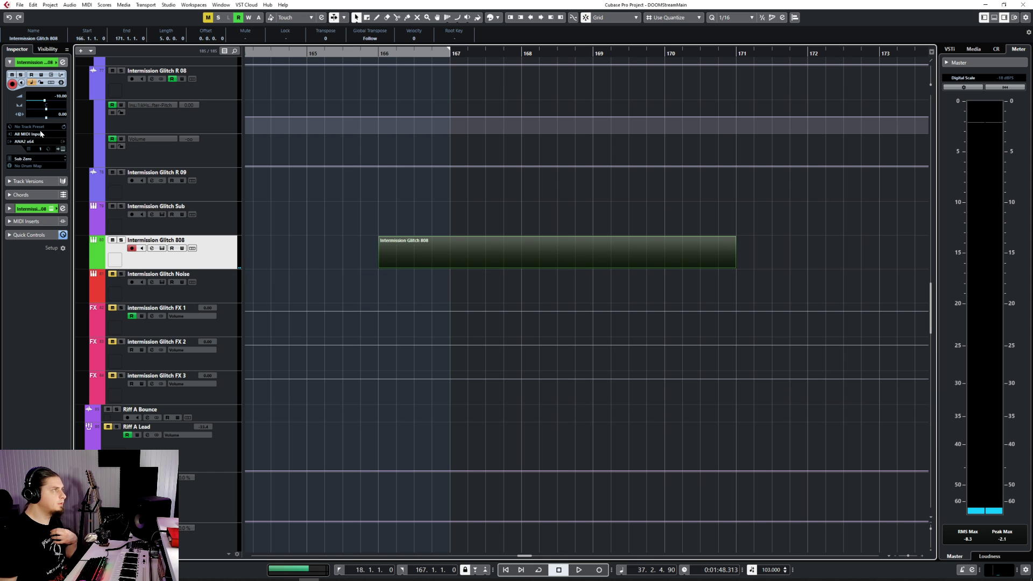
# Play back the existing Intermission Glitch section from shortly before bar 105.
pyautogui.scroll(-5, 292, 268)
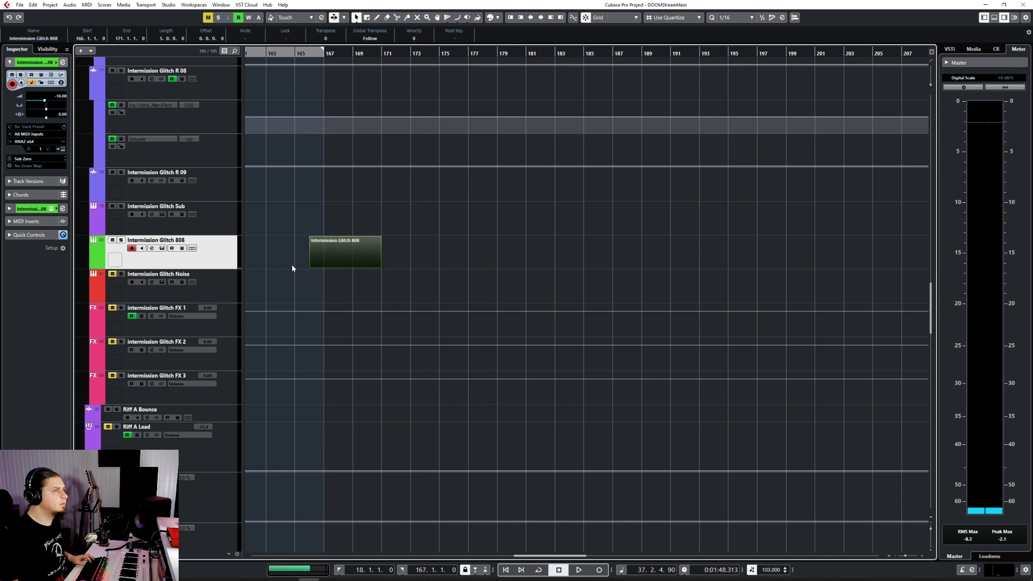
pyautogui.hscroll(-10, 293, 268)
pyautogui.hscroll(1, 292, 268)
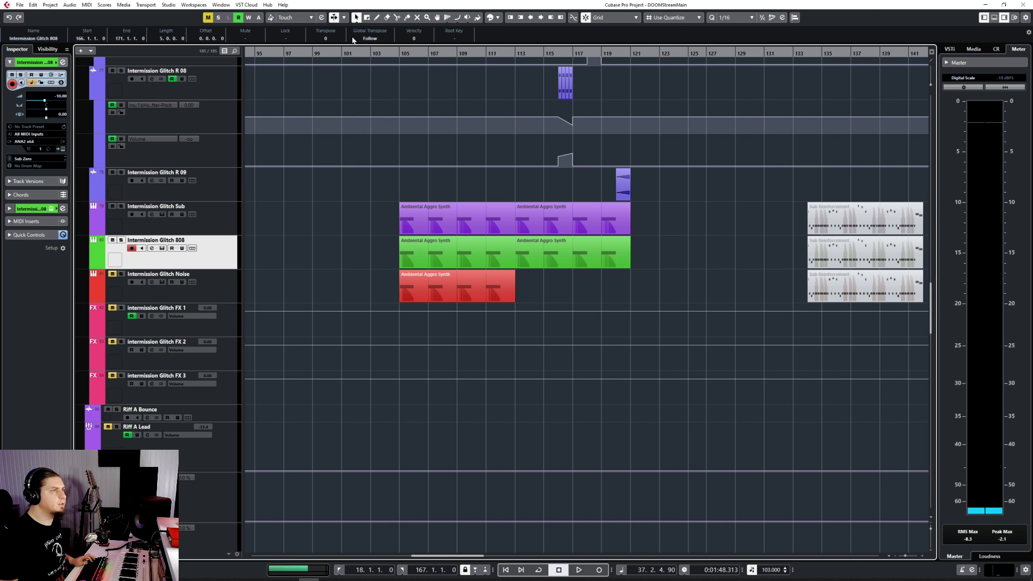
pyautogui.click(382, 52)
pyautogui.press('space')
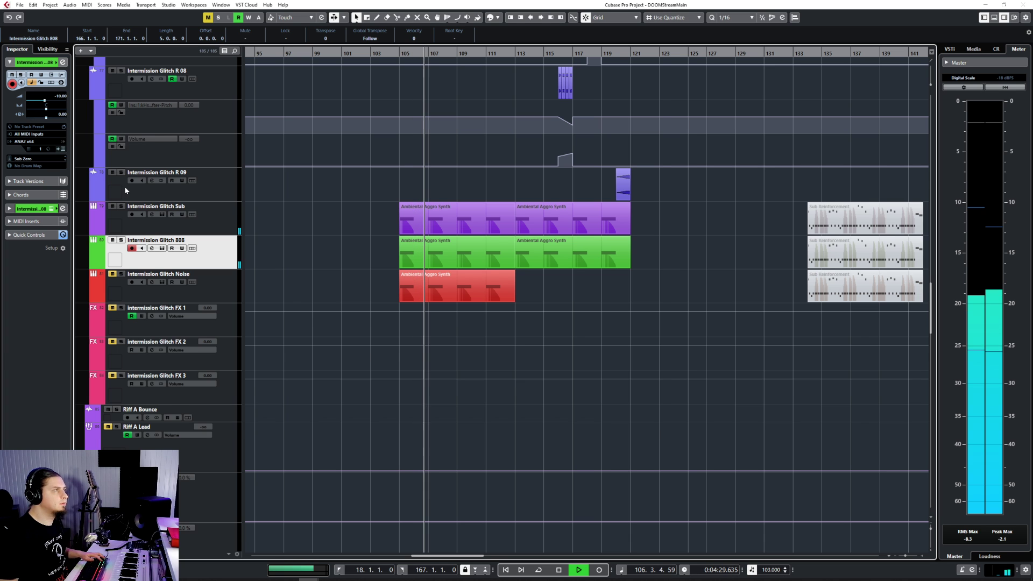
pyautogui.press('F3')
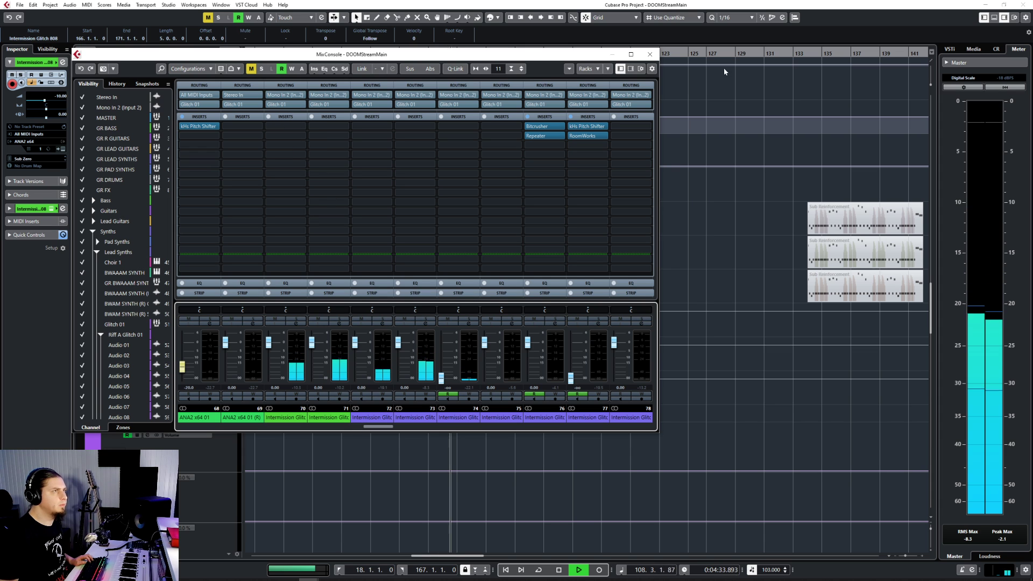
pyautogui.click(648, 56)
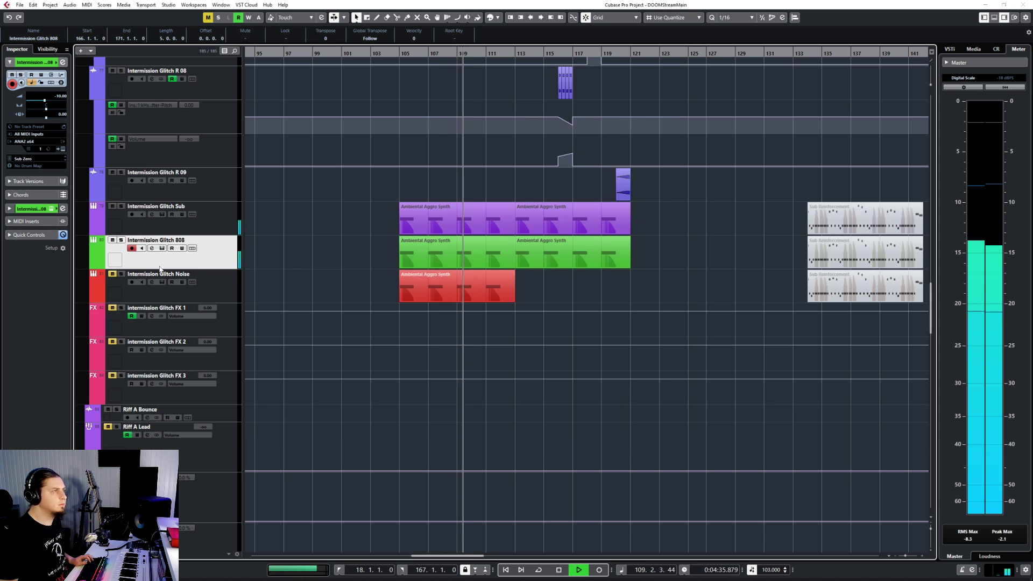
pyautogui.press('space')
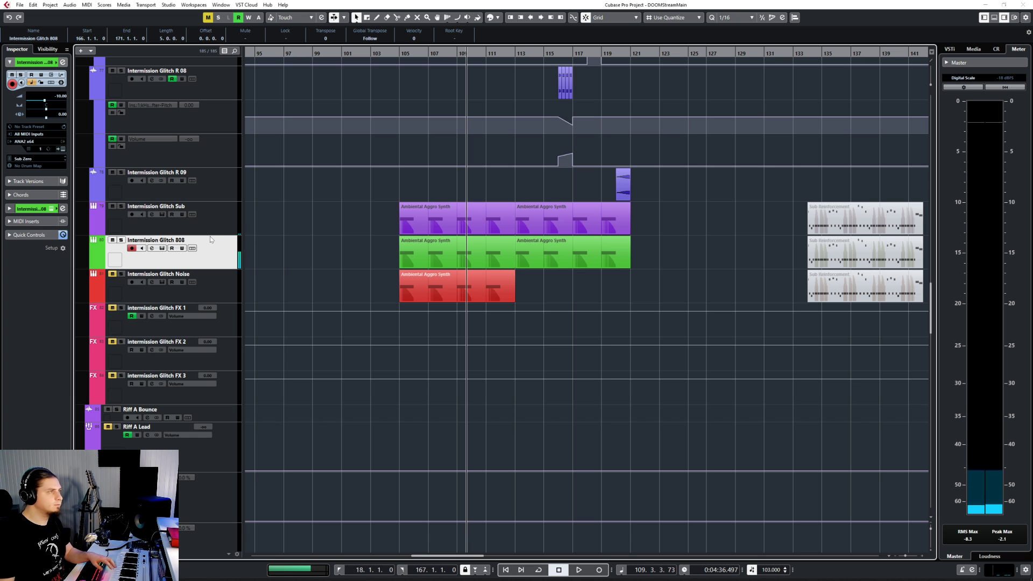
# Inspect the routing and inserts of the ANA2 and Intermission Glitch channels in the MixConsole.
pyautogui.press('F3')
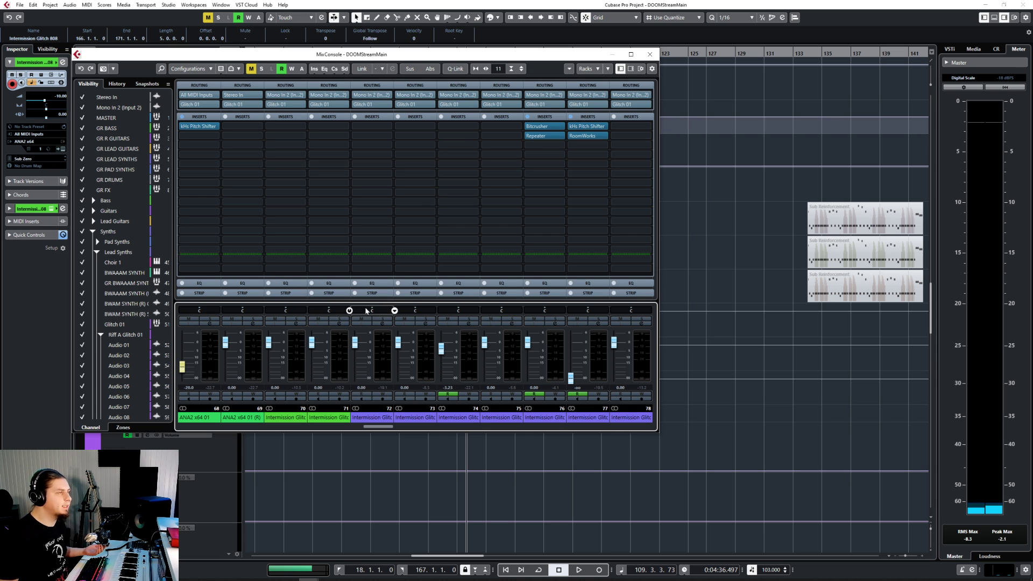
pyautogui.moveTo(379, 427); pyautogui.dragTo(369, 429)
pyautogui.moveTo(321, 57); pyautogui.dragTo(497, 91)
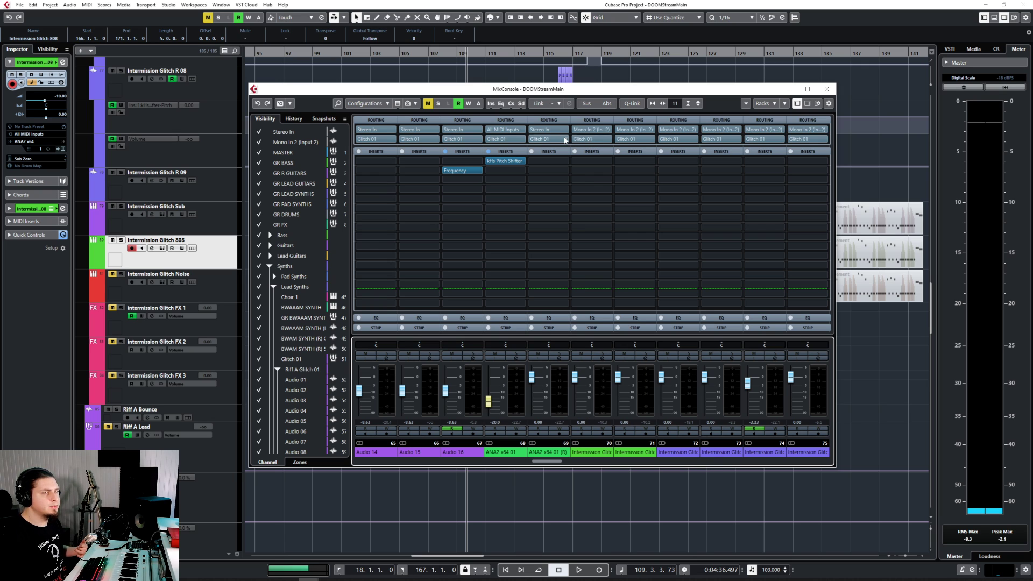
pyautogui.click(826, 89)
# Solo the Glitch 01 group and listen to the glitch section with only its channels audible.
pyautogui.scroll(3, 528, 347)
pyautogui.scroll(10, 528, 346)
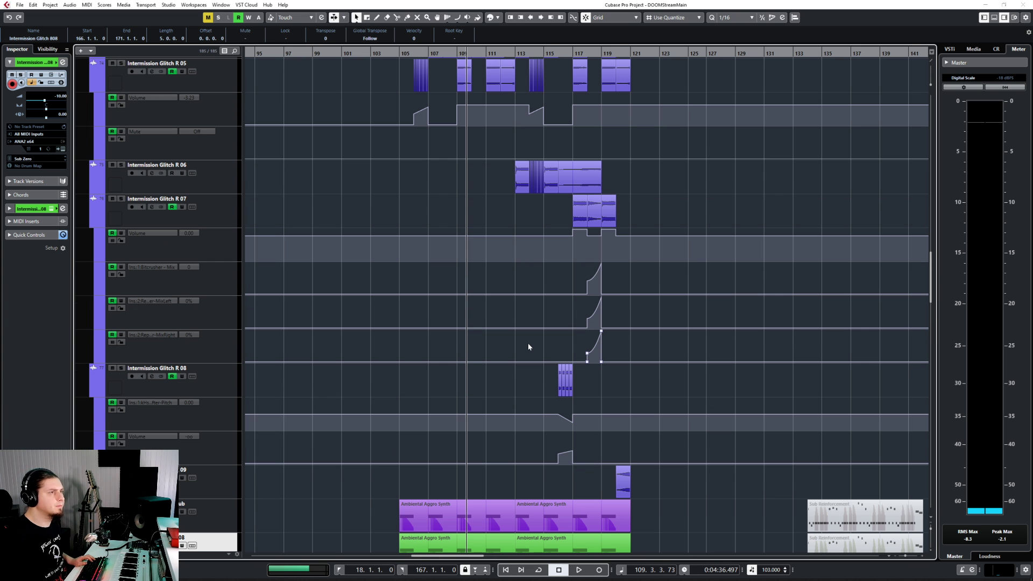
pyautogui.scroll(-10, 528, 344)
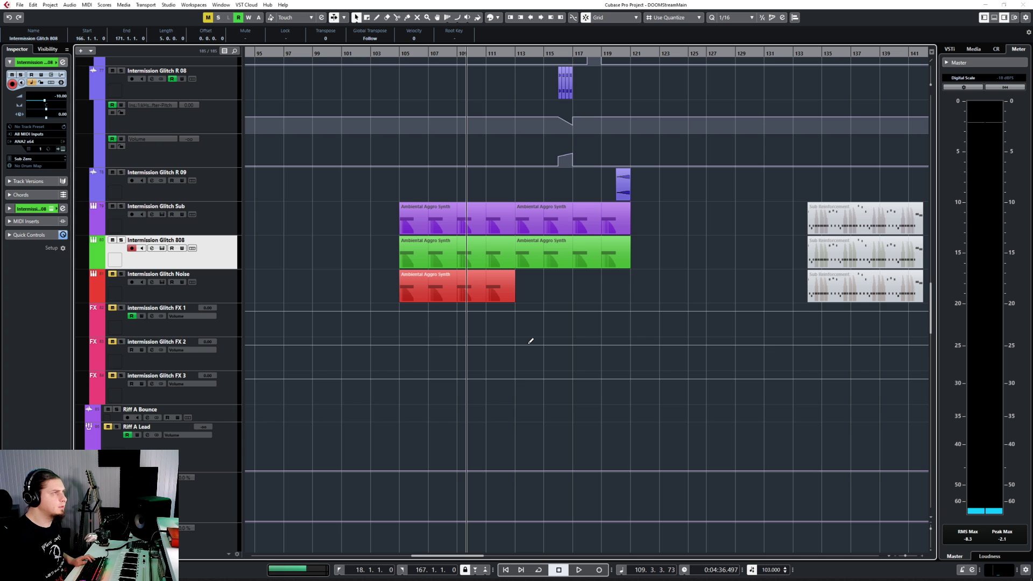
pyautogui.scroll(10, 528, 344)
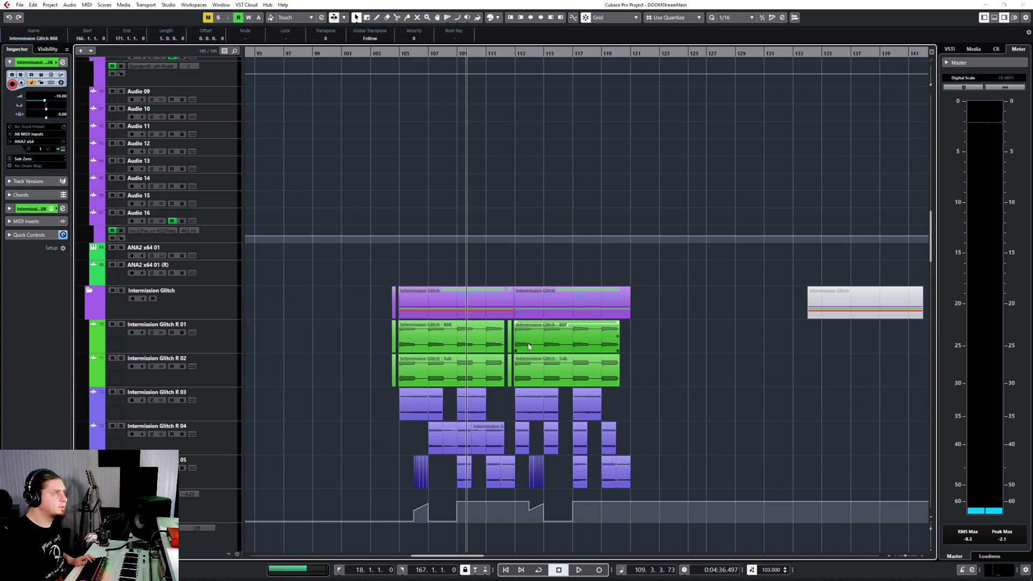
pyautogui.scroll(6, 529, 346)
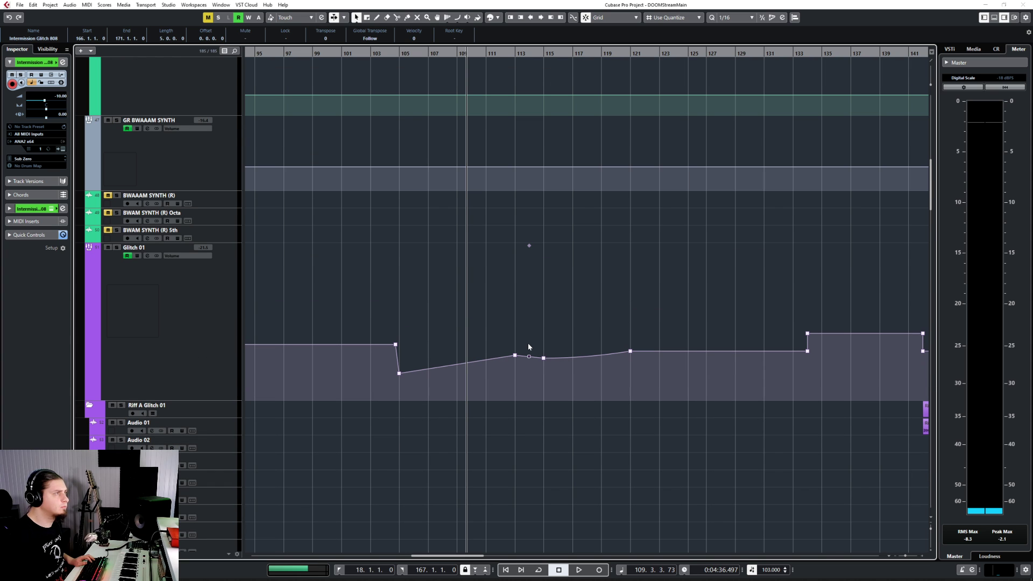
pyautogui.press('space')
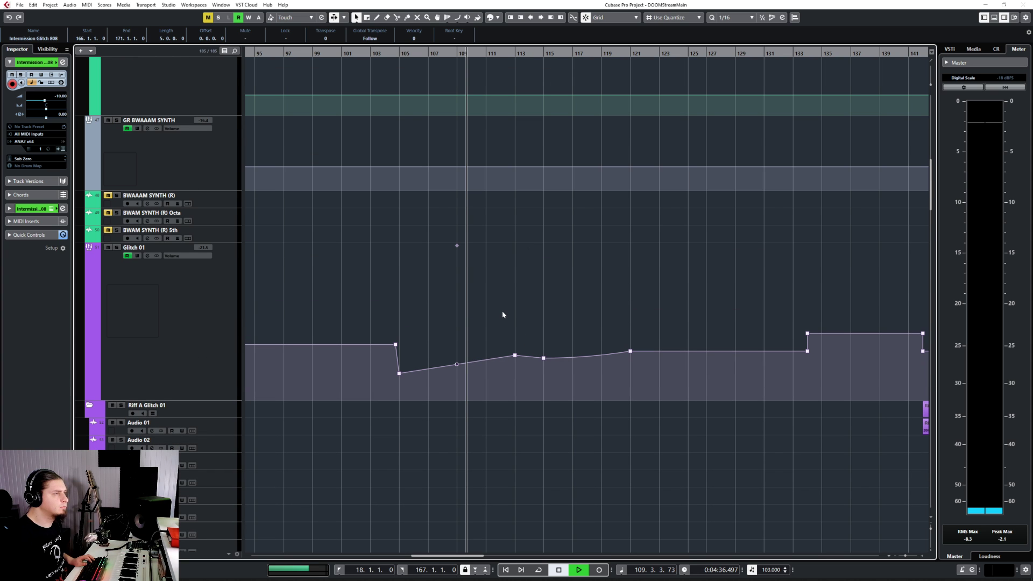
pyautogui.click(147, 309)
pyautogui.press('s')
pyautogui.scroll(-12, 373, 287)
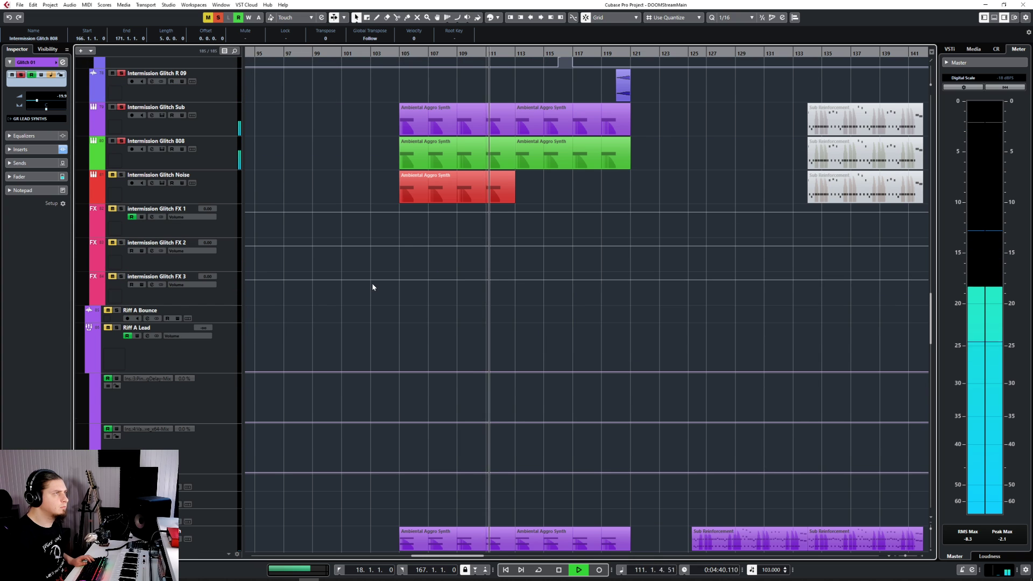
pyautogui.scroll(6, 372, 287)
pyautogui.press('space')
# Select the Intermission Glitch 808 track and inspect its output routing options in the MixConsole, leaving the bus assignment as is.
pyautogui.click(223, 359)
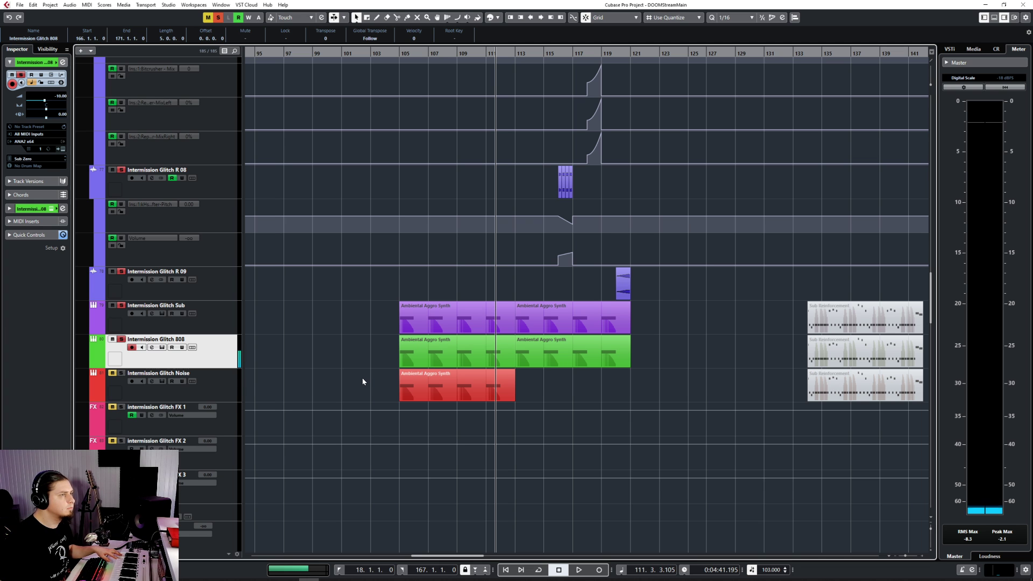
pyautogui.scroll(6, 466, 323)
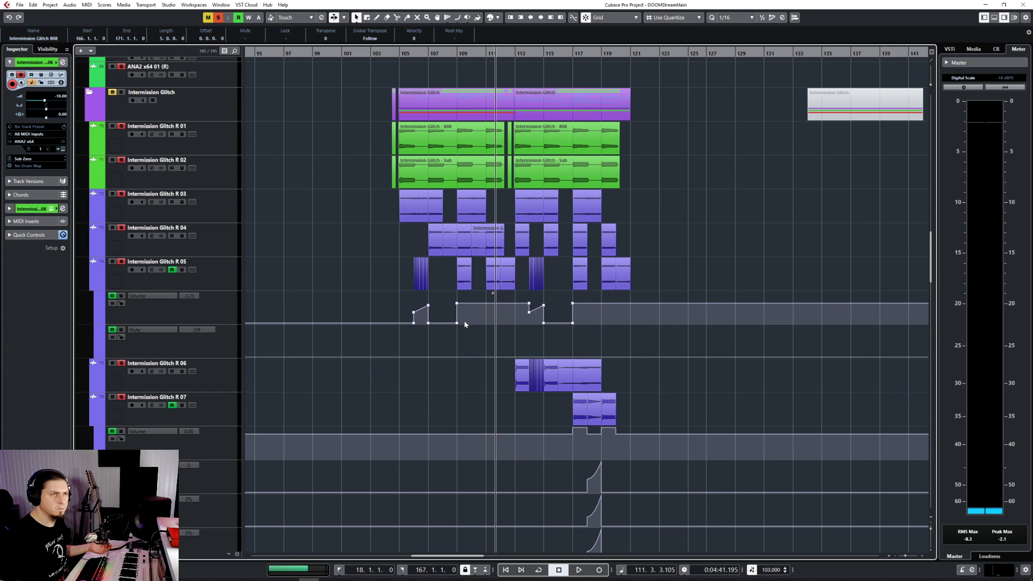
pyautogui.scroll(-3, 466, 324)
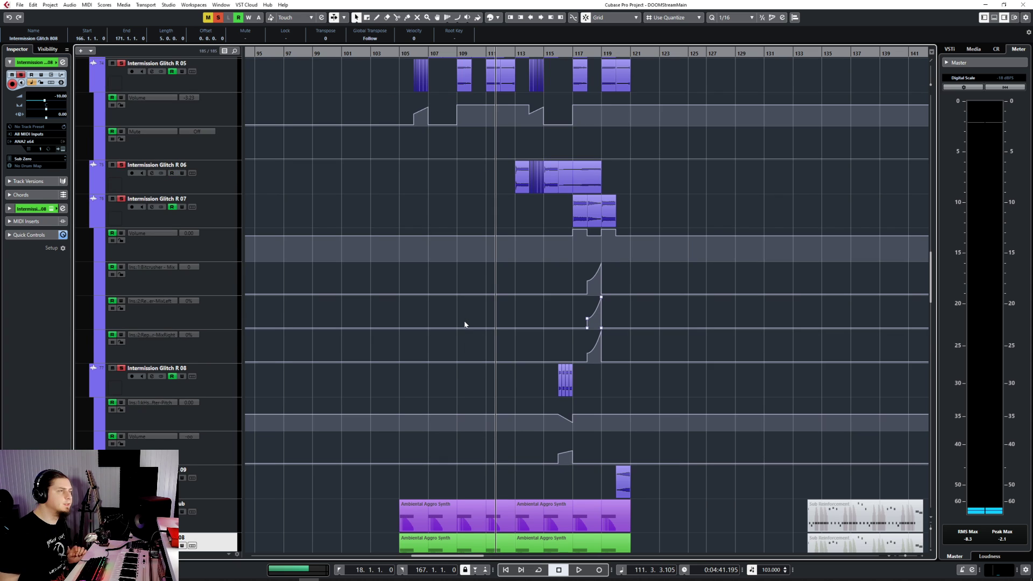
pyautogui.scroll(-4, 466, 325)
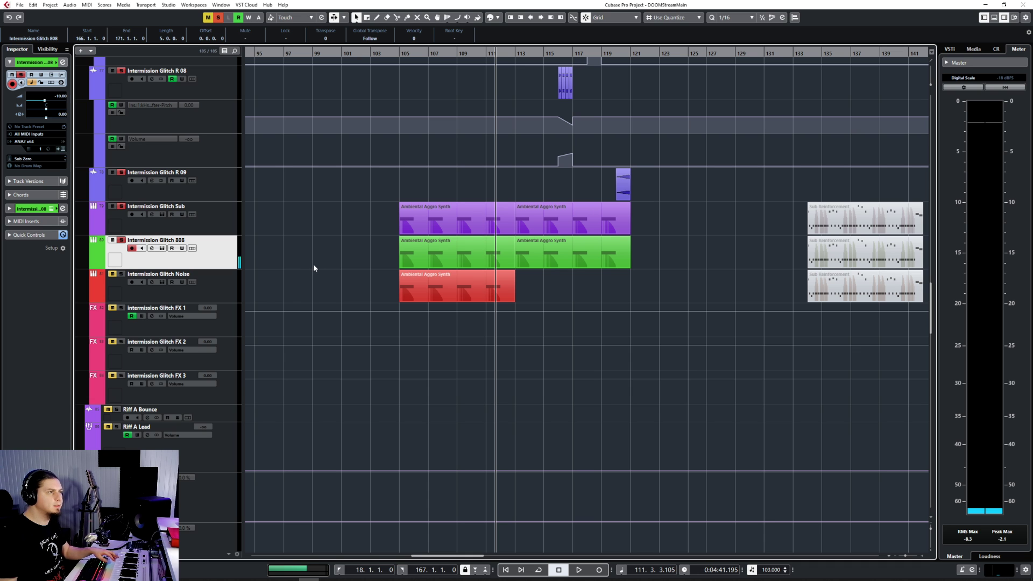
pyautogui.press('F3')
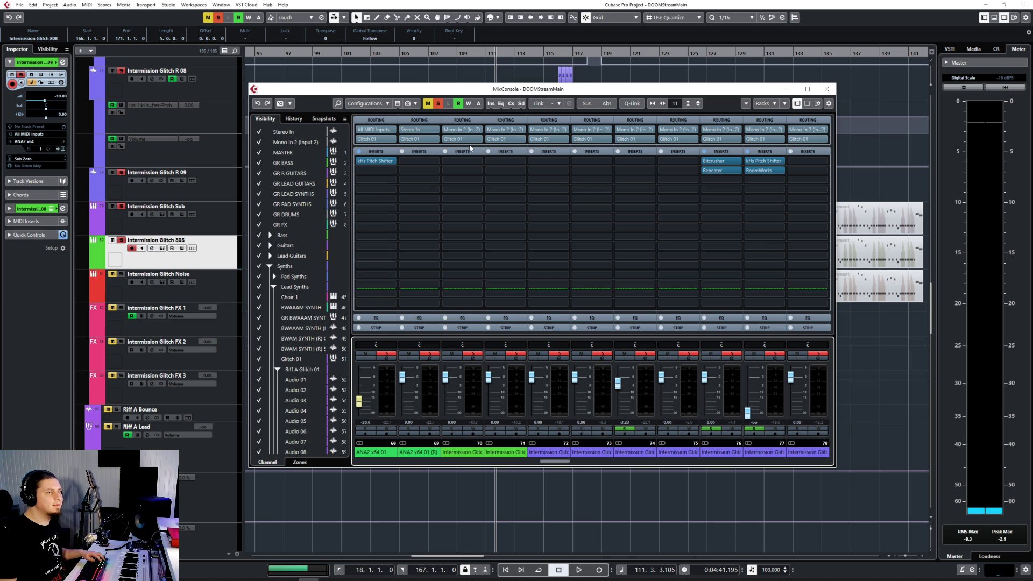
pyautogui.click(466, 455)
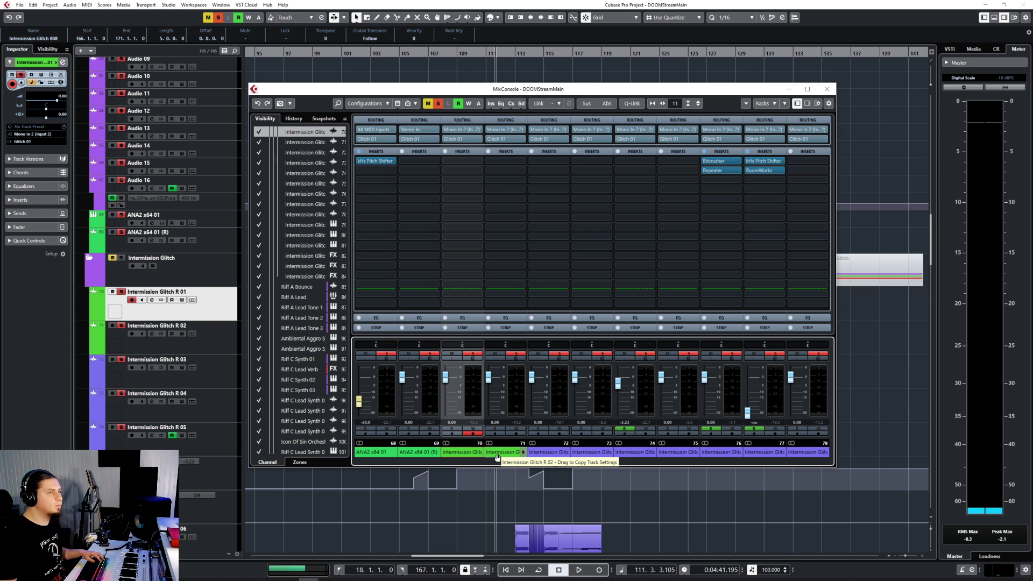
pyautogui.moveTo(553, 464); pyautogui.dragTo(584, 461)
pyautogui.click(585, 455)
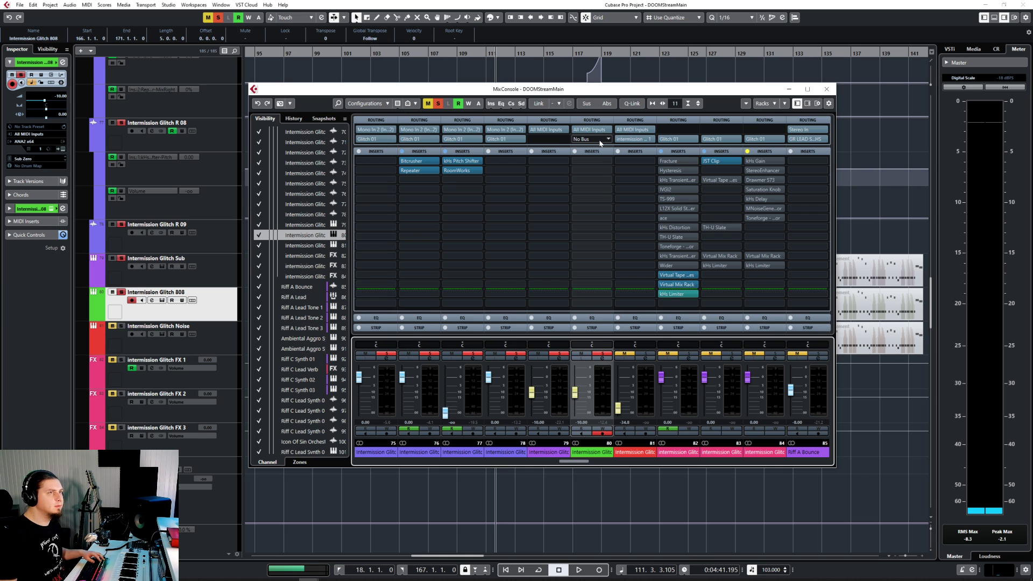
pyautogui.click(601, 141)
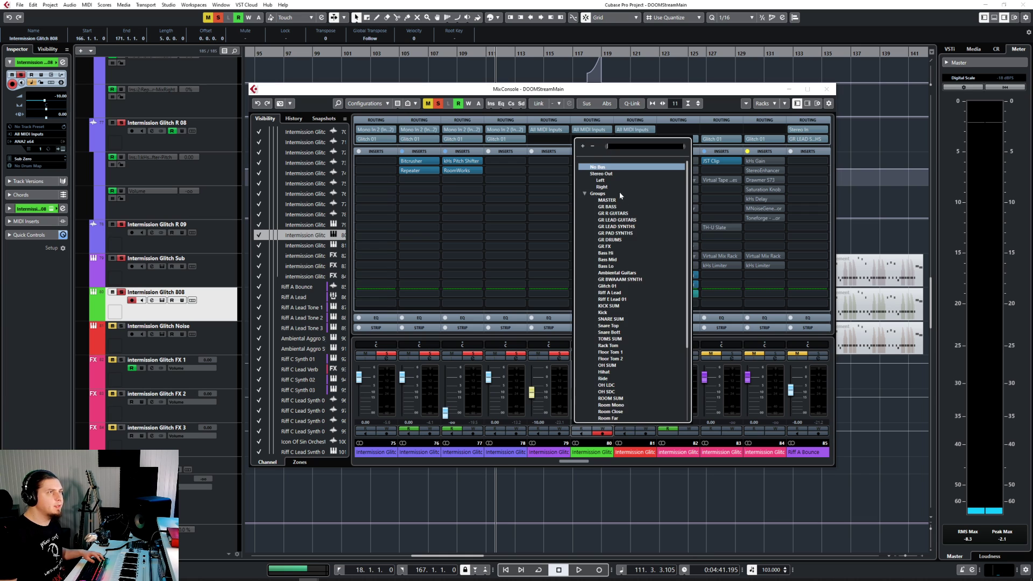
pyautogui.click(616, 85)
pyautogui.click(828, 89)
# Select the 808 event starting just before bar 105 on the Intermission Glitch R 01 track.
pyautogui.scroll(4, 492, 381)
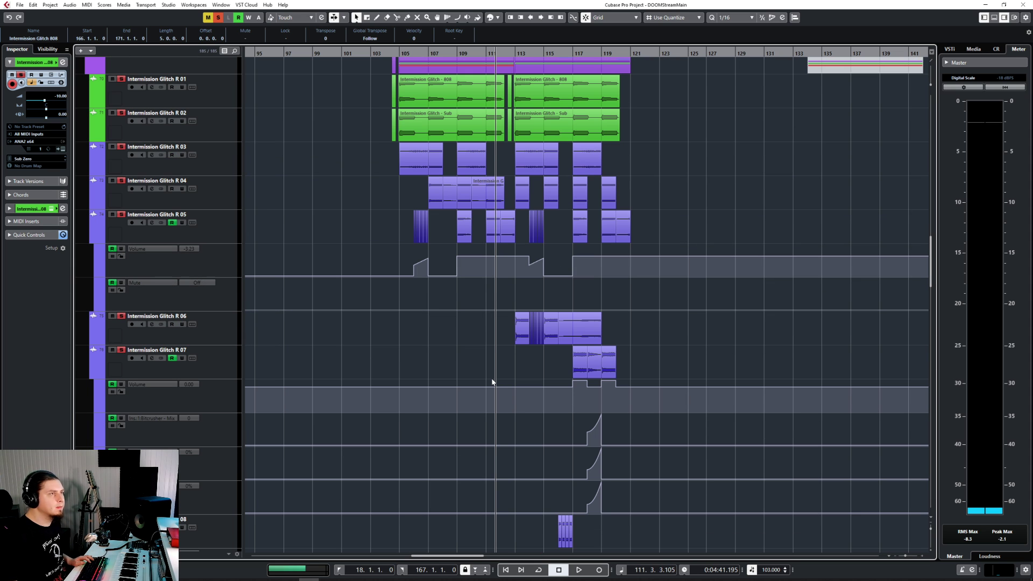
pyautogui.scroll(3, 446, 354)
pyautogui.scroll(4, 415, 357)
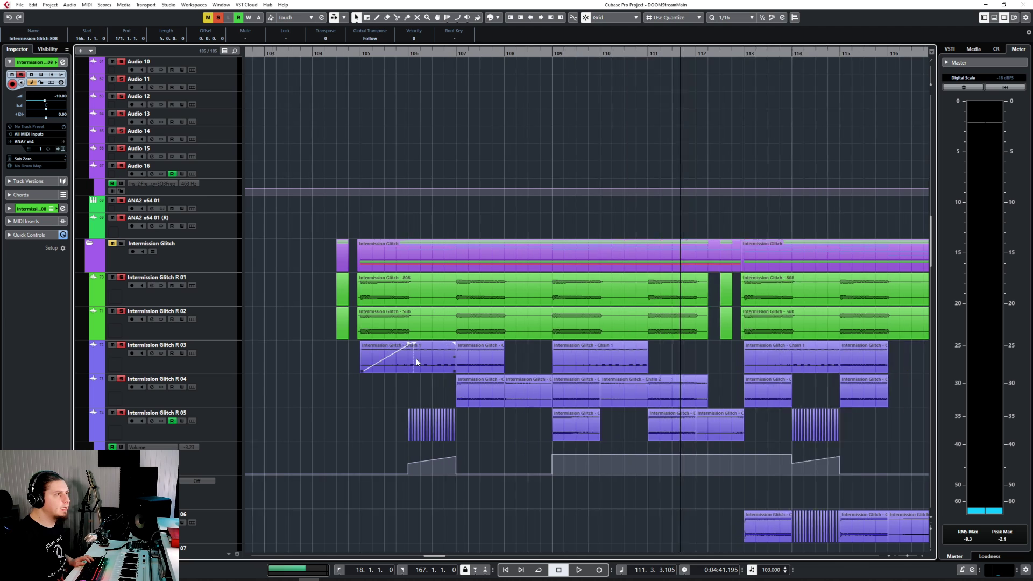
pyautogui.click(397, 299)
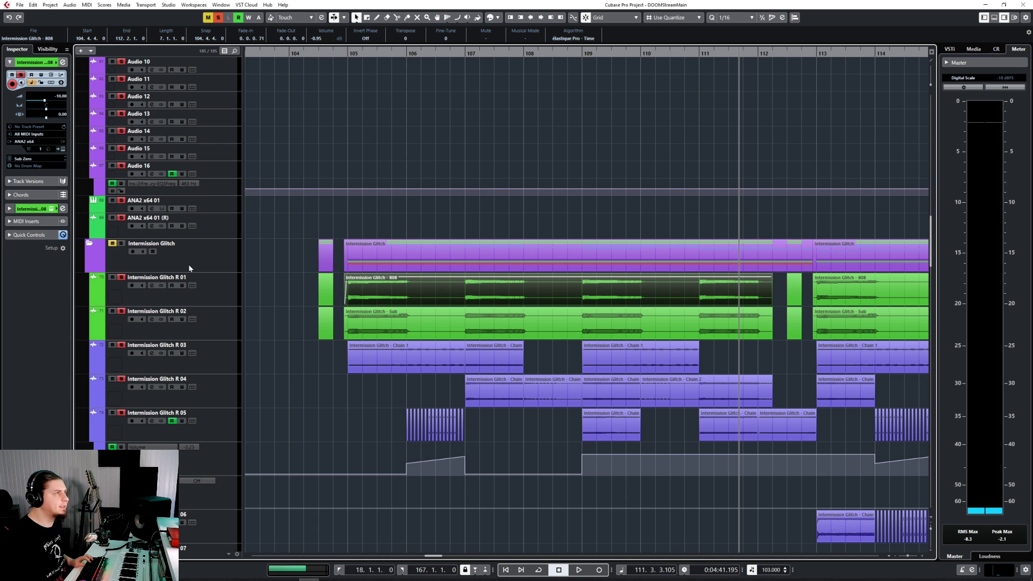
# Deactivate all active solo states in the project.
pyautogui.scroll(8, 288, 302)
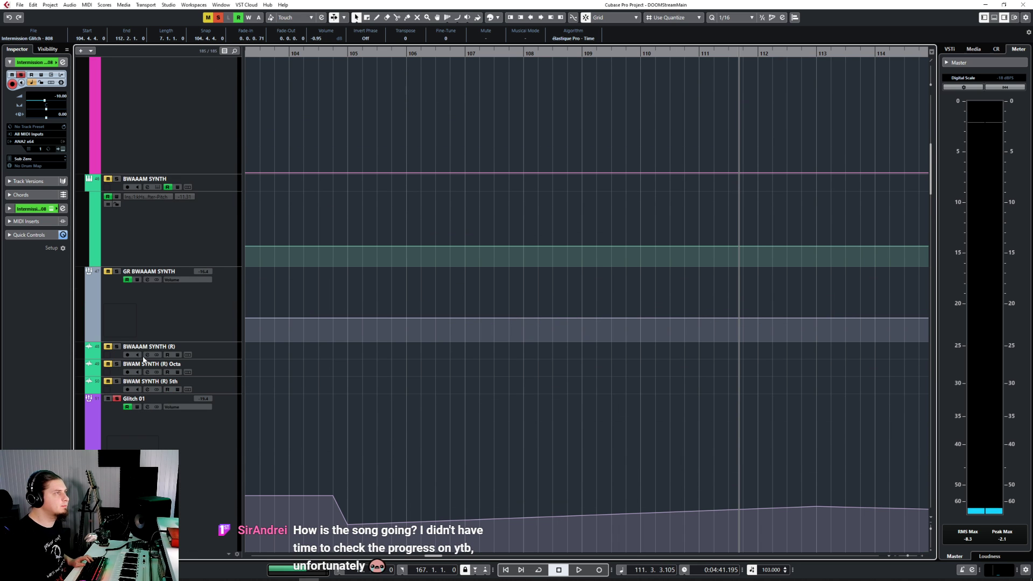
pyautogui.scroll(5, 487, 376)
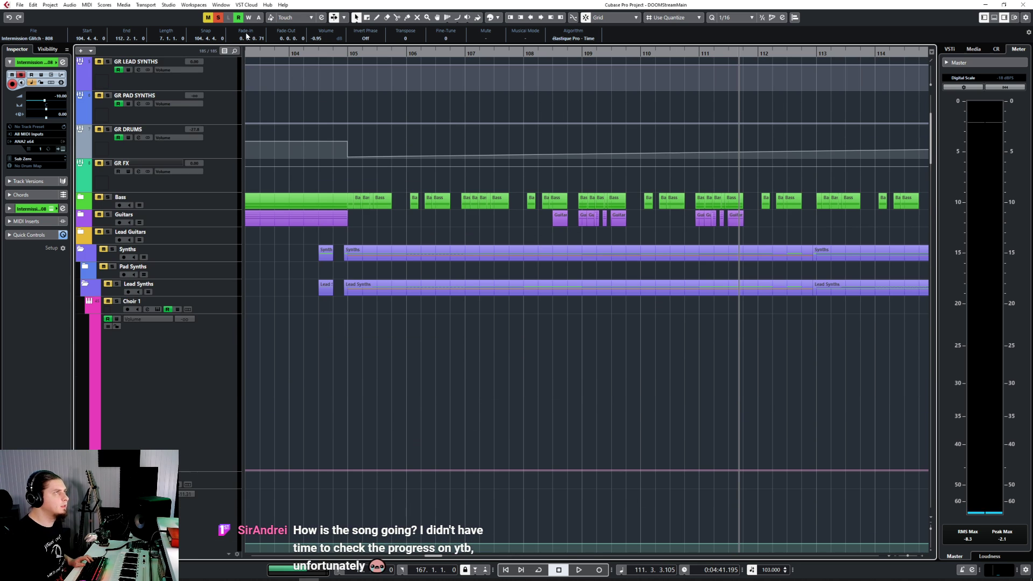
pyautogui.click(219, 20)
# Select the Intermission Glitch R 01 track as the destination and locate its empty section around bar 166.
pyautogui.scroll(-5, 545, 378)
pyautogui.scroll(-5, 544, 378)
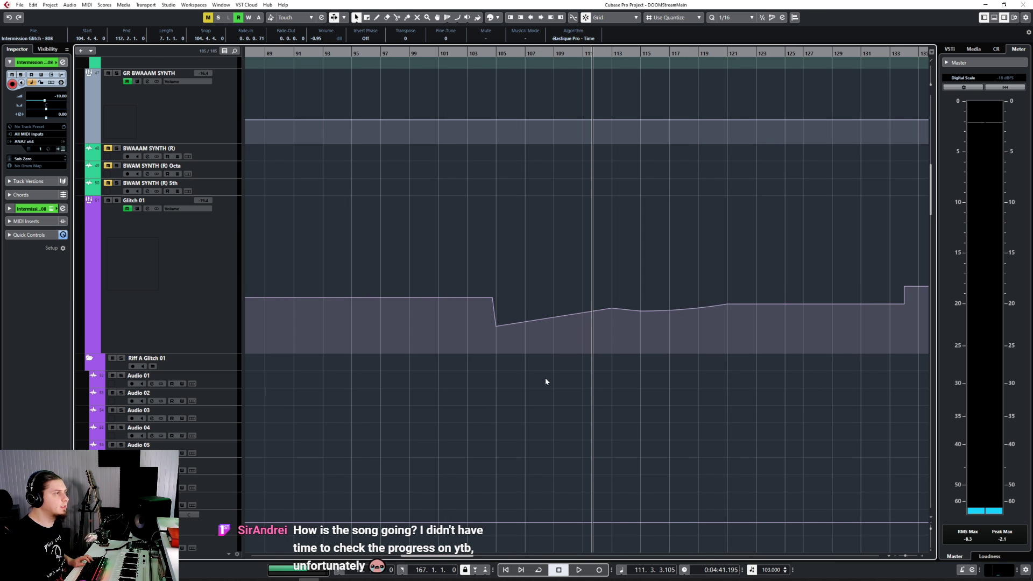
pyautogui.scroll(4, 555, 381)
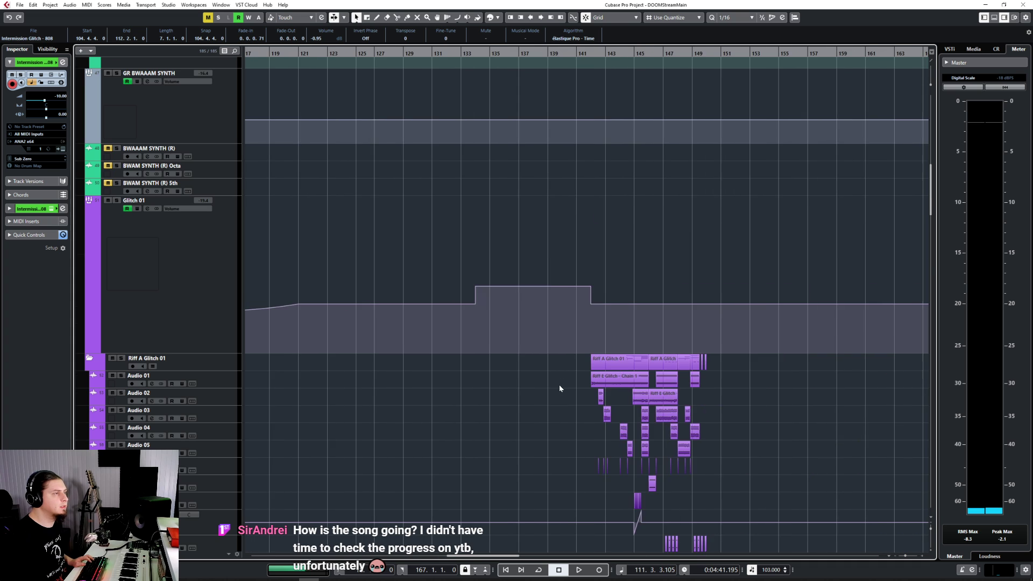
pyautogui.scroll(-5, 560, 386)
pyautogui.click(227, 291)
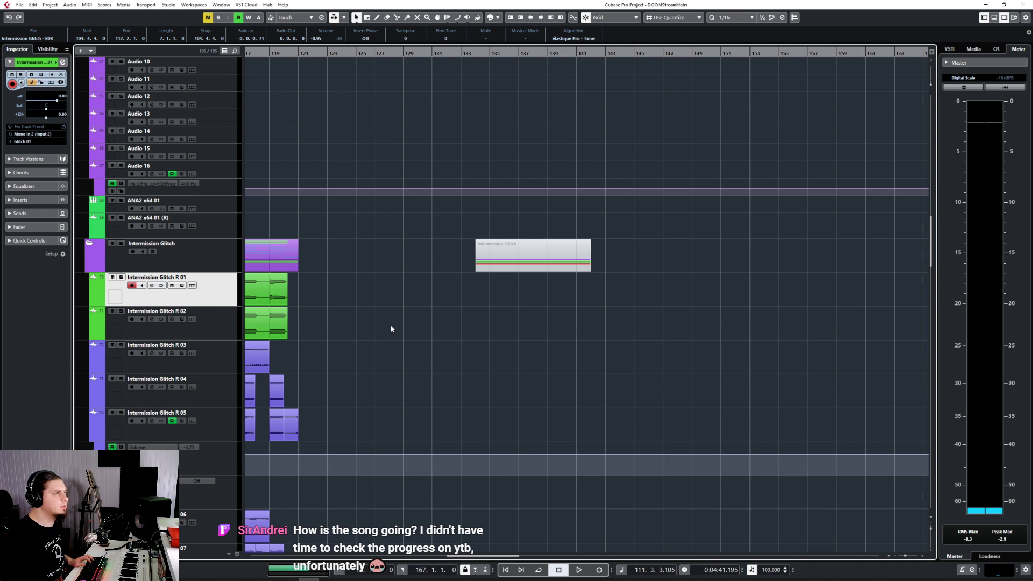
pyautogui.scroll(4, 377, 320)
pyautogui.scroll(-4, 356, 312)
pyautogui.hscroll(-6, 371, 319)
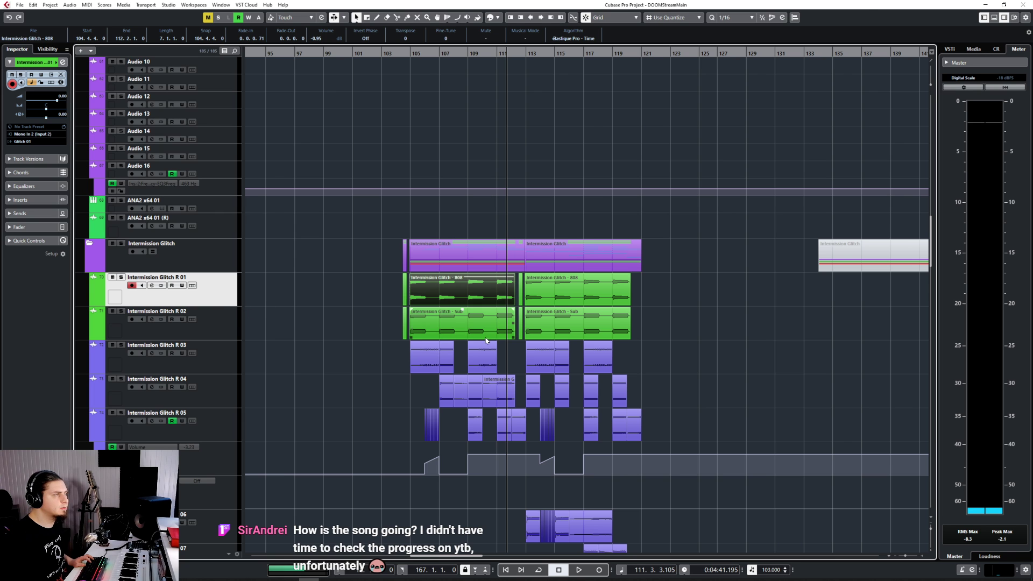
pyautogui.hscroll(20, 520, 339)
pyautogui.hscroll(-8, 520, 339)
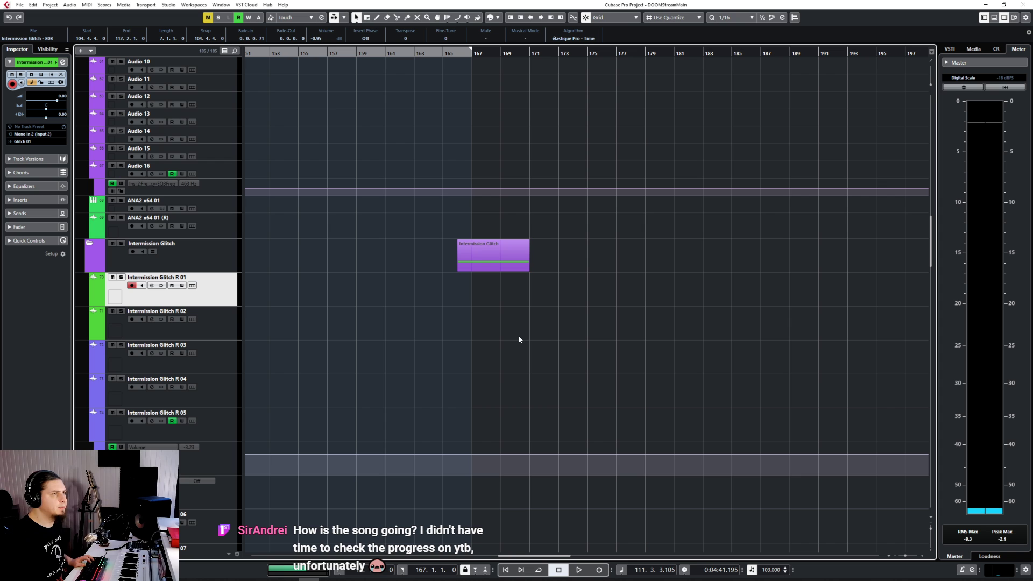
# Play back the passage from just before bar 166 with all channels audible.
pyautogui.click(455, 54)
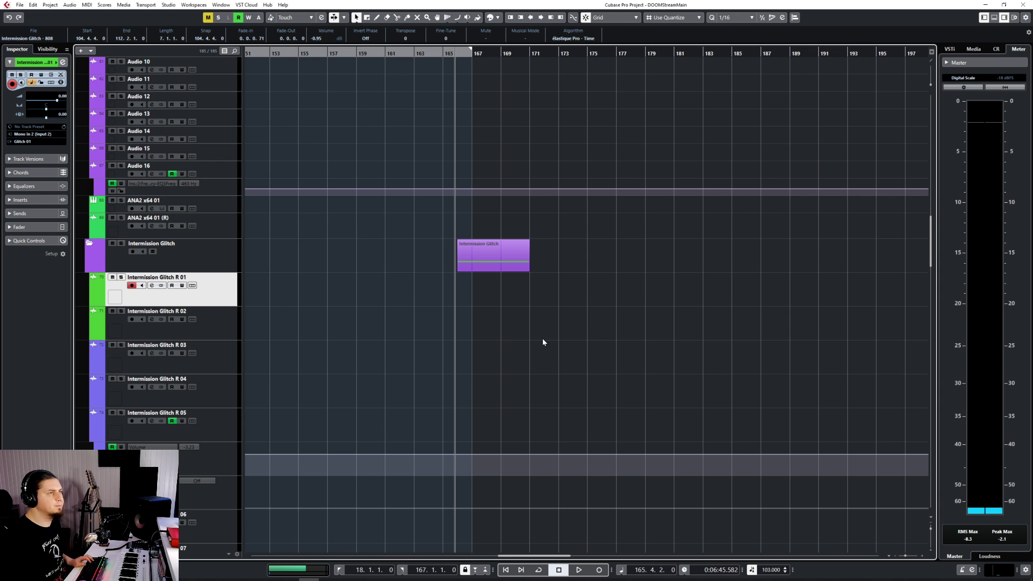
pyautogui.scroll(5, 553, 354)
pyautogui.scroll(-3, 553, 354)
pyautogui.scroll(-6, 554, 353)
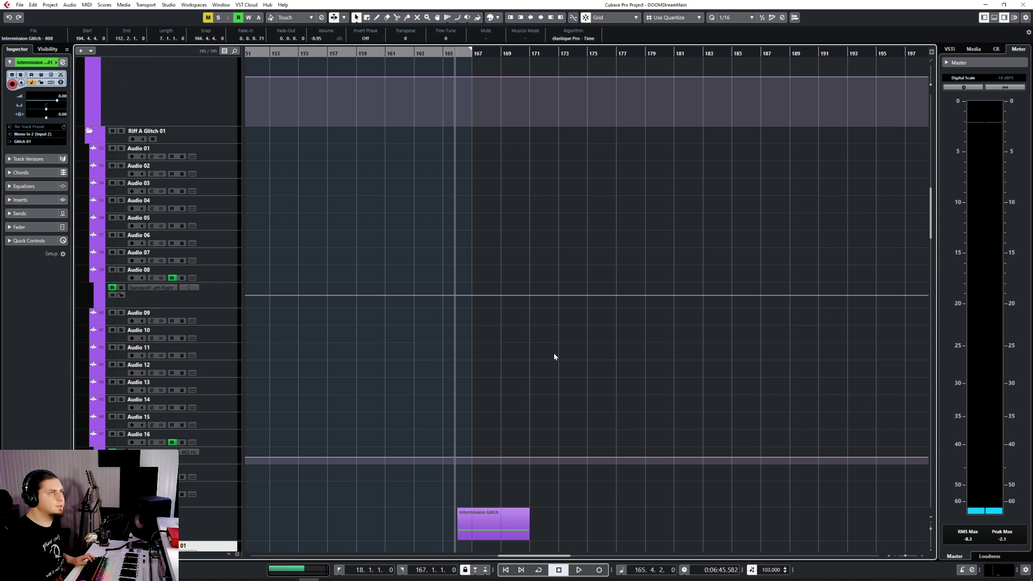
pyautogui.press('space')
pyautogui.scroll(-3, 538, 446)
pyautogui.scroll(4, 497, 341)
pyautogui.scroll(3, 454, 315)
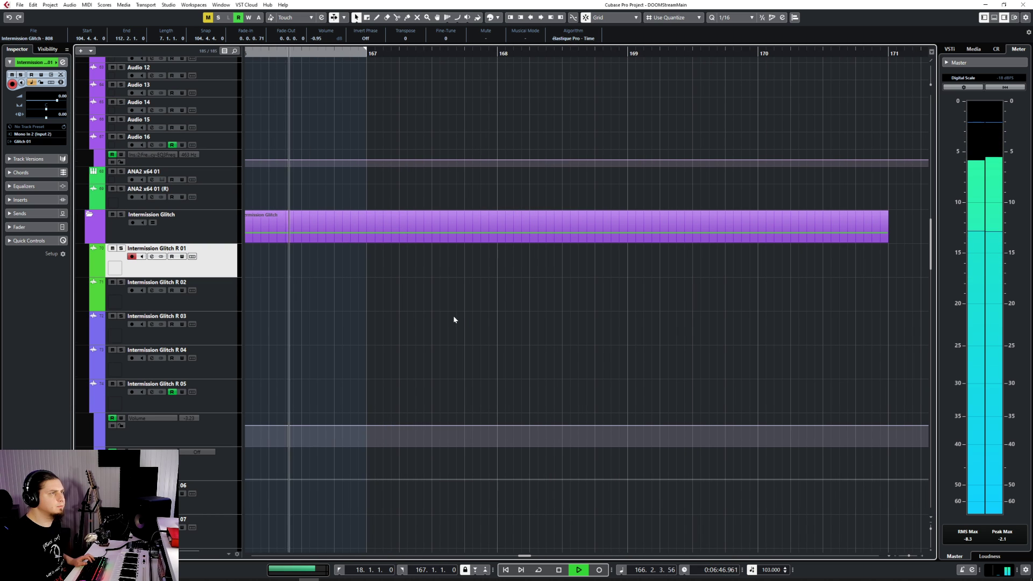
pyautogui.press('space')
# Paste the copied 808 event at bar 166 on Intermission Glitch R 01 and shift its start to 165.4.4.
pyautogui.hscroll(-2, 451, 315)
pyautogui.click(440, 53)
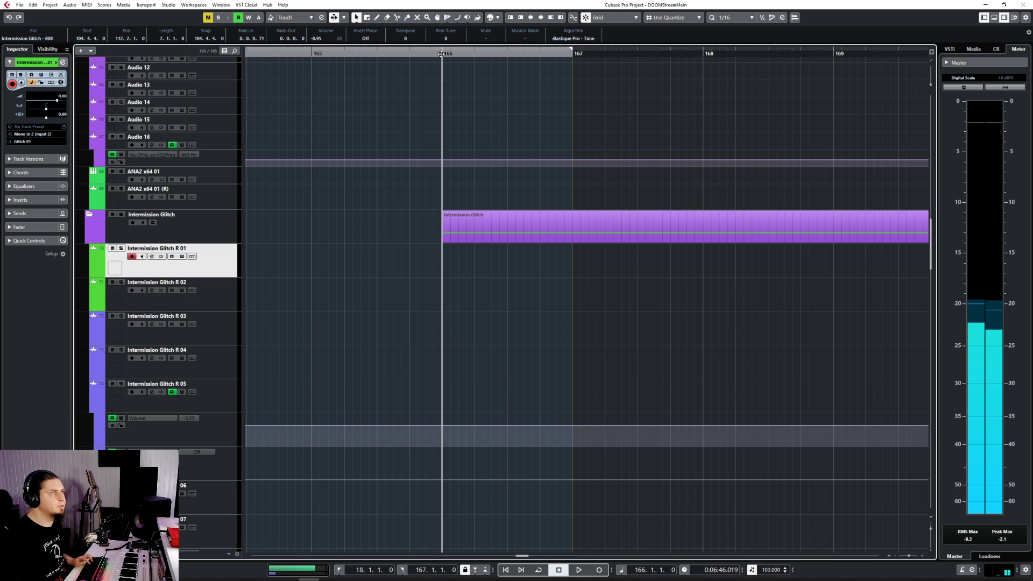
pyautogui.hotkey('ctrl', 'v')
pyautogui.scroll(3, 469, 280)
pyautogui.scroll(2, 470, 281)
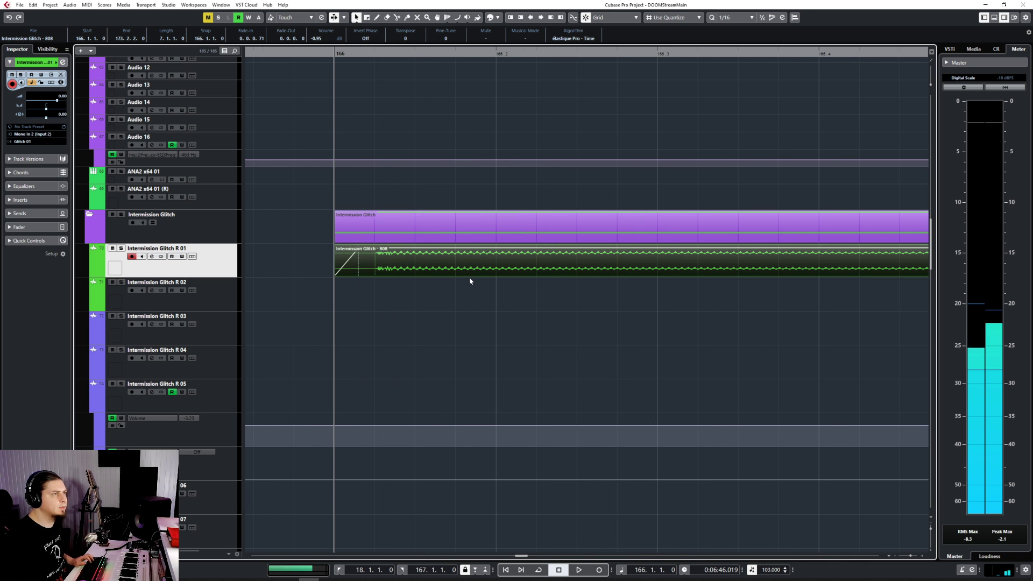
pyautogui.hscroll(-2, 470, 280)
pyautogui.moveTo(512, 269); pyautogui.dragTo(485, 264)
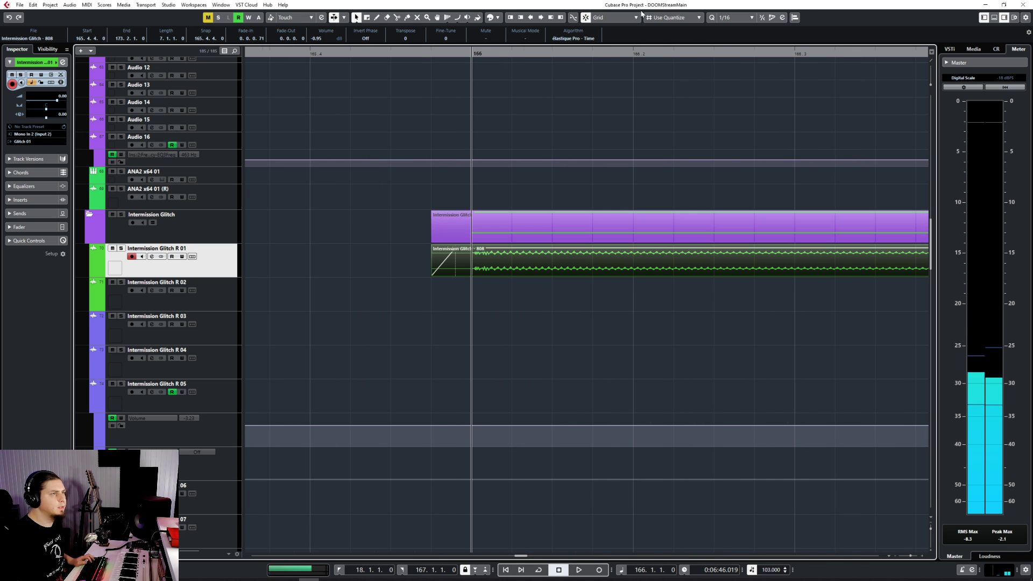
pyautogui.click(735, 17)
pyautogui.click(732, 51)
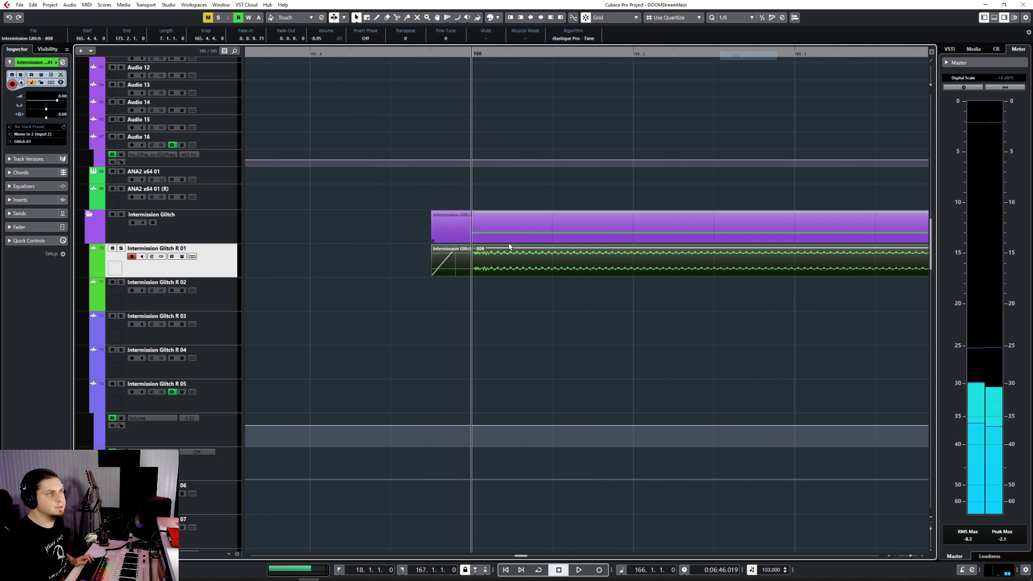
pyautogui.click(735, 18)
pyautogui.click(738, 63)
# Cut the pasted 808 event down to a single 1/16 slice running from 166.1.1 to 166.1.2.
pyautogui.rightClick(508, 276)
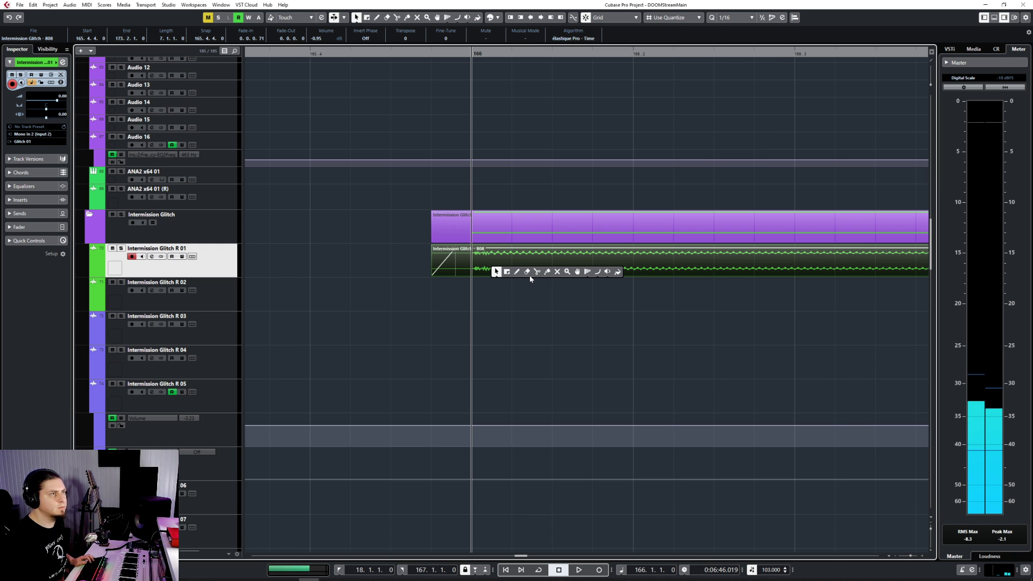
pyautogui.click(538, 272)
pyautogui.click(512, 267)
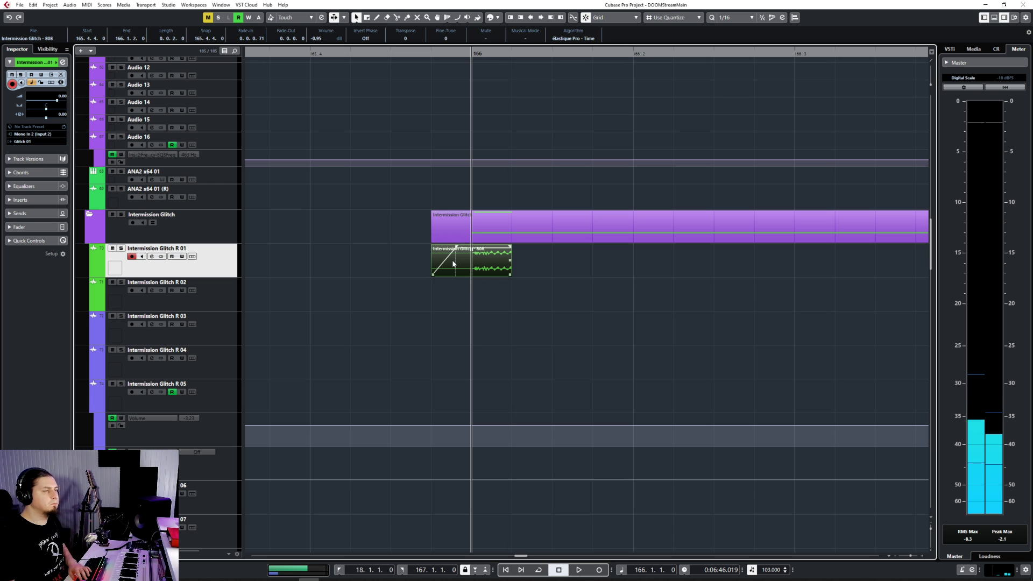
pyautogui.press('Delete')
pyautogui.moveTo(430, 276); pyautogui.dragTo(472, 276)
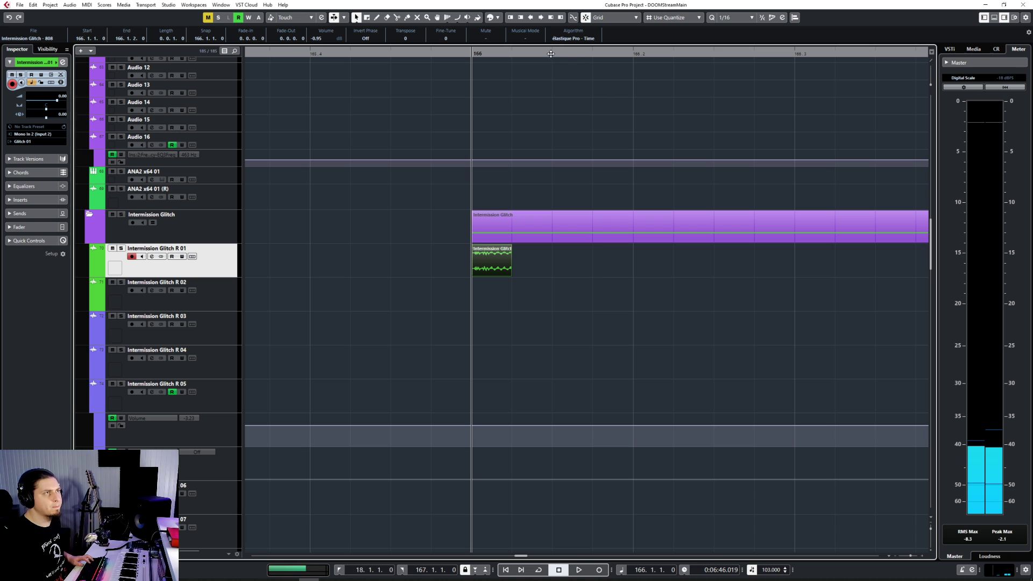
# Paste copies of the short 808 slice at 166.1.4 and 166.2.3 on Intermission Glitch R 01.
pyautogui.click(592, 53)
pyautogui.hotkey('ctrl', 'v')
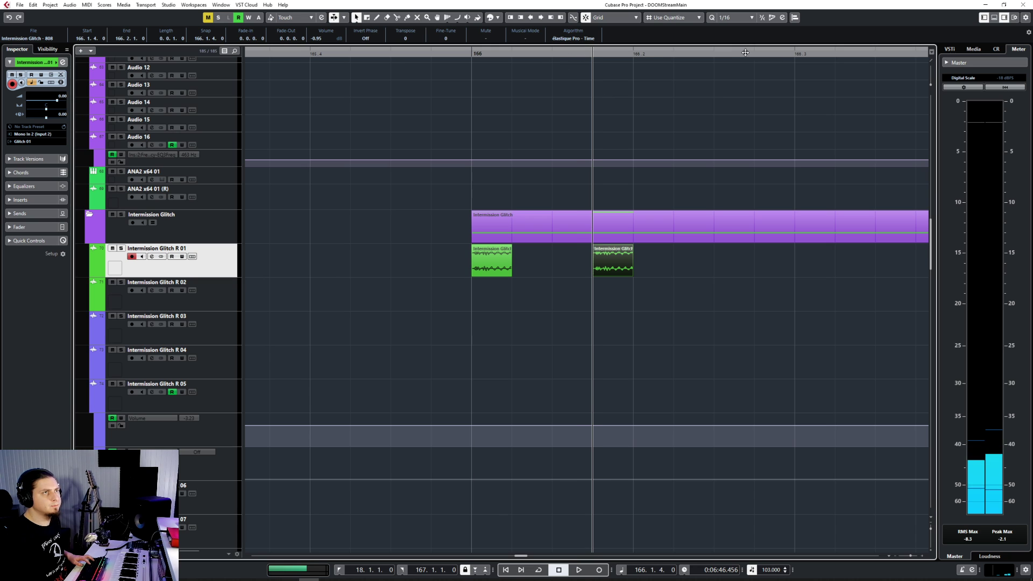
pyautogui.click(715, 56)
pyautogui.hotkey('ctrl', 'v')
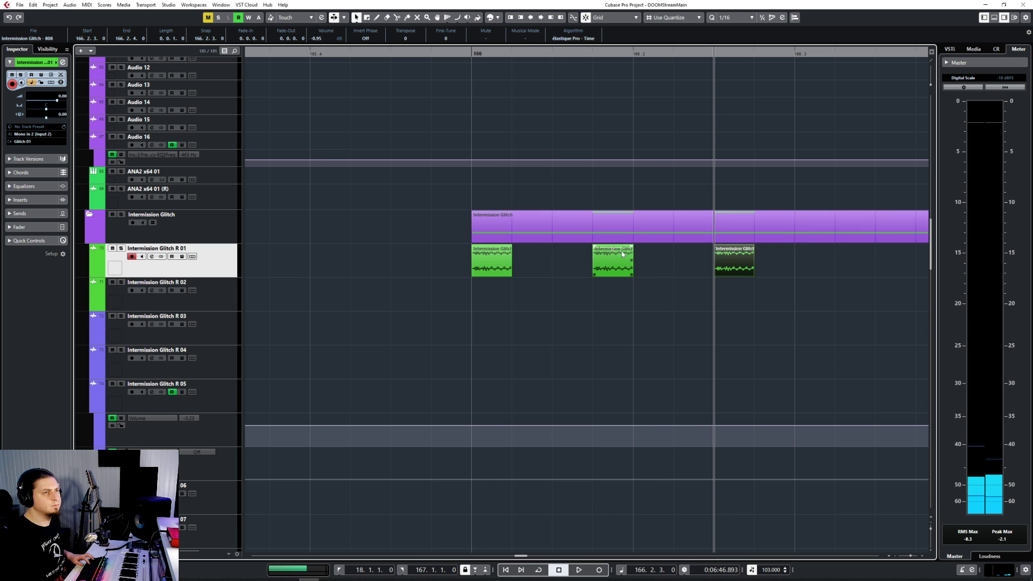
# Play back the first three 808 slices from just before bar 166.
pyautogui.scroll(-3, 623, 254)
pyautogui.hscroll(3, 623, 255)
pyautogui.click(329, 53)
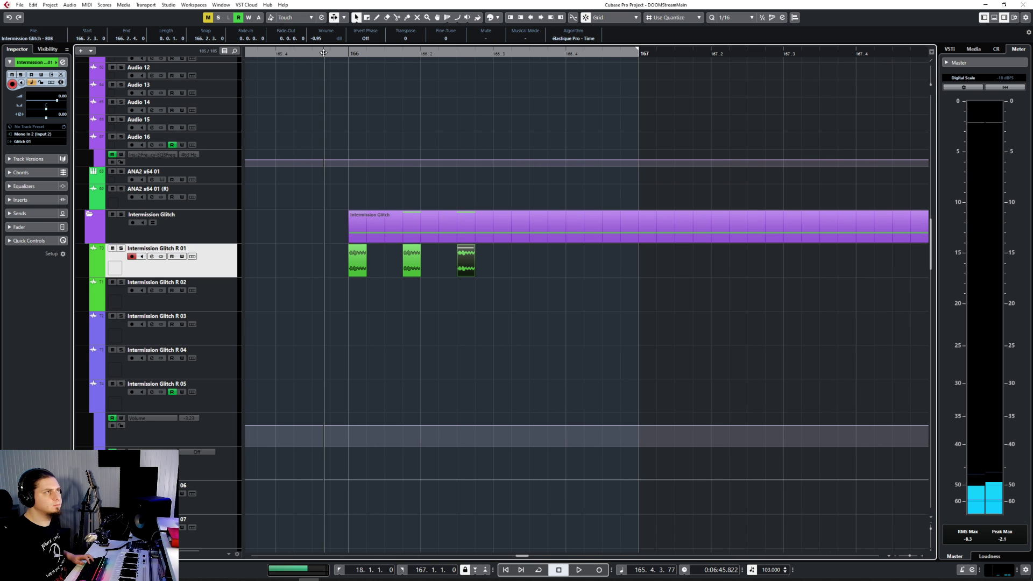
pyautogui.press('space')
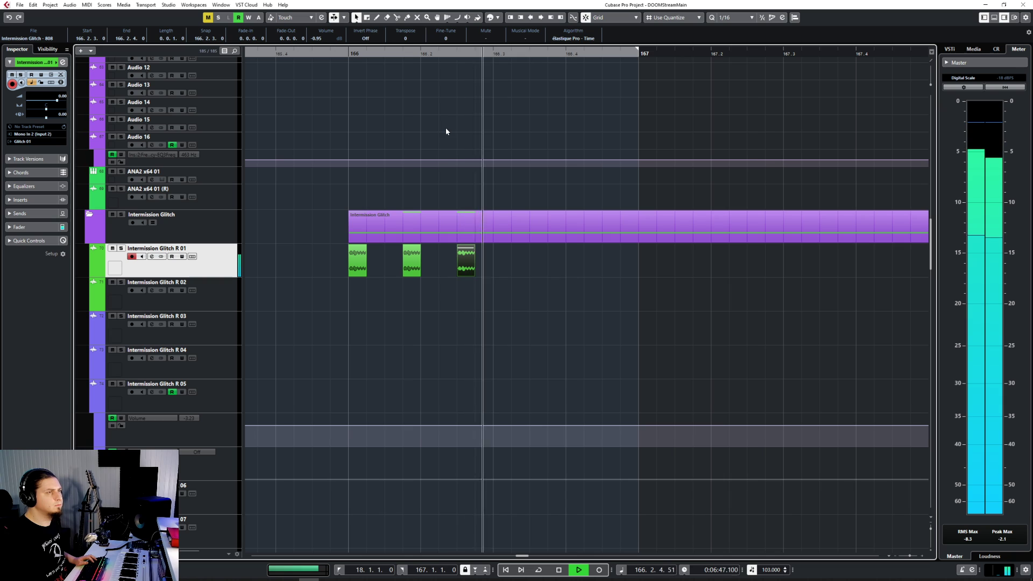
pyautogui.press('space')
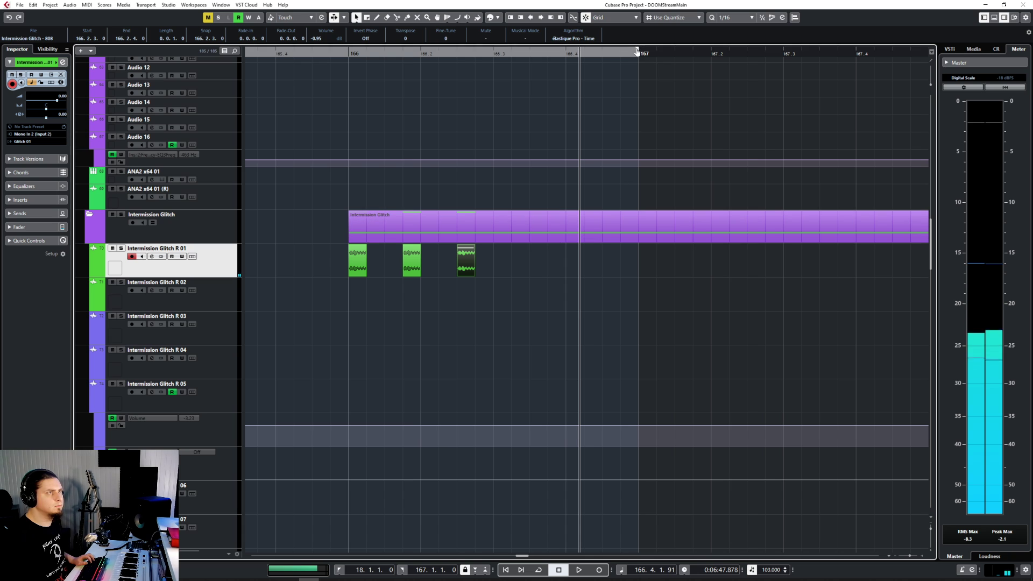
# Set the locator range from 166.1.1 to 167.2.1.
pyautogui.moveTo(639, 49)
pyautogui.mouseDown()
pyautogui.moveTo(296, 63)
pyautogui.moveTo(730, 48)
pyautogui.moveTo(710, 48)
pyautogui.mouseUp()
pyautogui.moveTo(505, 260); pyautogui.dragTo(459, 279)
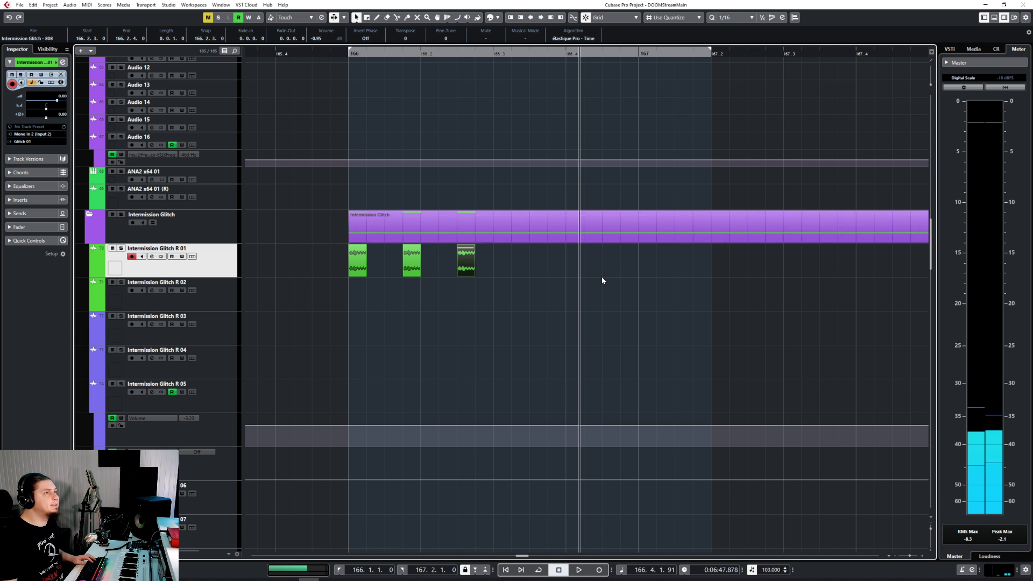
pyautogui.scroll(-5, 602, 279)
pyautogui.scroll(8, 602, 279)
pyautogui.scroll(-15, 601, 281)
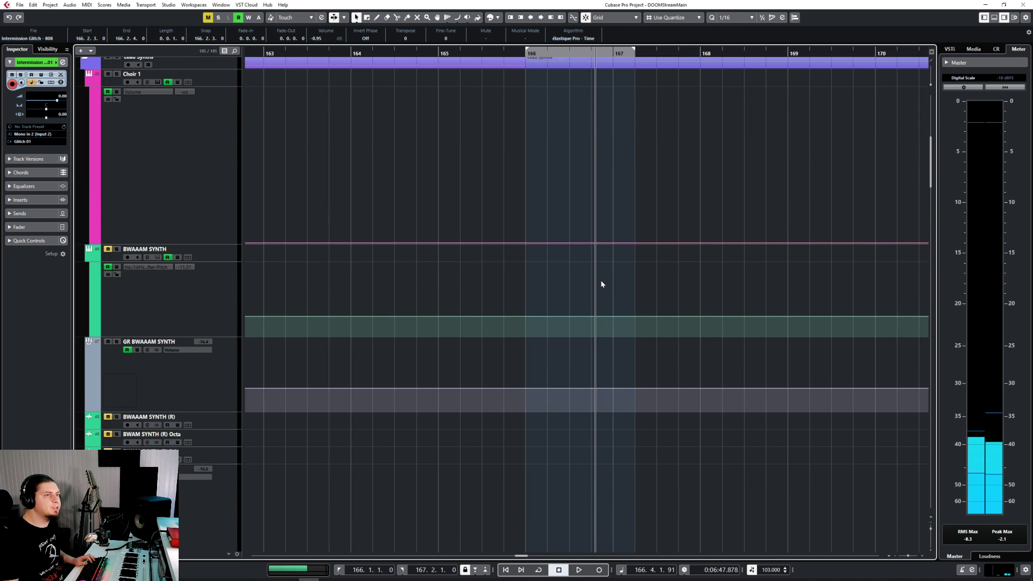
pyautogui.scroll(3, 601, 281)
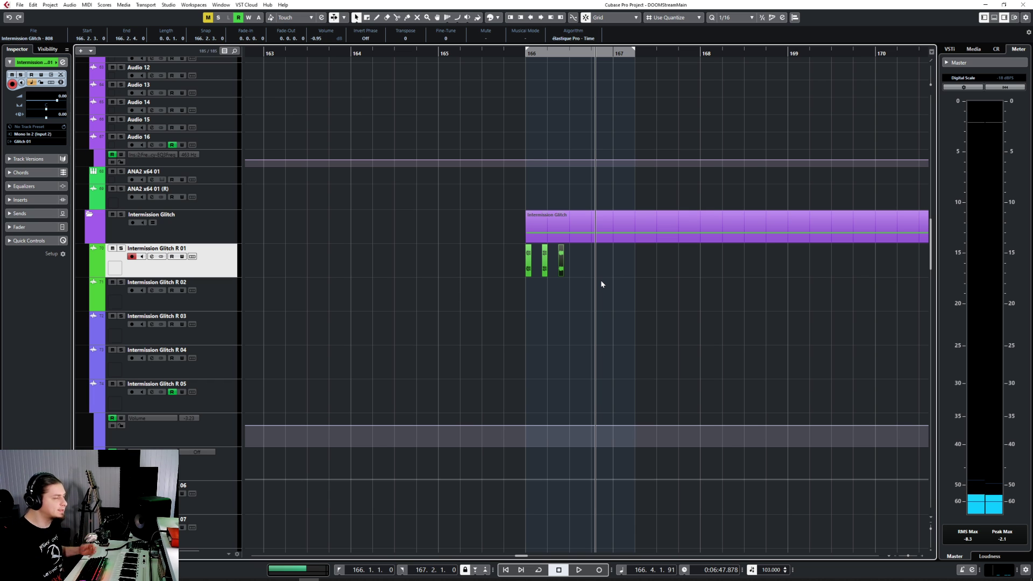
# Paste another 808 slice at 166.3.3 and move it one sixteenth earlier to 166.3.2.
pyautogui.scroll(3, 602, 283)
pyautogui.click(505, 53)
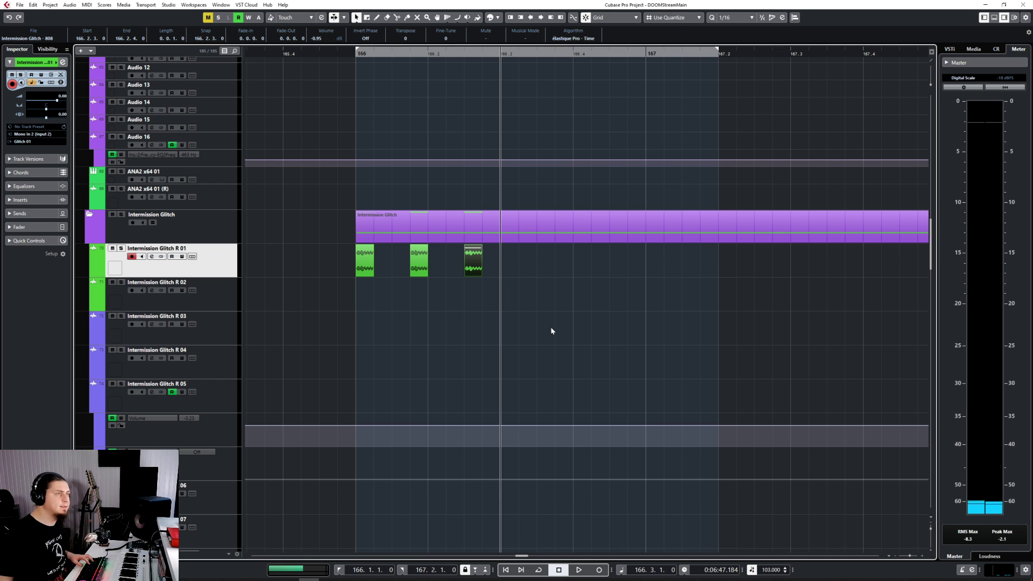
pyautogui.click(537, 53)
pyautogui.hotkey('ctrl', 'v')
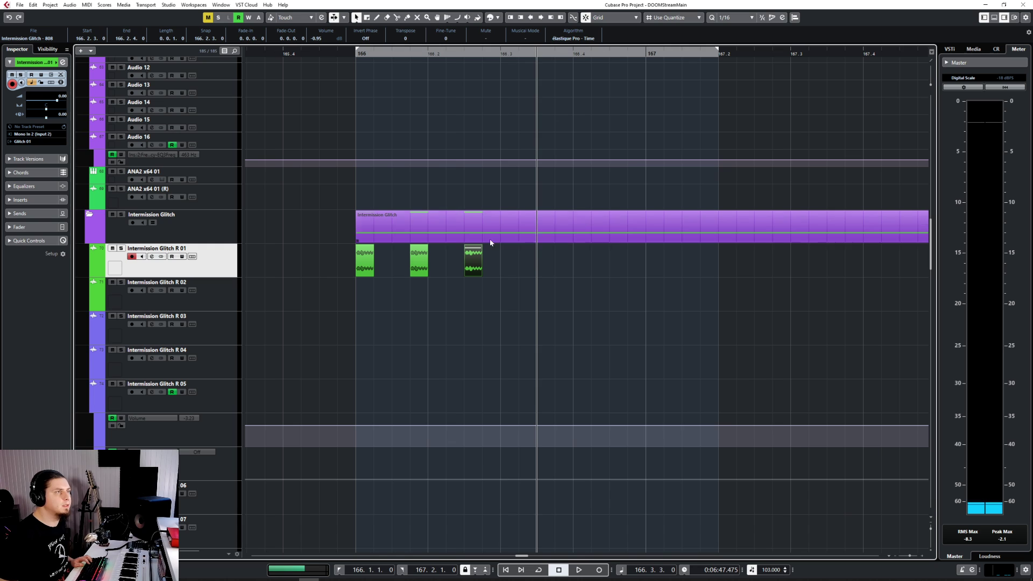
pyautogui.click(345, 53)
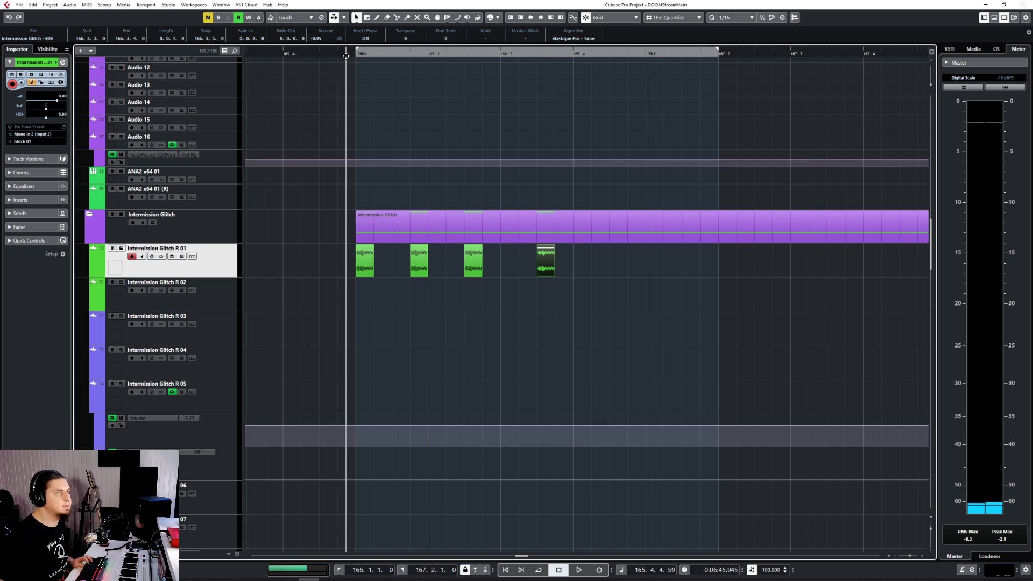
pyautogui.moveTo(542, 268); pyautogui.dragTo(525, 267)
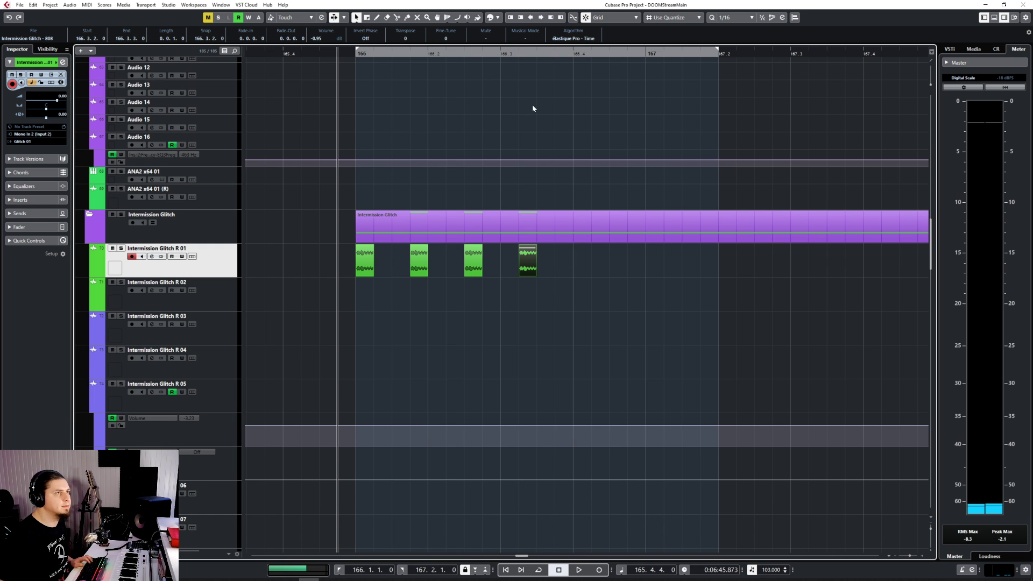
# Paste 808 slices at 166.4.1, 166.4.4 and 167.1.3, and play the pattern from just before bar 166.
pyautogui.click(572, 54)
pyautogui.hotkey('ctrl', 'v')
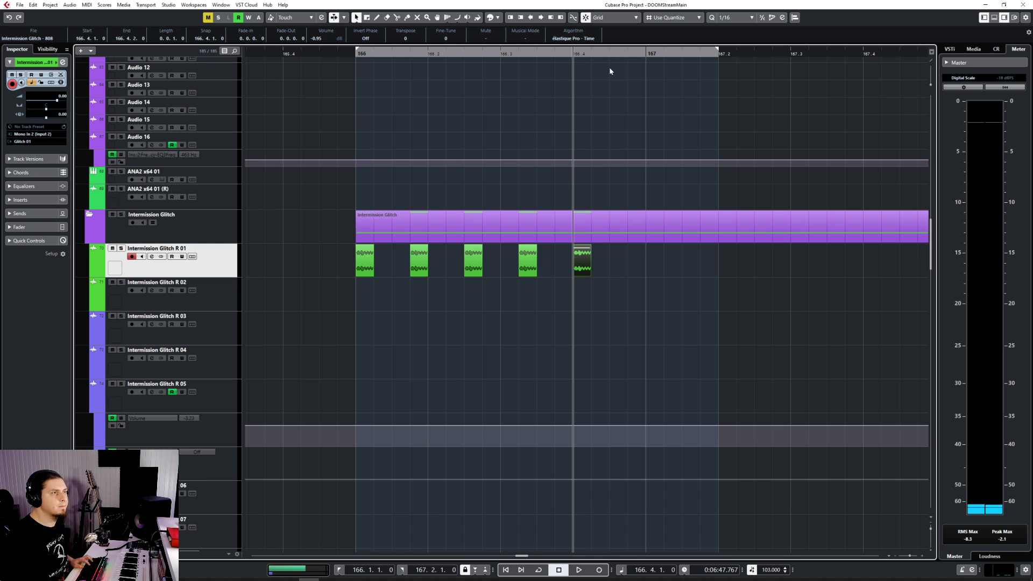
pyautogui.click(629, 53)
pyautogui.hotkey('ctrl', 'v')
pyautogui.click(683, 53)
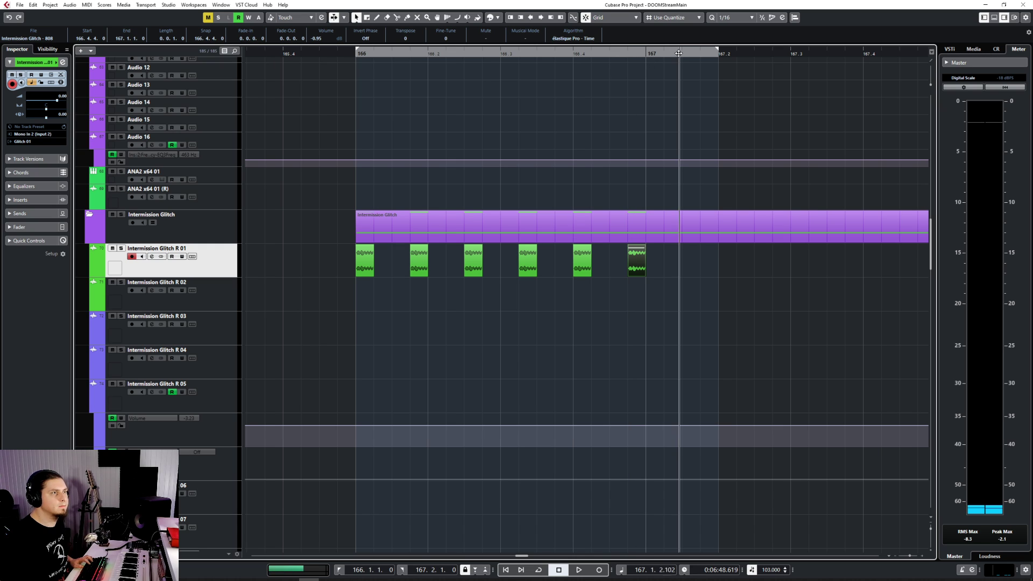
pyautogui.hotkey('ctrl', 'v')
pyautogui.click(326, 54)
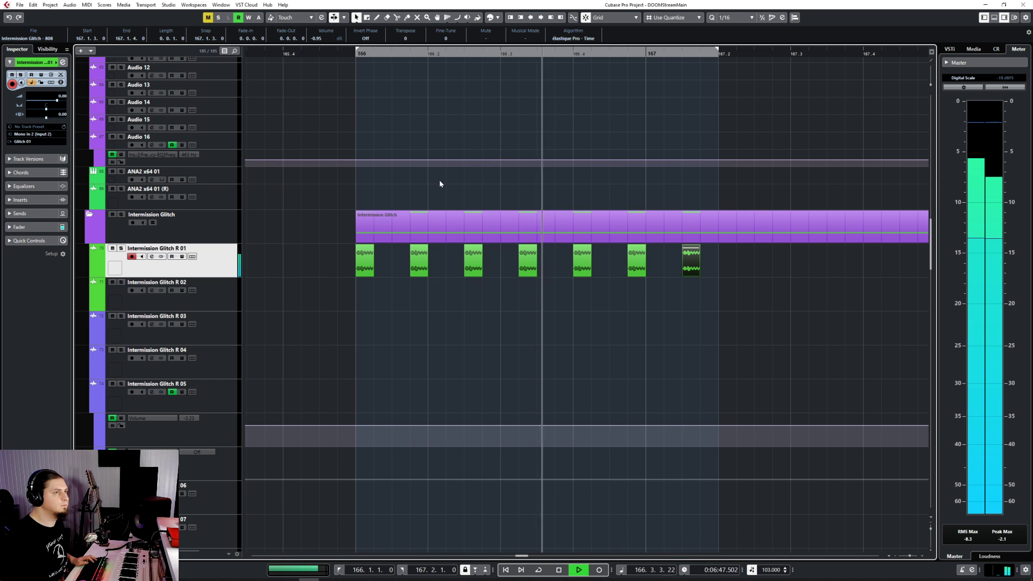
# Stop playback and delete the last four 808 slices, keeping only the first three from bar 166.
pyautogui.press('space')
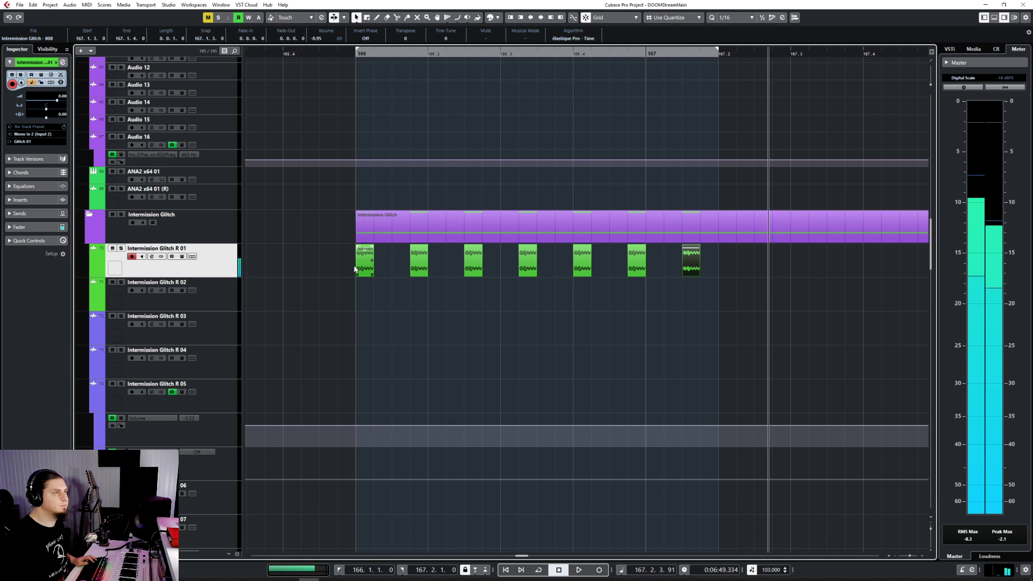
pyautogui.moveTo(339, 269); pyautogui.dragTo(817, 327)
pyautogui.click(603, 299)
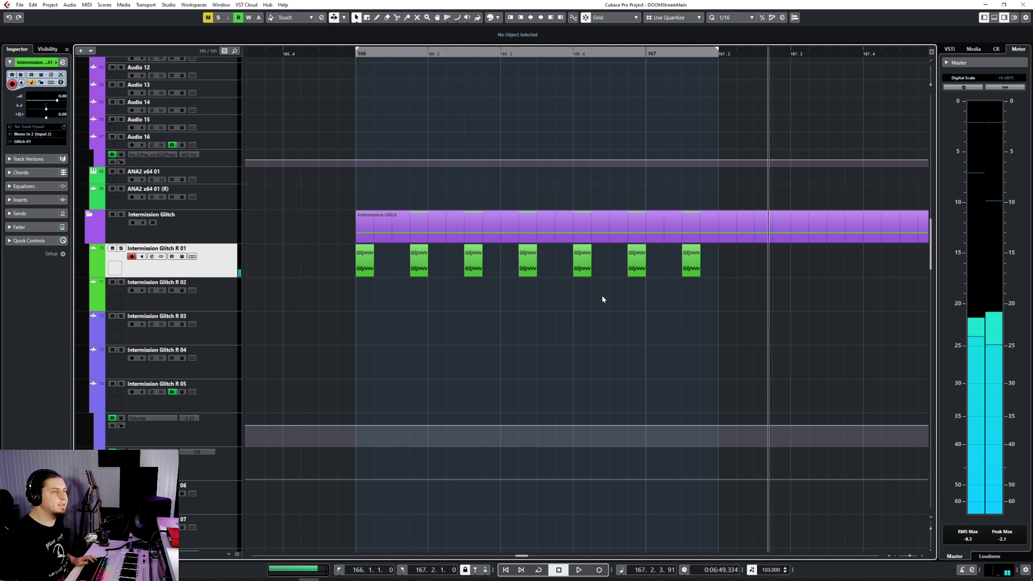
pyautogui.moveTo(746, 319); pyautogui.dragTo(564, 272)
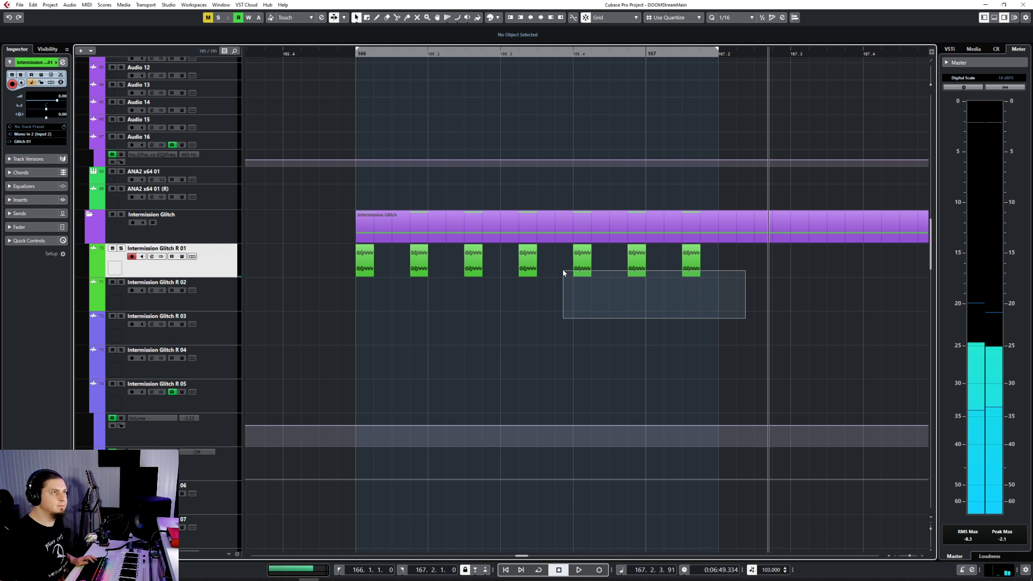
pyautogui.moveTo(564, 273); pyautogui.dragTo(624, 315)
pyautogui.moveTo(806, 311); pyautogui.dragTo(552, 261)
pyautogui.press('Delete')
pyautogui.moveTo(520, 301); pyautogui.dragTo(531, 265)
pyautogui.press('Delete')
# Copy the three remaining 808 slices and paste them at 166.3.1.
pyautogui.click(482, 263)
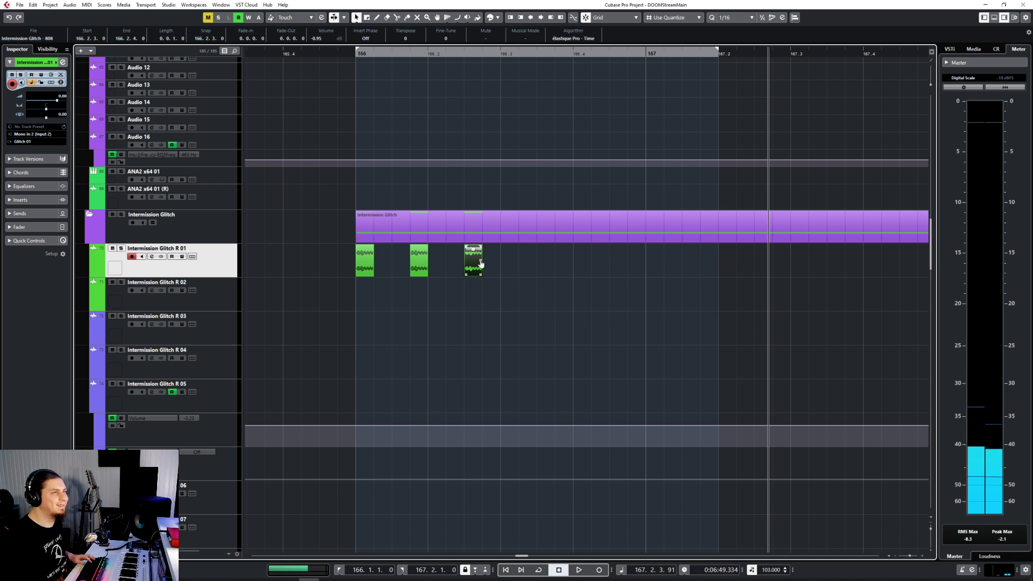
pyautogui.moveTo(341, 255); pyautogui.dragTo(544, 290)
pyautogui.hotkey('ctrl', 'c')
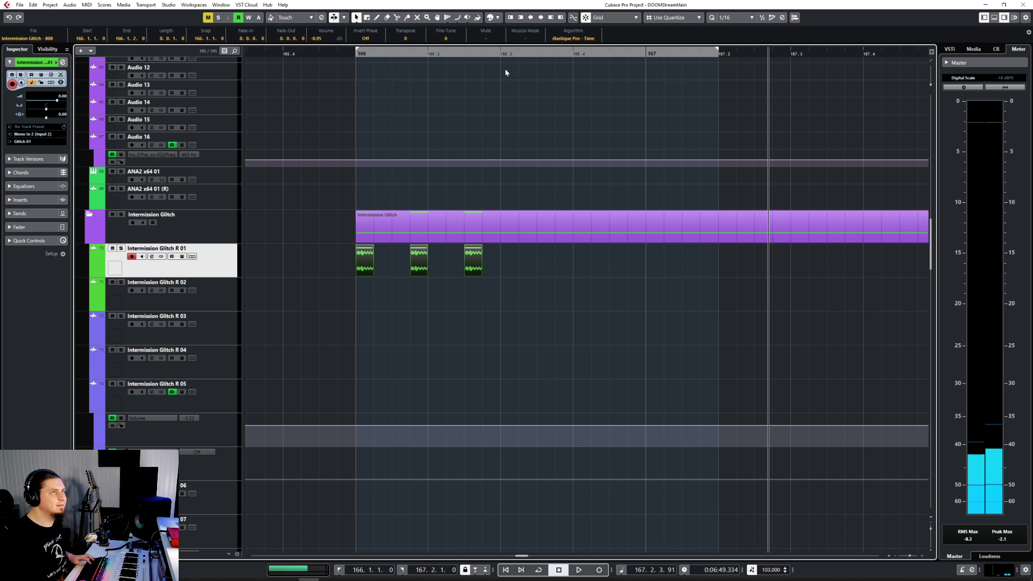
pyautogui.click(501, 54)
pyautogui.hotkey('ctrl', 'v')
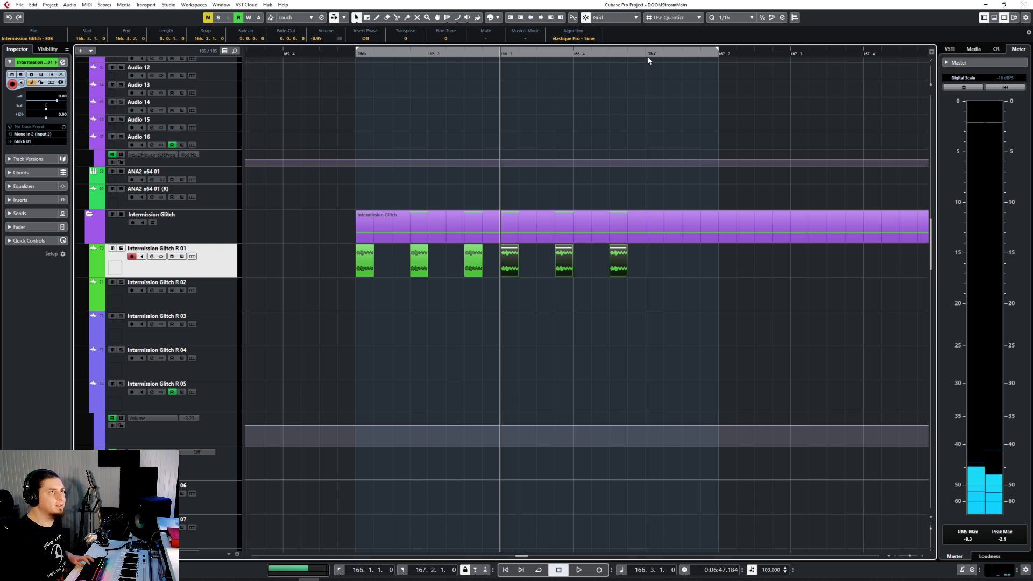
# Paste the slice group at 167.1.1 and reduce it to two slices, at 167.1.1 and 167.1.3.
pyautogui.click(648, 55)
pyautogui.hotkey('ctrl', 'v')
pyautogui.moveTo(754, 322); pyautogui.dragTo(689, 261)
pyautogui.press('Delete')
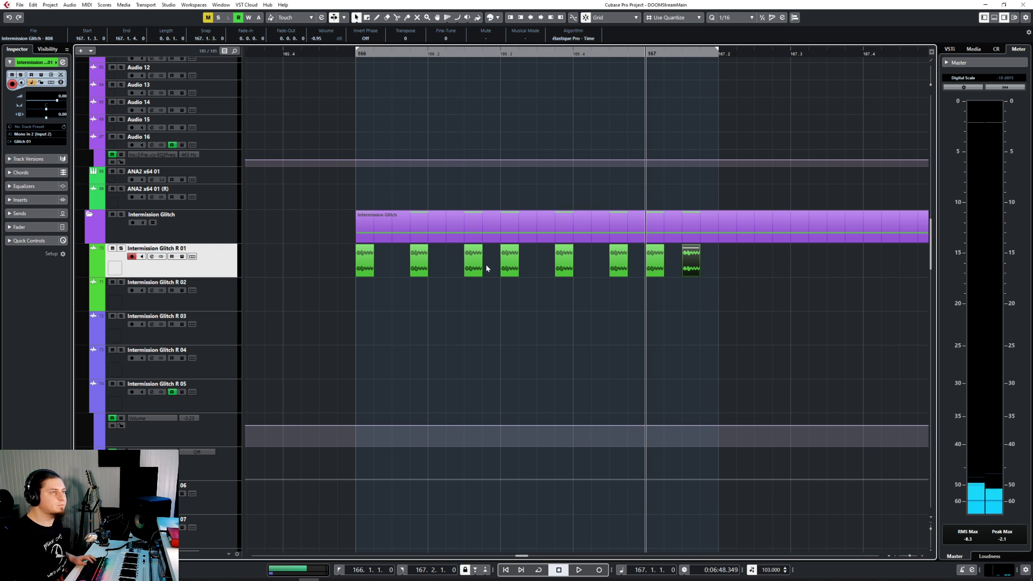
# Play back the revised eight-slice pattern from 165.4.4.
pyautogui.click(337, 54)
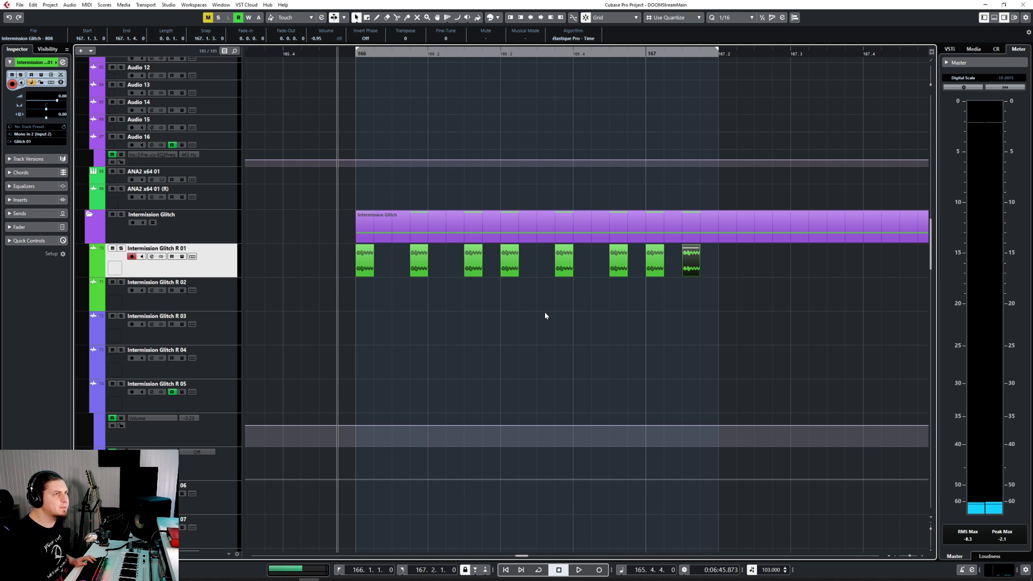
pyautogui.press('space')
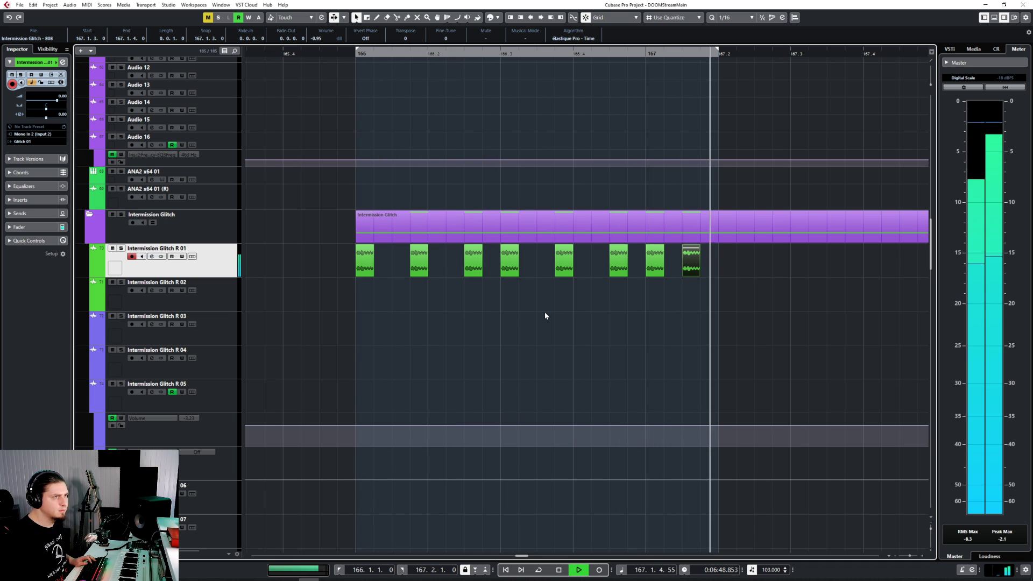
pyautogui.press('space')
# Extend the starts of all eight slices one sixteenth earlier and give them a 0.0.0.36 fade-in.
pyautogui.moveTo(745, 256); pyautogui.dragTo(369, 295)
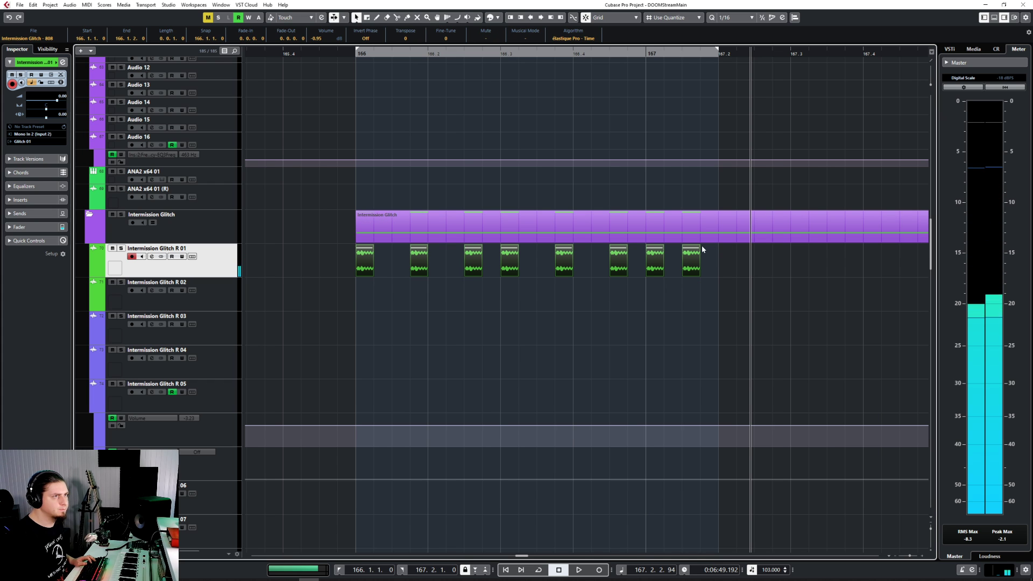
pyautogui.keyDown('ctrl'); pyautogui.scroll(5, 354, 279); pyautogui.keyUp('ctrl')
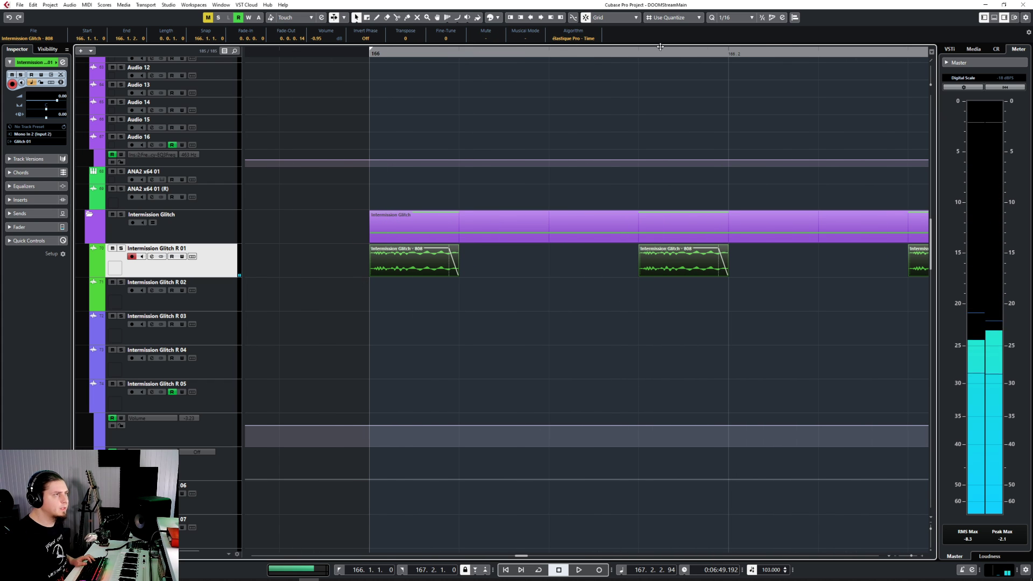
pyautogui.click(733, 17)
pyautogui.click(737, 65)
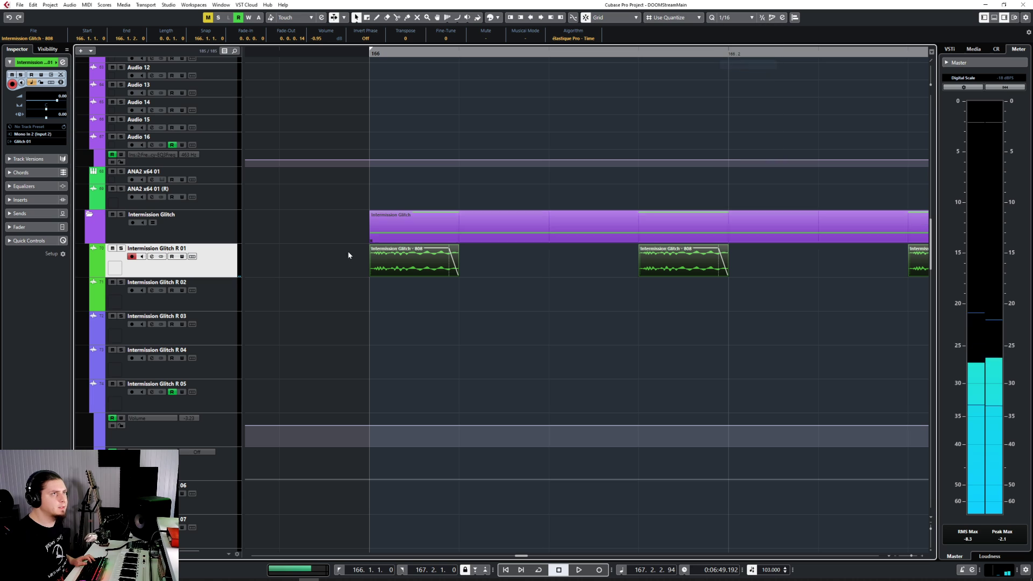
pyautogui.moveTo(371, 275); pyautogui.dragTo(280, 275)
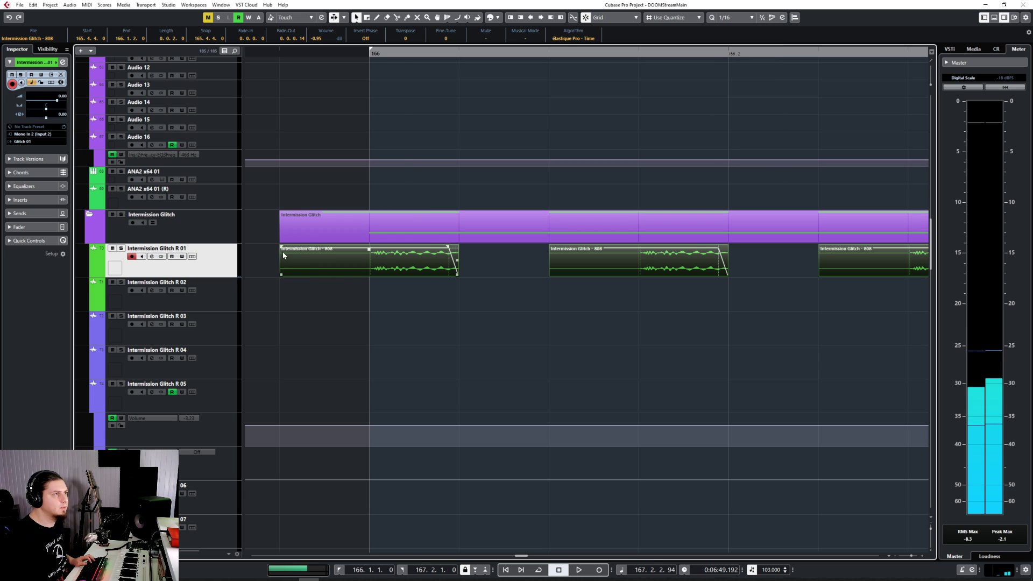
pyautogui.keyDown('ctrl'); pyautogui.scroll(-5, 412, 341); pyautogui.keyUp('ctrl')
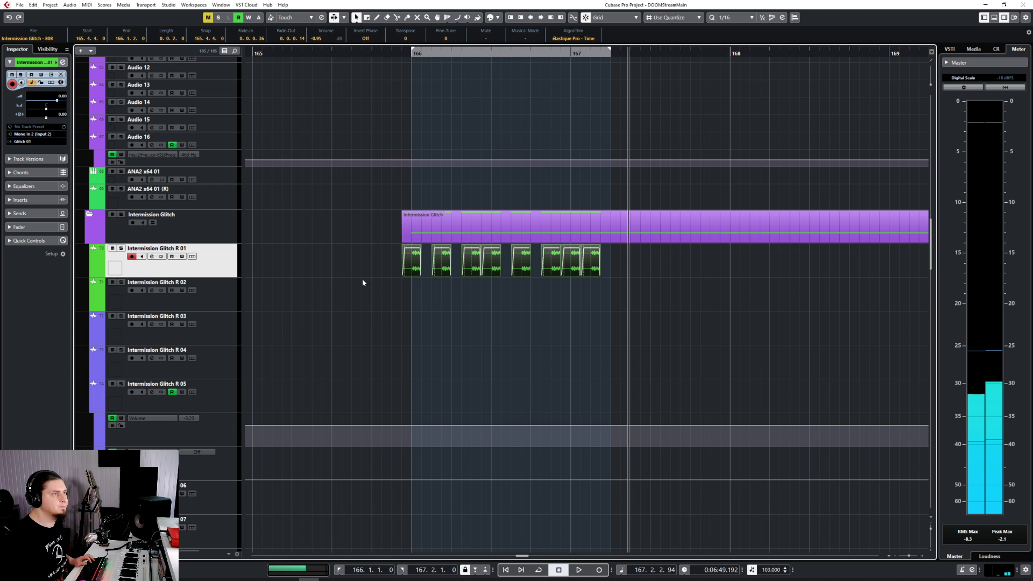
# Repeat the whole eight-slice pattern twice directly after itself, with the second copy starting at 168.2.4.
pyautogui.moveTo(359, 271); pyautogui.dragTo(704, 325)
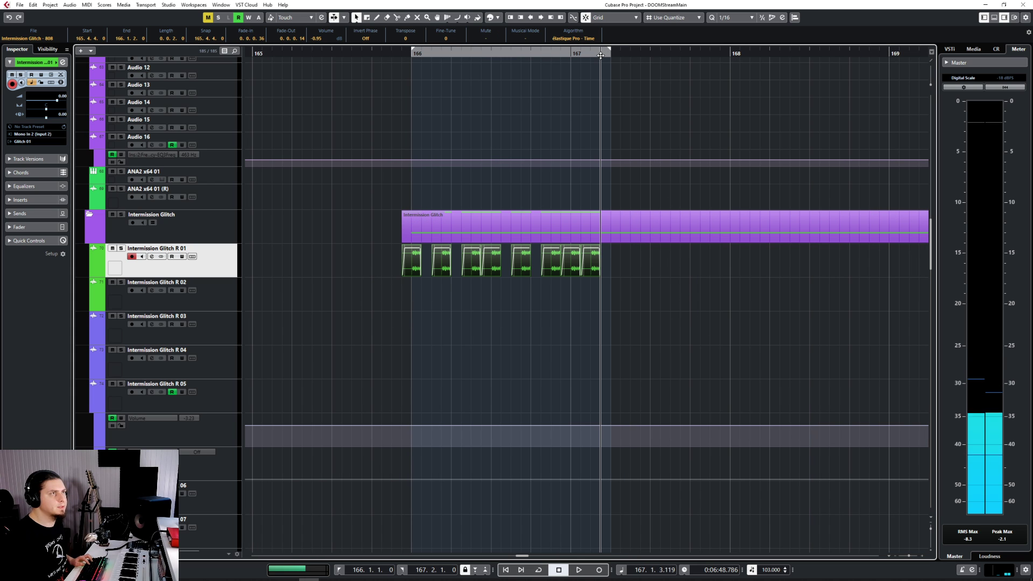
pyautogui.hotkey('ctrl', 'd')
pyautogui.hotkey('ctrl', 'd')
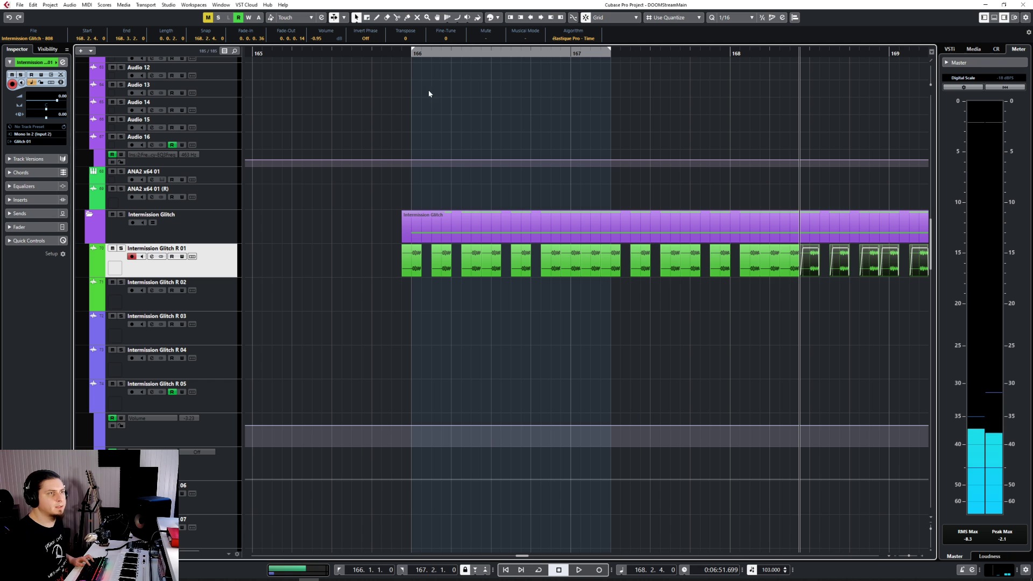
# Lower the volume of all 808 slices to -11.29 dB while the pattern plays.
pyautogui.press('space')
pyautogui.keyDown('ctrl'); pyautogui.scroll(-3, 434, 290); pyautogui.keyUp('ctrl')
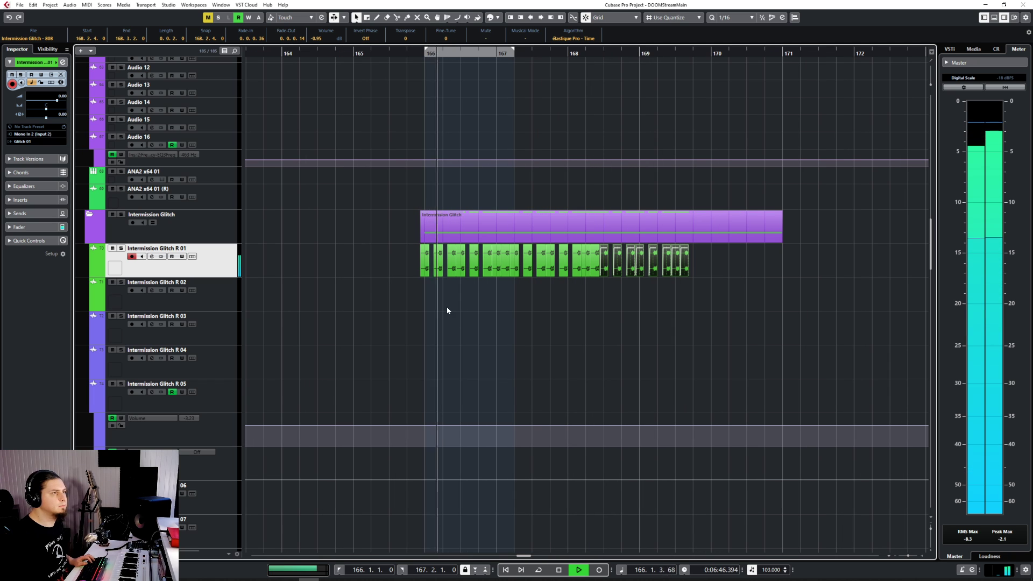
pyautogui.hscroll(2, 430, 309)
pyautogui.moveTo(264, 270); pyautogui.dragTo(661, 293)
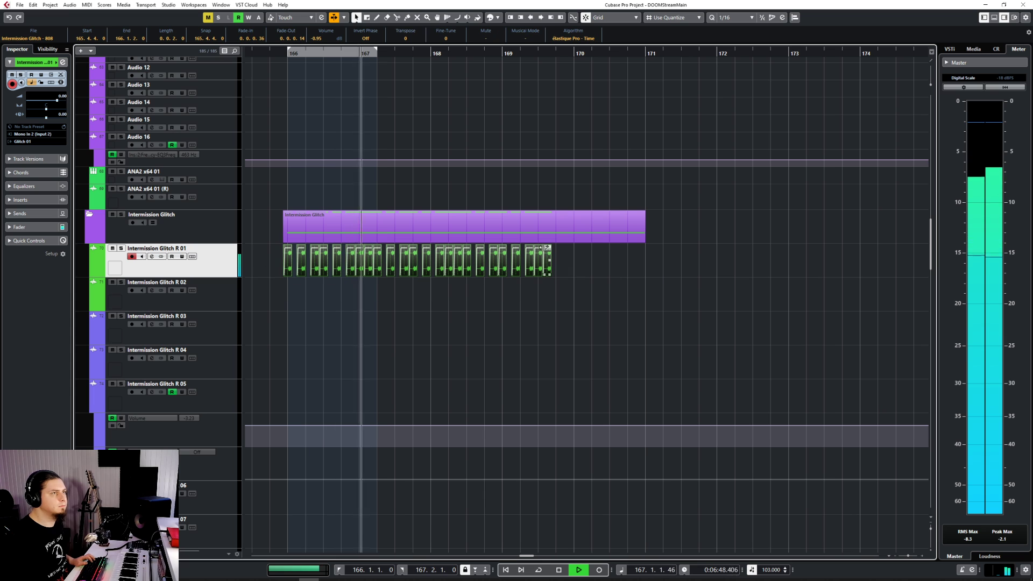
pyautogui.keyDown('ctrl'); pyautogui.scroll(5, 468, 251); pyautogui.keyUp('ctrl')
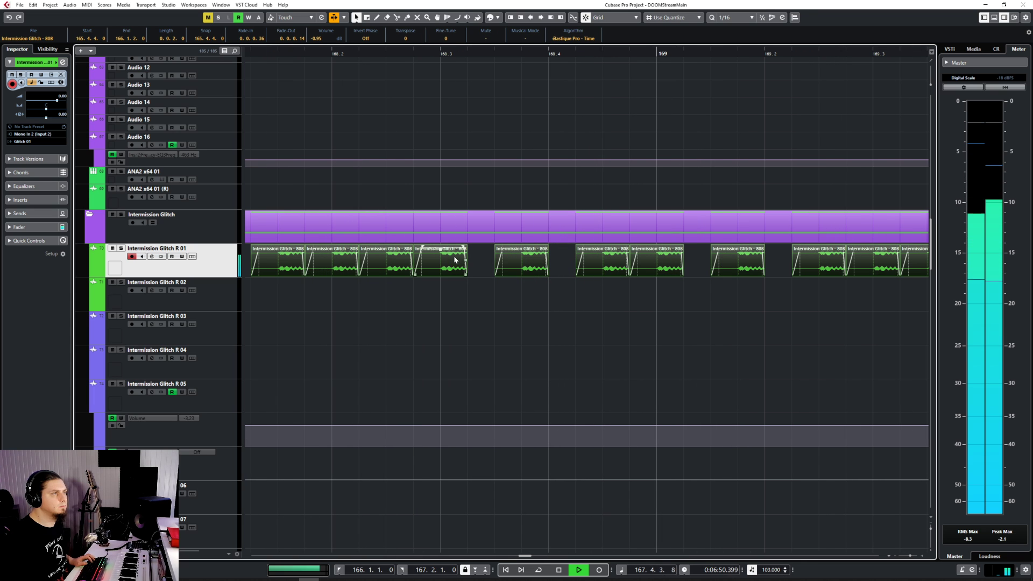
pyautogui.moveTo(440, 249); pyautogui.dragTo(439, 270)
pyautogui.press('space')
pyautogui.keyDown('ctrl'); pyautogui.scroll(-5, 522, 308); pyautogui.keyUp('ctrl')
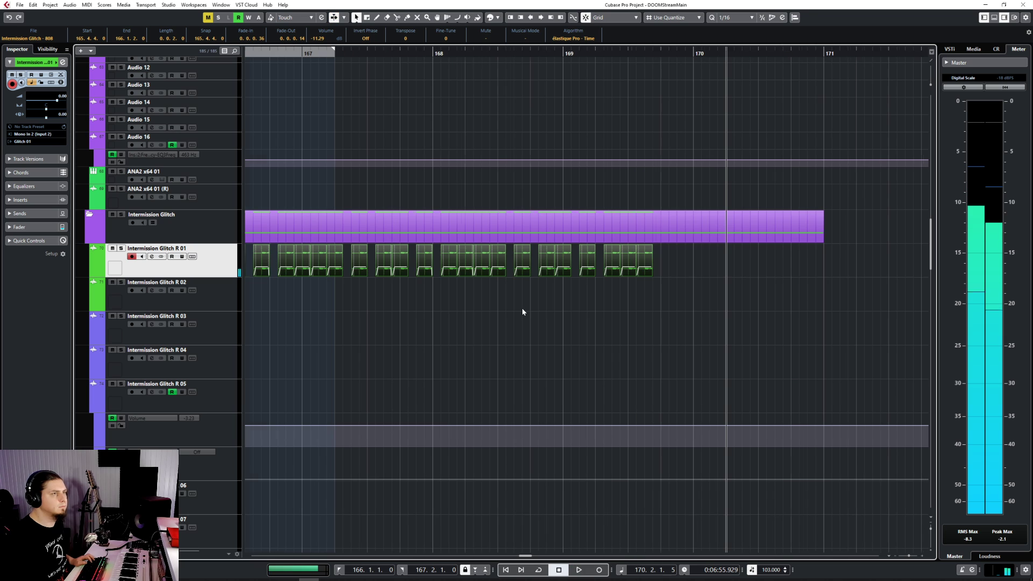
# Paste the pattern once more at 169.3.4 and play the part from 167.4.4.
pyautogui.click(653, 53)
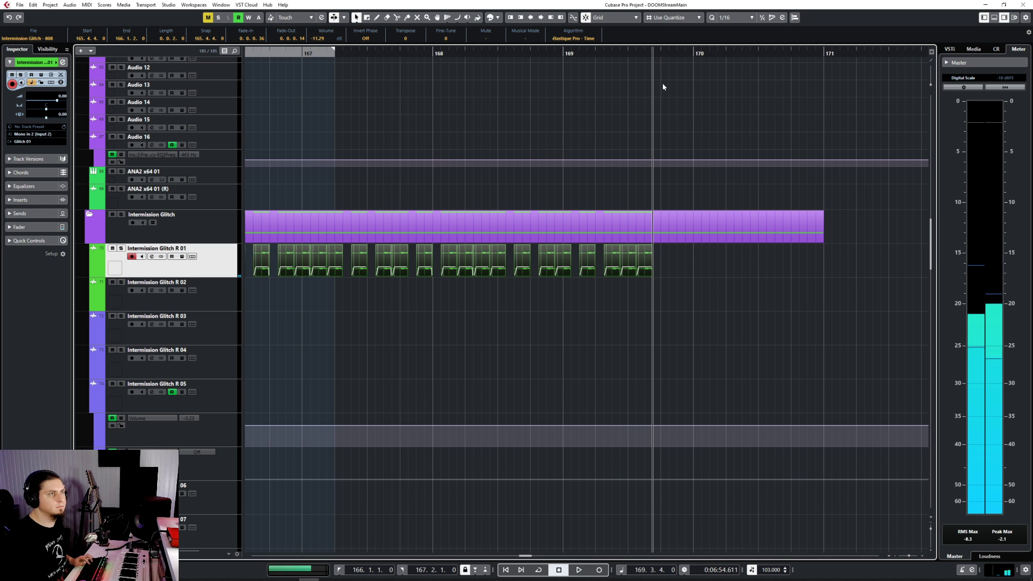
pyautogui.hotkey('ctrl', 'v')
pyautogui.click(421, 54)
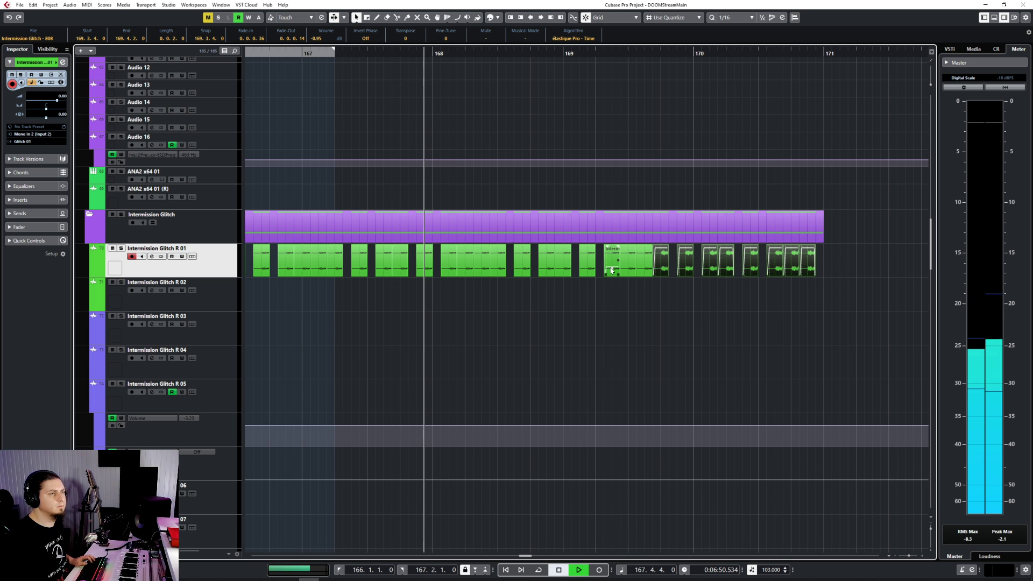
pyautogui.press('space')
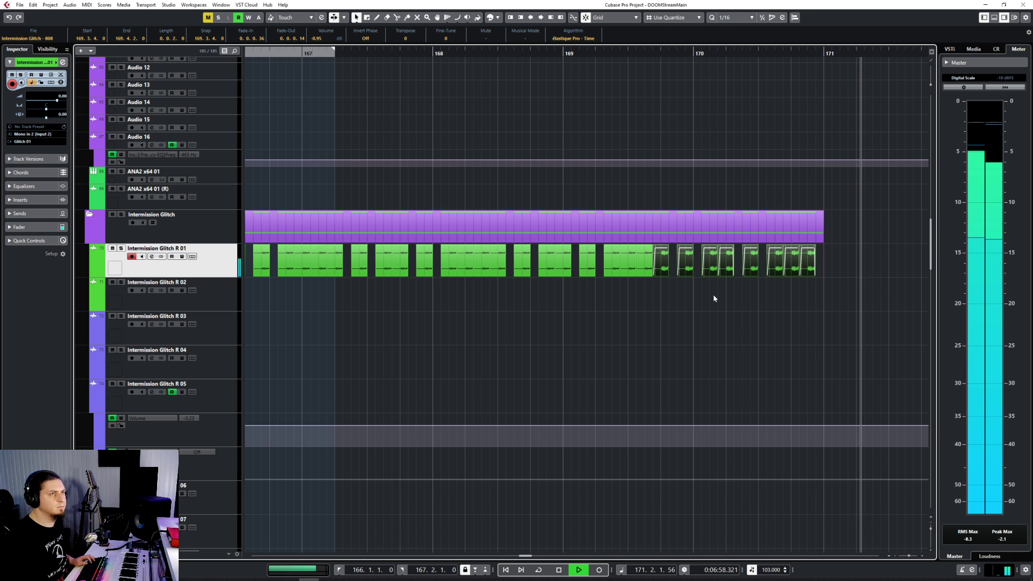
pyautogui.press('space')
# Copy all the 808 slices from 165.4.4 onward and paste them at 170.4.4.
pyautogui.hscroll(-11, 412, 300)
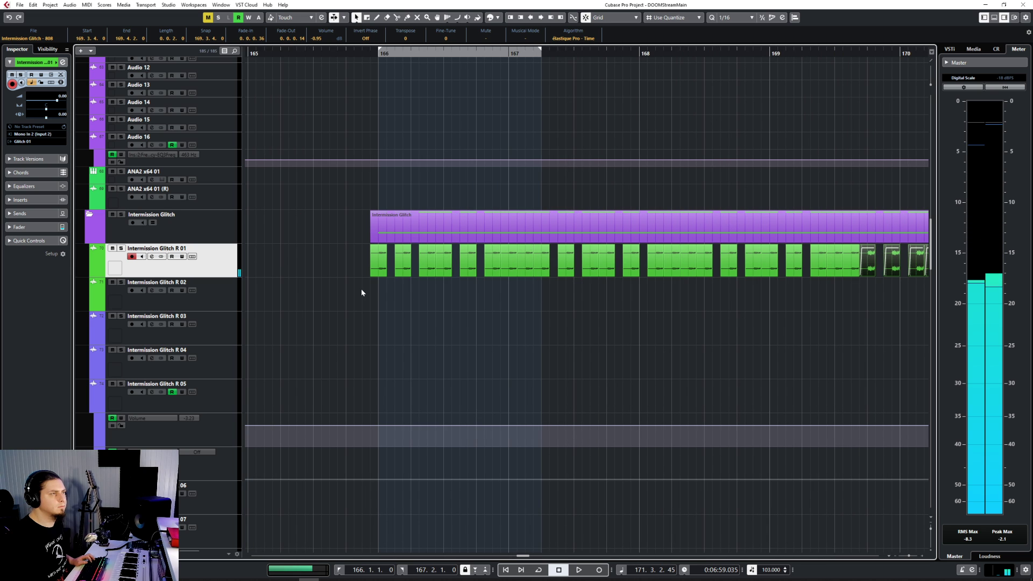
pyautogui.moveTo(362, 289); pyautogui.dragTo(780, 254)
pyautogui.hotkey('ctrl', 'c')
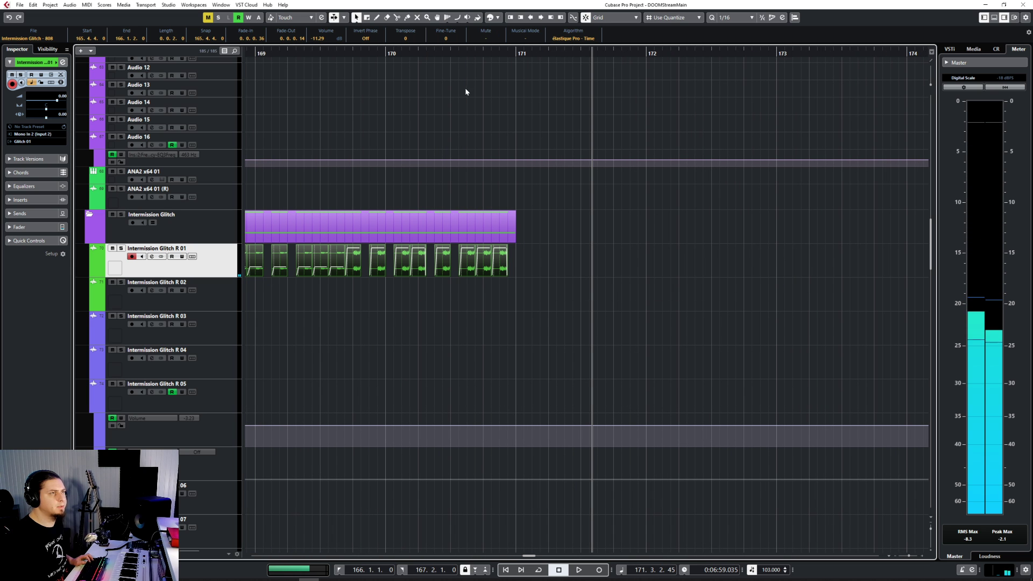
pyautogui.click(508, 53)
pyautogui.hotkey('ctrl', 'v')
# Play the extended 808 pattern from its first slice and look over the pasted copies.
pyautogui.scroll(-4, 463, 286)
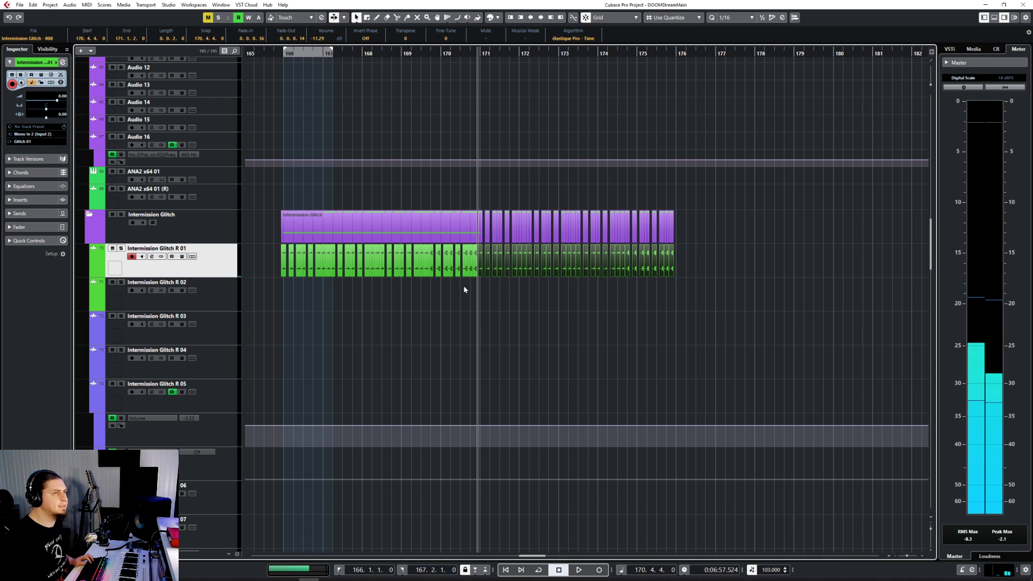
pyautogui.click(280, 54)
pyautogui.press('space')
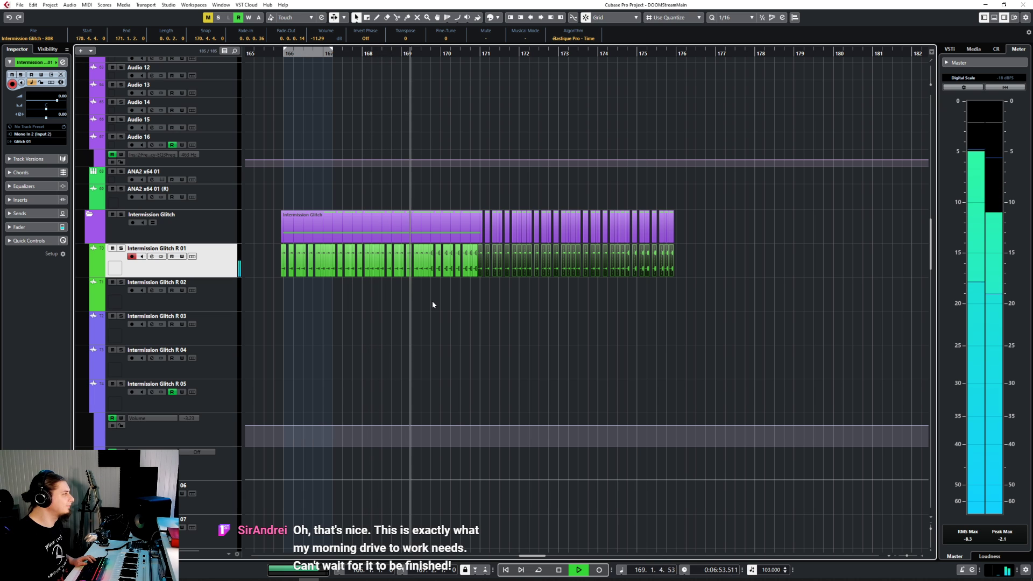
pyautogui.press('space')
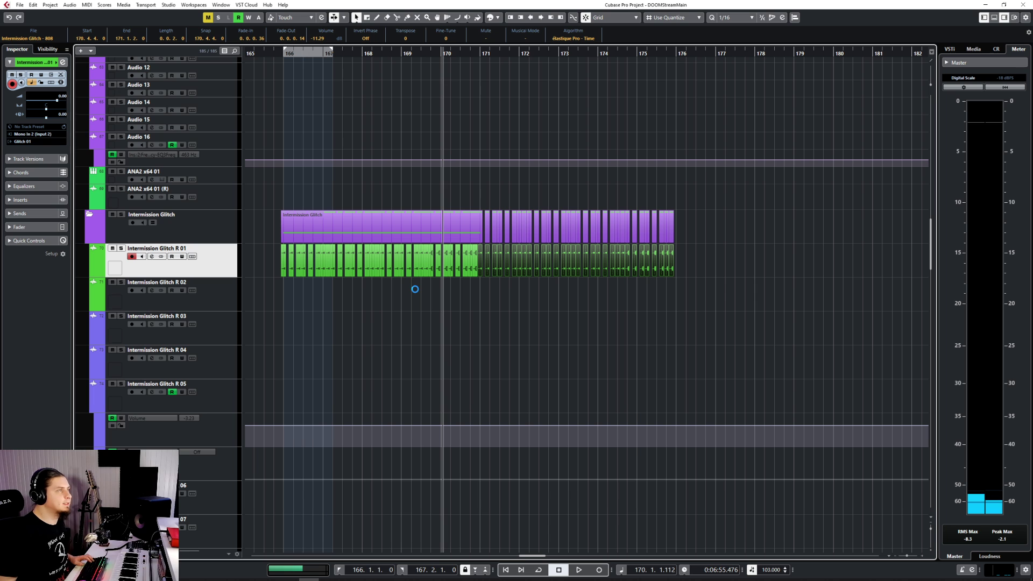
pyautogui.scroll(5, 417, 298)
pyautogui.scroll(-5, 419, 303)
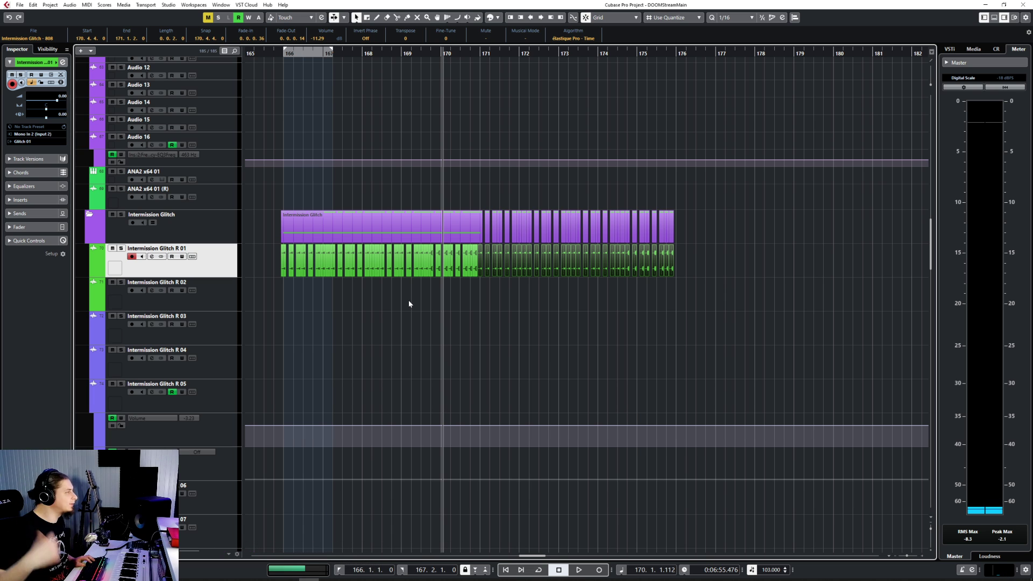
pyautogui.scroll(2, 506, 321)
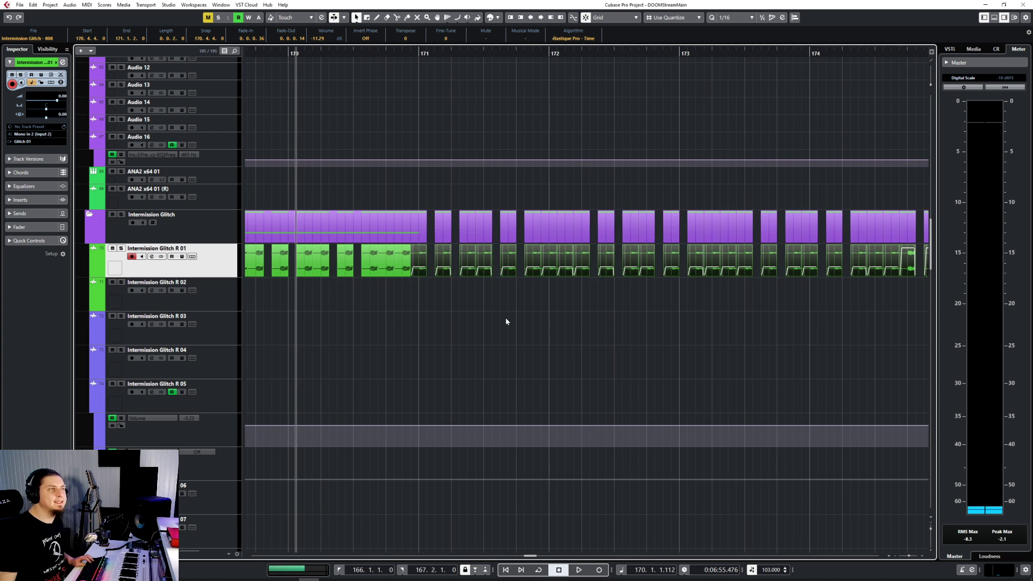
pyautogui.scroll(-3, 506, 320)
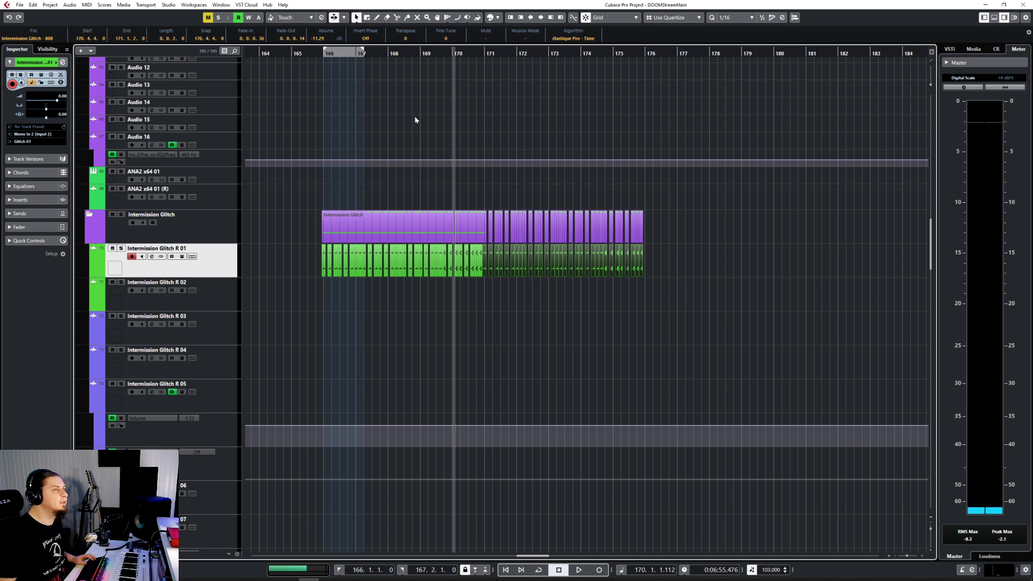
# Play the part again from 165.4.2 to check the transition into the copies after bar 171.
pyautogui.click(315, 60)
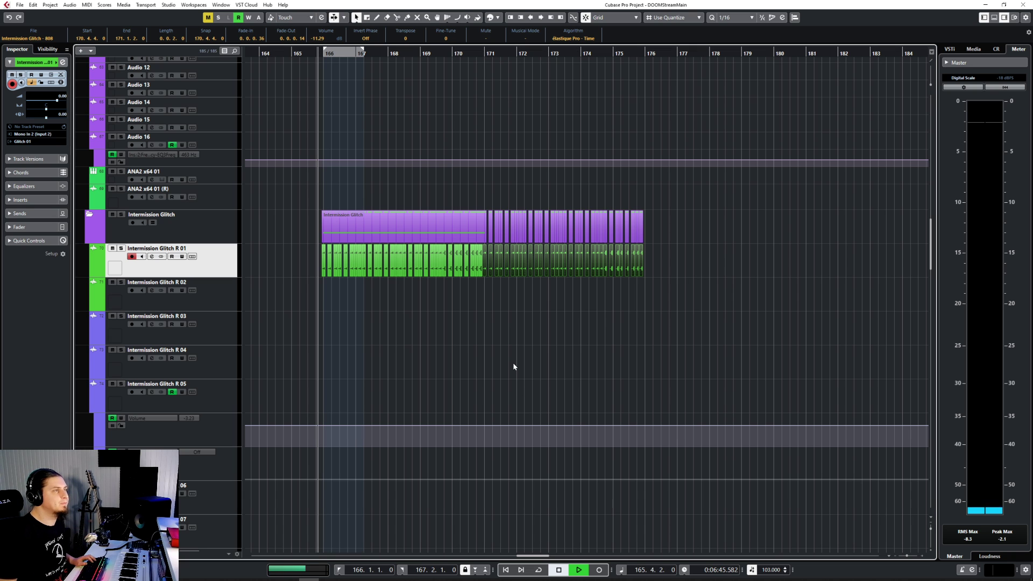
pyautogui.press('space')
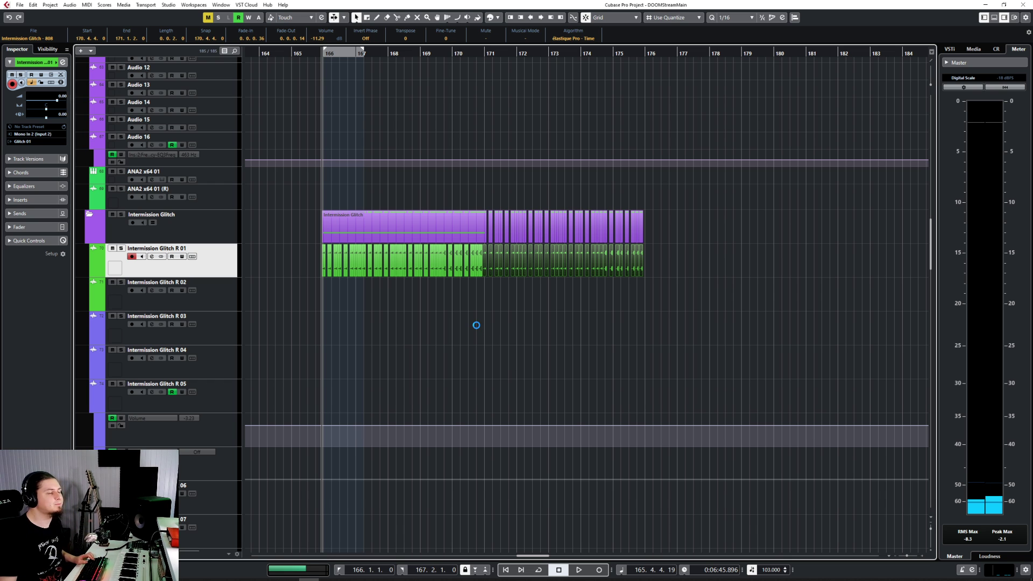
pyautogui.press('space')
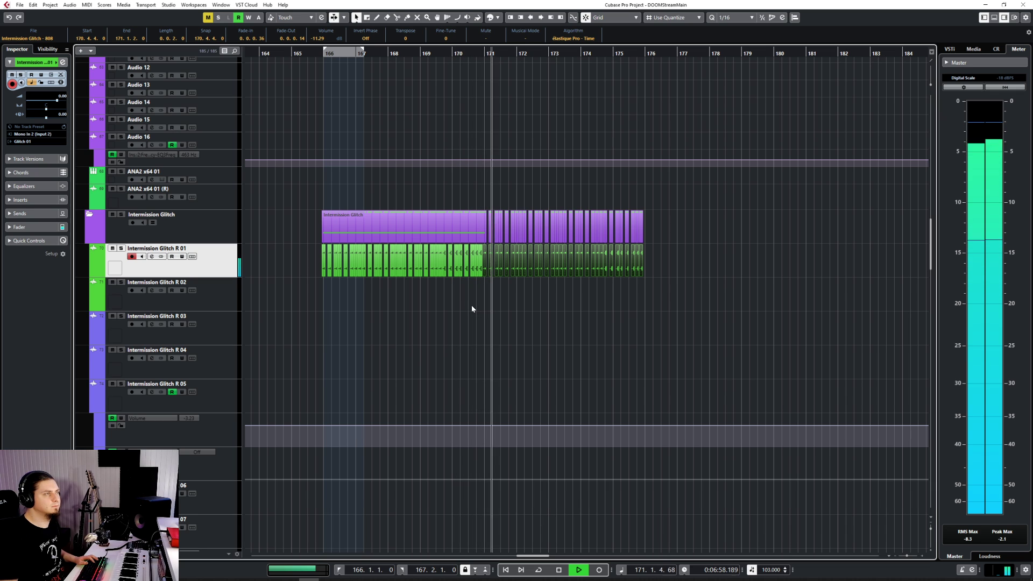
pyautogui.press('h')
pyautogui.press('h')
pyautogui.press('h')
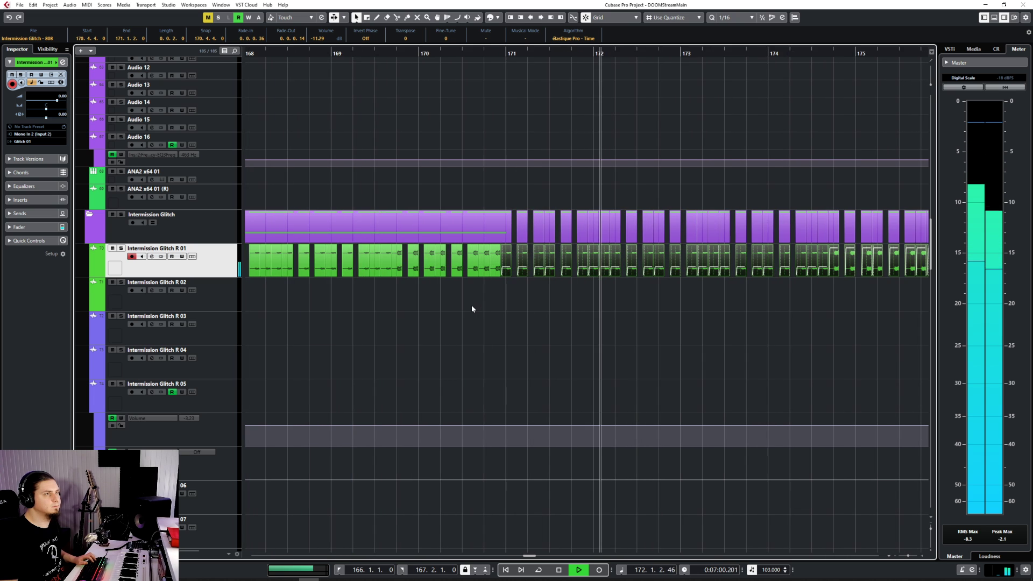
# Play the 808 part from just after bar 170 to check the transition into the copies after bar 171.
pyautogui.press('g')
pyautogui.press('g')
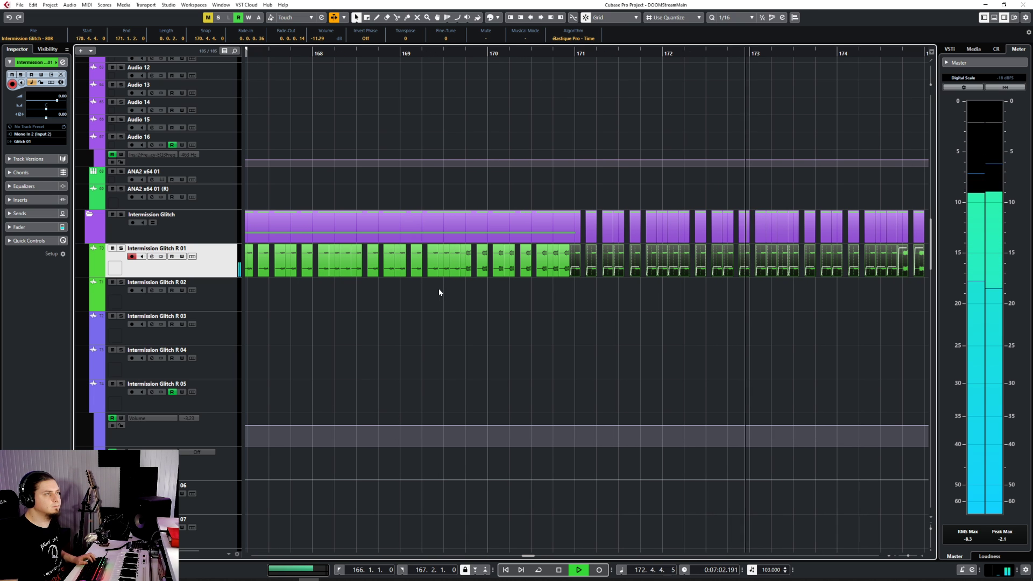
pyautogui.click(510, 55)
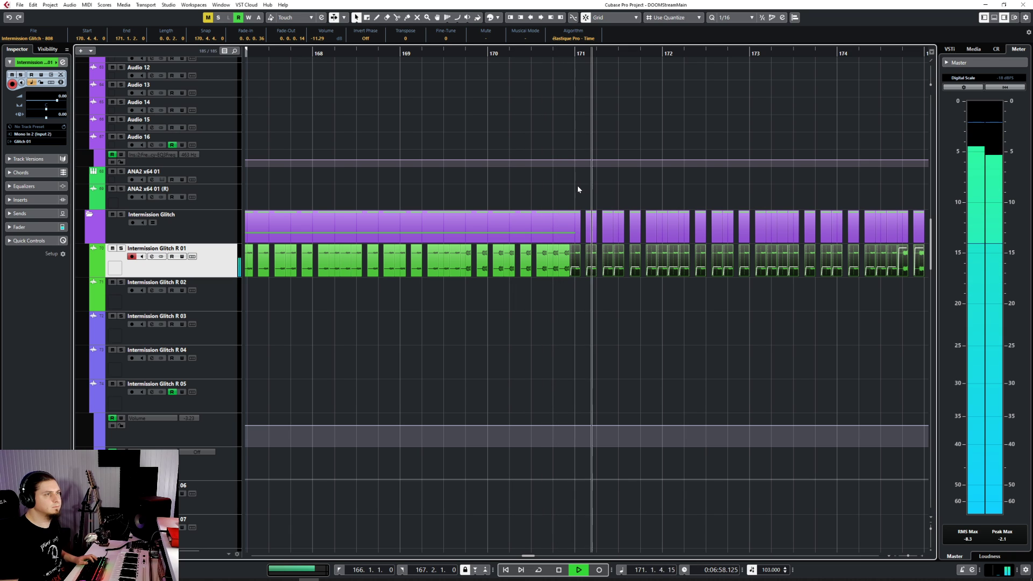
pyautogui.press('space')
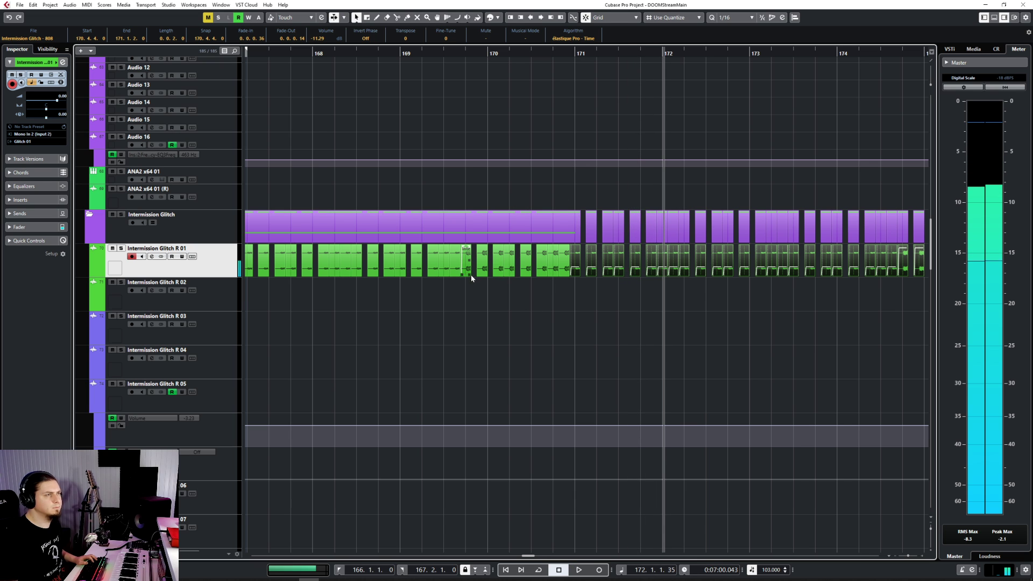
# Delete the pasted 808 slices on Intermission Glitch R 01 from 170.4.4 onward.
pyautogui.scroll(-5, 473, 278)
pyautogui.scroll(4, 452, 282)
pyautogui.scroll(1, 453, 279)
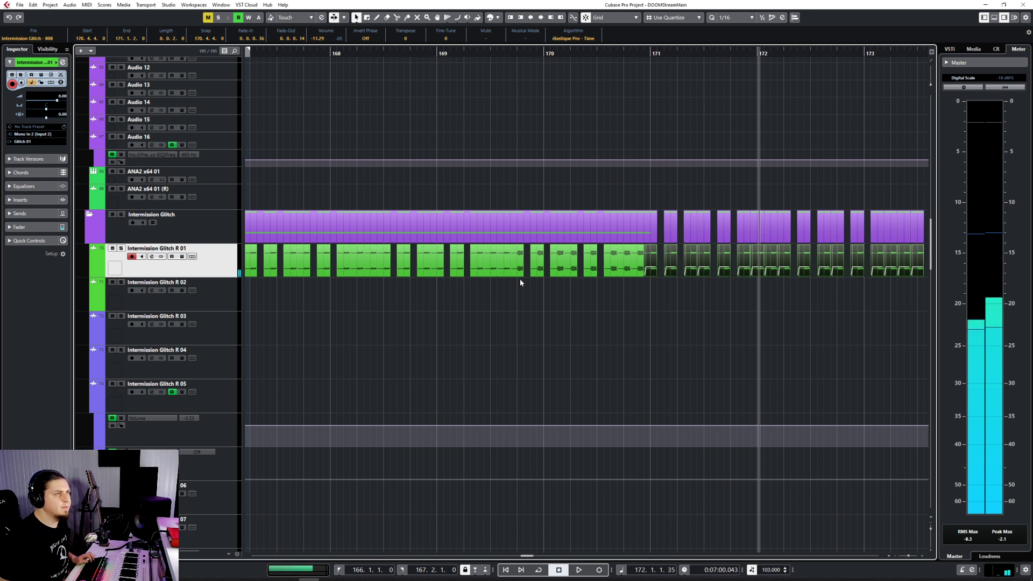
pyautogui.moveTo(519, 282); pyautogui.dragTo(898, 267)
pyautogui.scroll(-3, 634, 307)
pyautogui.scroll(1, 634, 308)
pyautogui.press('Delete')
# Set the volume of the last seven 808 slices from 169.3.4 to -11.29 dB and play the part from 169.2.2.
pyautogui.moveTo(406, 290); pyautogui.dragTo(266, 268)
pyautogui.moveTo(391, 285); pyautogui.dragTo(274, 262)
pyautogui.scroll(6, 288, 251)
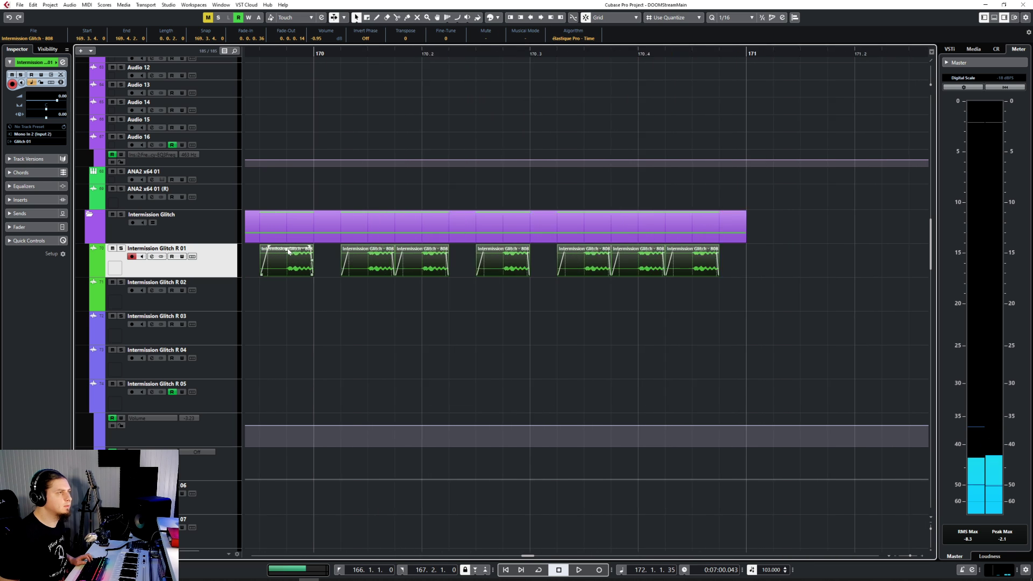
pyautogui.moveTo(286, 249); pyautogui.dragTo(285, 269)
pyautogui.scroll(-6, 346, 319)
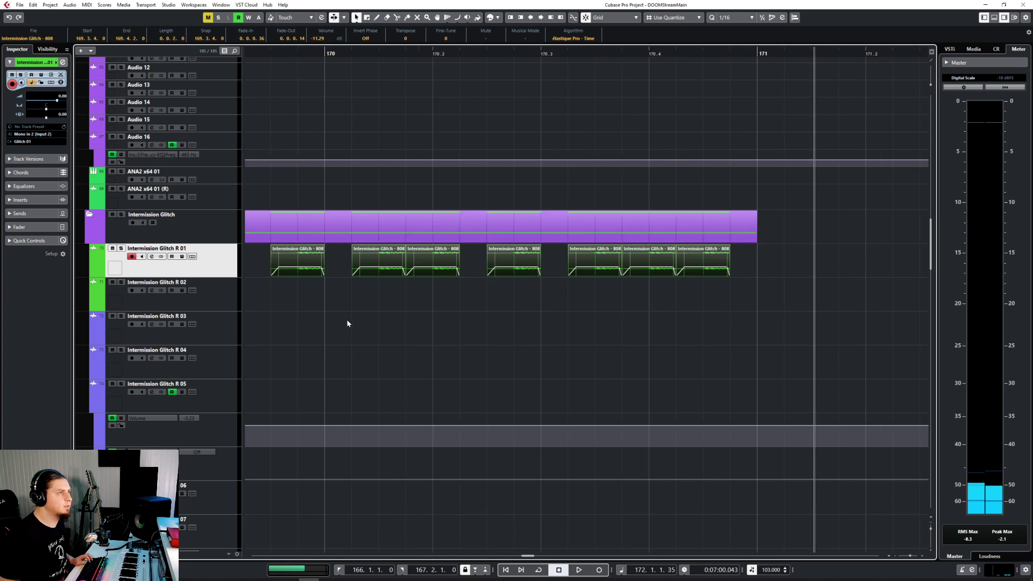
pyautogui.click(308, 52)
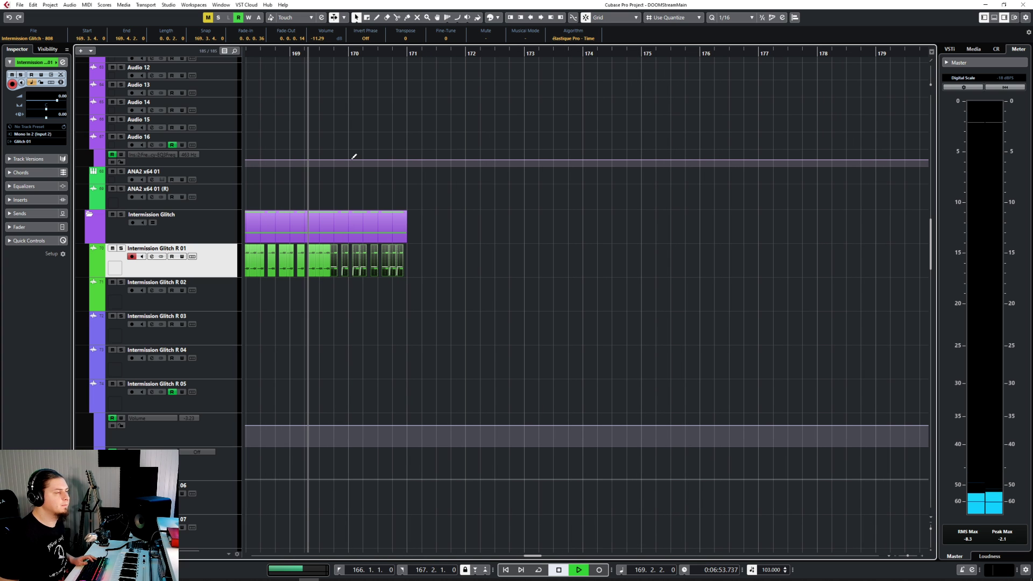
pyautogui.press('space')
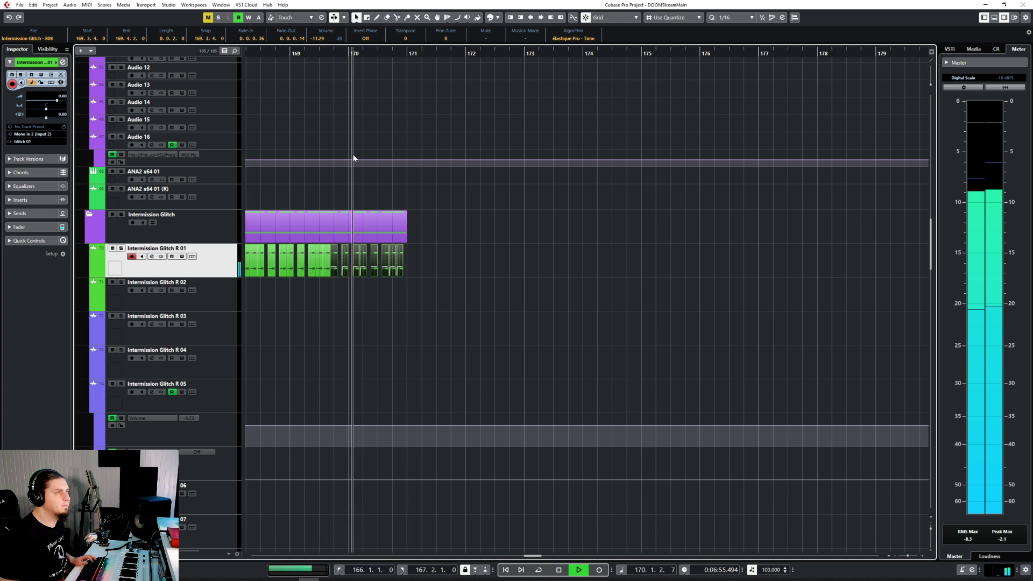
# Copy all the 808 slices from 165.4.4 onward and paste them at 170.4.4.
pyautogui.scroll(-3, 430, 245)
pyautogui.hscroll(-3, 450, 263)
pyautogui.moveTo(580, 261); pyautogui.dragTo(310, 273)
pyautogui.scroll(5, 534, 257)
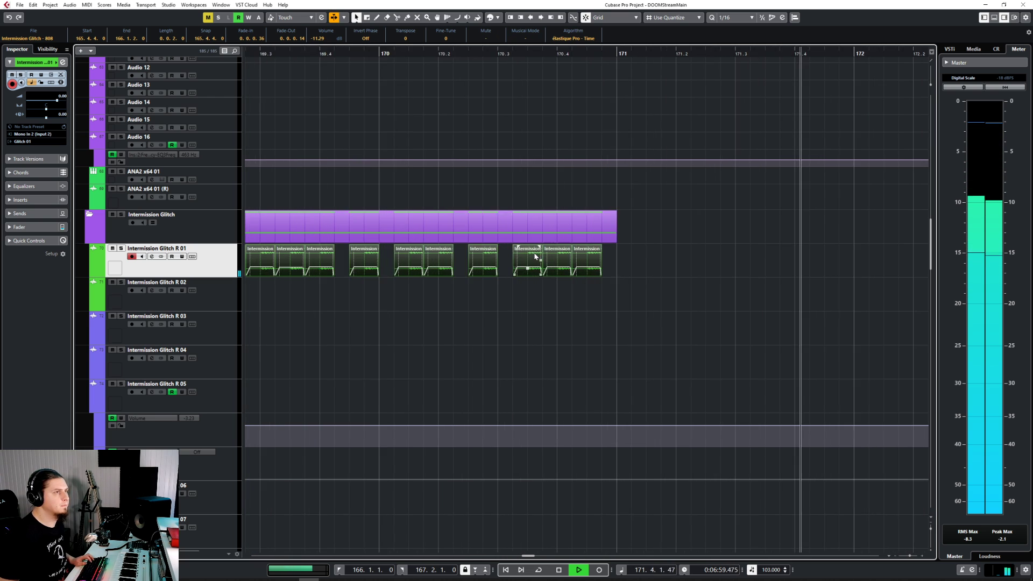
pyautogui.press('space')
pyautogui.click(601, 53)
pyautogui.hotkey('ctrl', 'v')
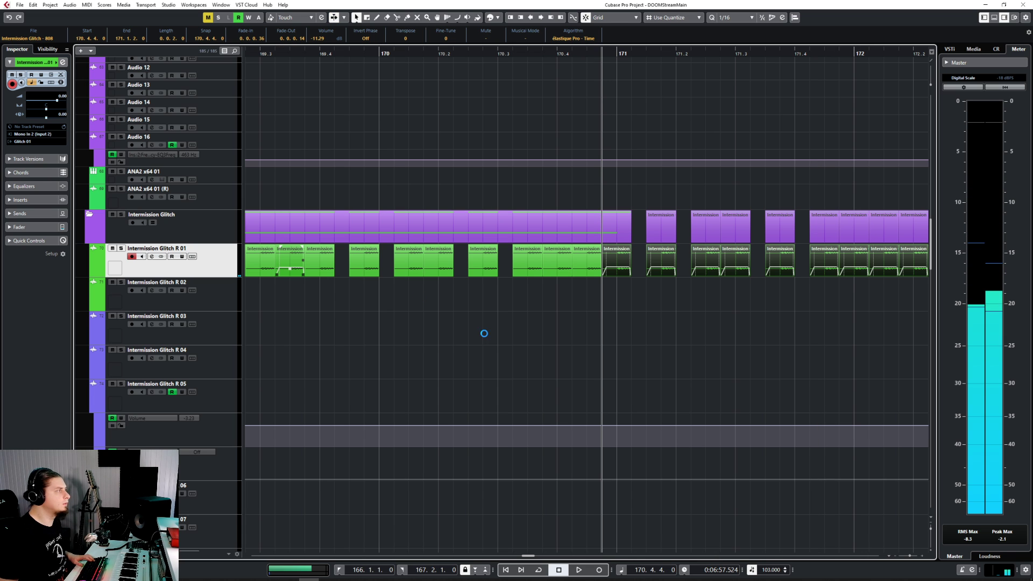
# Solo the Lead Guitars folder, play it from 170.4.4, and turn the solo off again.
pyautogui.scroll(15, 488, 338)
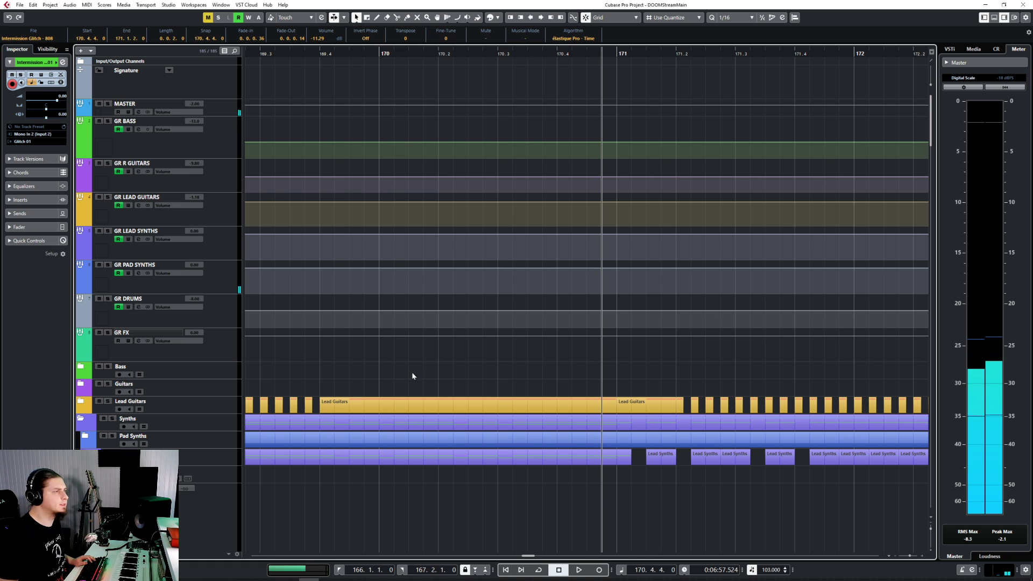
pyautogui.click(209, 411)
pyautogui.press('s')
pyautogui.press('space')
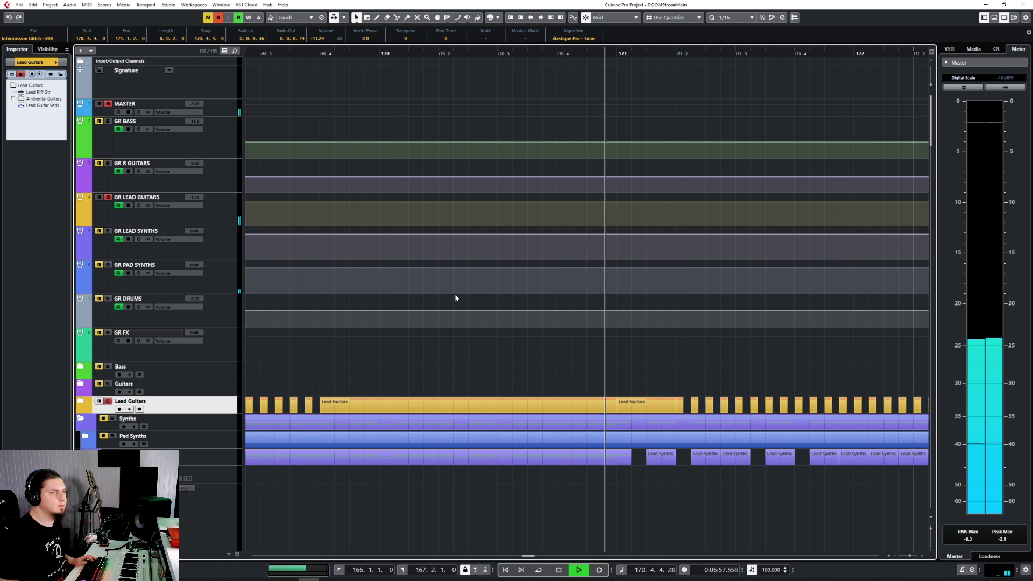
pyautogui.press('space')
pyautogui.press('s')
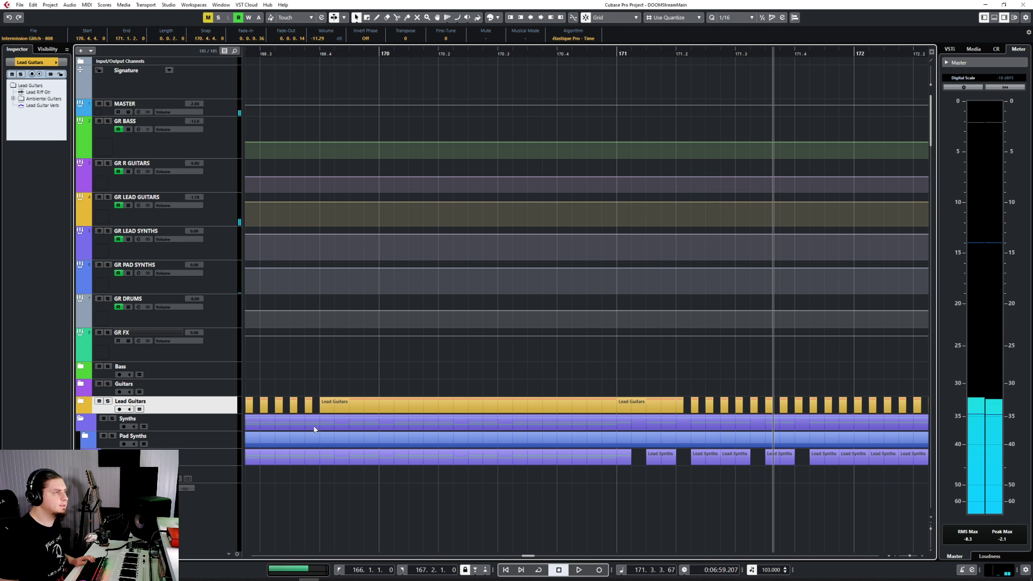
# Add a very short fade-in of 0.0.0.5 to the Sub Drops clip at bar 171 on the BOOM track.
pyautogui.scroll(-15, 405, 483)
pyautogui.scroll(-15, 405, 482)
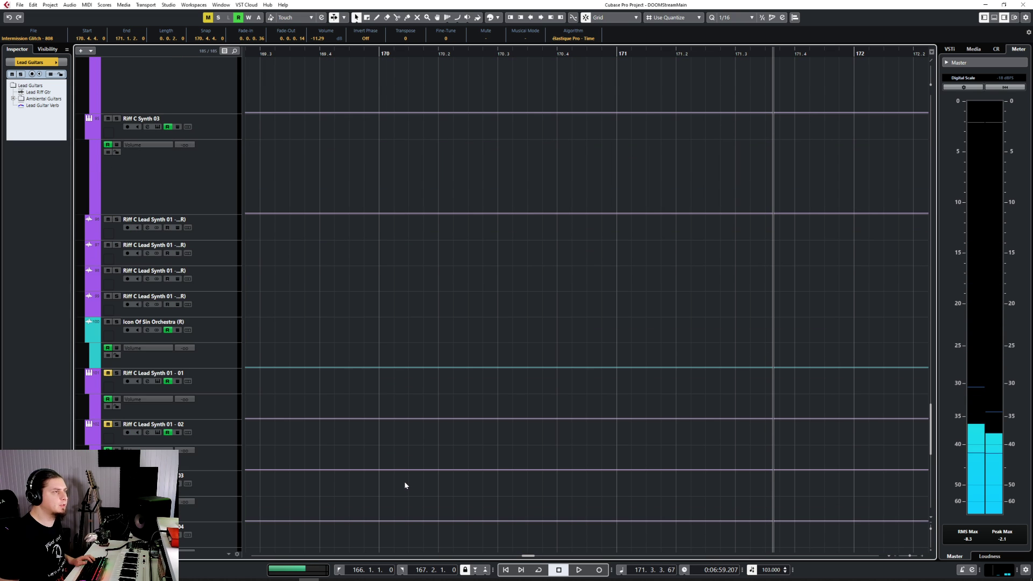
pyautogui.press('g')
pyautogui.press('g')
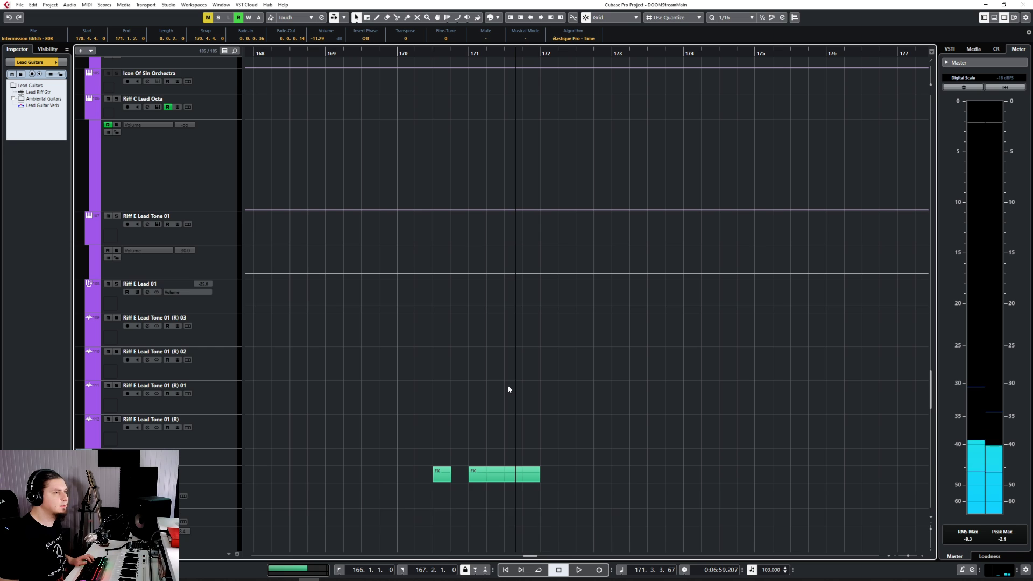
pyautogui.scroll(-10, 512, 387)
pyautogui.scroll(5, 470, 297)
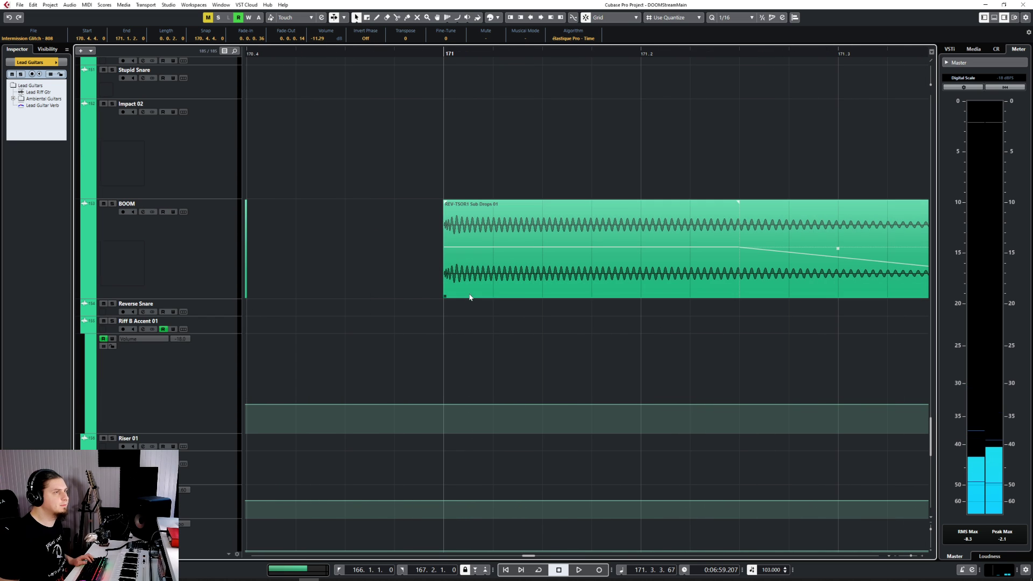
pyautogui.click(468, 291)
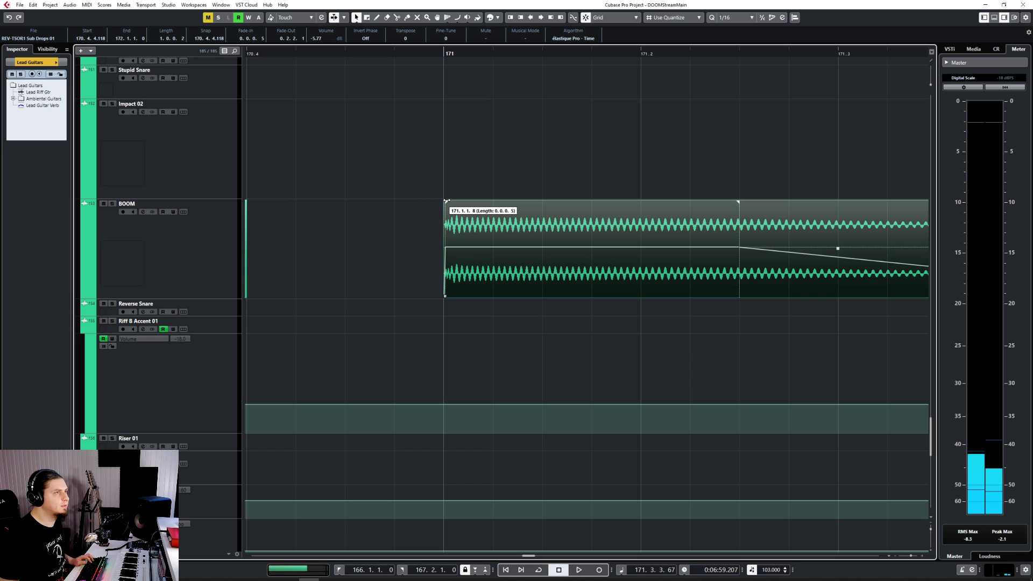
# Play from 170.3.4 to hear the sub drop's entry at bar 171.
pyautogui.scroll(-4, 492, 320)
pyautogui.click(422, 55)
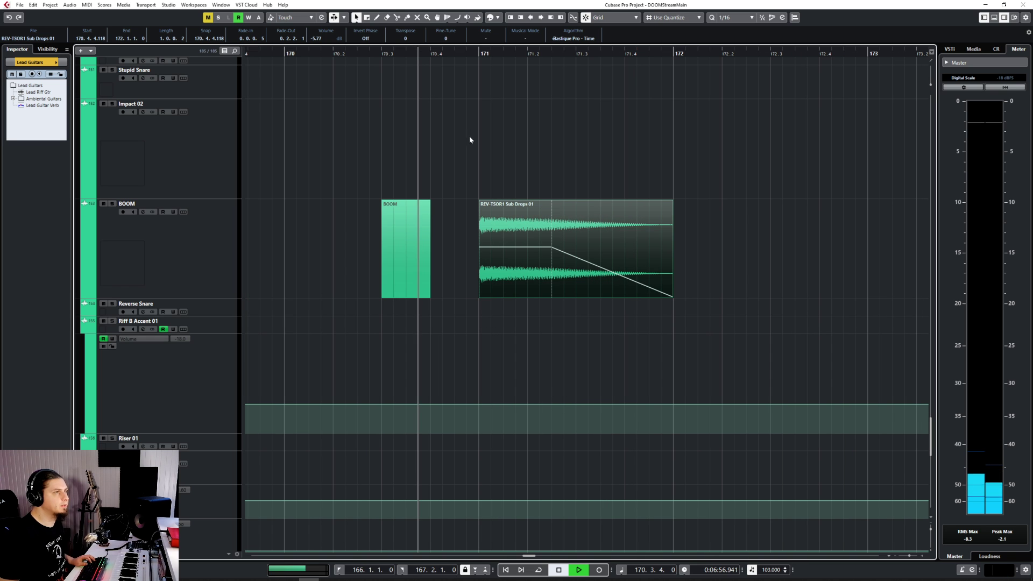
pyautogui.press('space')
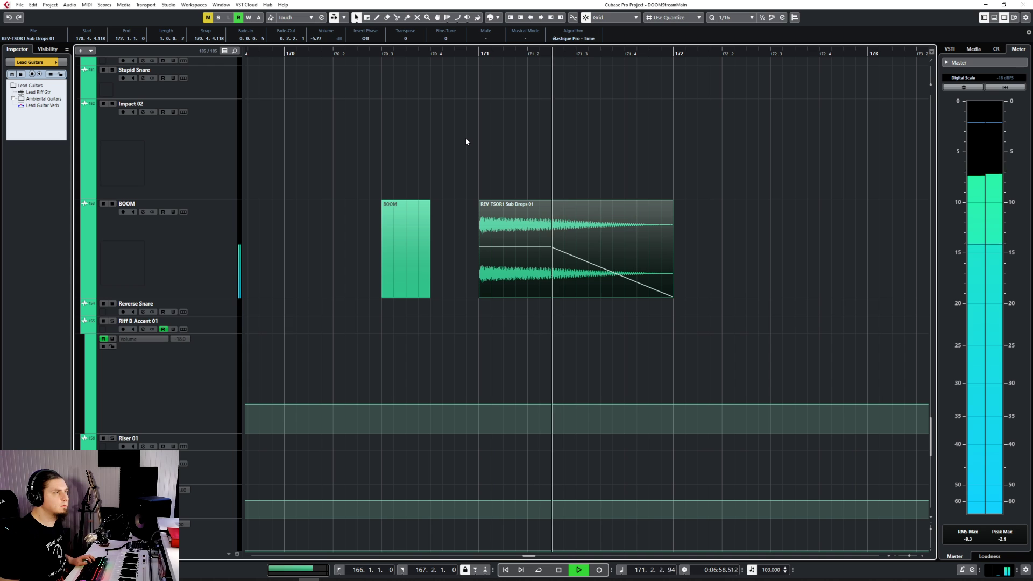
# Give the Sub Drops clip at bar 166 on the BOOM track the same 0.0.0.5 fade-in.
pyautogui.scroll(-4, 438, 250)
pyautogui.hscroll(-2, 439, 254)
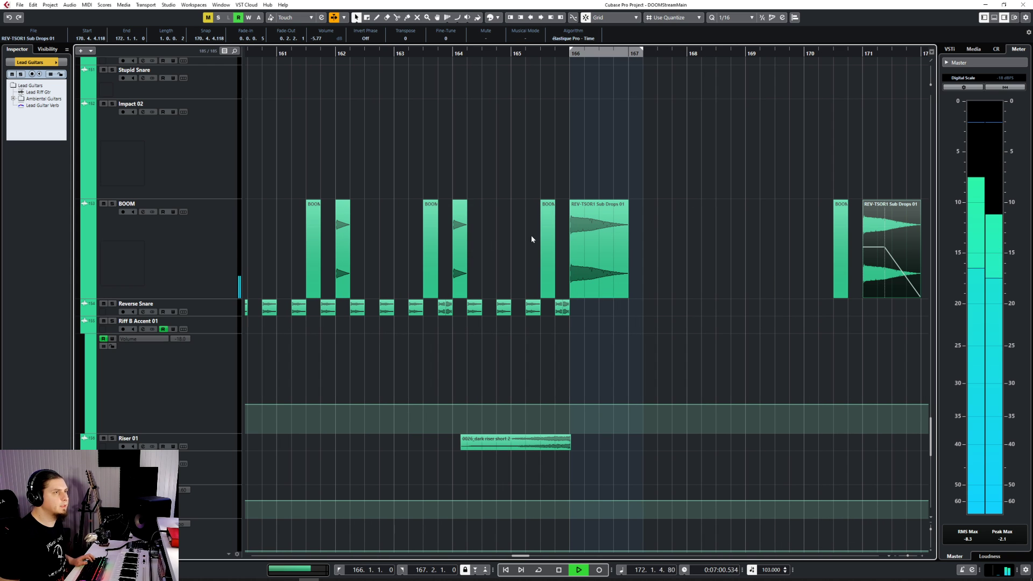
pyautogui.scroll(8, 574, 220)
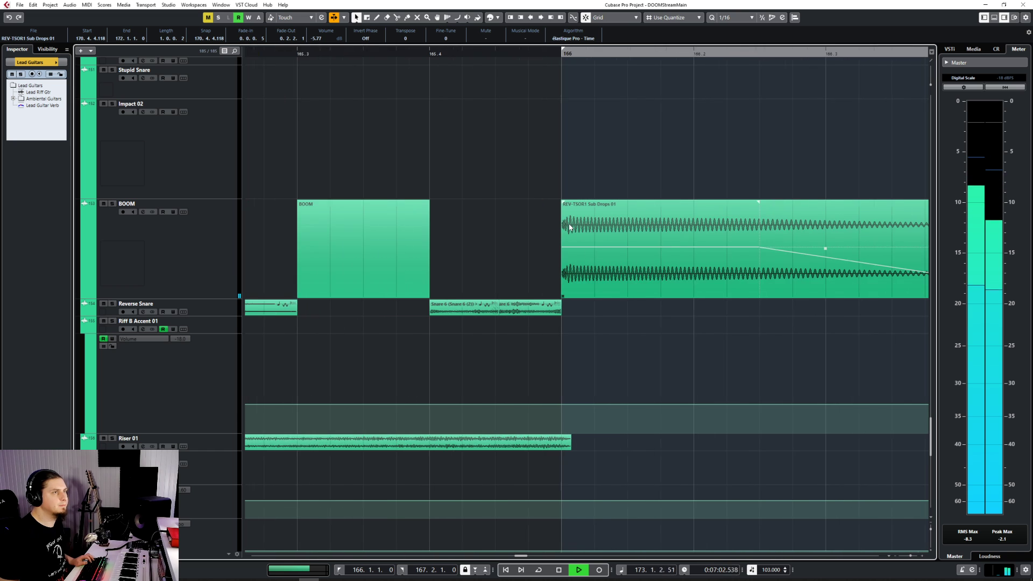
pyautogui.scroll(-8, 647, 280)
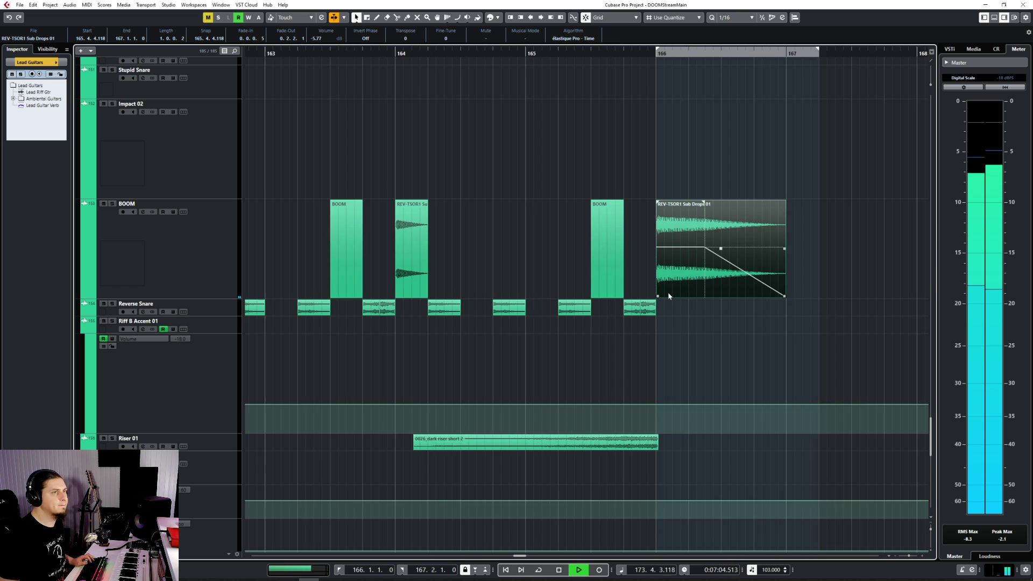
# Listen through the rest of the part to just past bar 176 and stop playback.
pyautogui.hscroll(8, 669, 295)
pyautogui.scroll(-4, 661, 292)
pyautogui.scroll(4, 650, 290)
pyautogui.scroll(10, 649, 293)
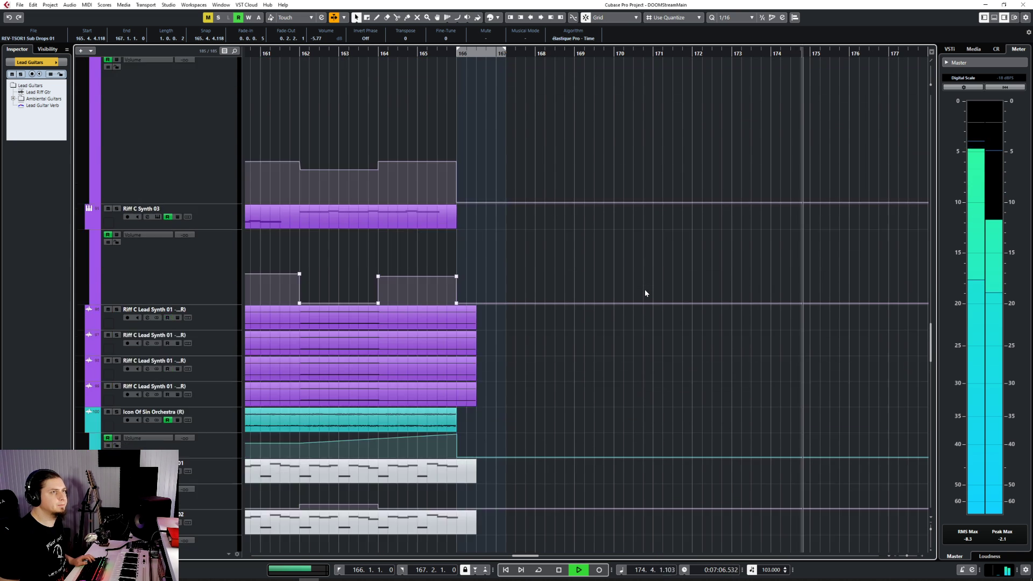
pyautogui.scroll(15, 646, 293)
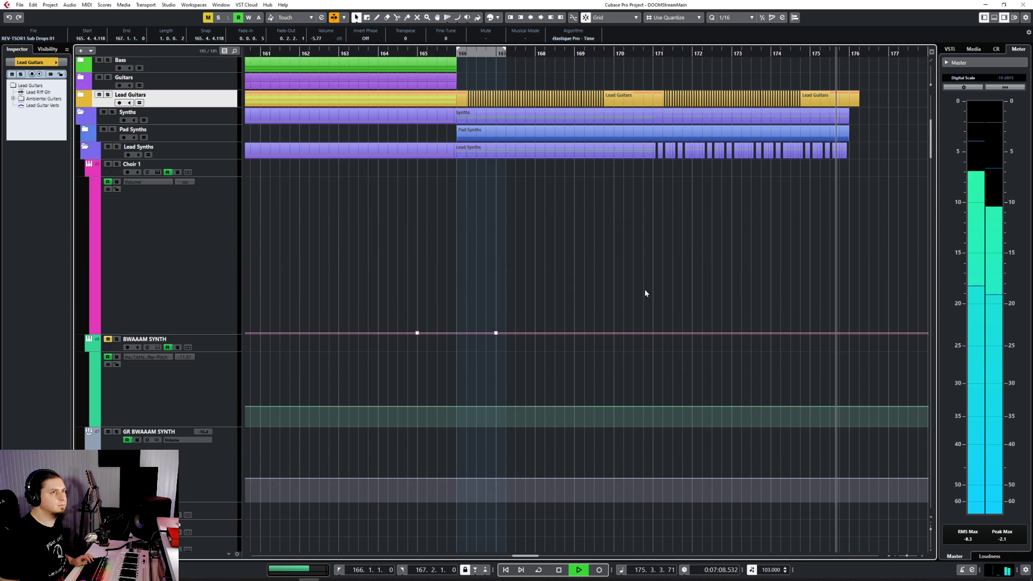
pyautogui.press('space')
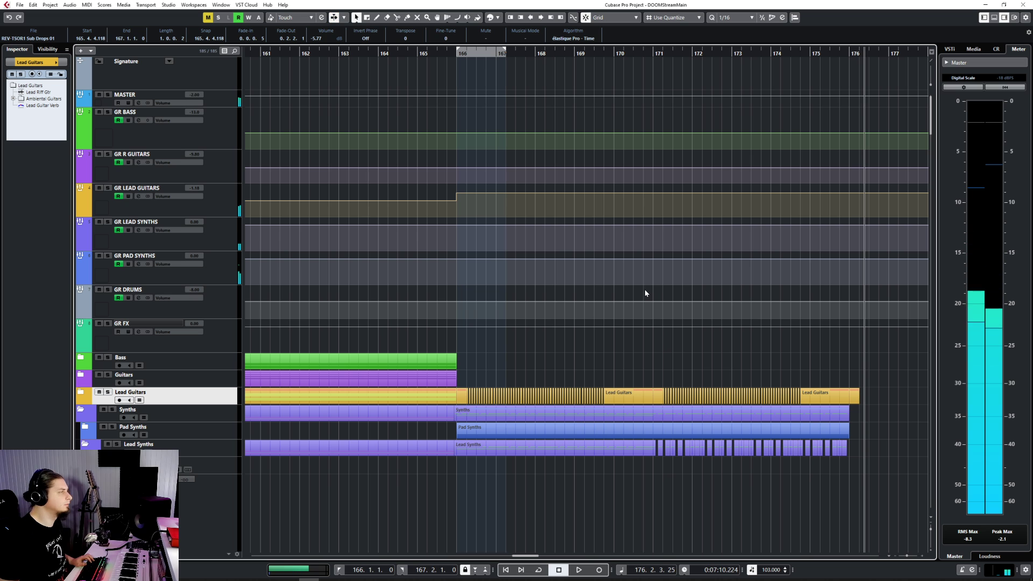
# Look over the glitch and synth tracks around bars 166 to 176, with Intermission Glitch R 02 selected.
pyautogui.scroll(-15, 644, 291)
pyautogui.scroll(-15, 642, 291)
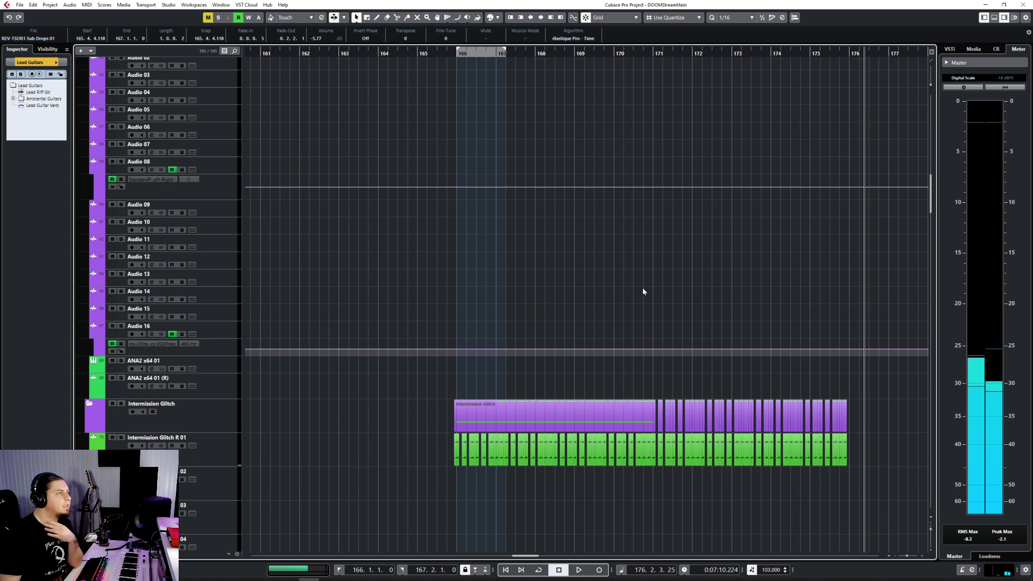
pyautogui.click(211, 294)
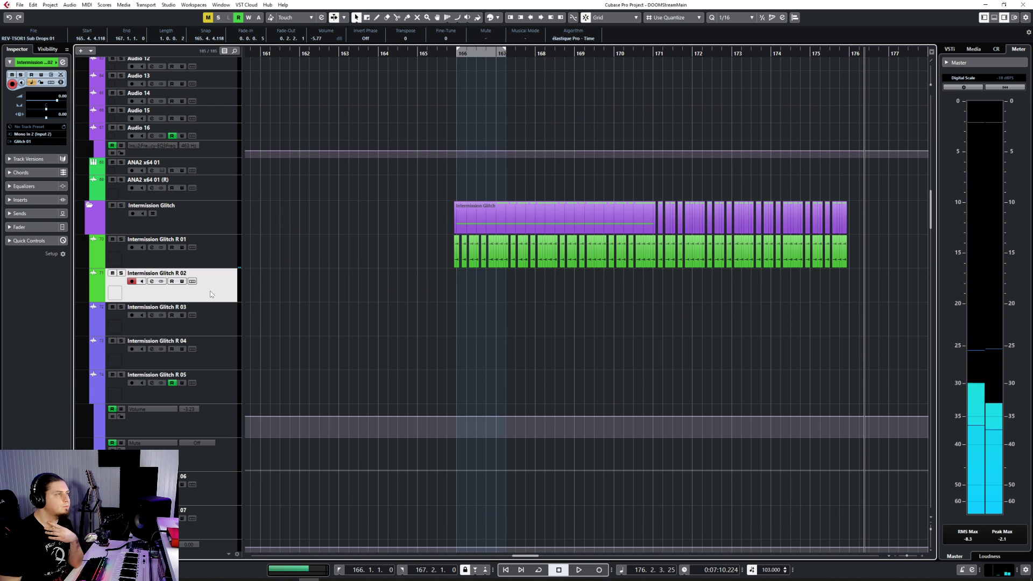
pyautogui.scroll(3, 336, 291)
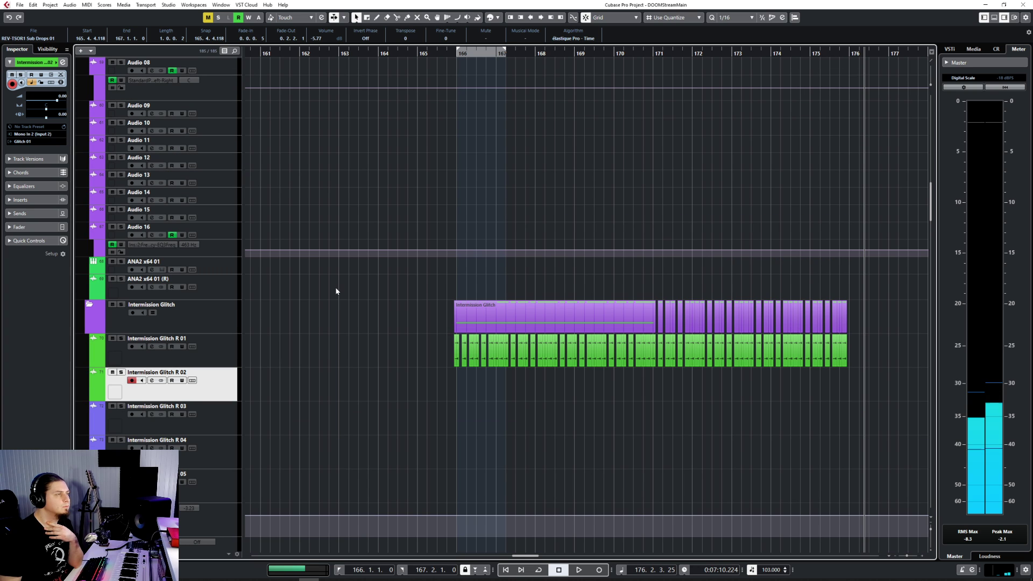
pyautogui.scroll(10, 385, 378)
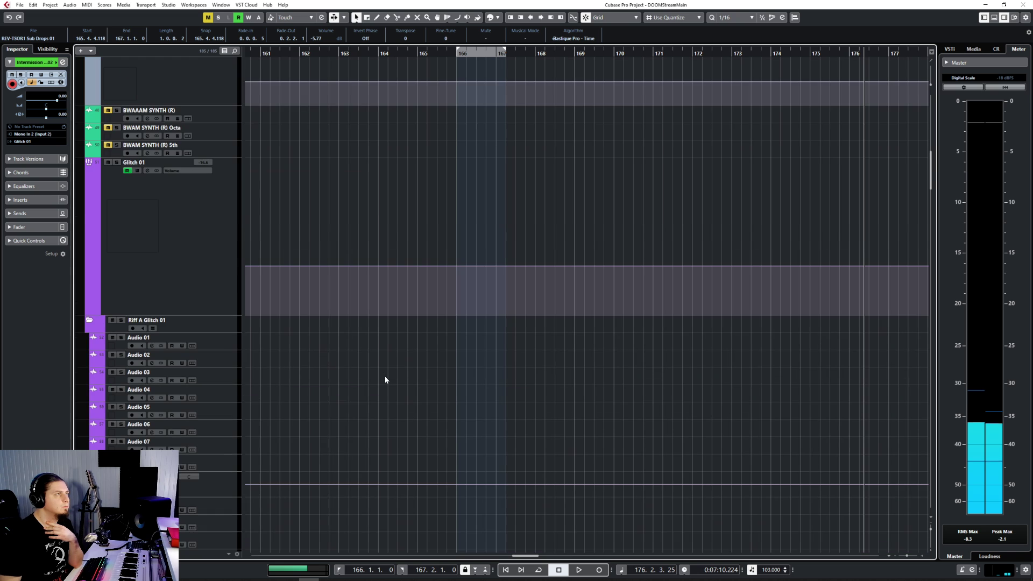
pyautogui.scroll(9, 385, 380)
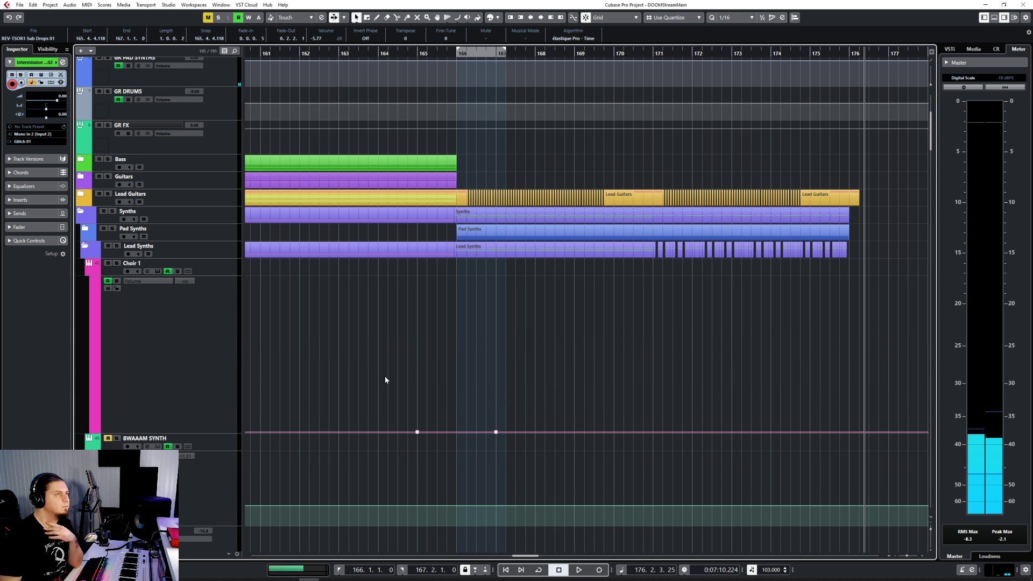
pyautogui.scroll(-12, 386, 380)
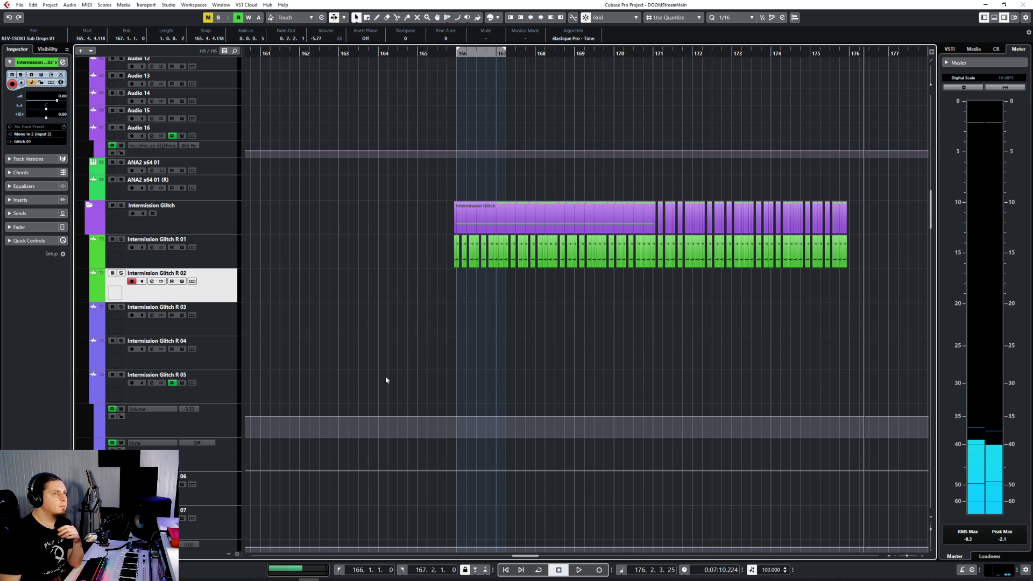
pyautogui.scroll(12, 302, 271)
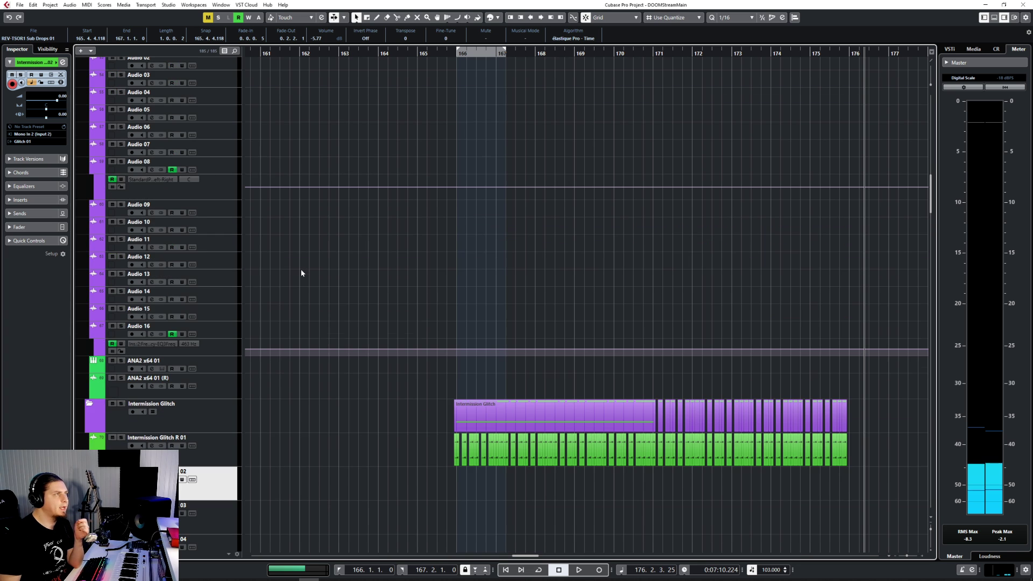
pyautogui.scroll(-8, 301, 273)
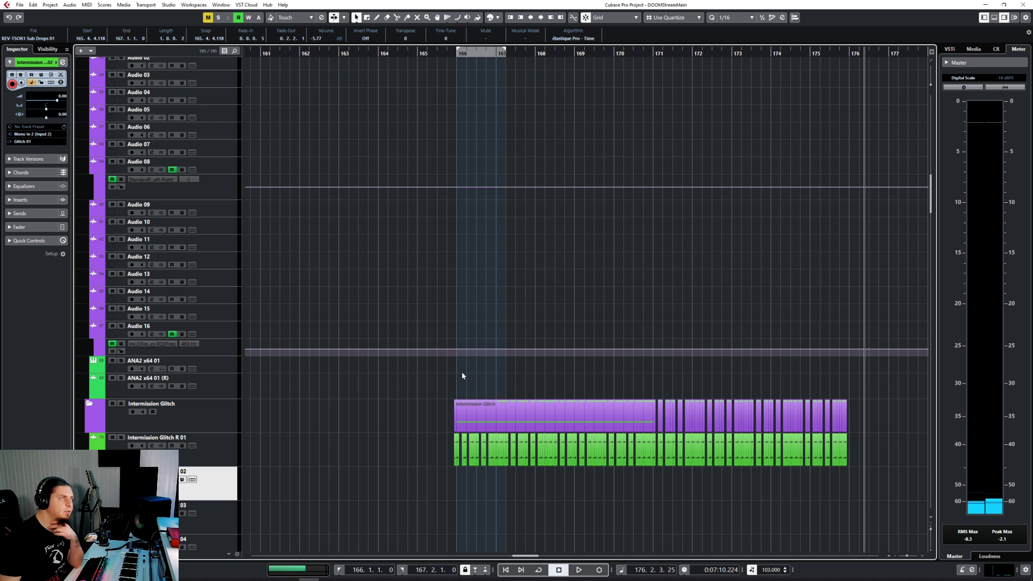
# Collapse the Riff A Glitch 01 and Intermission Glitch track folders.
pyautogui.scroll(5, 461, 376)
pyautogui.click(90, 321)
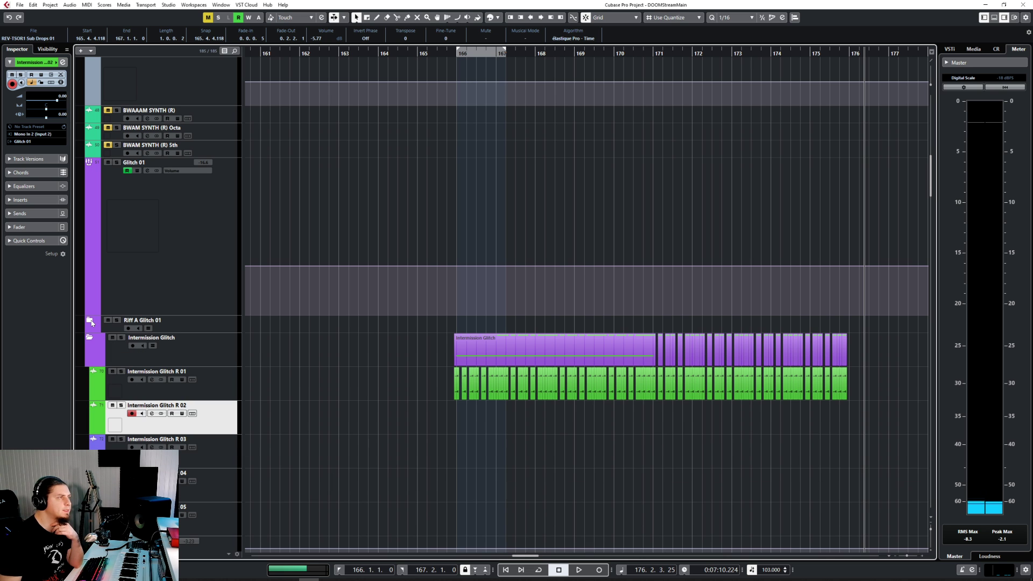
pyautogui.click(89, 339)
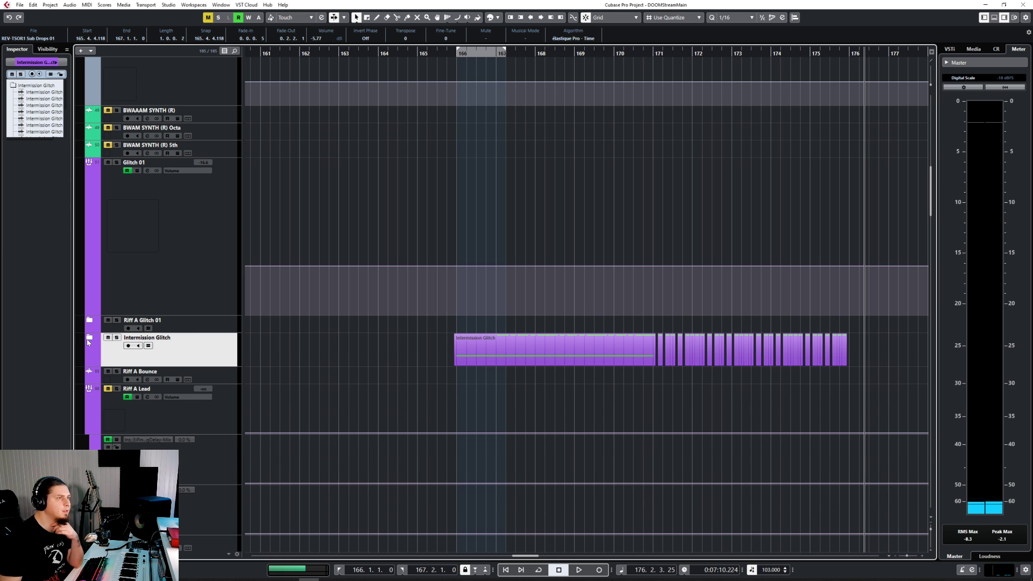
# Add one monofury64 instrument track below the Intermission Glitch folder, with its audio output routed to GR LEAD SYNTHS.
pyautogui.click(210, 326)
pyautogui.click(215, 301)
pyautogui.click(229, 353)
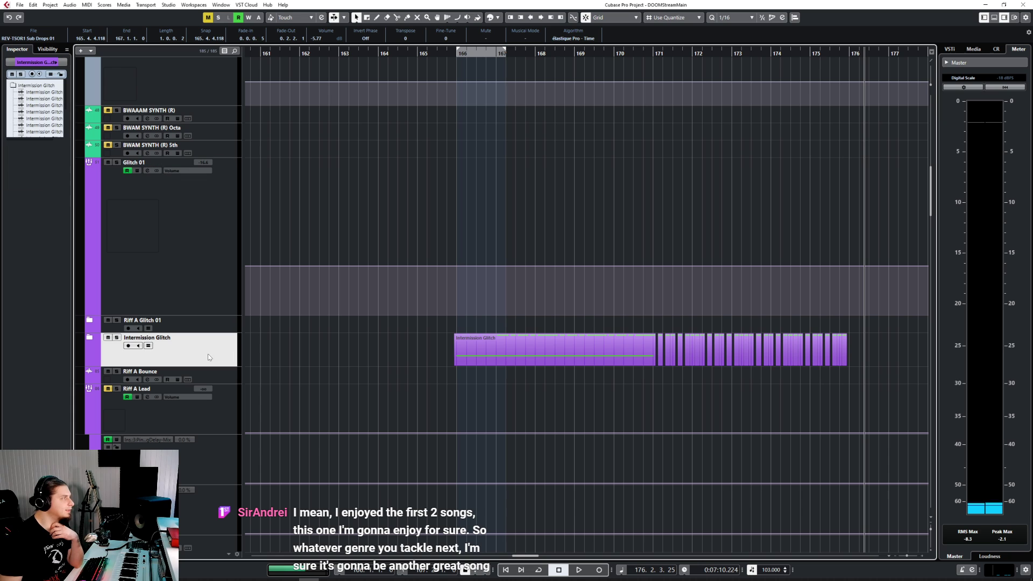
pyautogui.rightClick(216, 355)
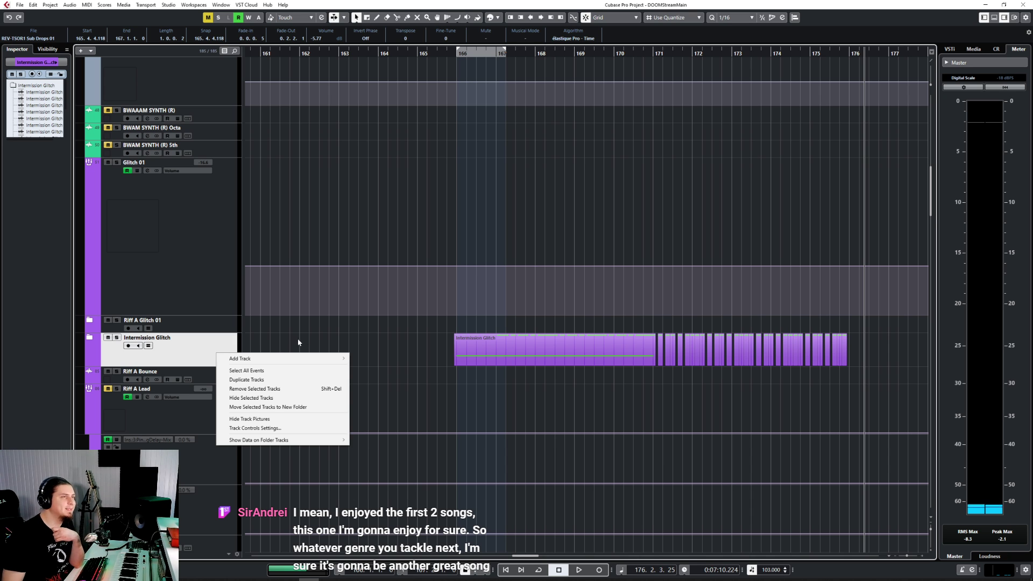
pyautogui.moveTo(266, 358)
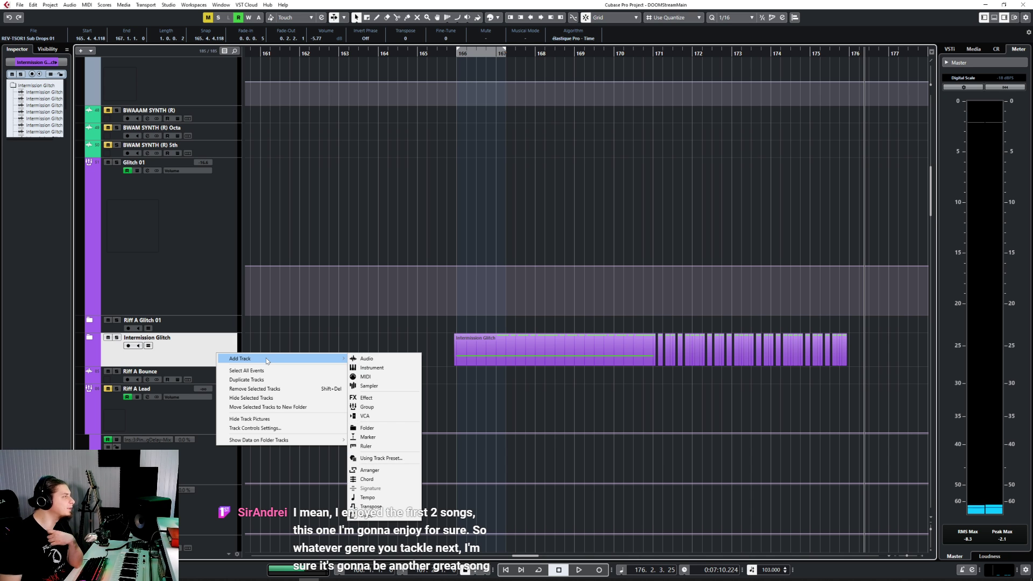
pyautogui.click(377, 368)
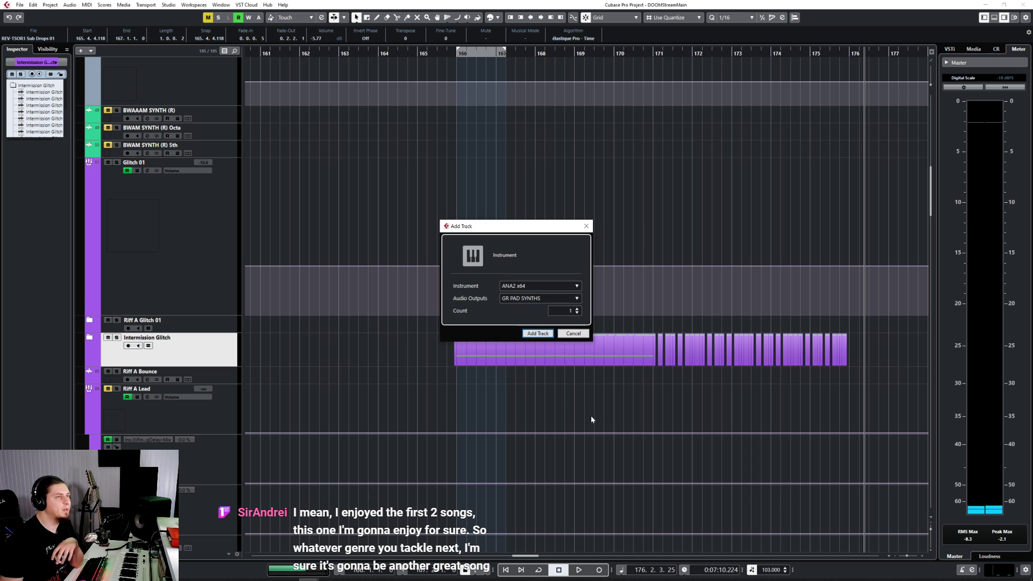
pyautogui.click(555, 287)
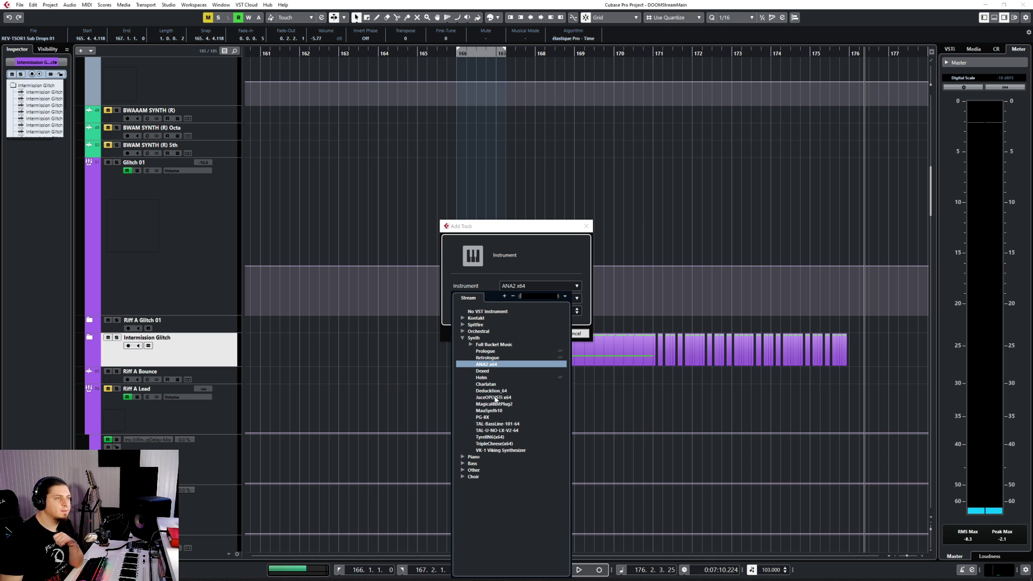
pyautogui.click(471, 345)
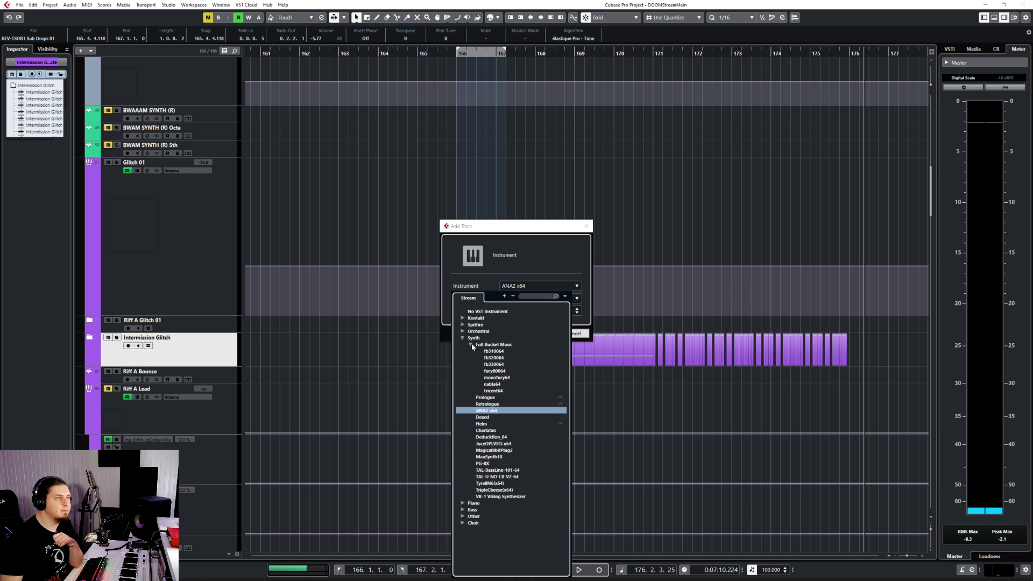
pyautogui.click(497, 378)
pyautogui.click(531, 300)
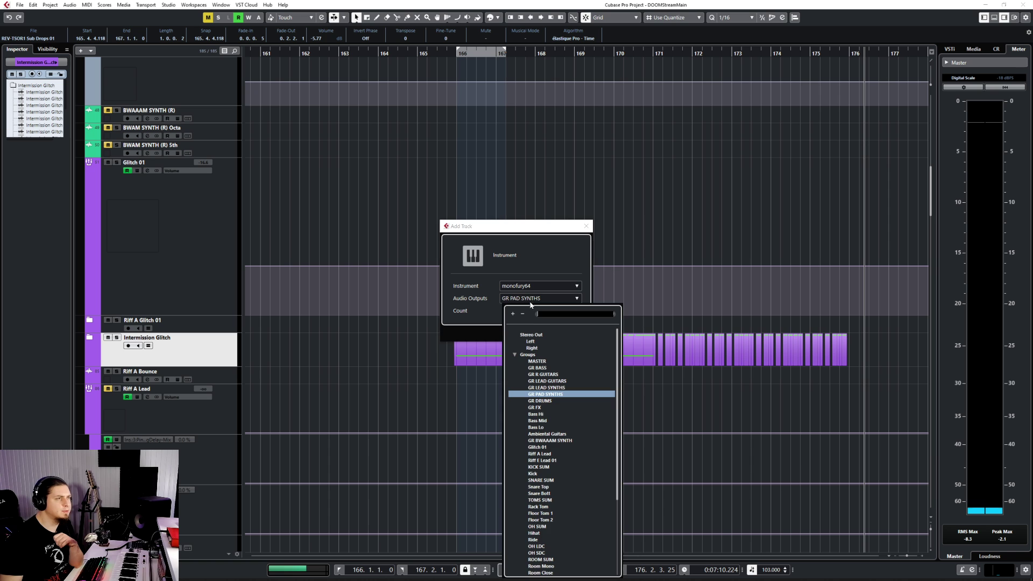
pyautogui.click(544, 388)
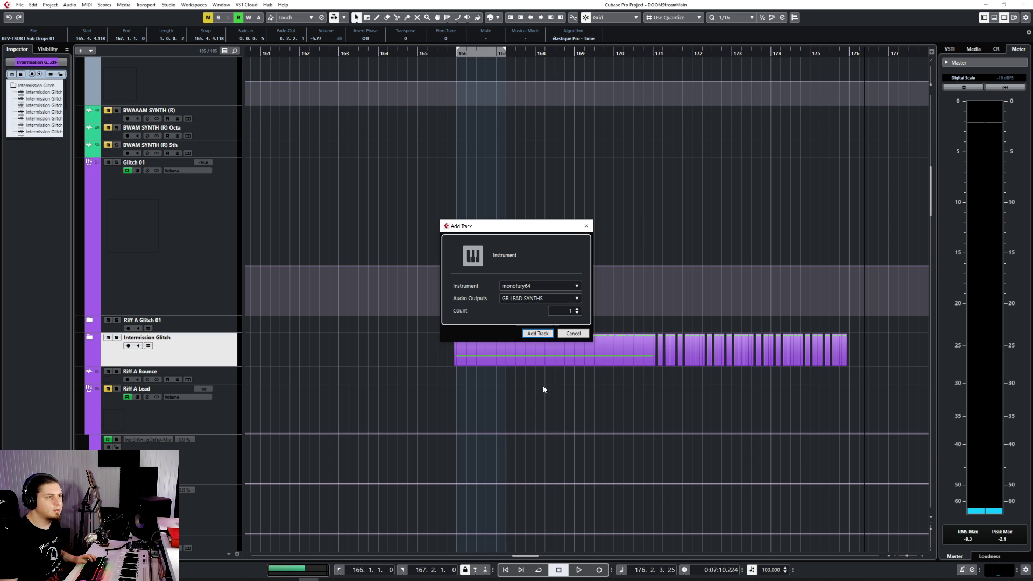
pyautogui.click(535, 333)
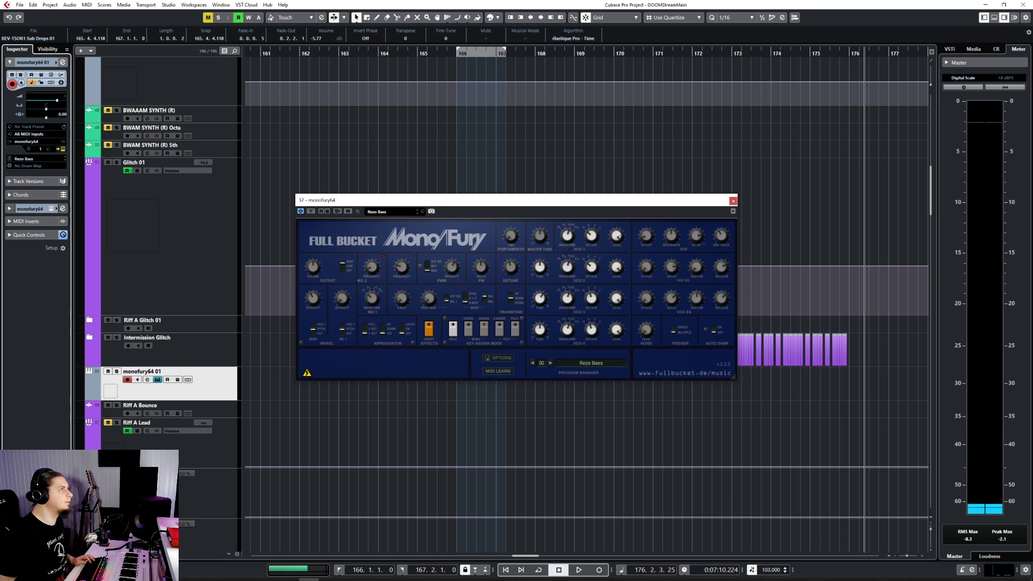
# Set the monofury64 01 track's volume to -20 dB.
pyautogui.doubleClick(60, 96)
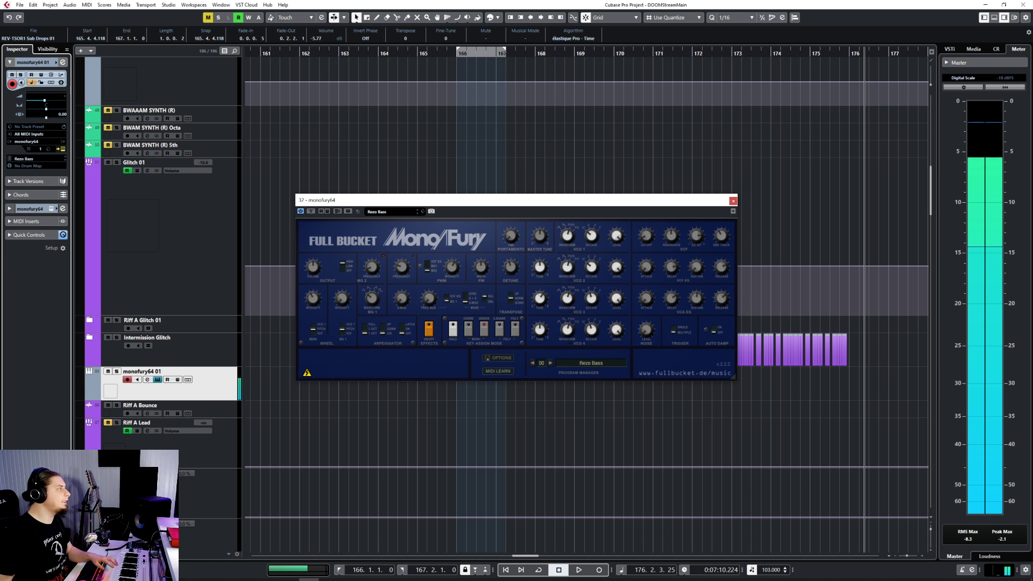
pyautogui.write('-20')
pyautogui.press('Return')
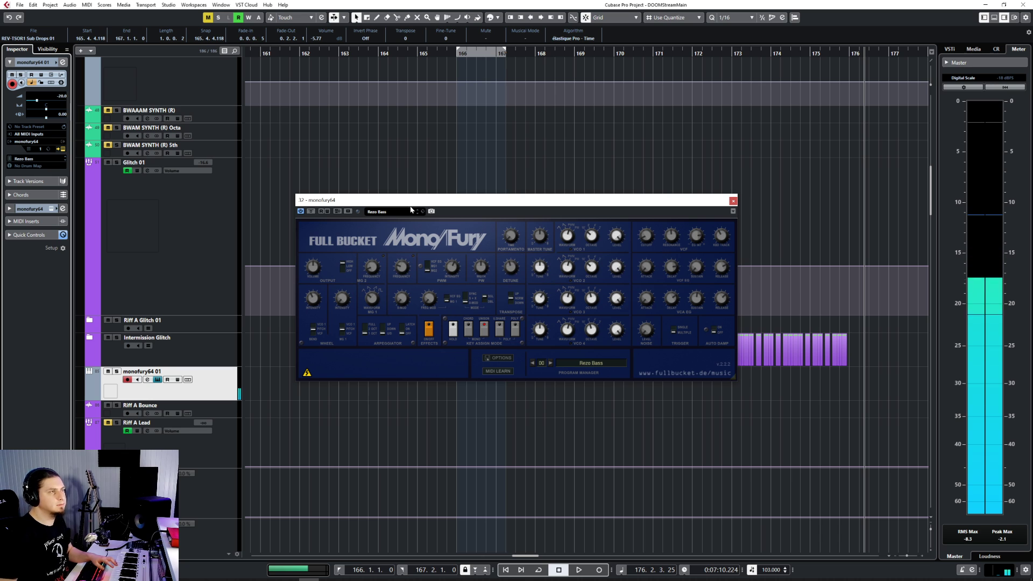
# Step through the Mono/Fury presets to Sync Bass and close the instrument window.
pyautogui.click(550, 364)
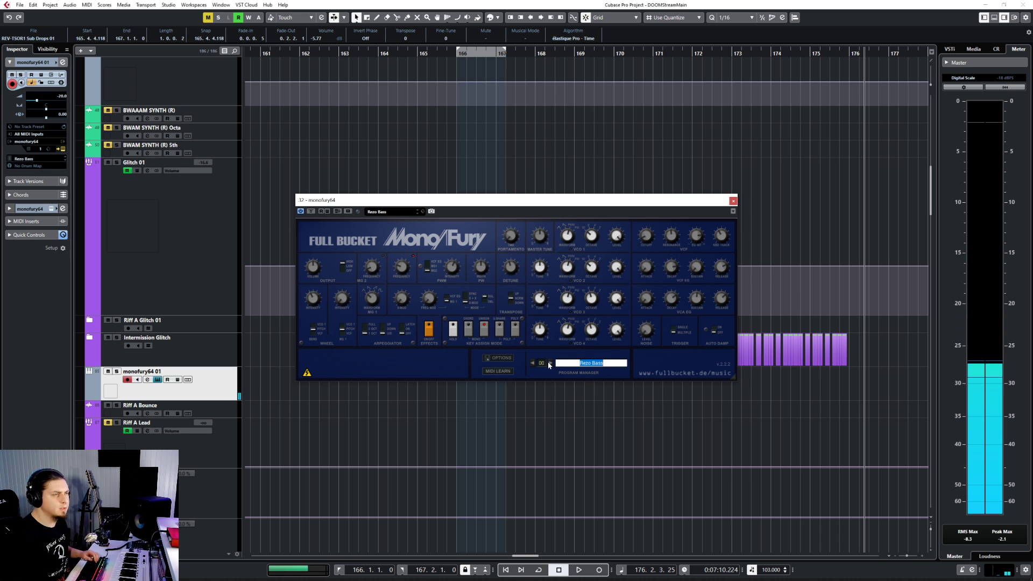
pyautogui.click(550, 364)
pyautogui.click(550, 363)
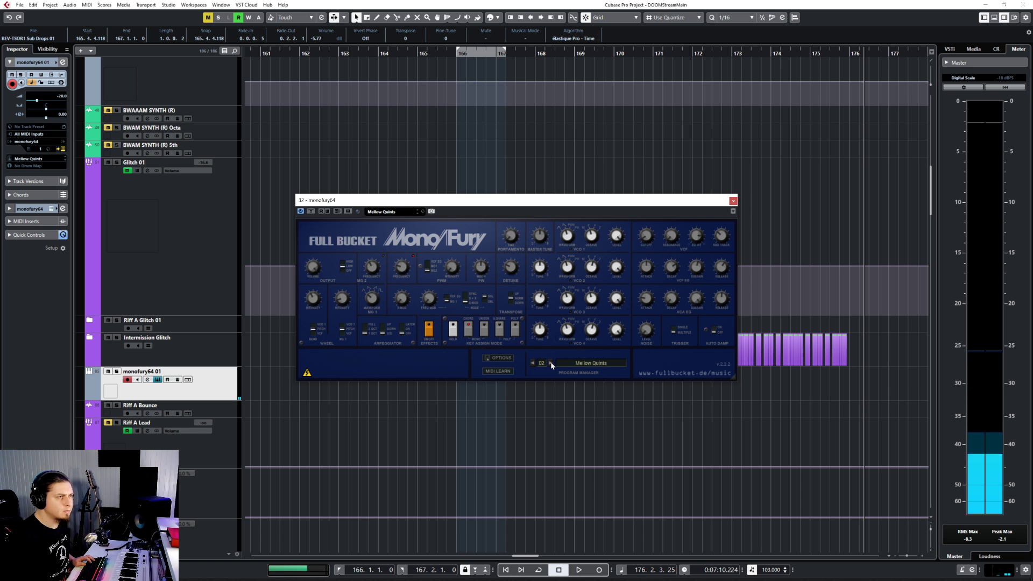
pyautogui.click(550, 363)
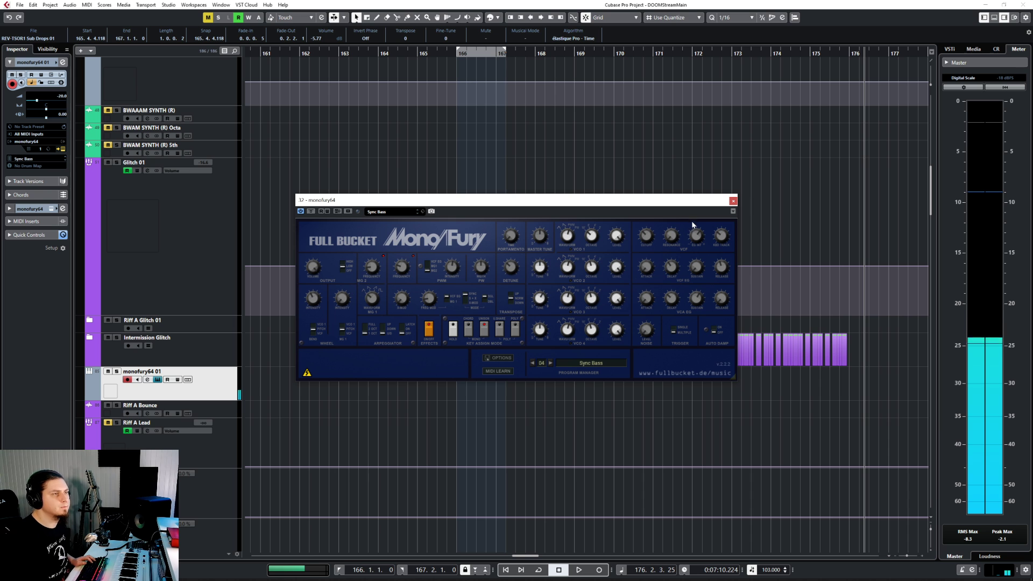
pyautogui.click(734, 202)
# Draw an empty MIDI part on the monofury64 01 track from bar 171 to bar 176.
pyautogui.scroll(5, 508, 394)
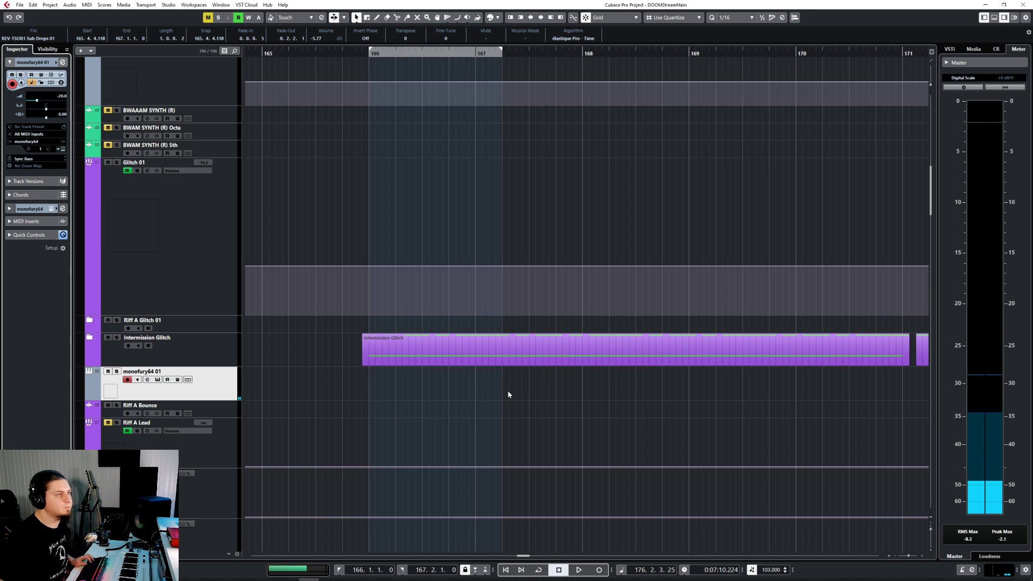
pyautogui.scroll(-5, 508, 394)
pyautogui.hscroll(4, 508, 394)
pyautogui.scroll(3, 375, 413)
pyautogui.scroll(5, 376, 413)
pyautogui.rightClick(390, 400)
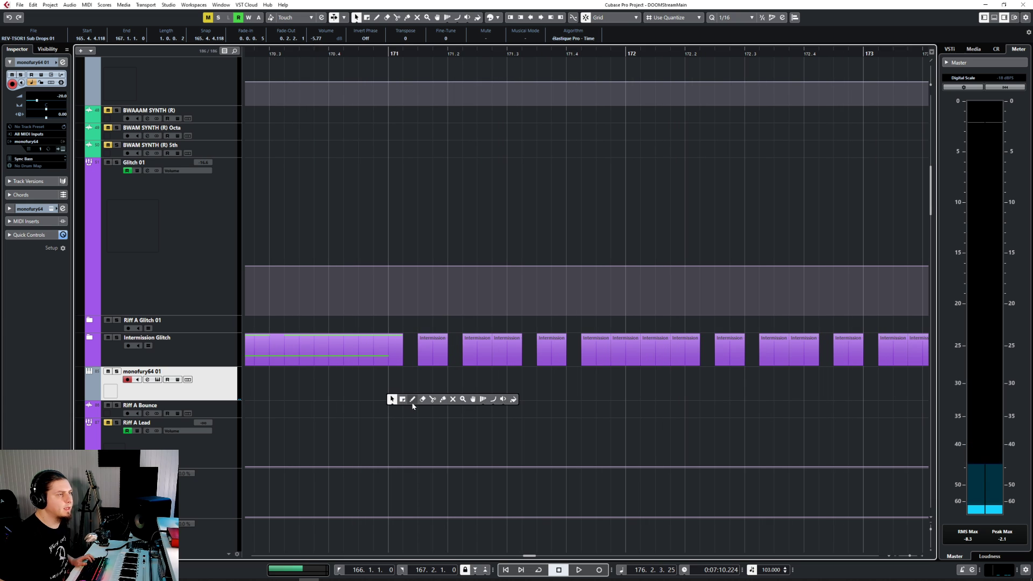
pyautogui.click(413, 401)
pyautogui.moveTo(390, 389)
pyautogui.mouseDown()
pyautogui.moveTo(1028, 372)
pyautogui.moveTo(761, 381)
pyautogui.mouseUp()
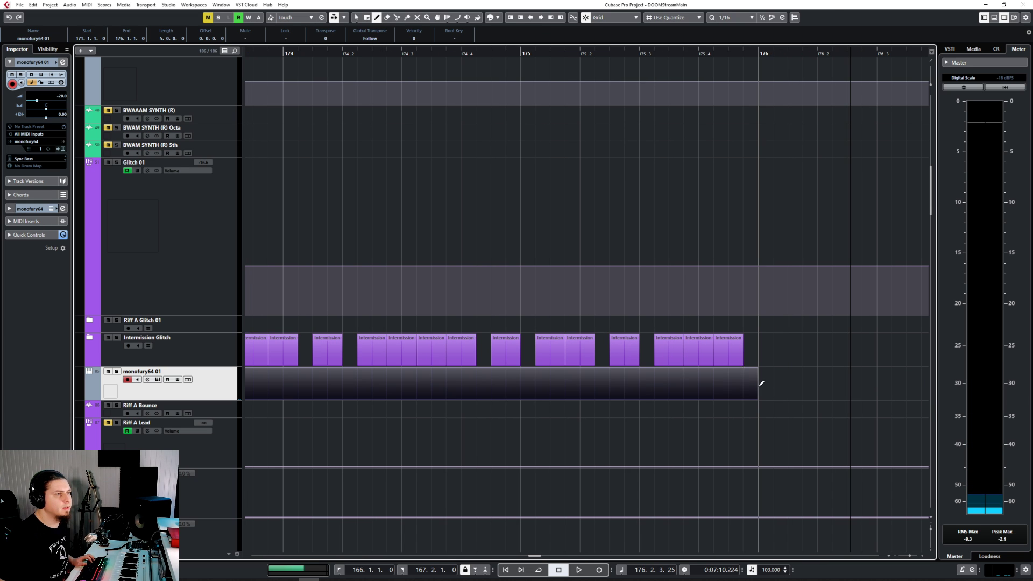
pyautogui.press('1')
pyautogui.hscroll(-5, 472, 404)
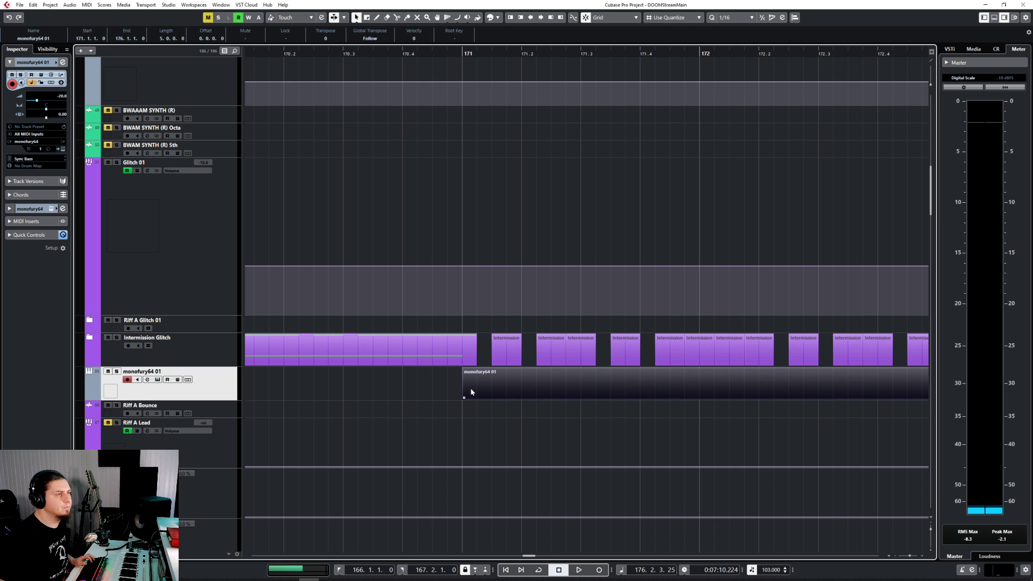
# Open the new monofury64 part, set the quantize to 1/32, enter an F1 note at the start of bar 171, and close the editor.
pyautogui.doubleClick(474, 393)
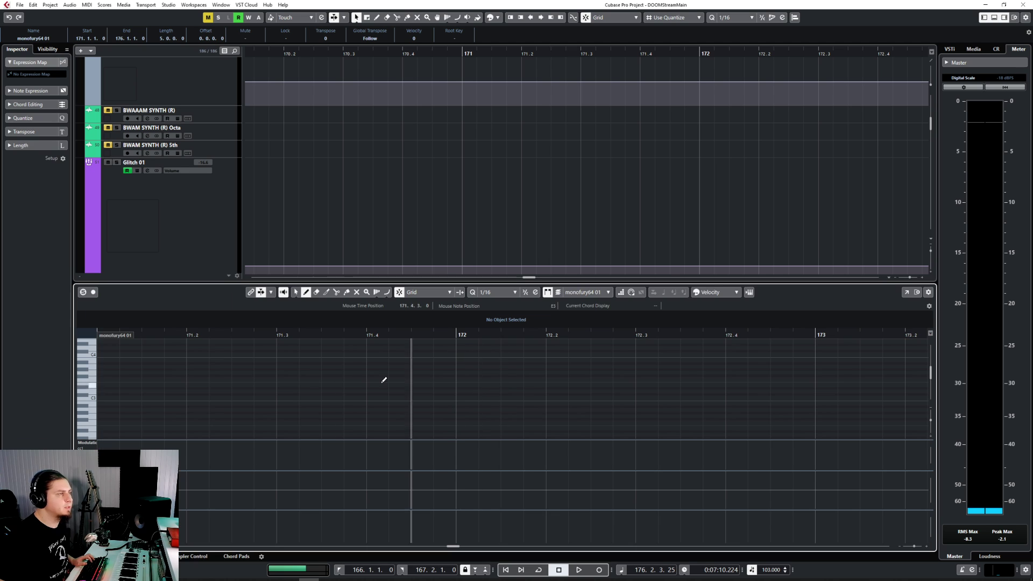
pyautogui.scroll(-6, 123, 394)
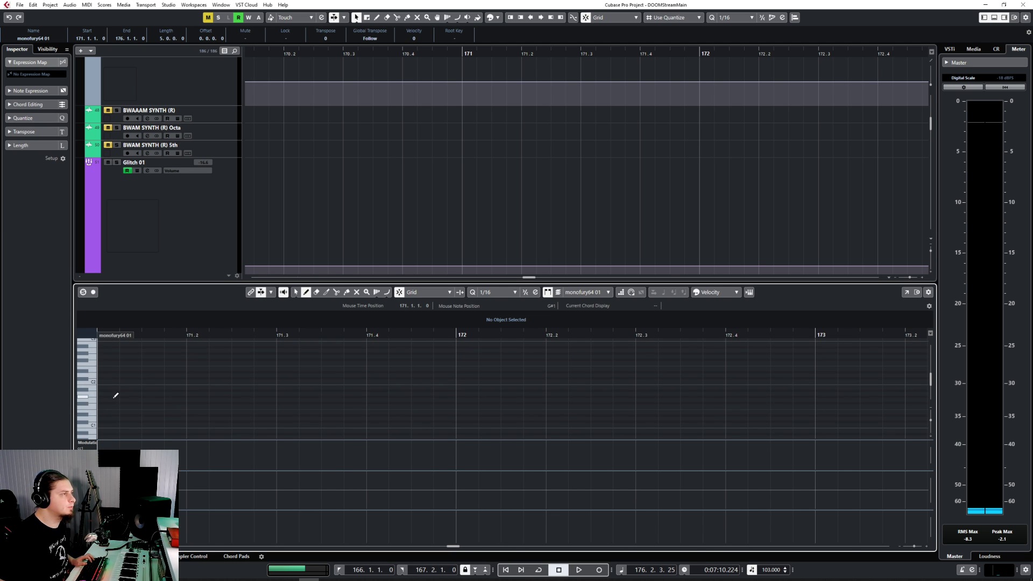
pyautogui.hscroll(3, 261, 392)
pyautogui.scroll(-2, 259, 391)
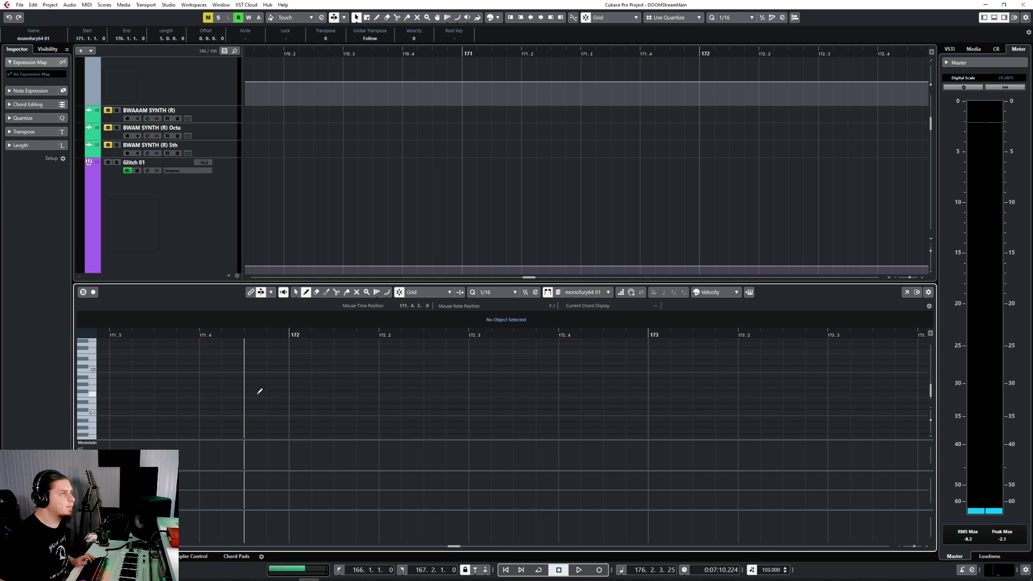
pyautogui.scroll(-2, 259, 391)
pyautogui.hscroll(-5, 259, 391)
pyautogui.scroll(4, 449, 395)
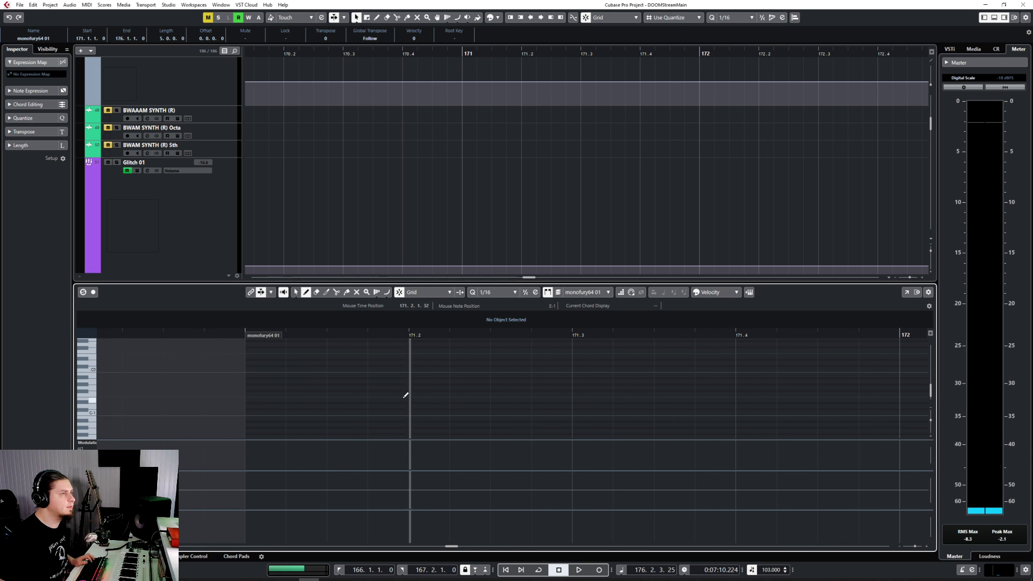
pyautogui.click(497, 297)
pyautogui.click(500, 349)
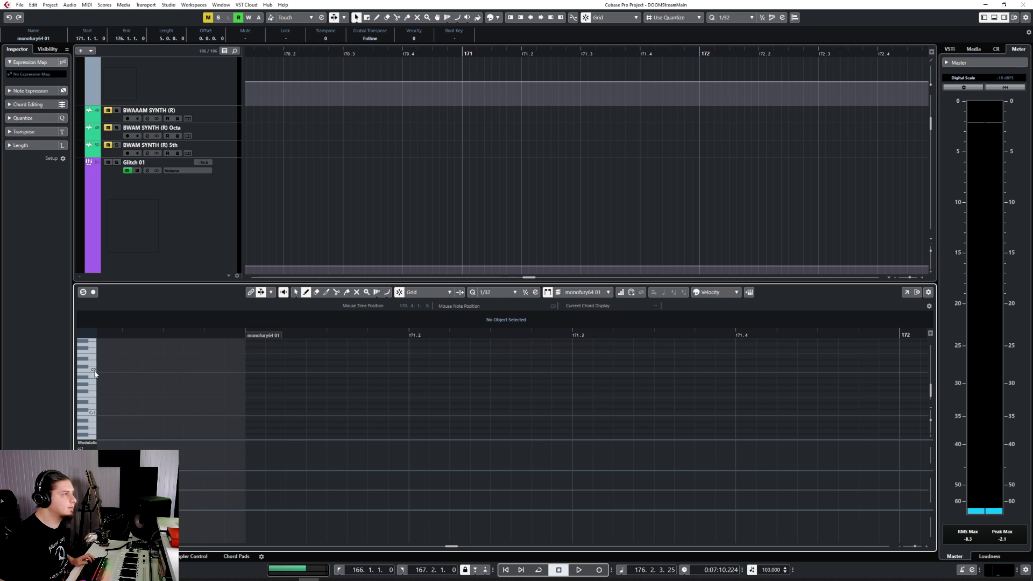
pyautogui.scroll(3, 91, 398)
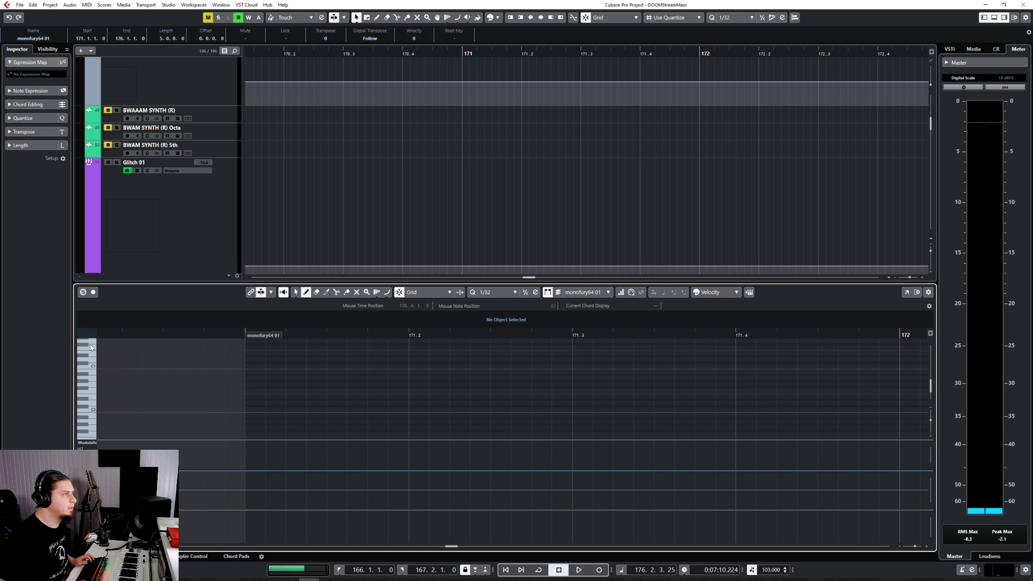
pyautogui.scroll(3, 91, 358)
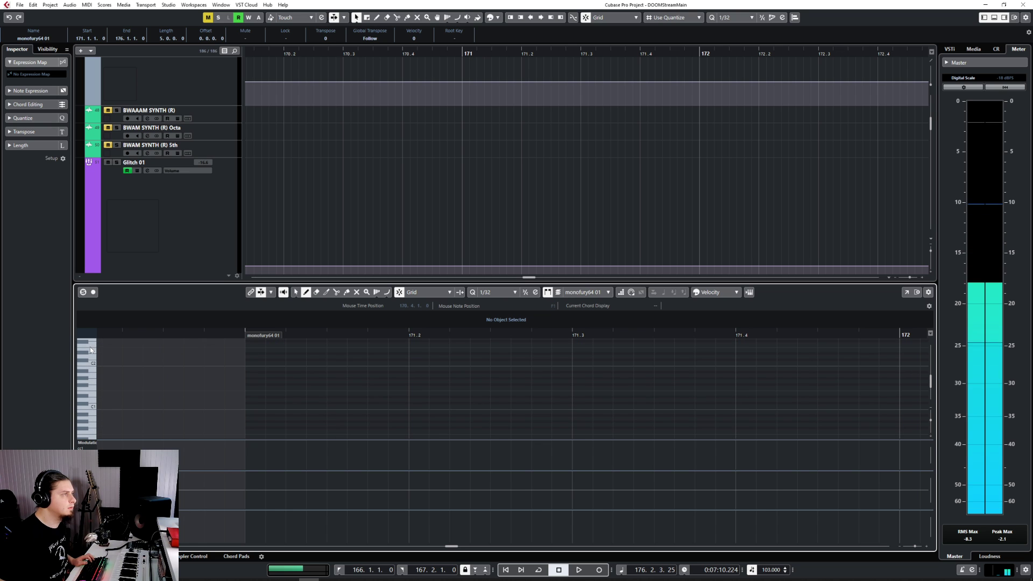
pyautogui.click(257, 387)
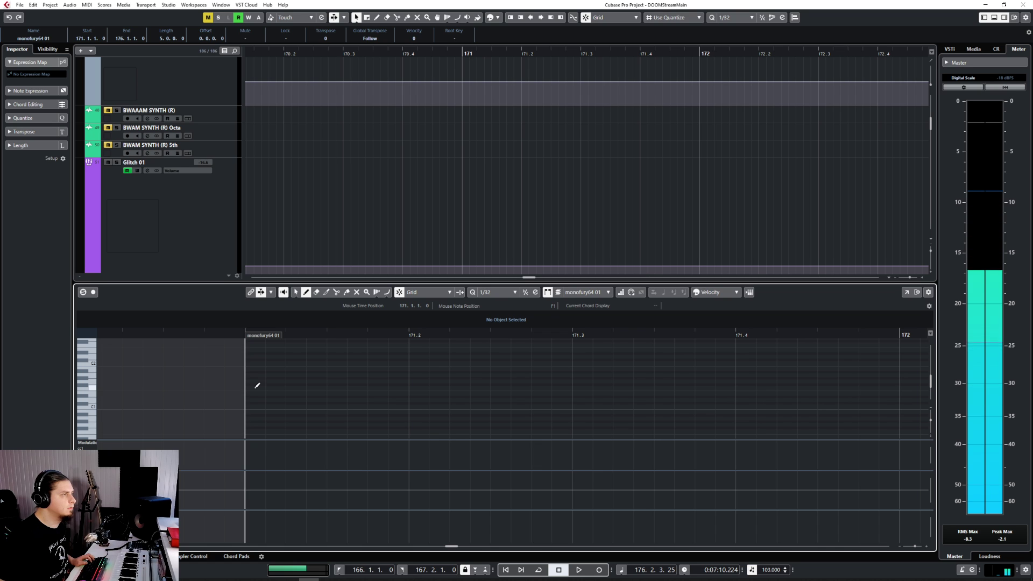
pyautogui.press('Return')
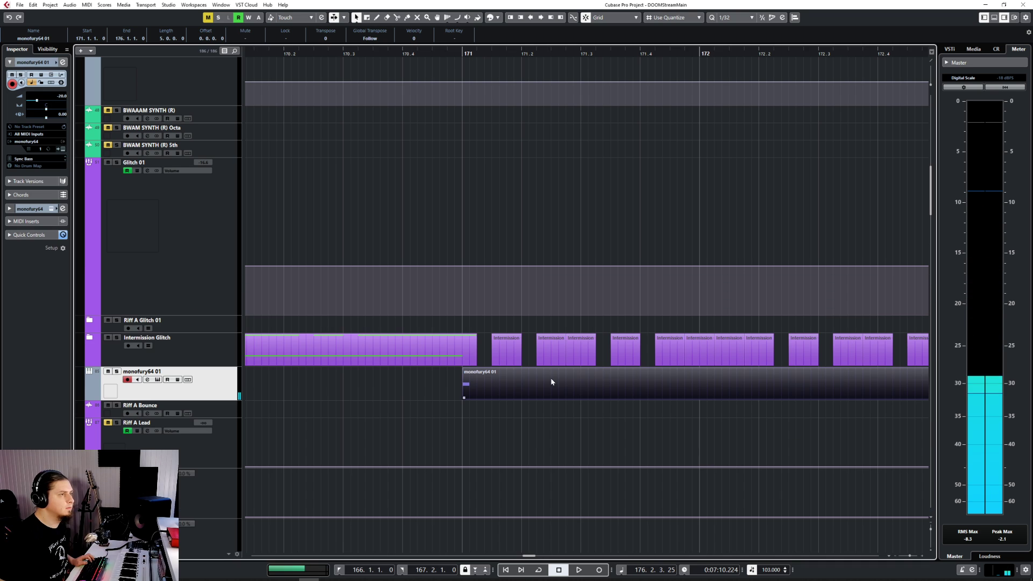
# Trim the monofury64 part to its first sixteenth by splitting off and deleting the rest, and move it to 171.1.2.
pyautogui.press('3')
pyautogui.click(478, 385)
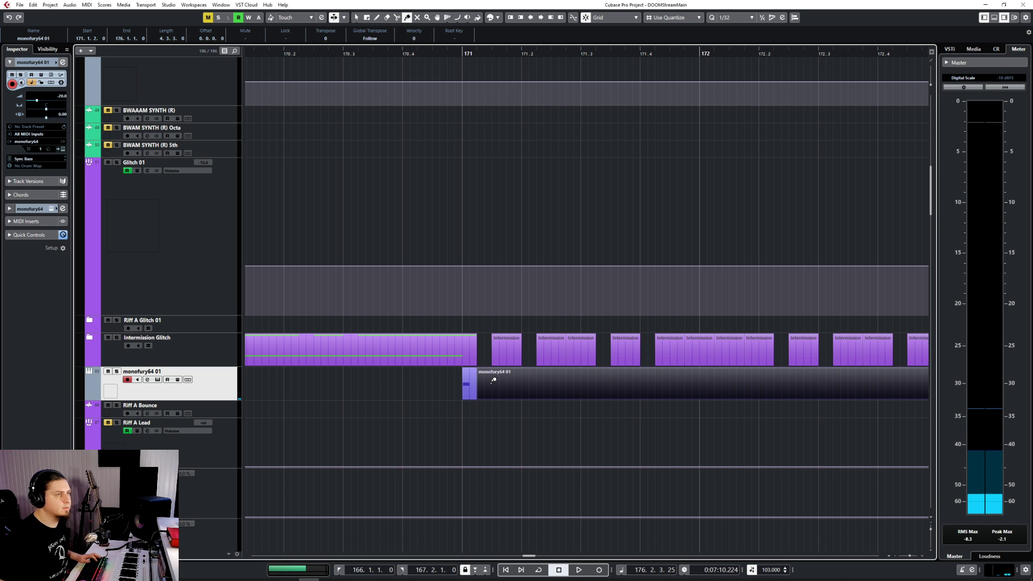
pyautogui.press('Delete')
pyautogui.moveTo(472, 386); pyautogui.dragTo(486, 384)
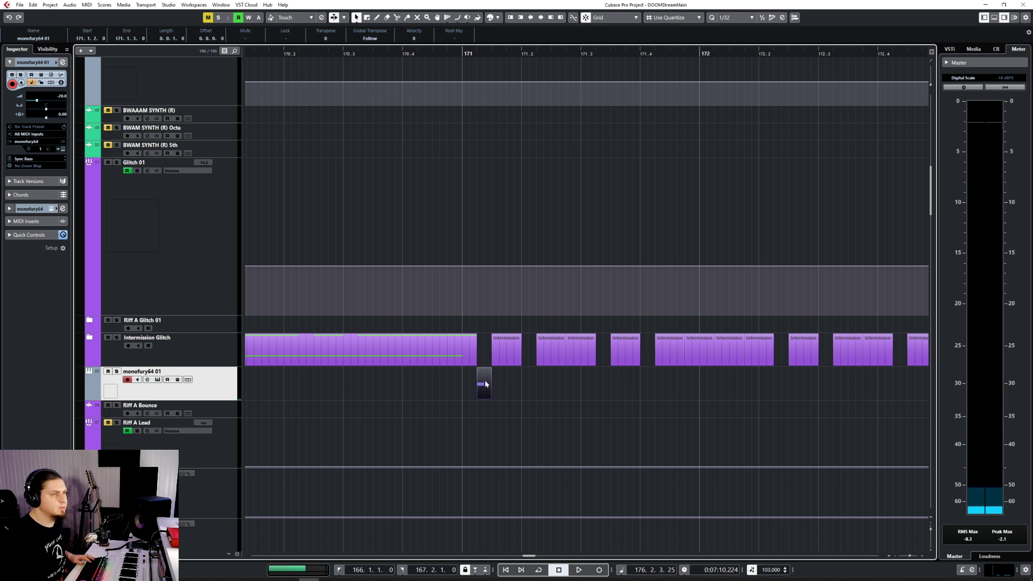
# Try to move the monofury64 01 track into the expanded Intermission Glitch folder, and collapse the folder again.
pyautogui.click(90, 340)
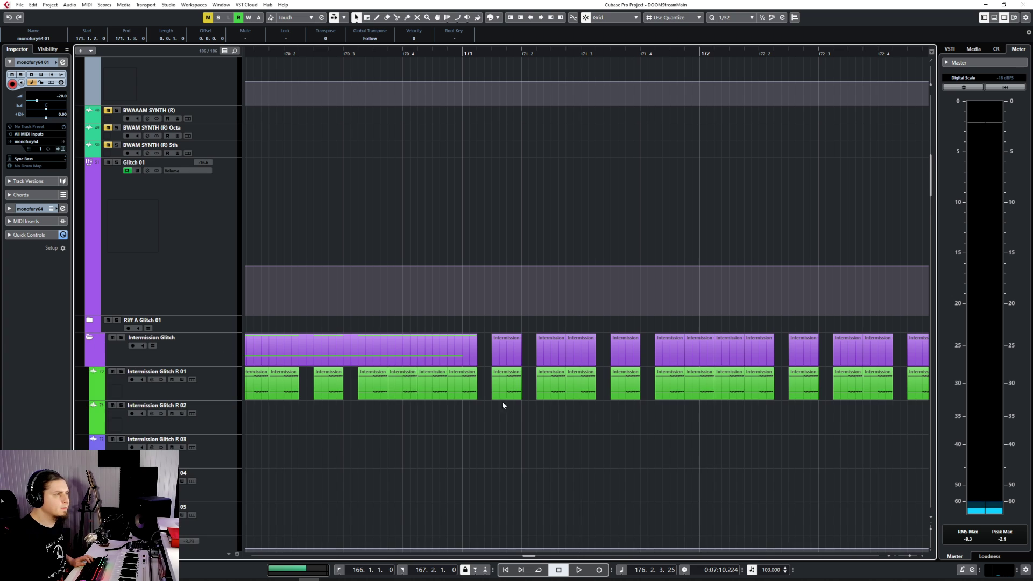
pyautogui.scroll(-10, 500, 404)
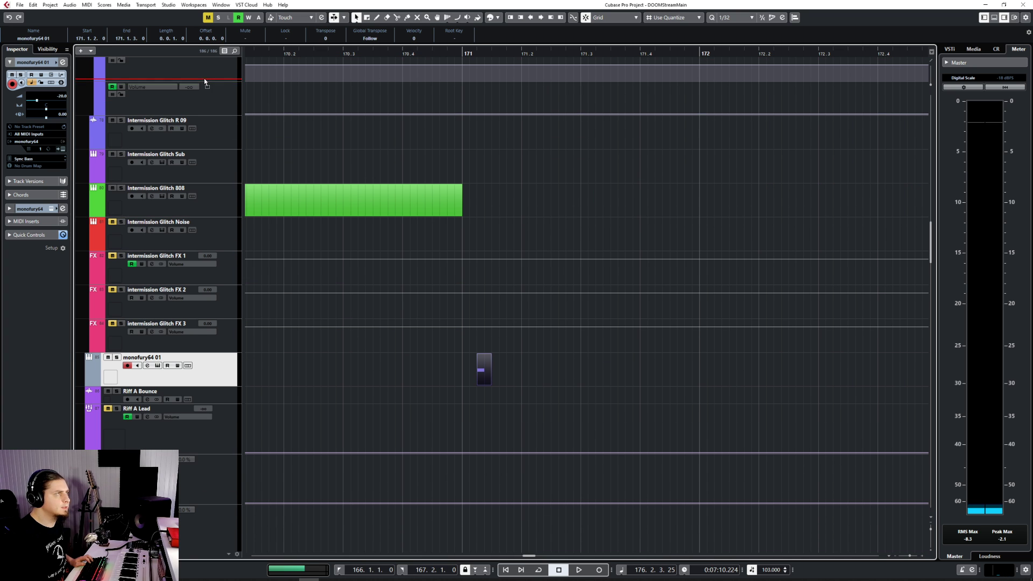
pyautogui.moveTo(205, 82); pyautogui.dragTo(208, 456)
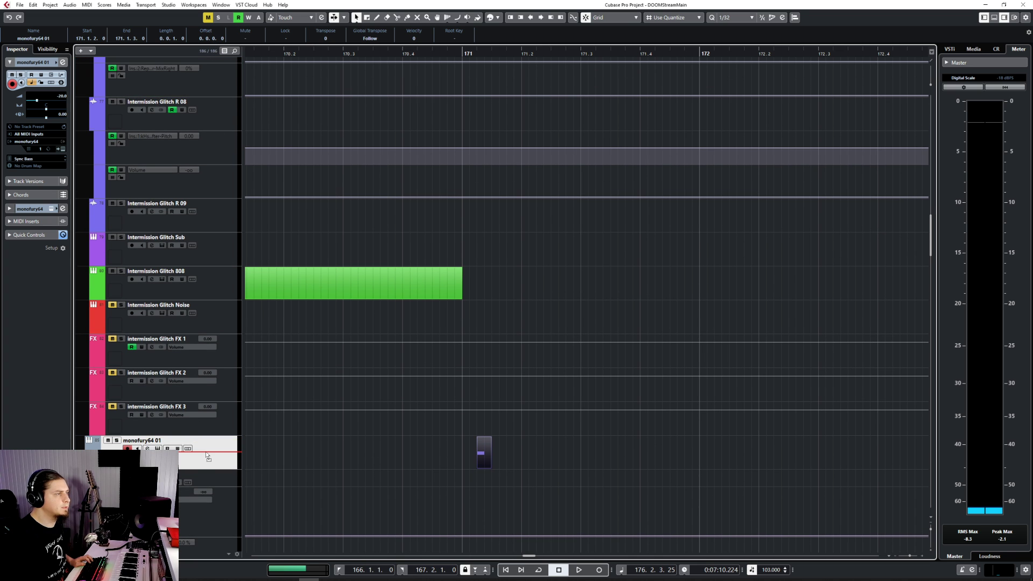
pyautogui.scroll(10, 394, 422)
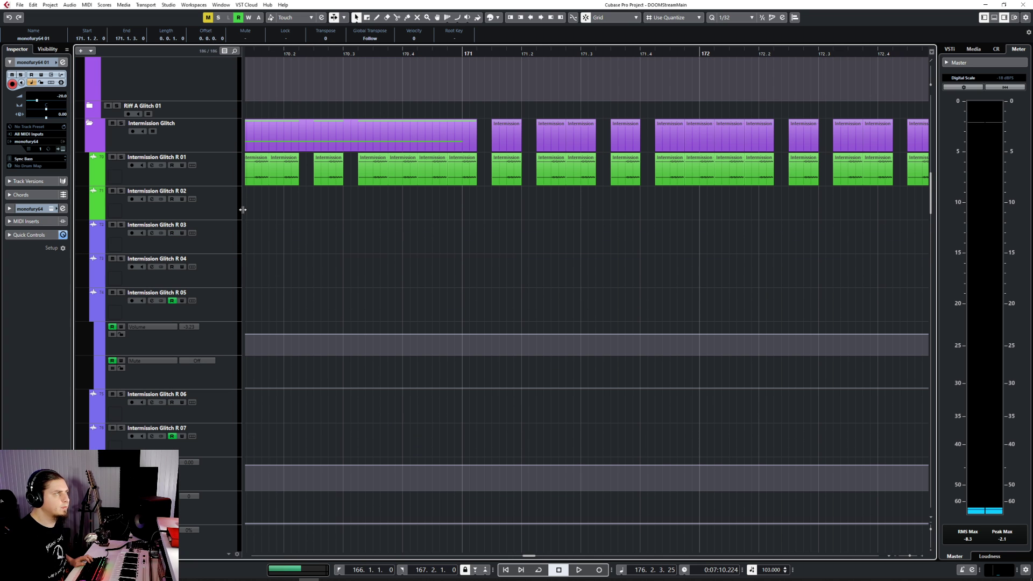
pyautogui.click(214, 173)
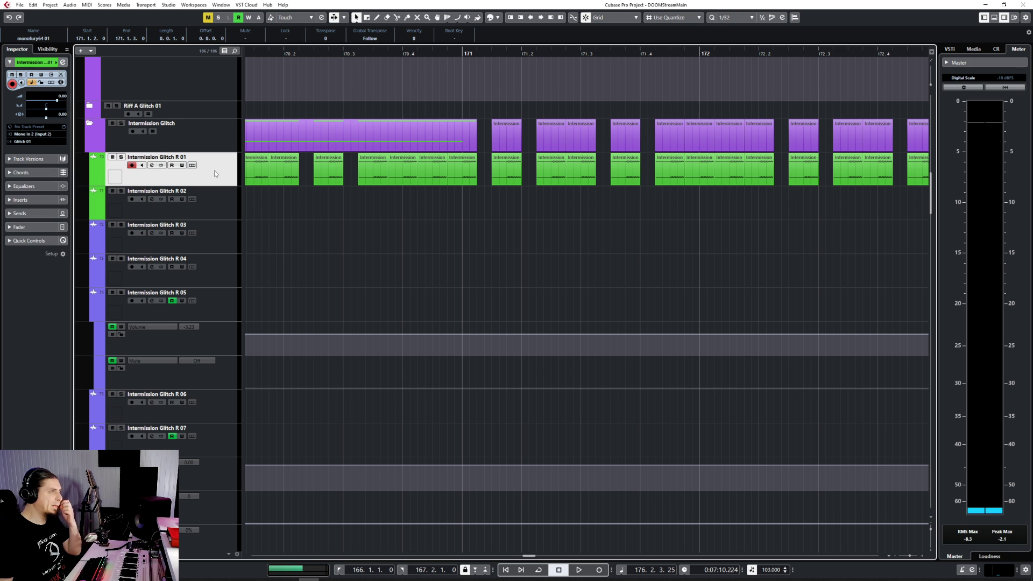
pyautogui.click(90, 124)
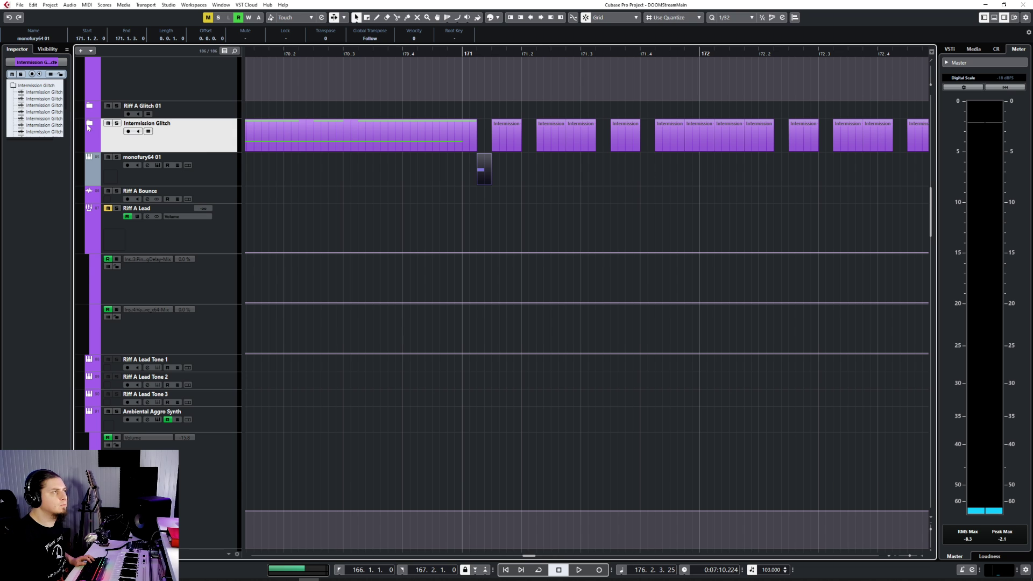
pyautogui.click(90, 124)
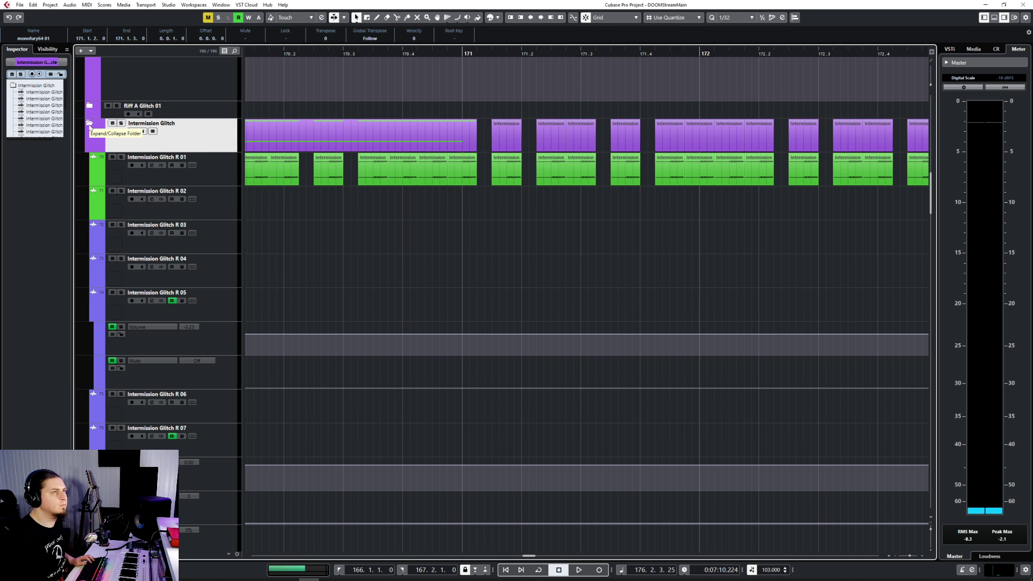
pyautogui.click(90, 124)
pyautogui.scroll(5, 582, 212)
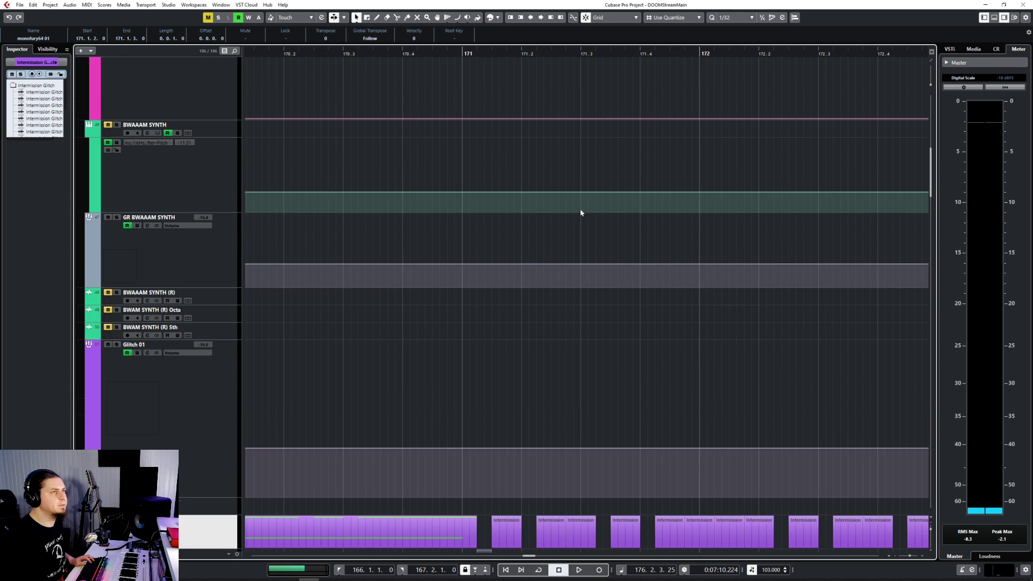
pyautogui.scroll(-4, 503, 387)
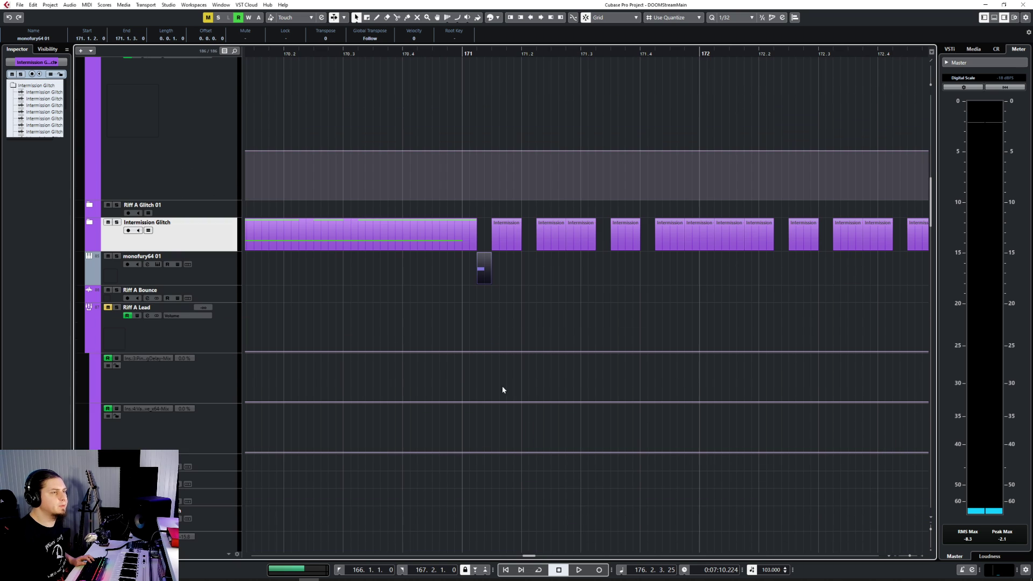
# Copy the monofury64 stab to 171.1.3, 171.2.1, 171.2.2 and 171.2.4, and play the passage from 170.4.3.
pyautogui.click(491, 53)
pyautogui.hotkey('ctrl', 'd')
pyautogui.click(522, 52)
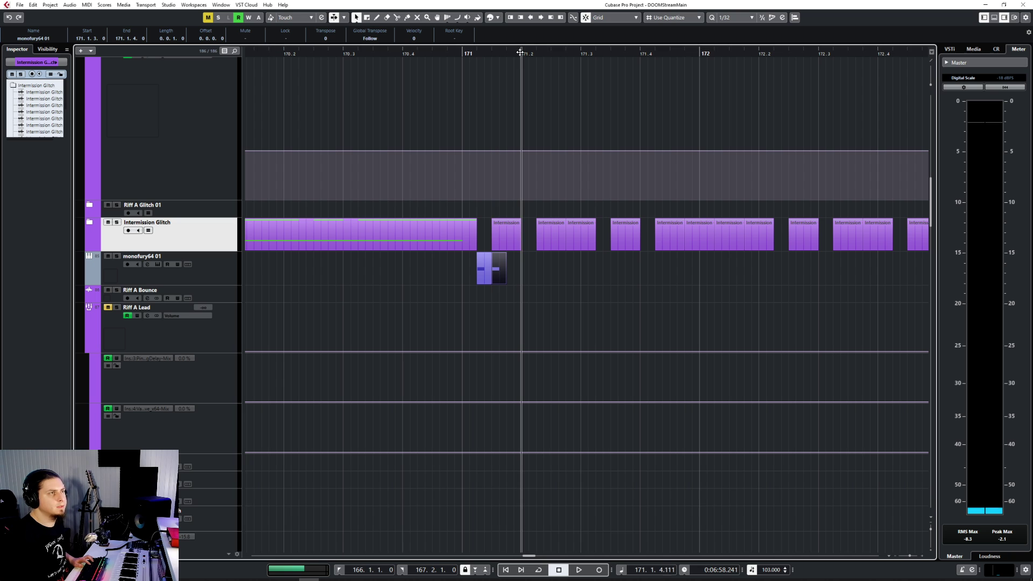
pyautogui.hotkey('ctrl', 'v')
pyautogui.click(536, 53)
pyautogui.hotkey('ctrl', 'v')
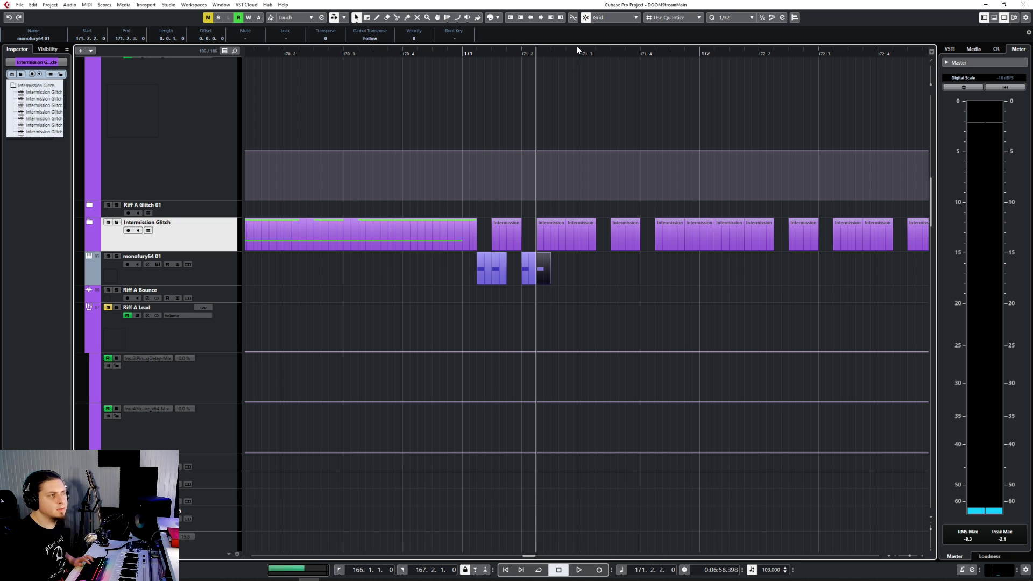
pyautogui.click(566, 52)
pyautogui.hotkey('ctrl', 'v')
pyautogui.click(431, 53)
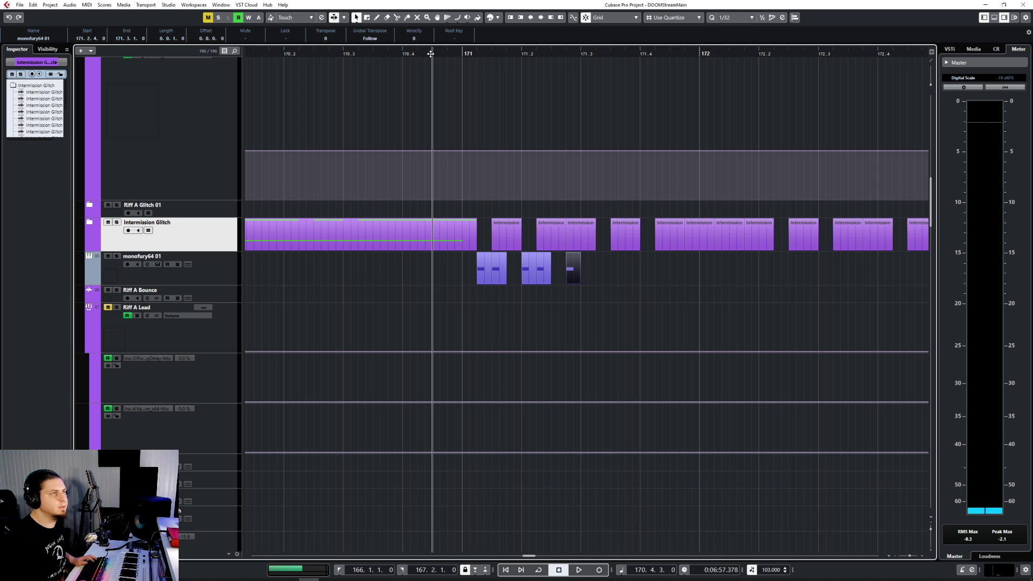
pyautogui.press('space')
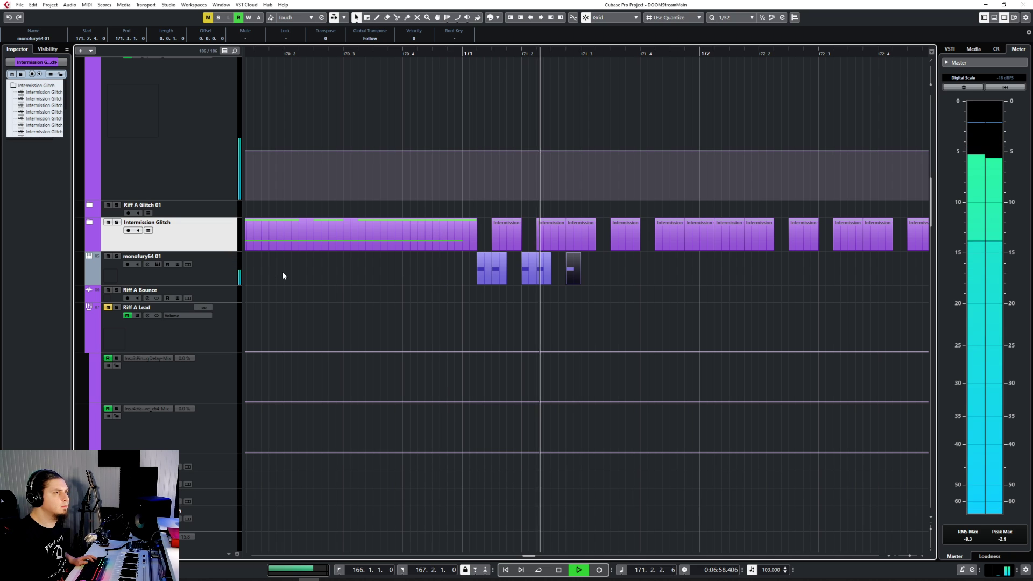
pyautogui.press('space')
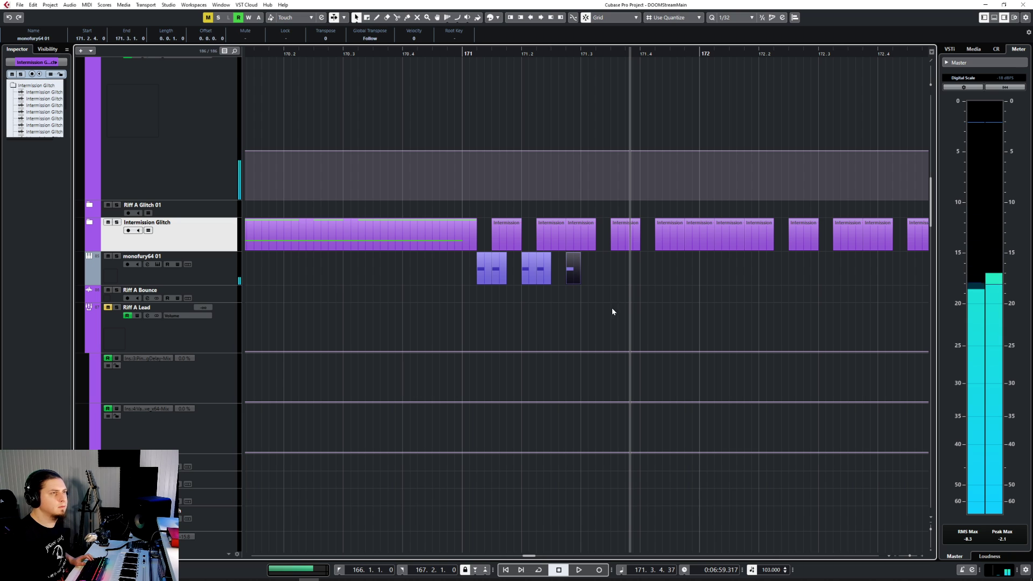
# Add copies of the monofury64 stab at 171.3.2, 171.3.3, 171.4.1 and 171.4.2, and play the passage from 170.4.3.
pyautogui.click(595, 53)
pyautogui.hotkey('ctrl', 'v')
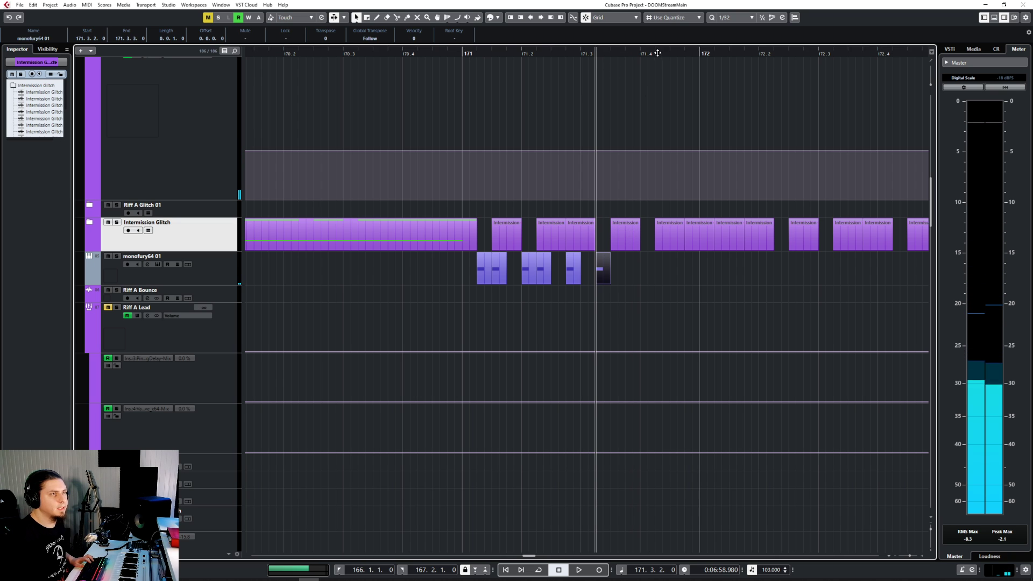
pyautogui.hotkey('ctrl', 'd')
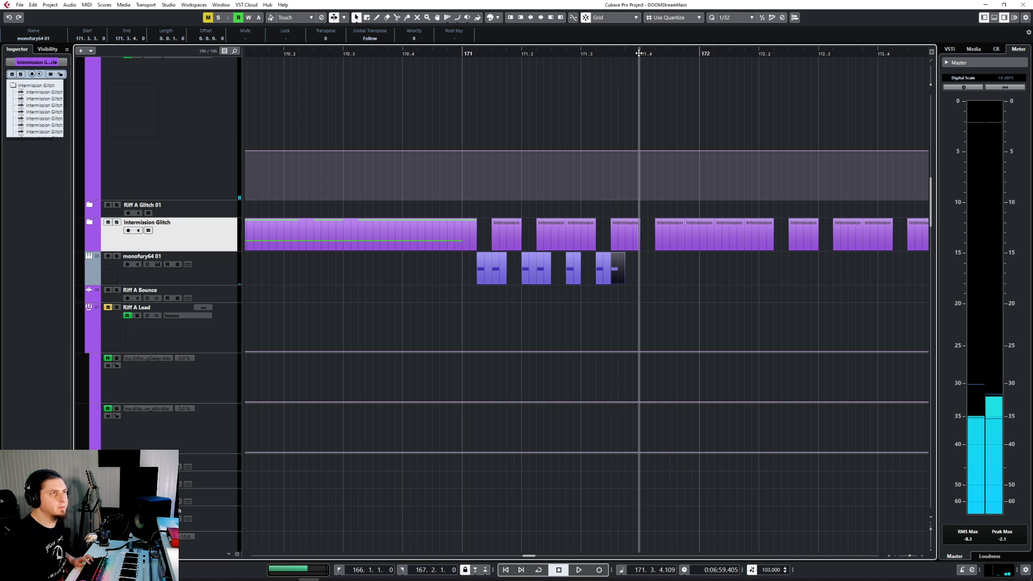
pyautogui.click(640, 51)
pyautogui.hotkey('ctrl', 'v')
pyautogui.click(659, 52)
pyautogui.hotkey('ctrl', 'v')
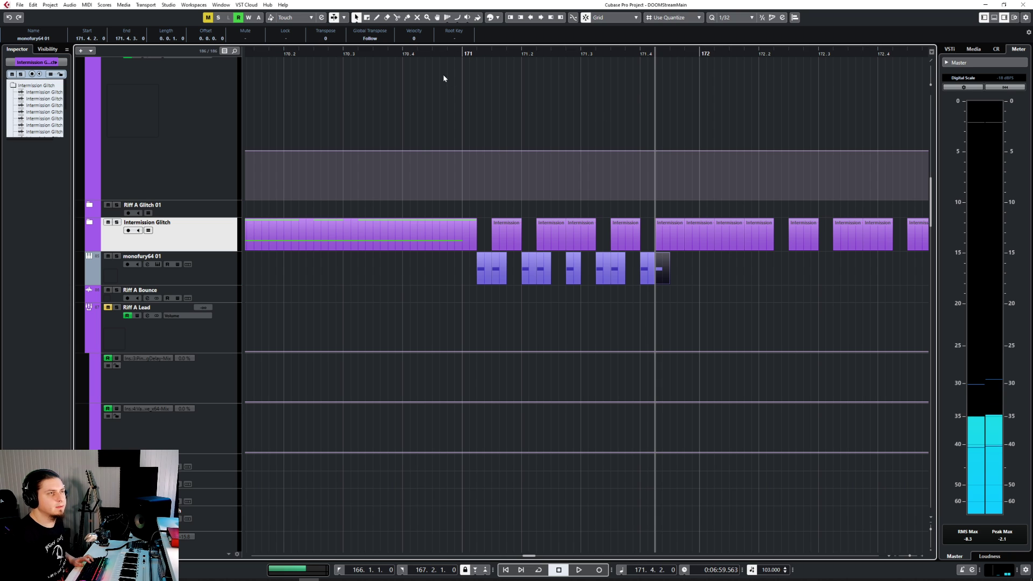
pyautogui.click(431, 53)
pyautogui.press('space')
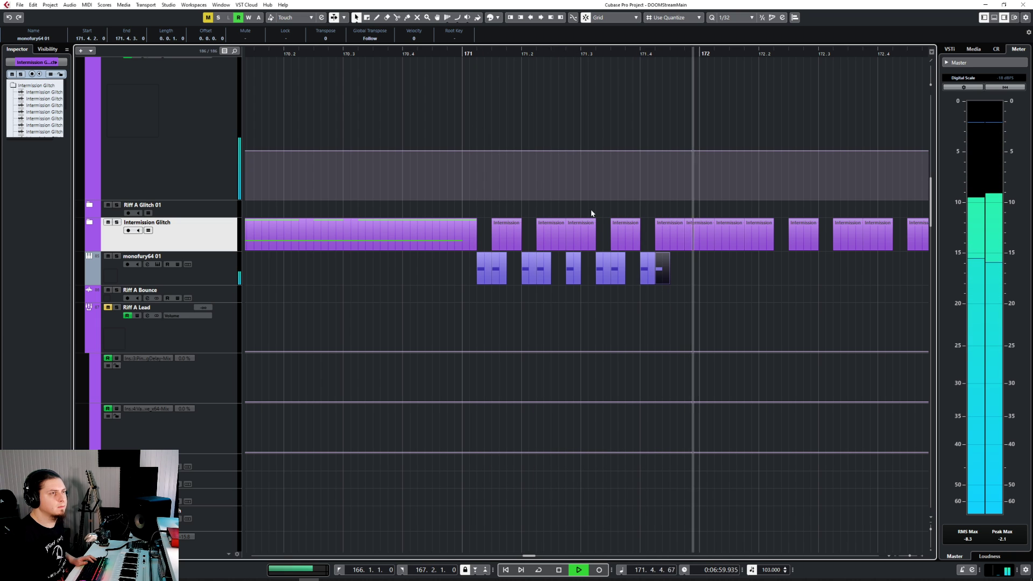
# Reselect the stab at 171.4.2 and place copies of it at 171.4.4 and 172.1.2.
pyautogui.click(681, 275)
pyautogui.click(664, 273)
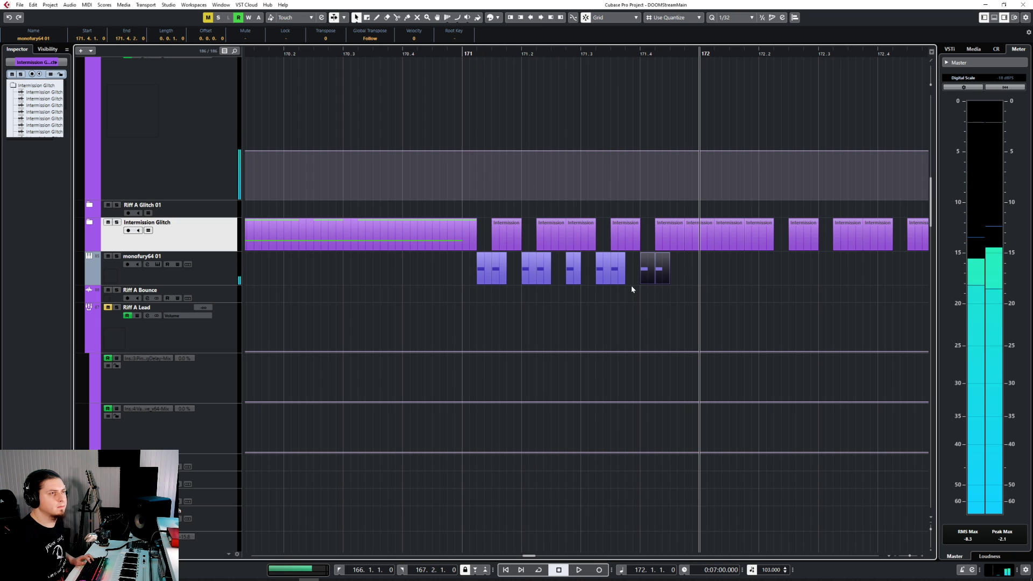
pyautogui.click(685, 54)
pyautogui.press('Right')
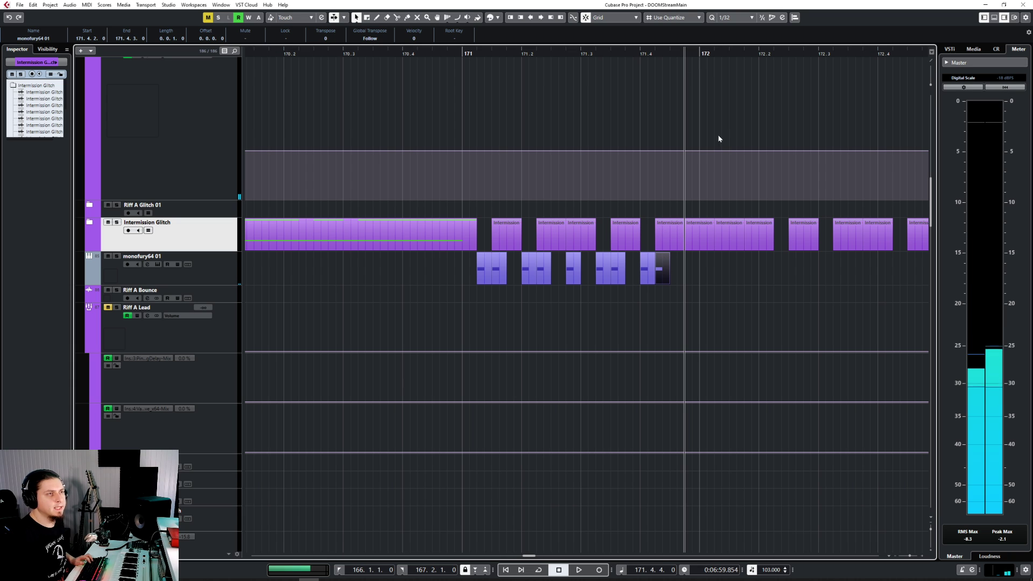
pyautogui.hotkey('ctrl', 'v')
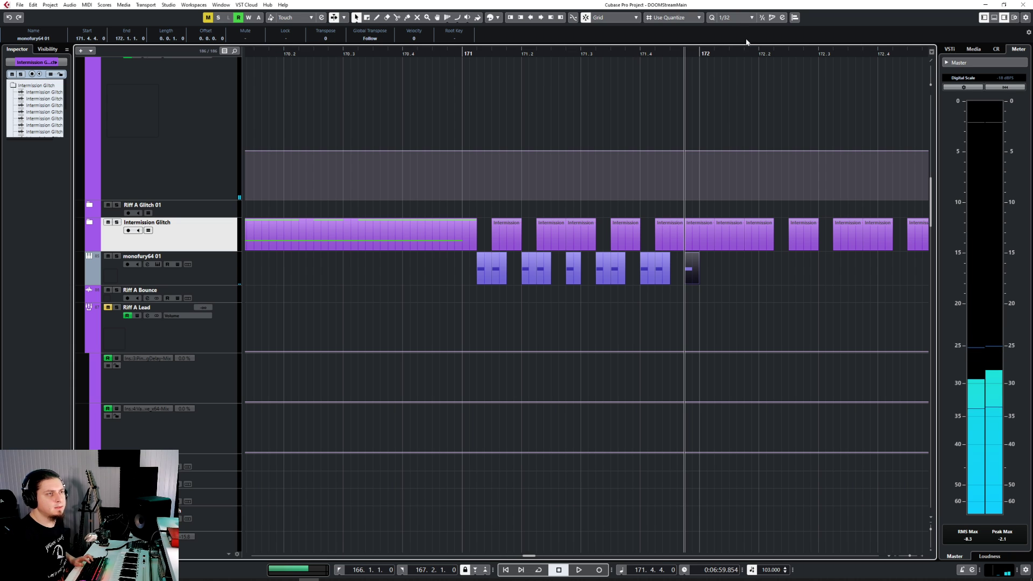
pyautogui.click(715, 54)
pyautogui.hotkey('ctrl', 'v')
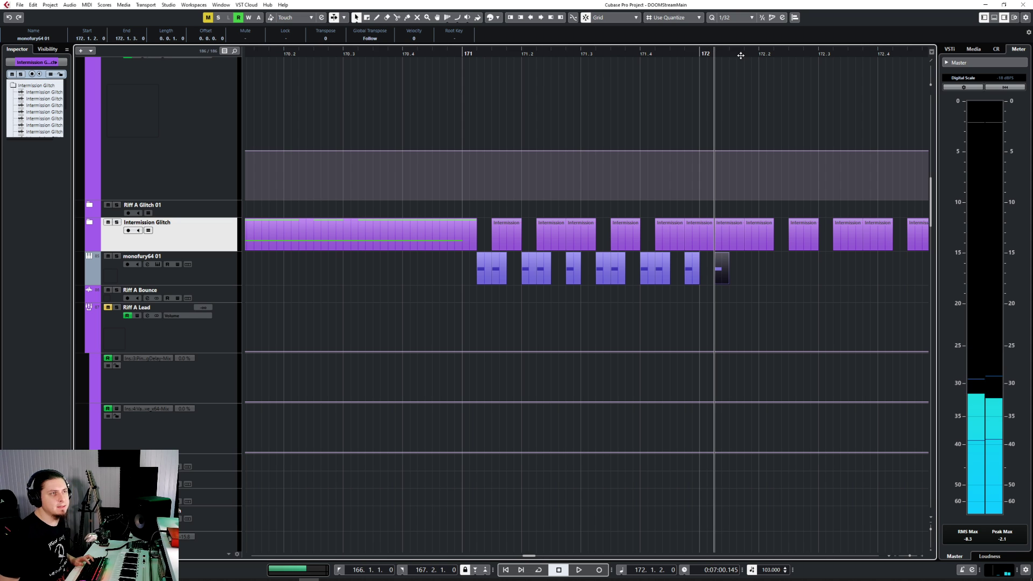
# Set the project quantize to 1/16 and place monofury64 stabs at 172.1.4, 172.2.2 and 172.2.3.
pyautogui.click(739, 54)
pyautogui.click(744, 56)
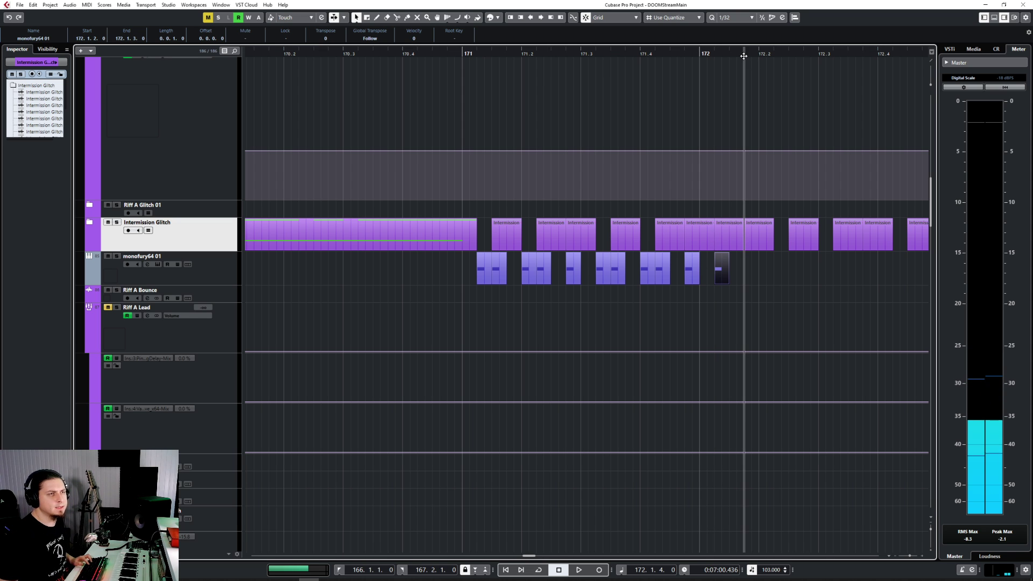
pyautogui.scroll(2, 693, 275)
pyautogui.click(735, 17)
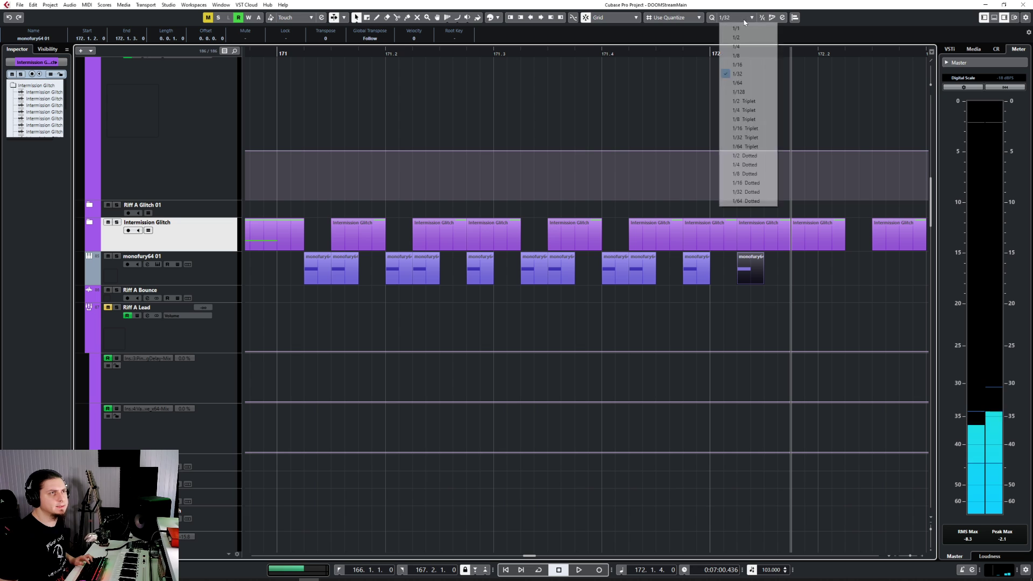
pyautogui.click(741, 64)
pyautogui.hotkey('ctrl', 'v')
pyautogui.scroll(-2, 806, 240)
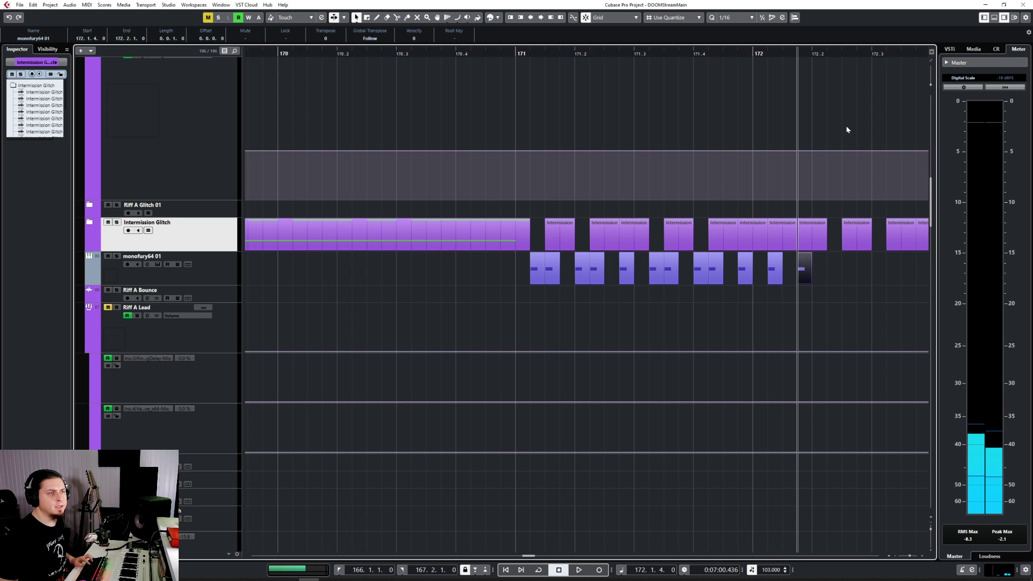
pyautogui.click(825, 52)
pyautogui.hotkey('ctrl', 'v')
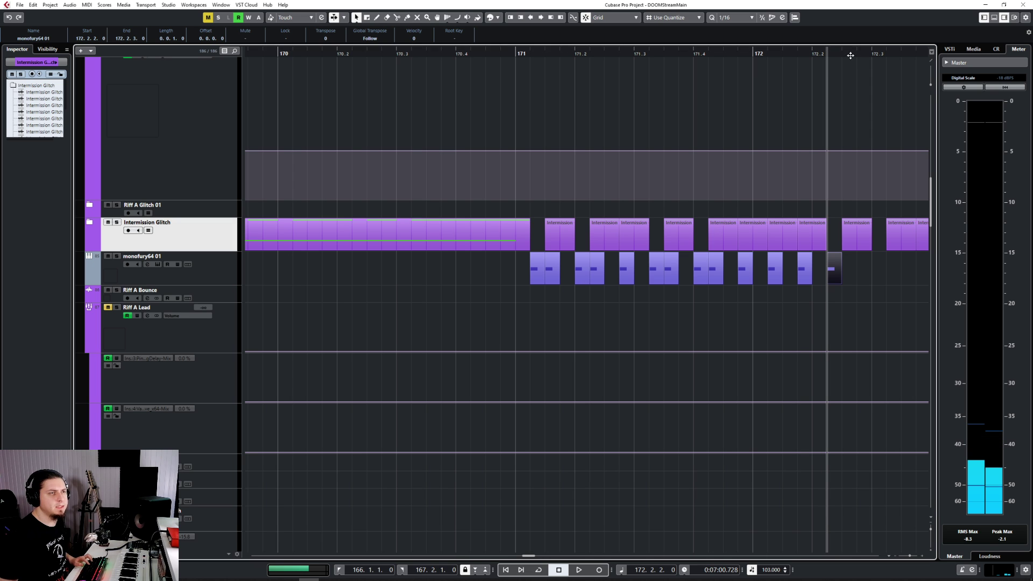
pyautogui.click(843, 54)
pyautogui.hotkey('ctrl', 'v')
# Place further copies of the monofury64 stab at 172.3.1, 172.3.2 and 172.3.4.
pyautogui.hscroll(5, 761, 214)
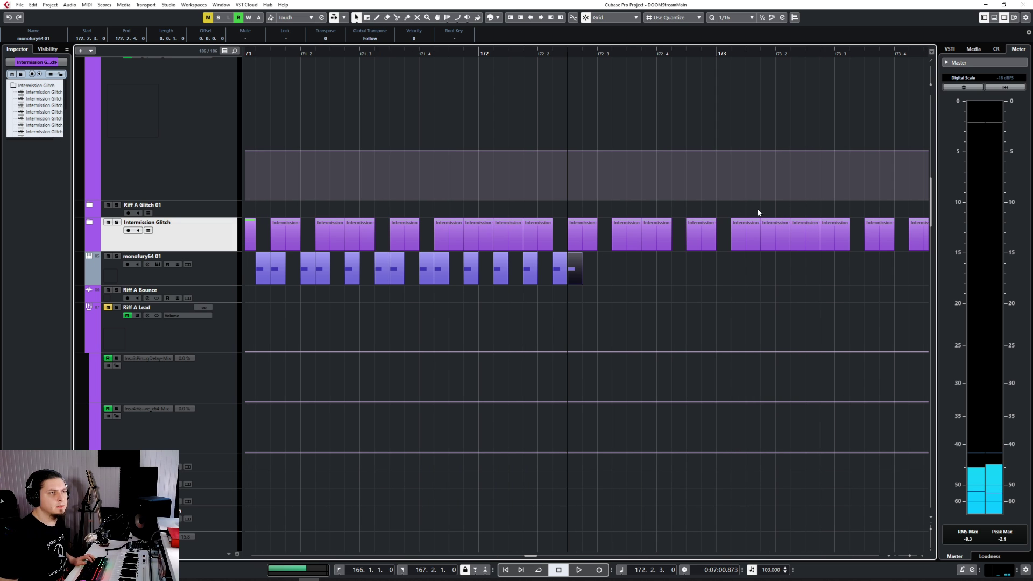
pyautogui.click(596, 54)
pyautogui.hotkey('ctrl', 'v')
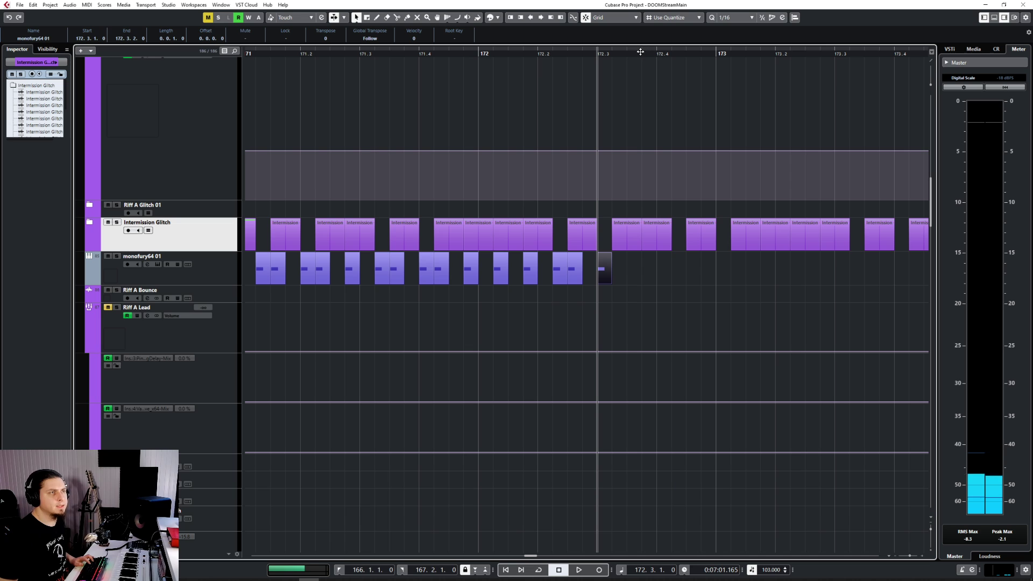
pyautogui.click(619, 54)
pyautogui.hotkey('ctrl', 'v')
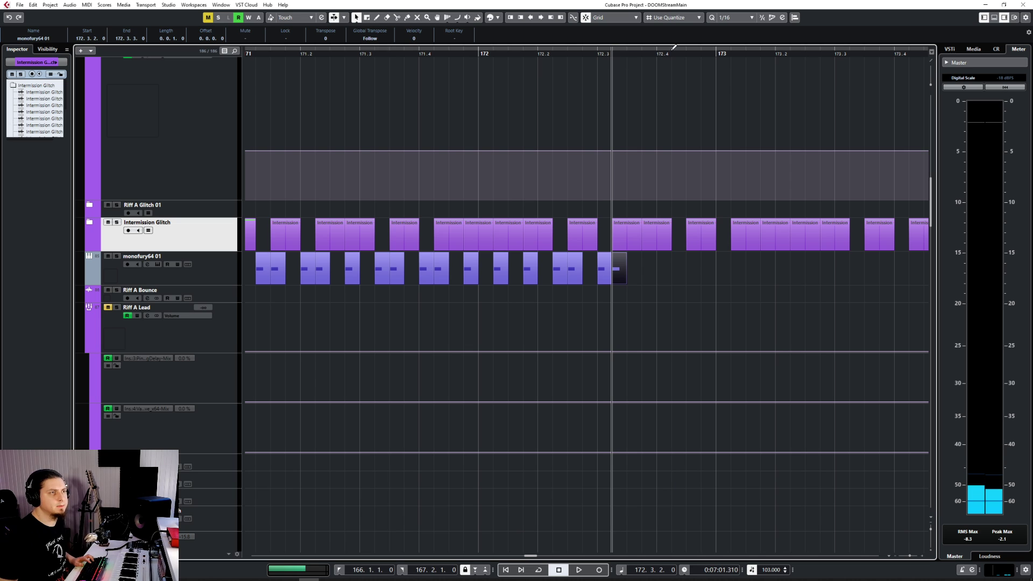
pyautogui.click(642, 52)
pyautogui.hotkey('ctrl', 'v')
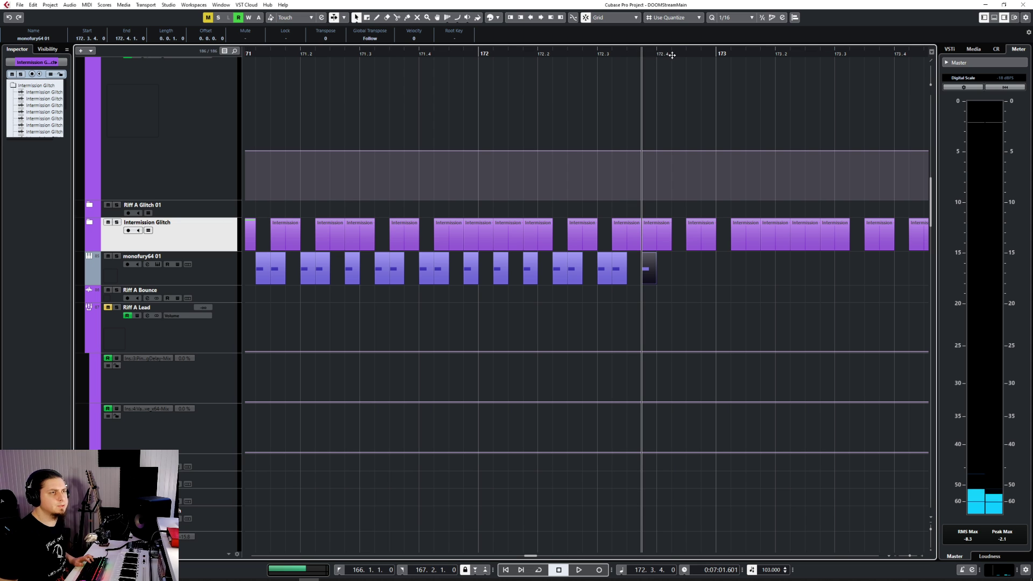
# Fill the end of bar 172 with monofury64 stabs at 172.4.2 and 172.4.3, and play the pattern from bar 171.
pyautogui.click(675, 52)
pyautogui.hotkey('ctrl', 'v')
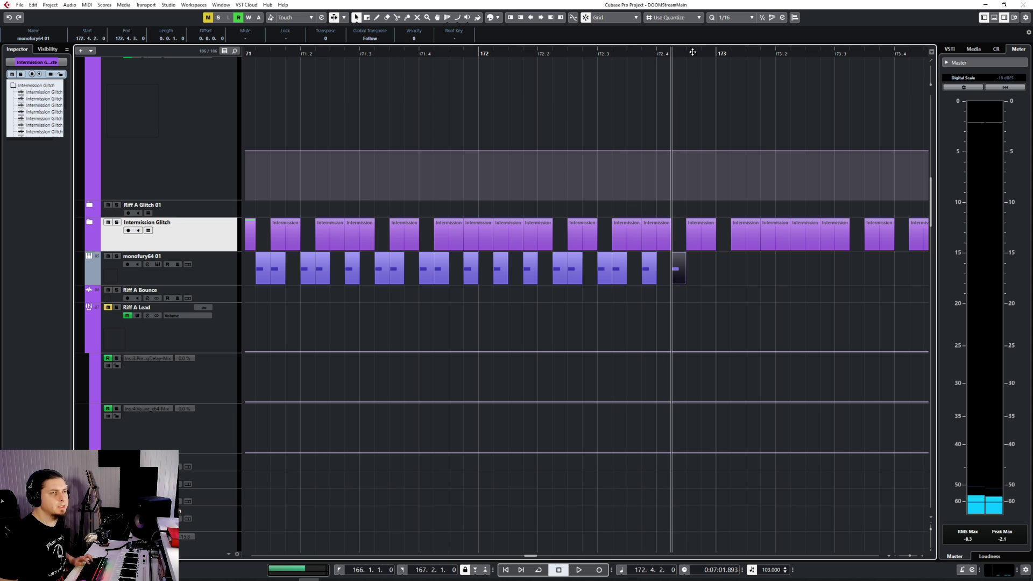
pyautogui.click(693, 51)
pyautogui.hotkey('ctrl', 'v')
pyautogui.keyDown('ctrl'); pyautogui.scroll(-3, 634, 240); pyautogui.keyUp('ctrl')
pyautogui.keyDown('ctrl'); pyautogui.scroll(1, 635, 241); pyautogui.keyUp('ctrl')
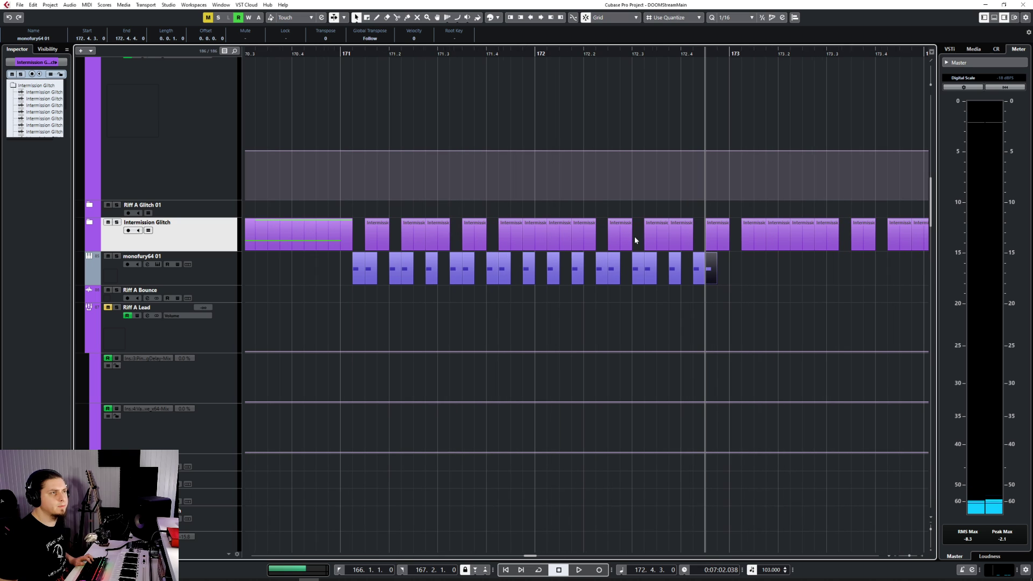
pyautogui.click(340, 53)
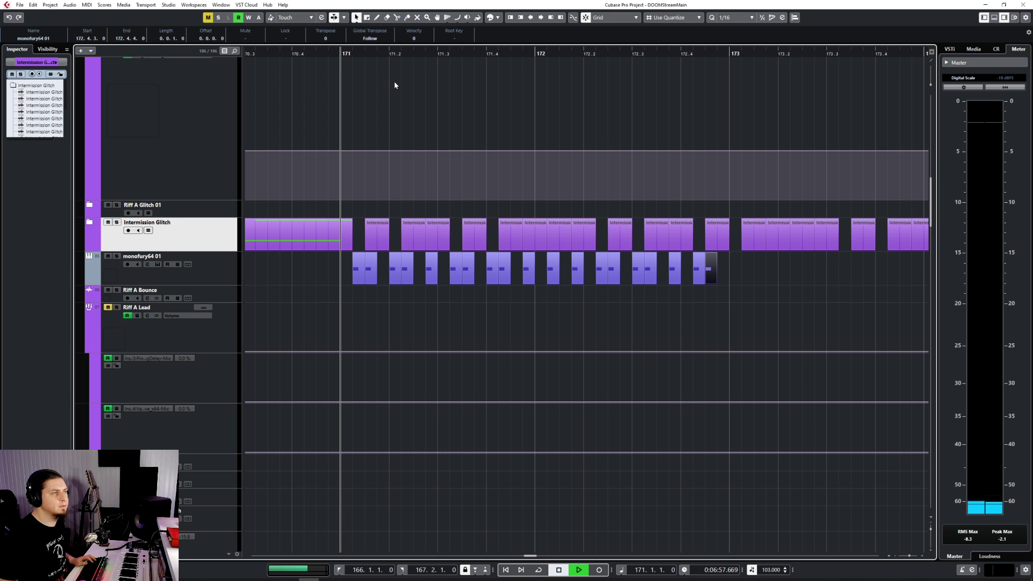
pyautogui.press('space')
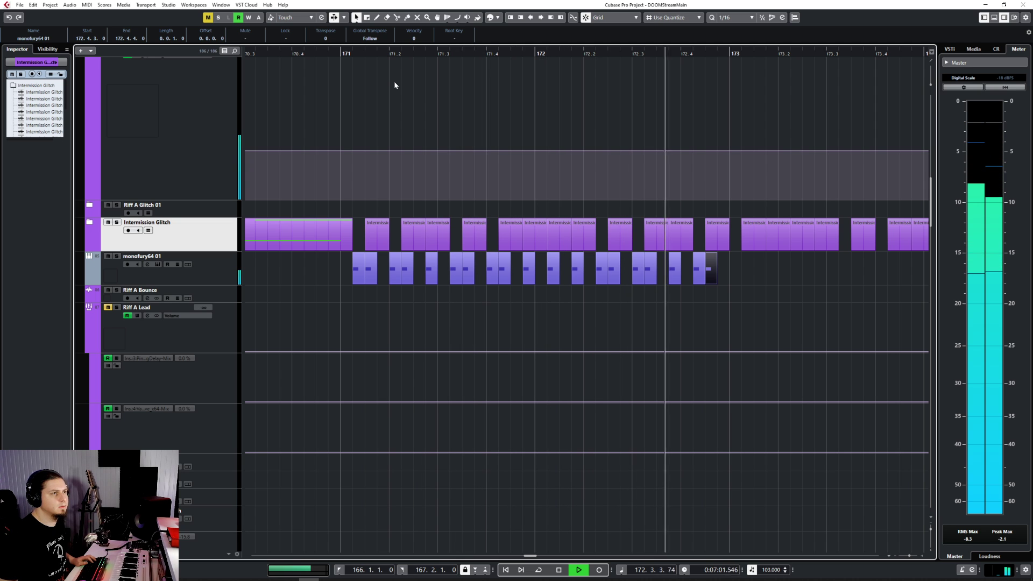
pyautogui.press('space')
# Select the last monofury64 stab of bar 172 and place copies at 173.1.1 and 173.1.2.
pyautogui.moveTo(316, 267); pyautogui.dragTo(751, 282)
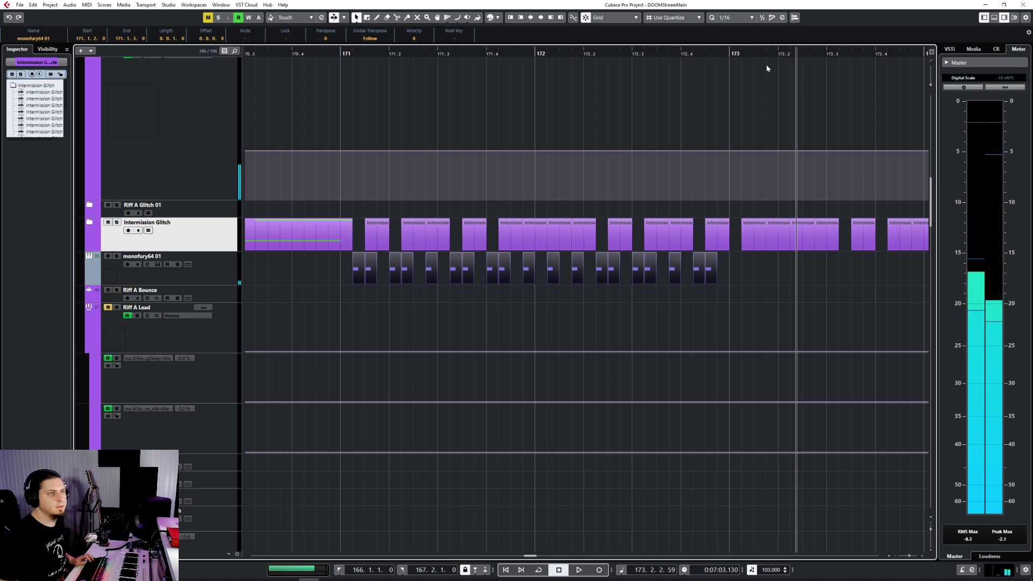
pyautogui.click(710, 273)
pyautogui.click(732, 55)
pyautogui.hotkey('ctrl', 'v')
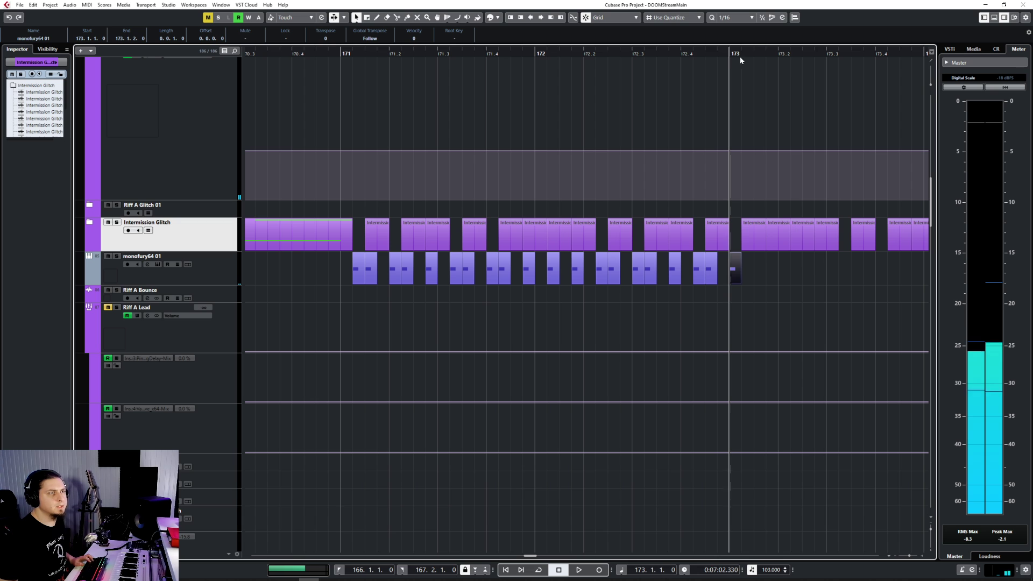
pyautogui.click(744, 55)
pyautogui.hotkey('ctrl', 'v')
# Continue the bass pattern in bar 173 with monofury64 stabs at 173.1.4, 173.2.2 and 173.2.4.
pyautogui.hscroll(3, 800, 173)
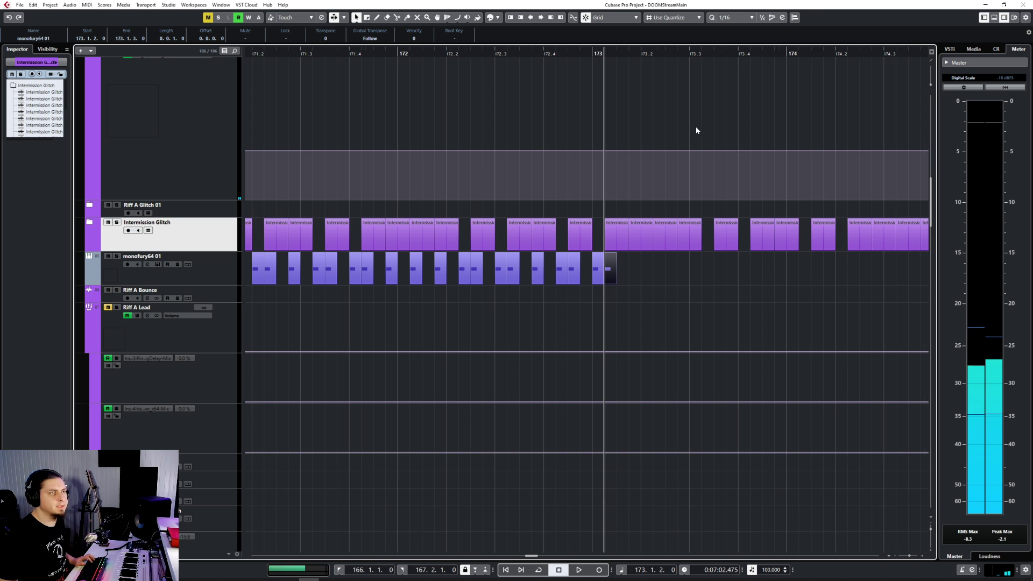
pyautogui.click(576, 54)
pyautogui.hotkey('ctrl', 'v')
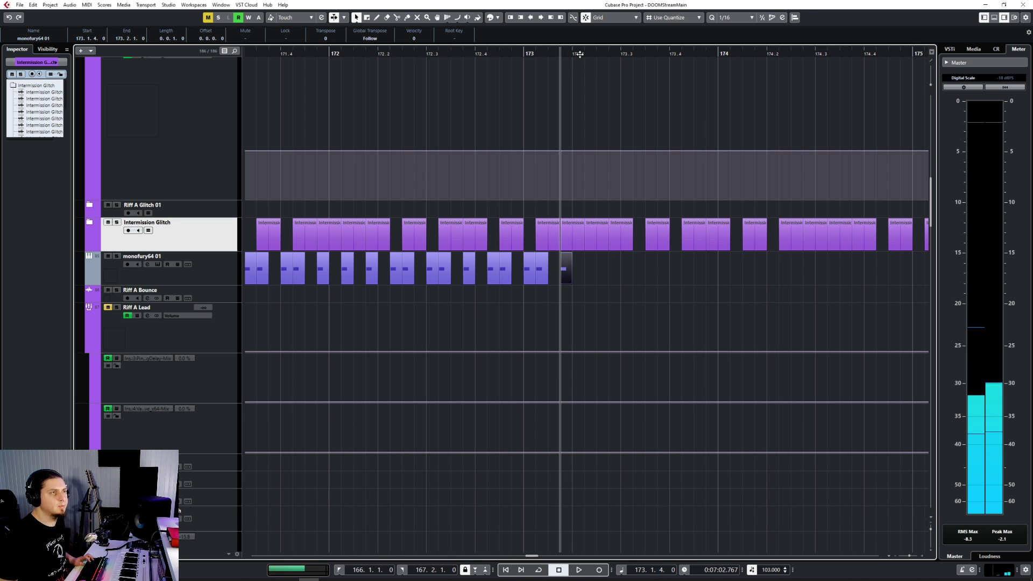
pyautogui.click(583, 54)
pyautogui.hotkey('ctrl', 'v')
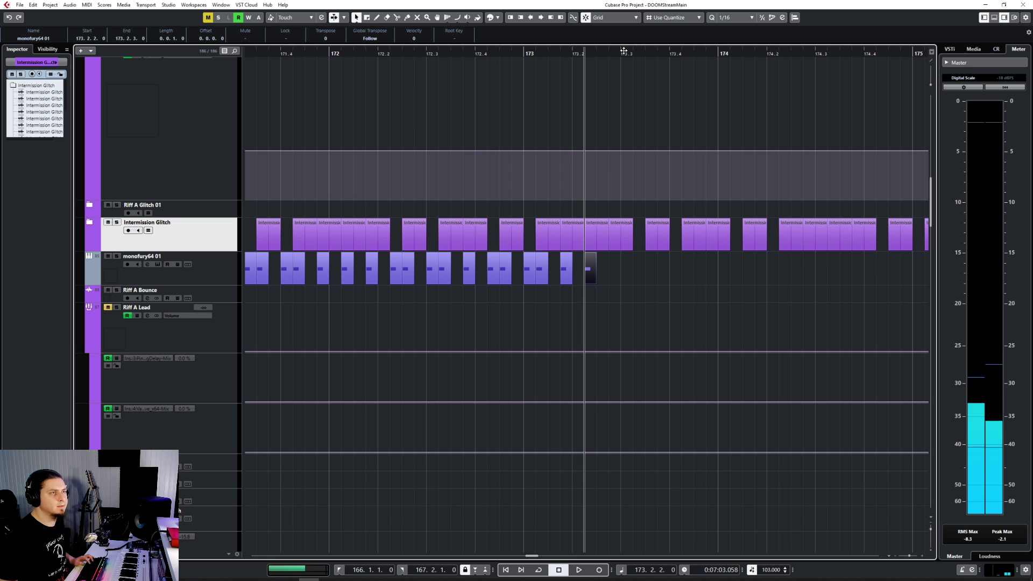
pyautogui.click(618, 55)
pyautogui.hotkey('ctrl', 'v')
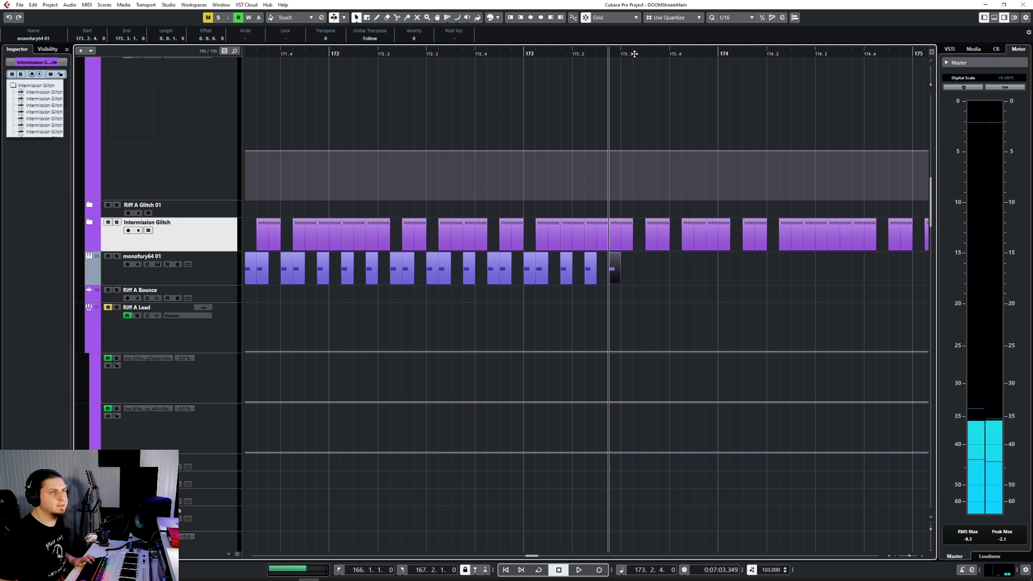
# Continue the bass pattern in bar 173 with monofury64 stabs at 173.3.2, 173.3.3, 173.4.1 and 173.4.2.
pyautogui.click(635, 54)
pyautogui.hotkey('ctrl', 'v')
pyautogui.click(647, 51)
pyautogui.click(671, 52)
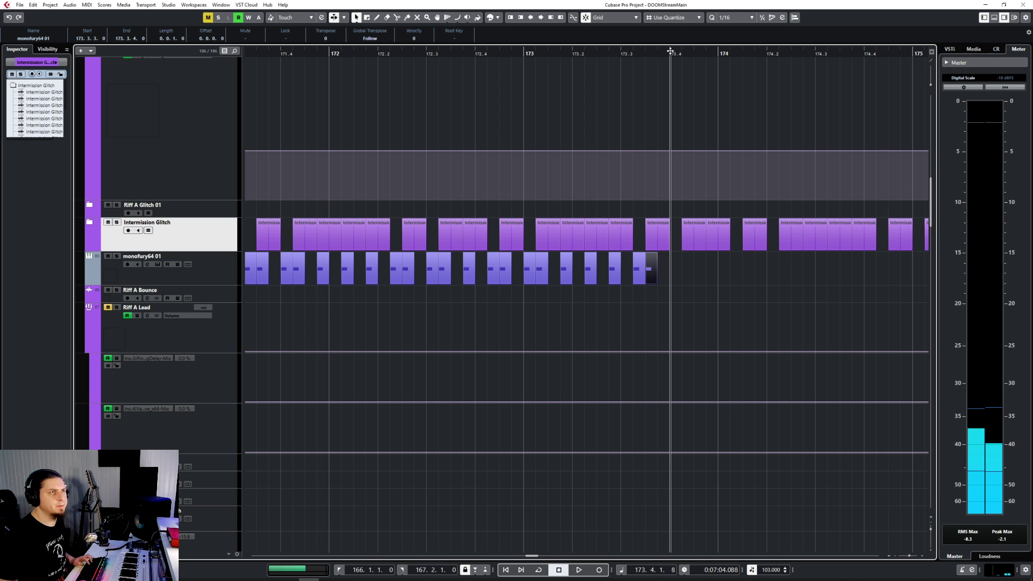
pyautogui.hotkey('ctrl', 'v')
pyautogui.click(682, 52)
pyautogui.hotkey('ctrl', 'v')
# Paste monofury64 stabs at 173.4.4, 174.1.2 and 174.1.3 to carry the pattern into bar 174.
pyautogui.click(712, 52)
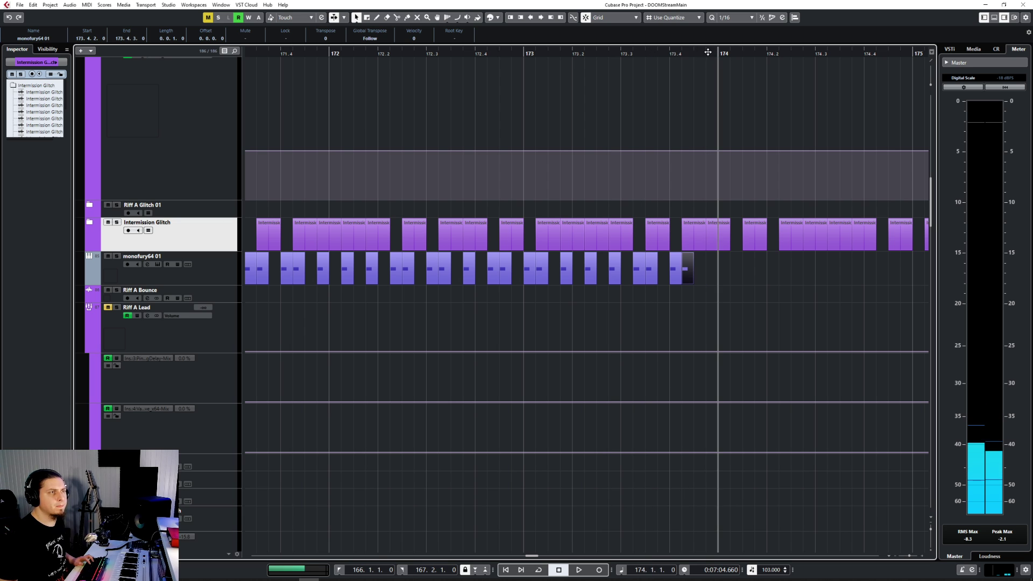
pyautogui.hotkey('ctrl', 'v')
pyautogui.click(728, 52)
pyautogui.hotkey('ctrl', 'v')
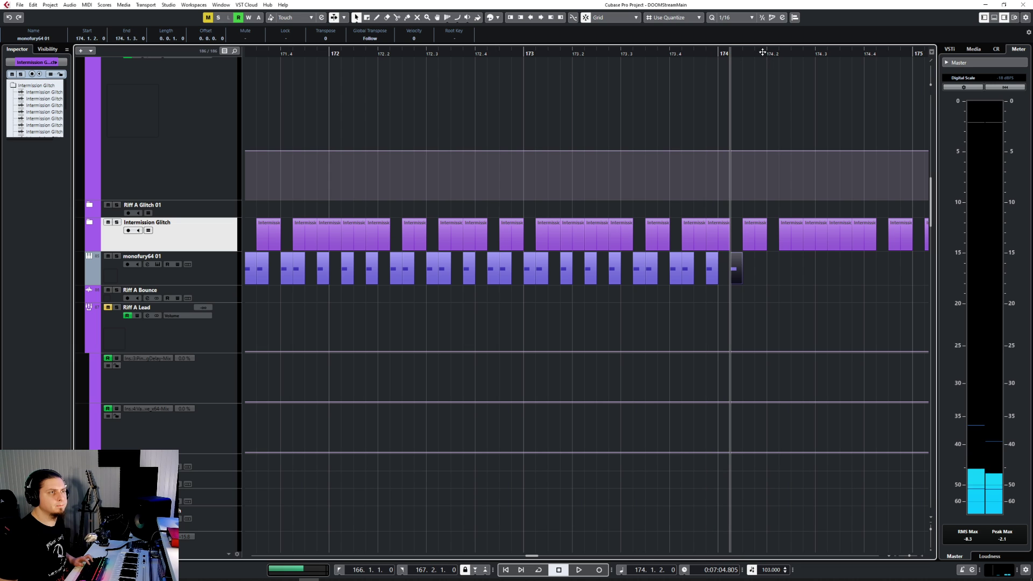
pyautogui.click(743, 52)
pyautogui.hotkey('ctrl', 'v')
# Add monofury64 stabs on the second beat of bar 174, at 174.2.1, 174.2.2 and 174.2.4.
pyautogui.click(778, 52)
pyautogui.click(772, 52)
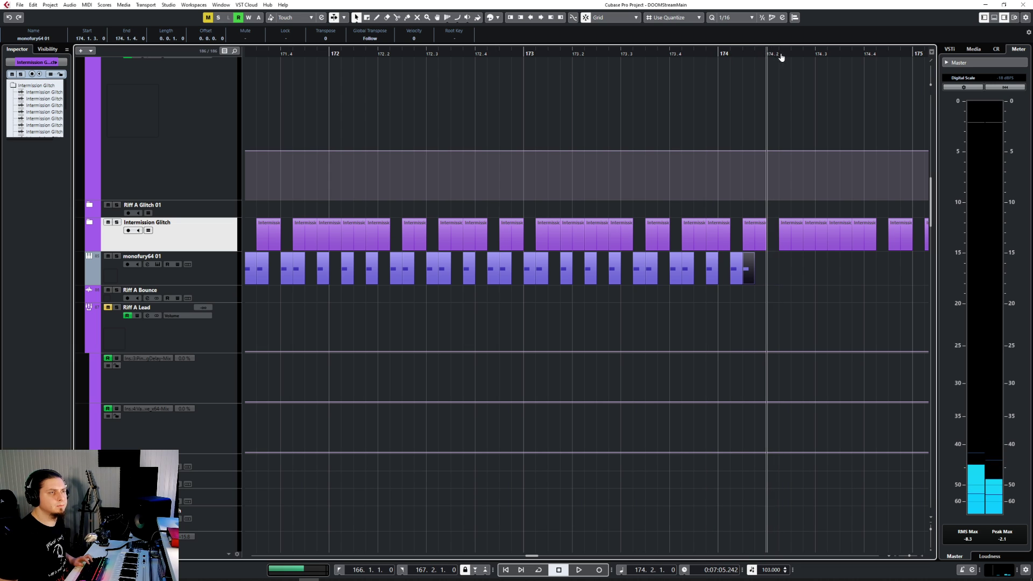
pyautogui.hotkey('ctrl', 'v')
pyautogui.click(780, 51)
pyautogui.hotkey('ctrl', 'v')
pyautogui.hscroll(2, 797, 73)
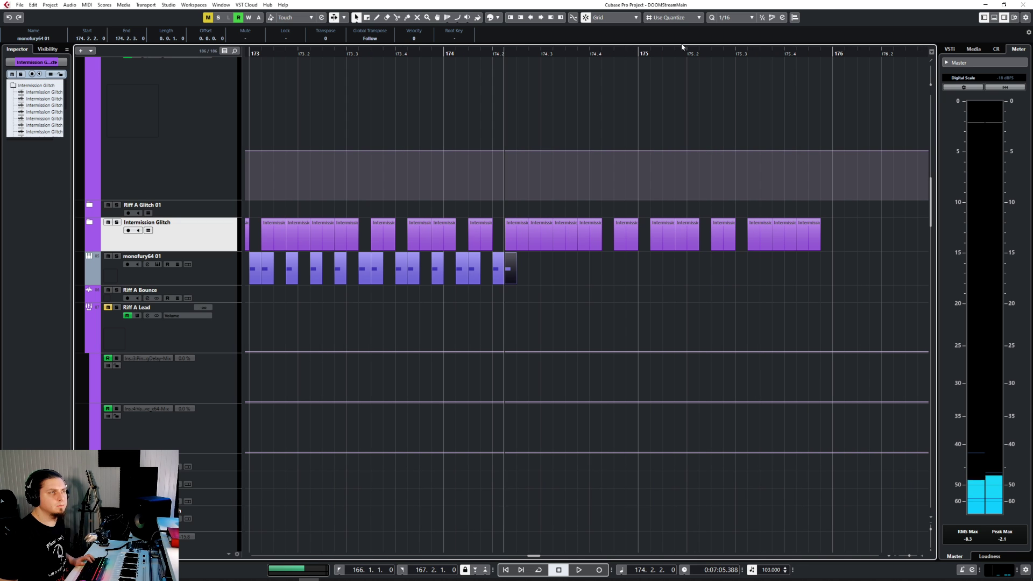
pyautogui.click(528, 53)
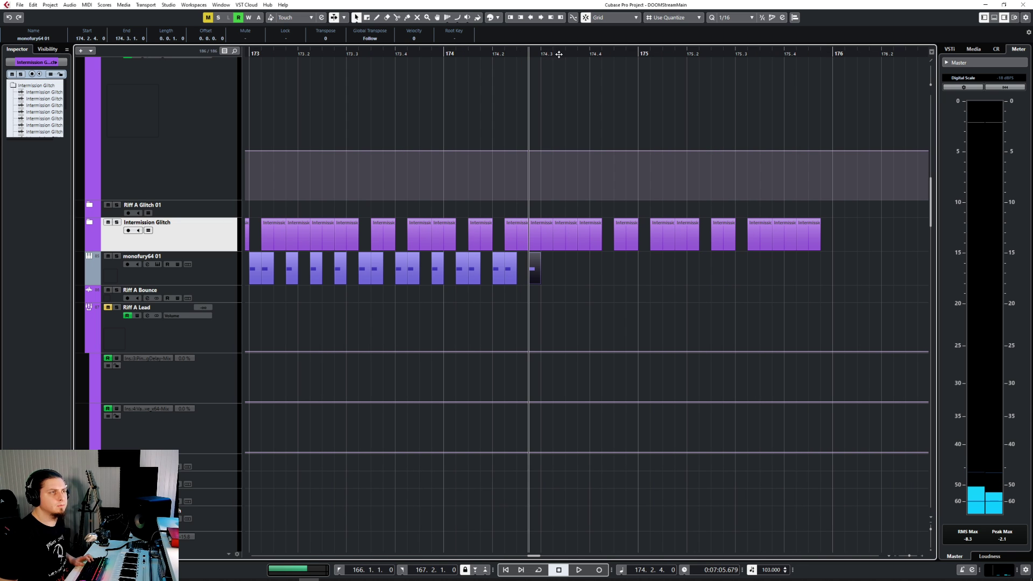
# Fill the rest of bar 174 with monofury64 stabs at 174.3.2, 174.3.4, 174.4.2 and 174.4.3.
pyautogui.click(556, 53)
pyautogui.hotkey('ctrl', 'v')
pyautogui.click(579, 53)
pyautogui.hotkey('ctrl', 'v')
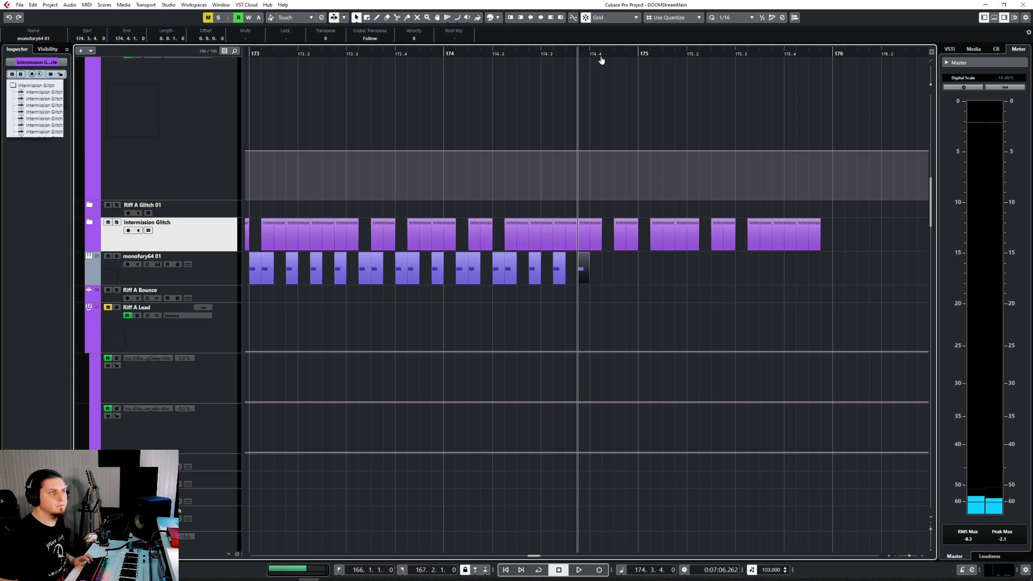
pyautogui.click(601, 54)
pyautogui.click(613, 53)
pyautogui.hotkey('ctrl', 'v')
# Place monofury64 stabs in the first half of bar 175 at 175.1.1, 175.1.2, 175.1.4, 175.2.2 and 175.2.3.
pyautogui.moveTo(640, 53); pyautogui.dragTo(637, 52)
pyautogui.click(654, 52)
pyautogui.hotkey('ctrl', 'v')
pyautogui.click(675, 53)
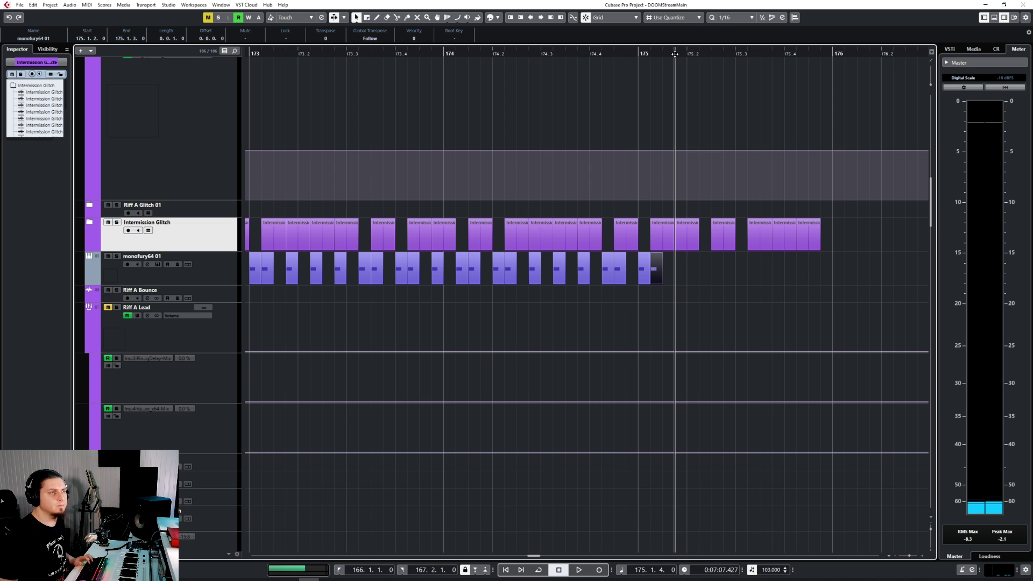
pyautogui.click(693, 54)
pyautogui.click(700, 52)
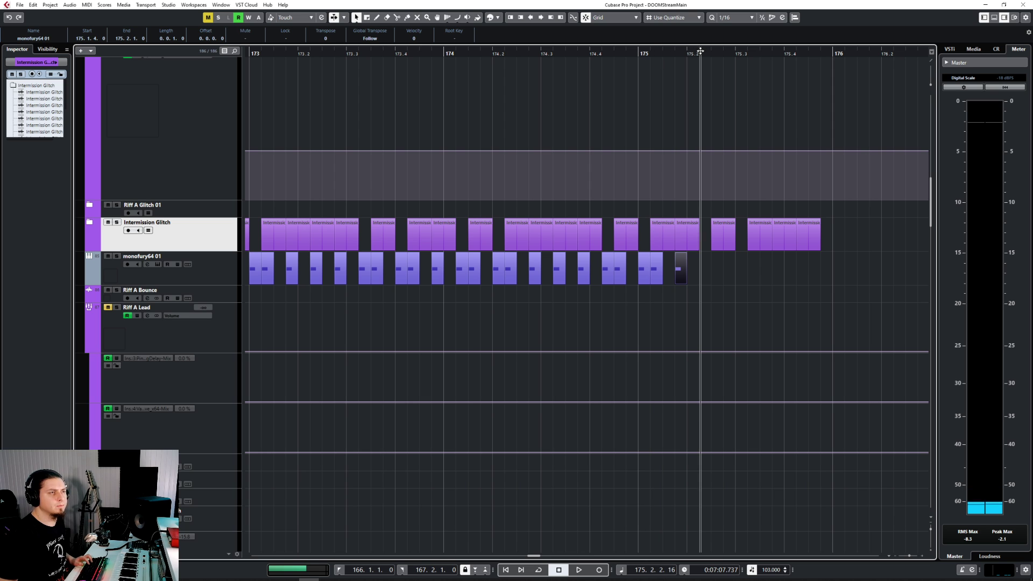
pyautogui.click(712, 52)
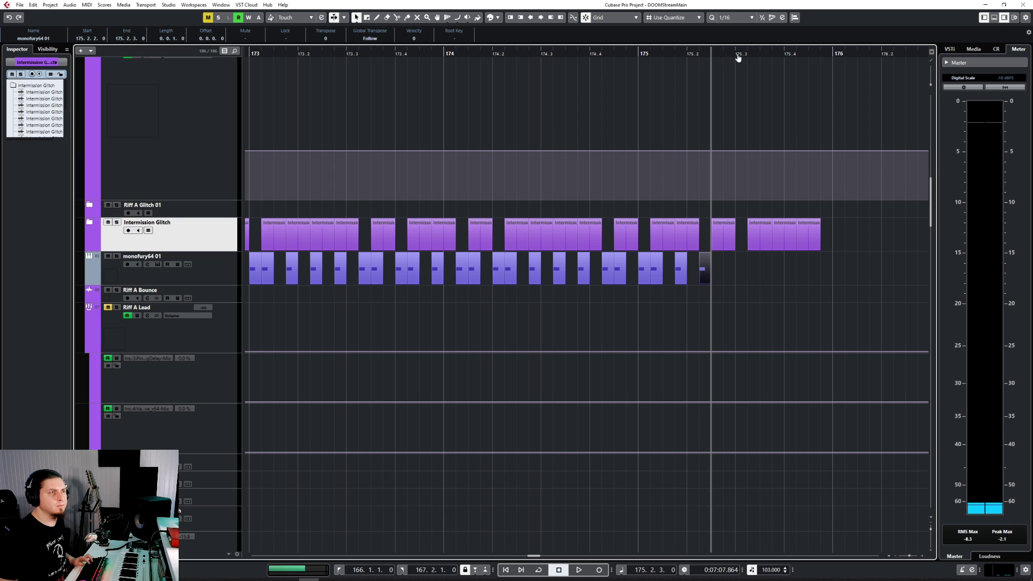
# Complete the bass pattern in bar 175 with monofury64 stabs at 175.3.1, 175.3.2, 175.3.4 and 175.4.2.
pyautogui.click(736, 52)
pyautogui.hotkey('ctrl', 'v')
pyautogui.click(754, 53)
pyautogui.click(753, 52)
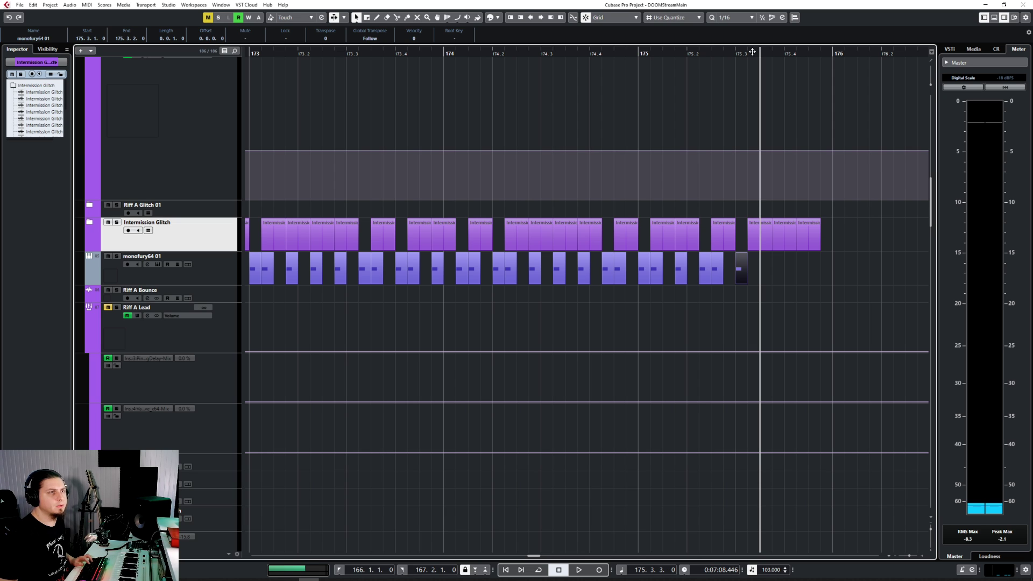
pyautogui.press('space')
pyautogui.hotkey('ctrl', 'v')
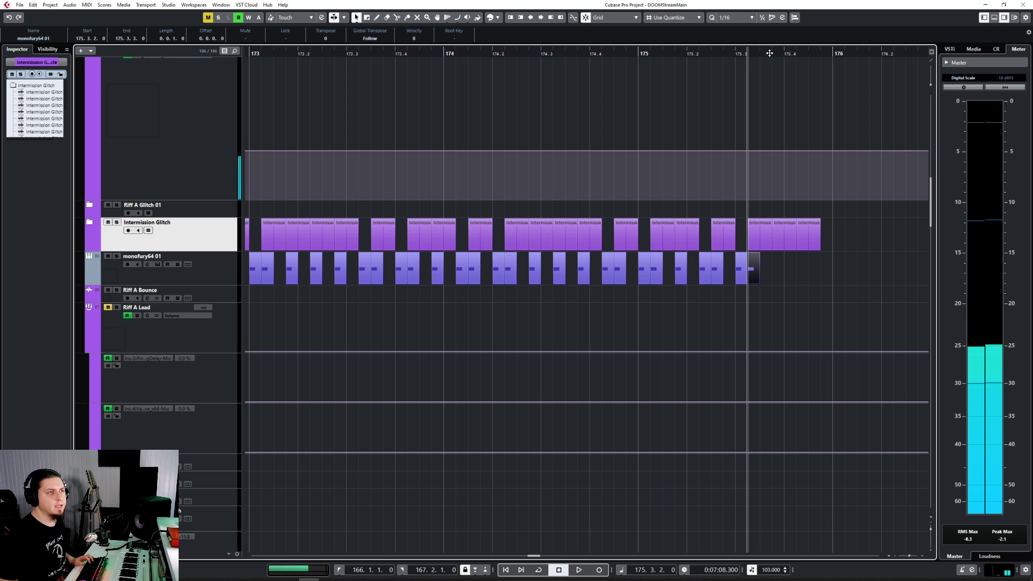
pyautogui.click(770, 53)
pyautogui.hotkey('ctrl', 'v')
pyautogui.click(796, 53)
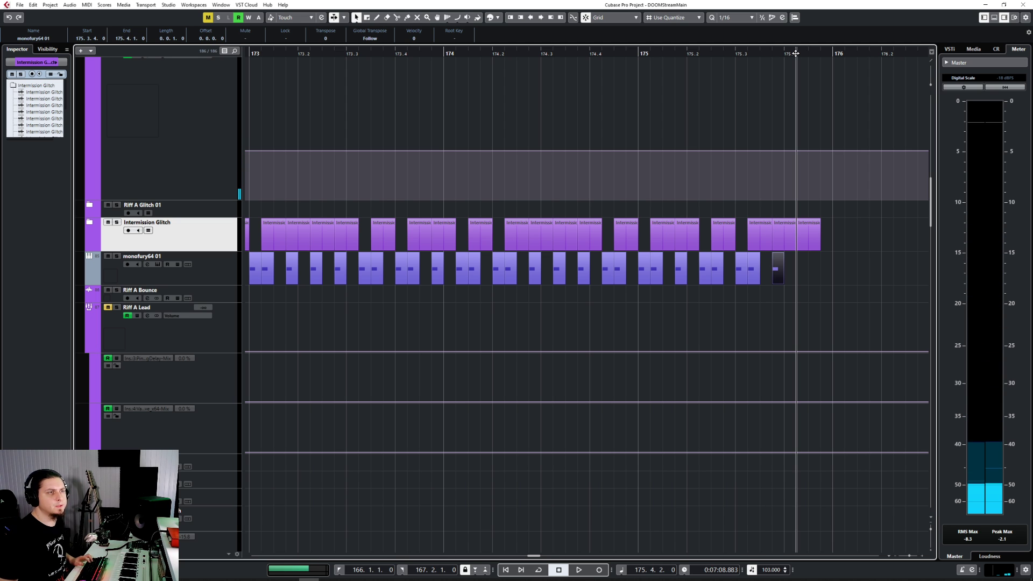
pyautogui.hotkey('ctrl', 'v')
# Set the cycle range from bar 171 to bar 176 and loop playback of the glitch and bass pattern.
pyautogui.press('g')
pyautogui.press('g')
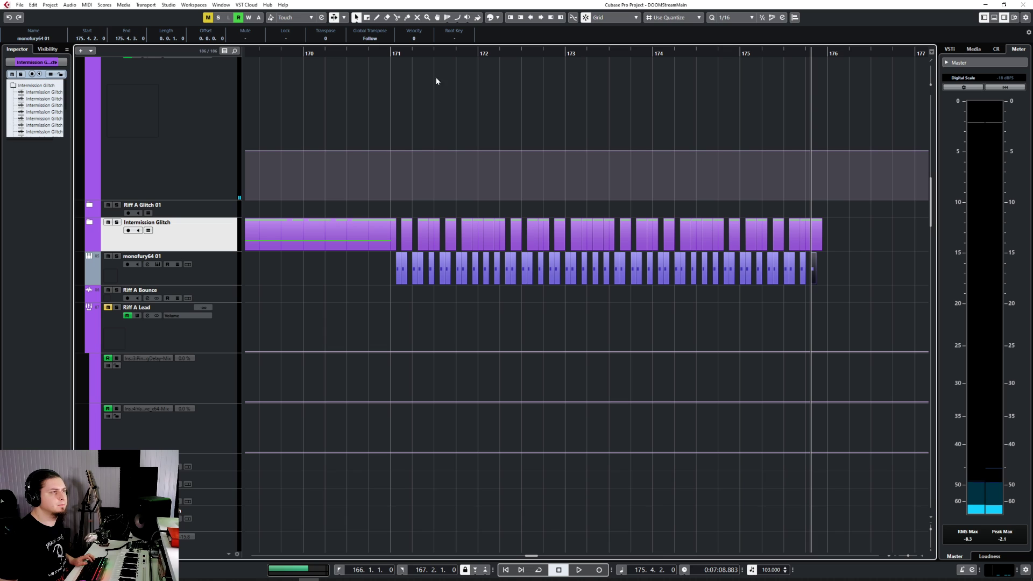
pyautogui.click(391, 52)
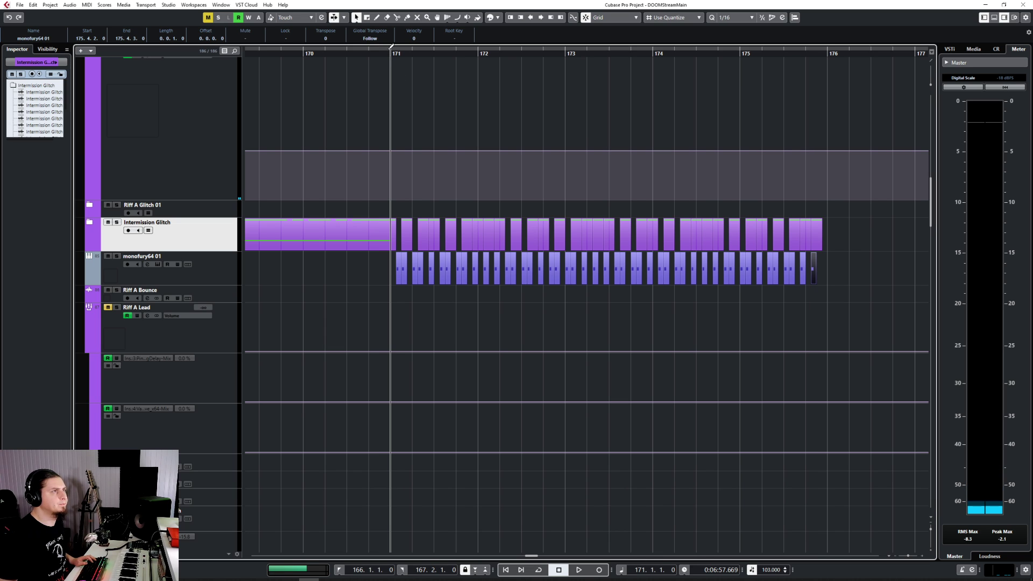
pyautogui.moveTo(391, 49); pyautogui.dragTo(793, 69)
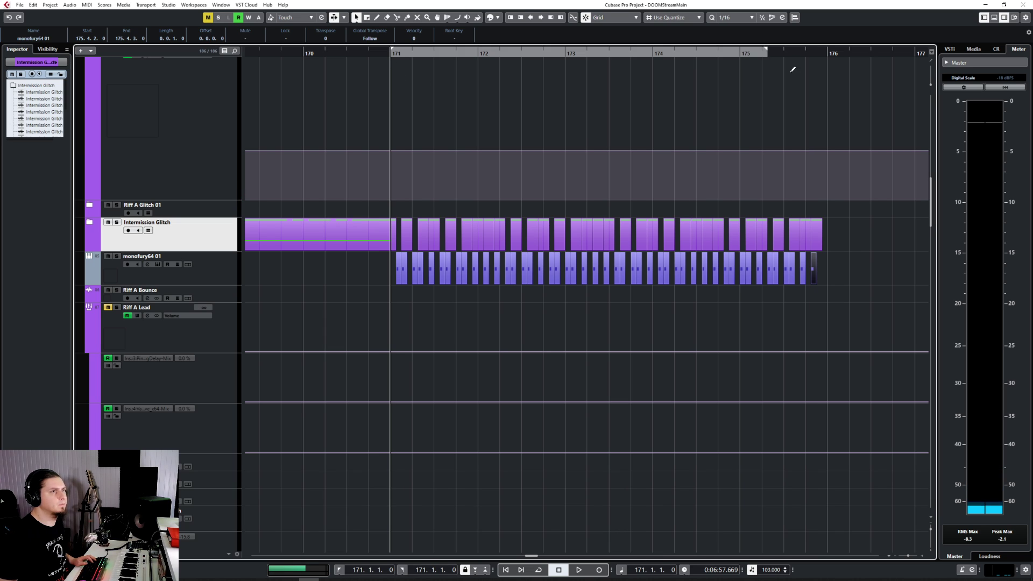
pyautogui.click(539, 570)
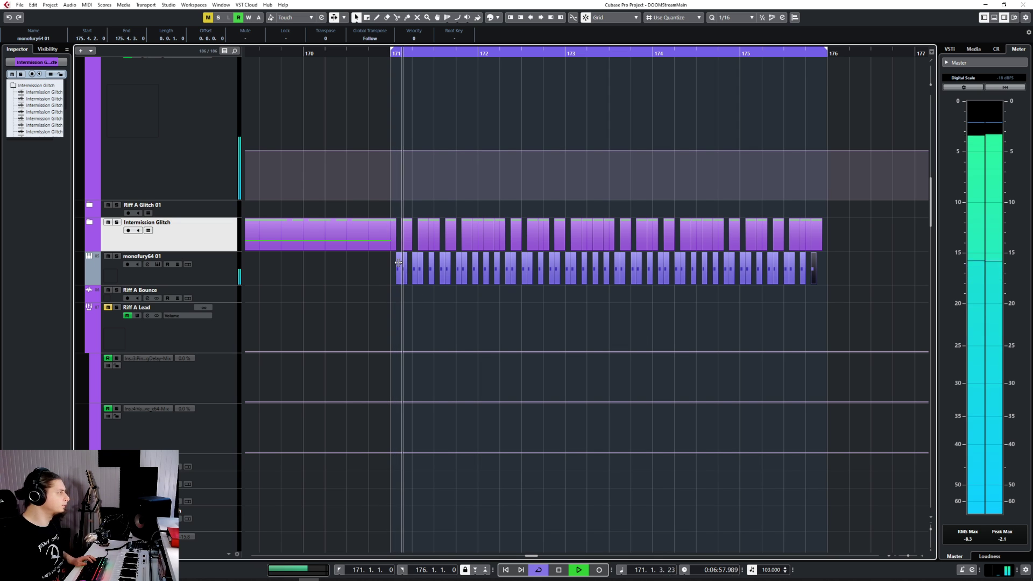
# Select the monofury64 01 track and open the mixer to reach its channel.
pyautogui.click(217, 263)
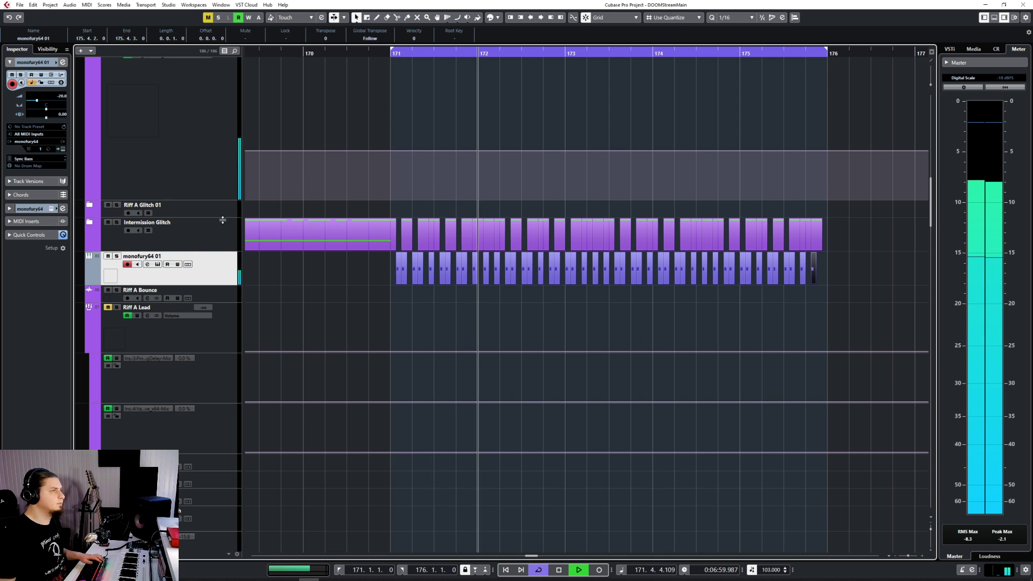
pyautogui.press('F3')
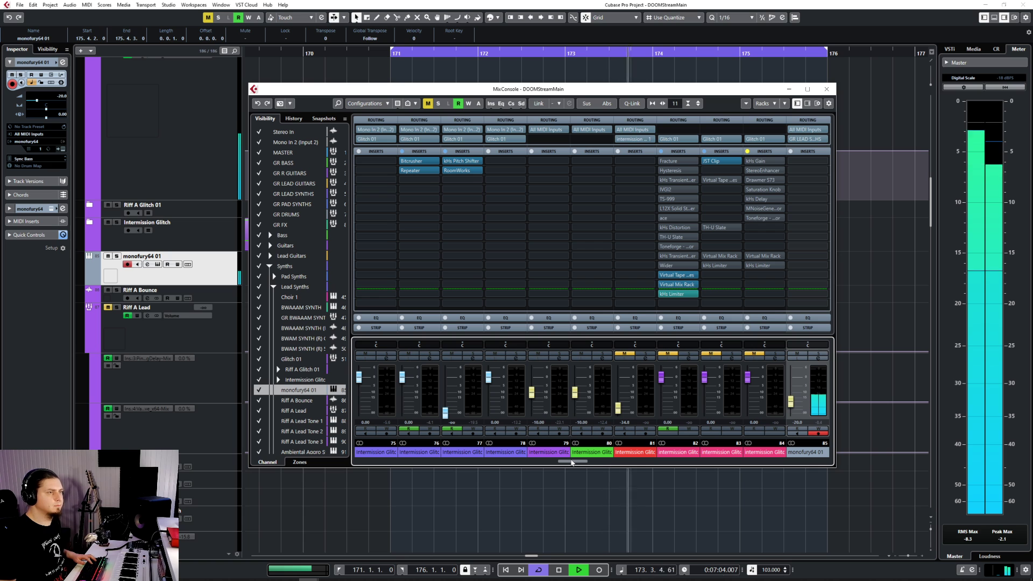
# Try the ace guitar amp plug-in in the first insert slot of the monofury64 01 channel.
pyautogui.click(812, 162)
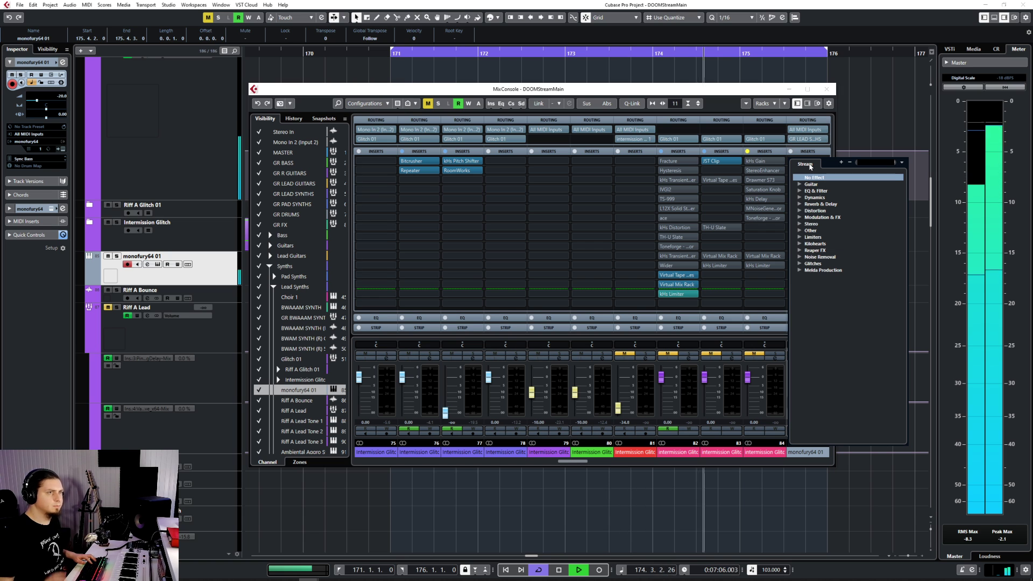
pyautogui.click(800, 185)
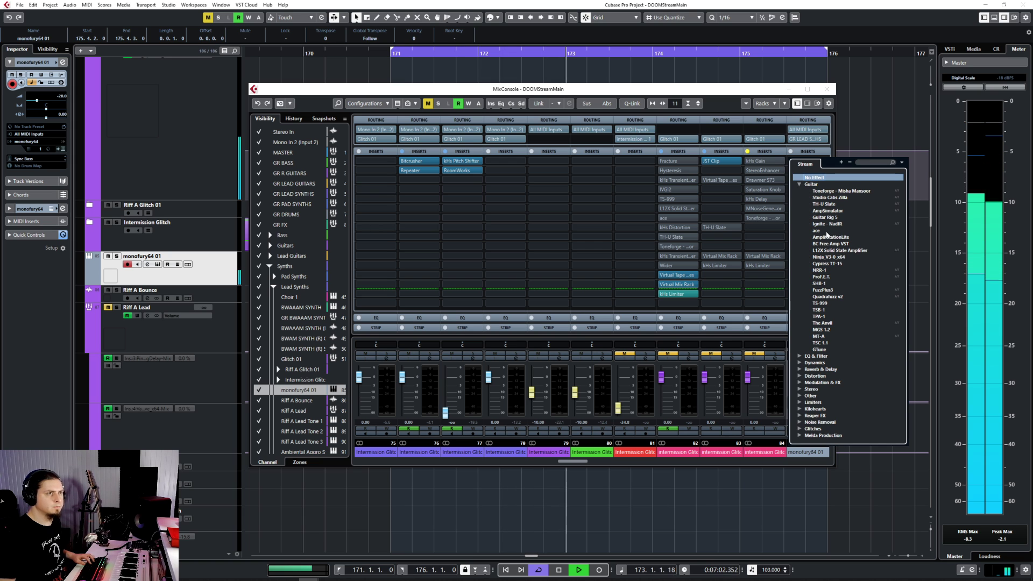
pyautogui.click(818, 231)
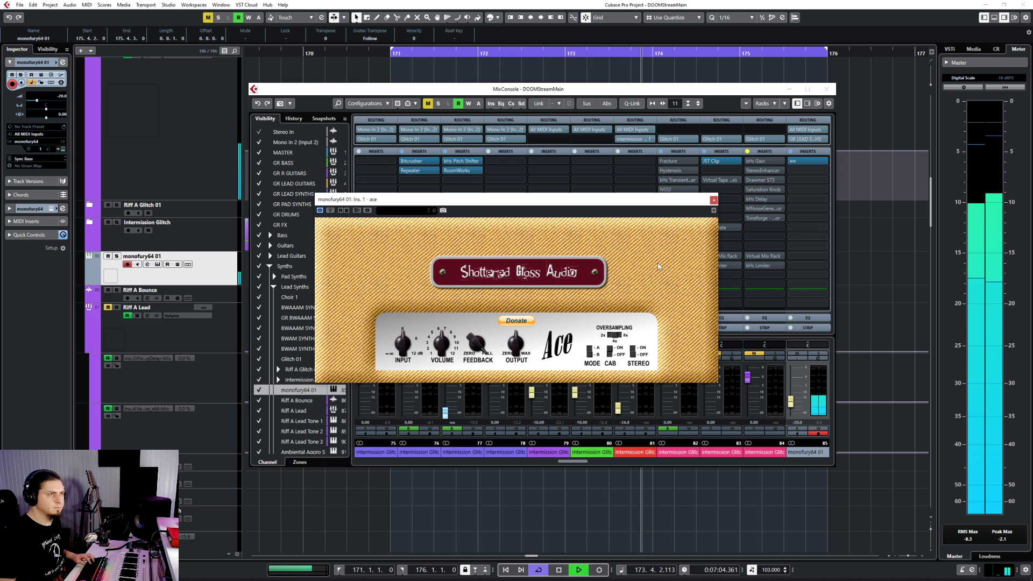
pyautogui.click(714, 199)
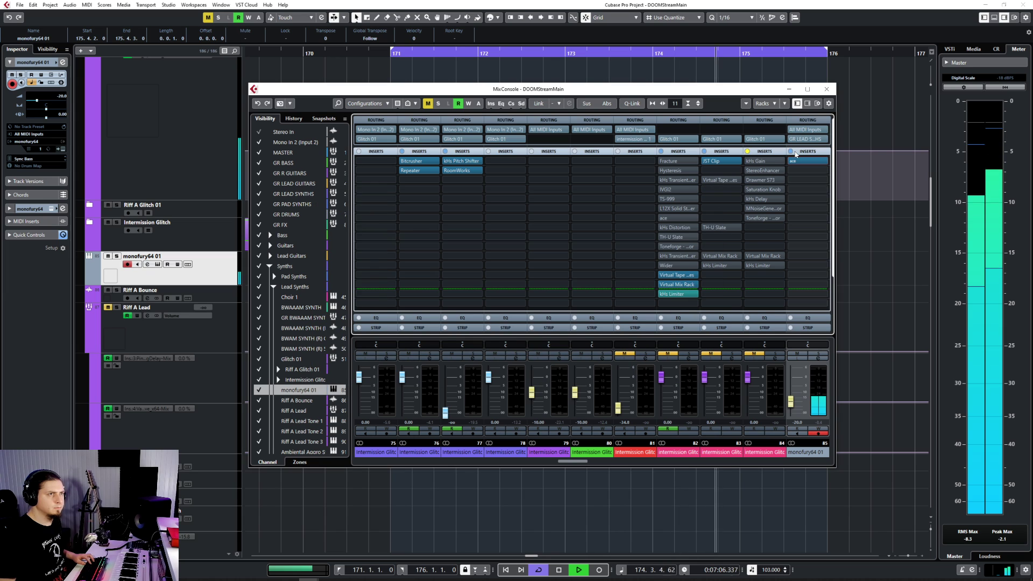
# Load the SHB-1 bass amp in place of ace on the monofury64 01 channel and close its editor.
pyautogui.click(823, 161)
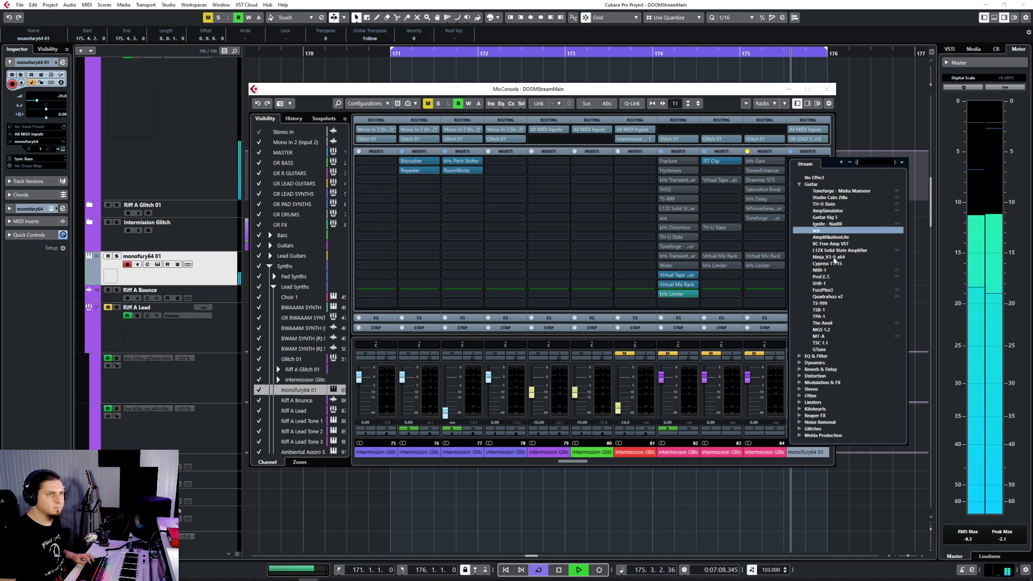
pyautogui.click(829, 283)
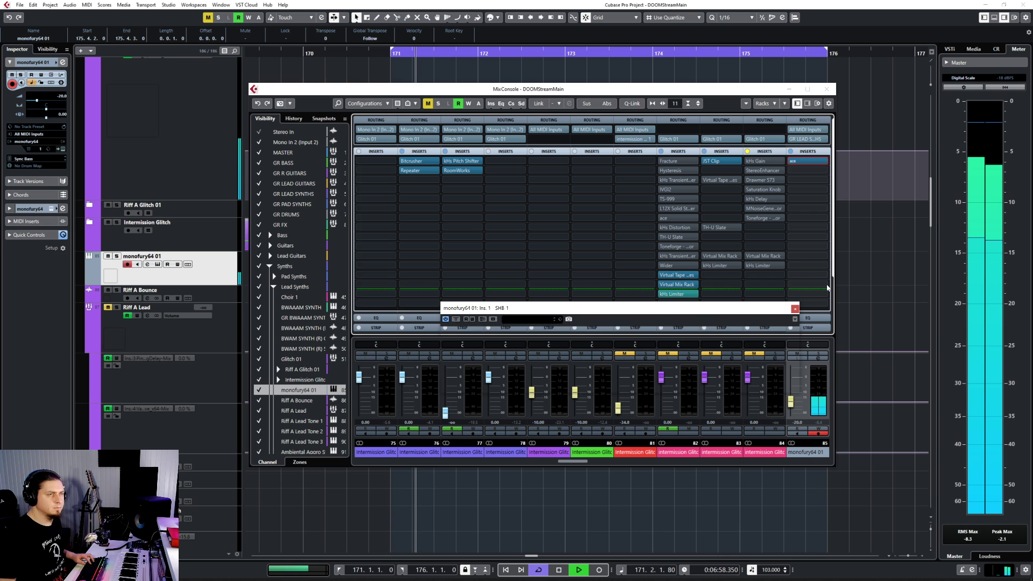
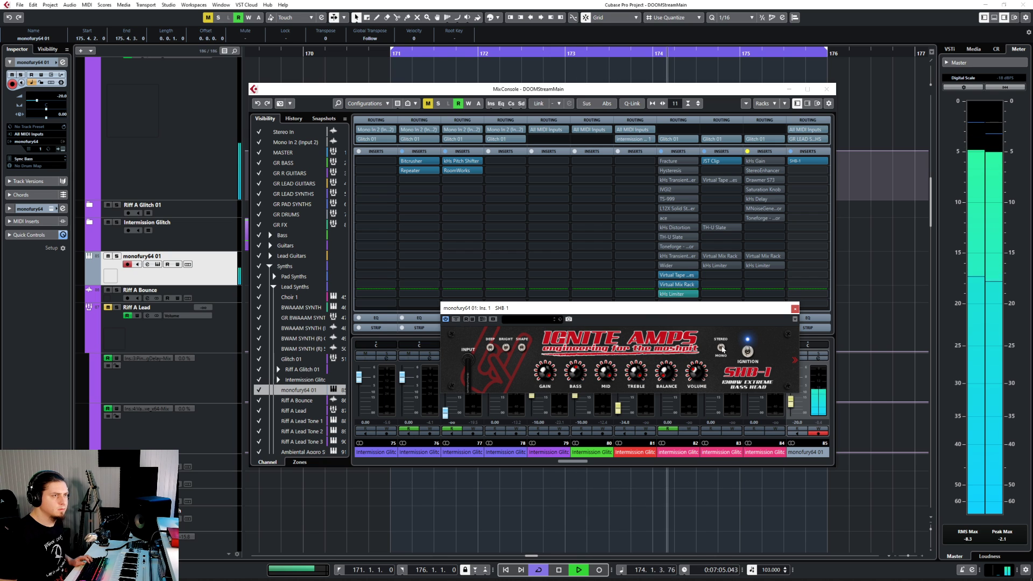
pyautogui.click(795, 309)
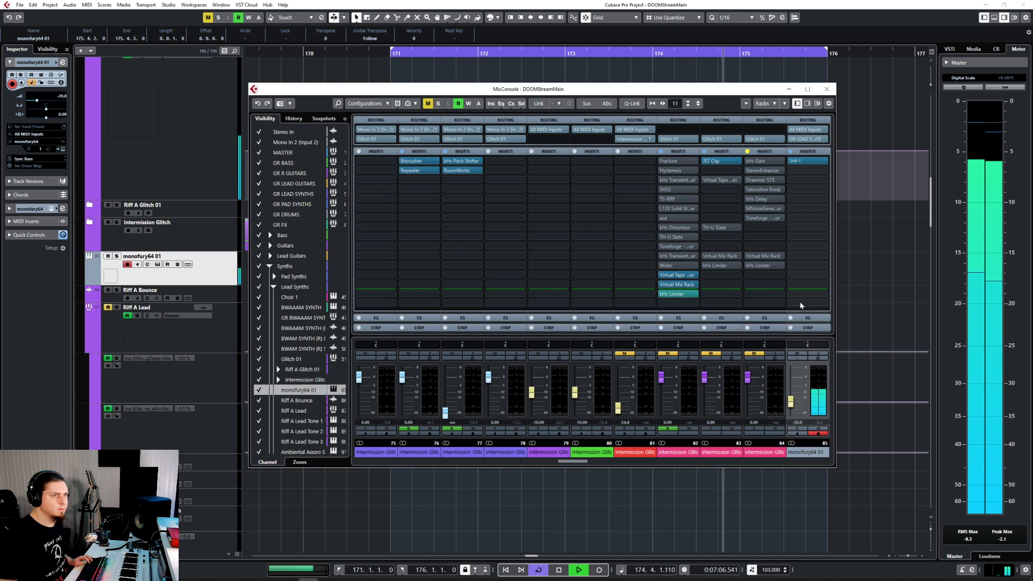
# Move the SHB-1 plug-in to the second insert slot of the monofury64 01 channel.
pyautogui.click(808, 170)
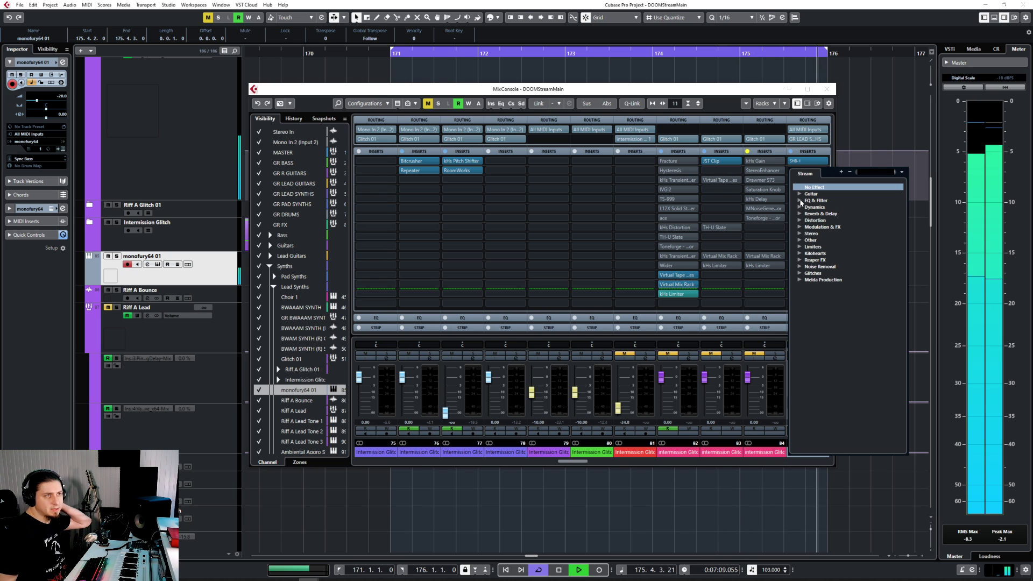
pyautogui.click(799, 195)
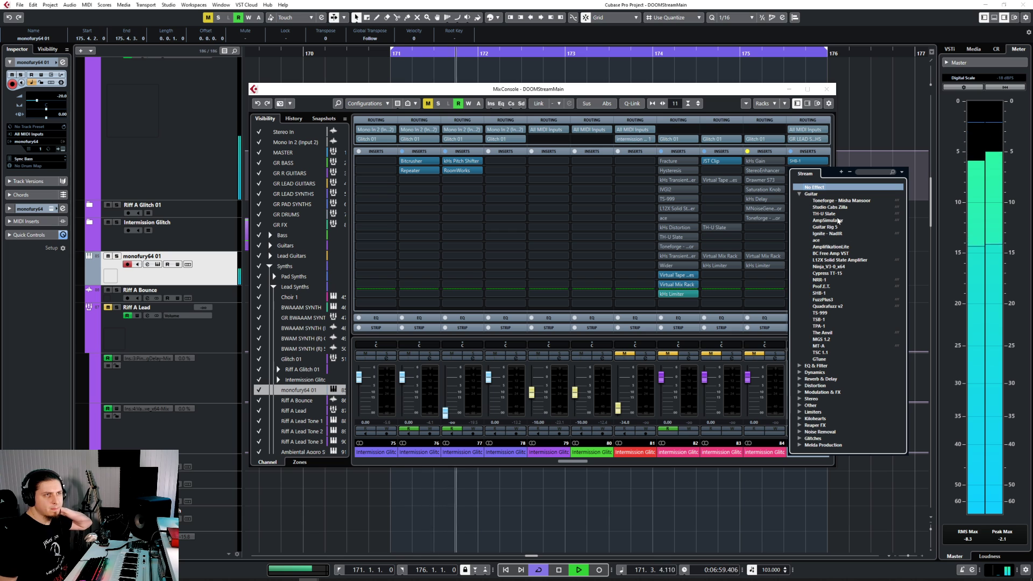
pyautogui.click(812, 161)
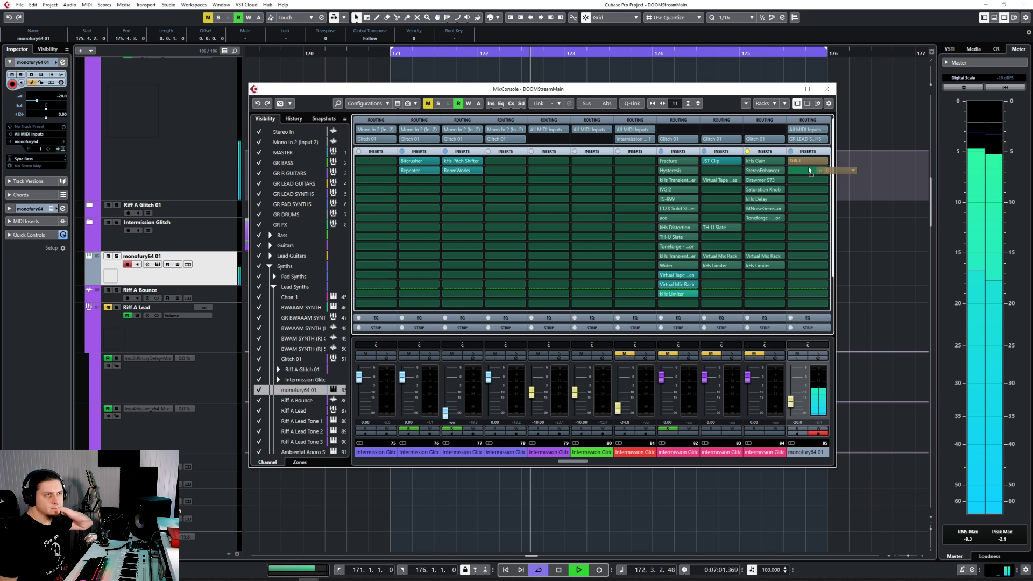
# Insert the ProF.E.T. pedal ahead of SHB-1 on the monofury64 01 channel and return to the arrangement.
pyautogui.click(811, 162)
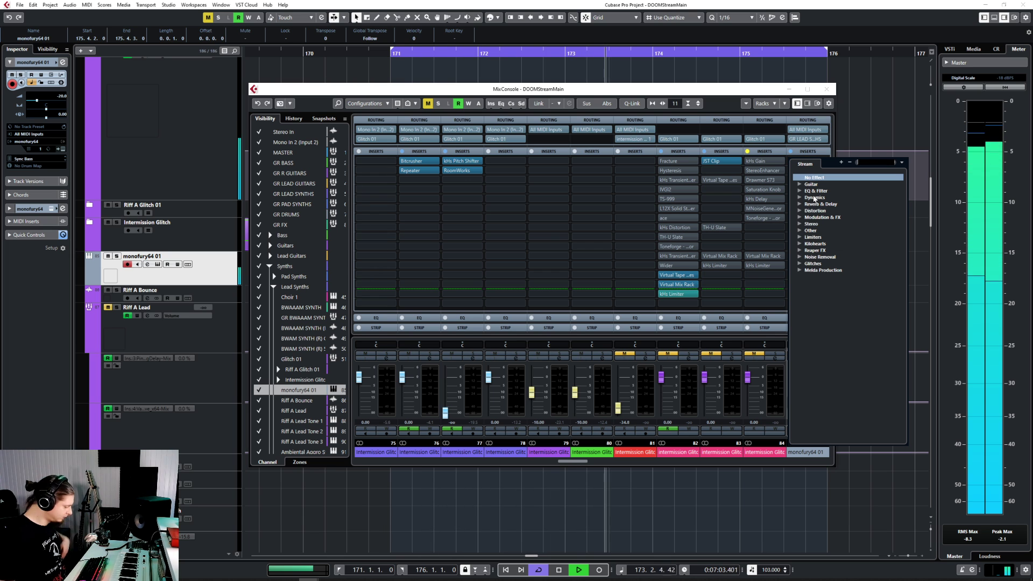
pyautogui.write('pro')
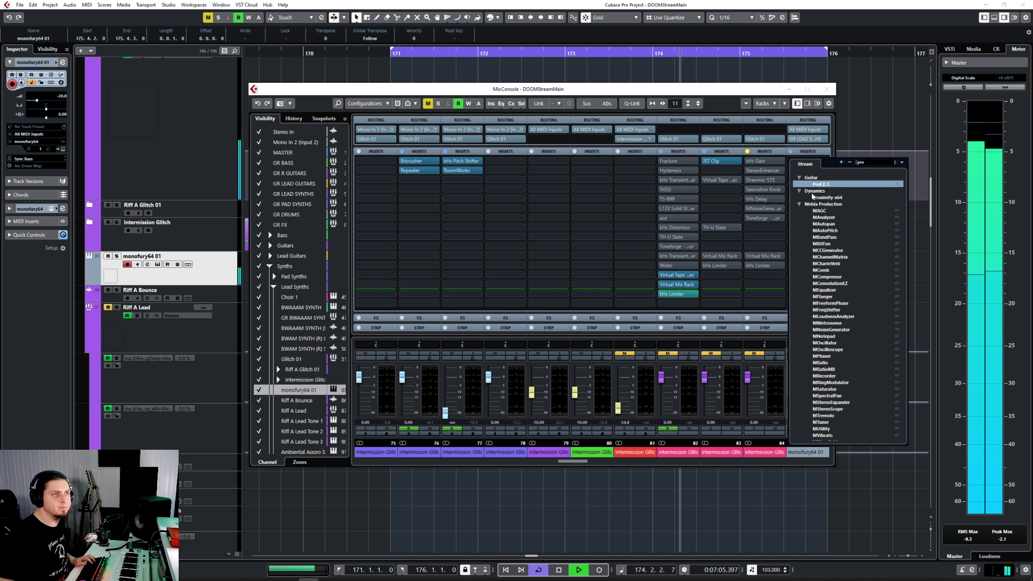
pyautogui.press('Return')
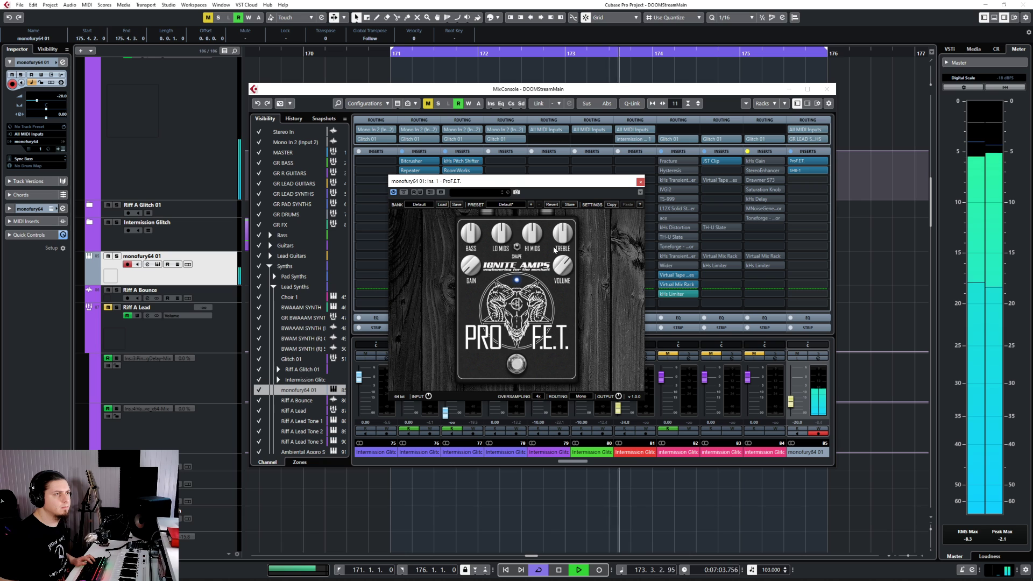
pyautogui.moveTo(646, 182); pyautogui.dragTo(650, 181)
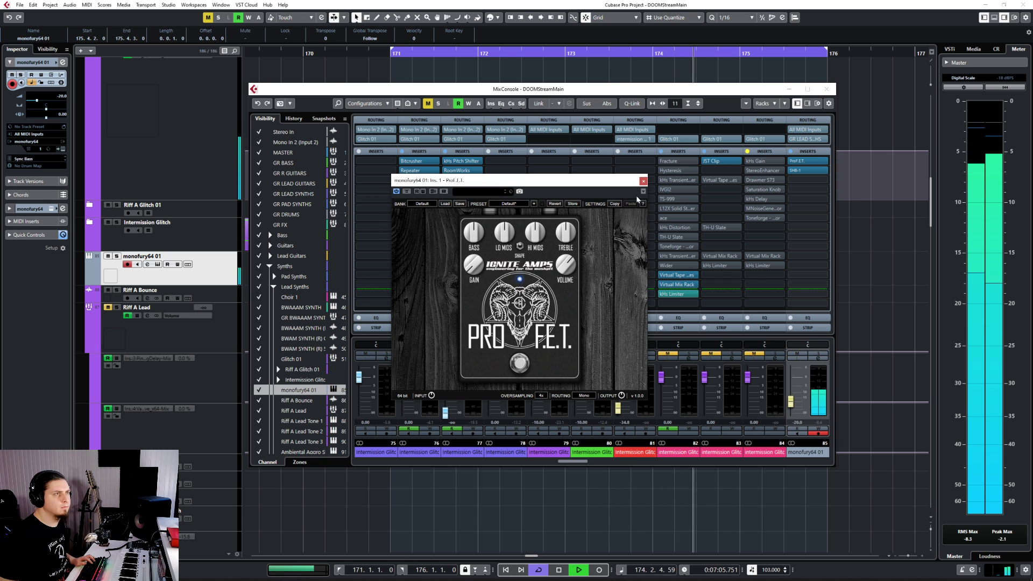
pyautogui.click(644, 181)
pyautogui.click(832, 89)
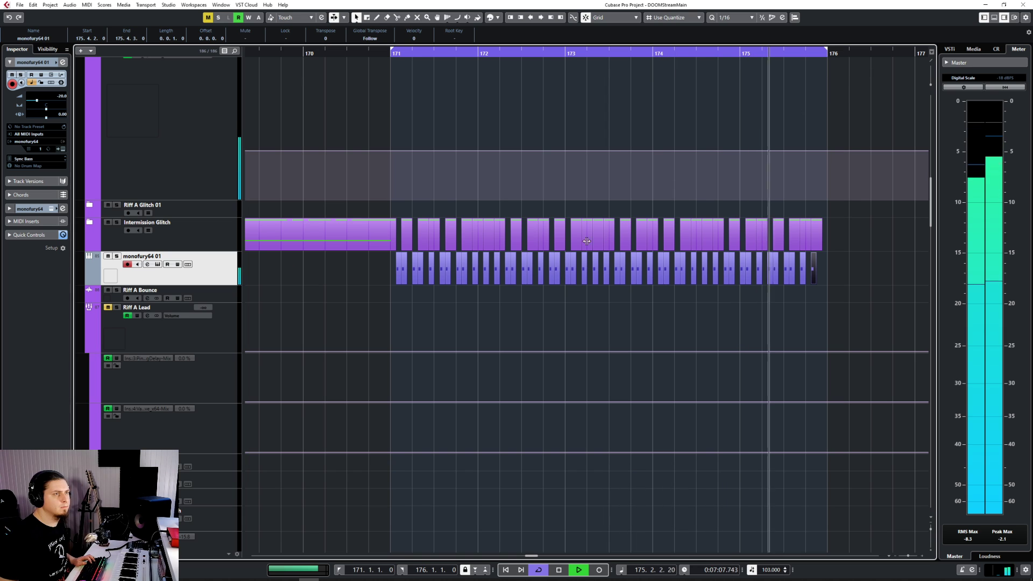
# Play back the bass stabs from bar 173 and check their rhythm against the Intermission Glitch part.
pyautogui.scroll(3, 614, 263)
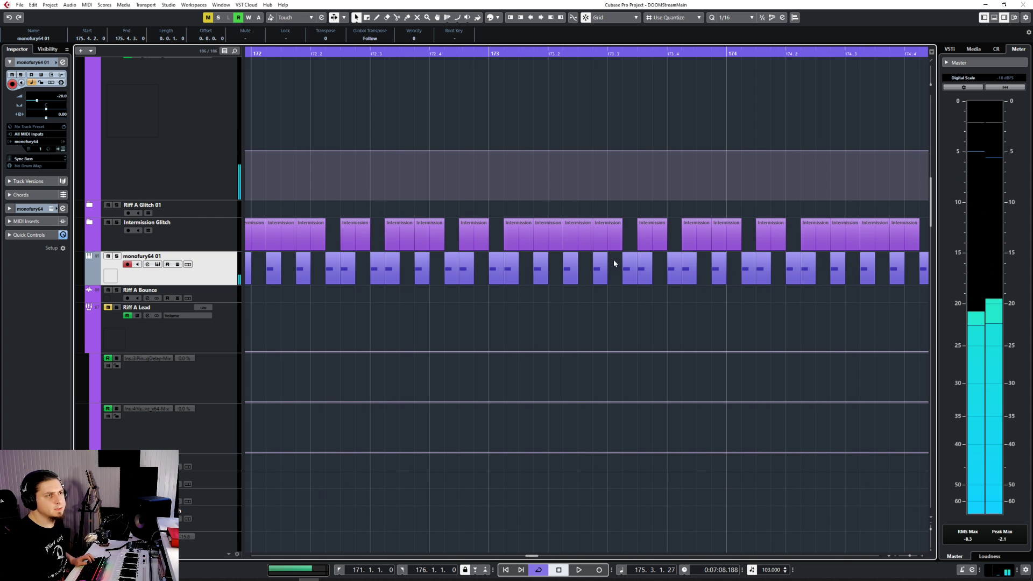
pyautogui.scroll(1, 728, 273)
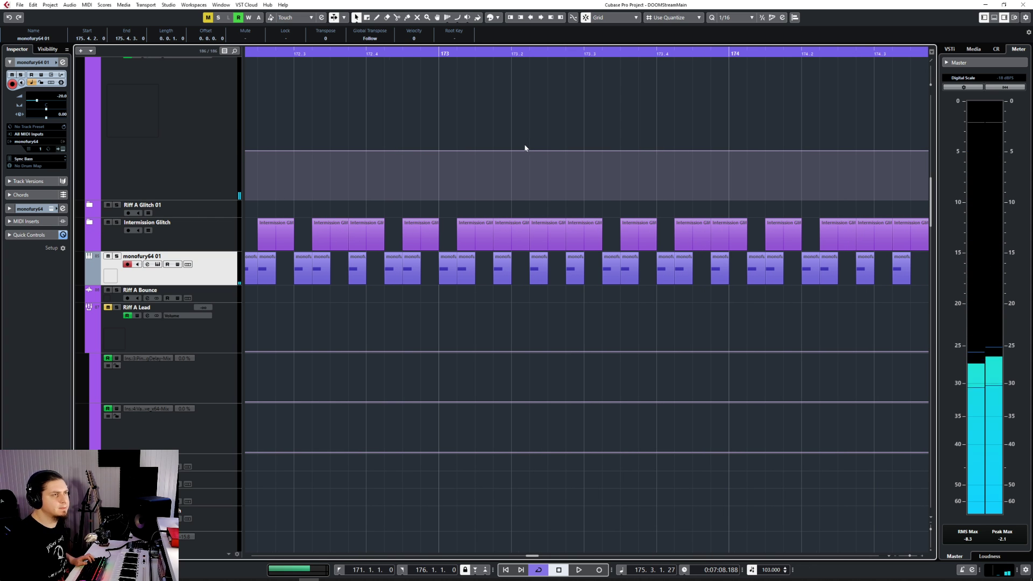
pyautogui.click(439, 56)
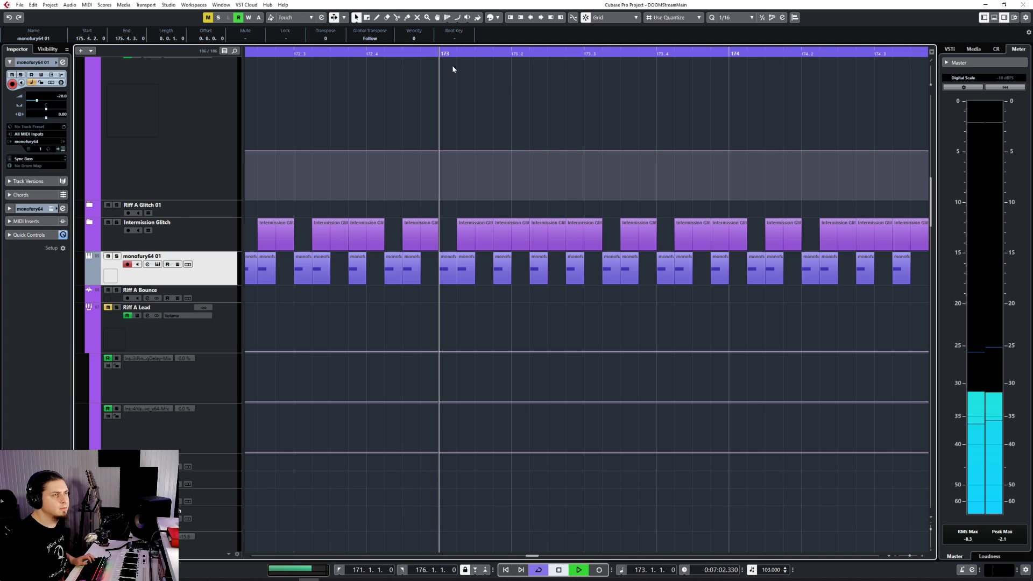
pyautogui.press('space')
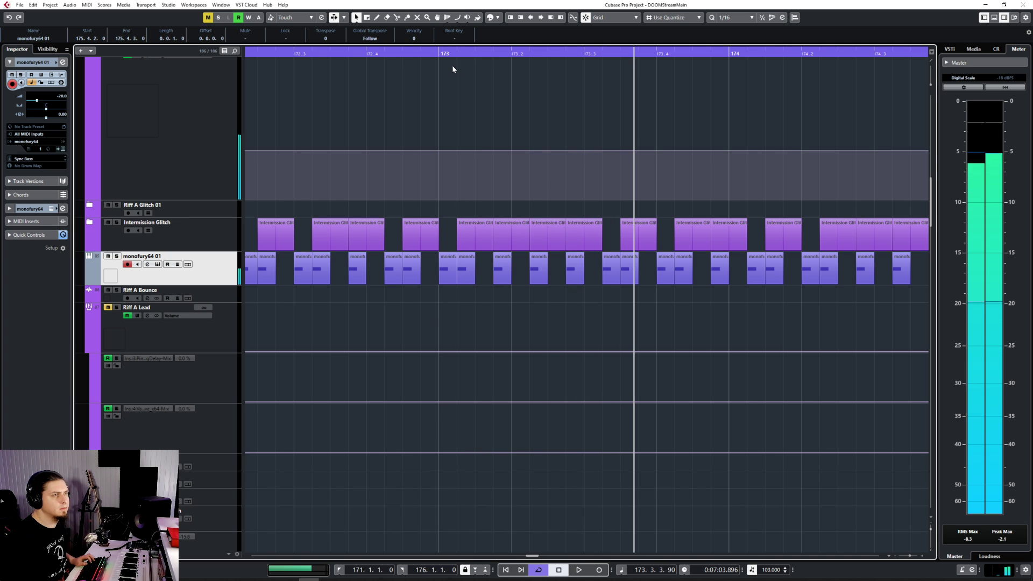
pyautogui.press('space')
pyautogui.press('space')
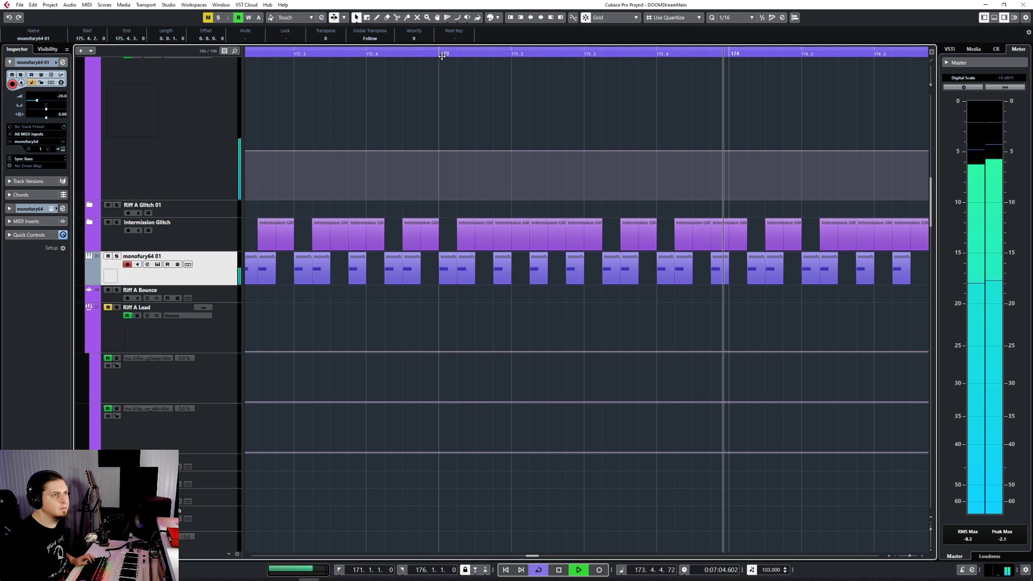
pyautogui.keyDown('ctrl'); pyautogui.scroll(-3, 495, 304); pyautogui.keyUp('ctrl')
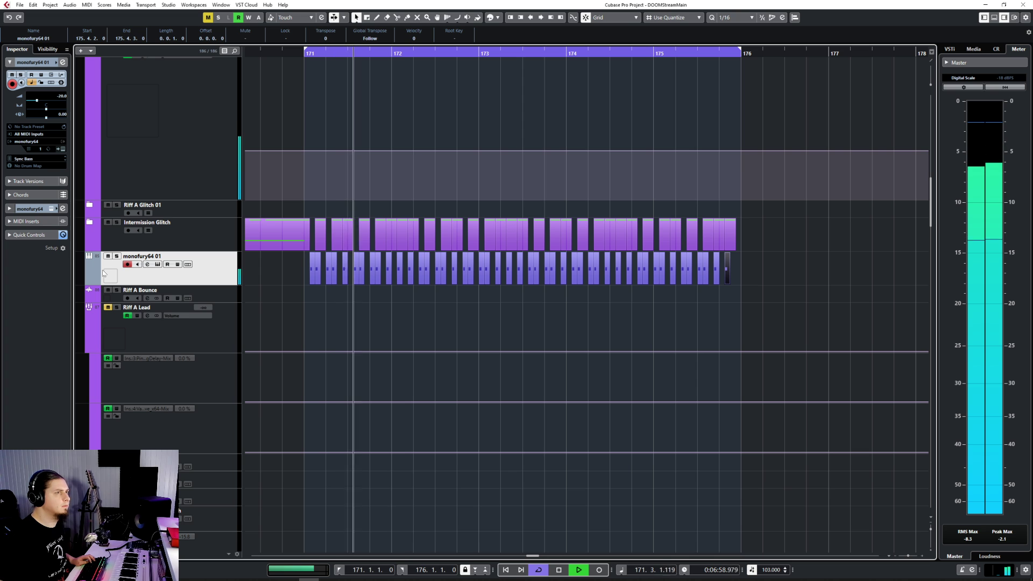
pyautogui.press('h')
pyautogui.press('h')
pyautogui.hscroll(-3, 750, 284)
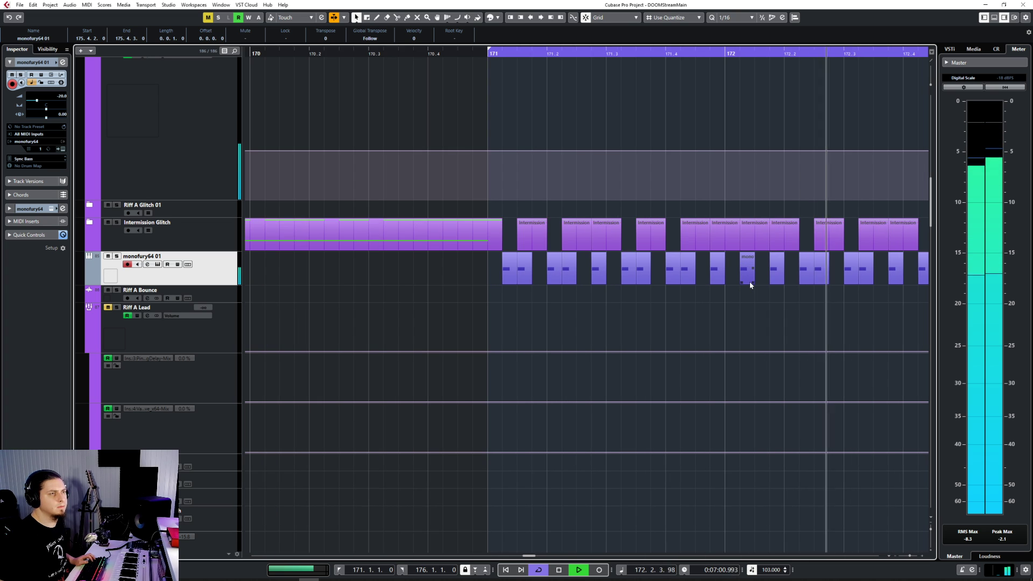
pyautogui.hscroll(8, 749, 284)
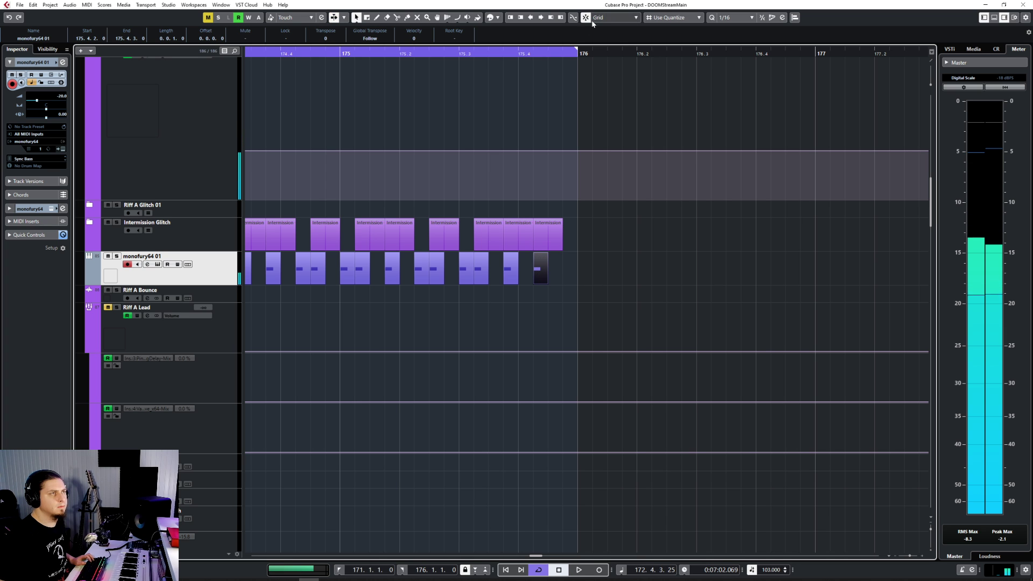
# Paste one more bass stab at 175.4.4 on the monofury64 01 track.
pyautogui.click(563, 54)
pyautogui.hotkey('ctrl', 'v')
pyautogui.press('g')
pyautogui.press('g')
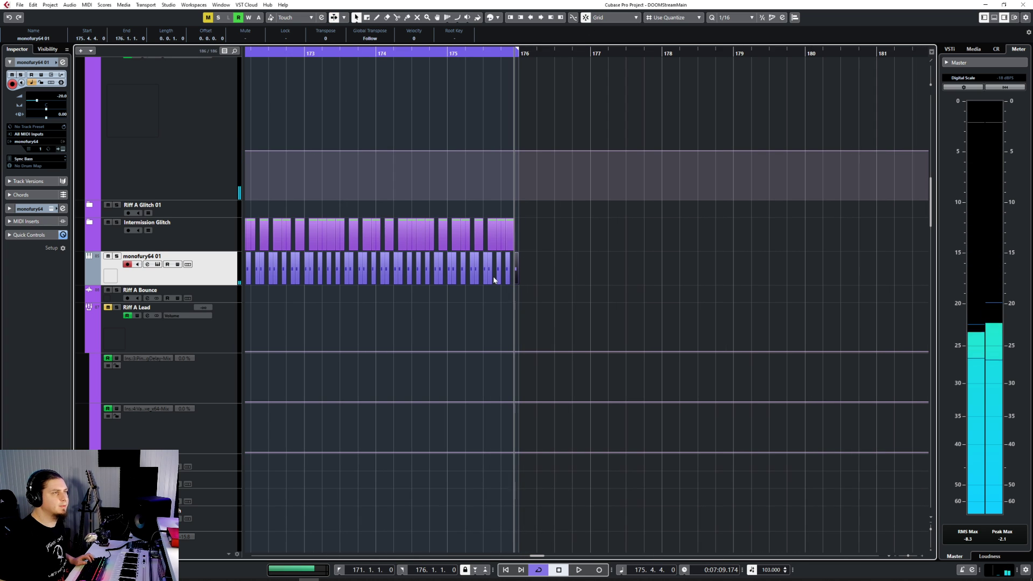
# Glue all stab events on the monofury64 01 track into one part and extend its start to bar 171.
pyautogui.hscroll(-5, 519, 293)
pyautogui.rightClick(519, 290)
pyautogui.click(571, 291)
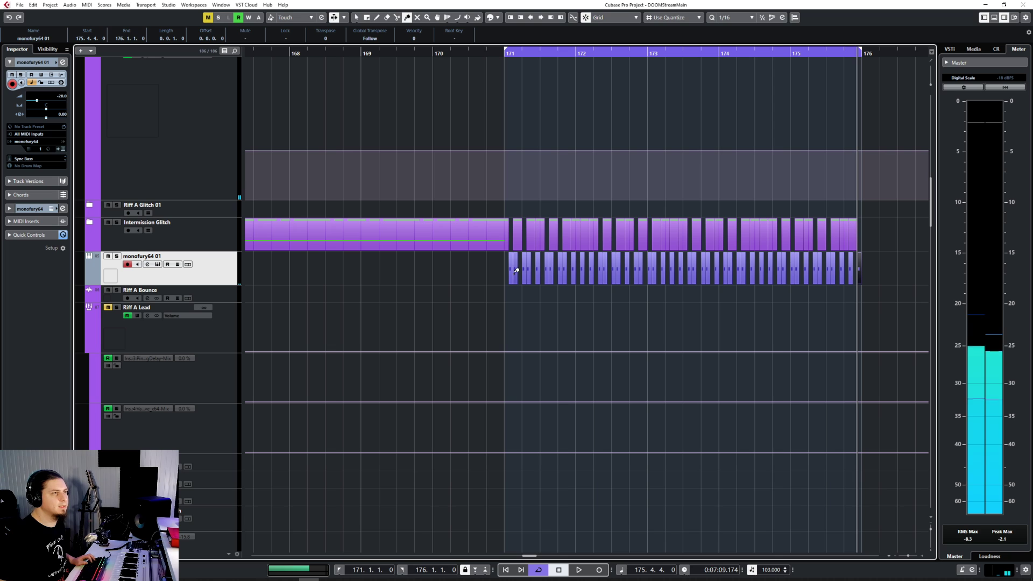
pyautogui.moveTo(505, 268); pyautogui.dragTo(664, 270)
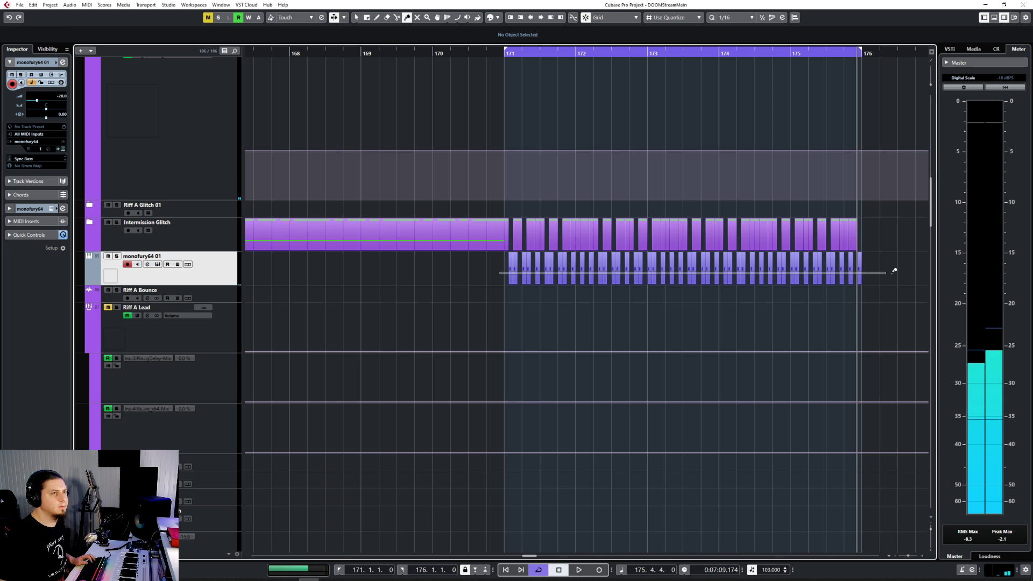
pyautogui.moveTo(894, 271); pyautogui.dragTo(891, 272)
pyautogui.click(861, 261)
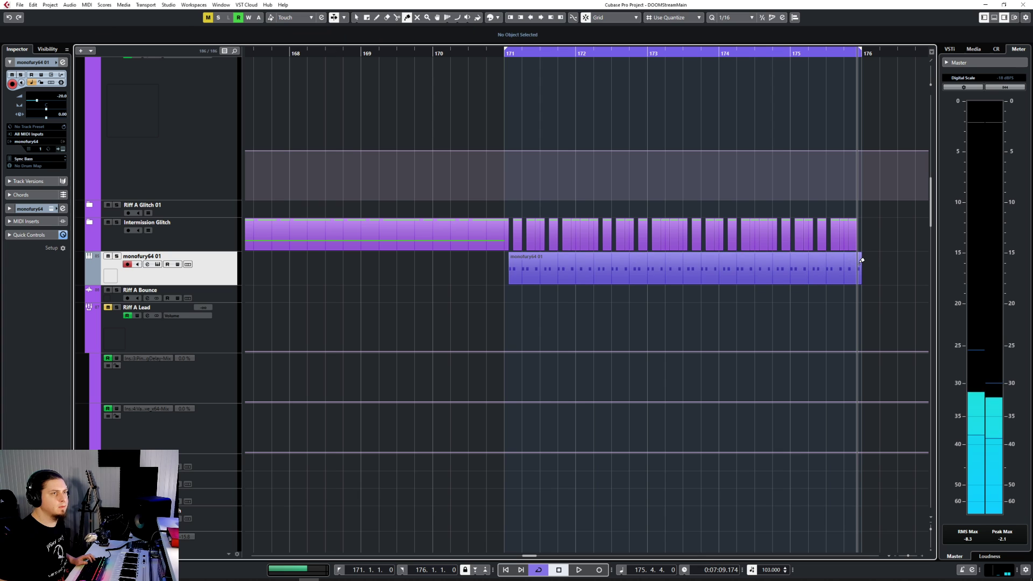
pyautogui.click(510, 278)
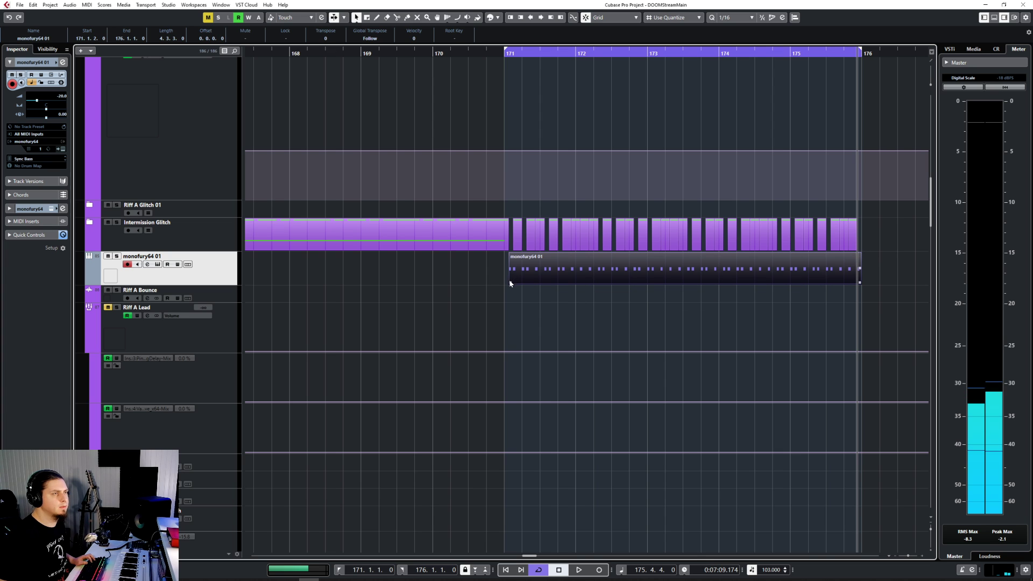
pyautogui.moveTo(510, 284); pyautogui.dragTo(505, 283)
# Open the glued part for note editing and transpose all its notes up an octave to F2.
pyautogui.doubleClick(506, 277)
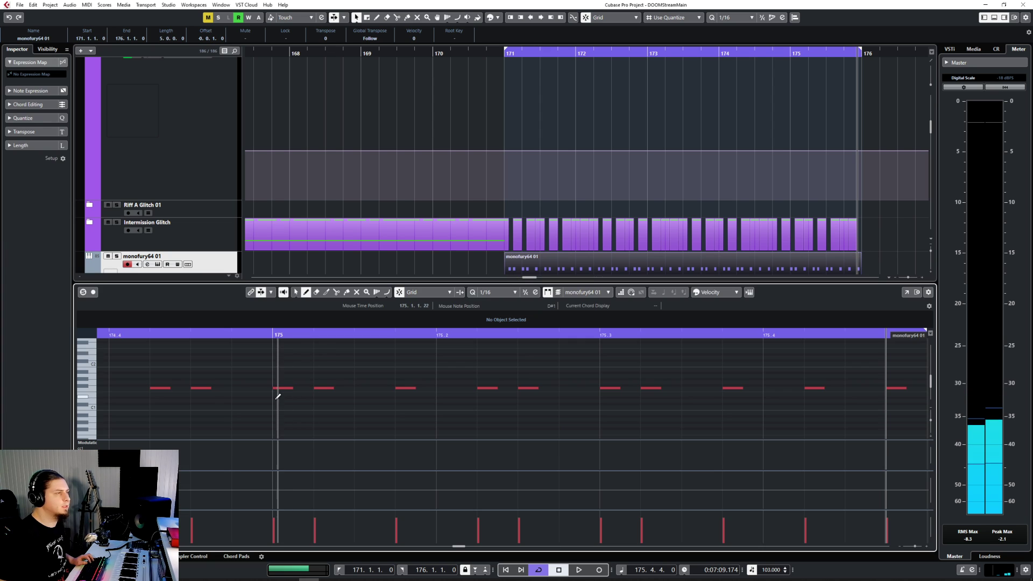
pyautogui.hotkey('ctrl', 'a')
pyautogui.press('g')
pyautogui.press('g')
pyautogui.press('g')
pyautogui.press('g')
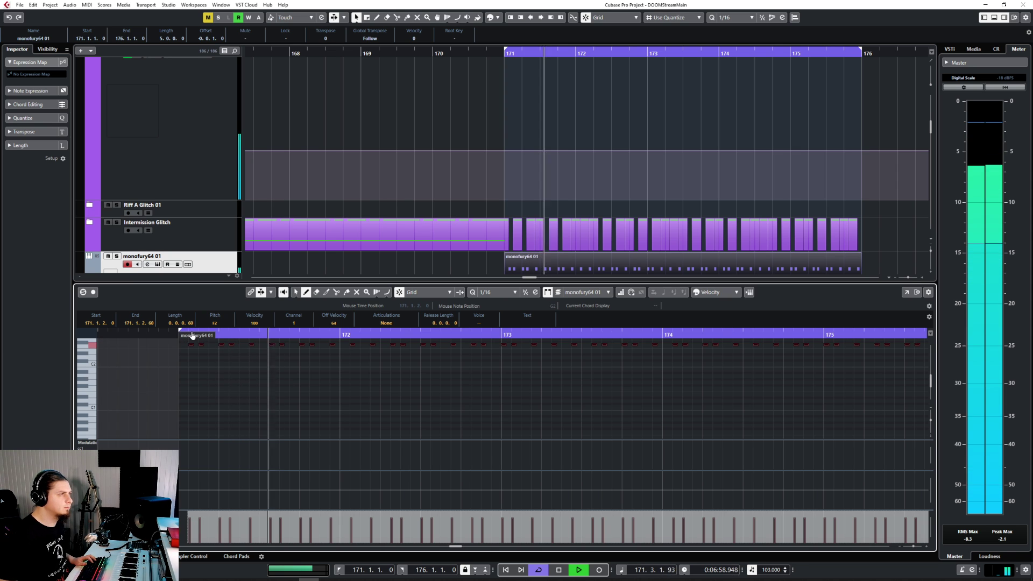
# Paste a copy of the notes at 171.1.2, transpose it down an octave to F1, audition it and close the note editor.
pyautogui.press('h')
pyautogui.press('h')
pyautogui.press('h')
pyautogui.press('h')
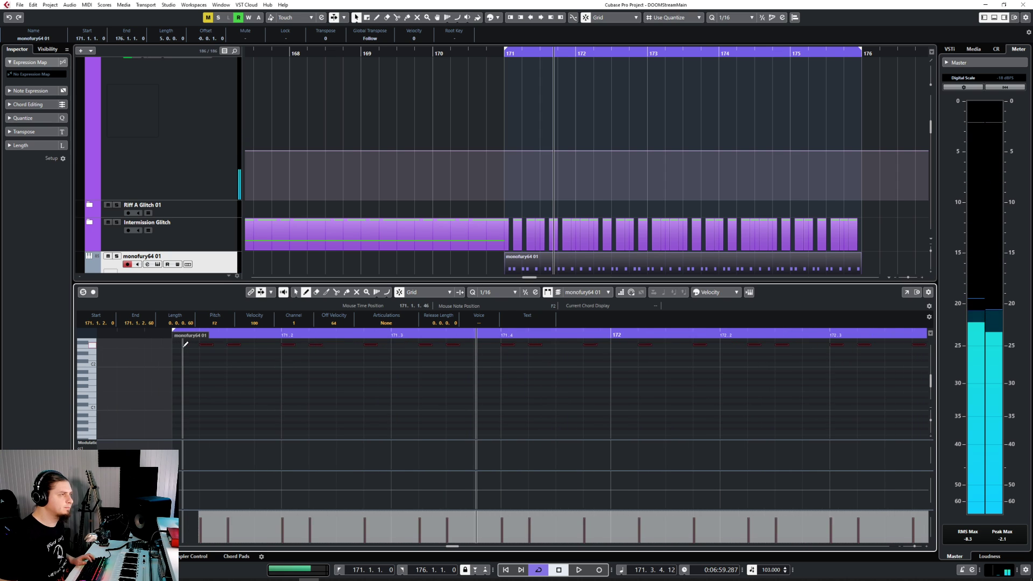
pyautogui.click(210, 335)
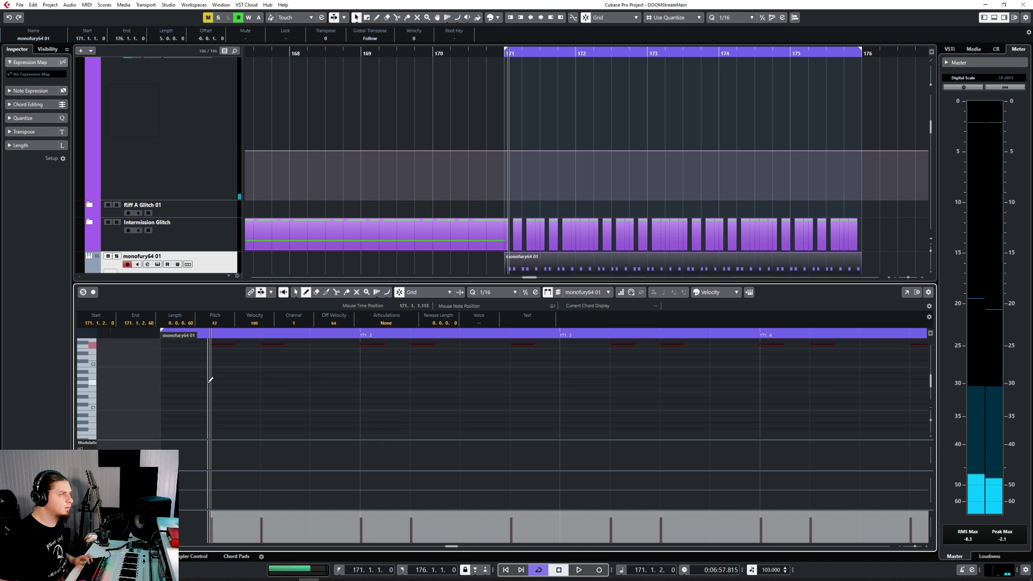
pyautogui.hotkey('shift', 'Down')
pyautogui.press('space')
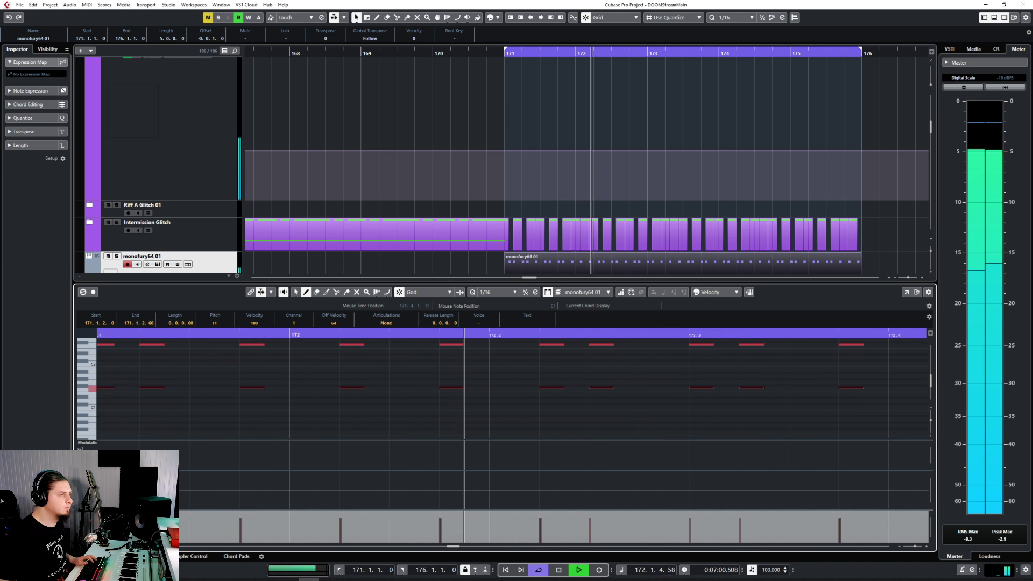
pyautogui.hotkey('ctrl', 'e')
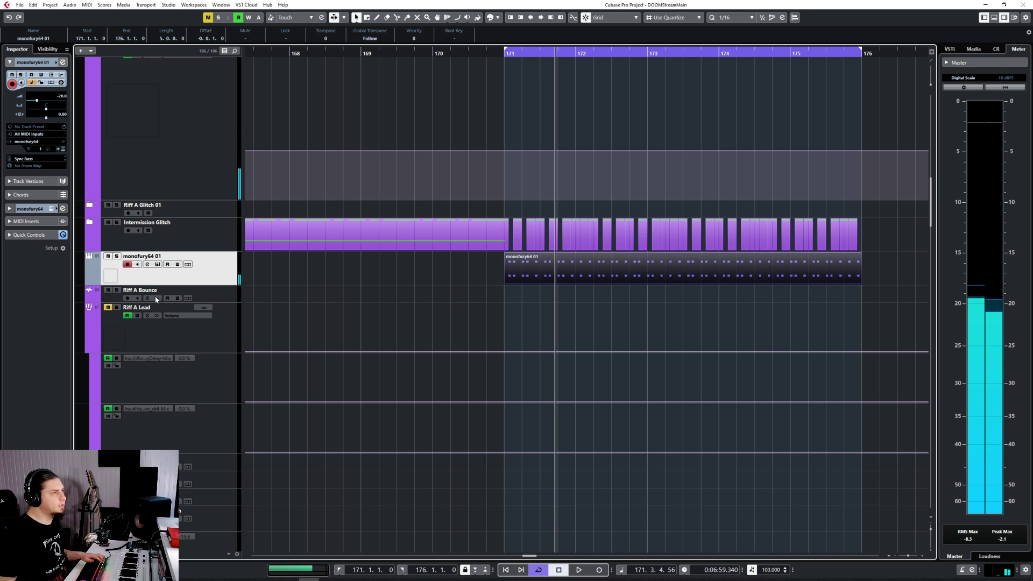
# Insert kHs Filter after SHB-1 in the third insert slot of the monofury64 01 channel.
pyautogui.press('F3')
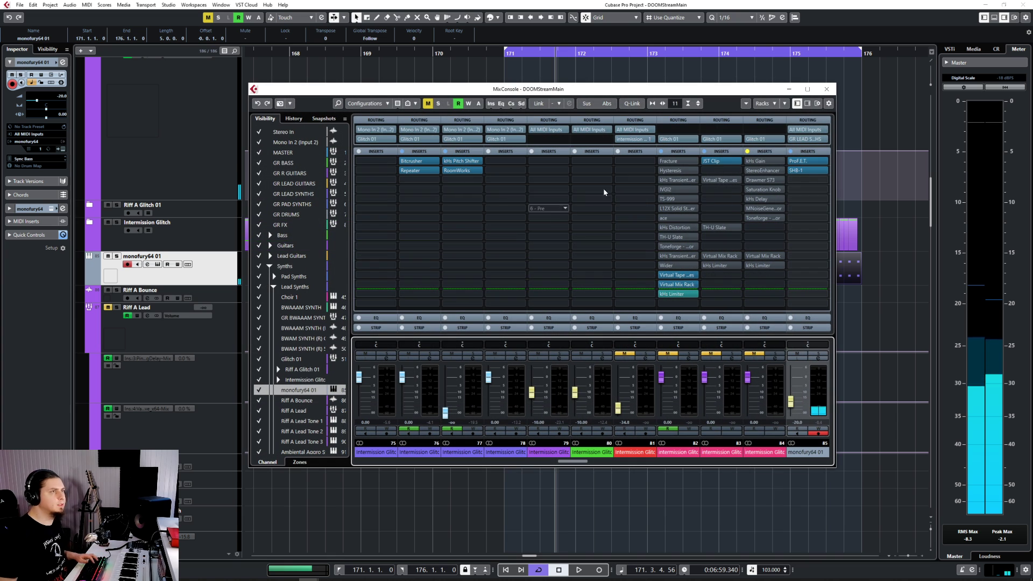
pyautogui.click(814, 181)
pyautogui.write('filter')
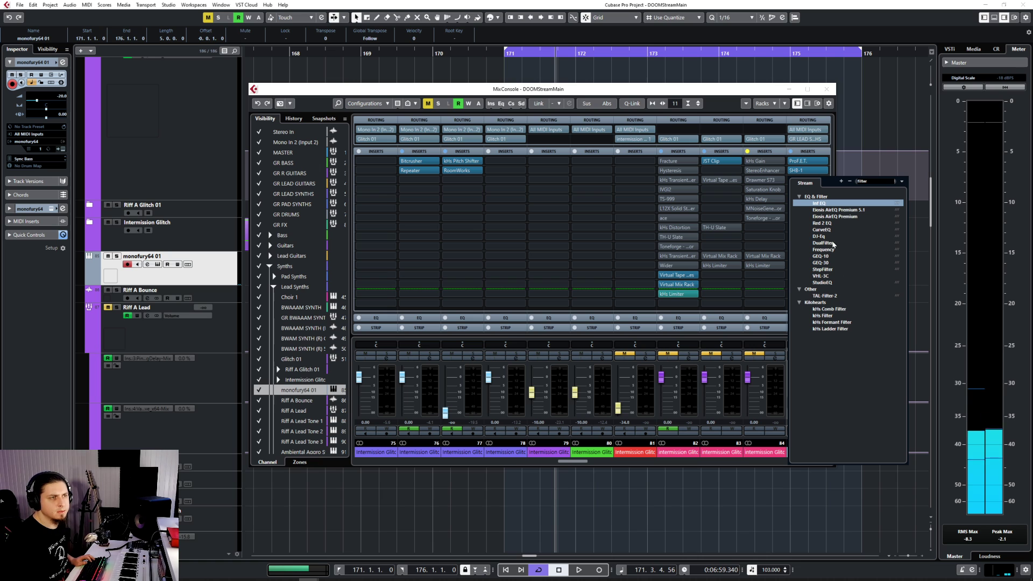
pyautogui.click(828, 316)
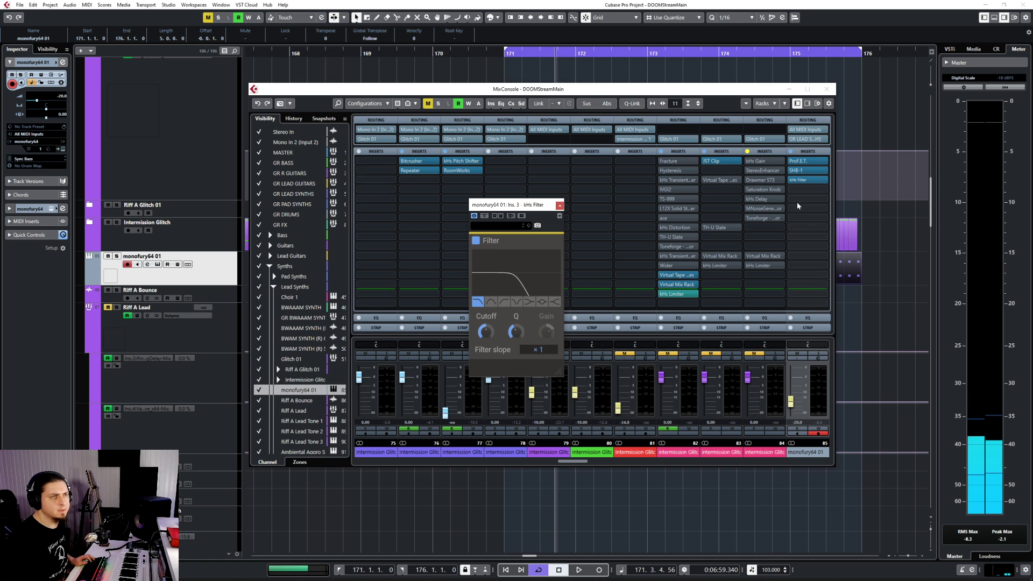
# Lower the kHs Filter's low-pass cutoff during playback, then close the plug-in and the mixer.
pyautogui.press('space')
pyautogui.moveTo(486, 331); pyautogui.dragTo(486, 345)
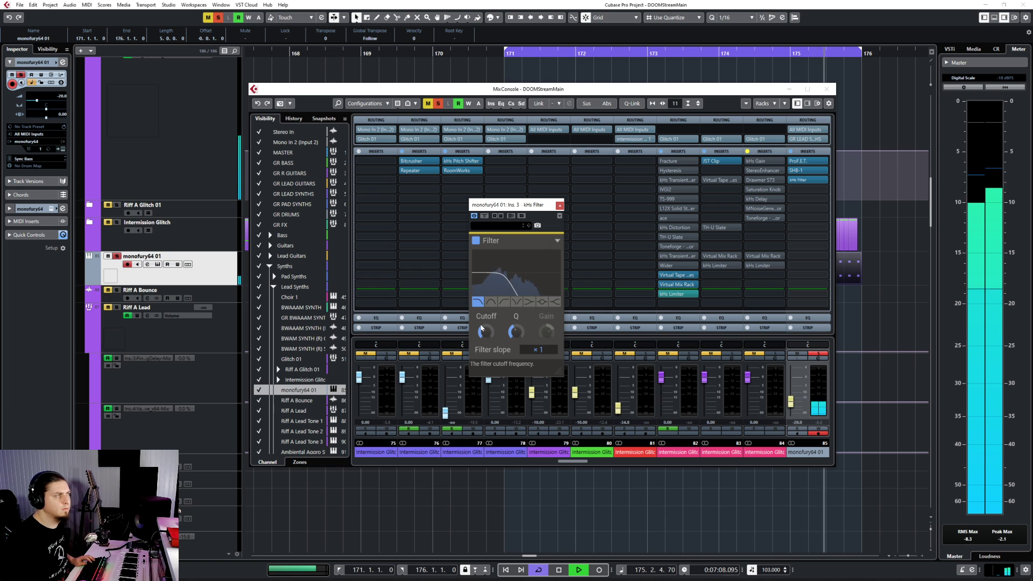
pyautogui.moveTo(486, 331); pyautogui.dragTo(487, 329)
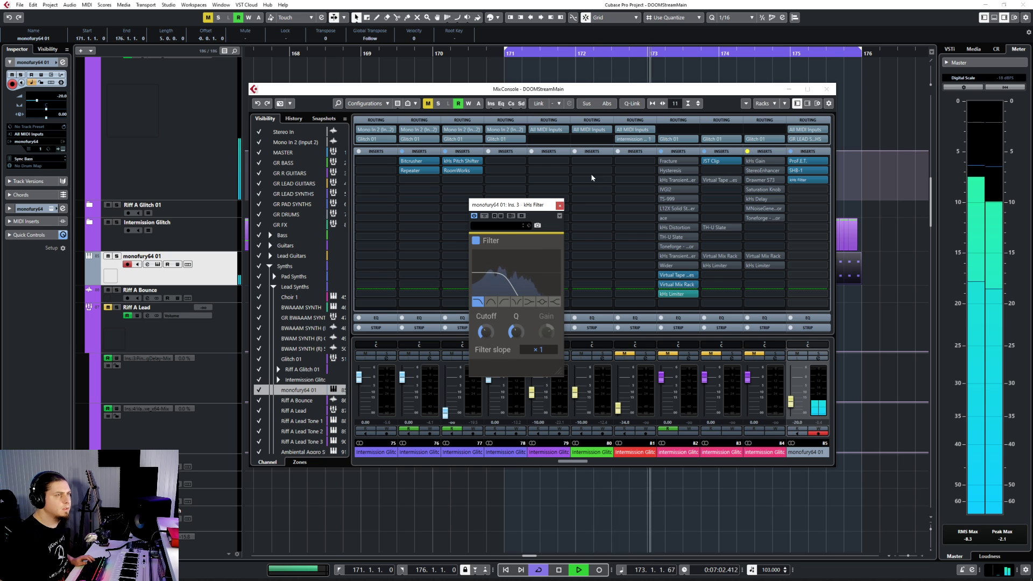
pyautogui.press('space')
pyautogui.click(559, 206)
pyautogui.click(826, 90)
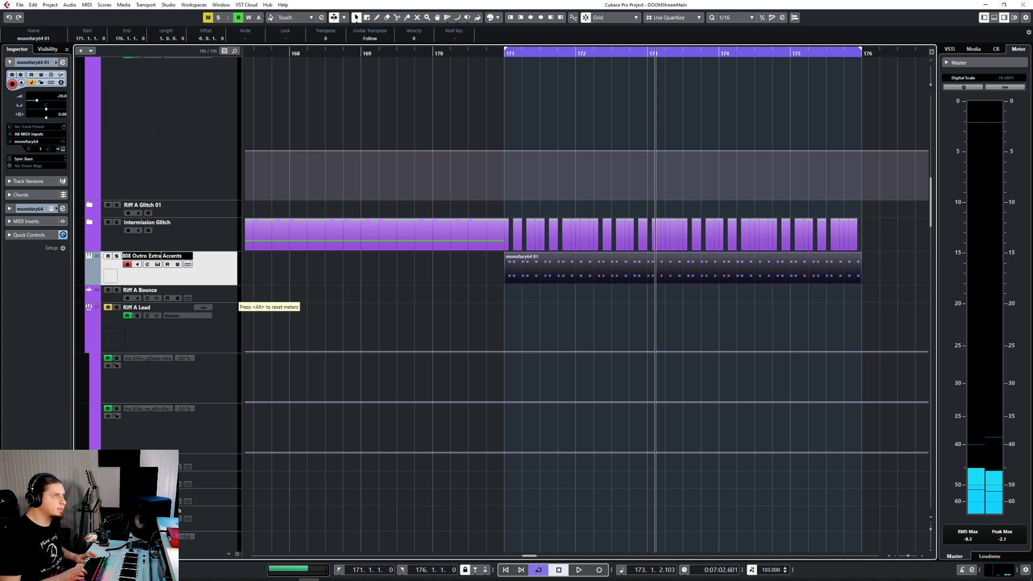
# Rename the monofury64 01 track to 808 Outro Extra Accents and color it purple.
pyautogui.click(96, 277)
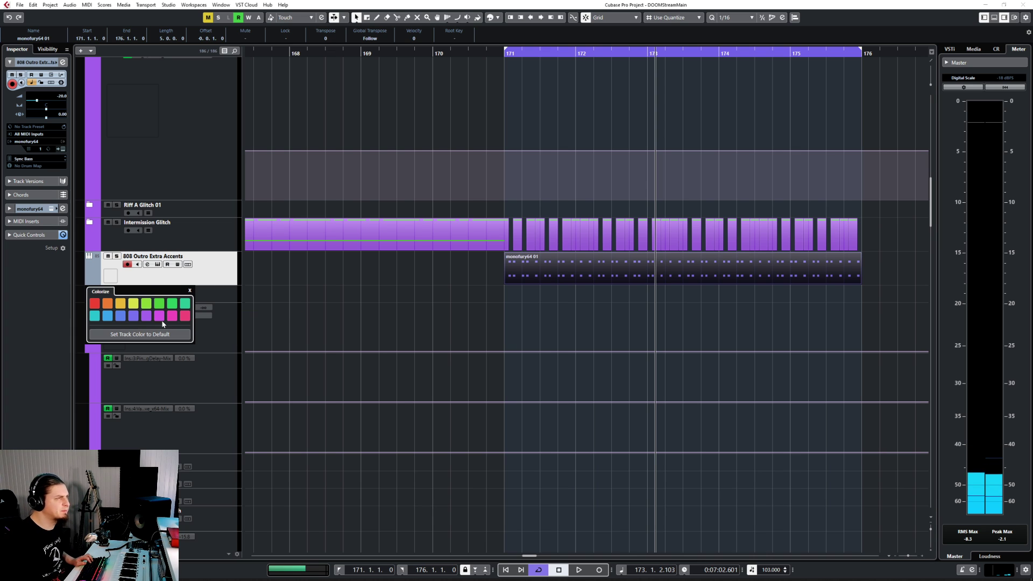
pyautogui.click(133, 317)
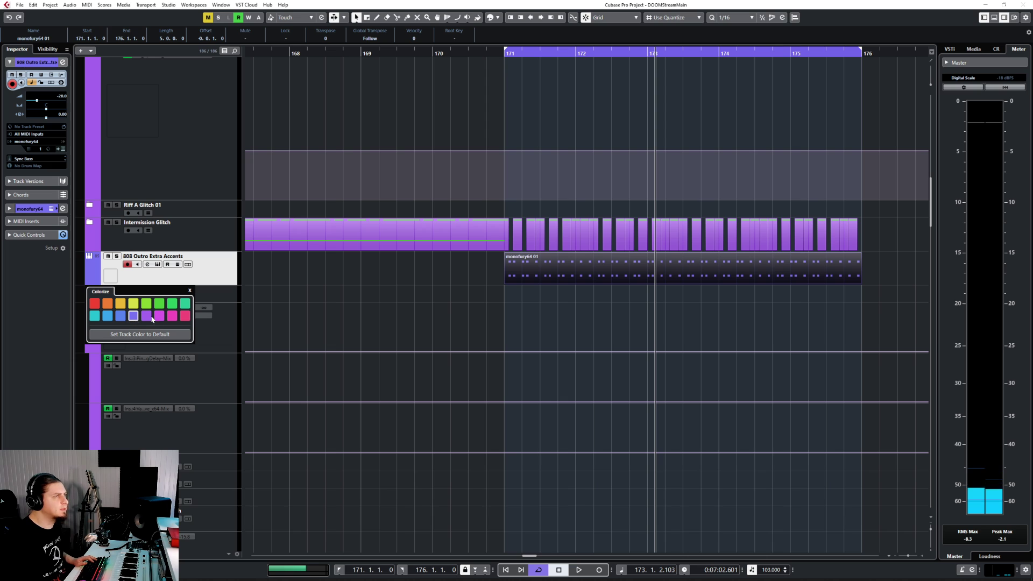
# Try the accents track at -10 dB while playing from bar 171, then restore its volume to -20 dB.
pyautogui.click(503, 50)
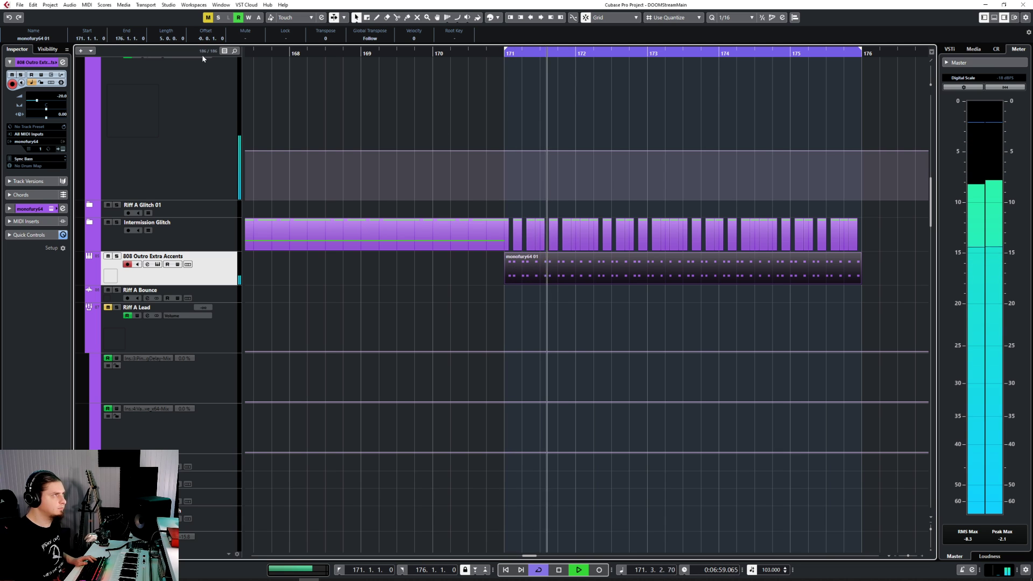
pyautogui.doubleClick(62, 96)
pyautogui.write('-10')
pyautogui.press('Return')
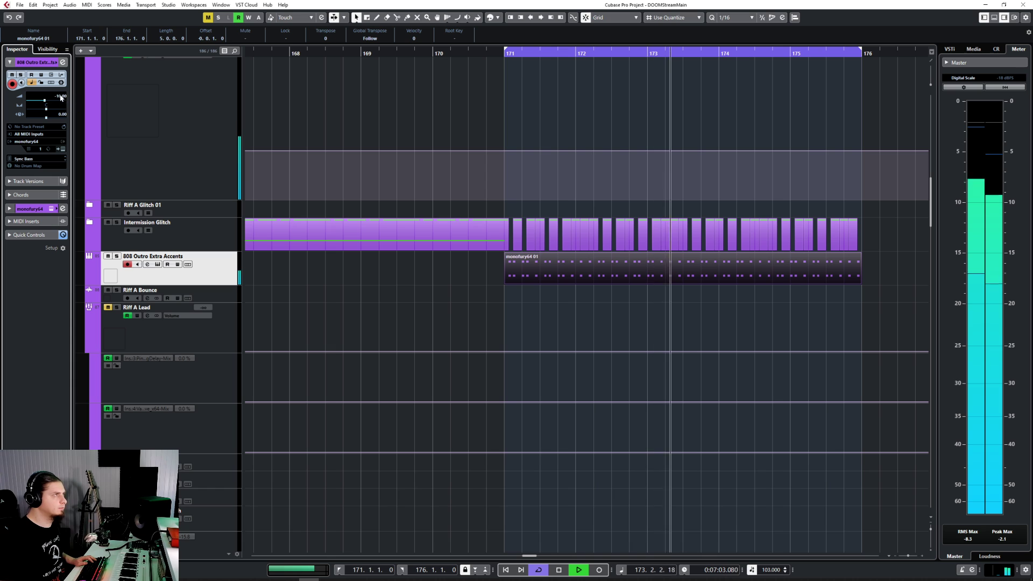
pyautogui.write('-20')
pyautogui.press('Return')
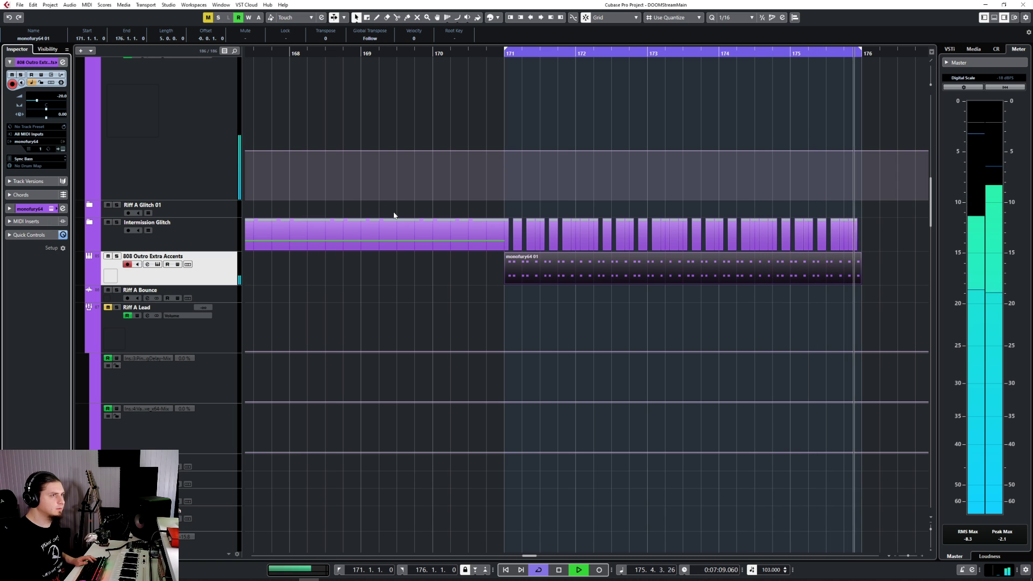
# Paste a copy of the accents part at bar 166 and play the transition from 165.4.
pyautogui.click(330, 54)
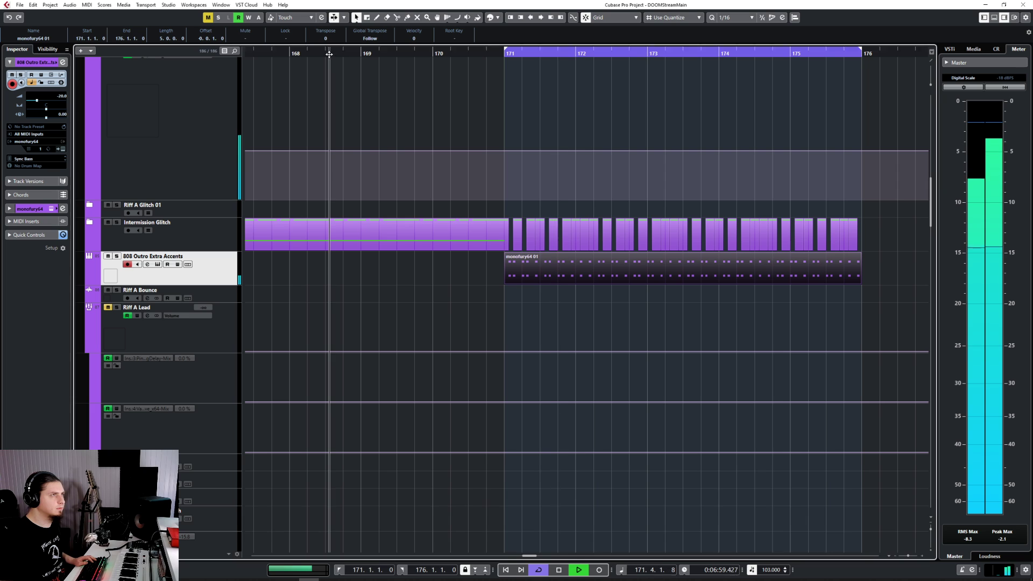
pyautogui.scroll(-3, 389, 271)
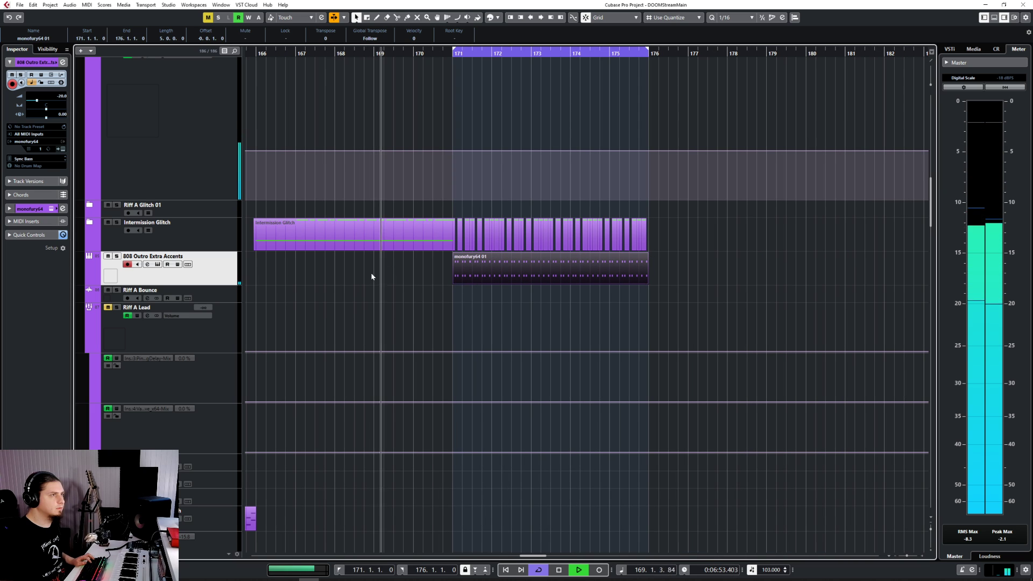
pyautogui.hscroll(-3, 370, 272)
pyautogui.press('space')
pyautogui.scroll(3, 451, 289)
pyautogui.click(501, 65)
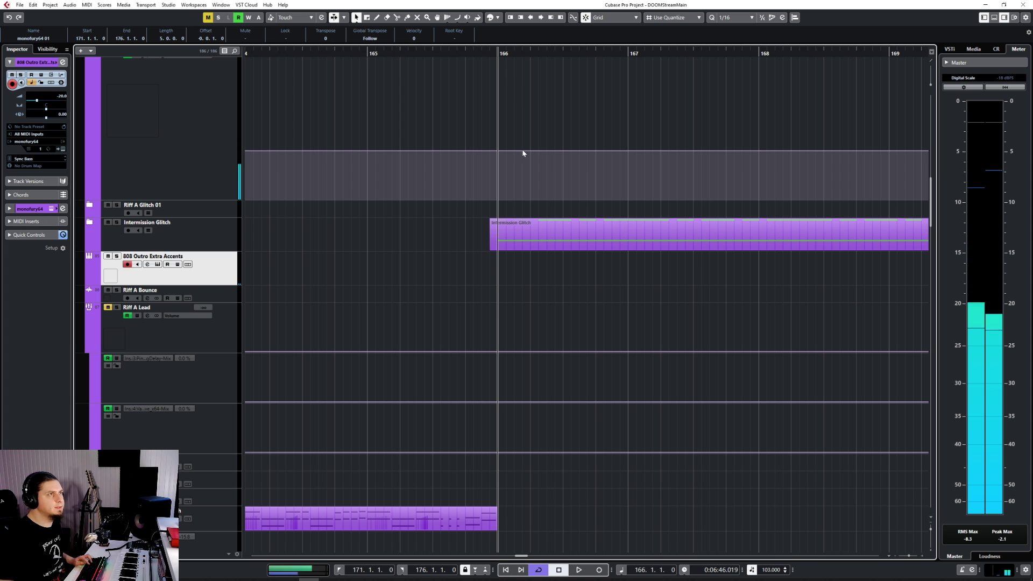
pyautogui.hotkey('ctrl', 'v')
pyautogui.click(463, 55)
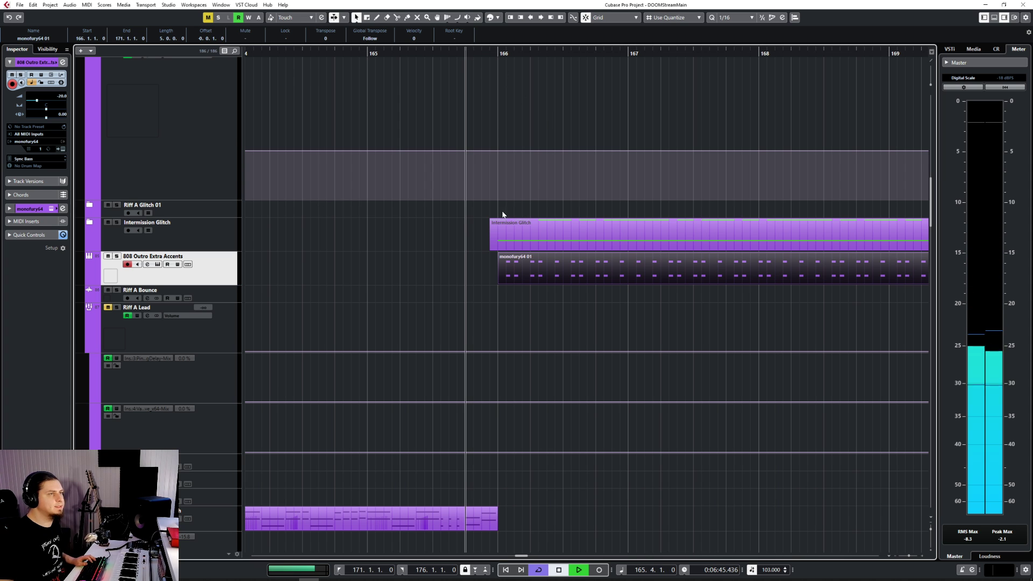
pyautogui.press('space')
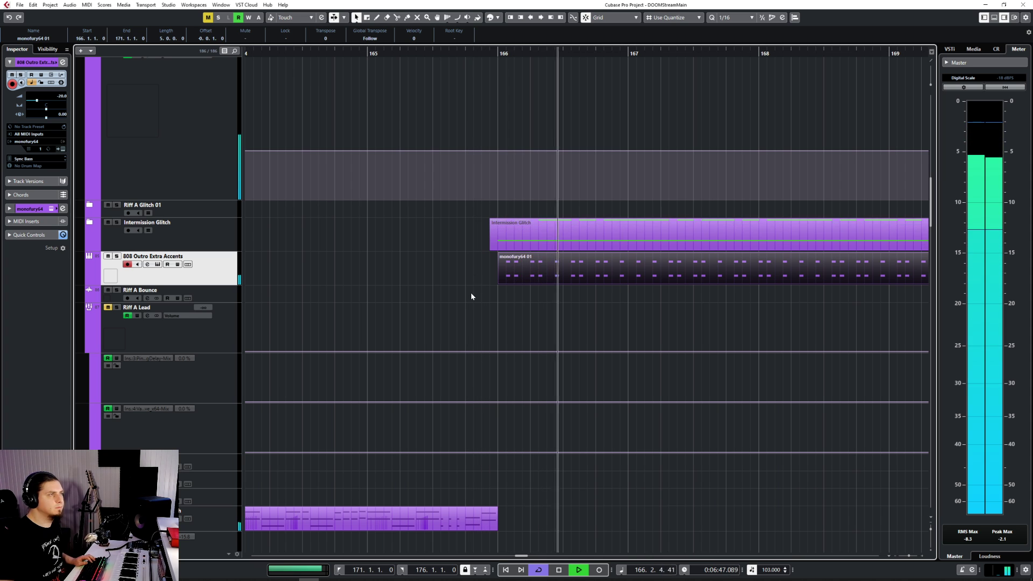
# Set the 808 Outro Extra Accents track's volume to -19 dB while the outro plays, then stop playback.
pyautogui.scroll(-3, 470, 293)
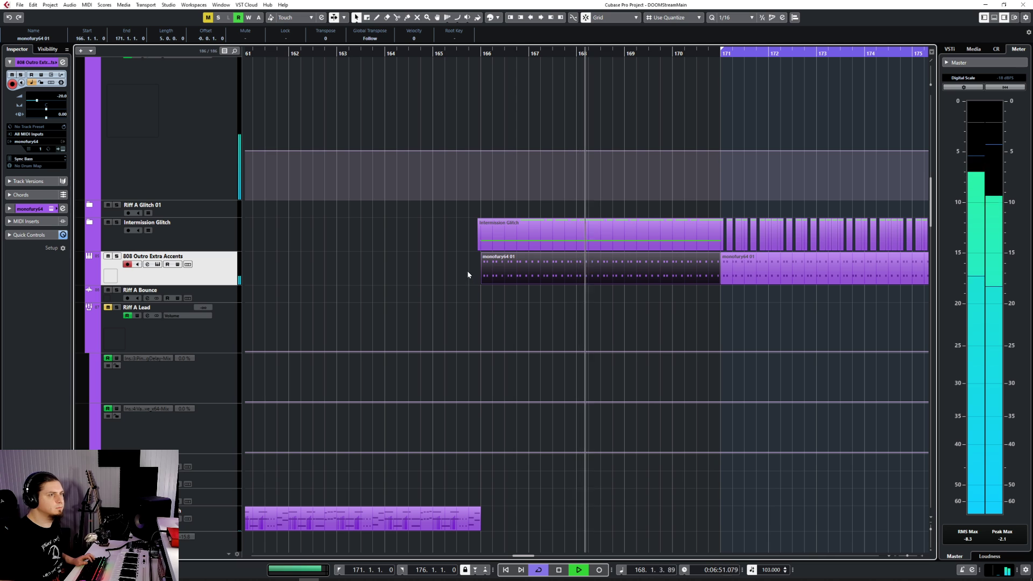
pyautogui.scroll(1, 62, 101)
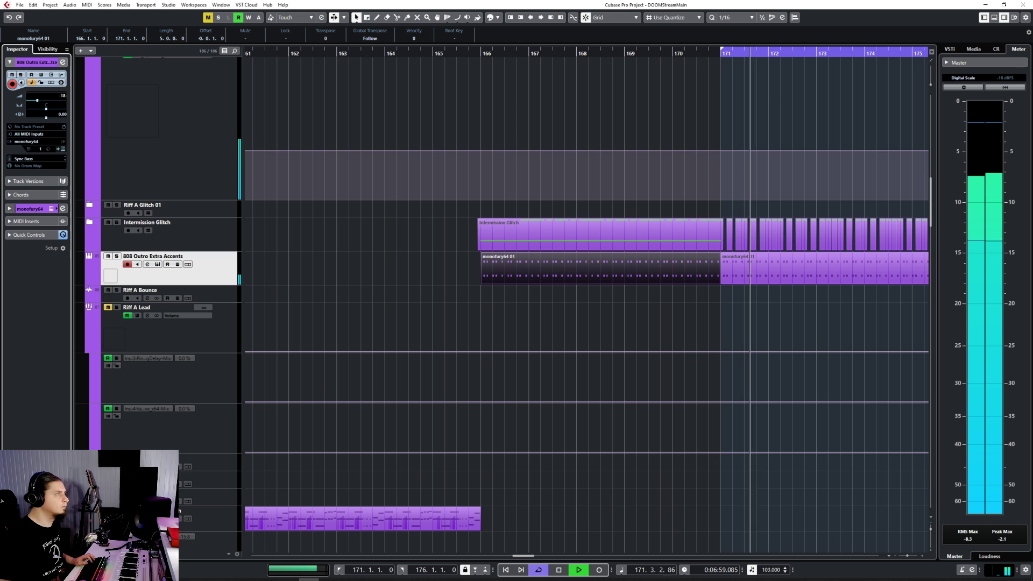
pyautogui.scroll(1, 60, 97)
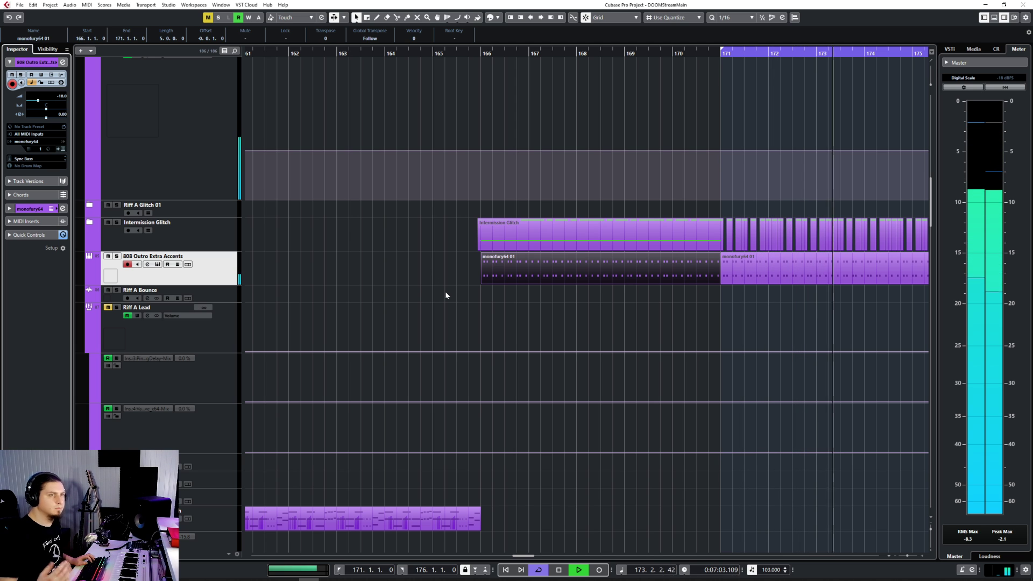
pyautogui.doubleClick(63, 96)
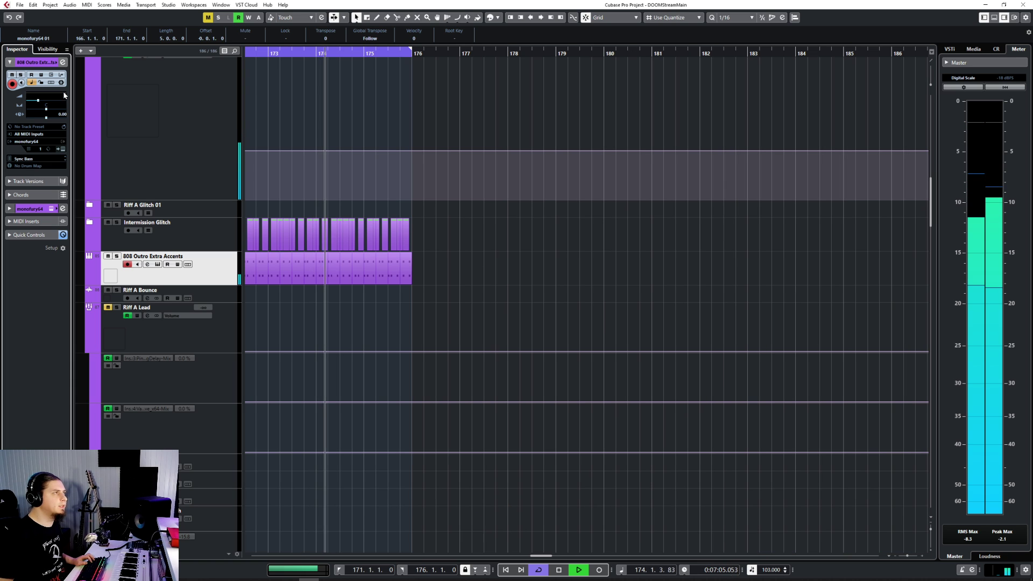
pyautogui.write('-16')
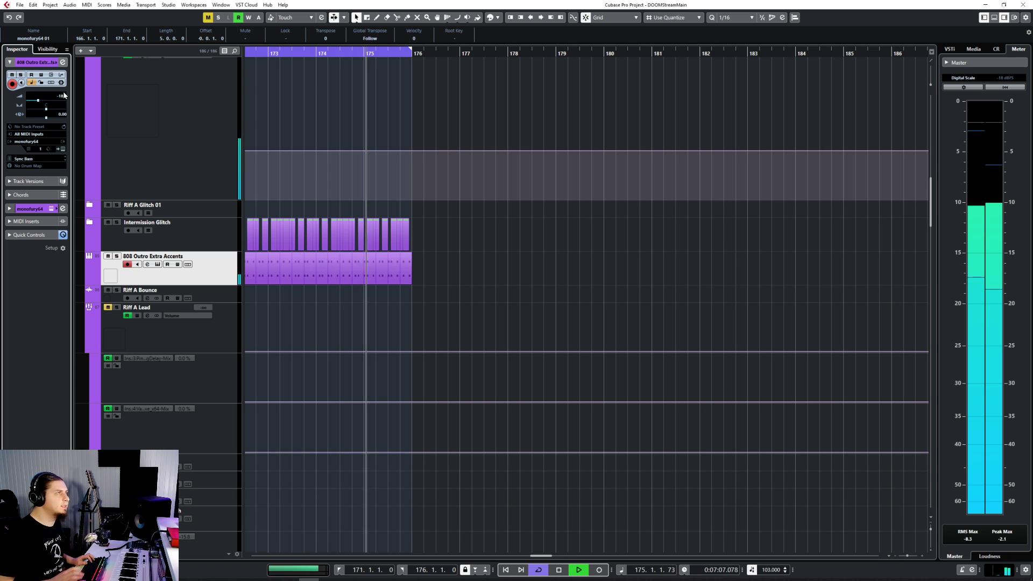
pyautogui.press('BackSpace')
pyautogui.press('BackSpace')
pyautogui.write('19')
pyautogui.press('Return')
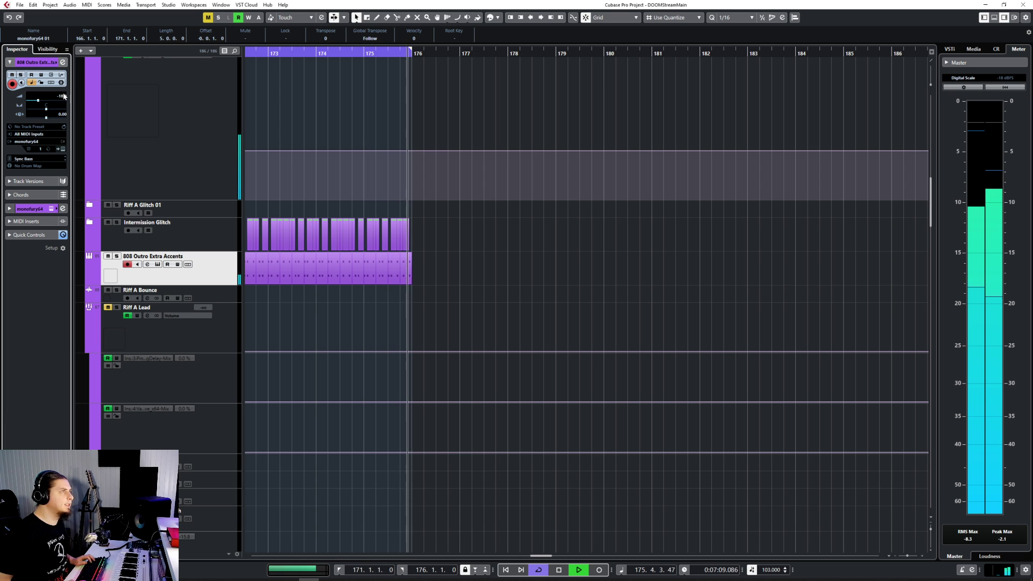
pyautogui.press('space')
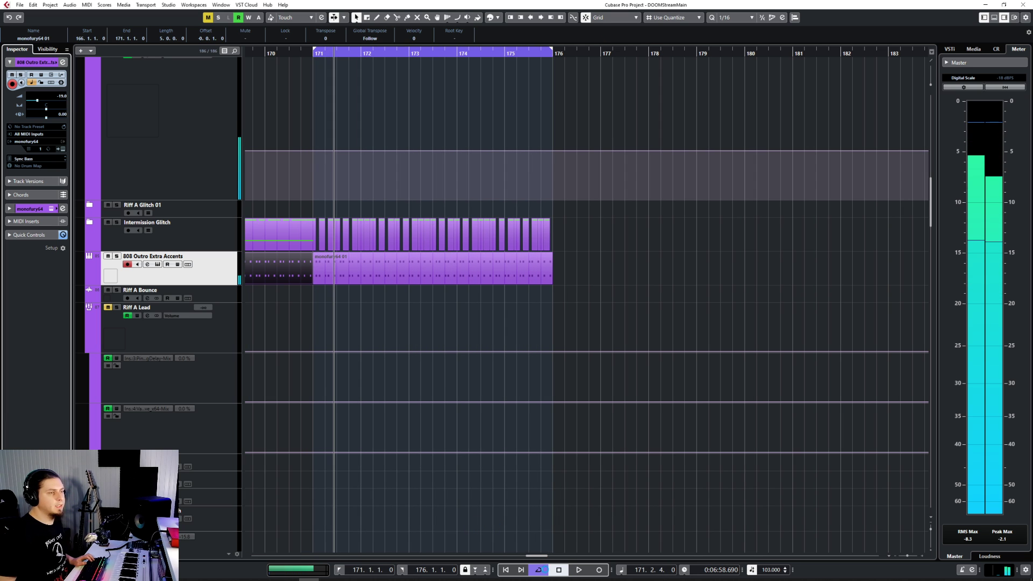
# Turn off cycle playback and place the playhead just before bar 166, at 165.4.4.
pyautogui.click(543, 570)
pyautogui.scroll(-4, 339, 284)
pyautogui.scroll(12, 342, 292)
pyautogui.hscroll(-5, 342, 292)
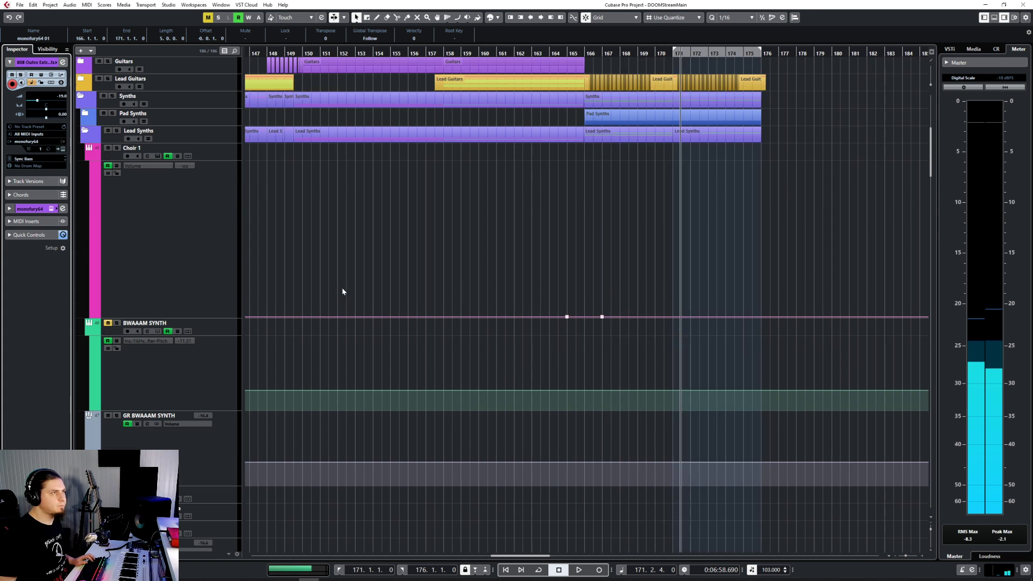
pyautogui.hscroll(4, 459, 279)
pyautogui.click(452, 49)
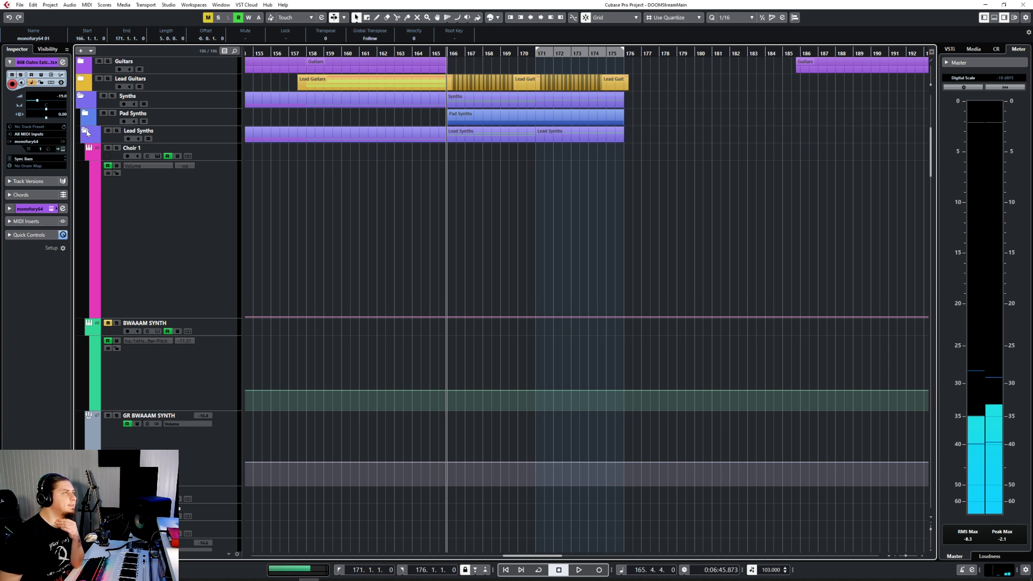
# Collapse the Lead Synths folder to review the whole arrangement around the outro, then expand the folder again.
pyautogui.click(85, 132)
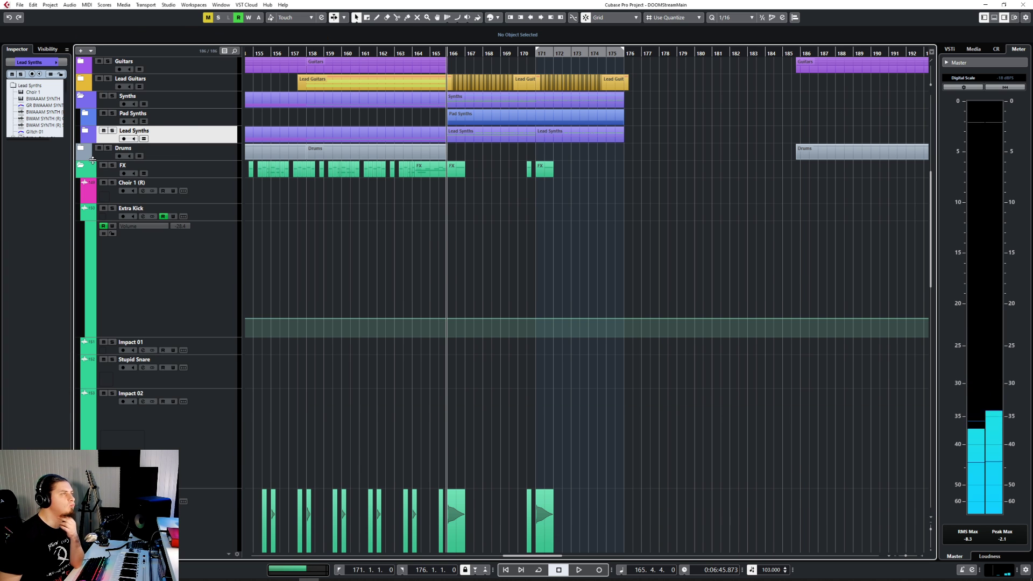
pyautogui.scroll(5, 86, 164)
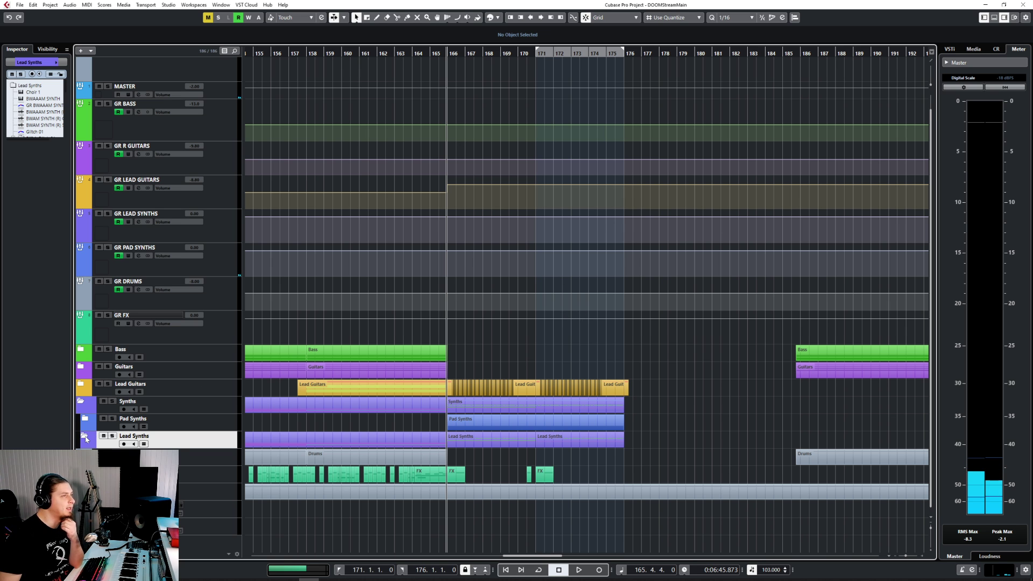
pyautogui.scroll(-10, 480, 347)
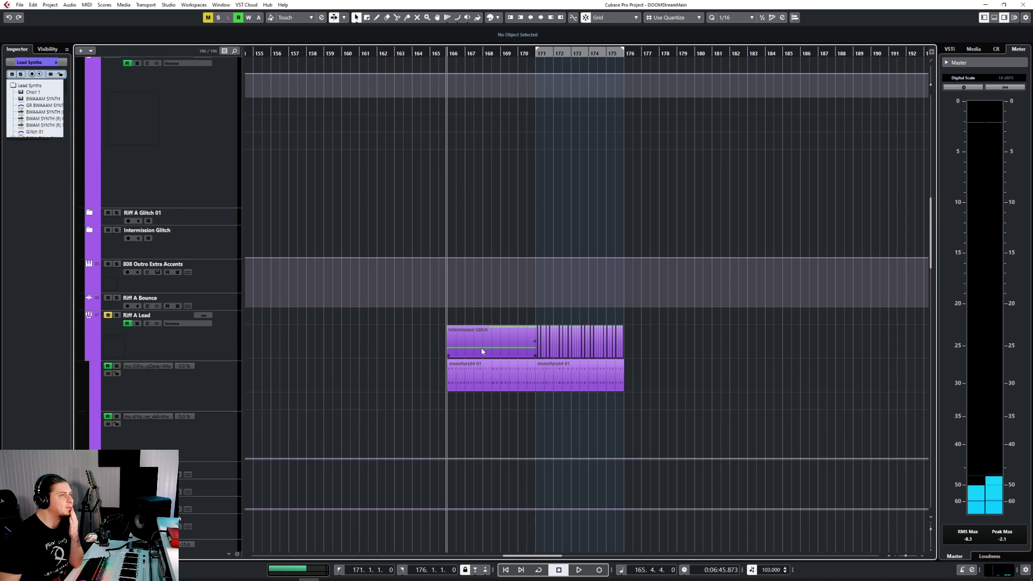
# Select the 808 Outro Extra Accents track and its part spanning bars 171 to 176.
pyautogui.scroll(-3, 482, 350)
pyautogui.click(217, 175)
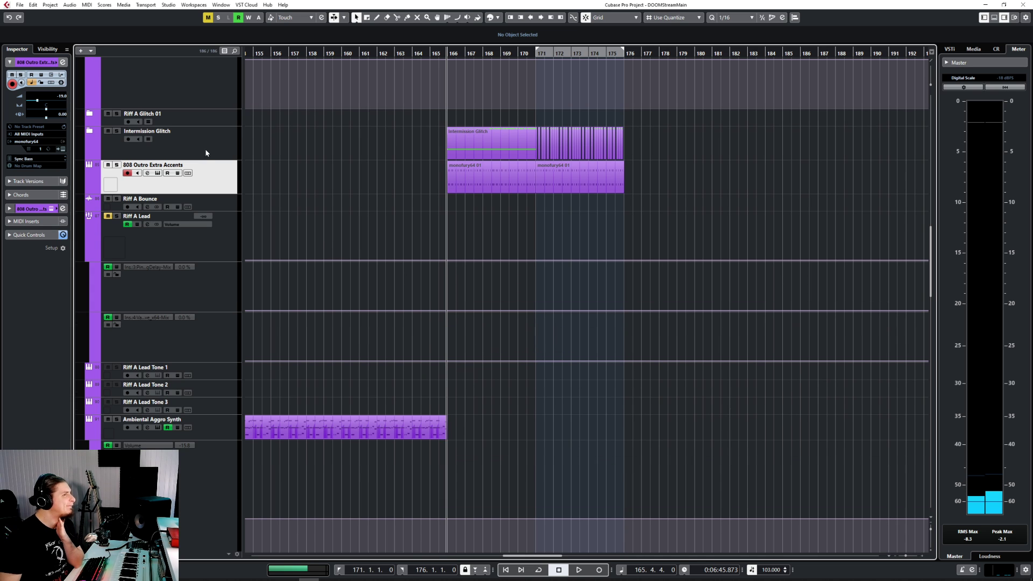
pyautogui.moveTo(634, 136); pyautogui.dragTo(528, 177)
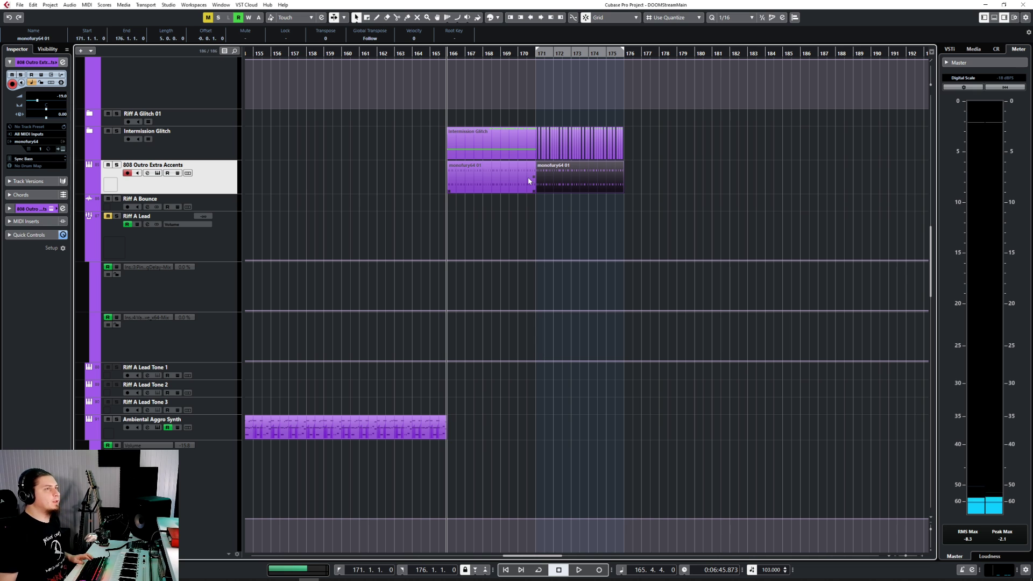